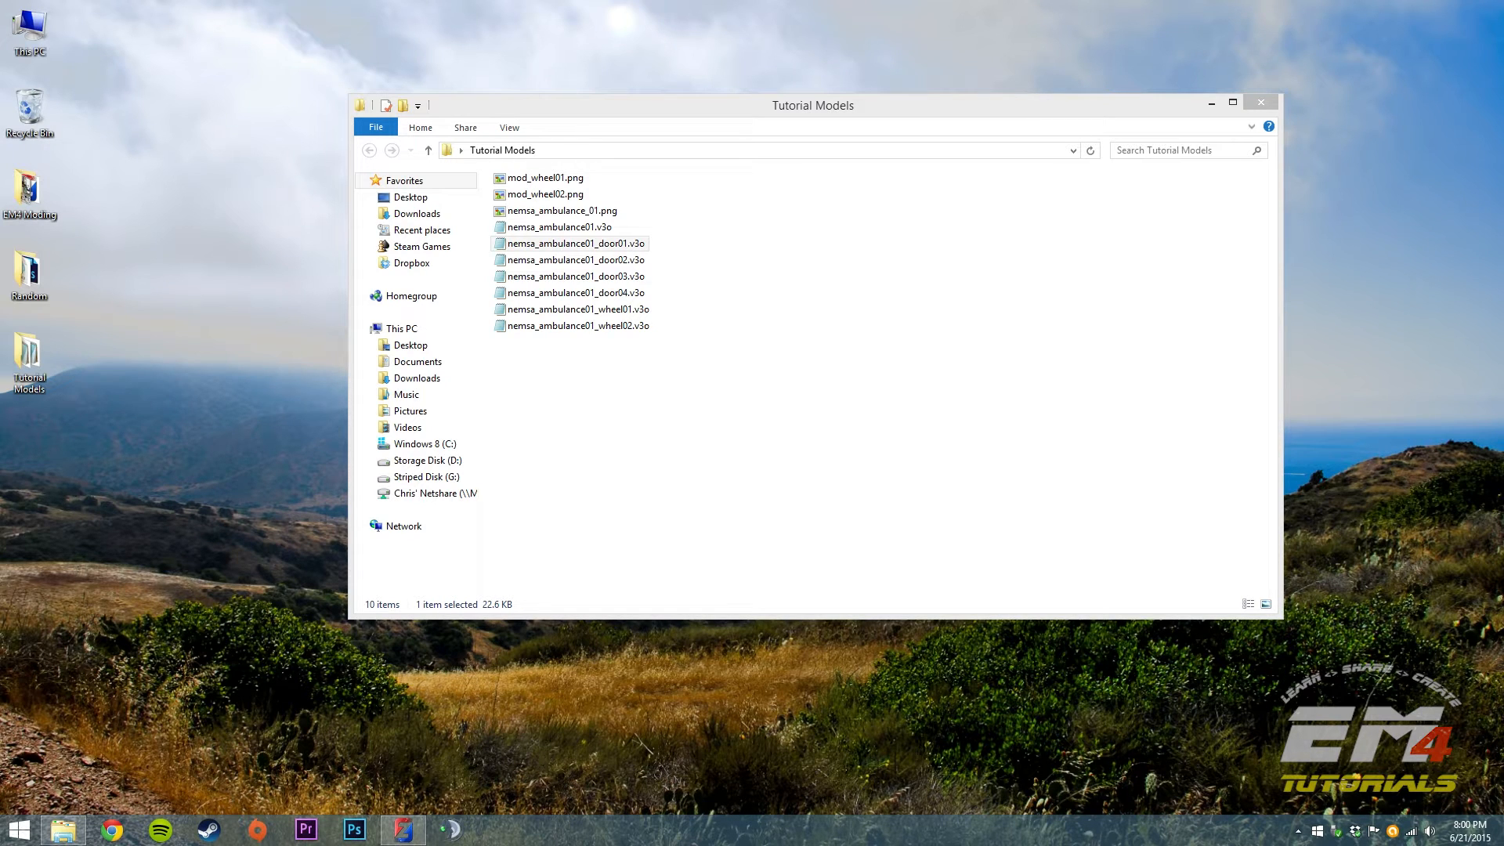
Step: Look through the ambulance body, door and wheel .v3o models and their .png textures in the Tutorial Models folder
click(674, 326)
click(586, 229)
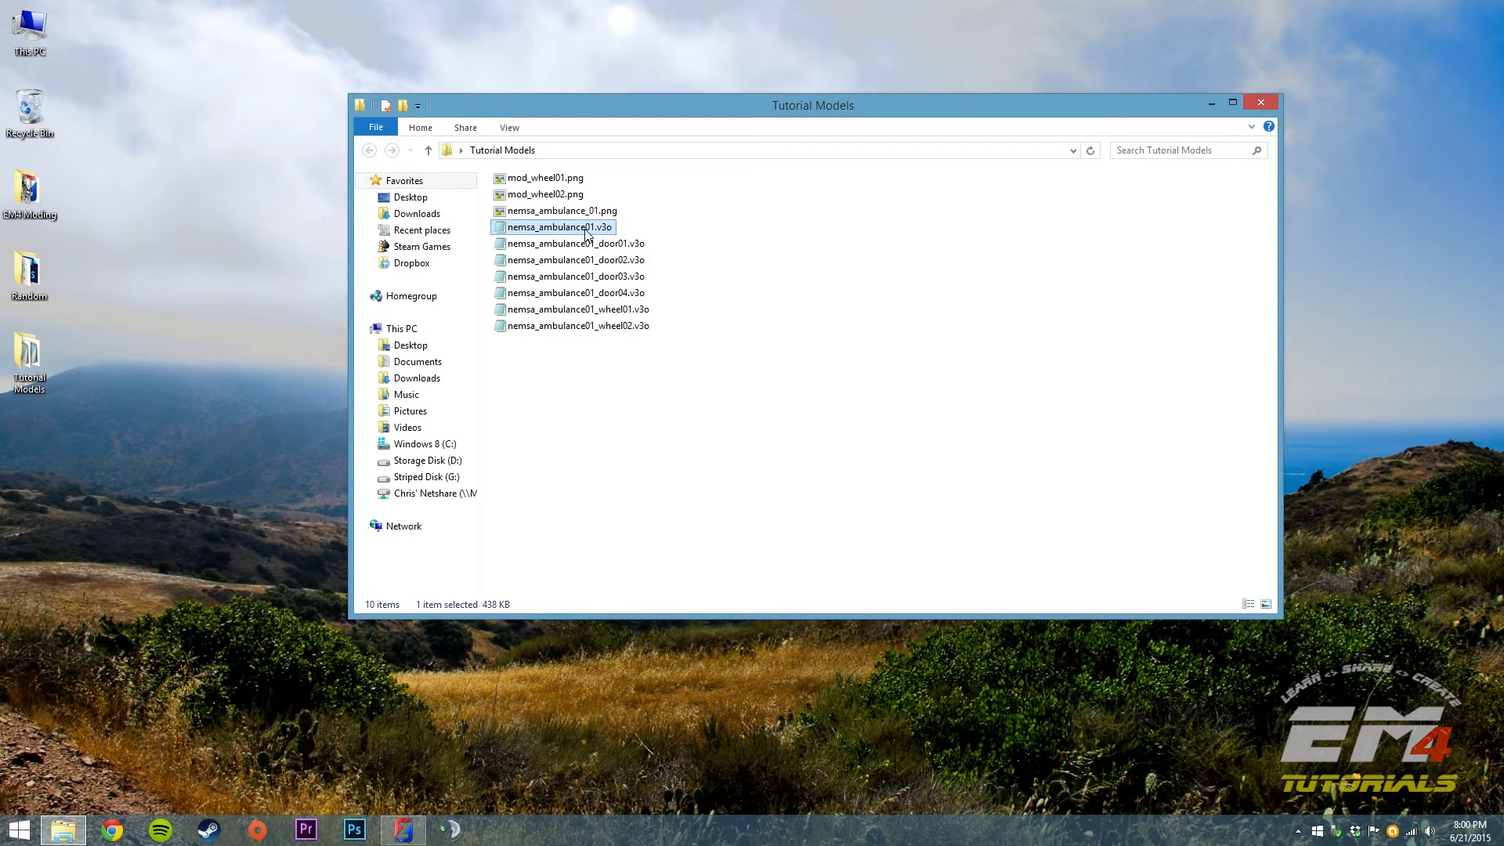
click(584, 244)
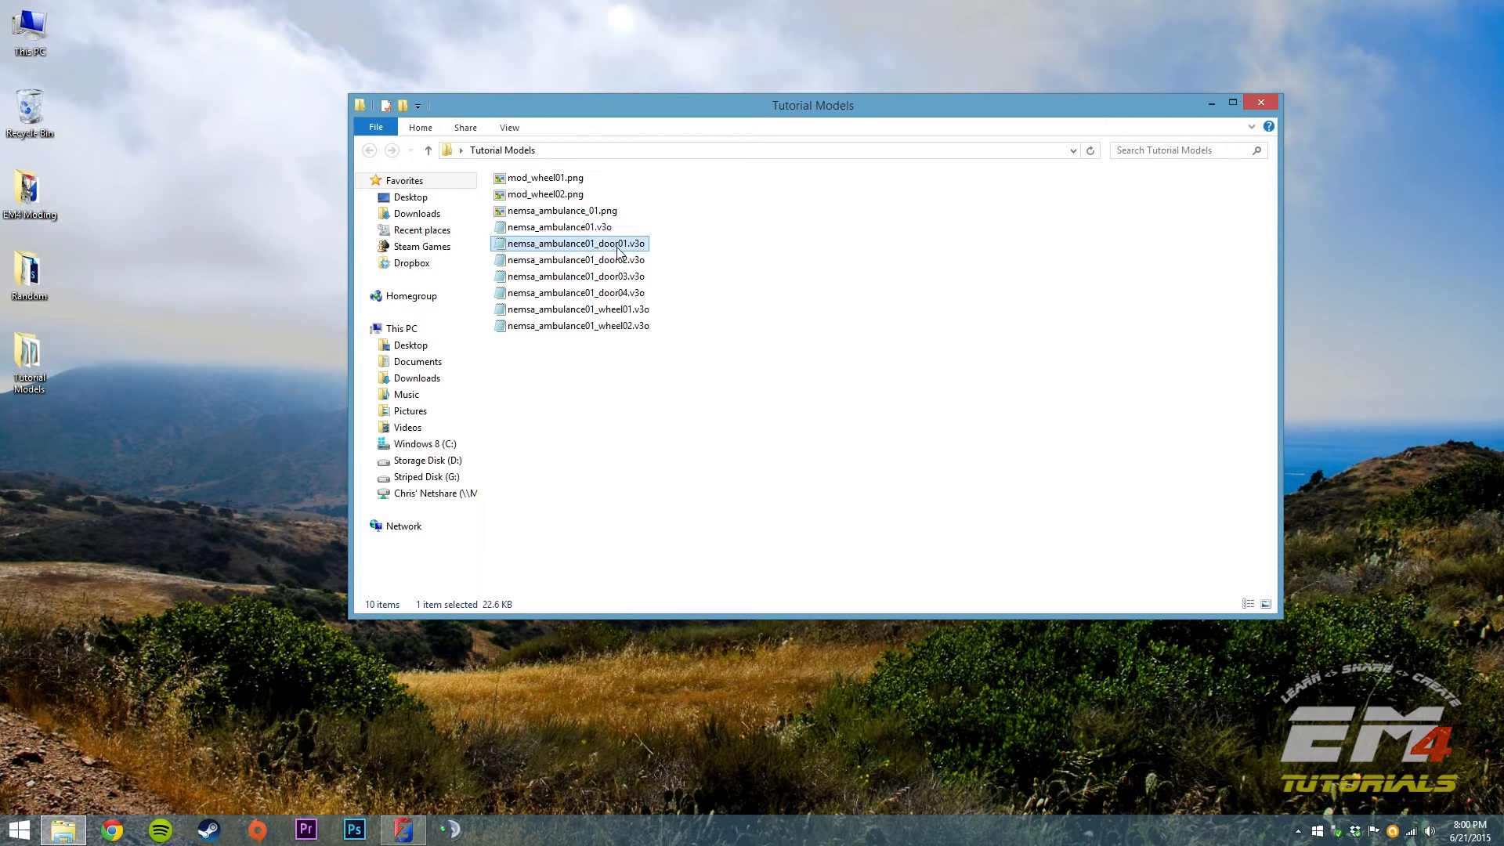
click(641, 295)
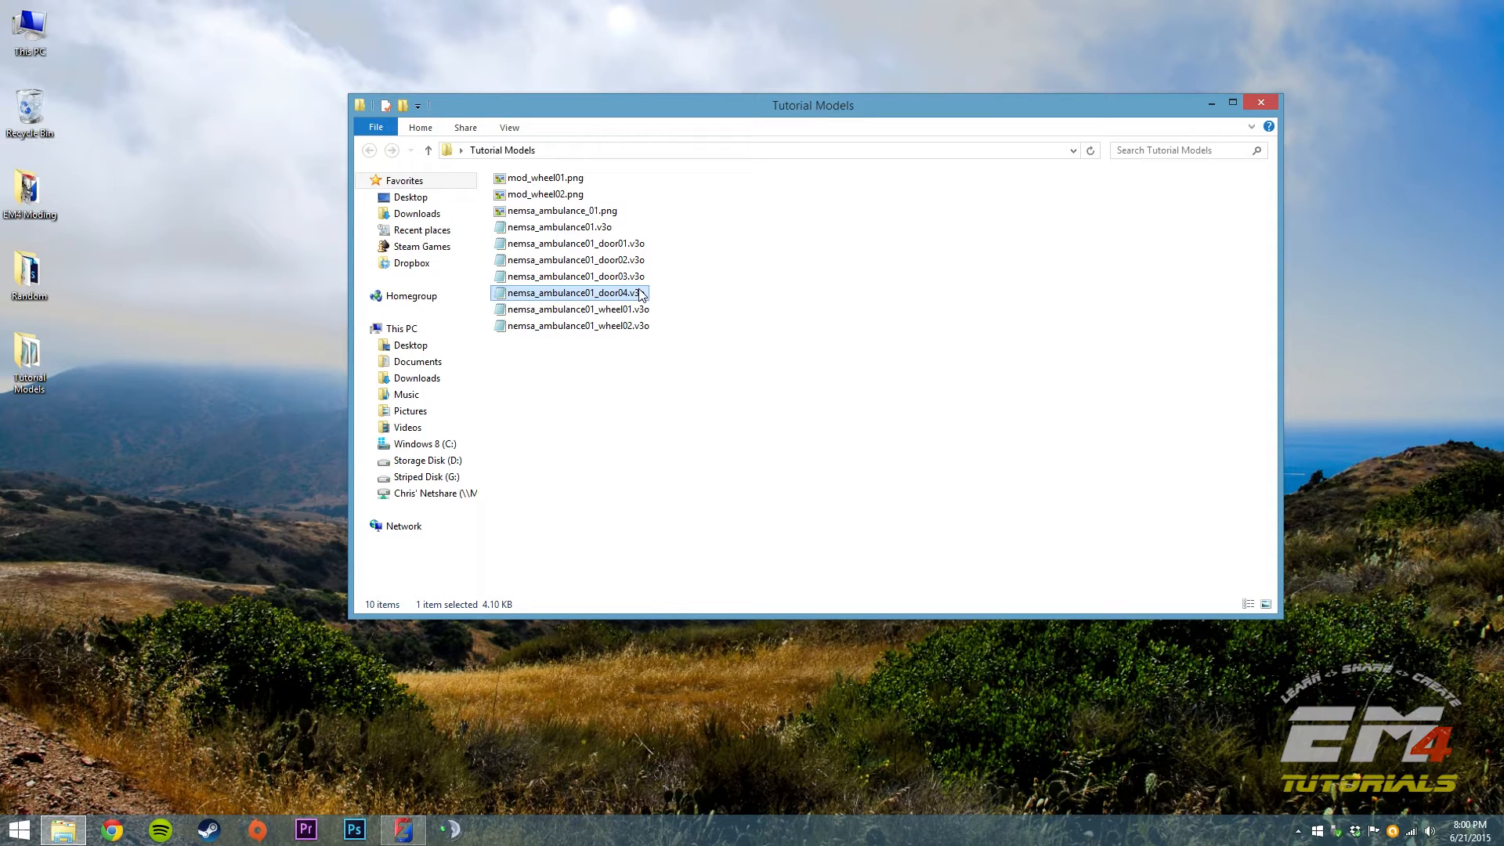
click(638, 310)
click(638, 325)
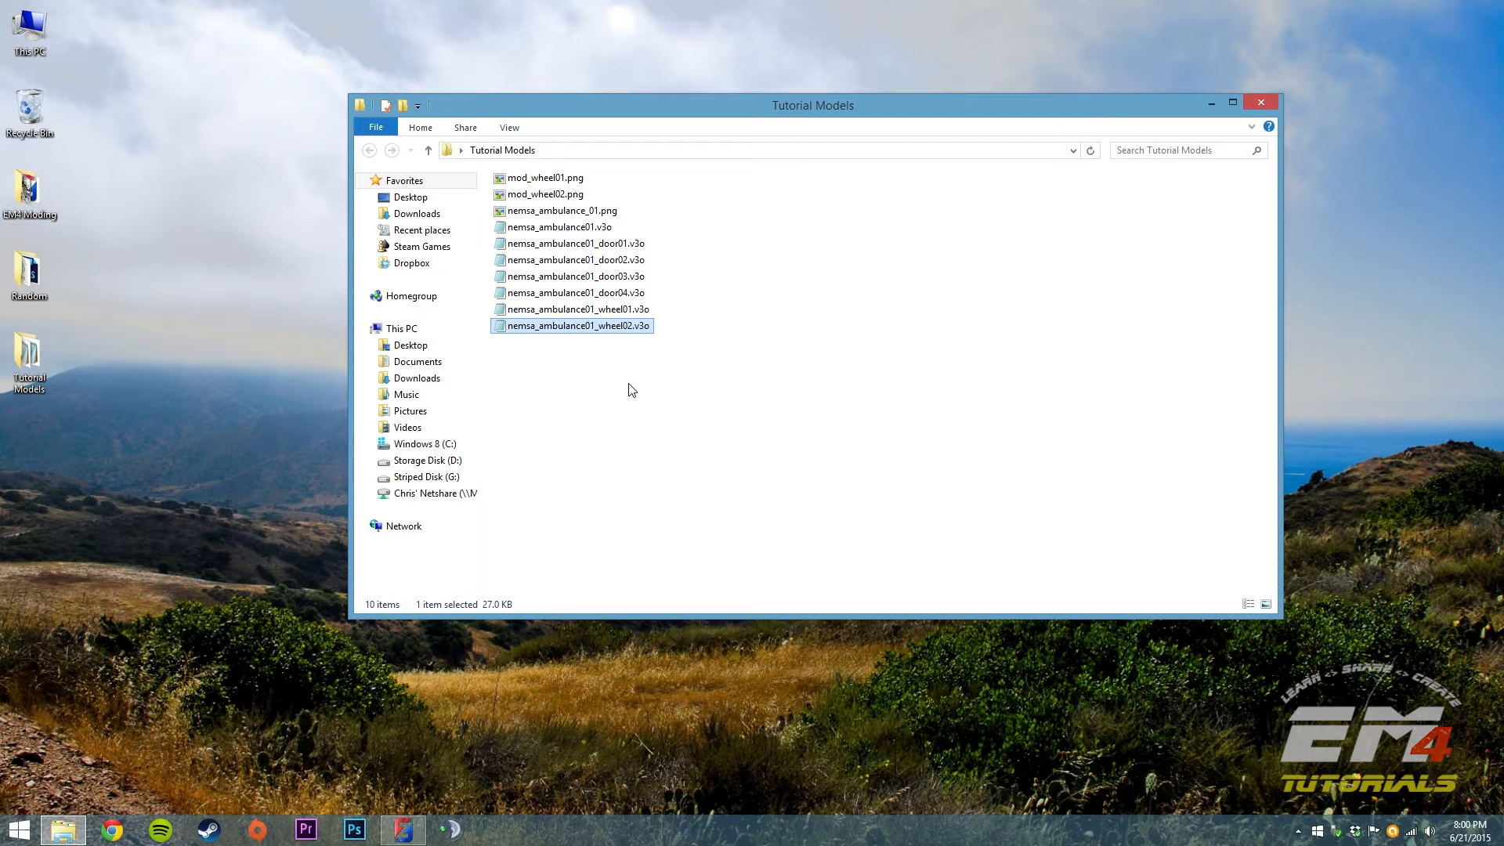
click(605, 228)
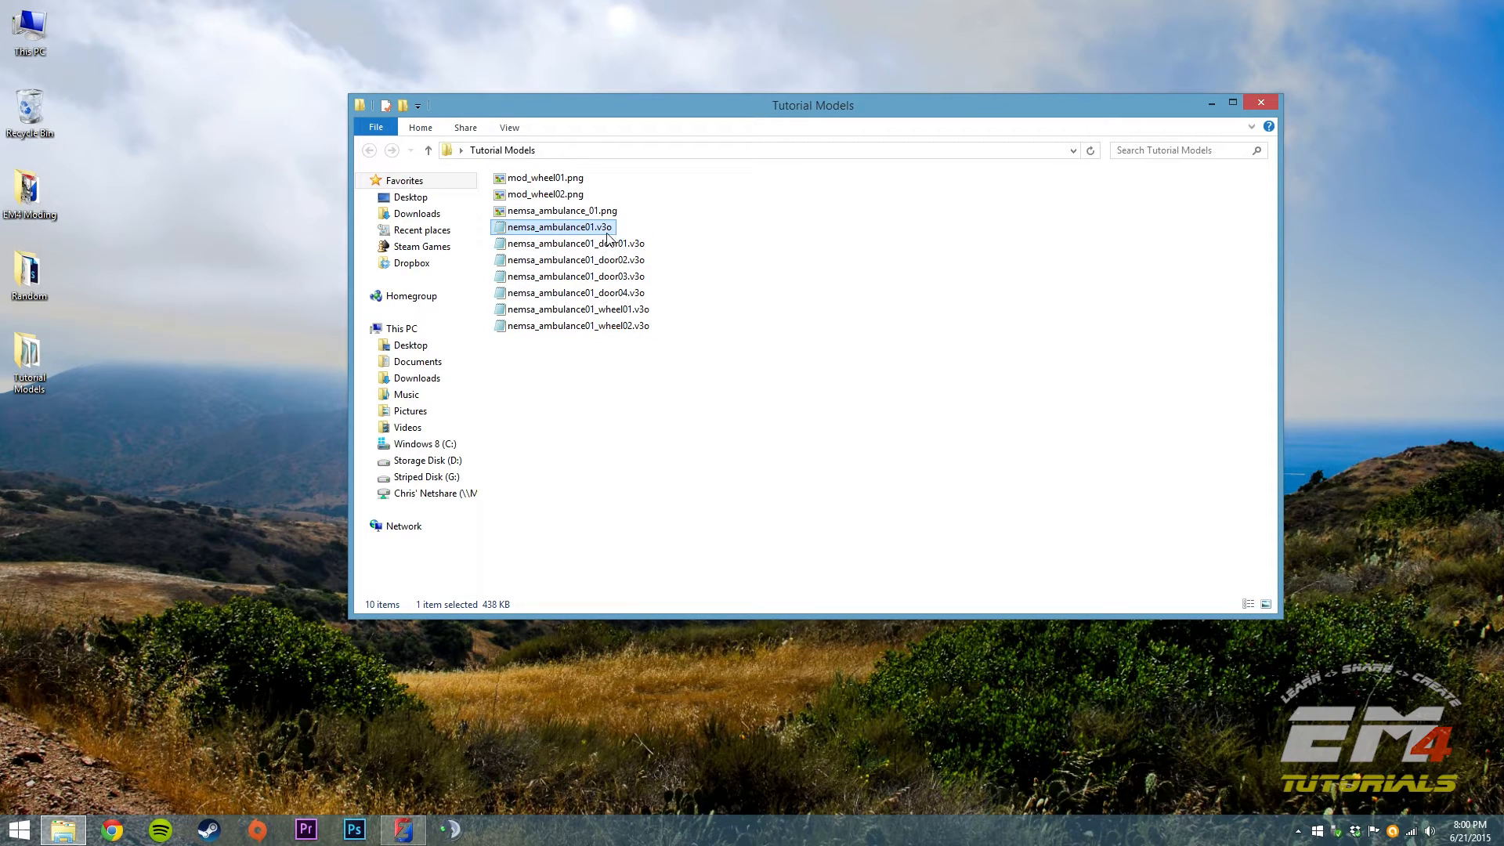
click(566, 183)
click(597, 211)
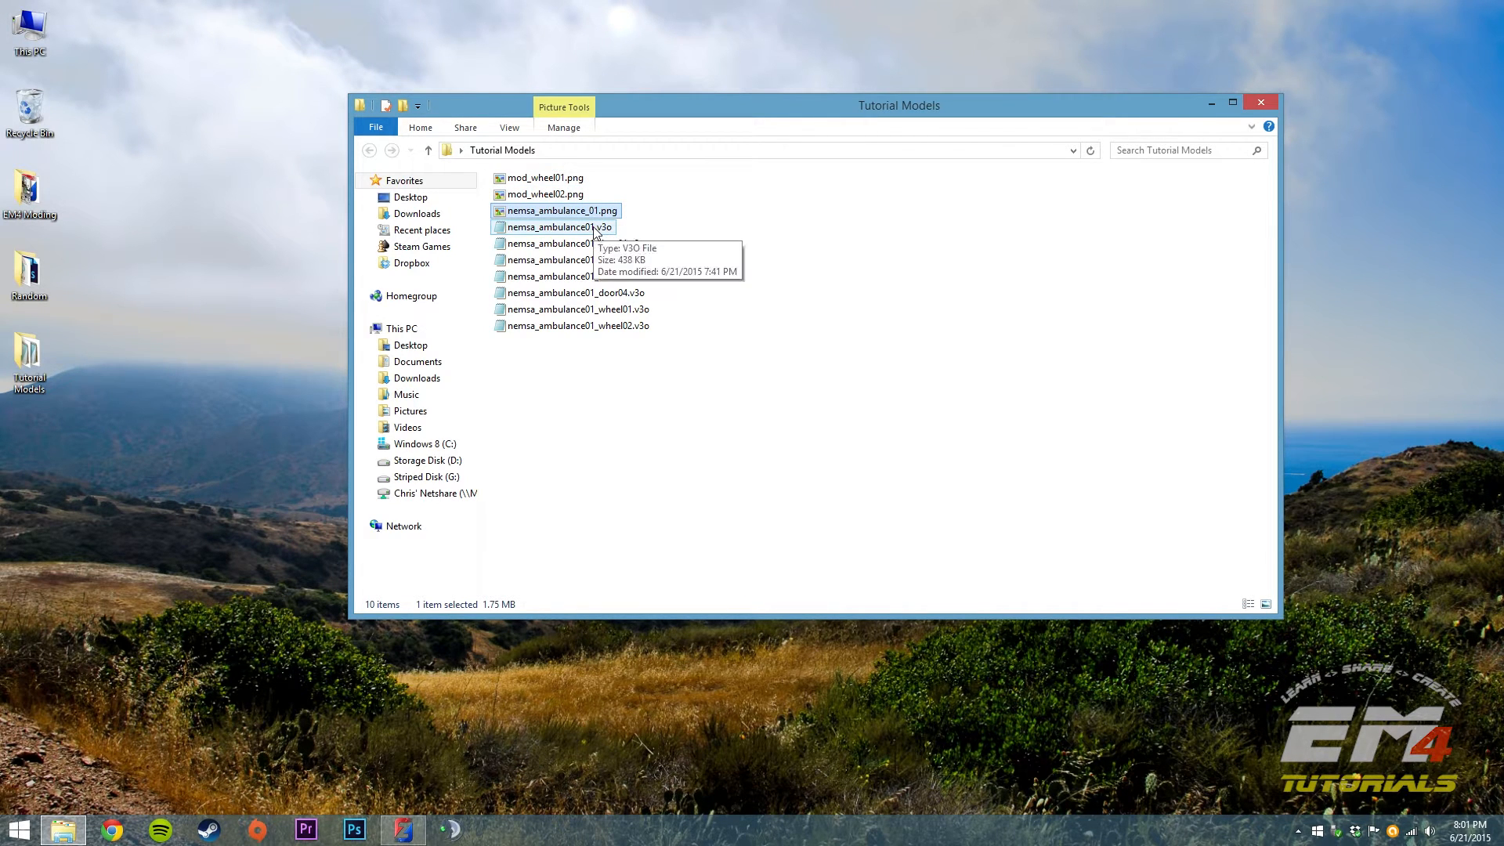
click(598, 243)
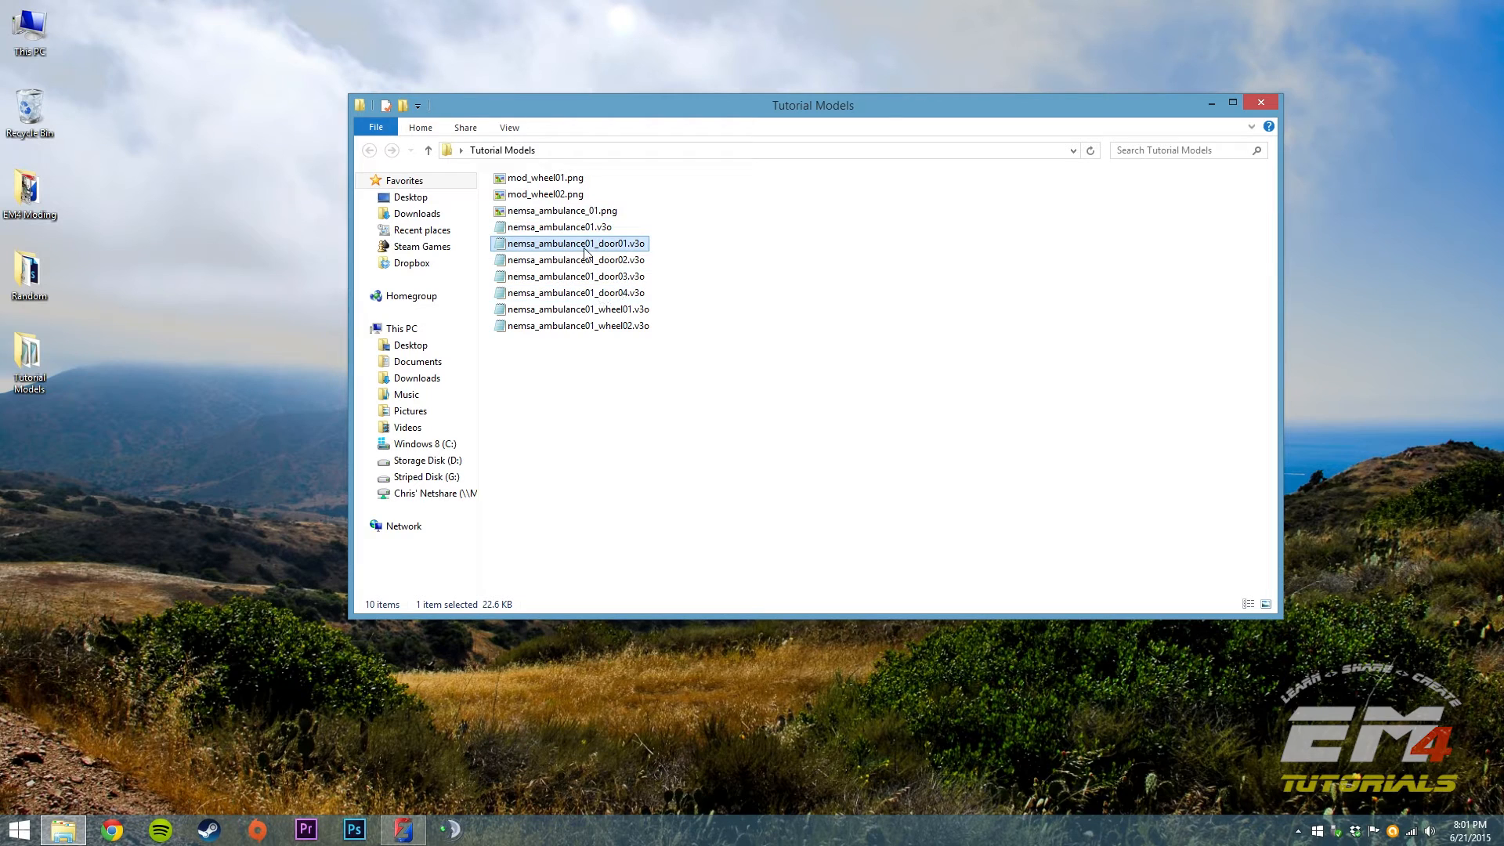
click(576, 180)
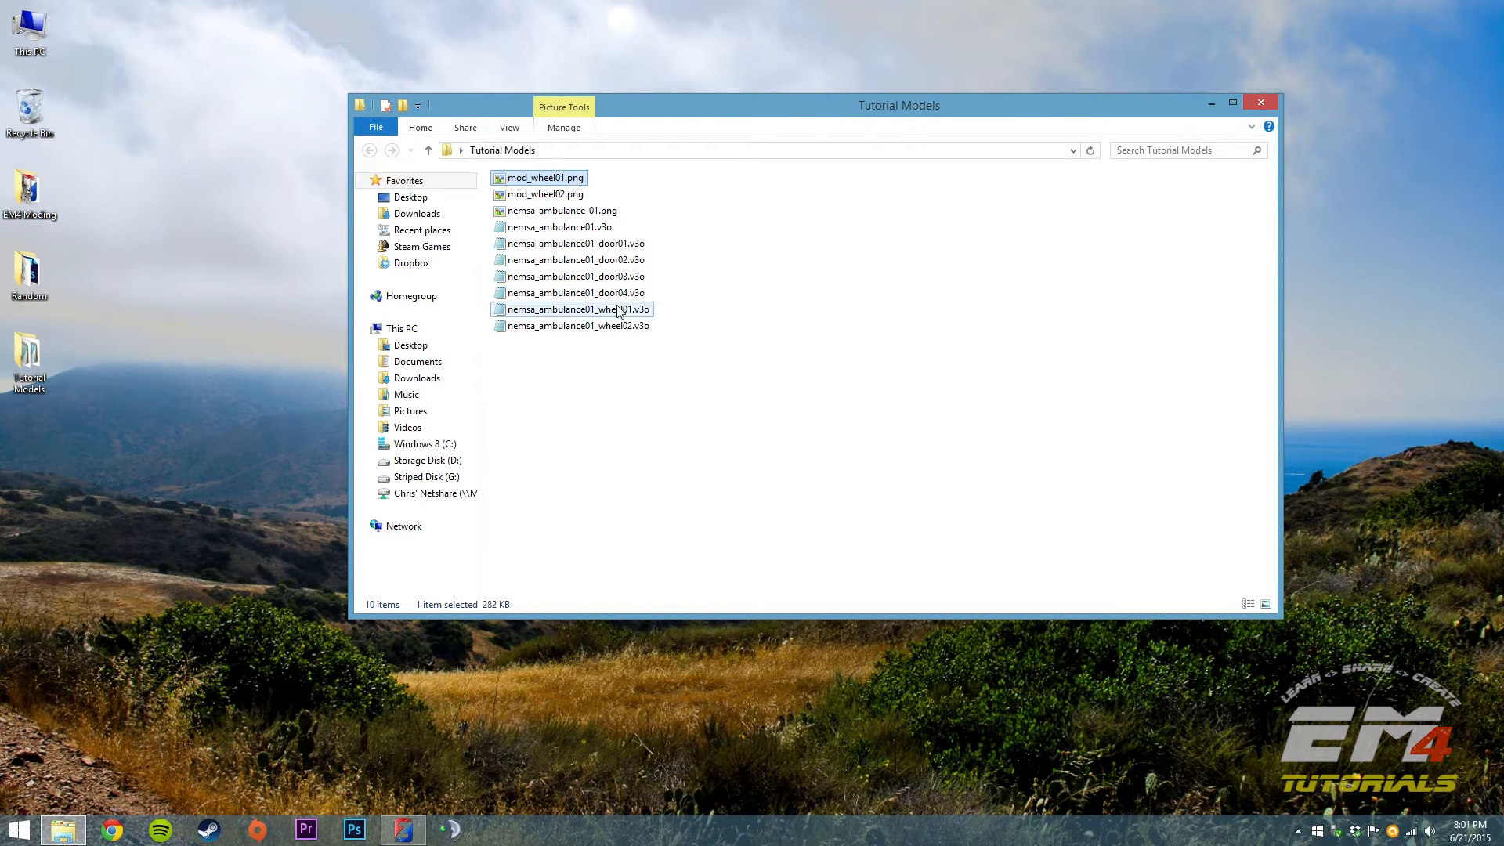
click(578, 196)
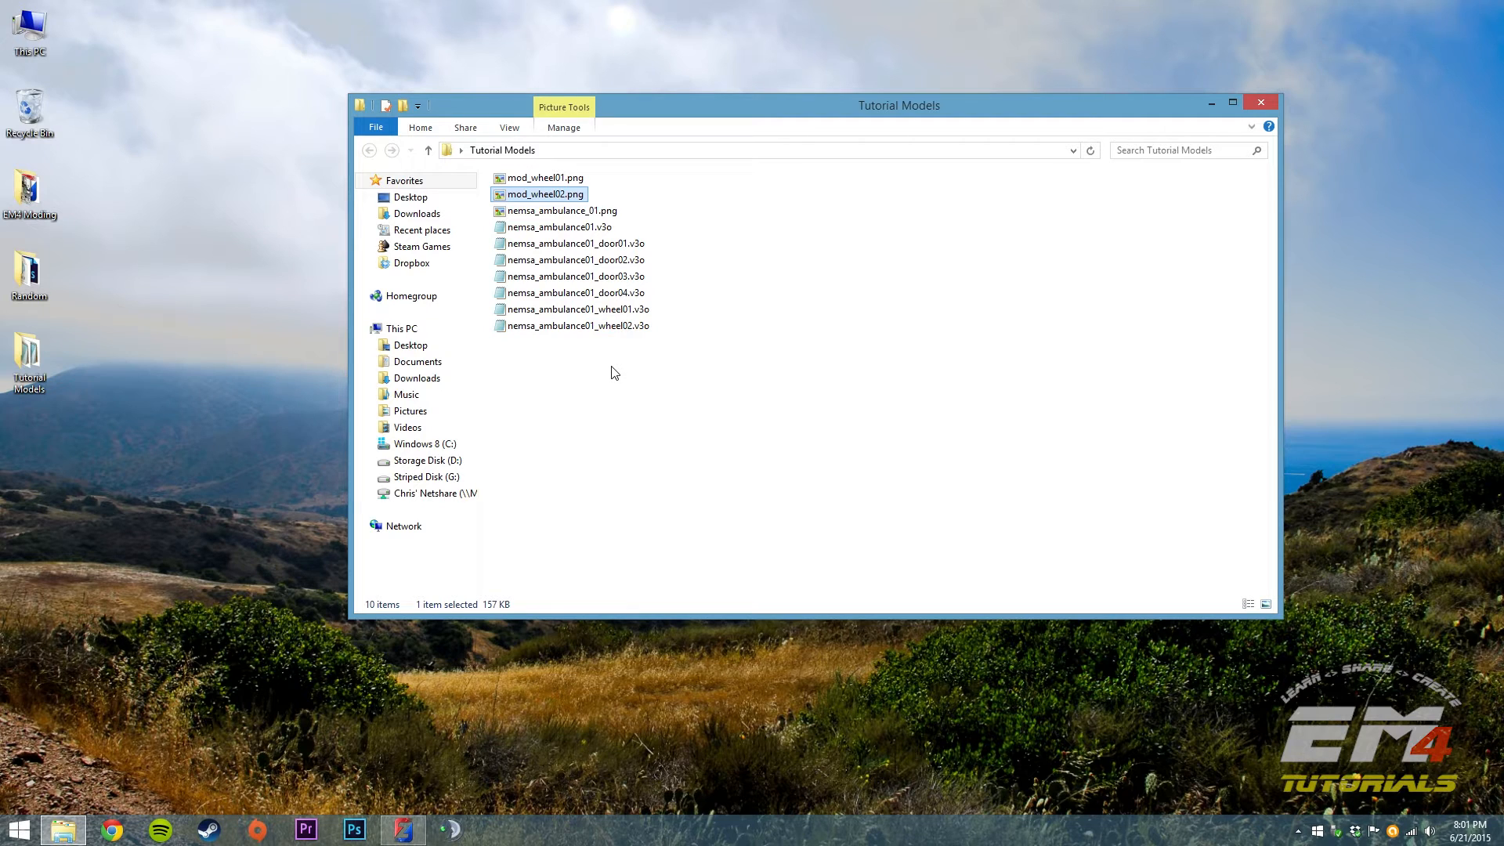
Step: Switch to ZModeler and hide the nemsa_ambulance01 body, leaving only the nemsa_ambulance01_door01 node shown
click(402, 831)
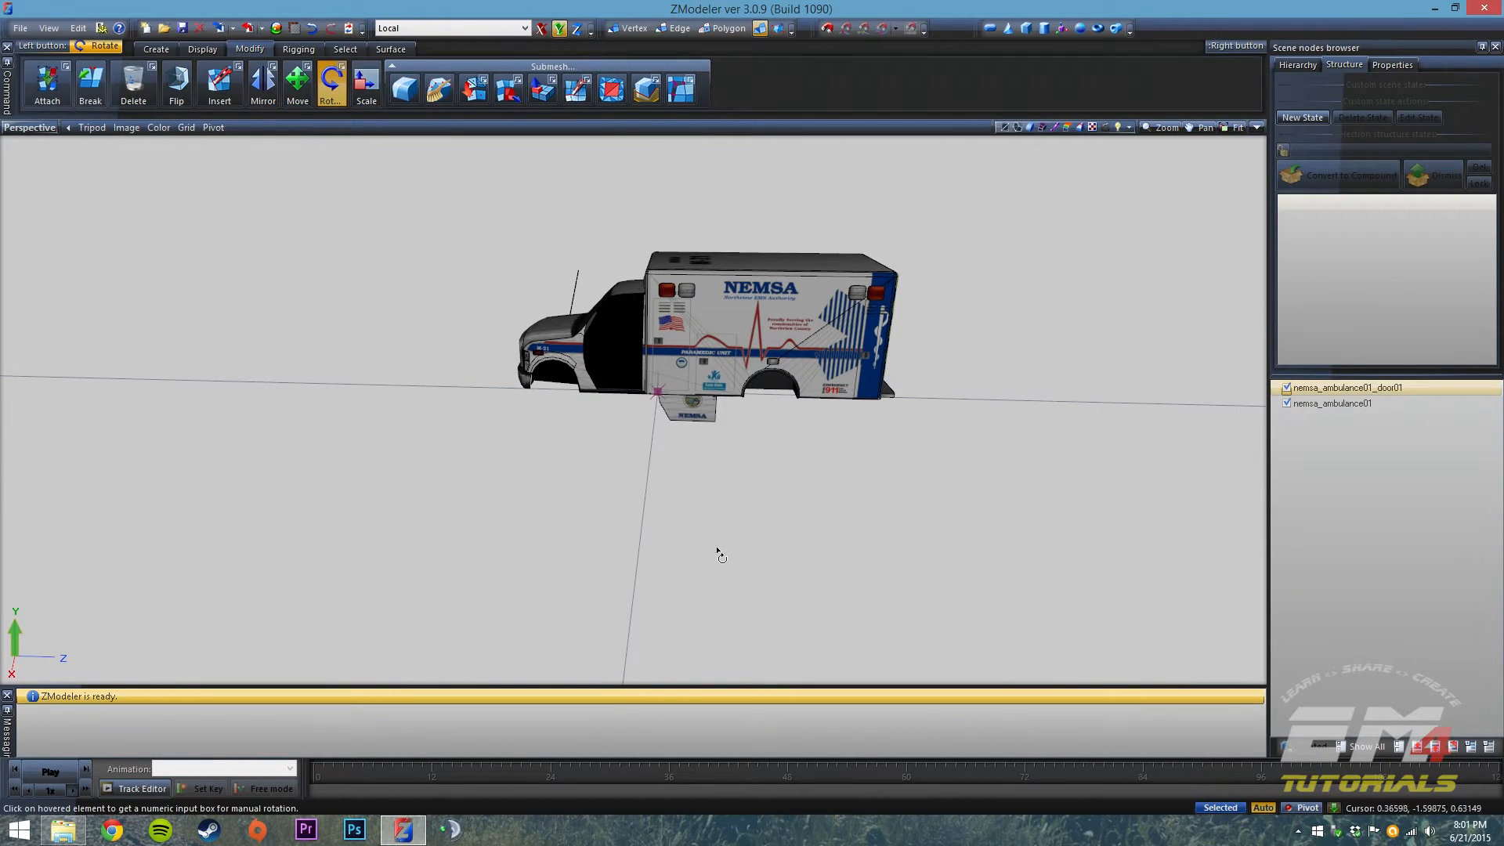
middle_drag(708, 519, 990, 524)
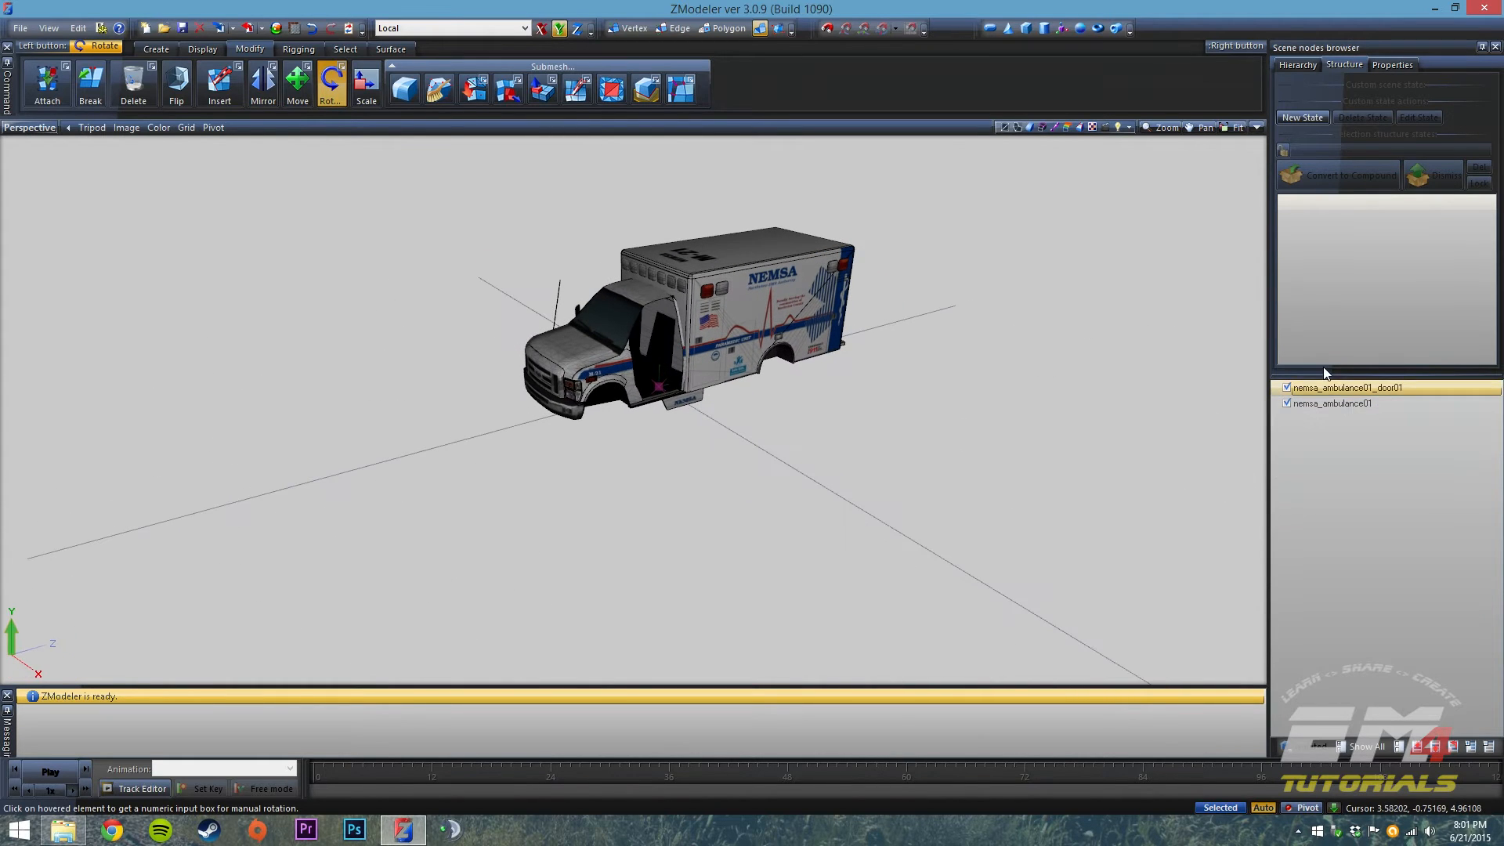
click(1286, 388)
click(1286, 388)
click(1287, 403)
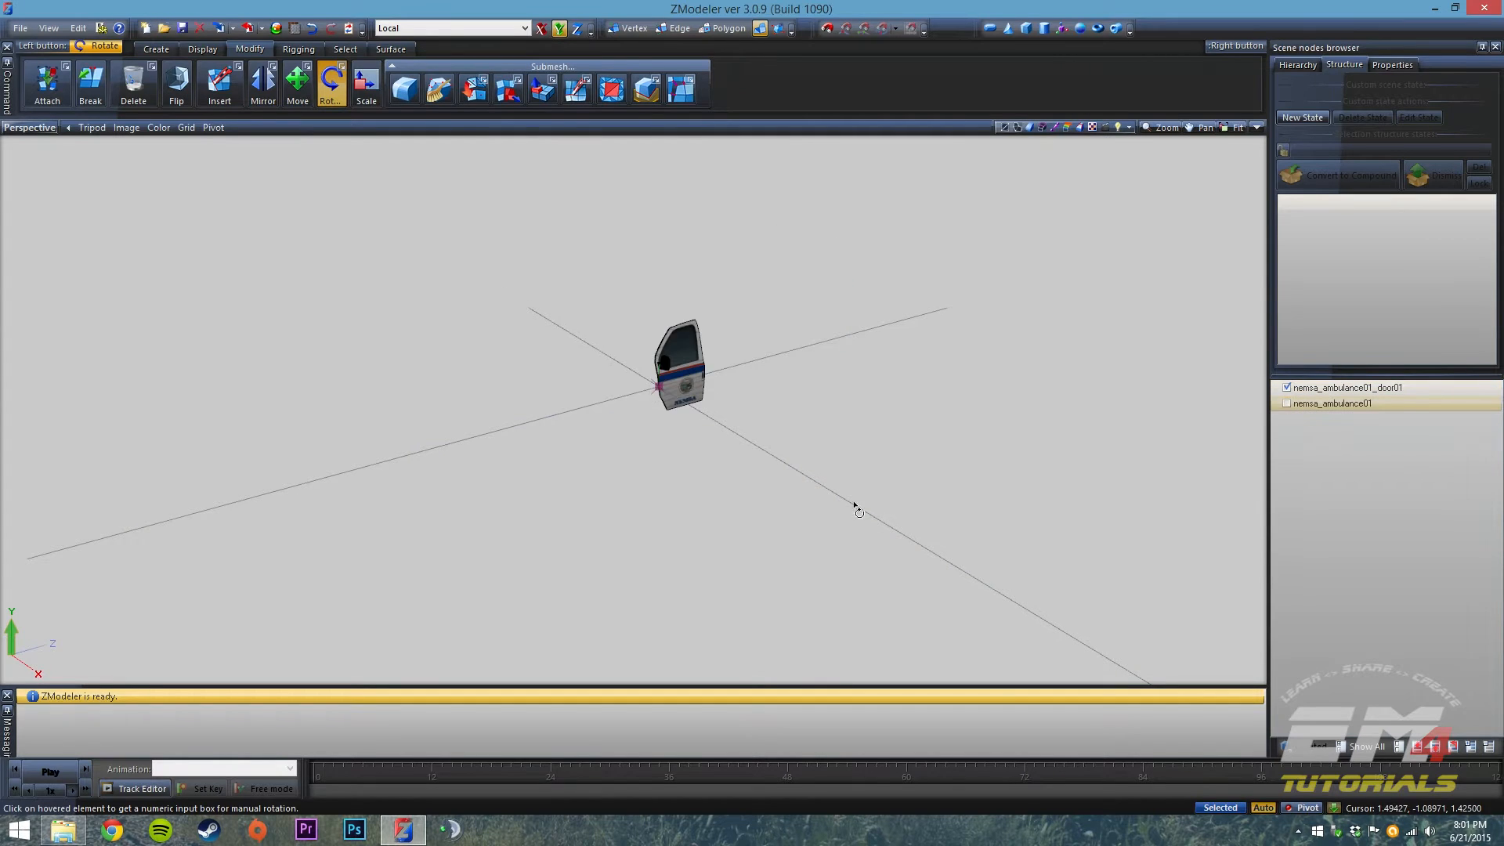
Step: Rotate the isolated ambulance door slightly about the Y axis around the pivot at its front hinge edge
middle_drag(861, 501, 719, 522)
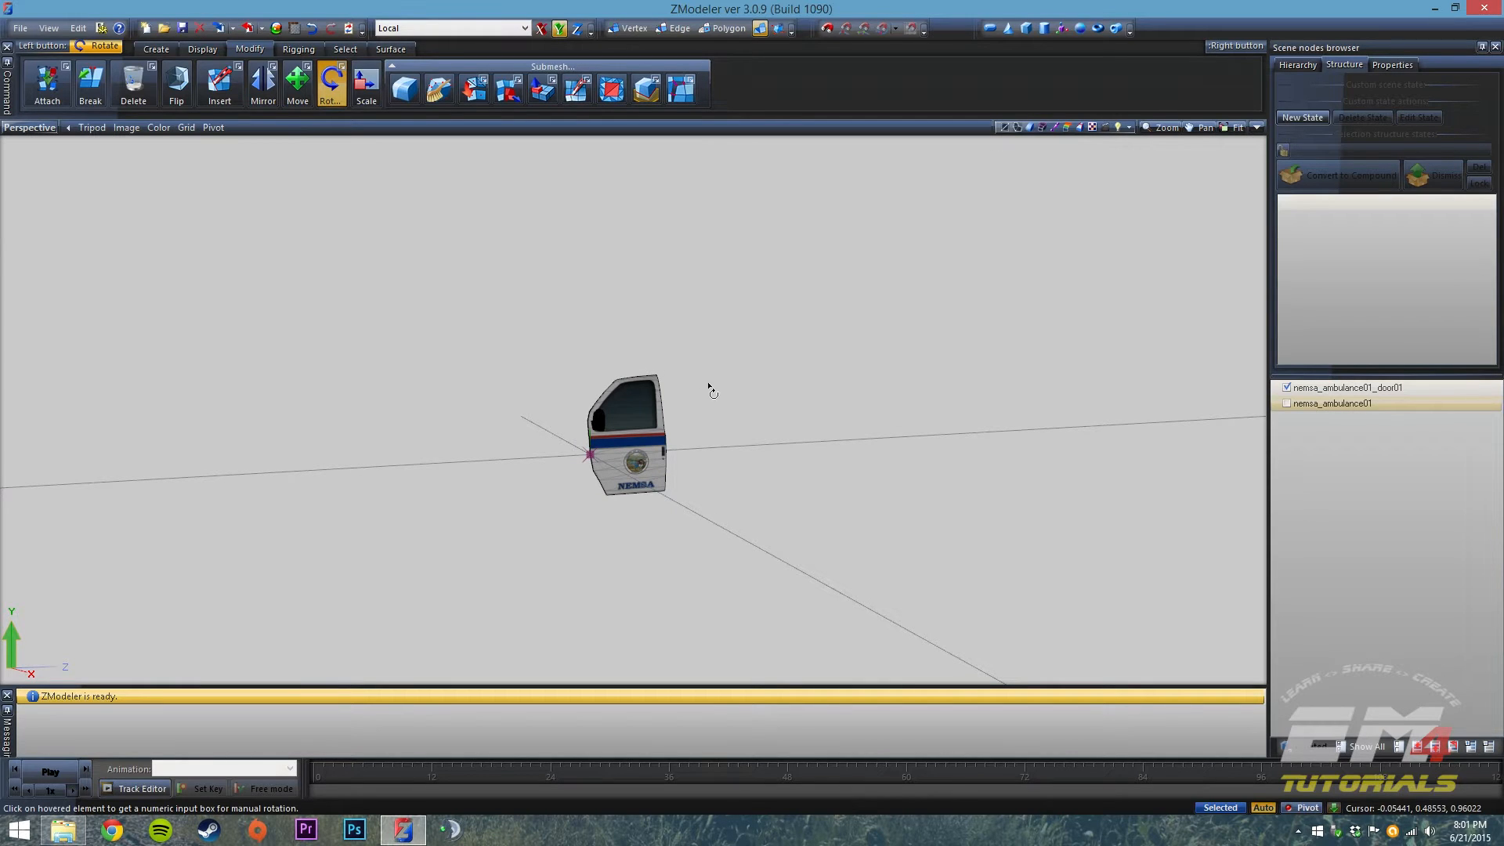
middle_drag(647, 558, 615, 513)
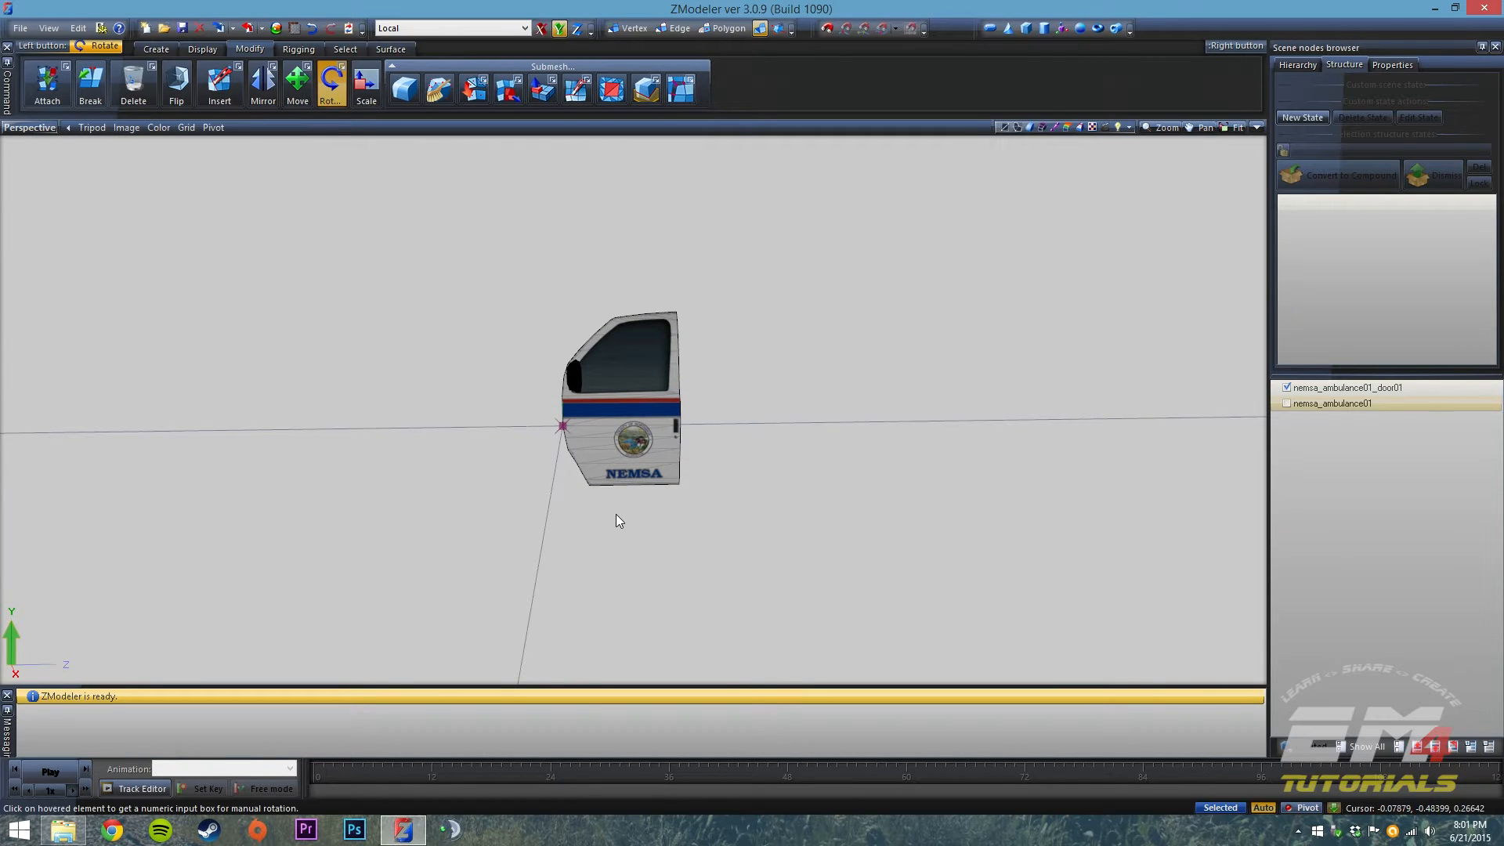
middle_drag(616, 514, 593, 536)
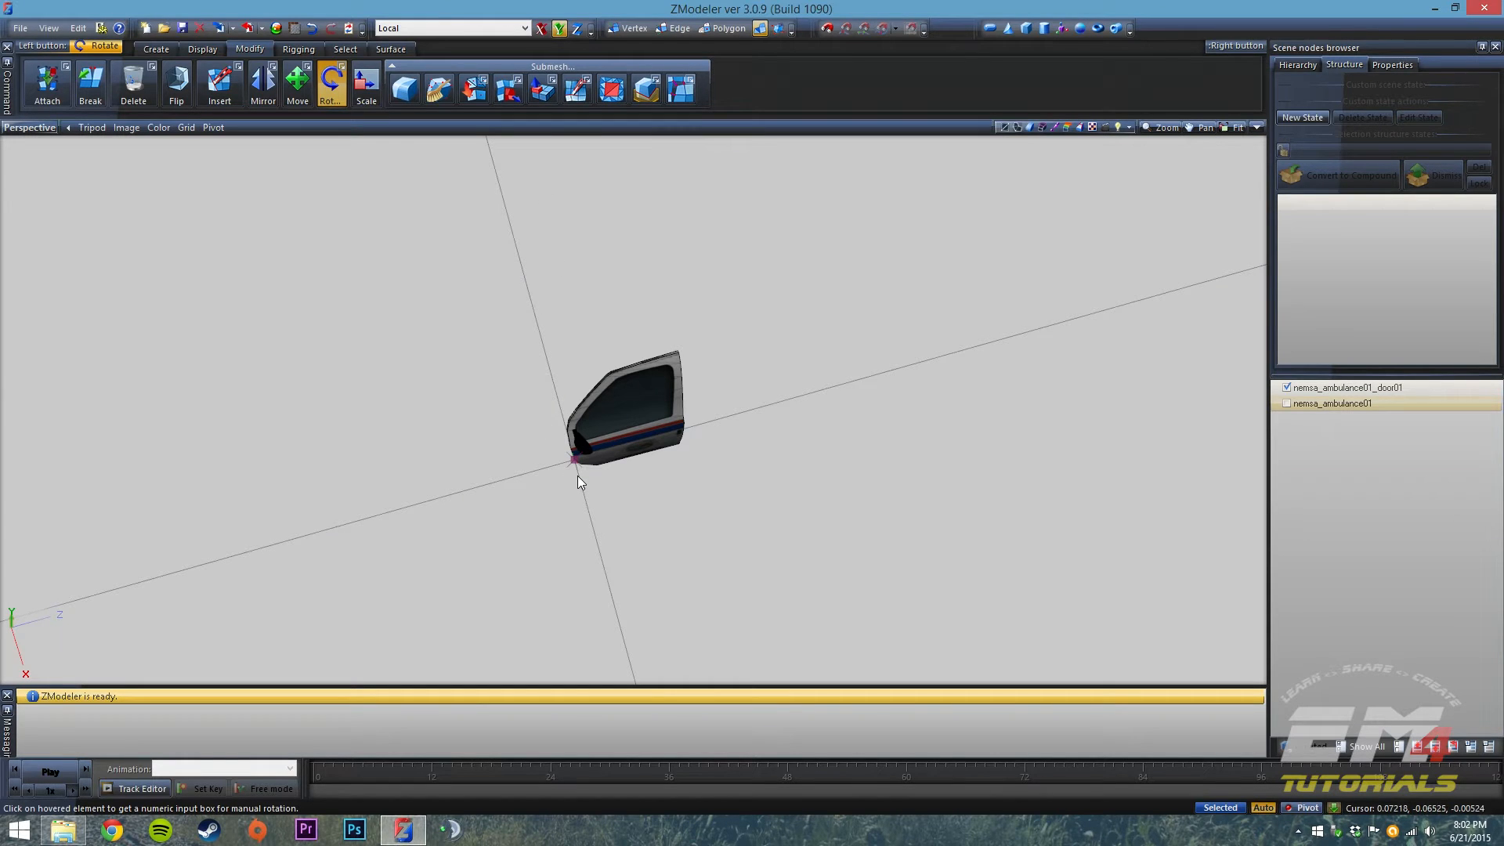
middle_drag(563, 519, 622, 439)
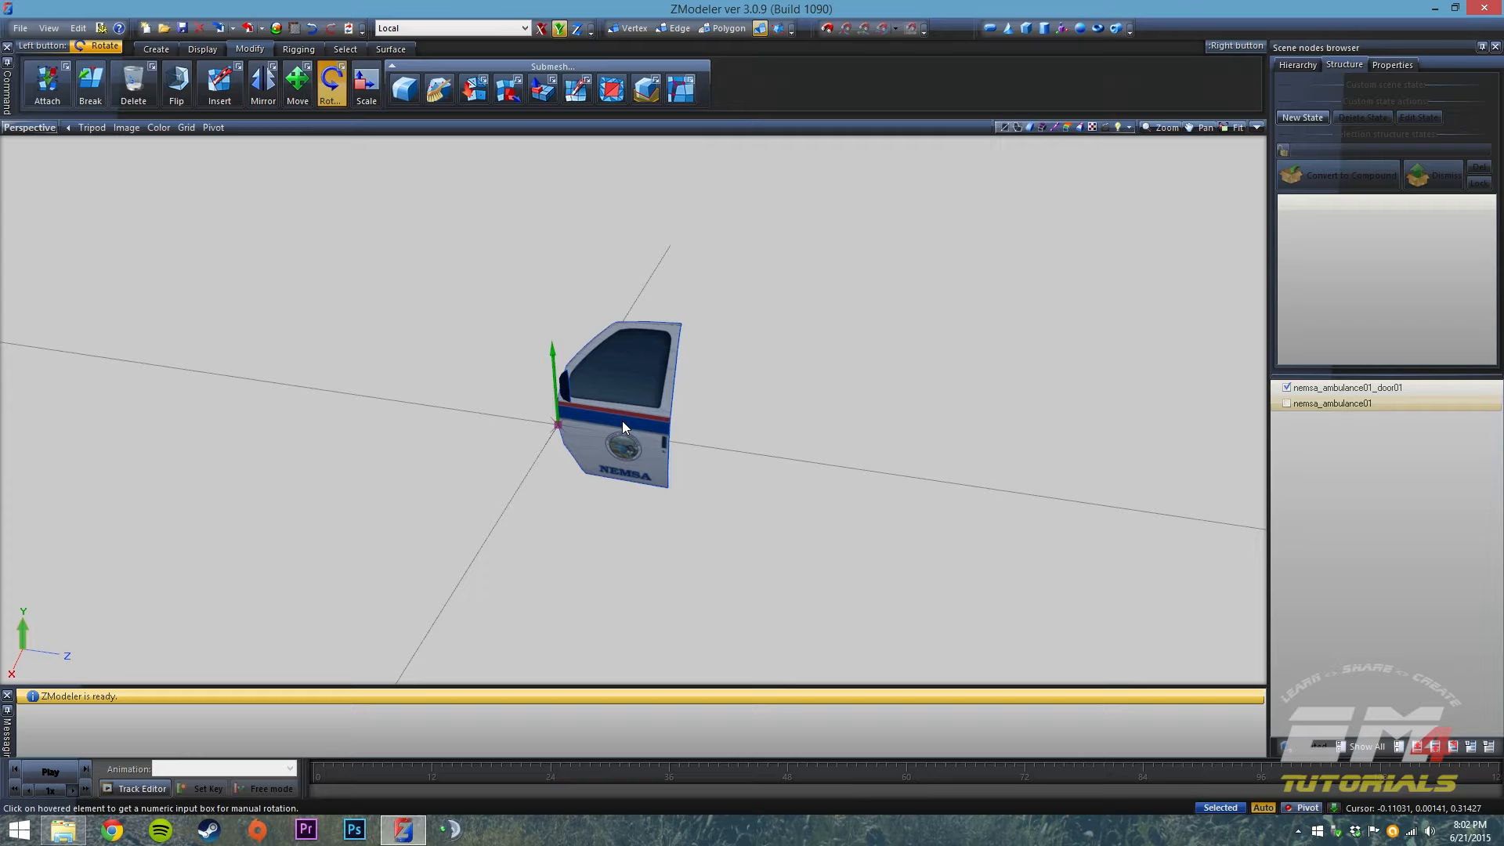
middle_drag(584, 506, 599, 493)
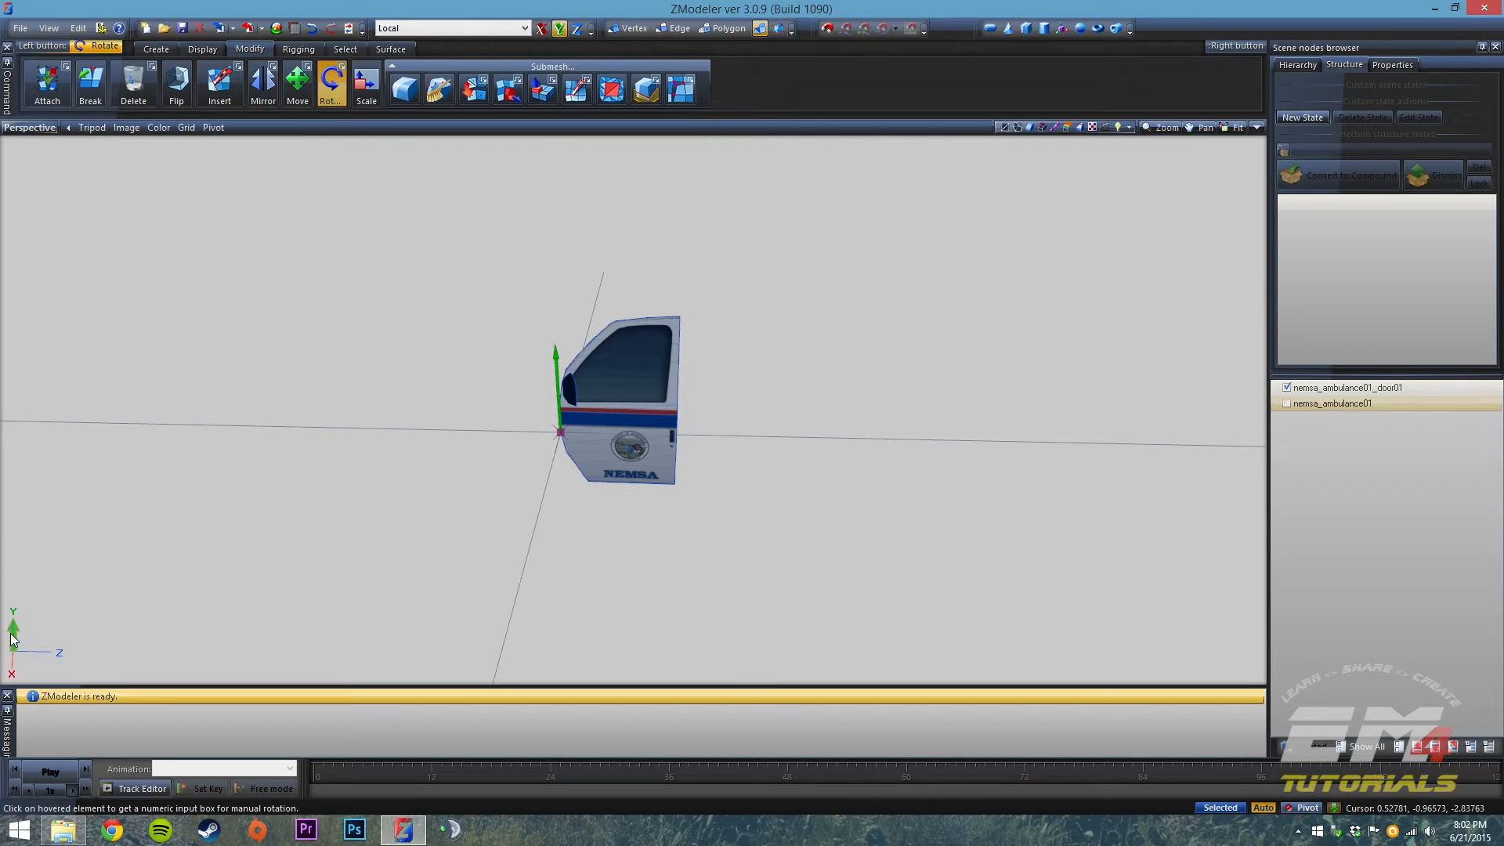
click(331, 84)
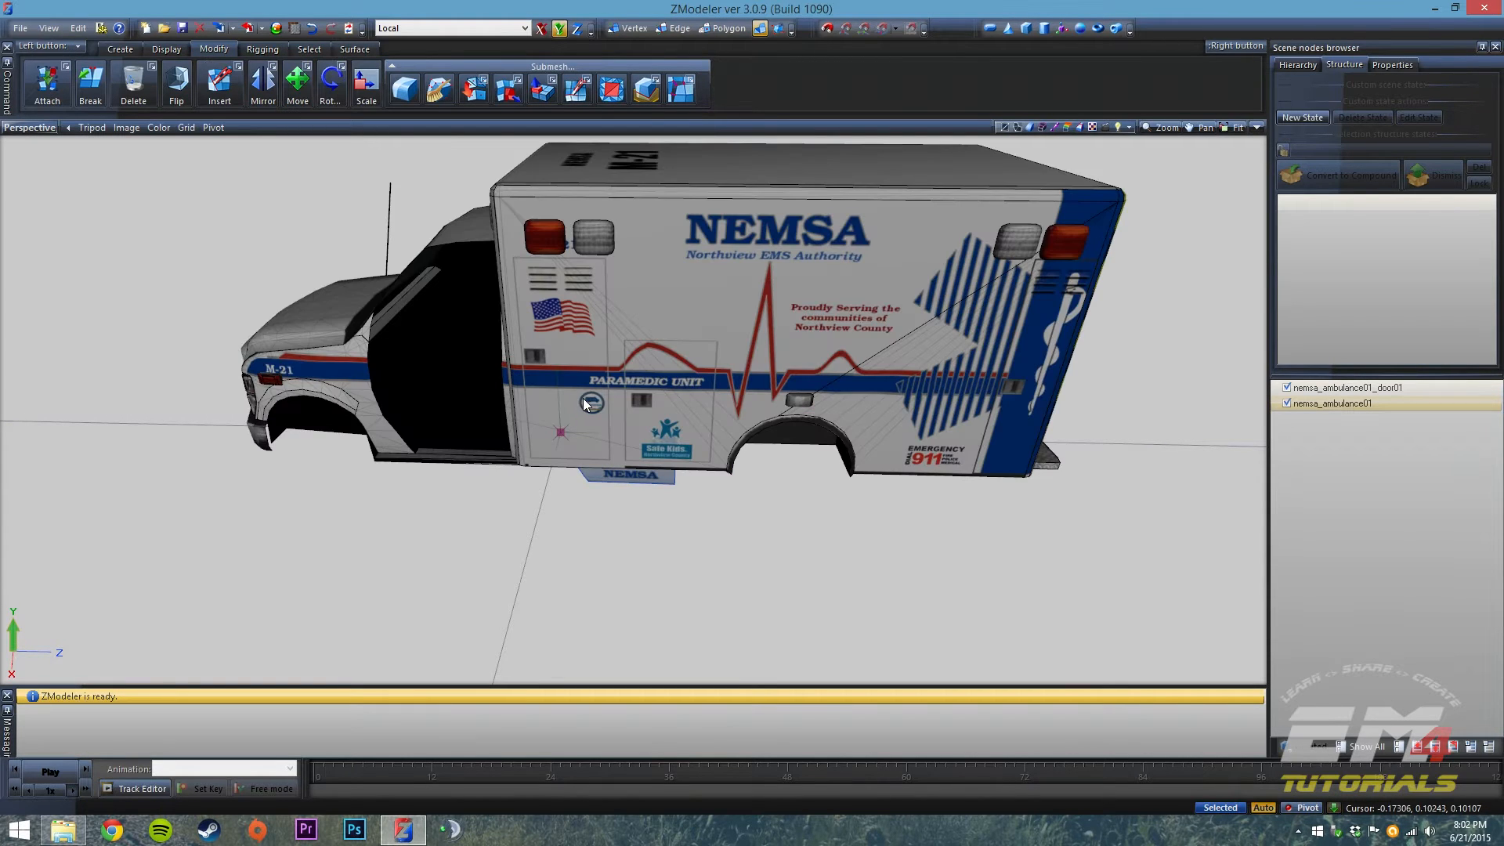
click(1286, 403)
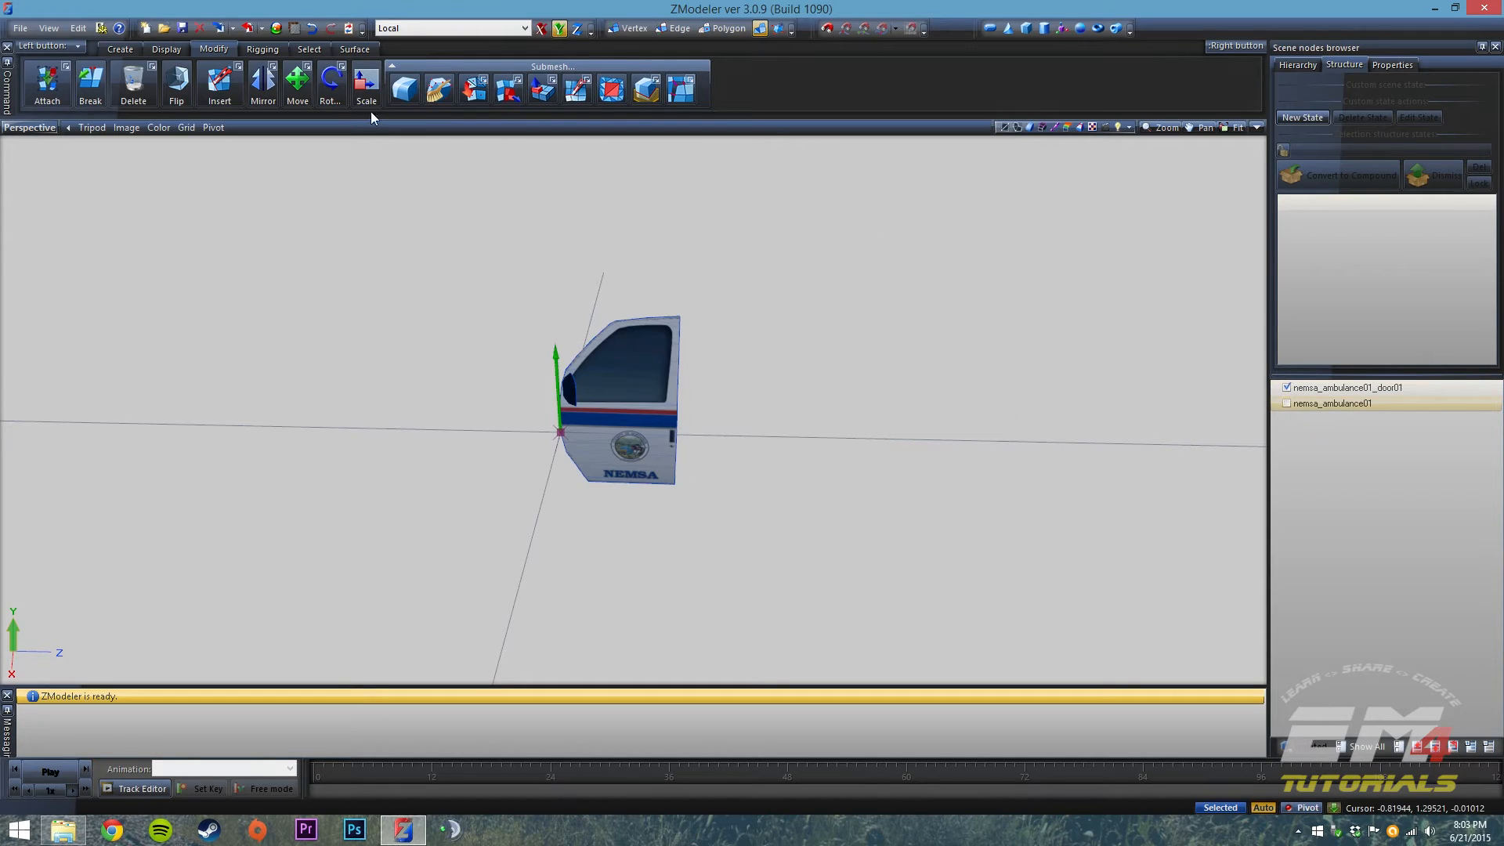
click(343, 98)
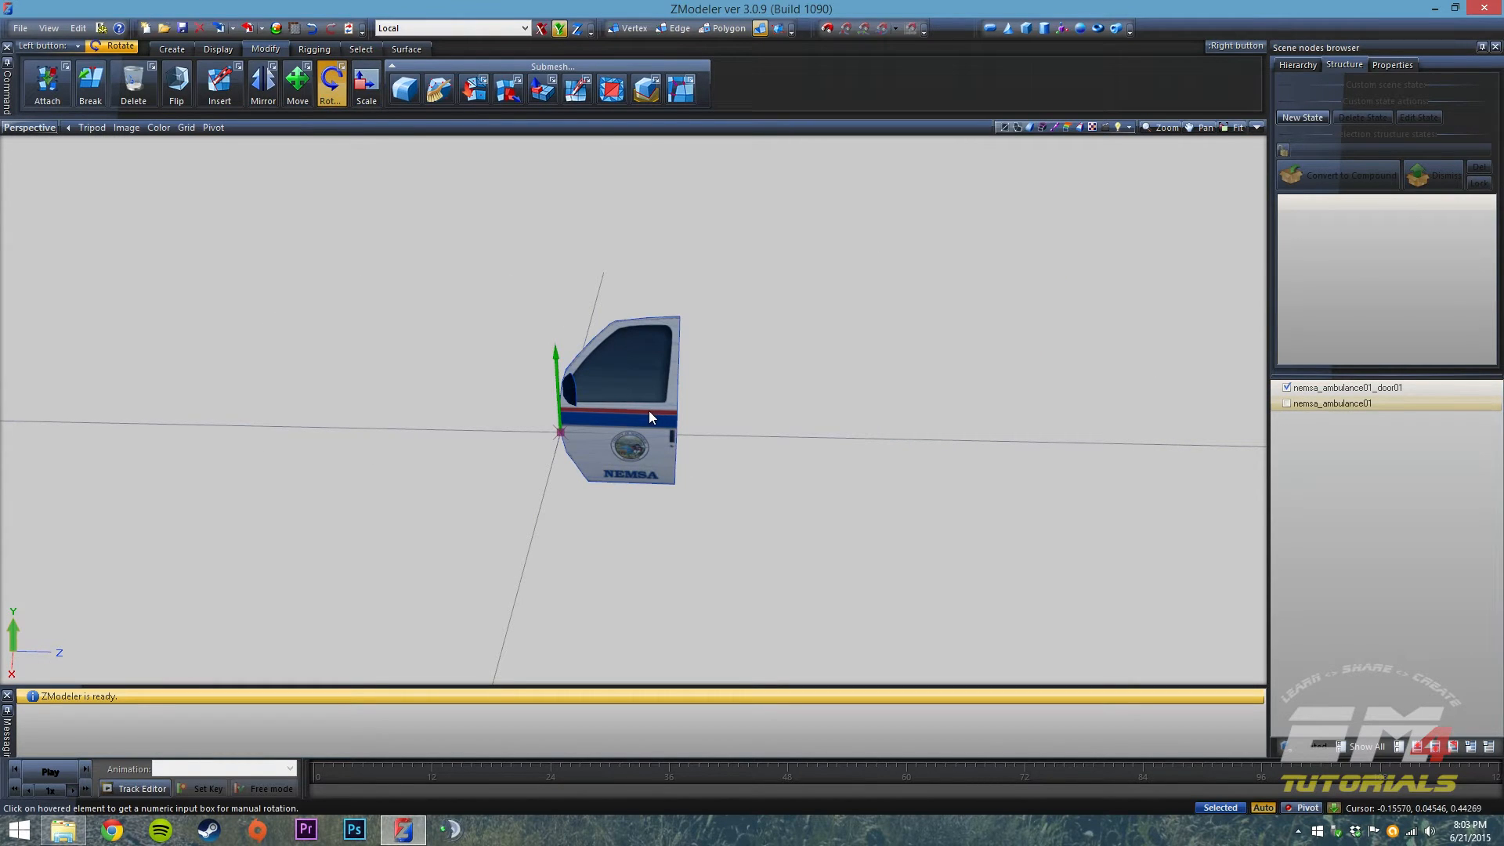
mouse_move(649, 416)
mouse_down()
mouse_move(682, 419)
mouse_move(655, 420)
mouse_move(564, 670)
mouse_move(619, 191)
mouse_move(632, 528)
mouse_move(682, 181)
mouse_move(651, 531)
mouse_move(659, 279)
mouse_move(643, 538)
mouse_move(644, 235)
mouse_move(624, 625)
mouse_move(646, 209)
mouse_move(644, 388)
mouse_up()
Step: Move the door along the Z axis so its hinge edge sits away from the pivot point
click(299, 90)
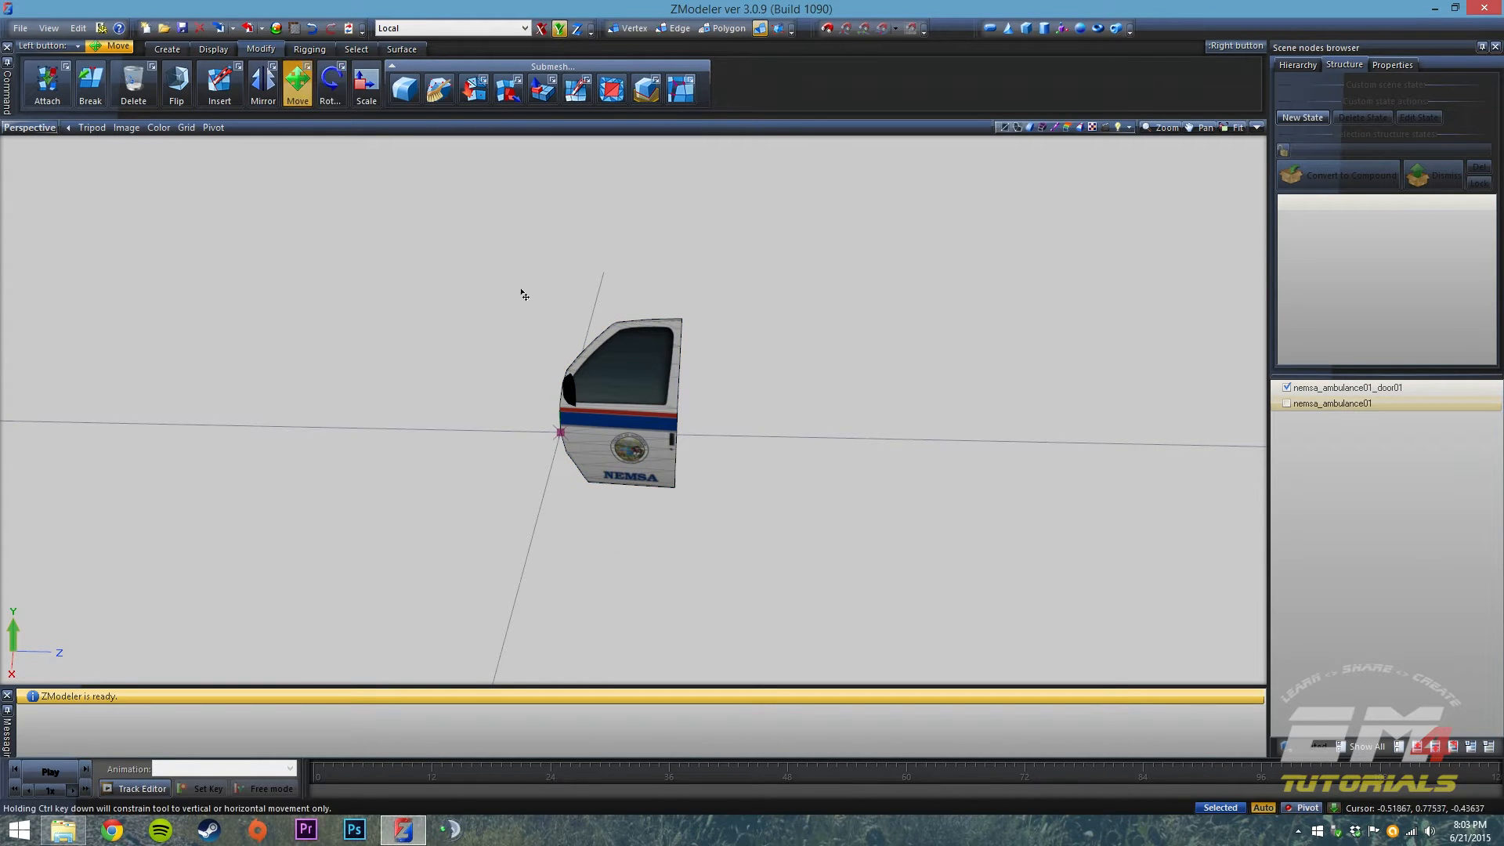
click(36, 653)
drag(627, 441, 709, 442)
Step: Try stretching the offset door along the Y axis with the Scale tool, and undo the scaling
click(359, 102)
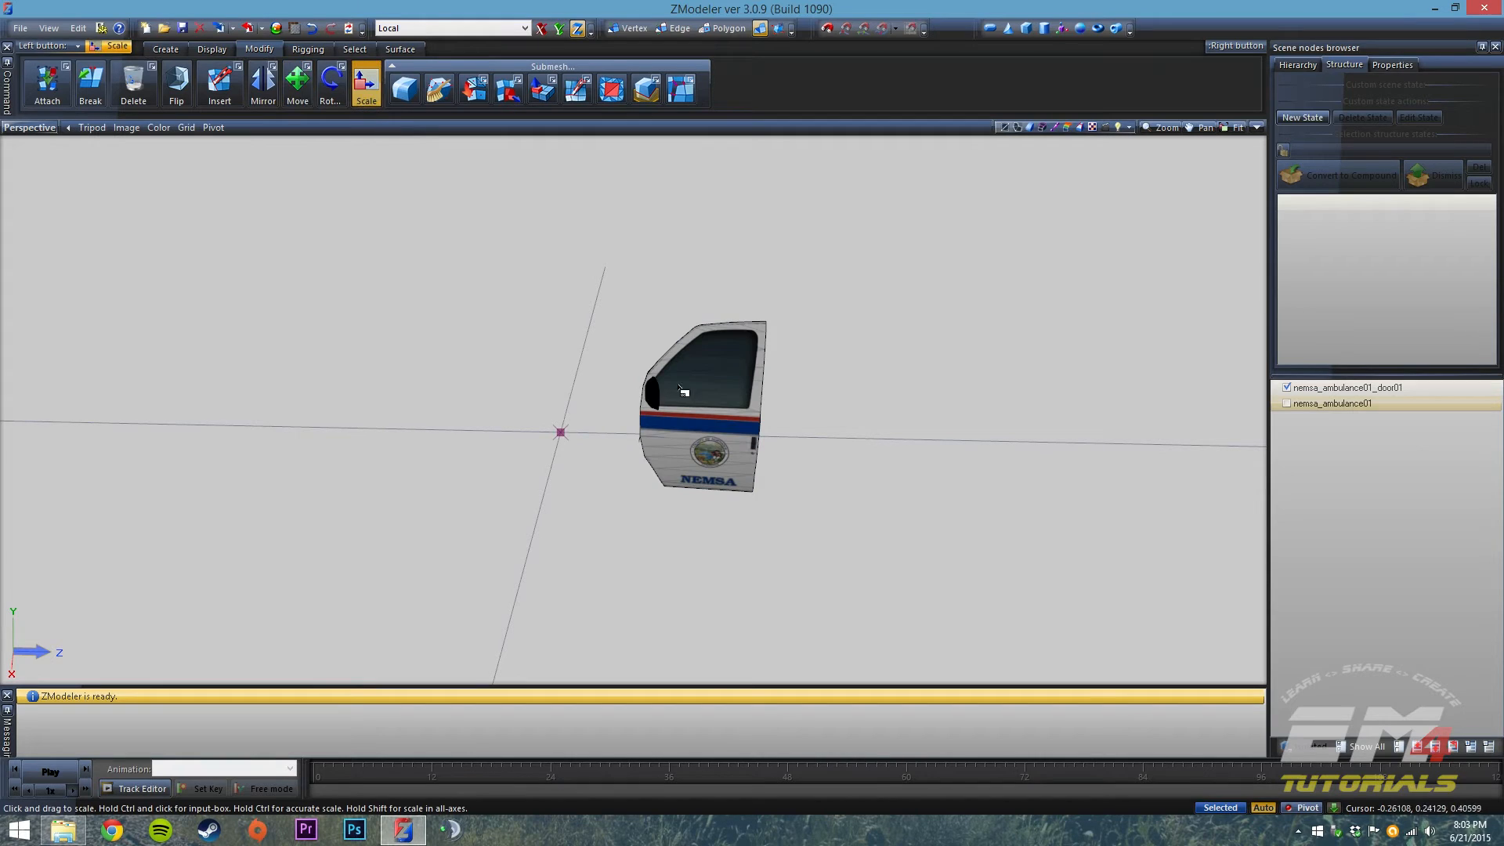
click(14, 612)
drag(744, 368, 914, 290)
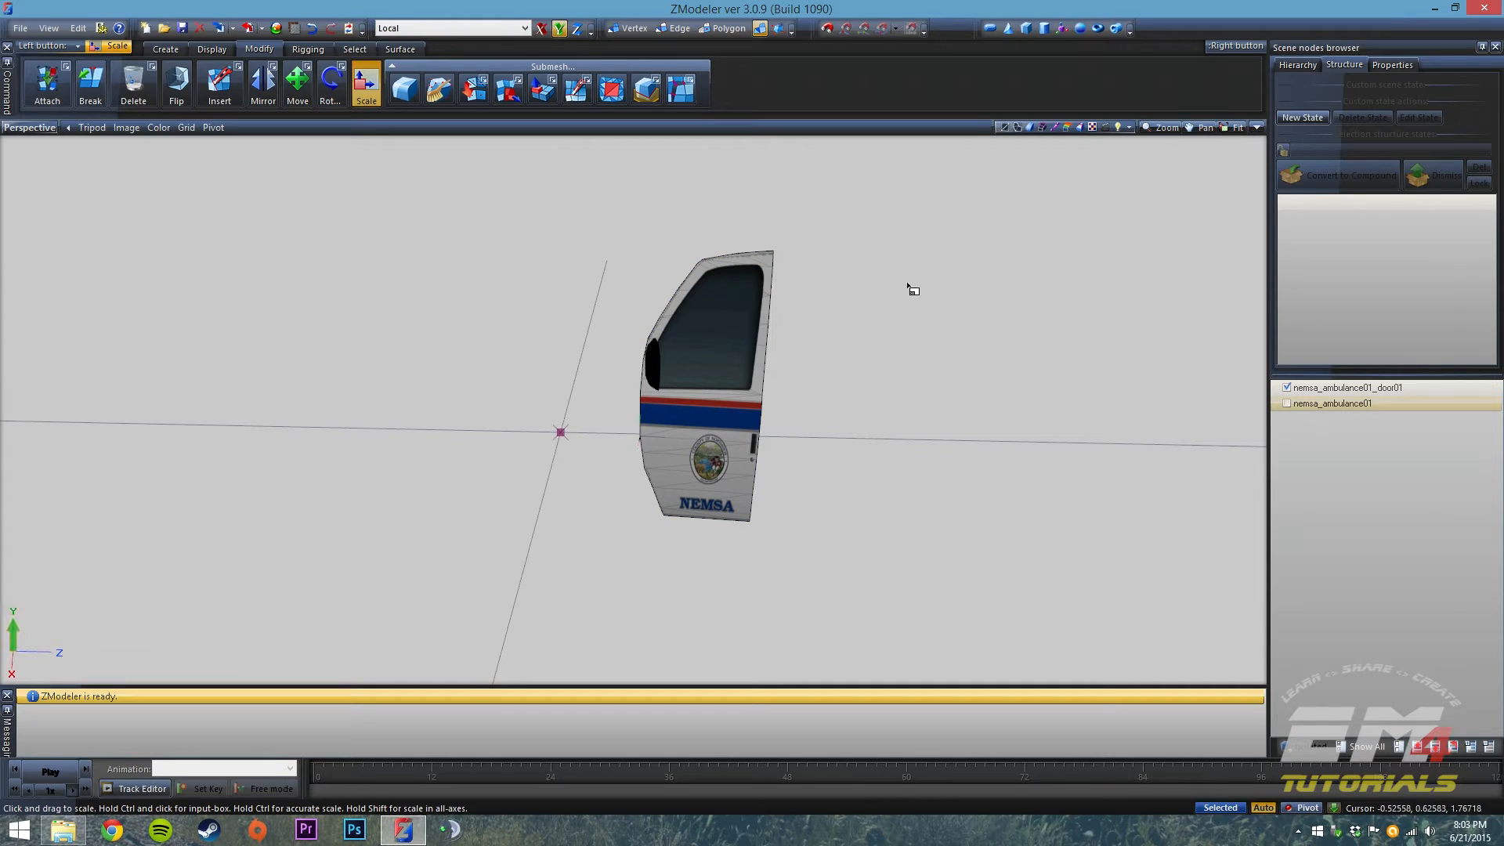
click(311, 28)
Step: Rotate the offset door about the Y axis and move it back along Z until its hinge edge meets the pivot
click(331, 84)
drag(736, 416, 798, 405)
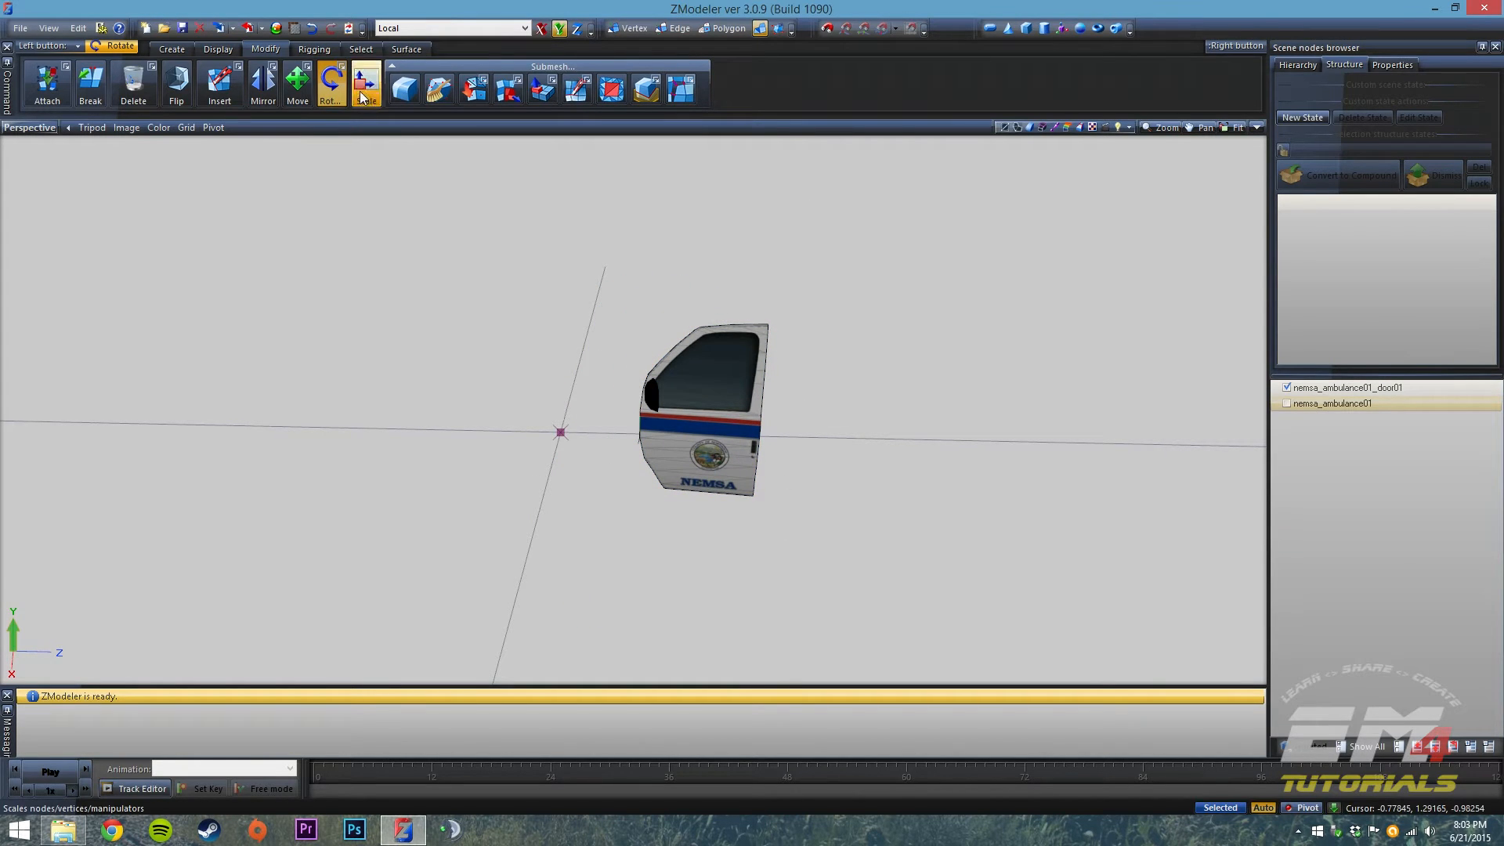
click(299, 86)
drag(723, 457, 723, 452)
click(315, 31)
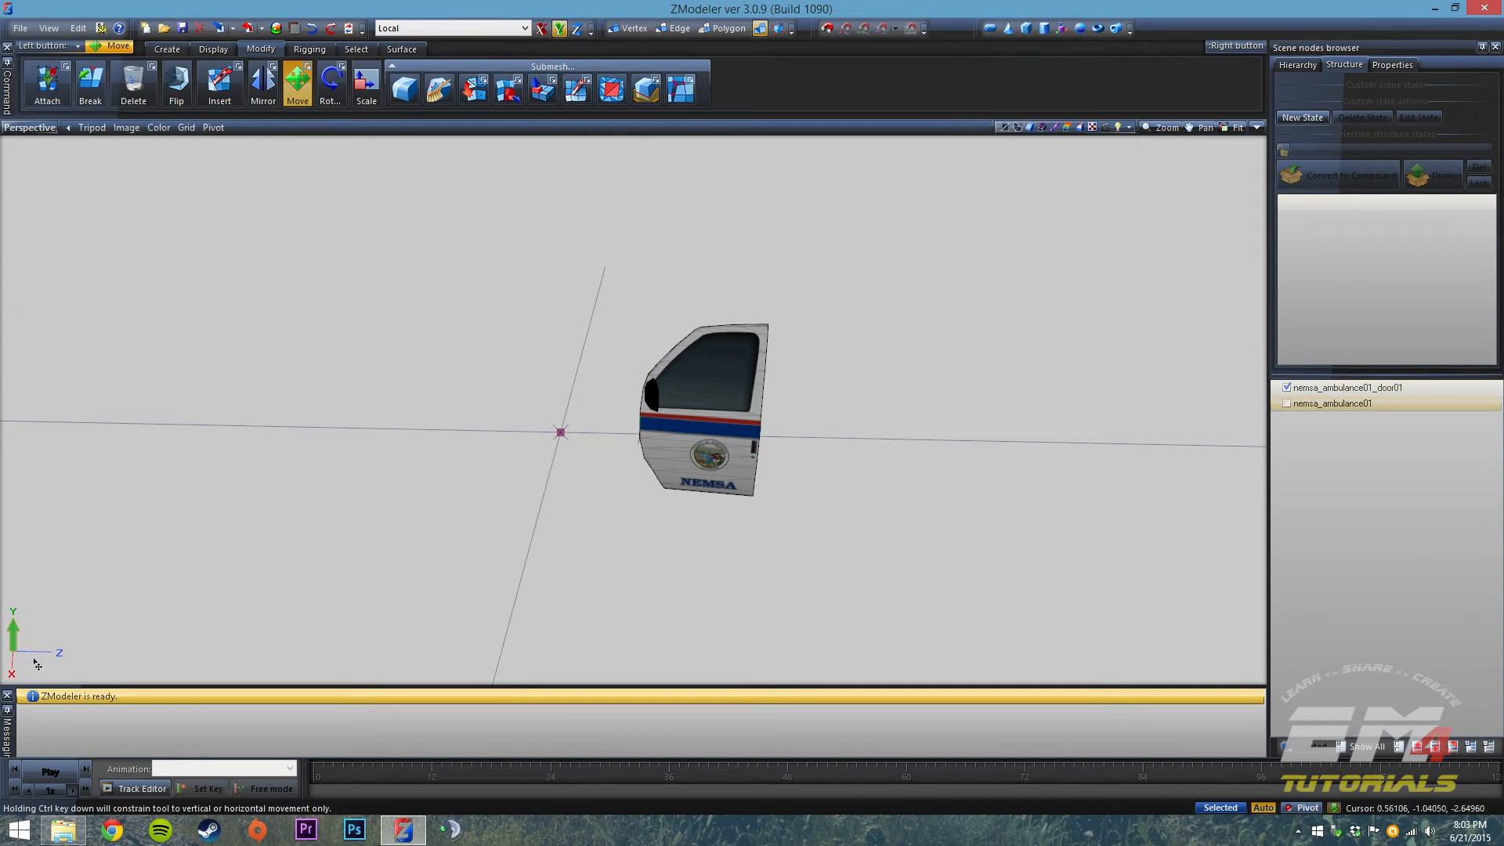
drag(734, 452, 652, 452)
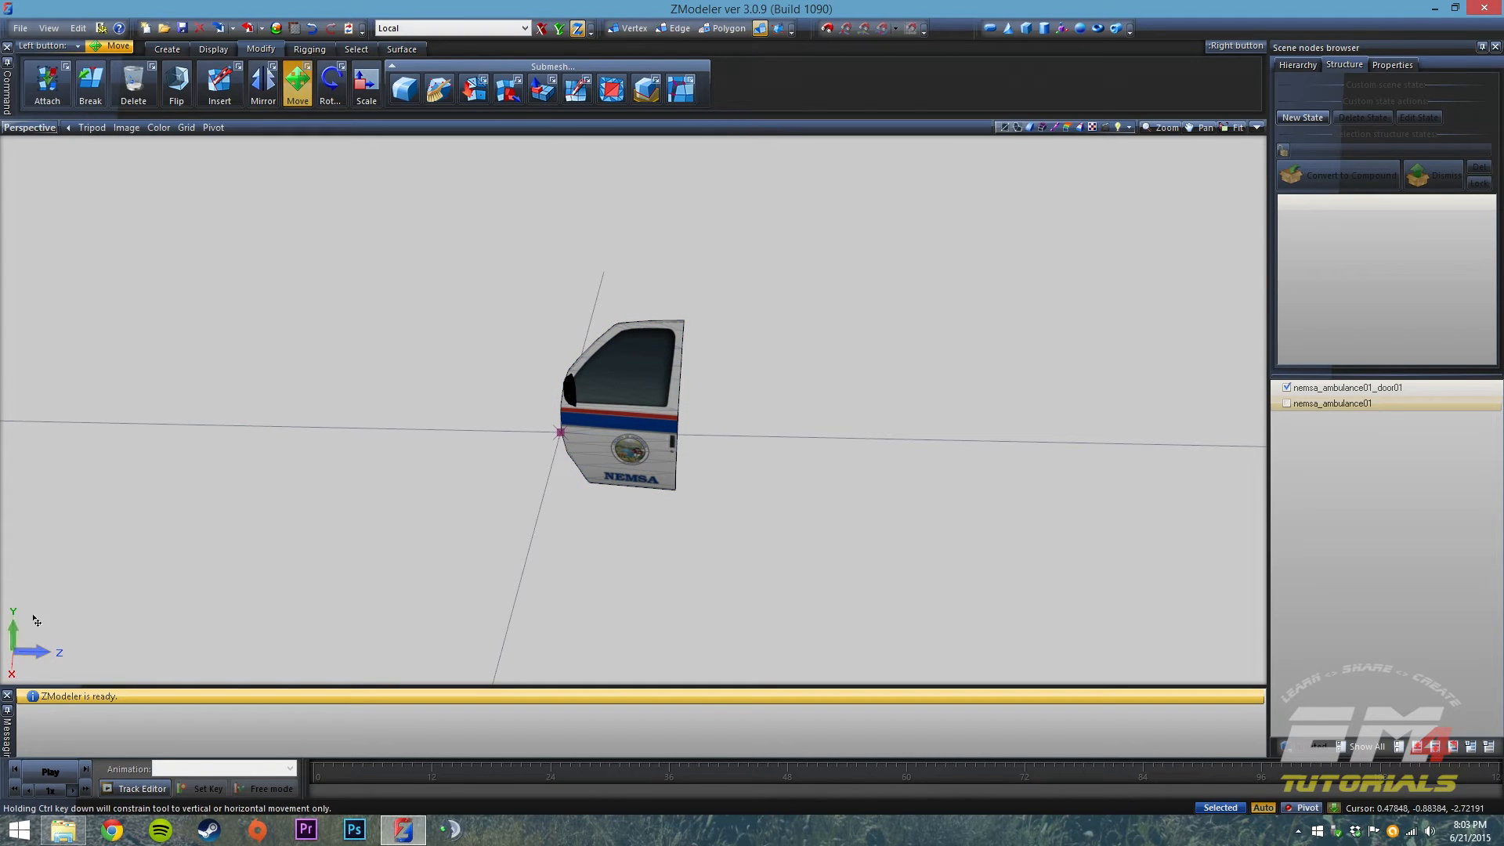
Step: Rotate the realigned door about the Y axis around its hinge-edge pivot
click(559, 28)
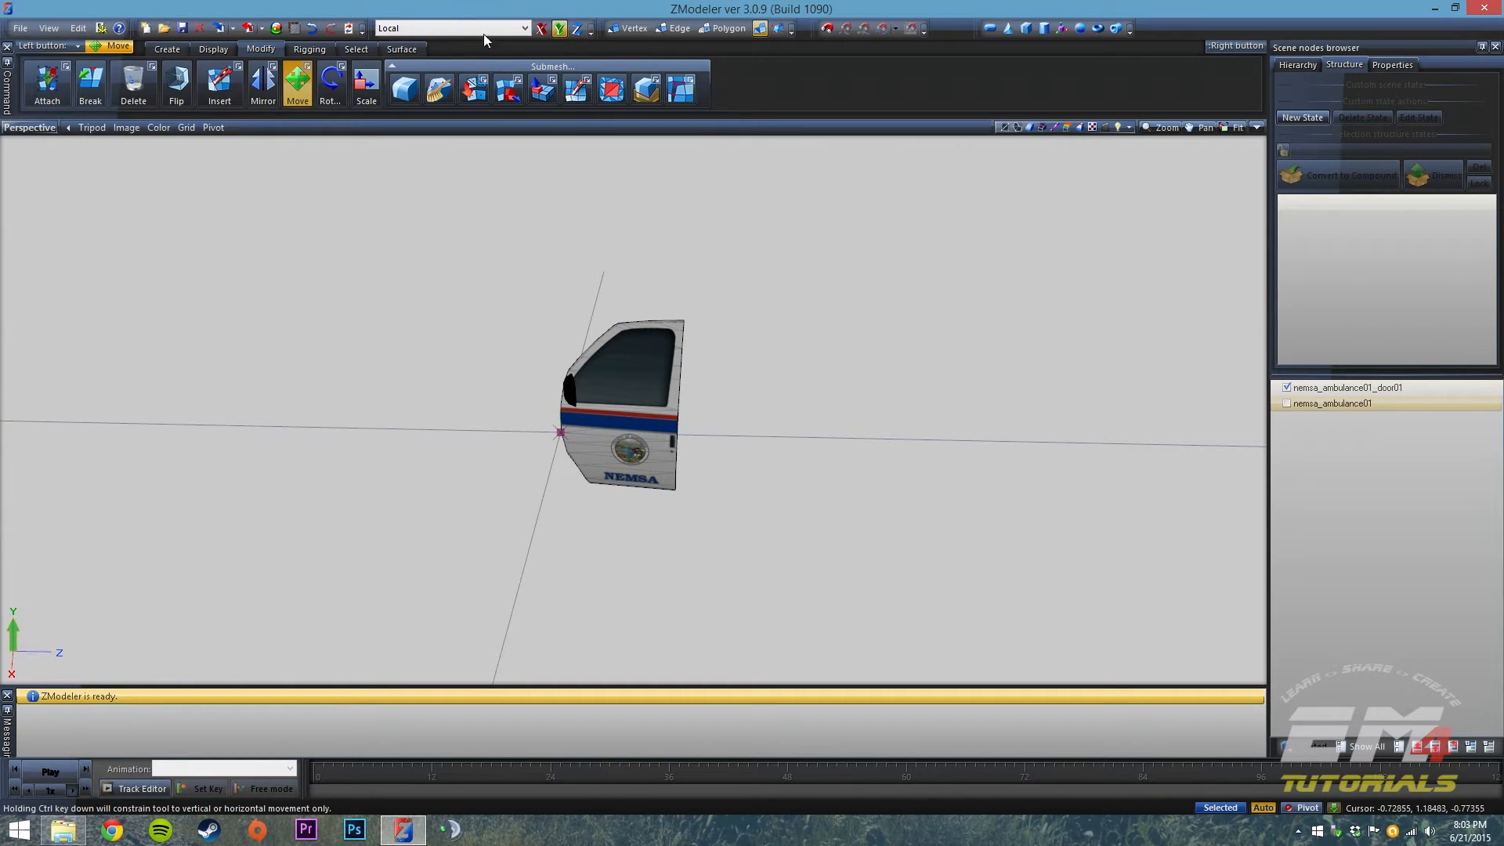
click(331, 82)
drag(648, 431, 695, 419)
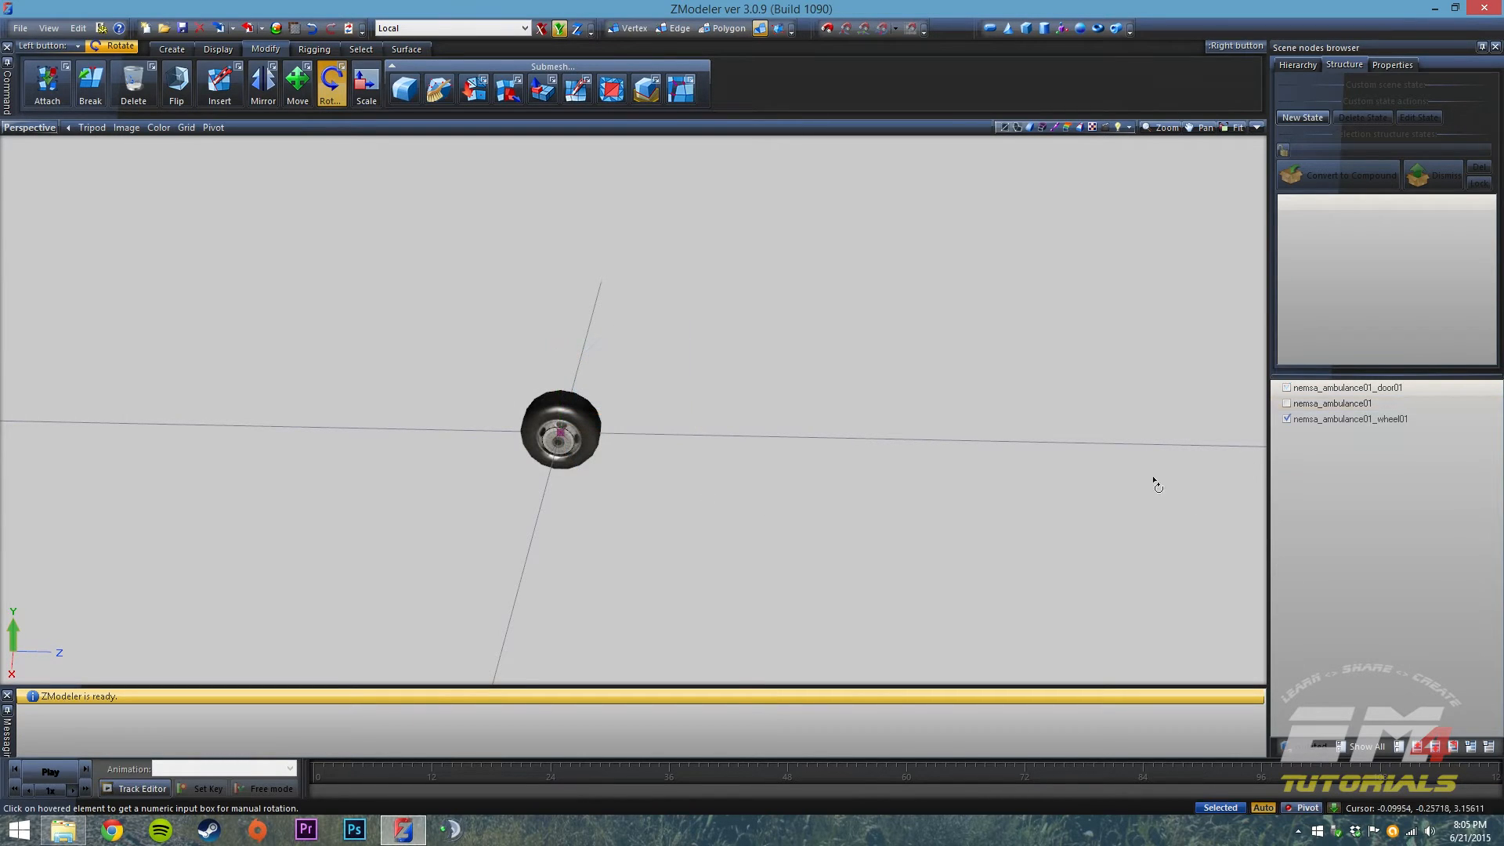
Step: Rotate the nemsa_ambulance01_wheel01 wheel about its local X axis around the pivot at its centre
middle_drag(557, 524, 516, 490)
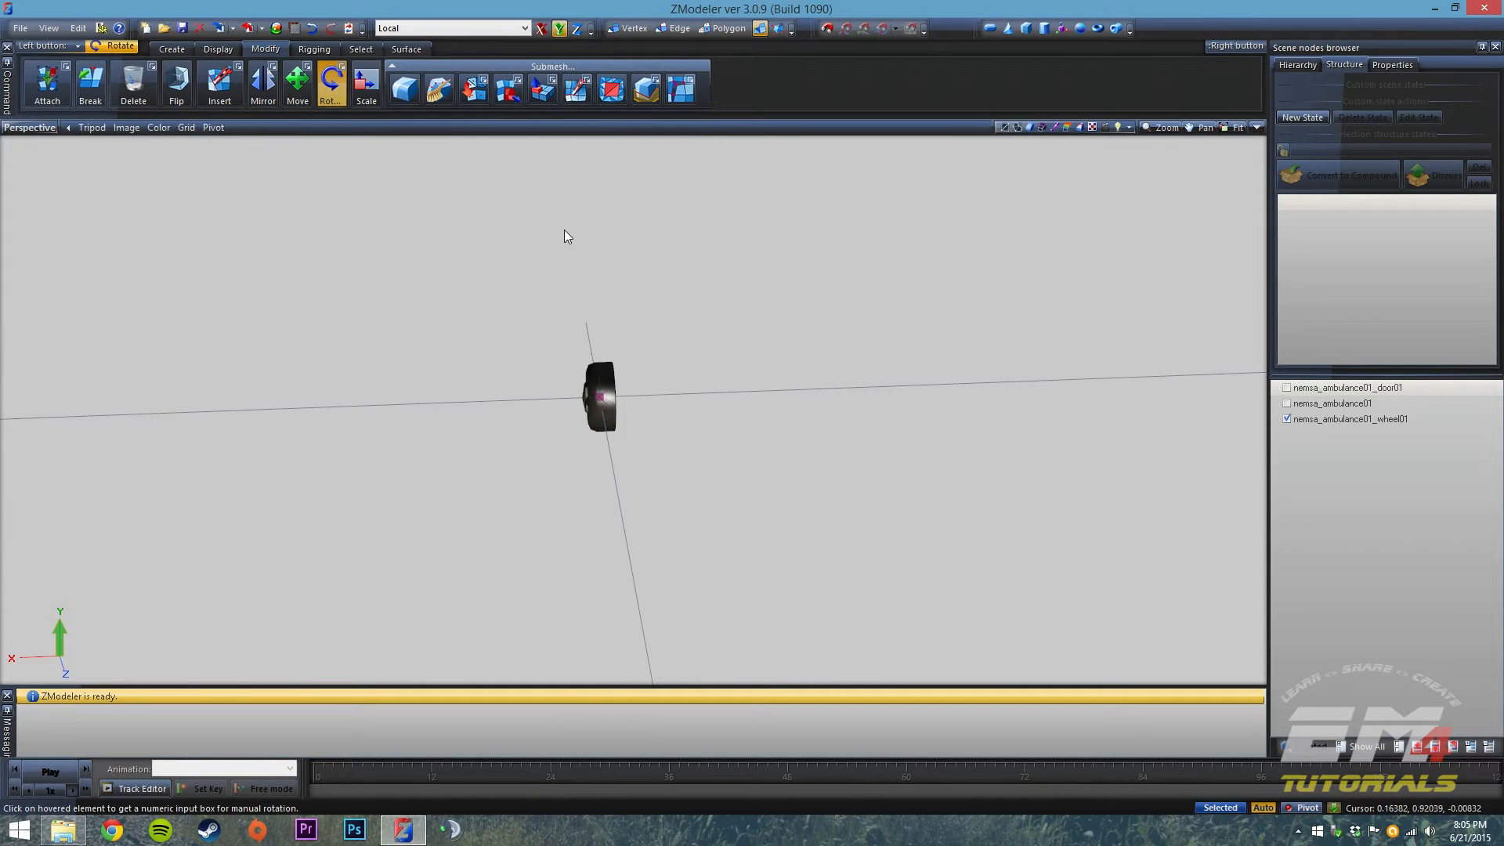
middle_drag(793, 523, 842, 522)
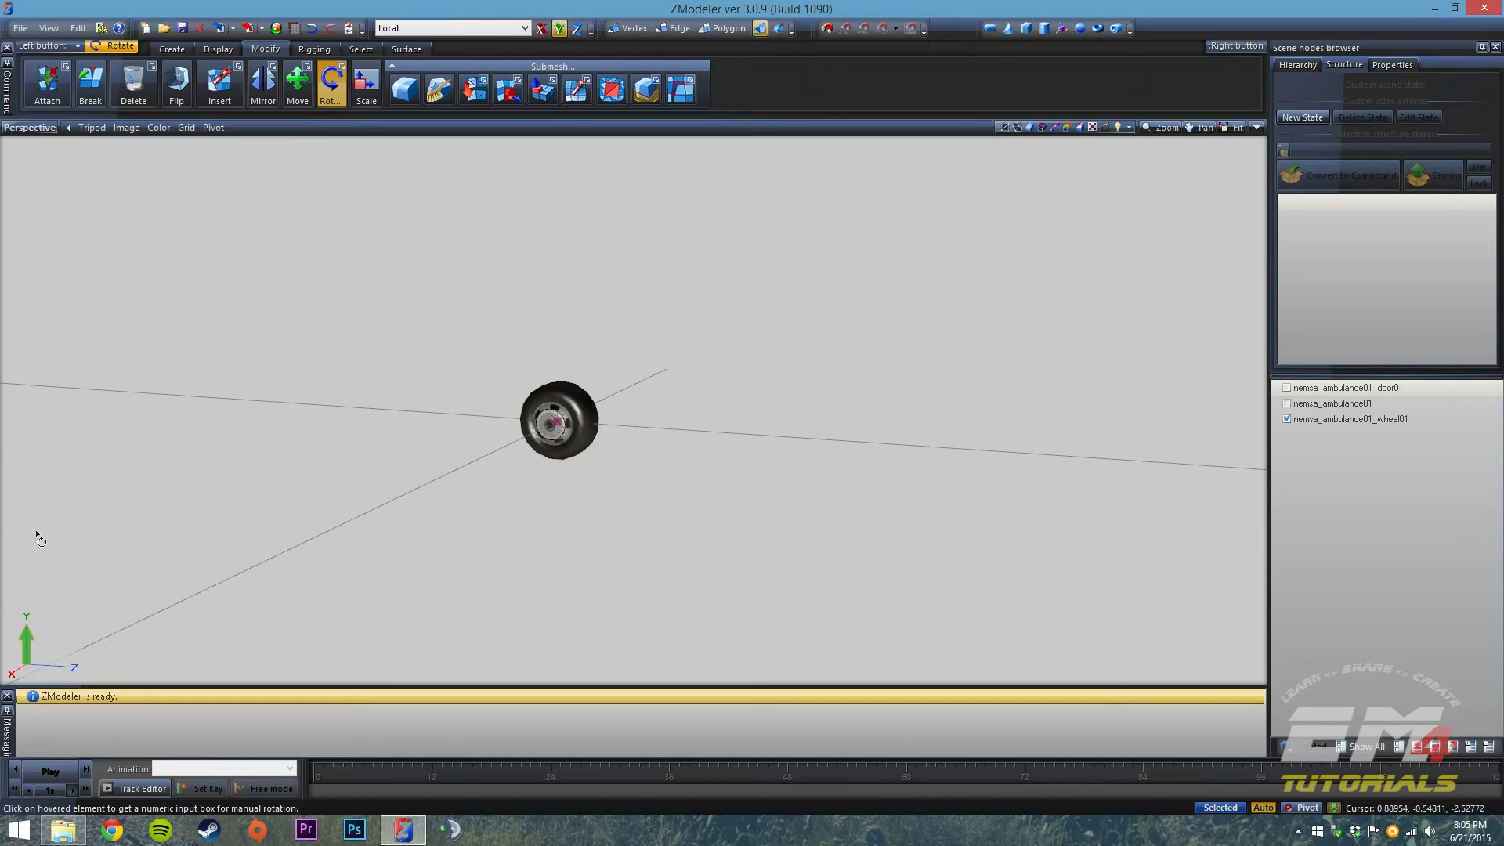
click(12, 675)
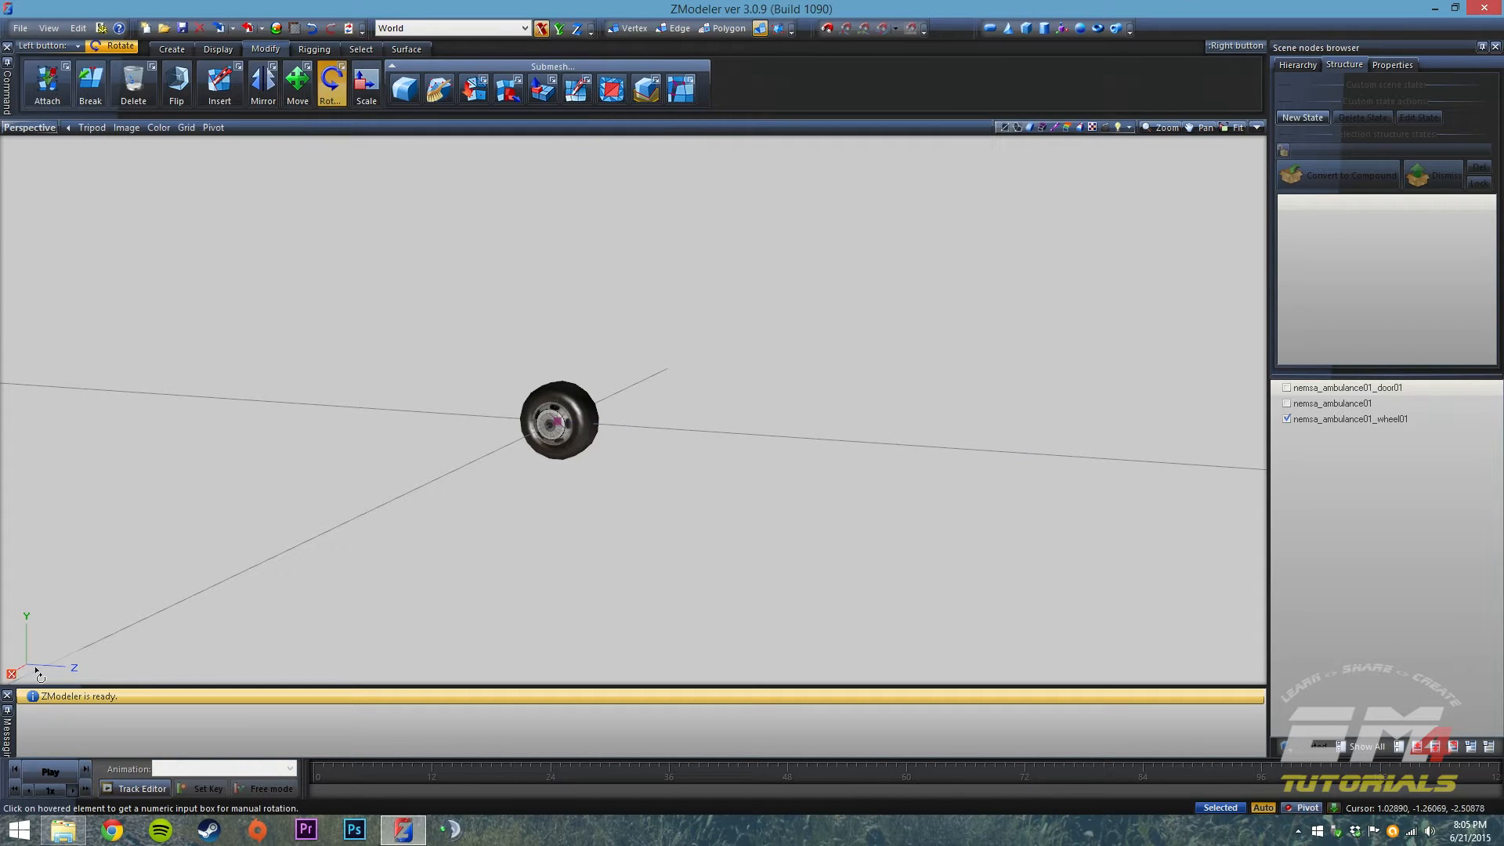
click(25, 675)
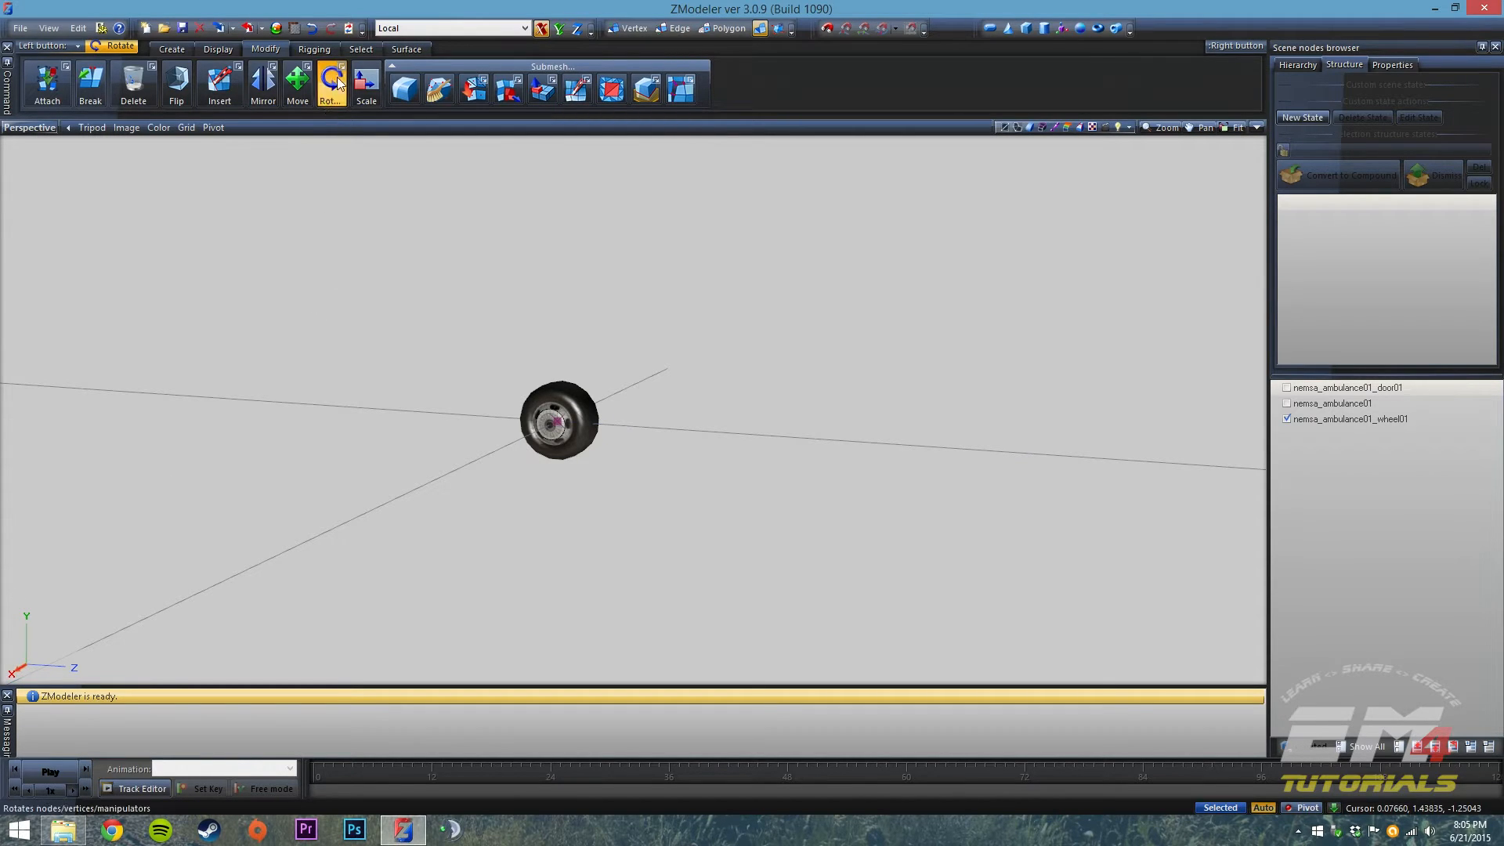
drag(593, 431, 352, 197)
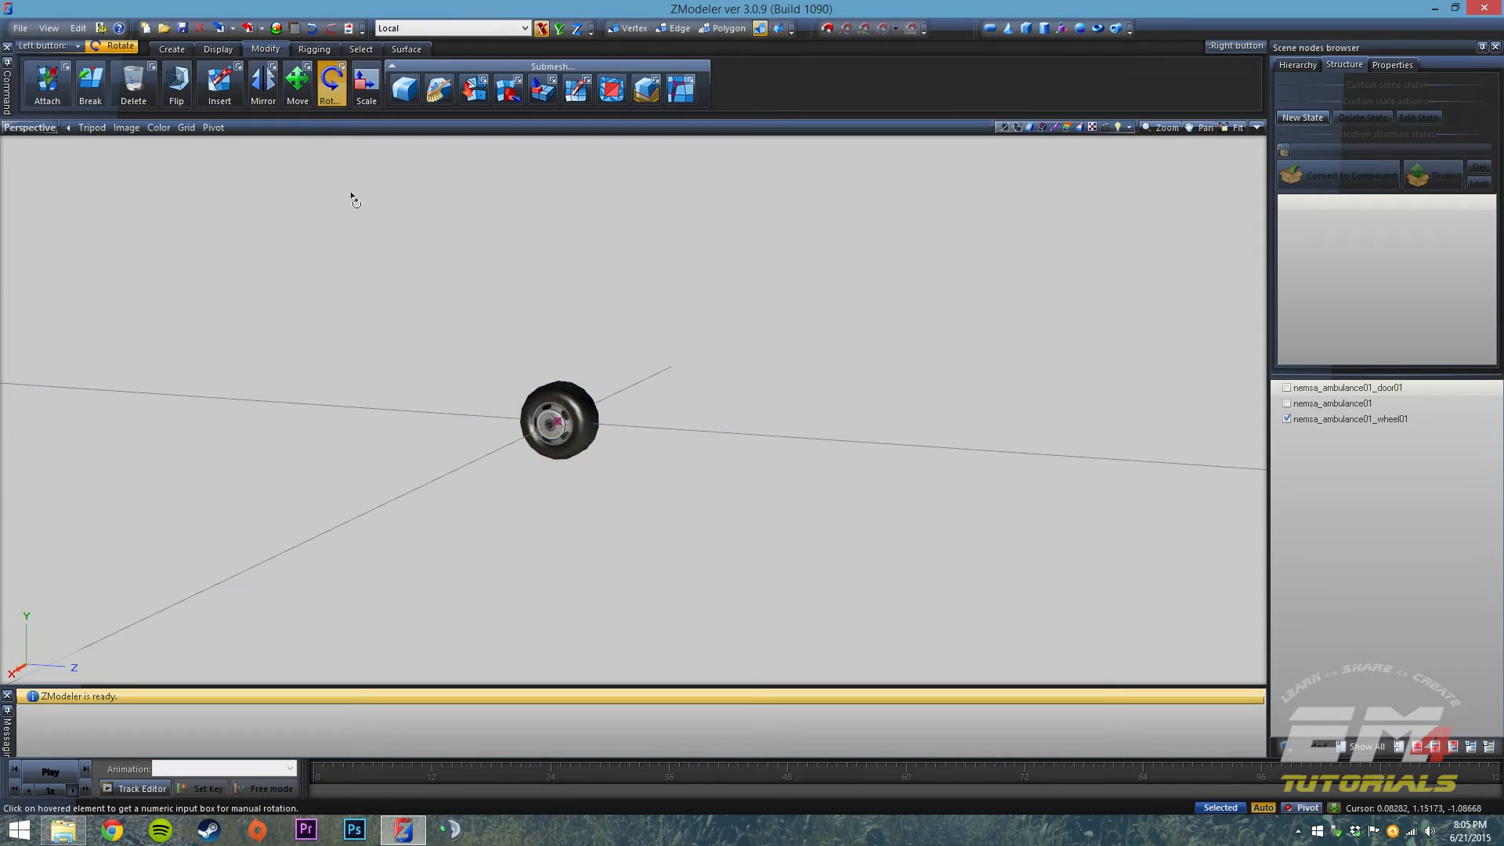
Step: Set the axes to Screen mode and move the wheel sideways away from the pivot point
click(303, 92)
click(24, 669)
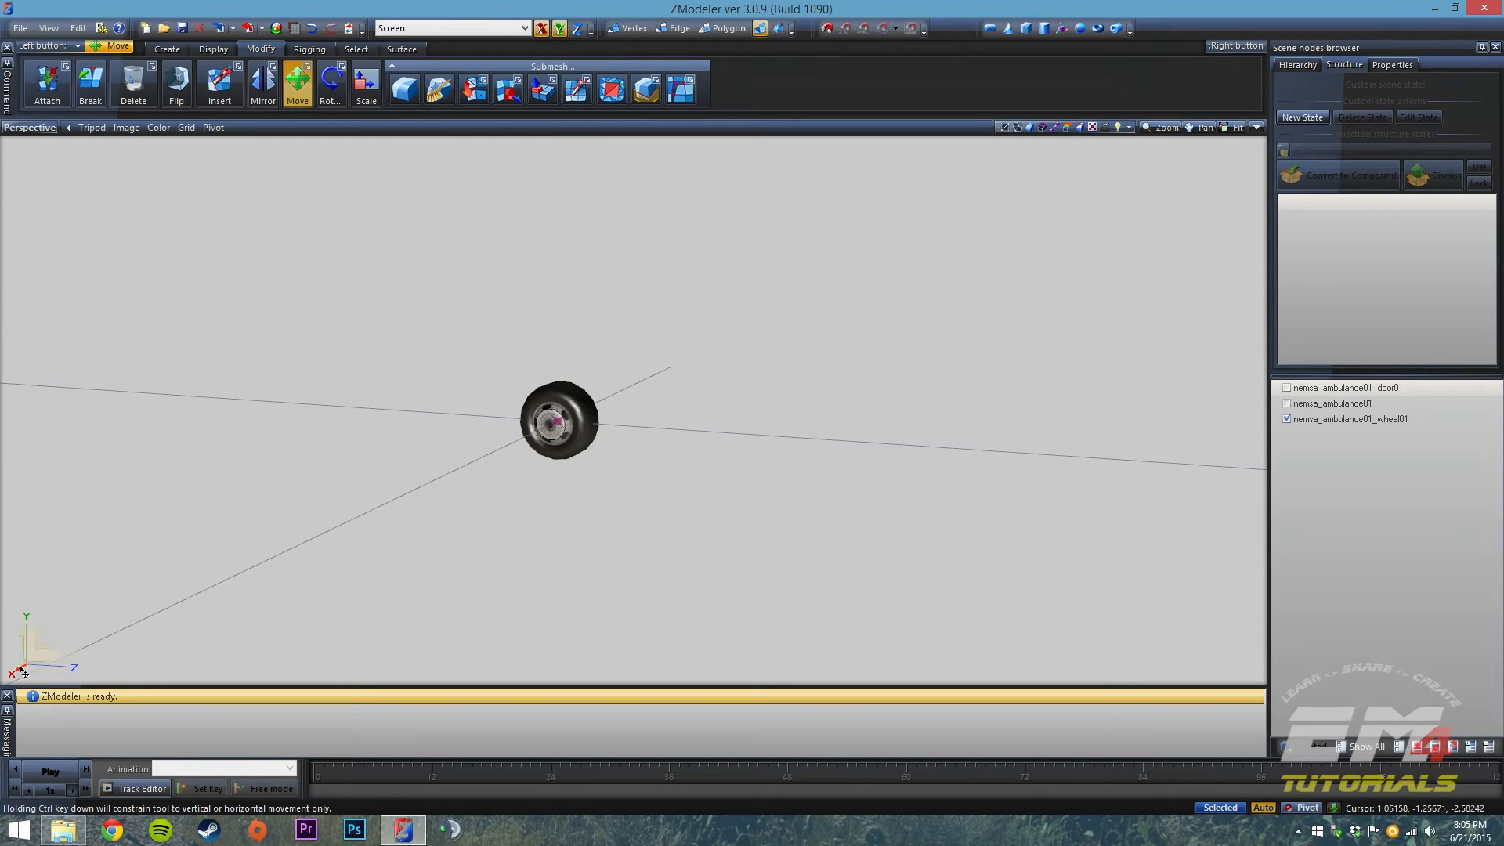
drag(574, 434, 638, 430)
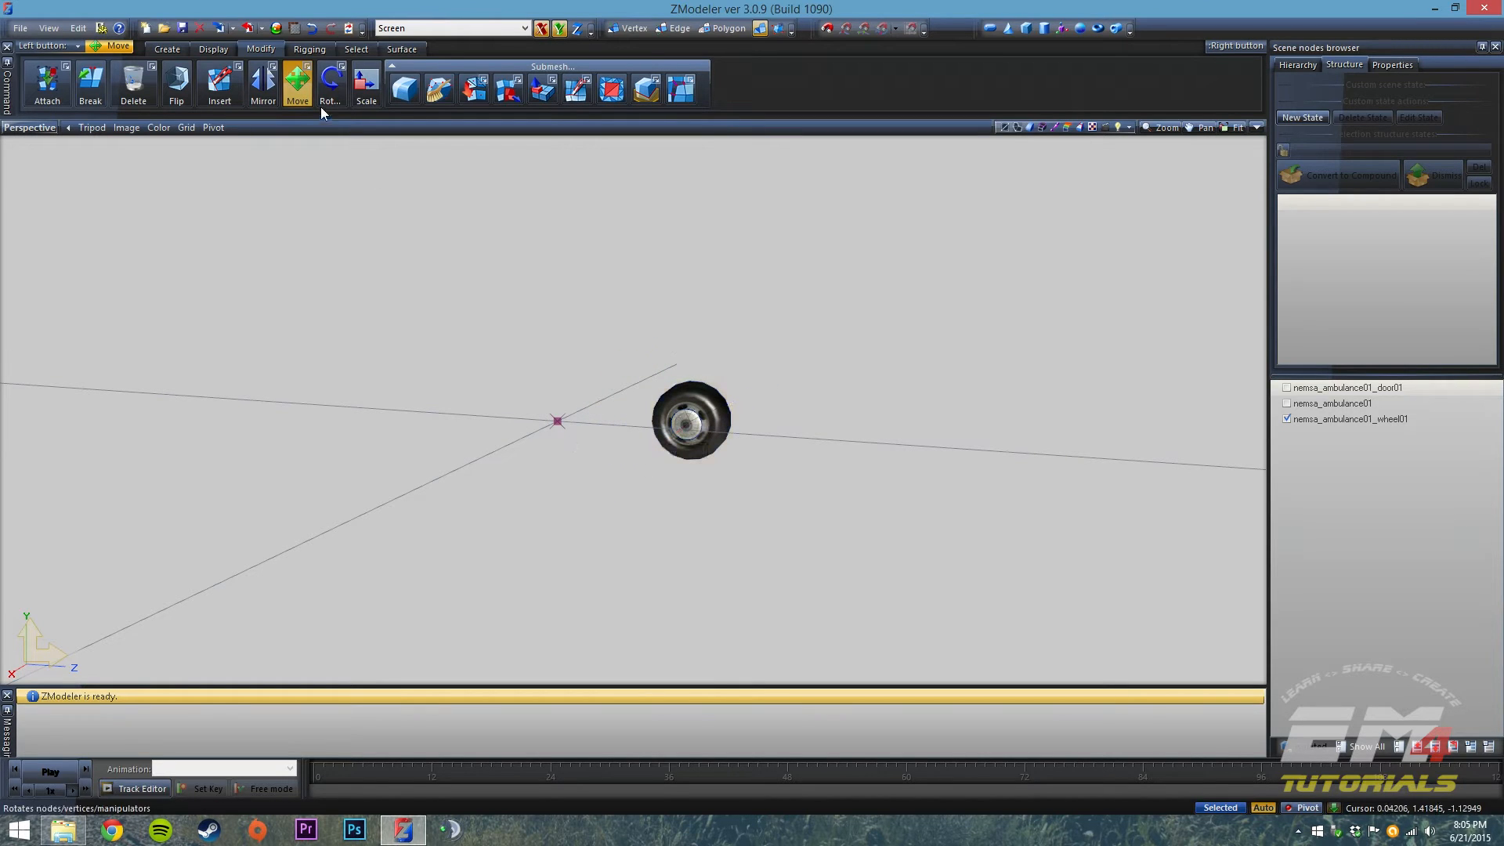
Step: Rotate the off-centre wheel about its local X axis around the distant pivot
click(330, 84)
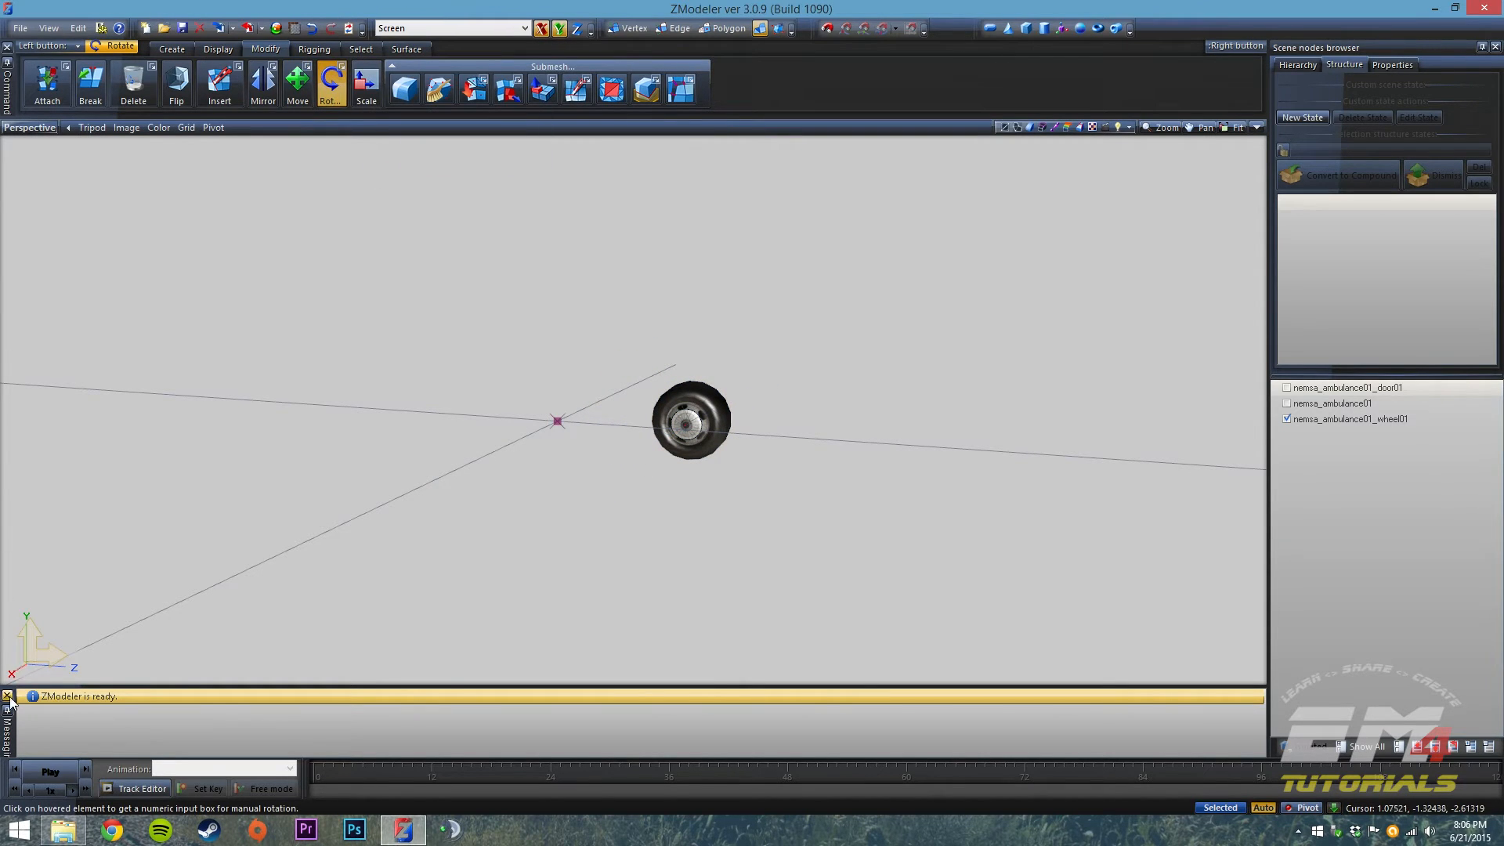
click(19, 667)
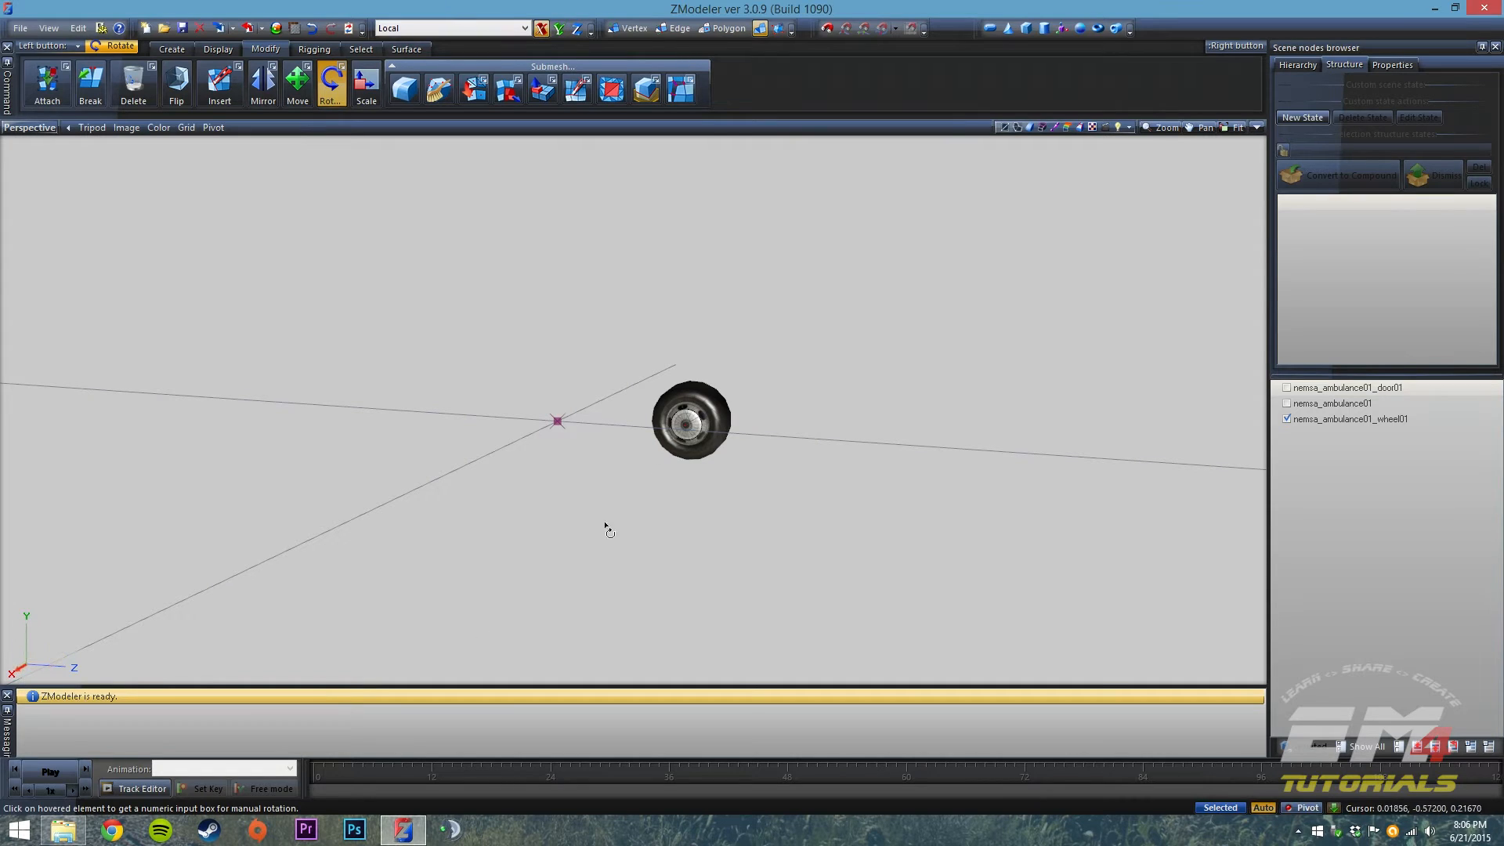
drag(694, 416, 709, 362)
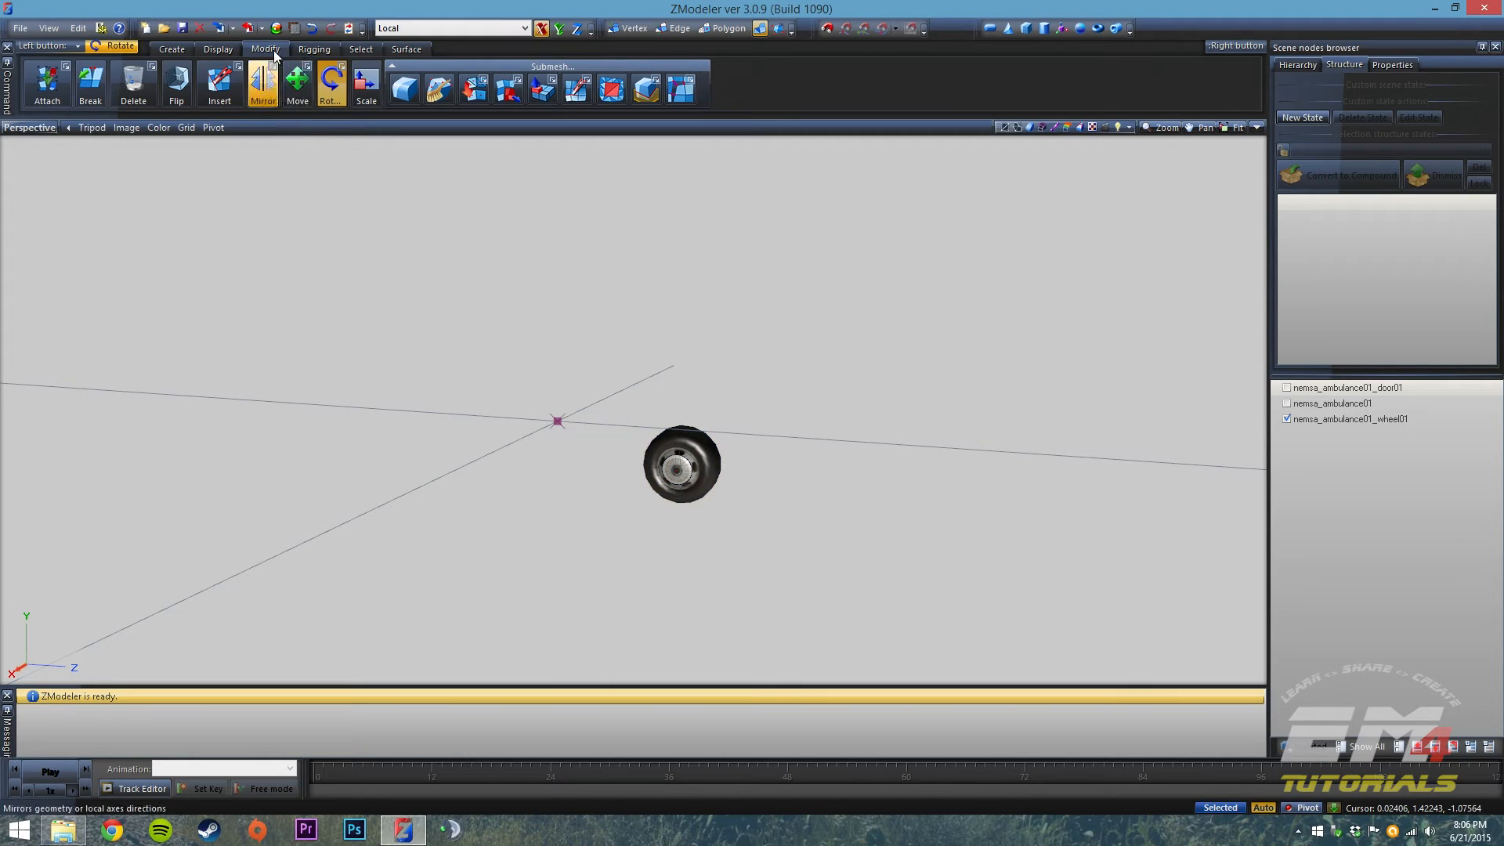
Step: Undo the wheel's last rotation and its sideways move, and inspect the wheel's alignment with the pivot from the side
click(311, 28)
click(312, 28)
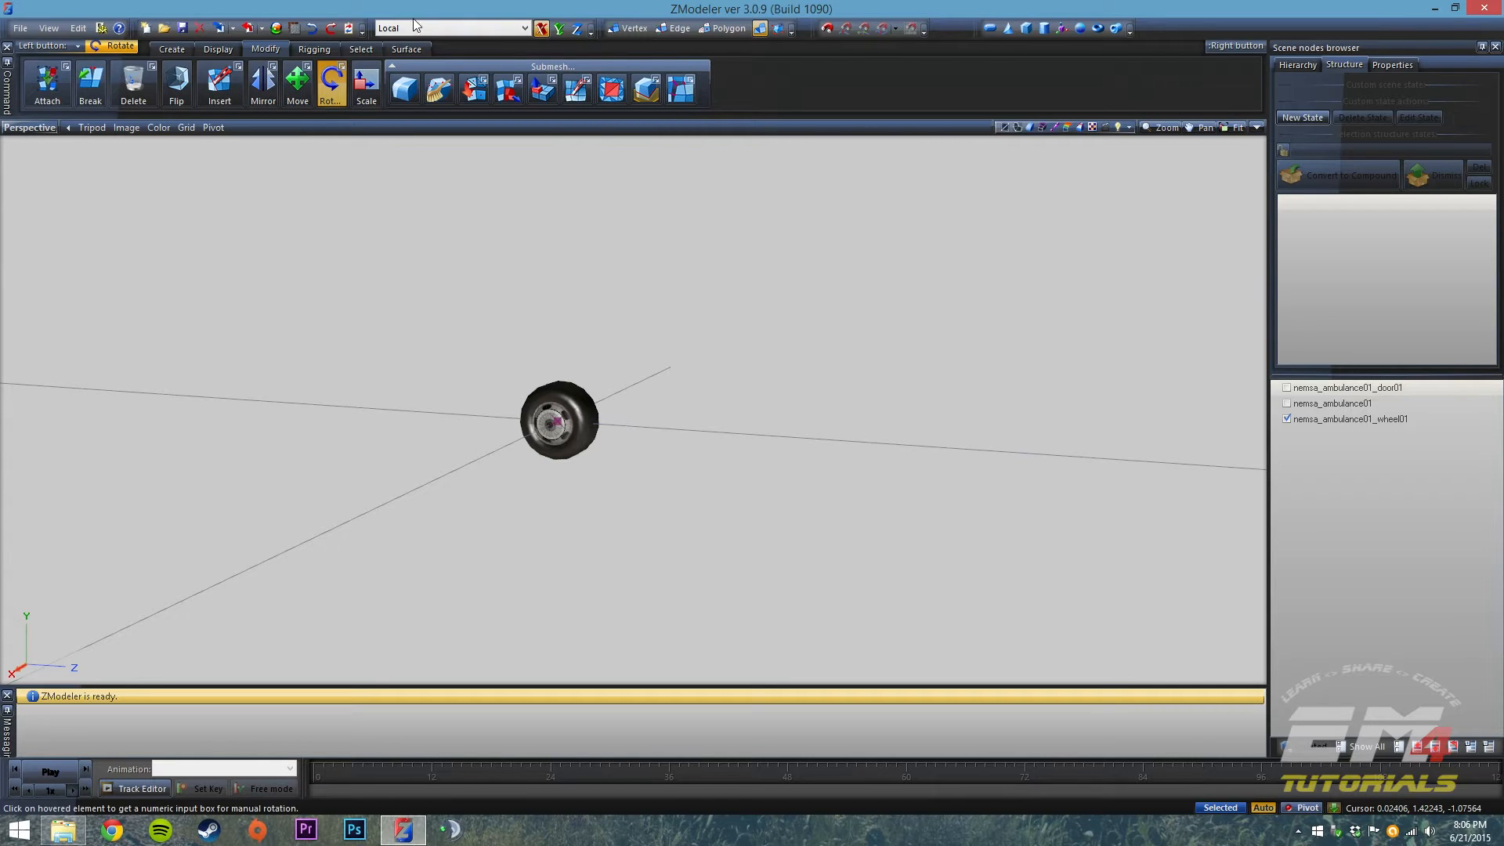
middle_drag(554, 543, 506, 537)
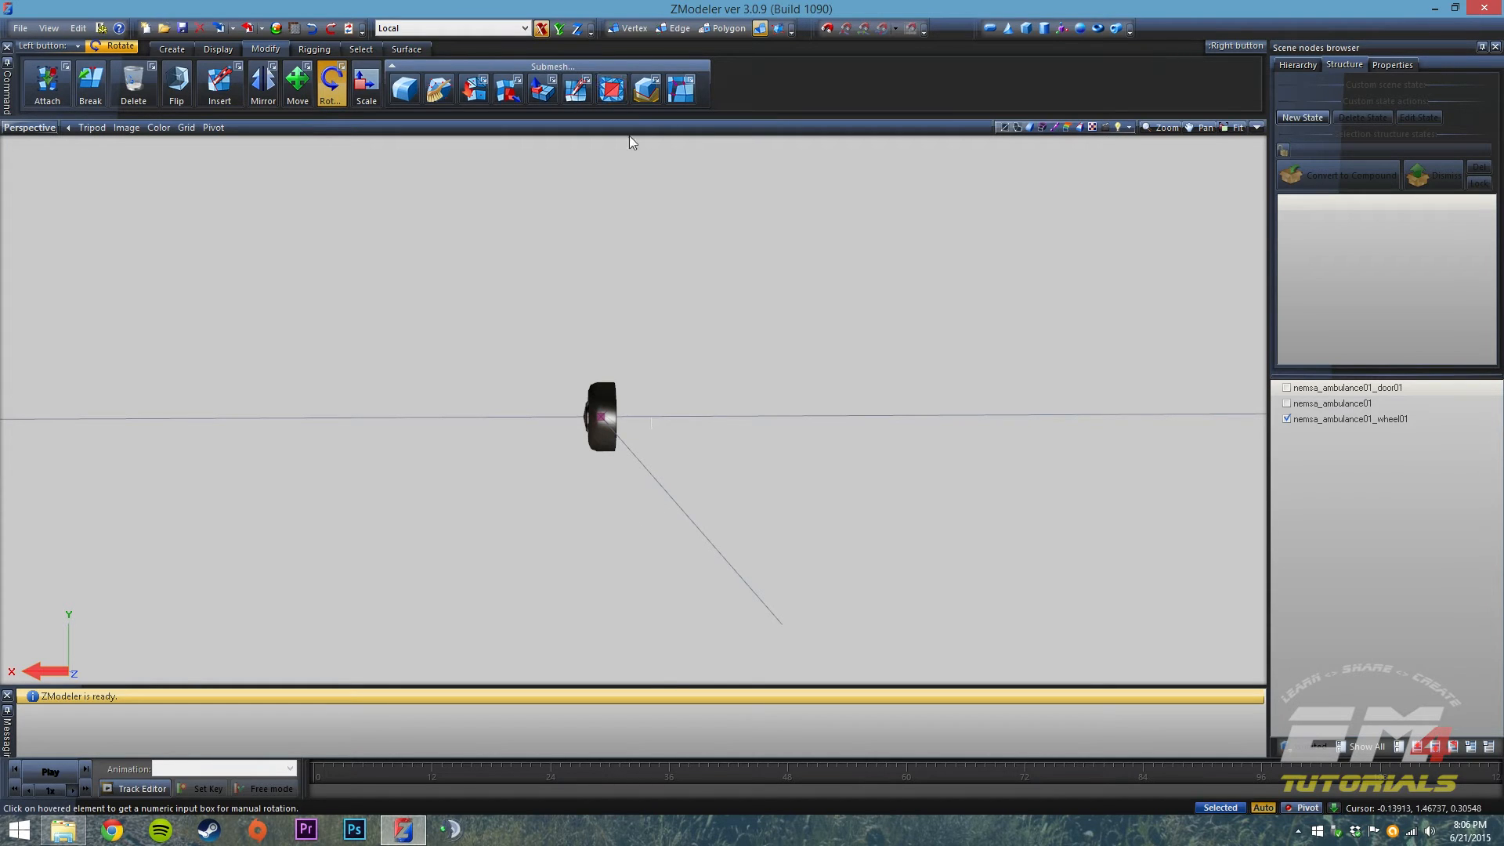
middle_drag(513, 501, 571, 513)
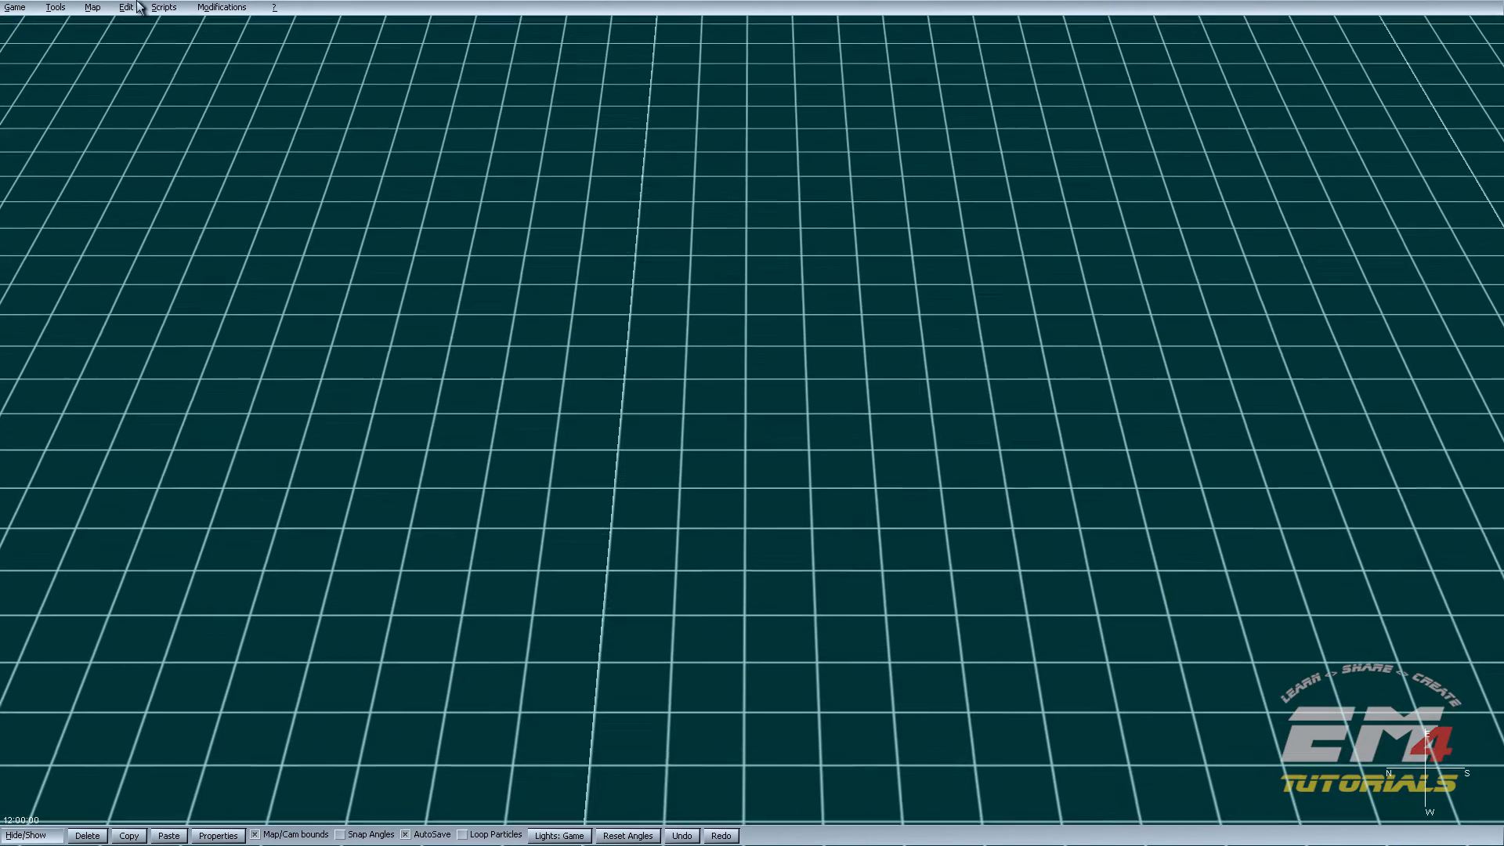
Step: Switch to the EM4 editor and create a new modification named "Mod Awesome"
click(207, 9)
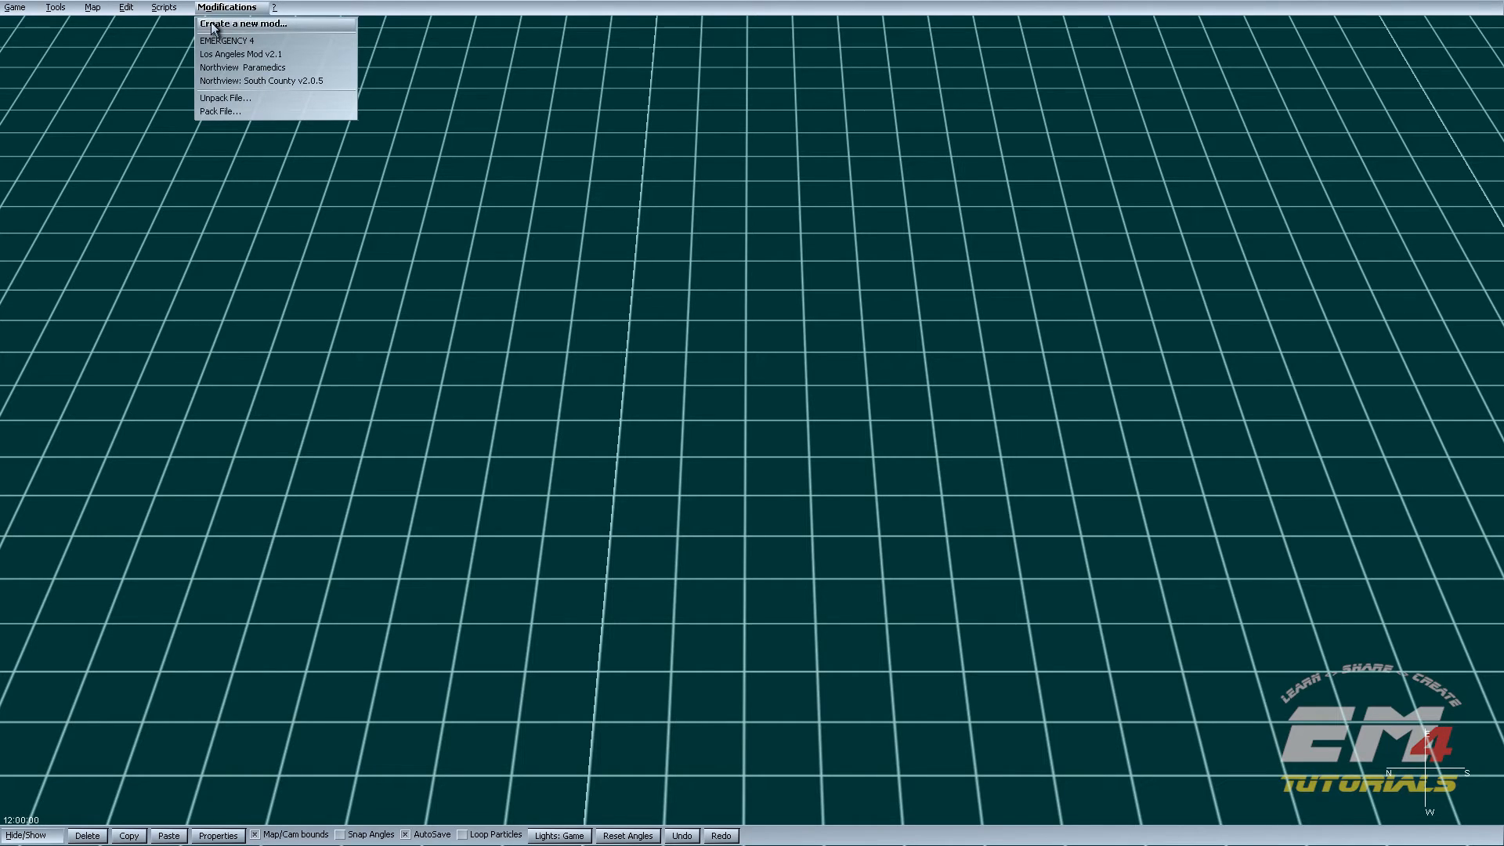
click(214, 24)
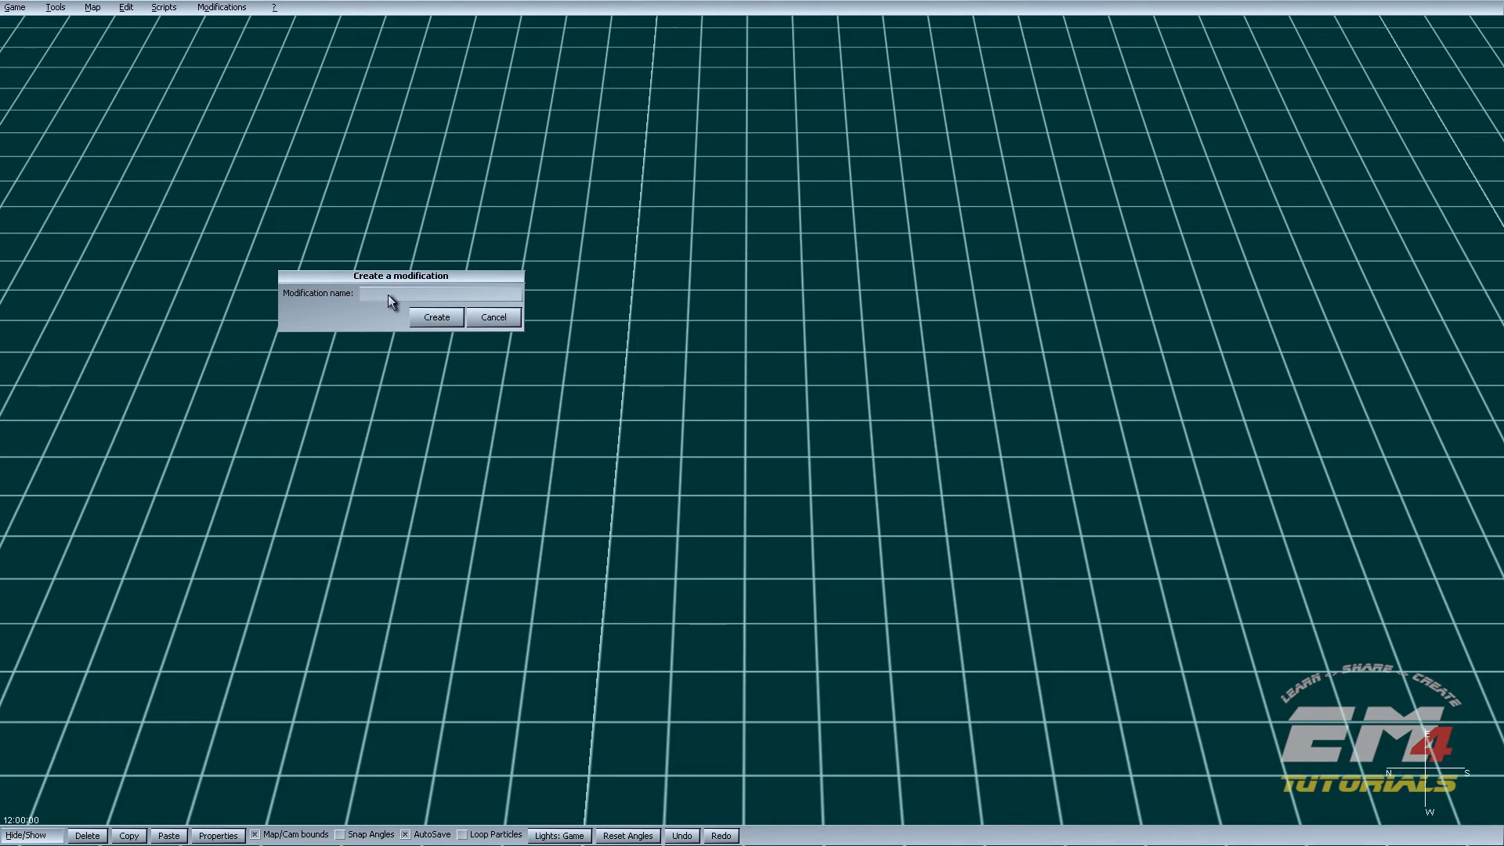
text(Mod Awesome)
click(427, 318)
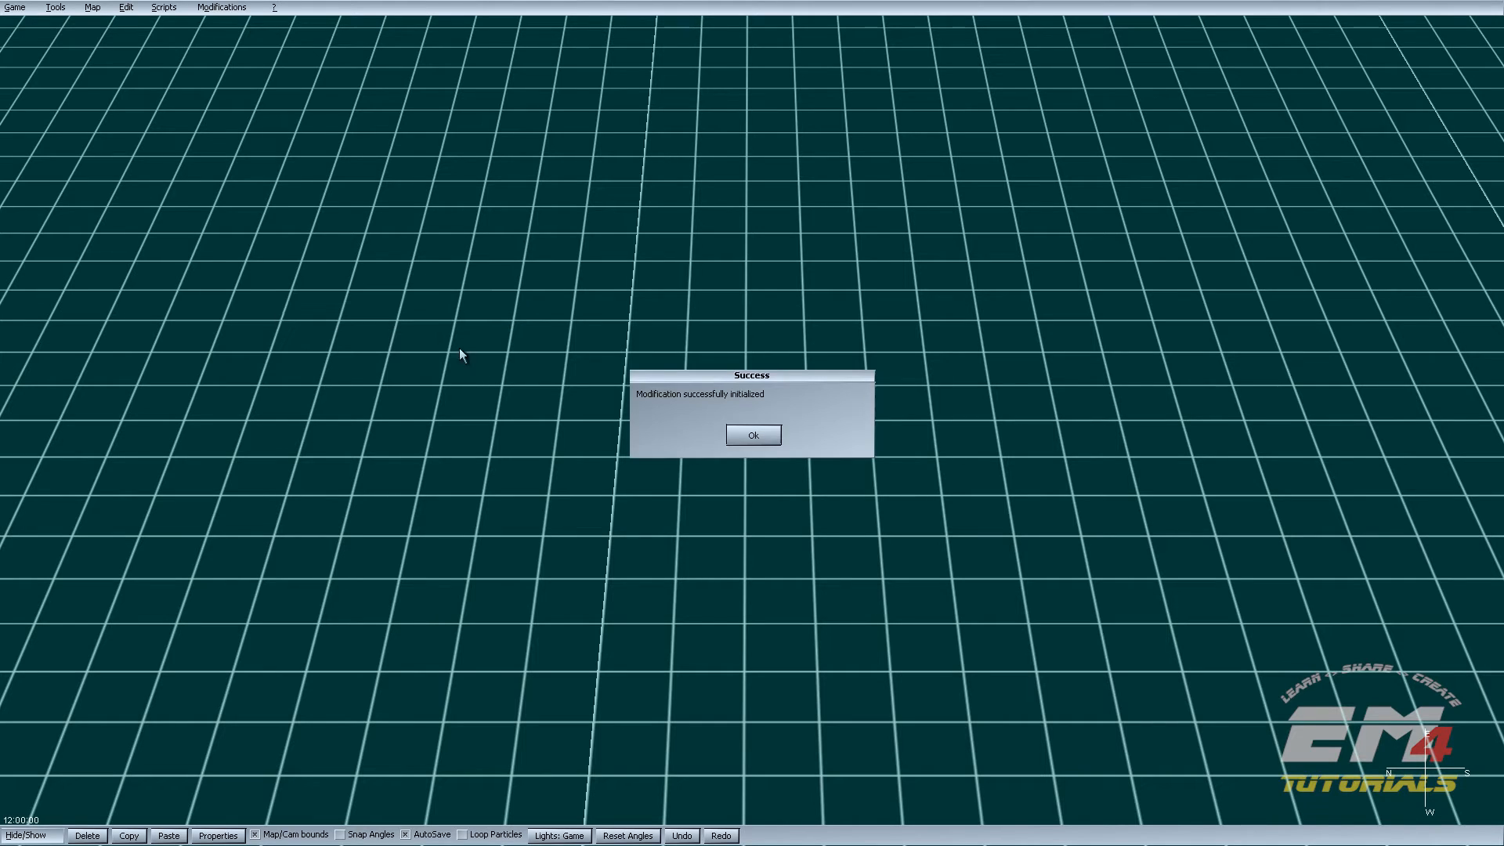
click(752, 435)
Step: Load Mod Awesome as the active modification, agreeing to close the current map
click(230, 8)
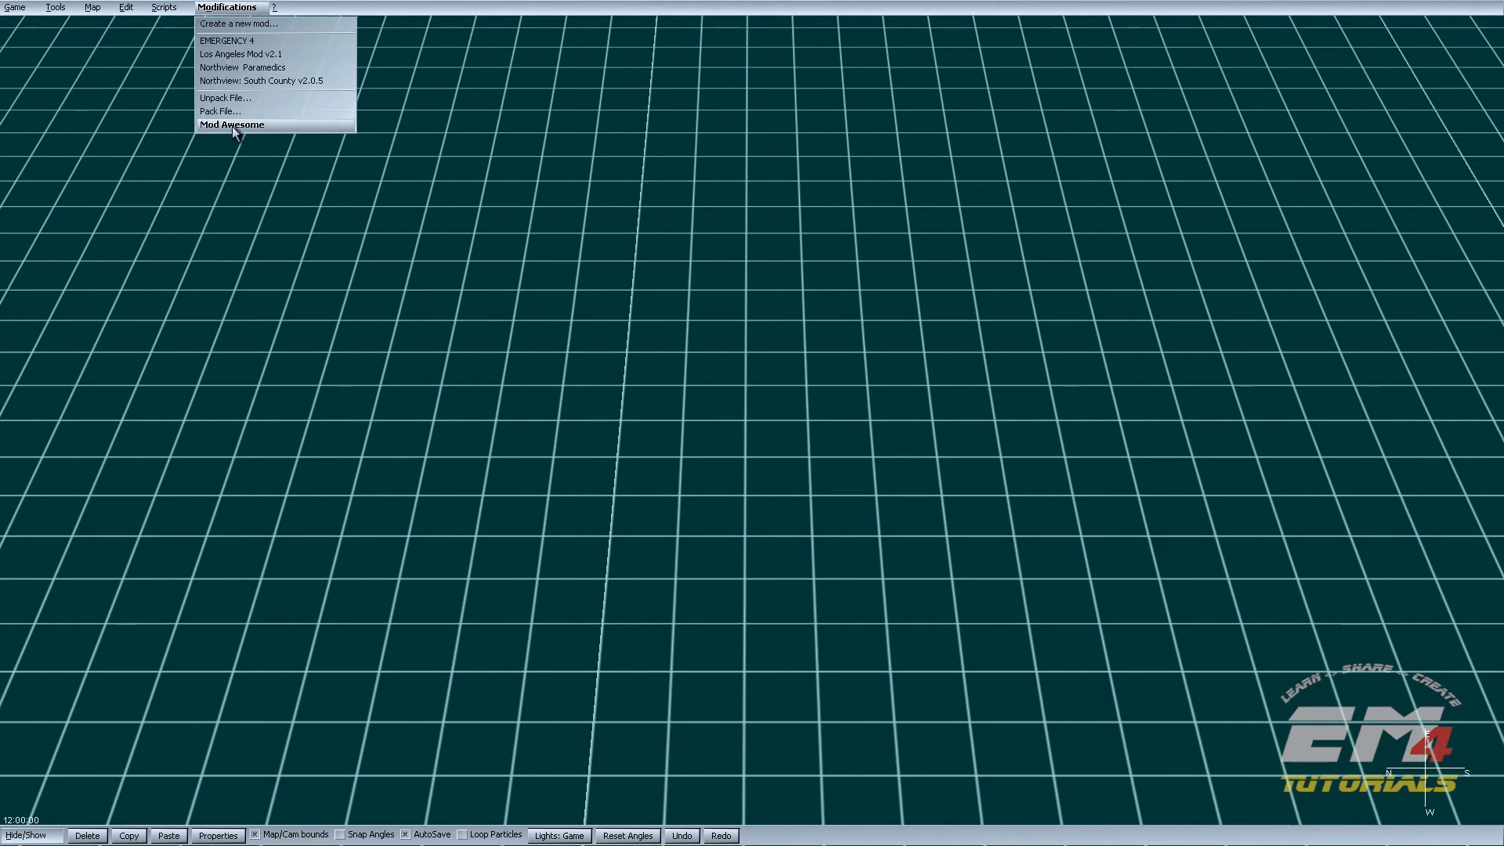
click(233, 126)
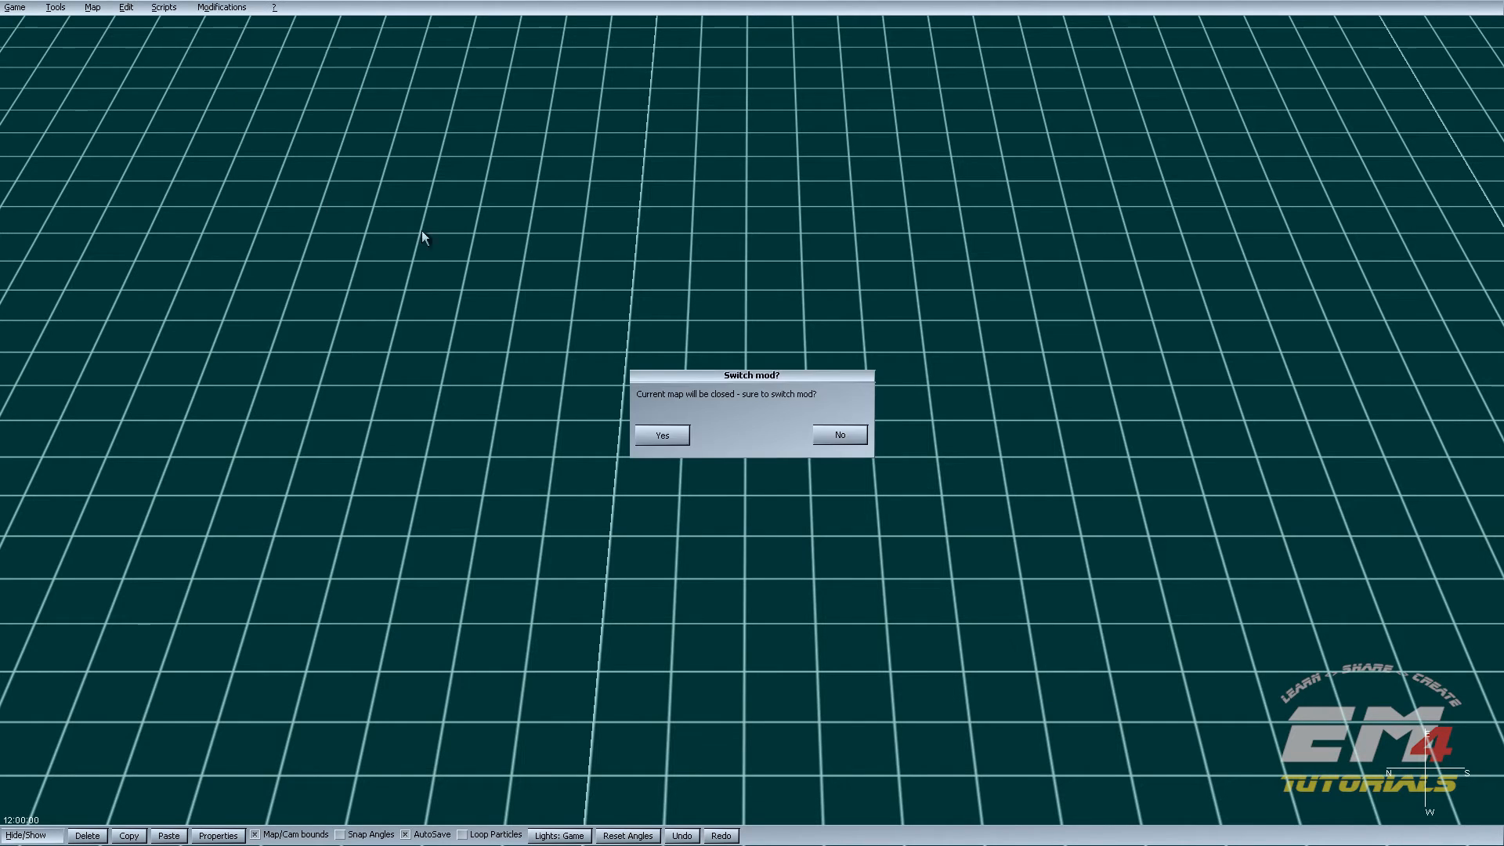
click(676, 445)
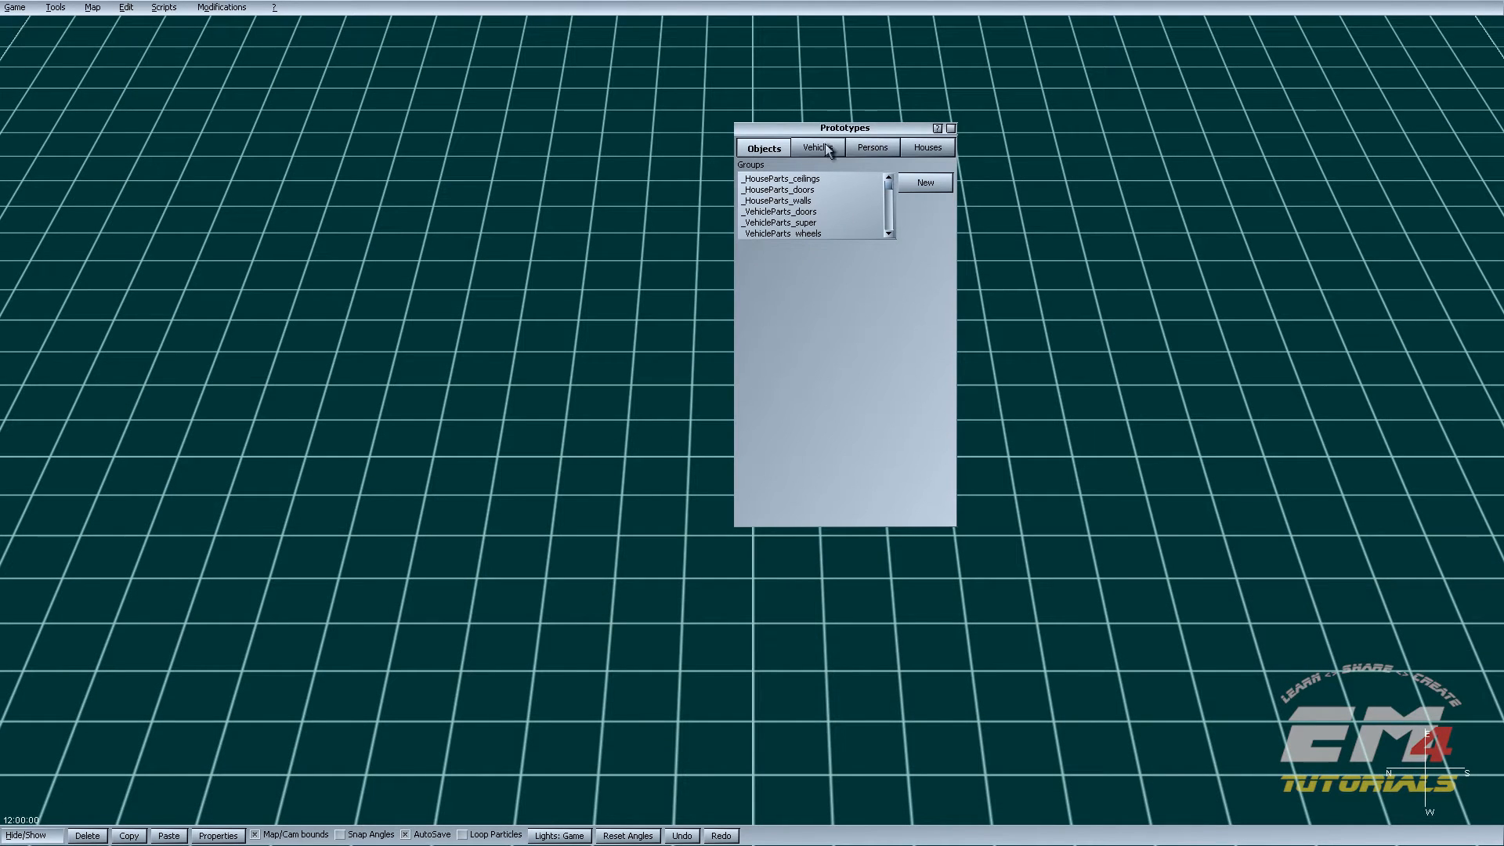
Step: Place a Civil Car 02 Blue vehicle from the Civil - Cars group on the map and delete it again
drag(829, 149, 992, 152)
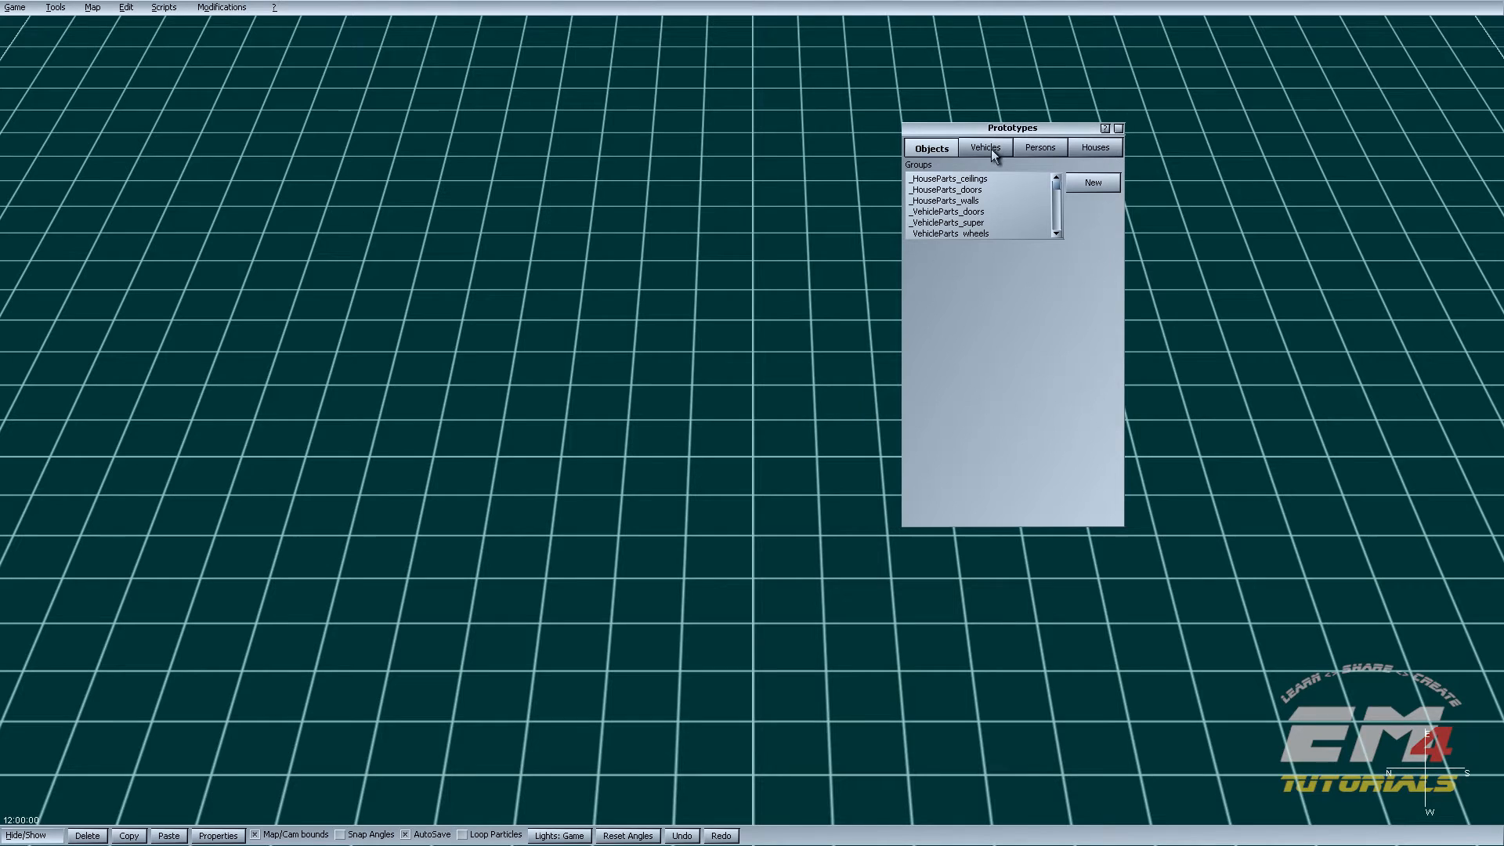
click(992, 152)
click(963, 180)
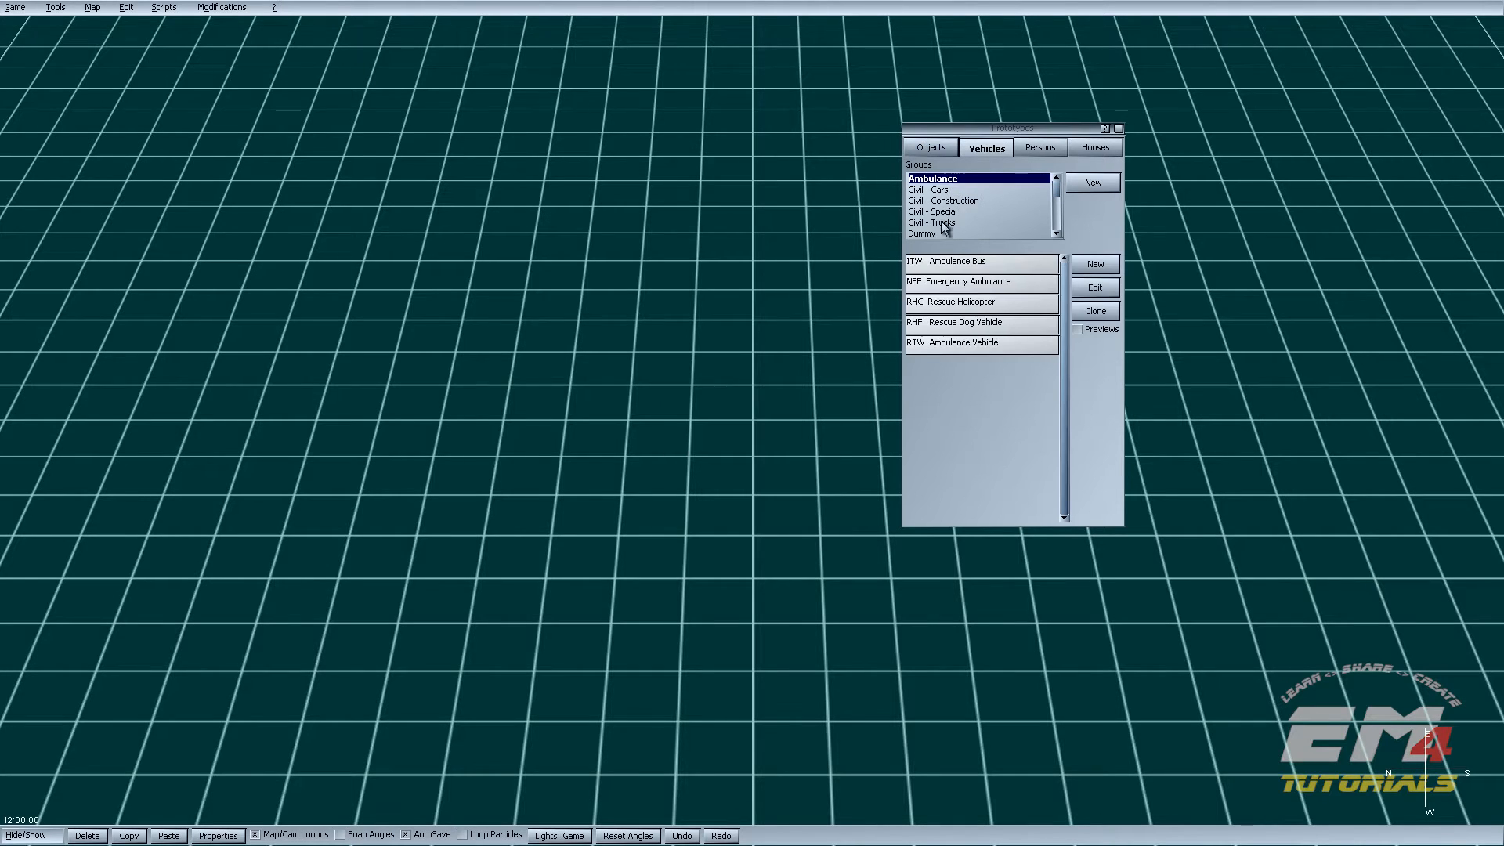
click(942, 282)
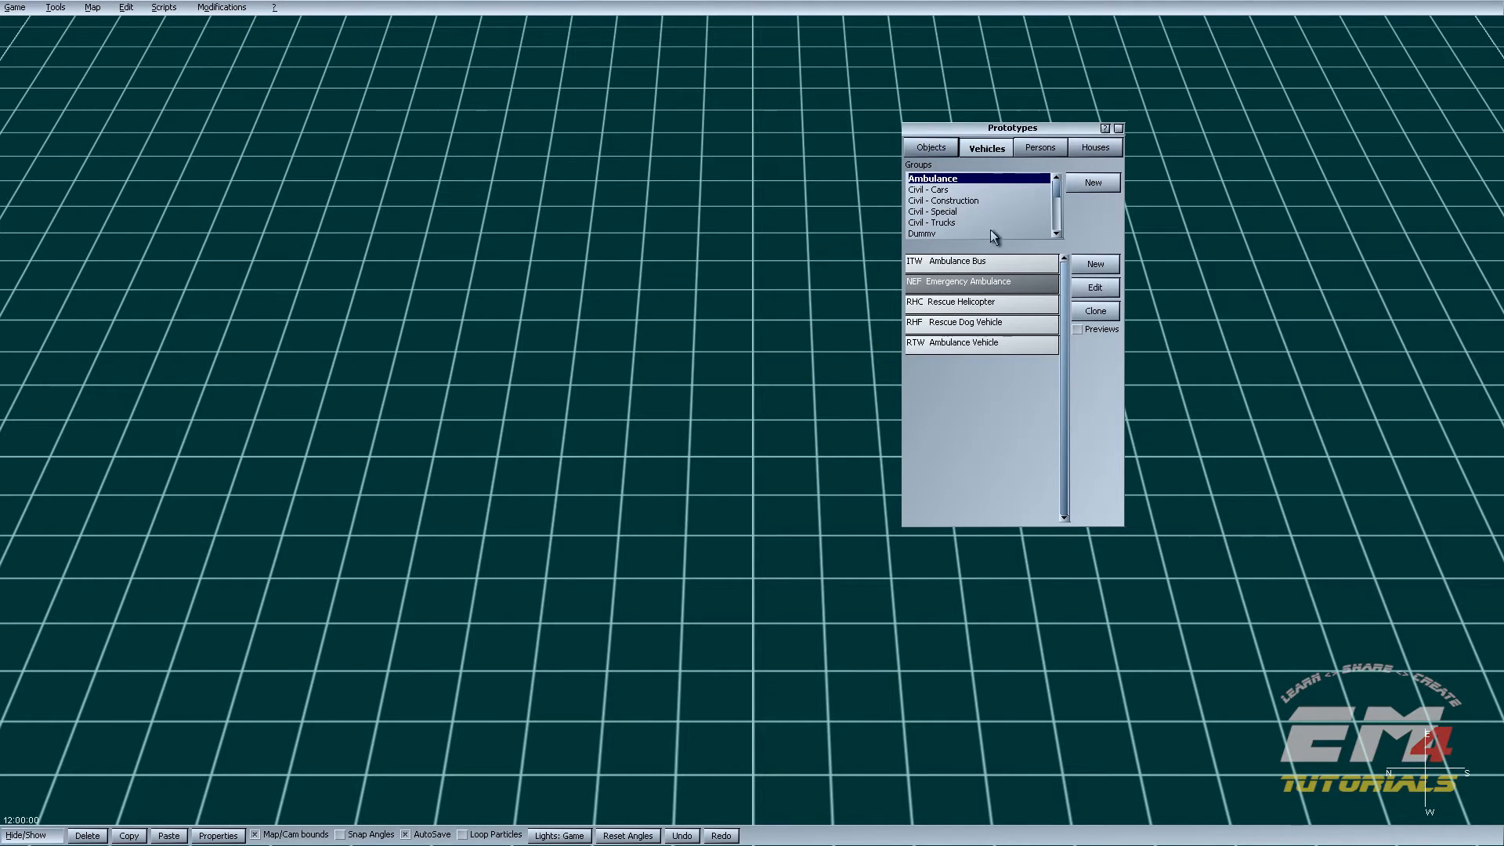
click(996, 189)
click(946, 284)
click(776, 363)
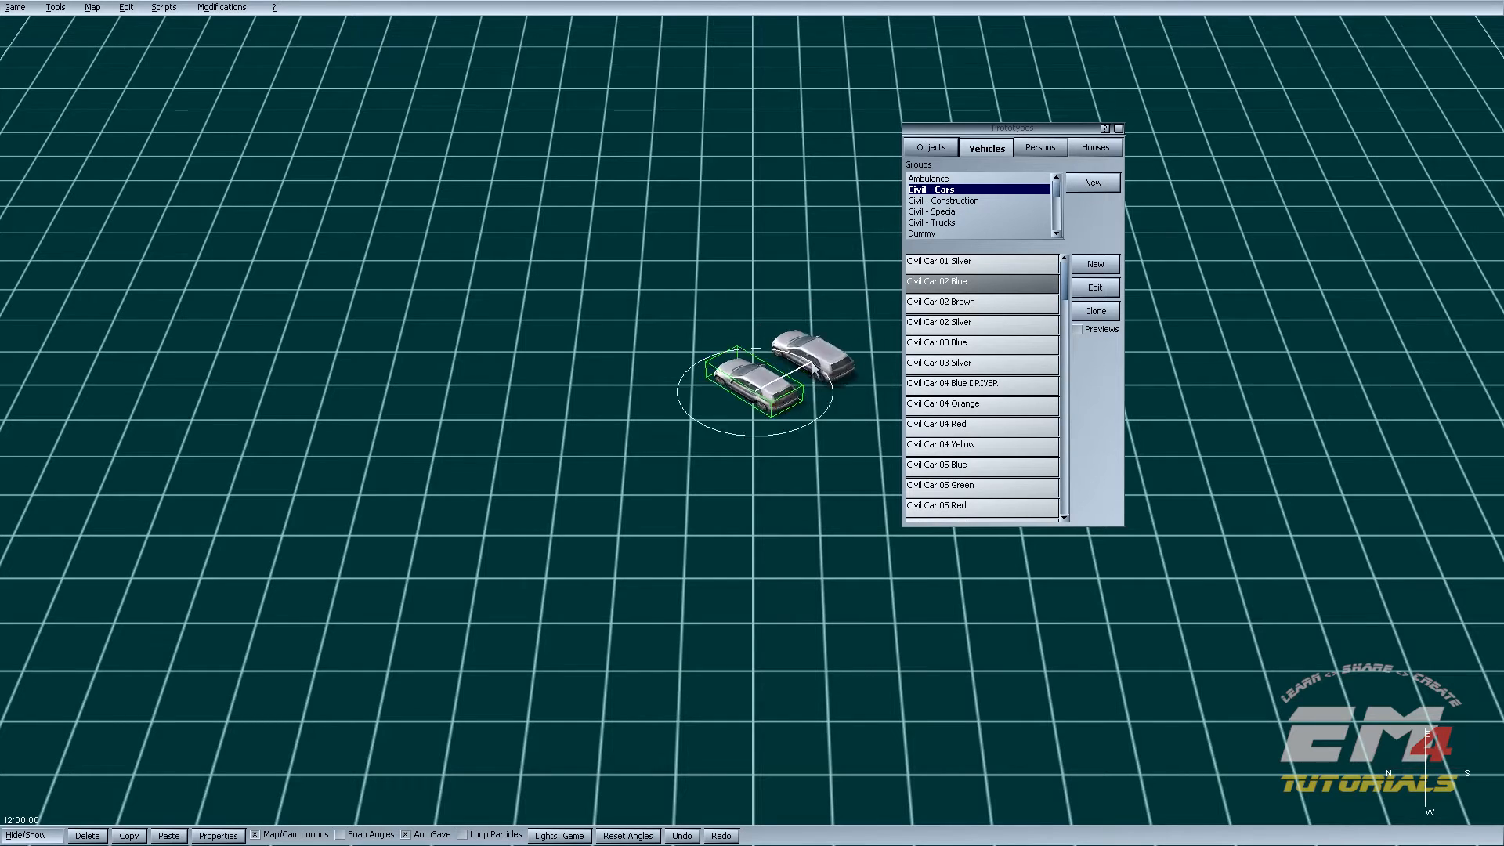
key(Delete)
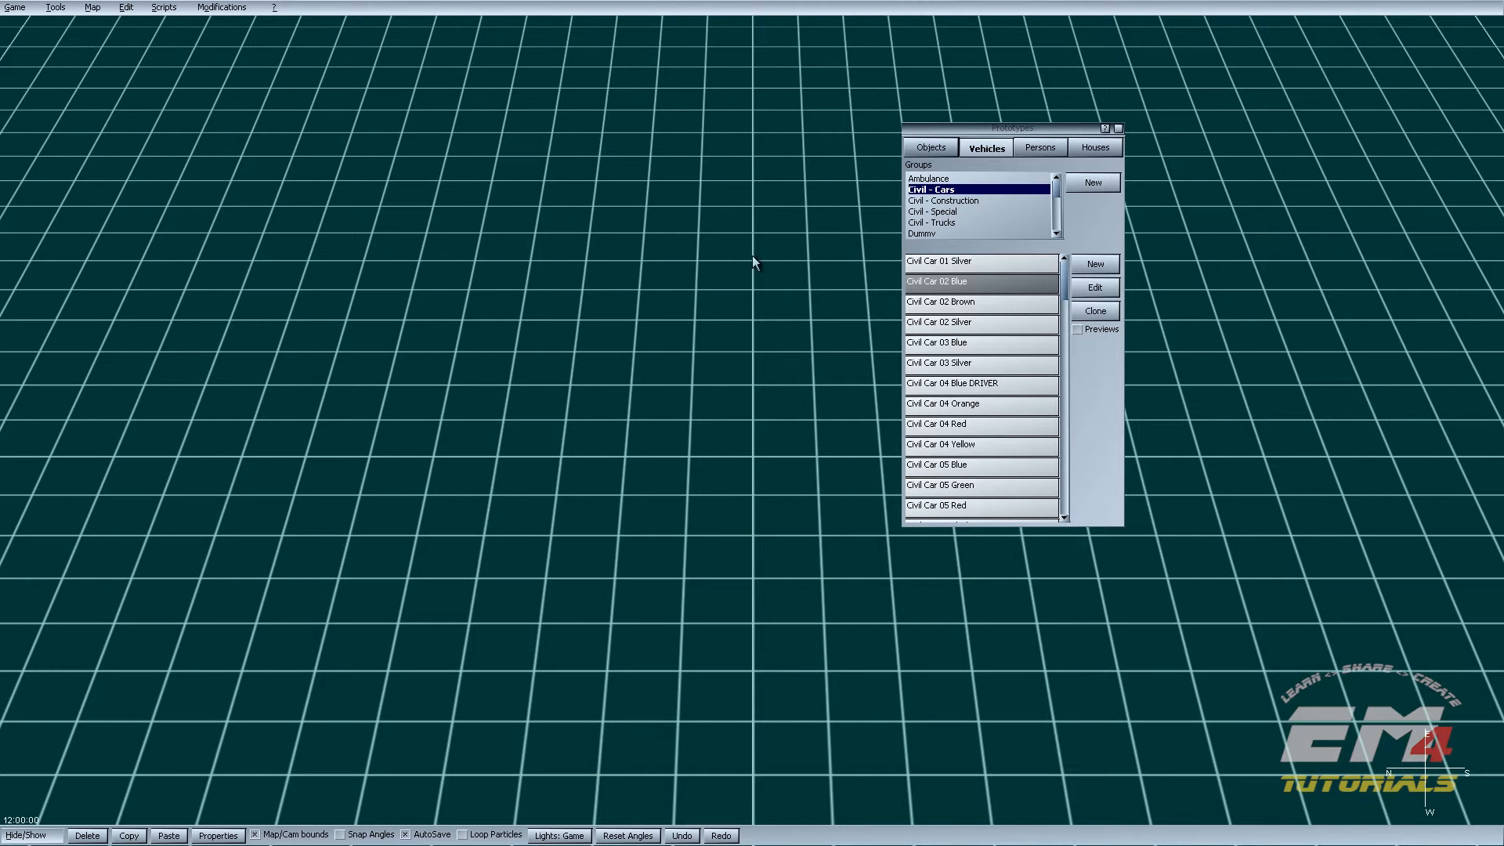
click(950, 190)
click(949, 212)
click(949, 223)
click(945, 300)
right_click(744, 388)
Step: Create a new vehicle prototype group named "01 Ambulance"
click(959, 179)
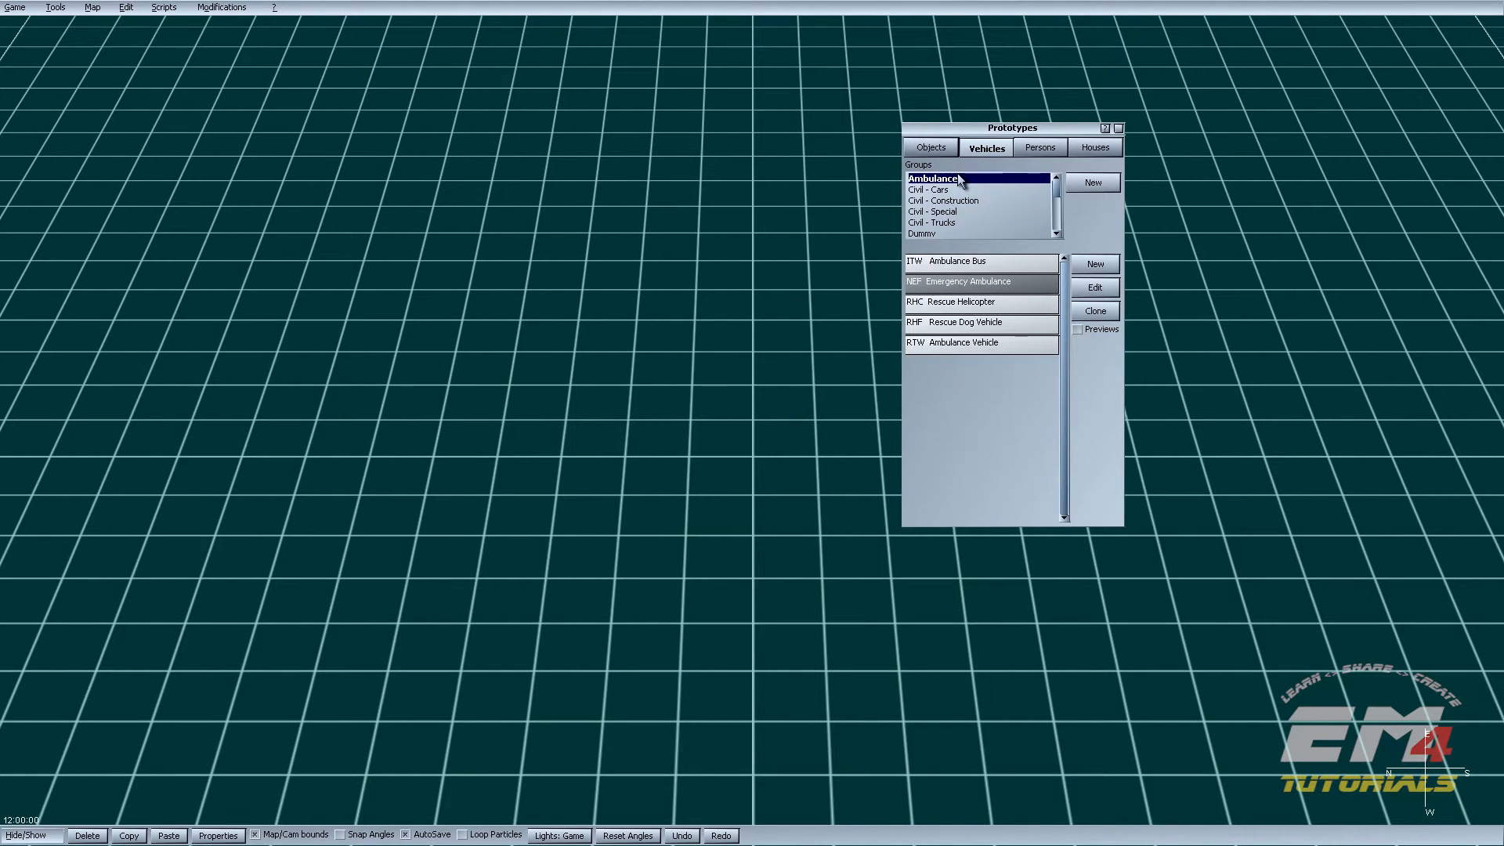
drag(957, 130, 900, 109)
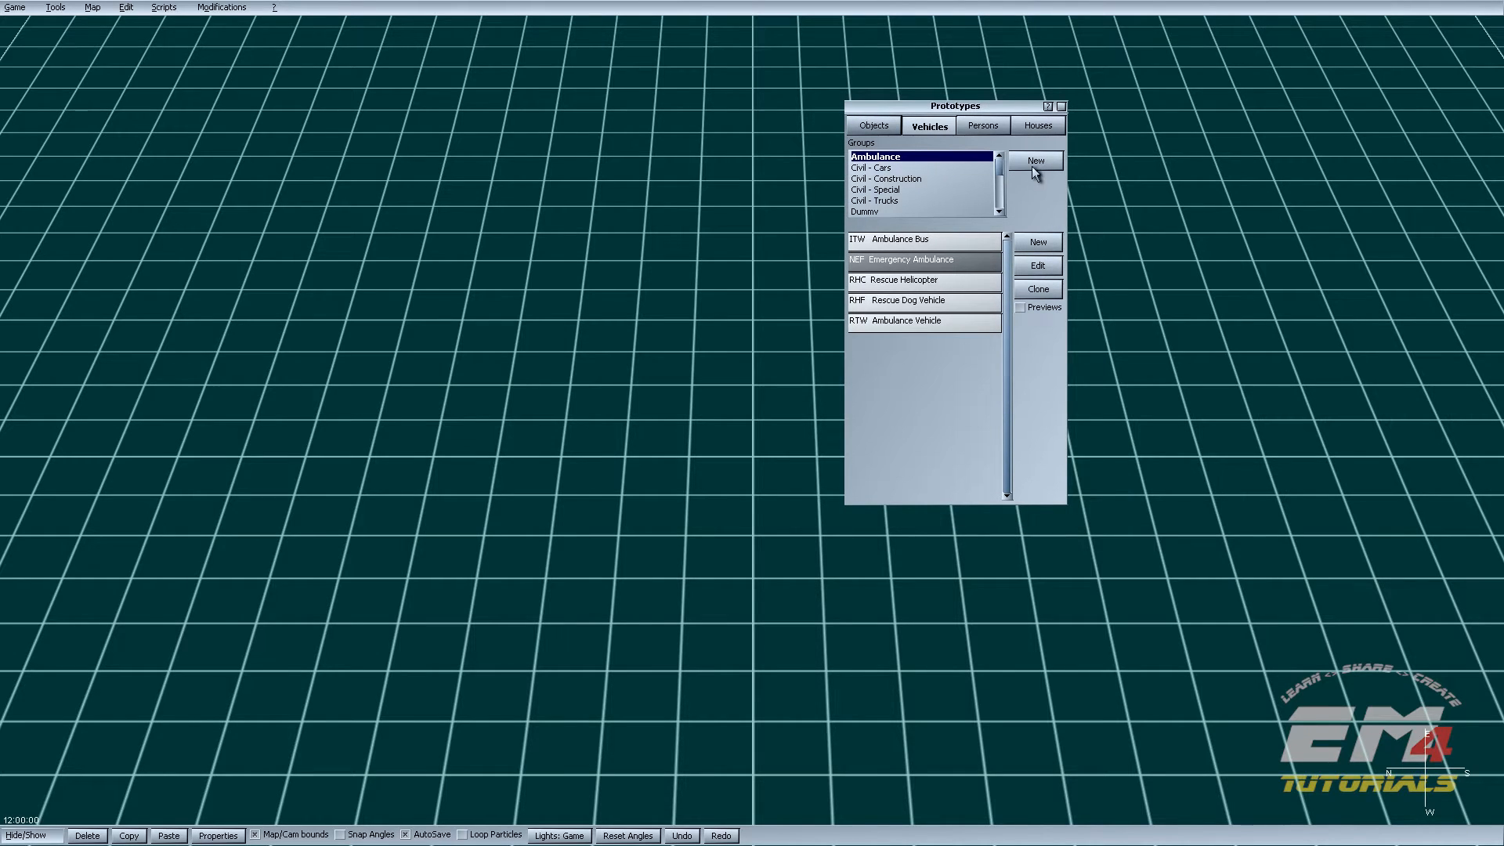
click(935, 125)
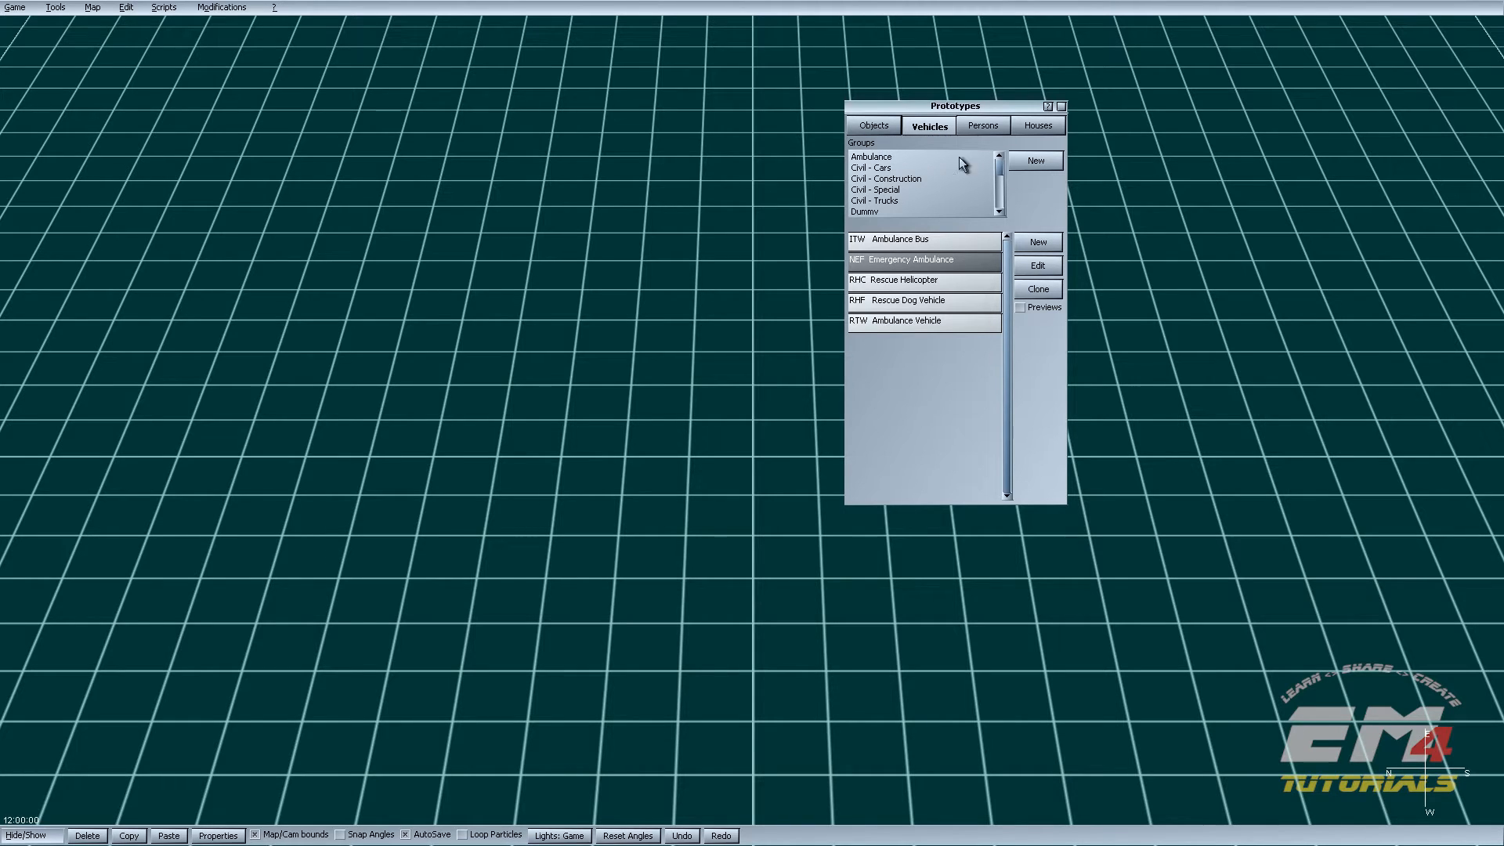
click(1038, 161)
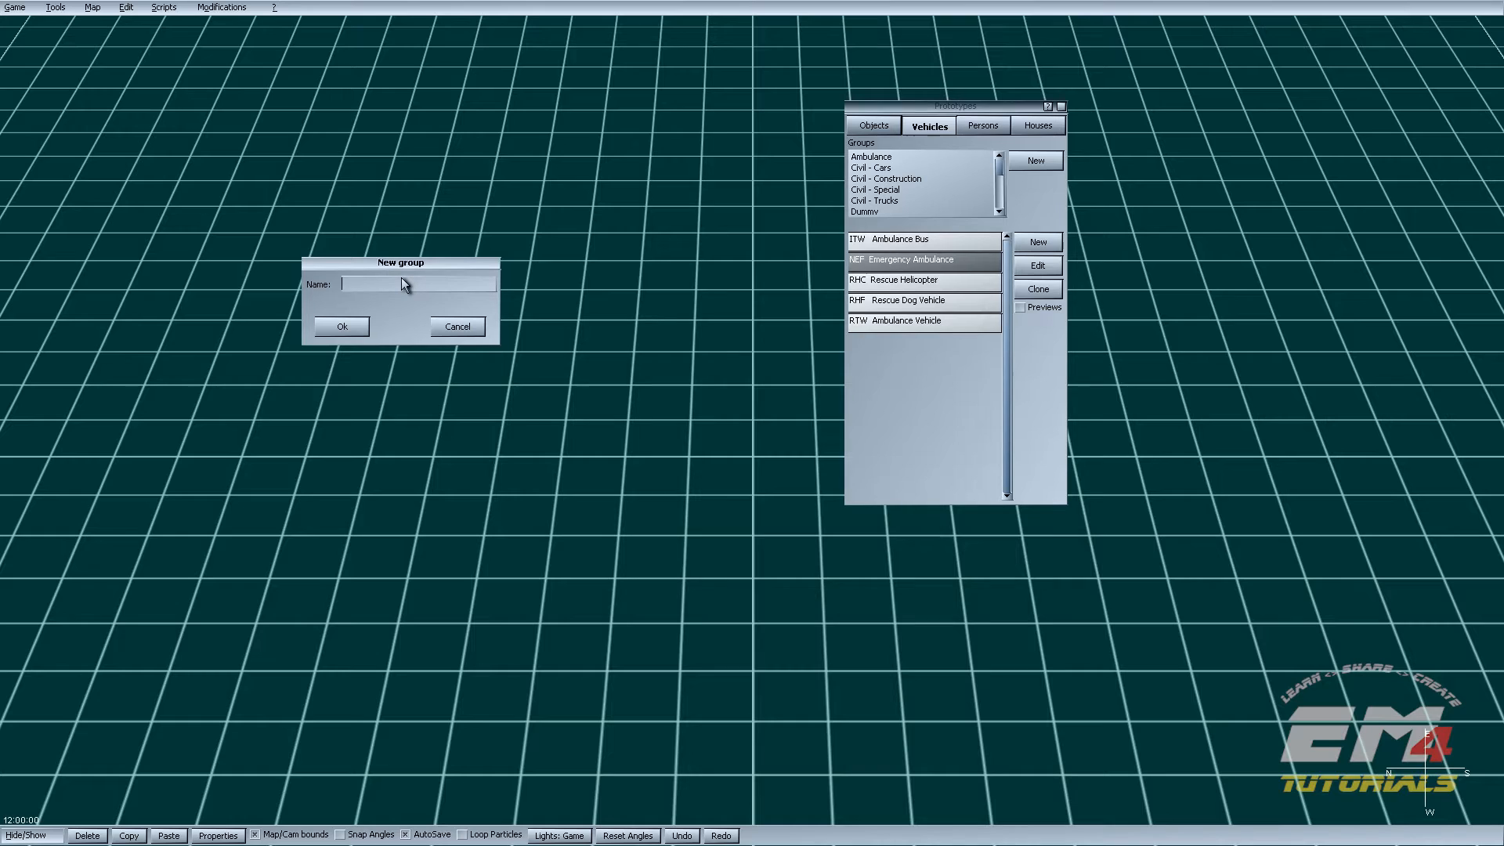
text(01)
click(339, 328)
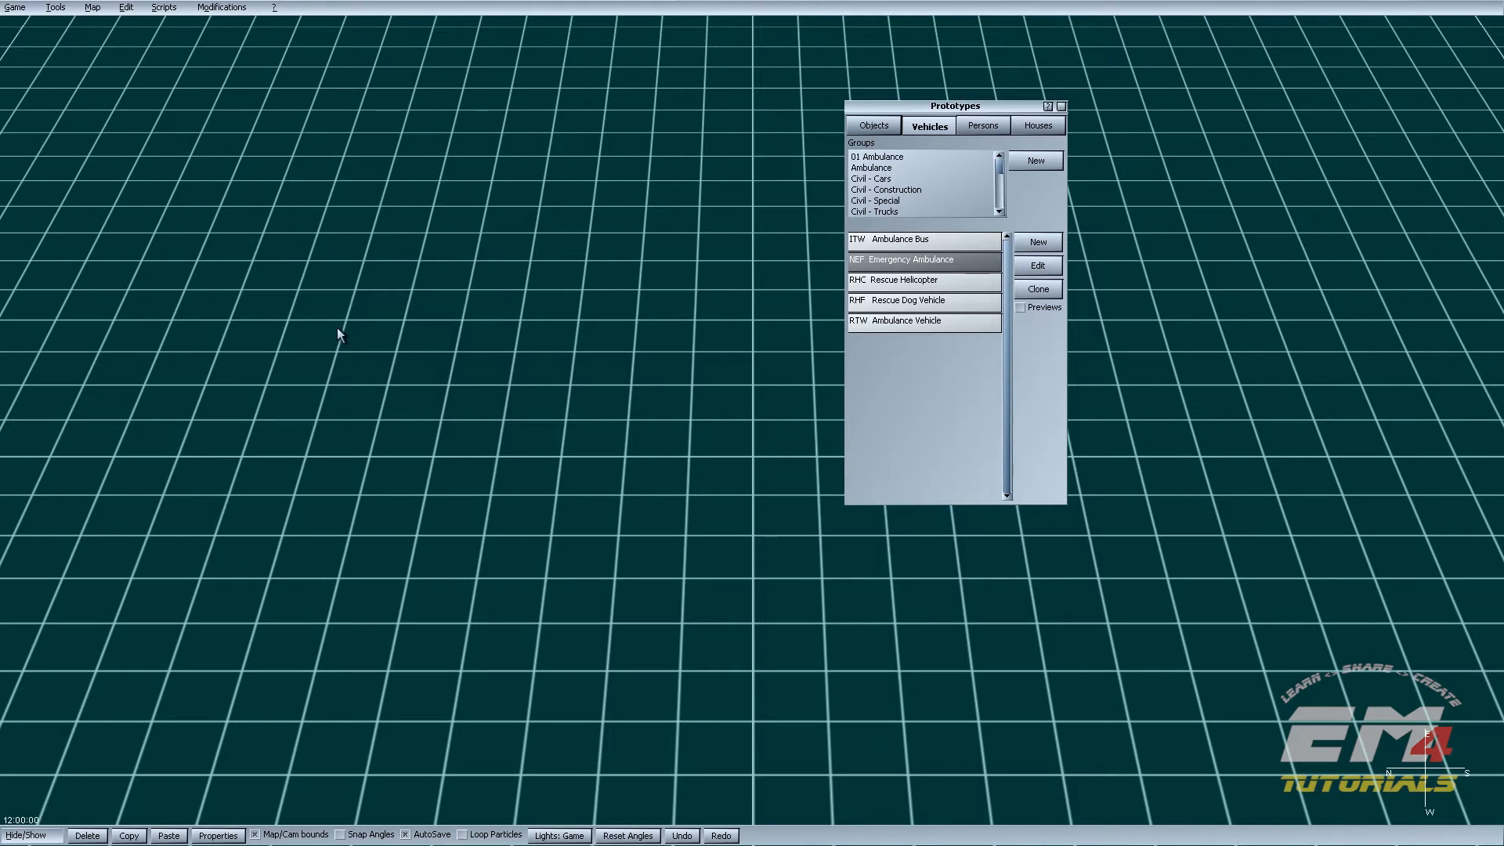
Step: Create a new vehicle prototype in the 01 Ambulance group with the file name nemsa_ambulance01.e4p
click(873, 158)
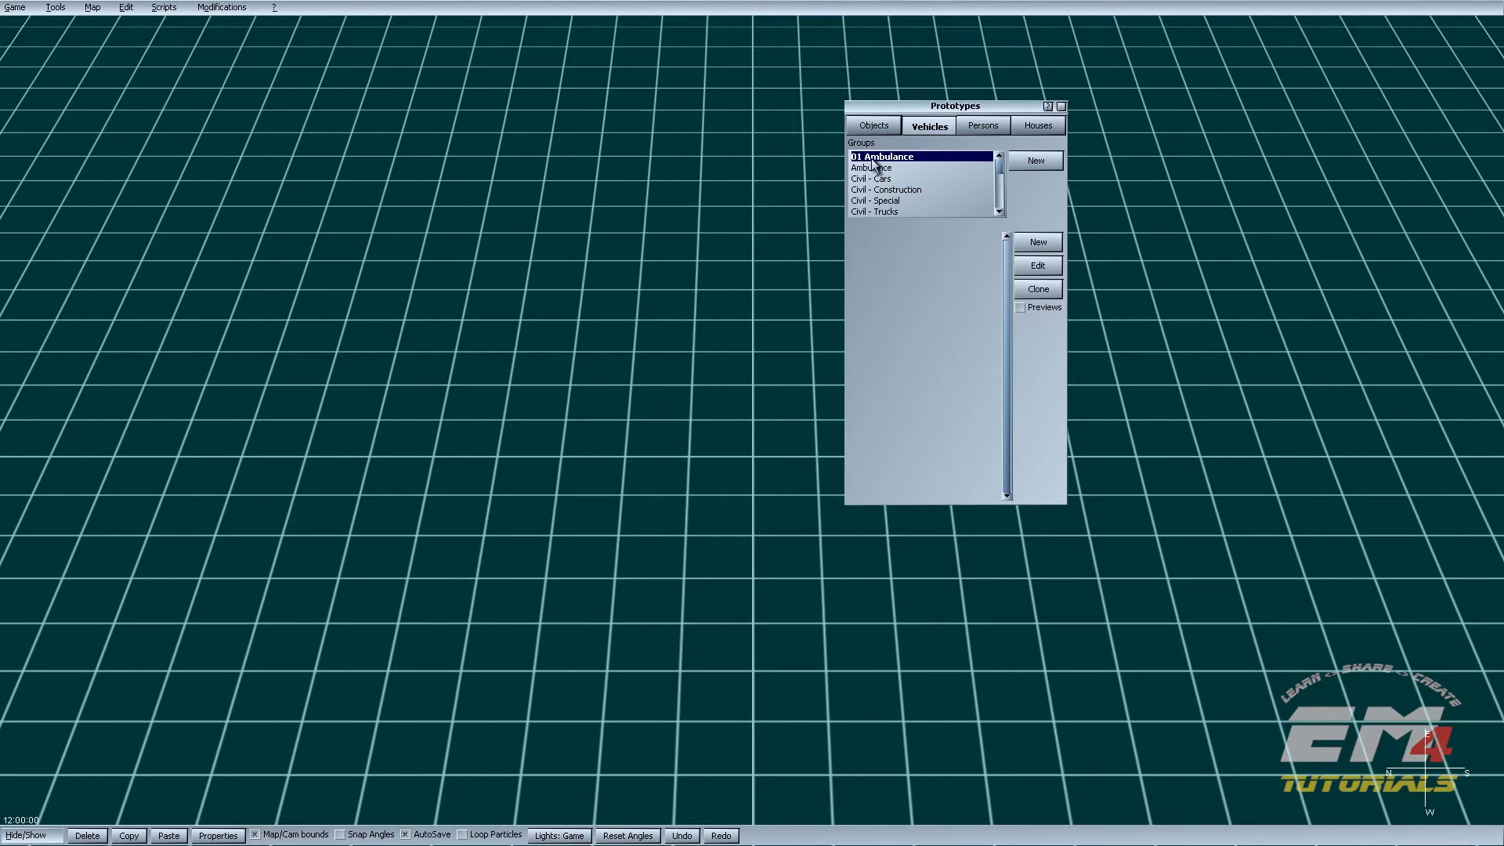
click(1050, 245)
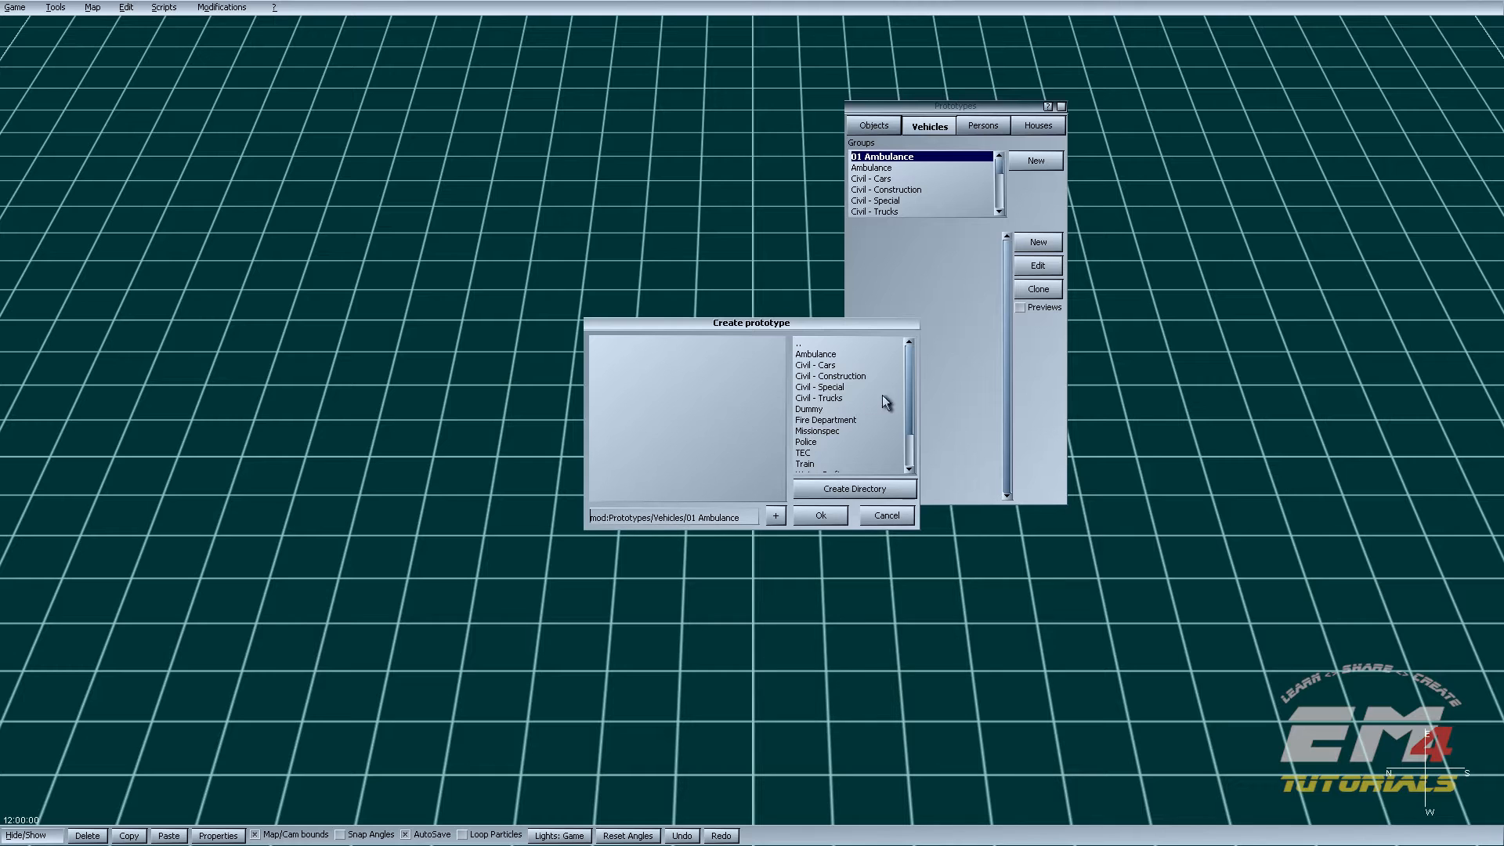
click(901, 370)
drag(909, 398, 914, 352)
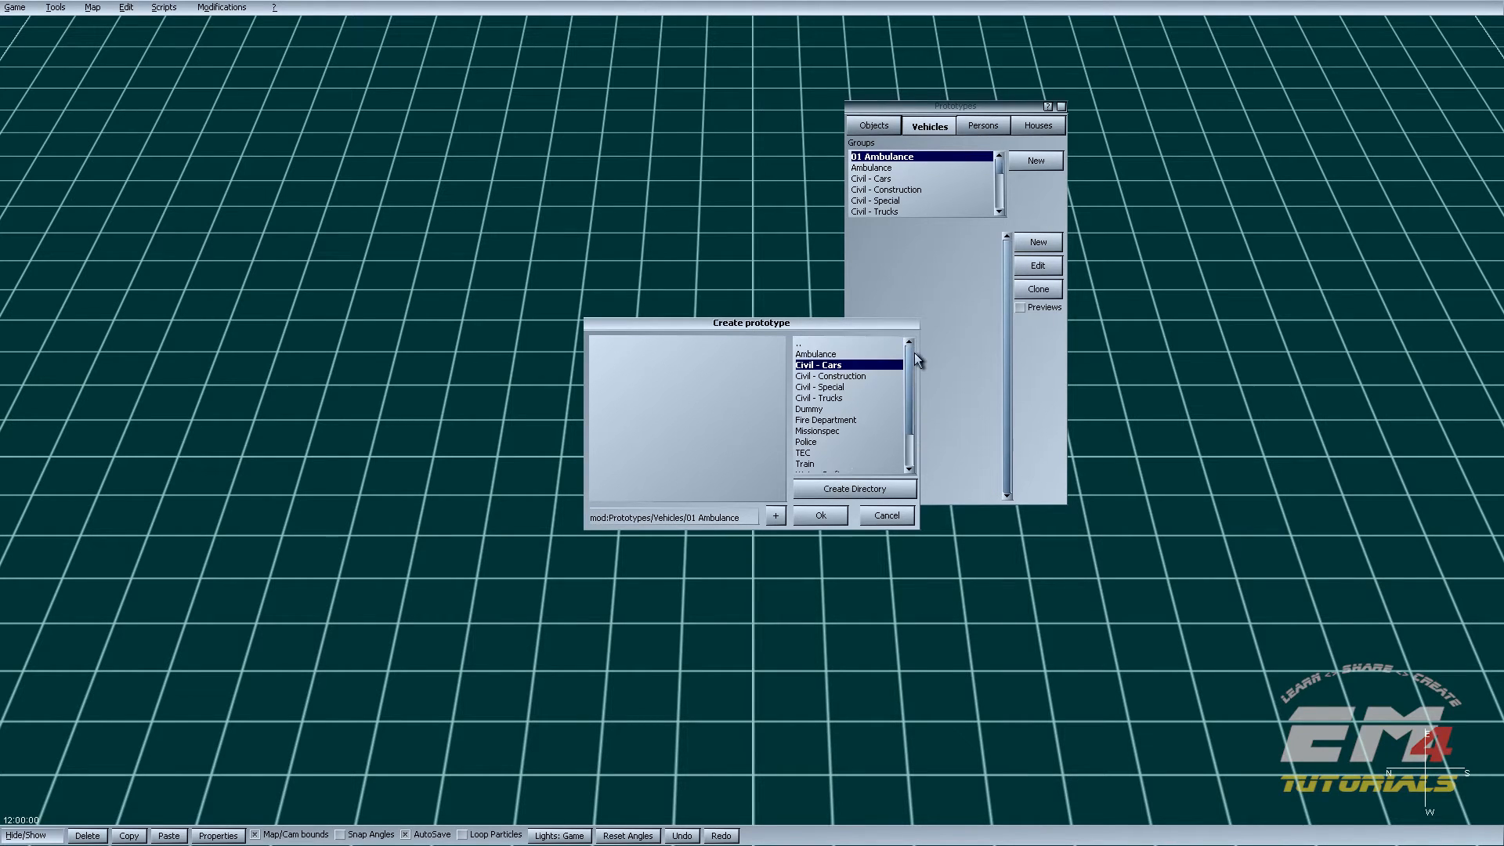
click(840, 355)
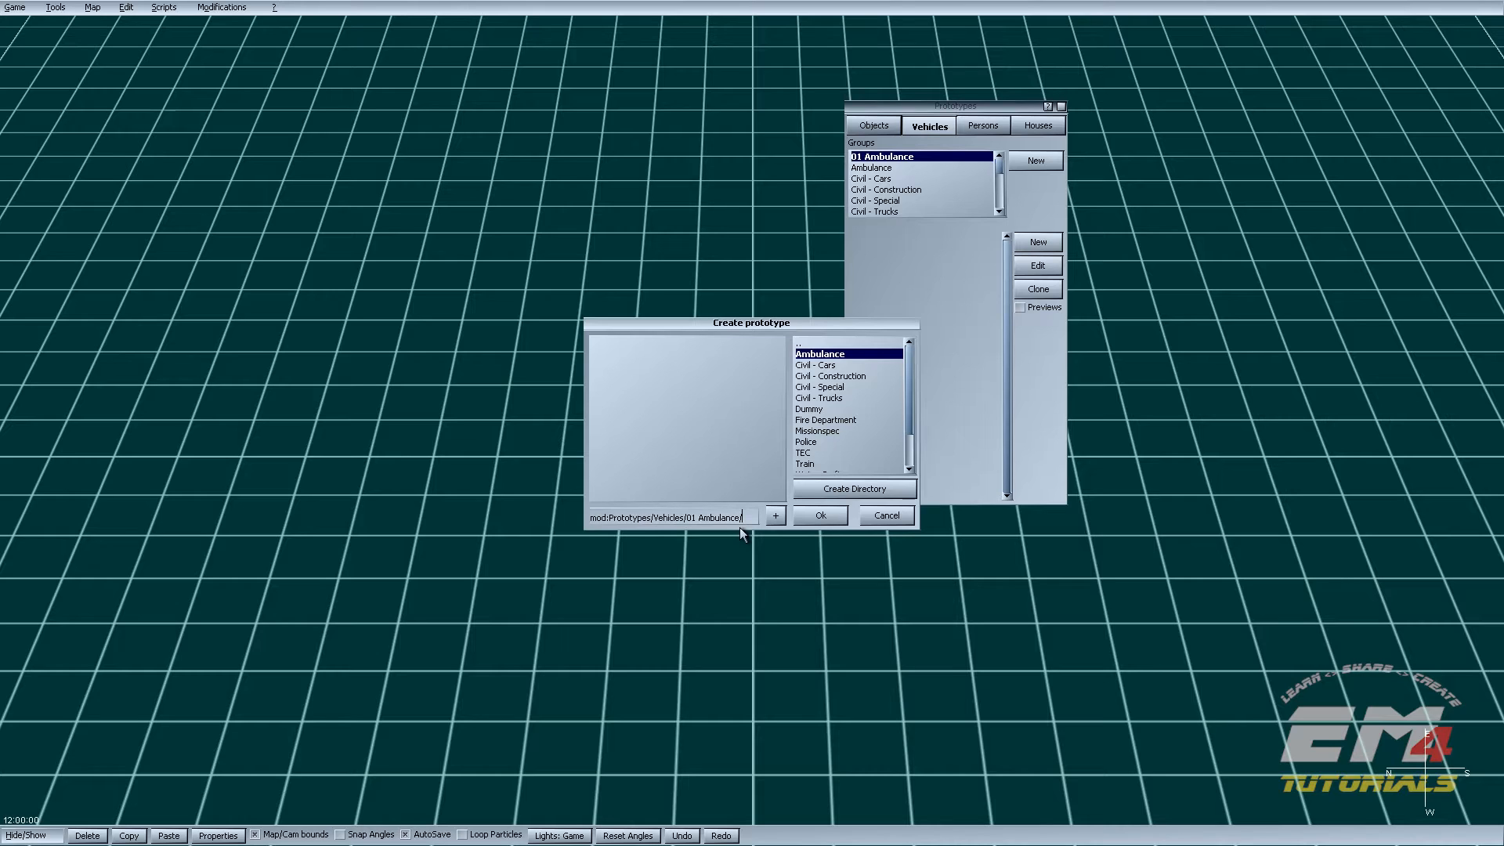
text(nemsa)
text(_ambulance01.e4p)
click(641, 518)
click(820, 517)
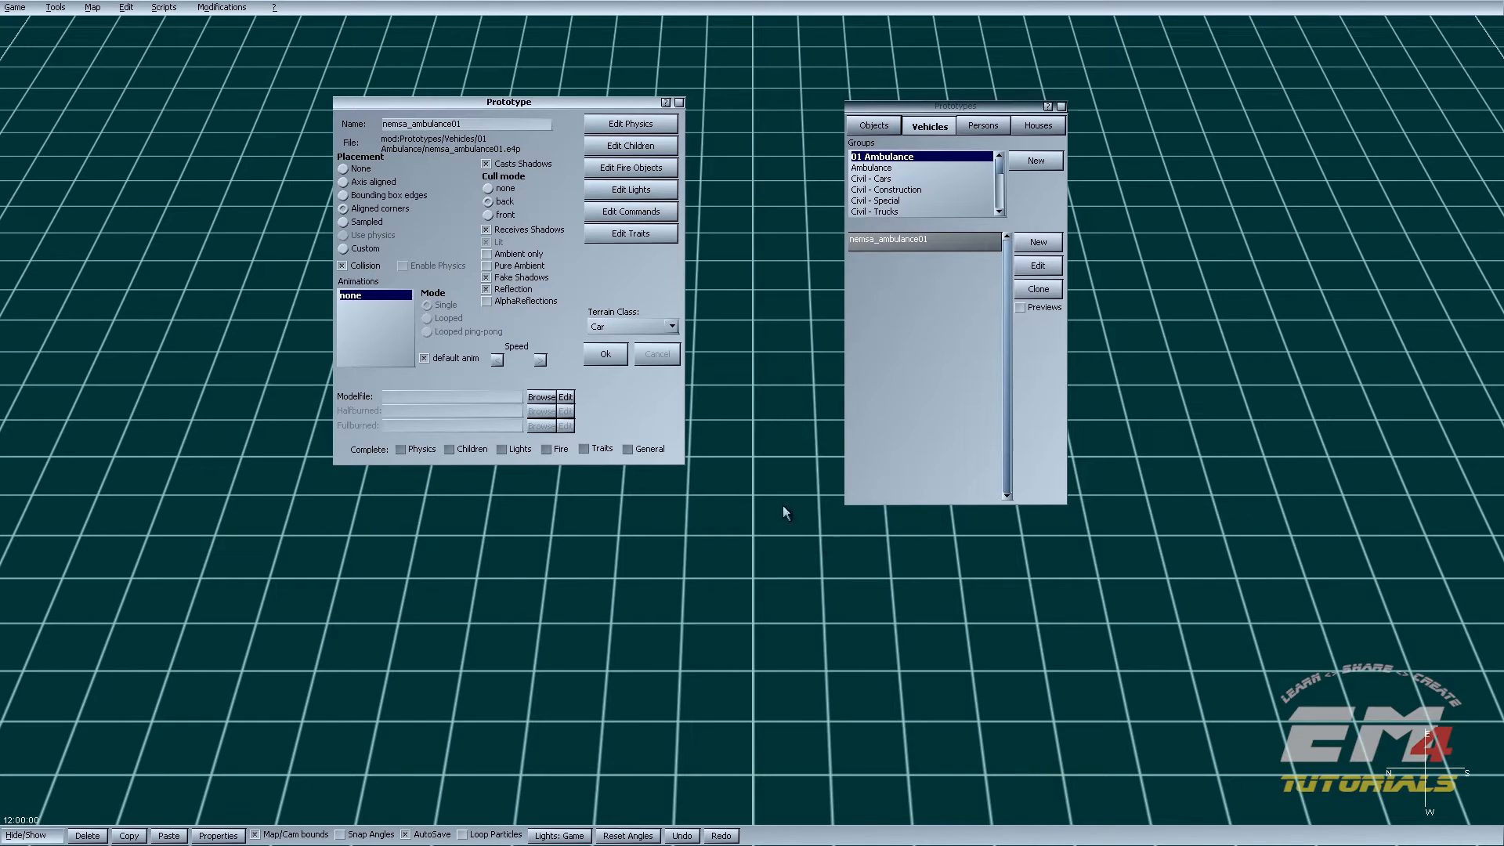
Step: Rename the new prototype as "NEMSA Ambulance 1" and accept its settings
key(BackSpace)
key(BackSpace)
key(BackSpace)
key(BackSpace)
key(BackSpace)
key(BackSpace)
key(BackSpace)
key(BackSpace)
key(BackSpace)
key(BackSpace)
key(BackSpace)
key(BackSpace)
key(BackSpace)
key(BackSpace)
key(BackSpace)
key(BackSpace)
key(BackSpace)
text(NEMSA AMbulan)
key(BackSpace)
key(BackSpace)
key(BackSpace)
text(mbualnce)
key(BackSpace)
text(l)
click(605, 357)
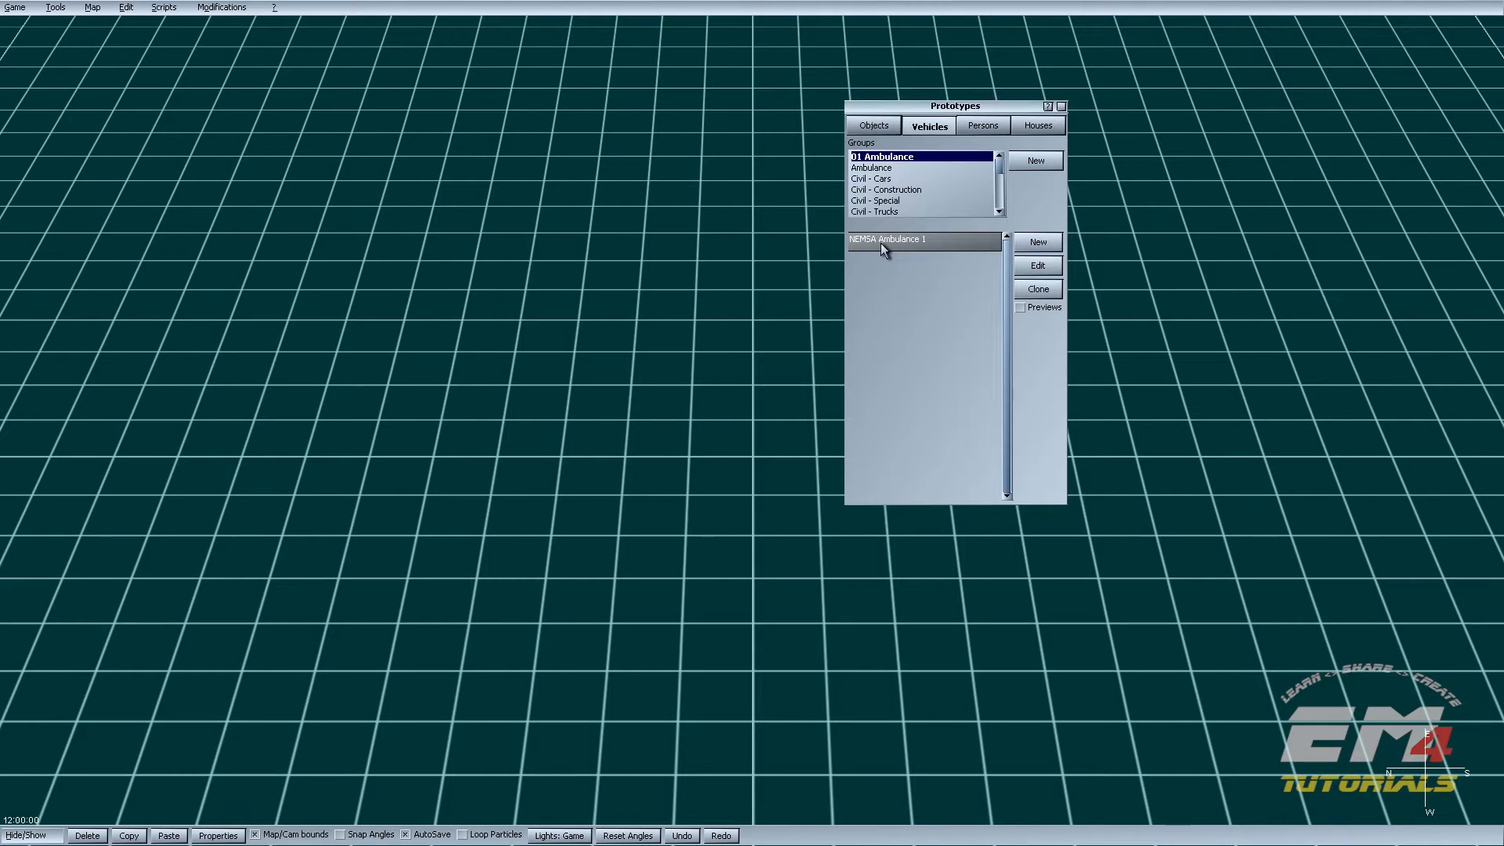
Step: Place the NEMSA Ambulance 1 placeholder on the map as a test and delete it again
scroll(679, 455, up, 5)
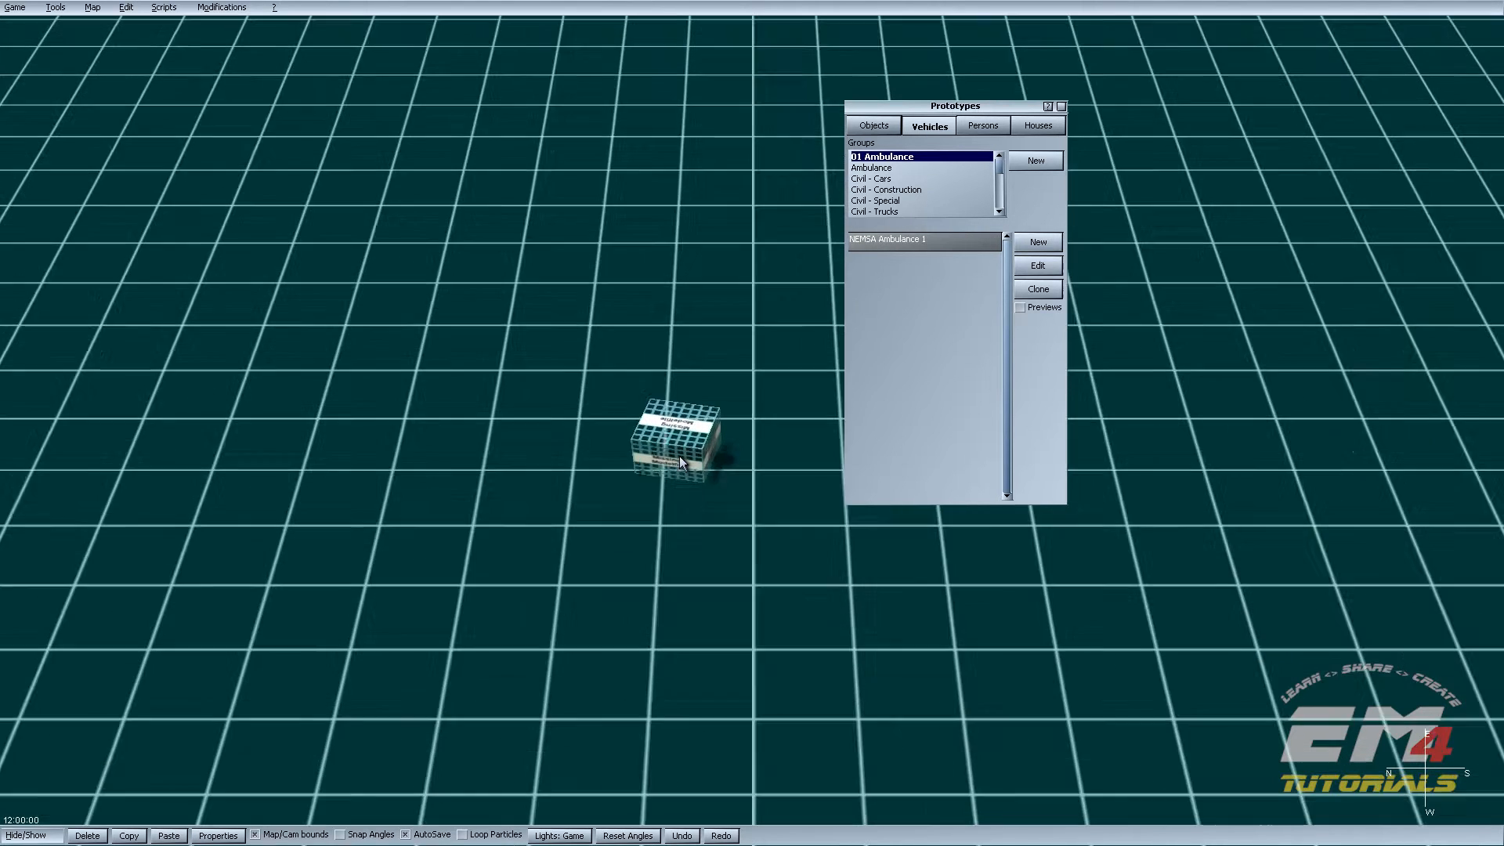
click(661, 459)
right_click(681, 567)
click(678, 434)
key(Delete)
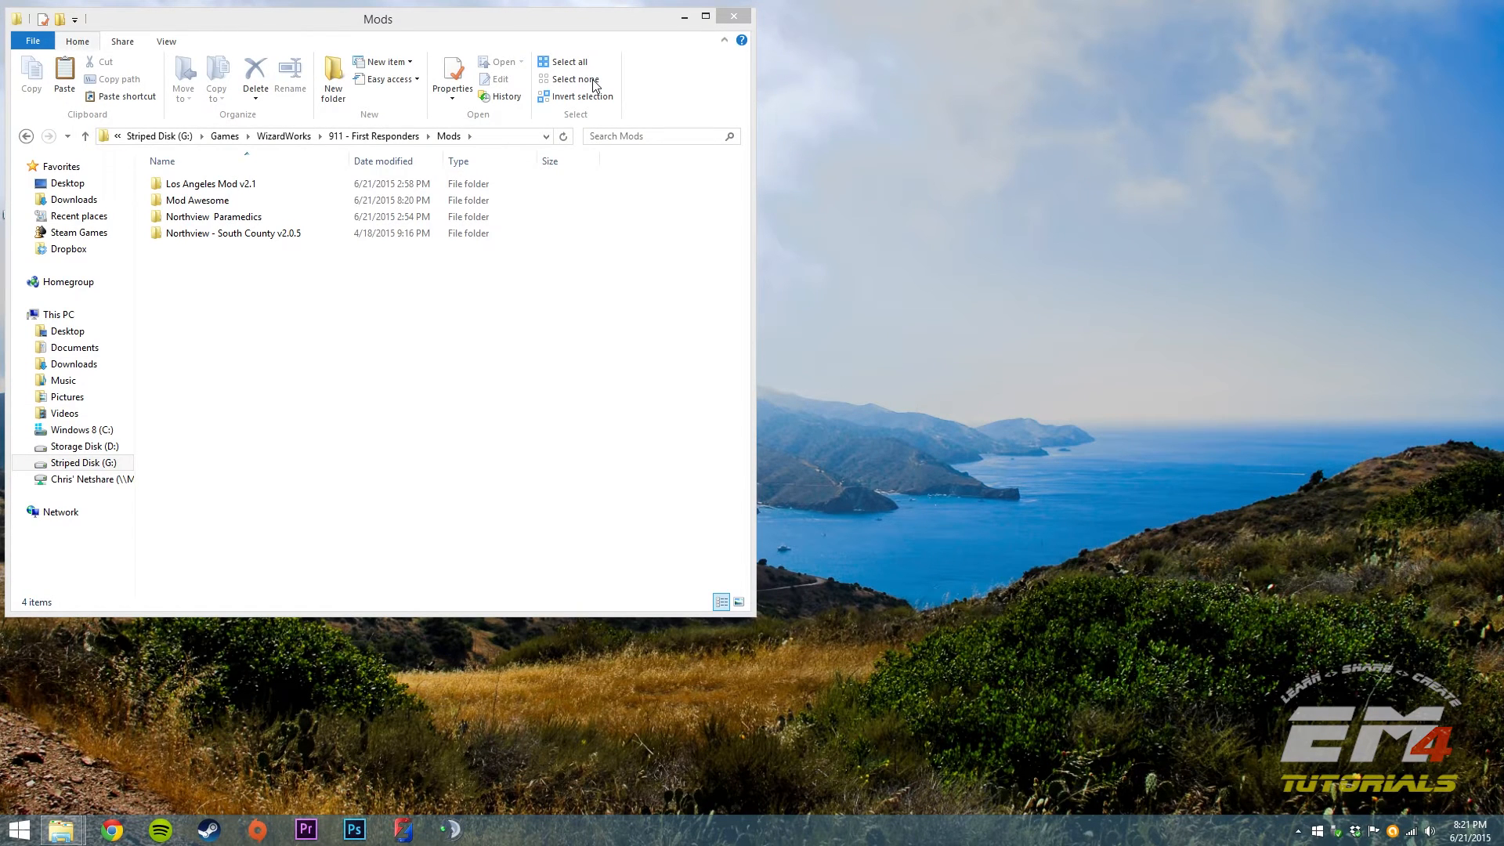
Step: Switch to File Explorer, open the Mod Awesome folder and arrange its window beside the Los Angeles Mod v2.1 window
drag(527, 26, 893, 36)
click(611, 211)
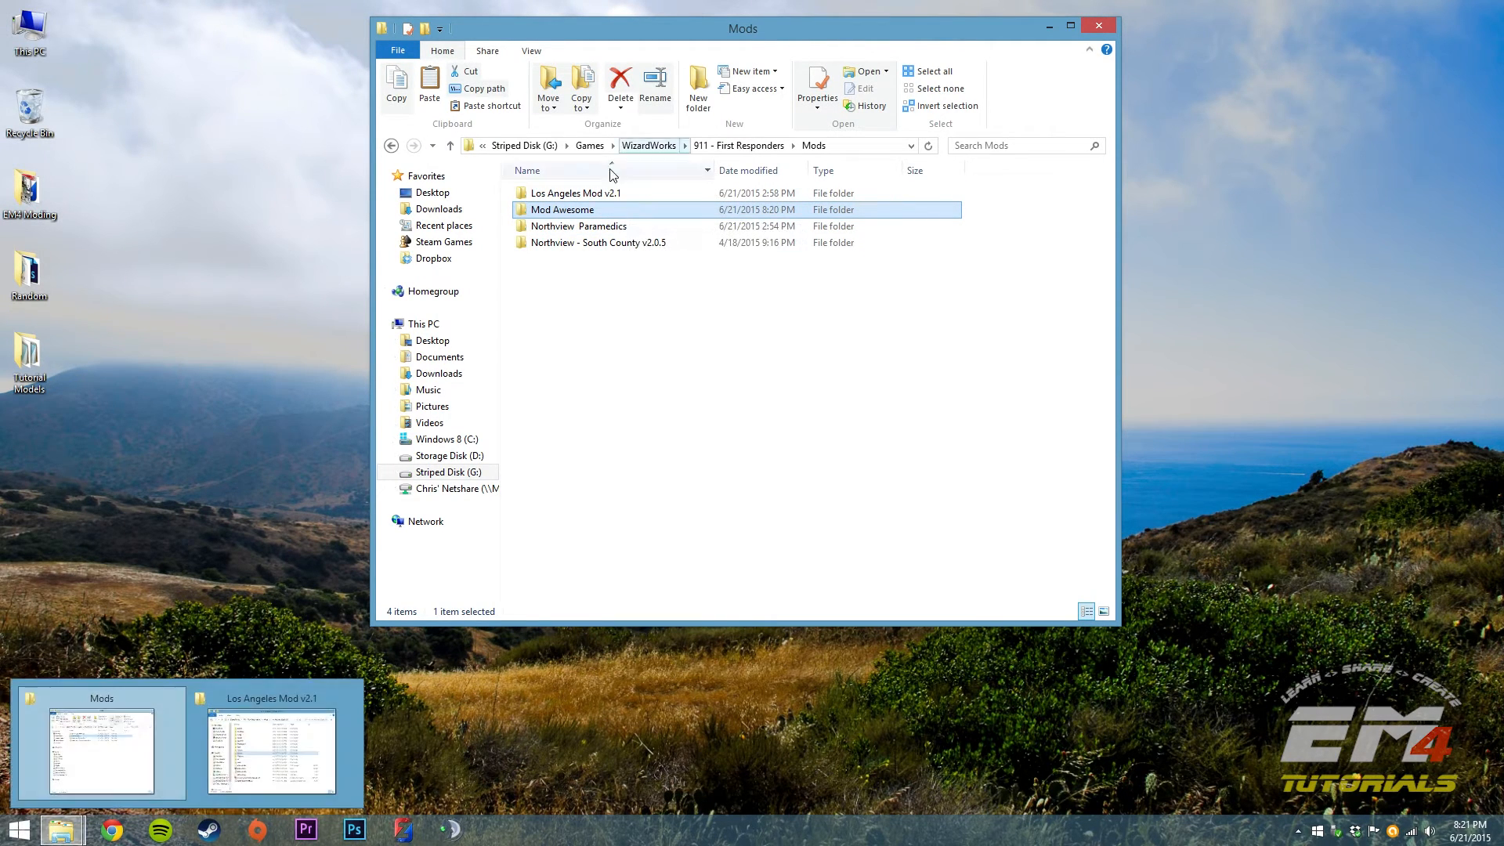
double_click(561, 211)
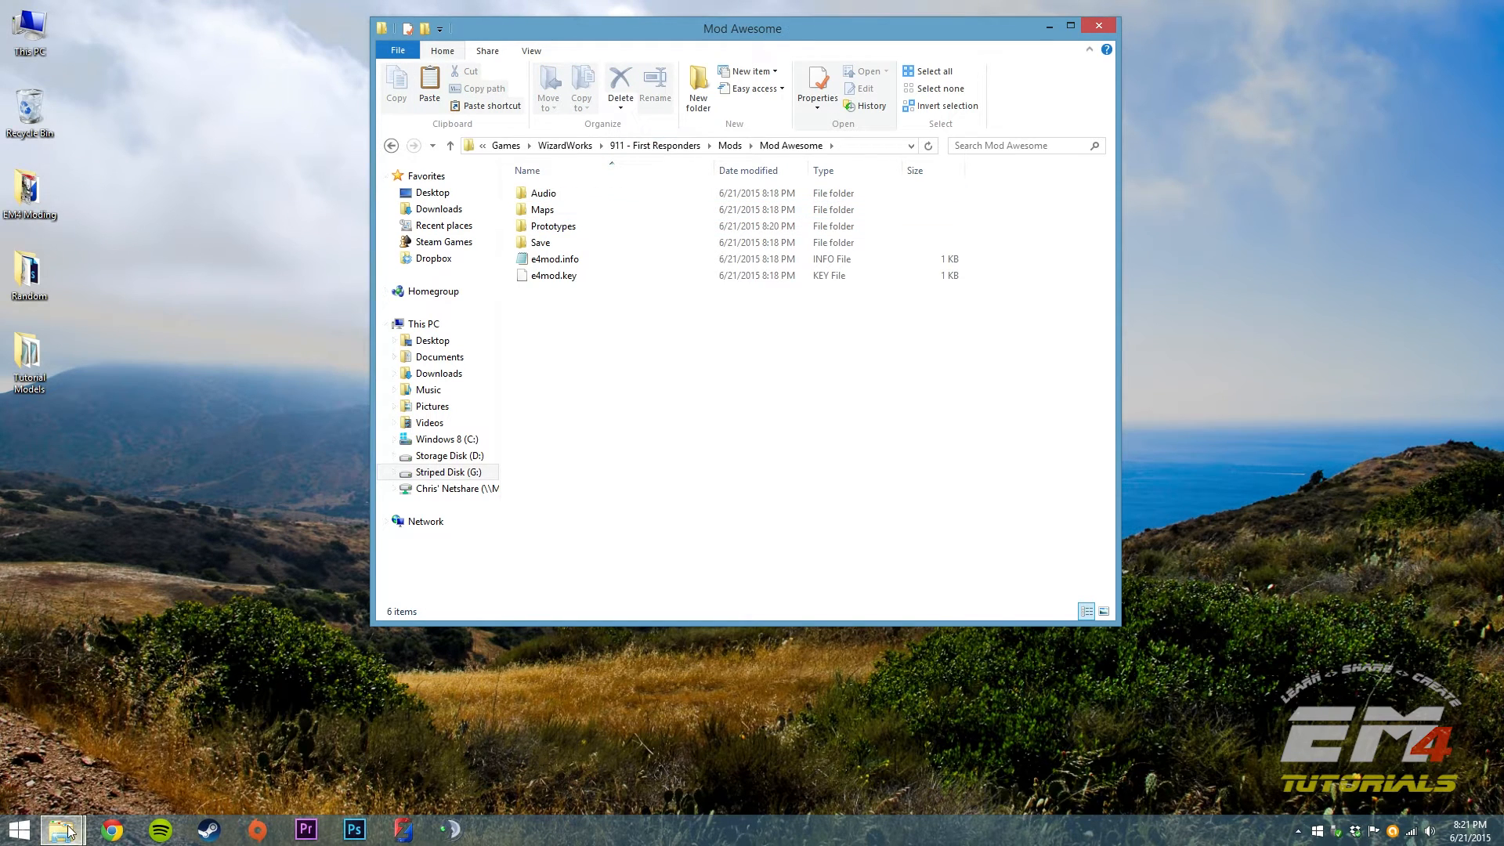
mouse_move(61, 829)
click(304, 758)
drag(701, 27, 346, 12)
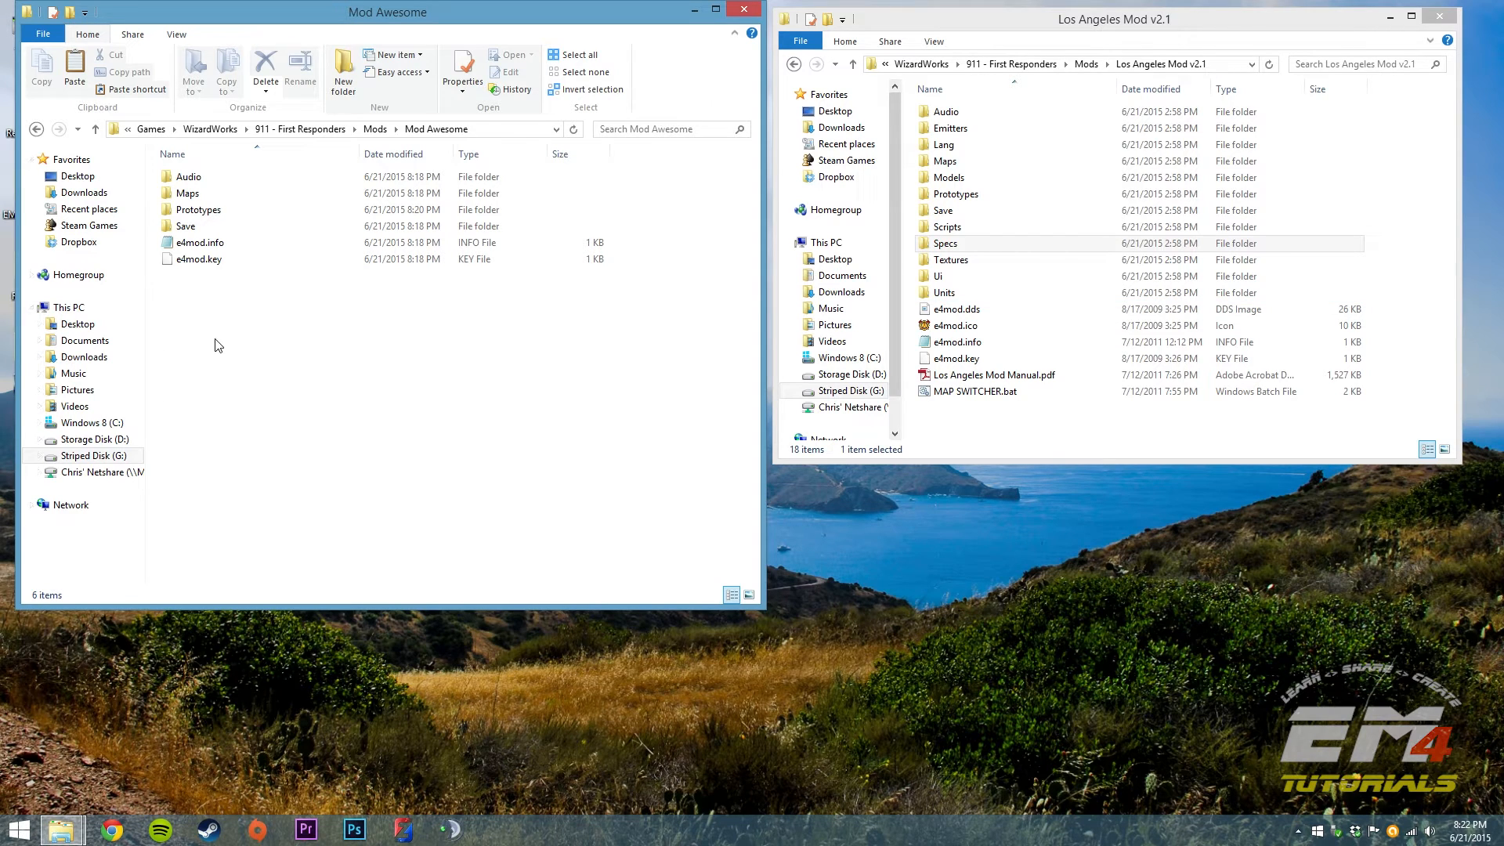
Step: Open Prototypes, Vehicles and 01 Ambulance inside Mod Awesome to view where the prototype file is saved
double_click(222, 212)
double_click(203, 179)
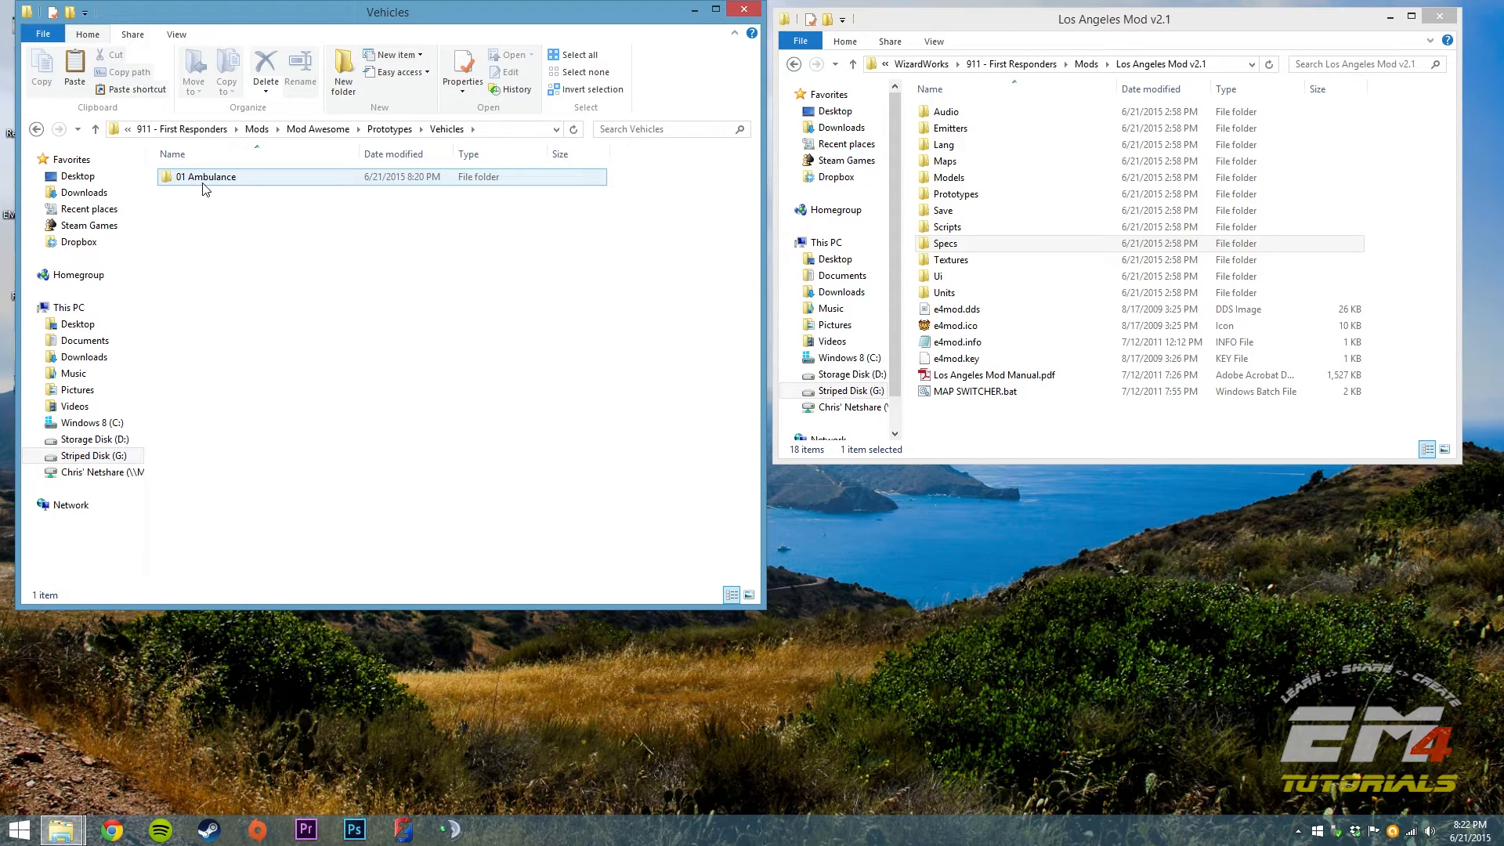
double_click(204, 186)
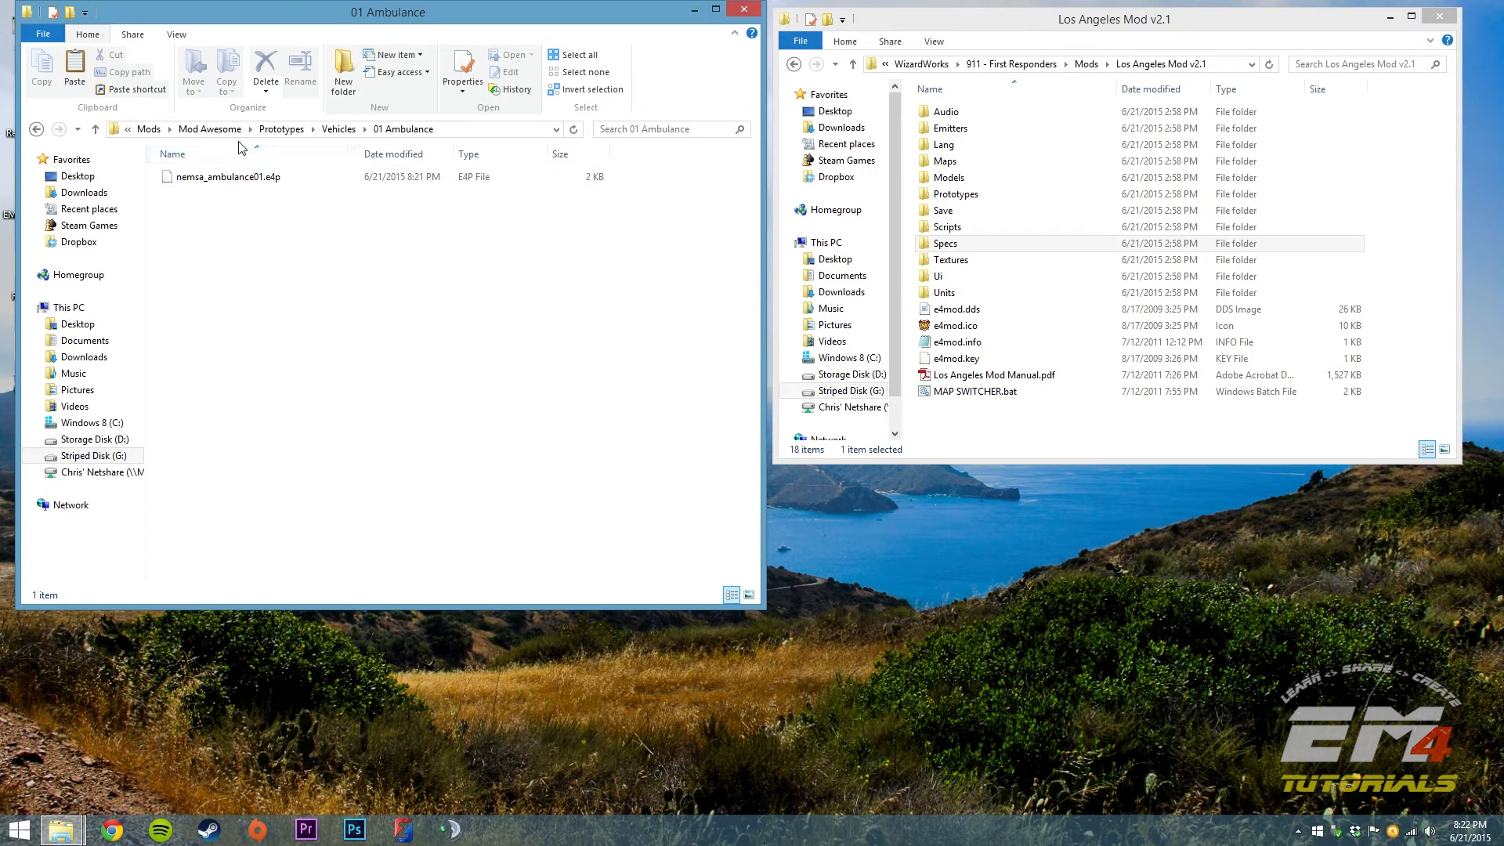
Step: Return to the Mod Awesome root folder, create a folder named "Models" and open it
click(210, 130)
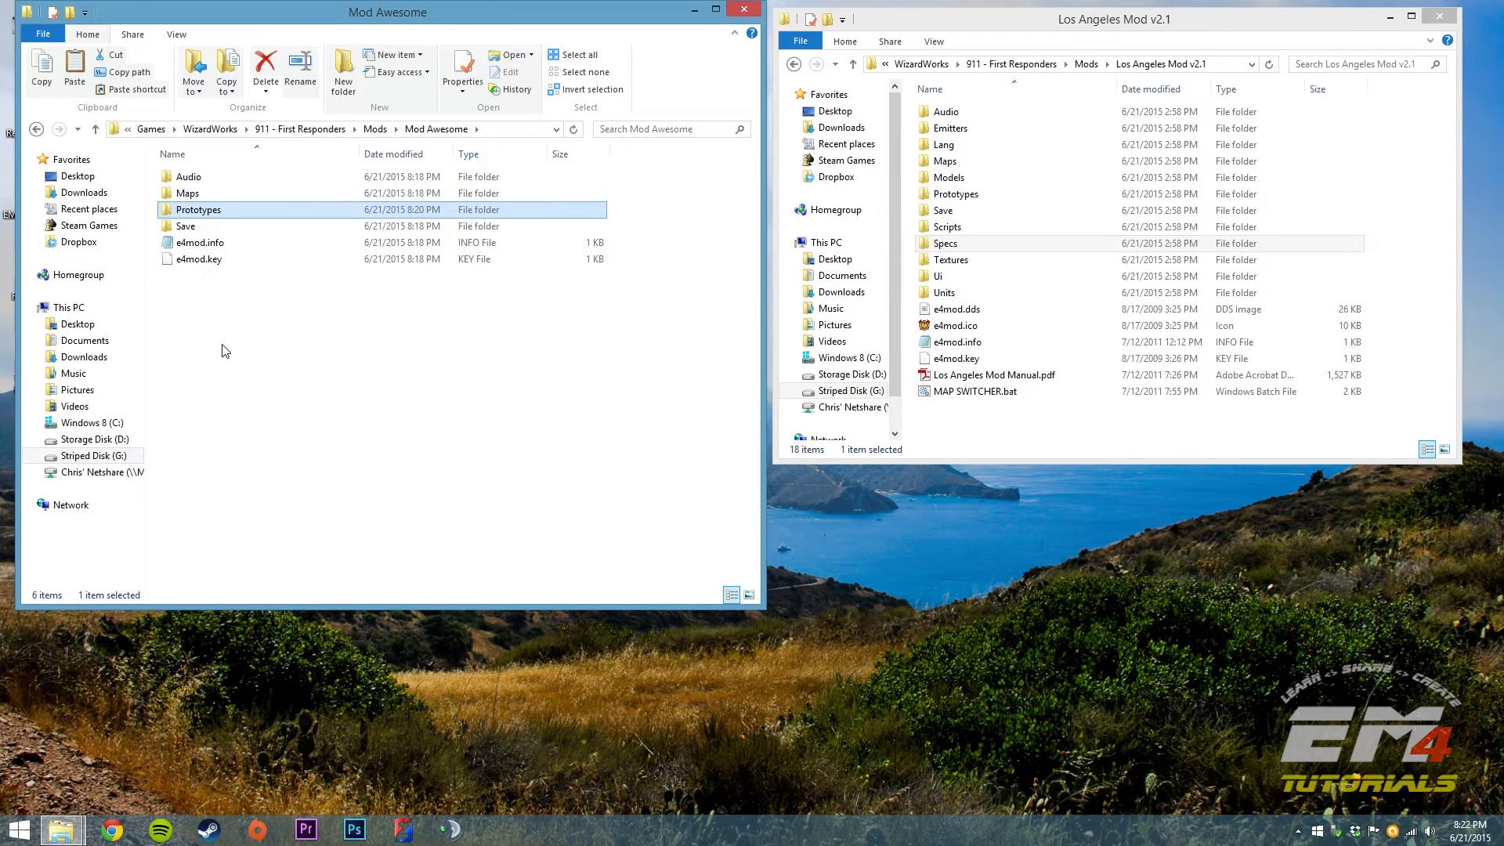
click(345, 79)
text(Models)
key(Return)
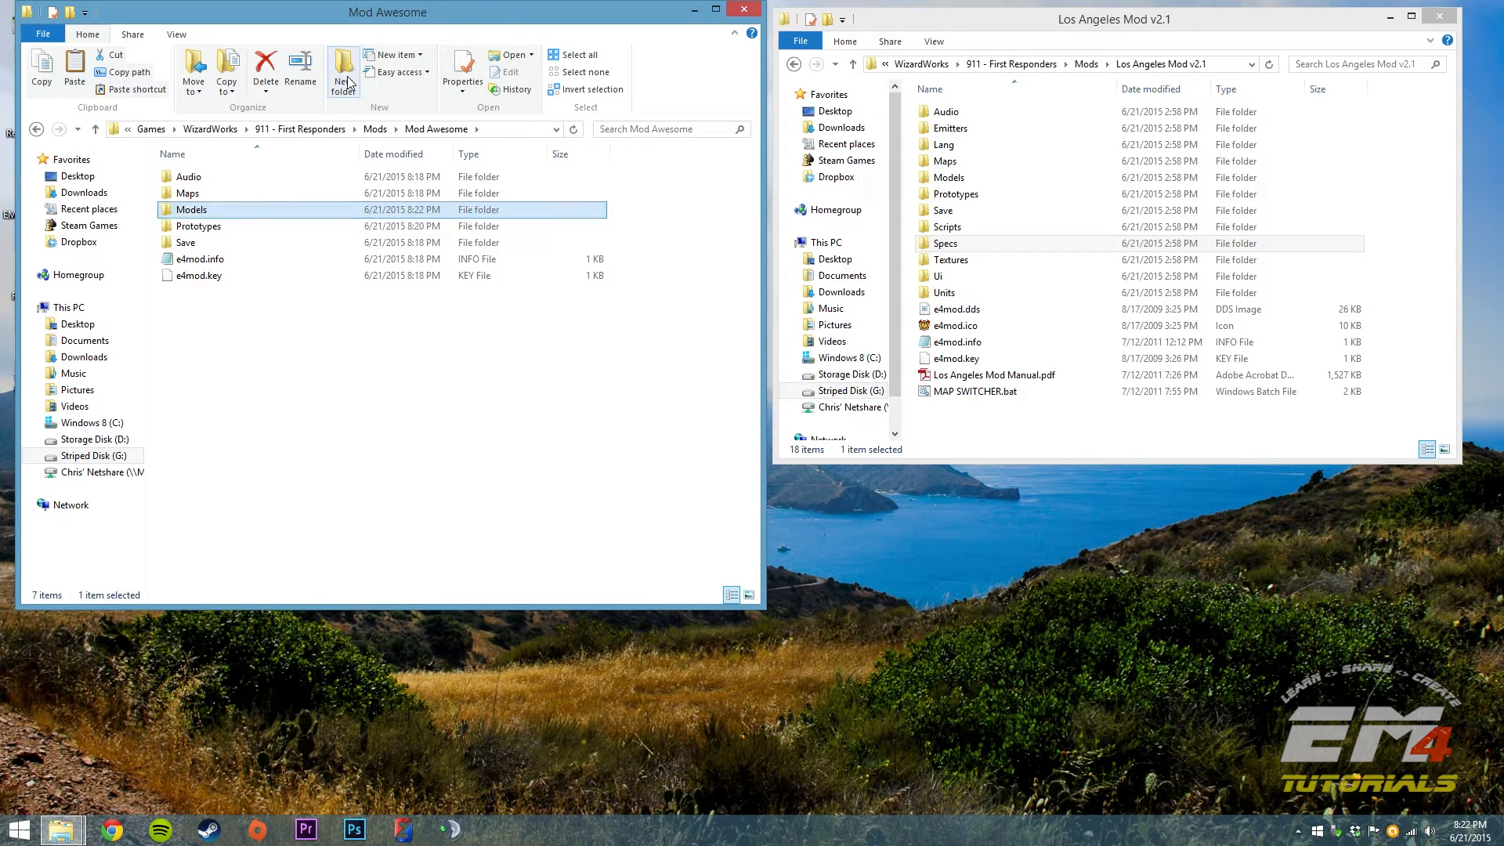
double_click(318, 216)
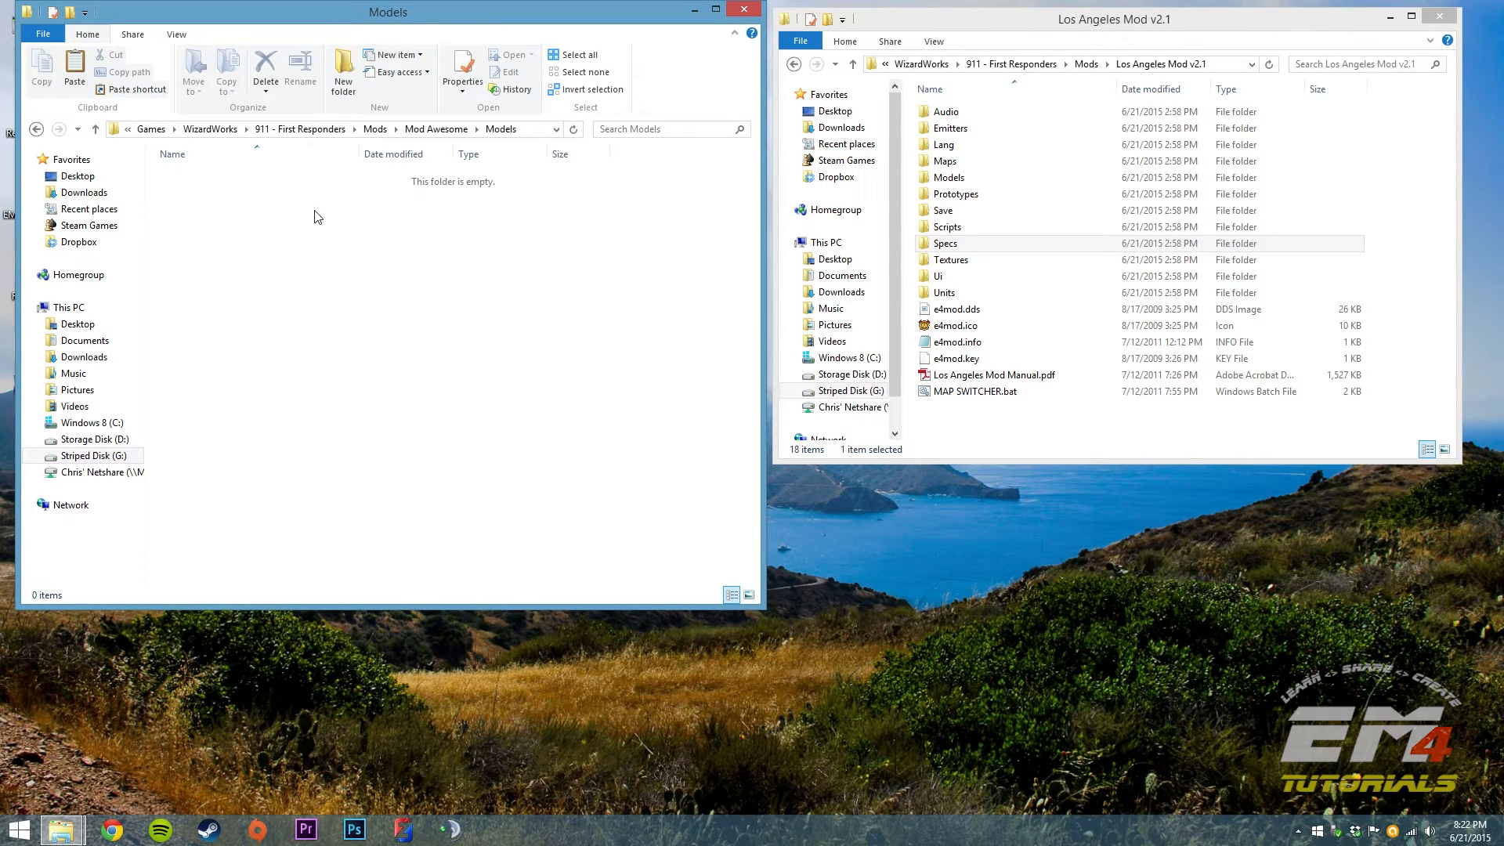
Step: Open the Los Angeles mod's Models folder for reference, and create and open a "Vehicles" folder inside Mod Awesome's Models
double_click(948, 177)
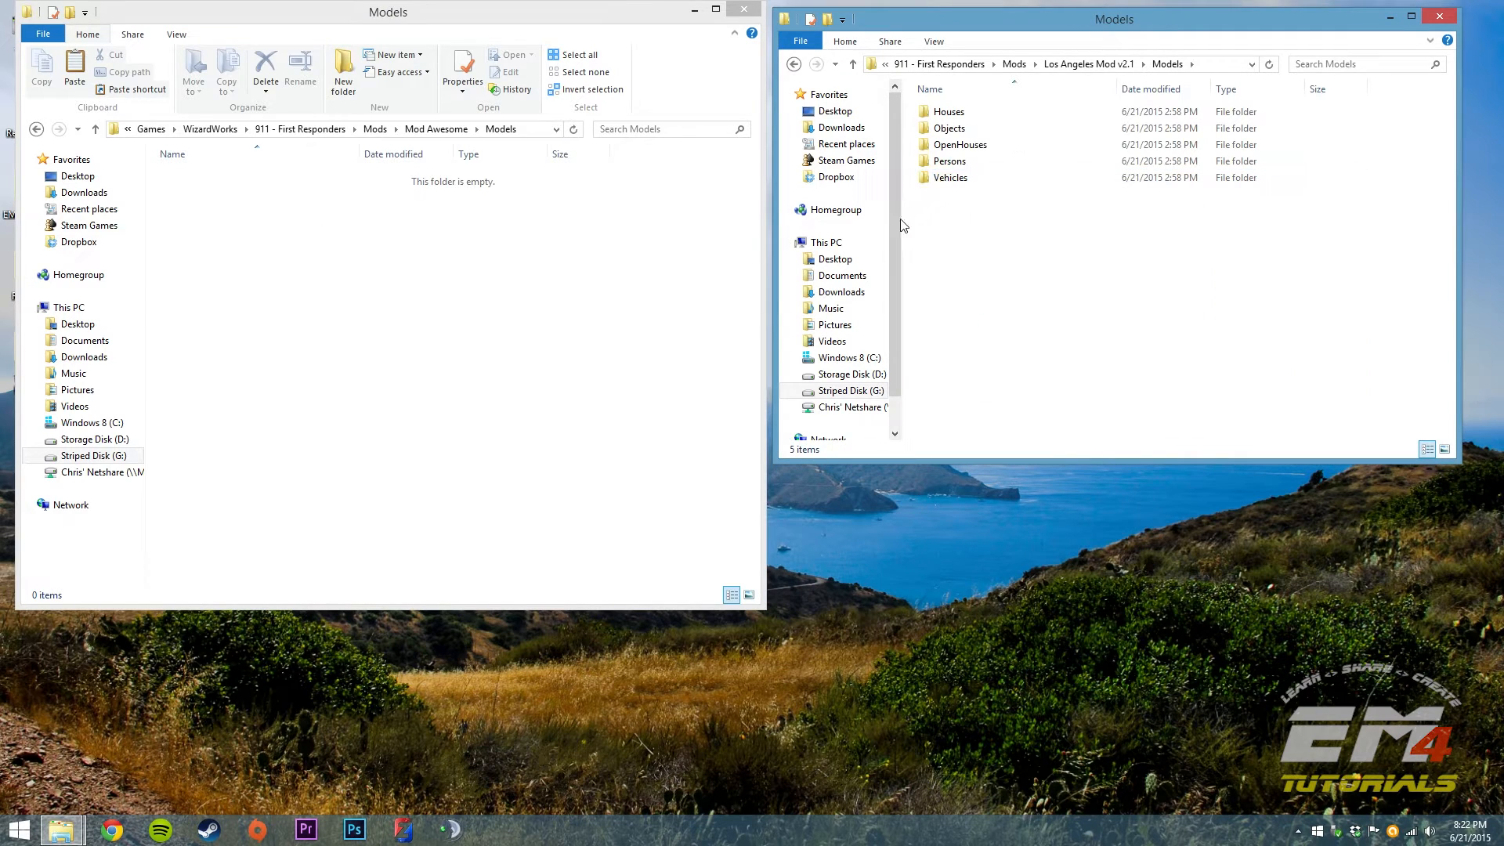
click(342, 74)
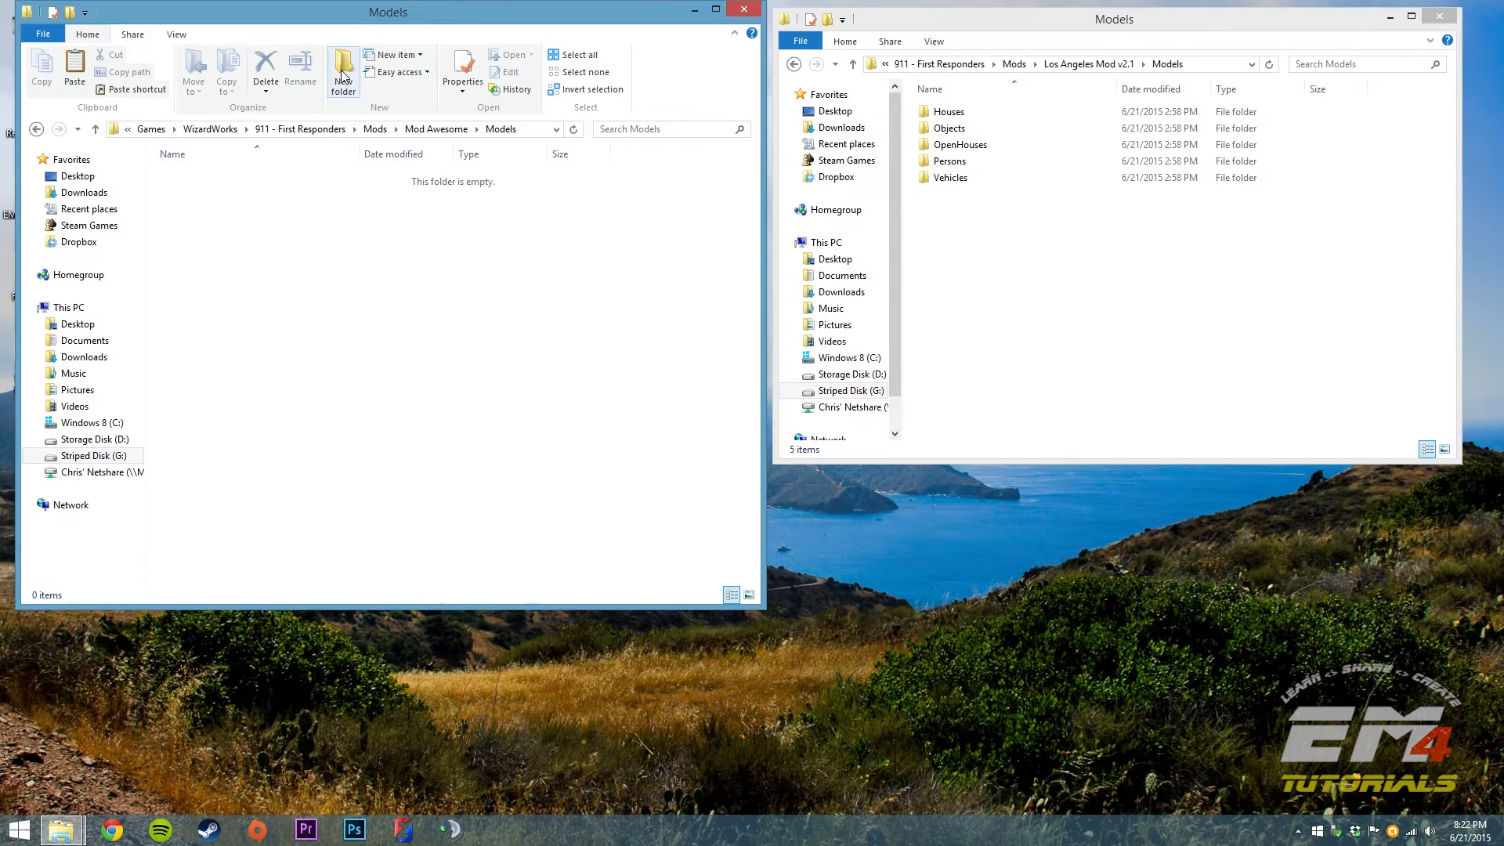
click(341, 74)
text(Vehicles)
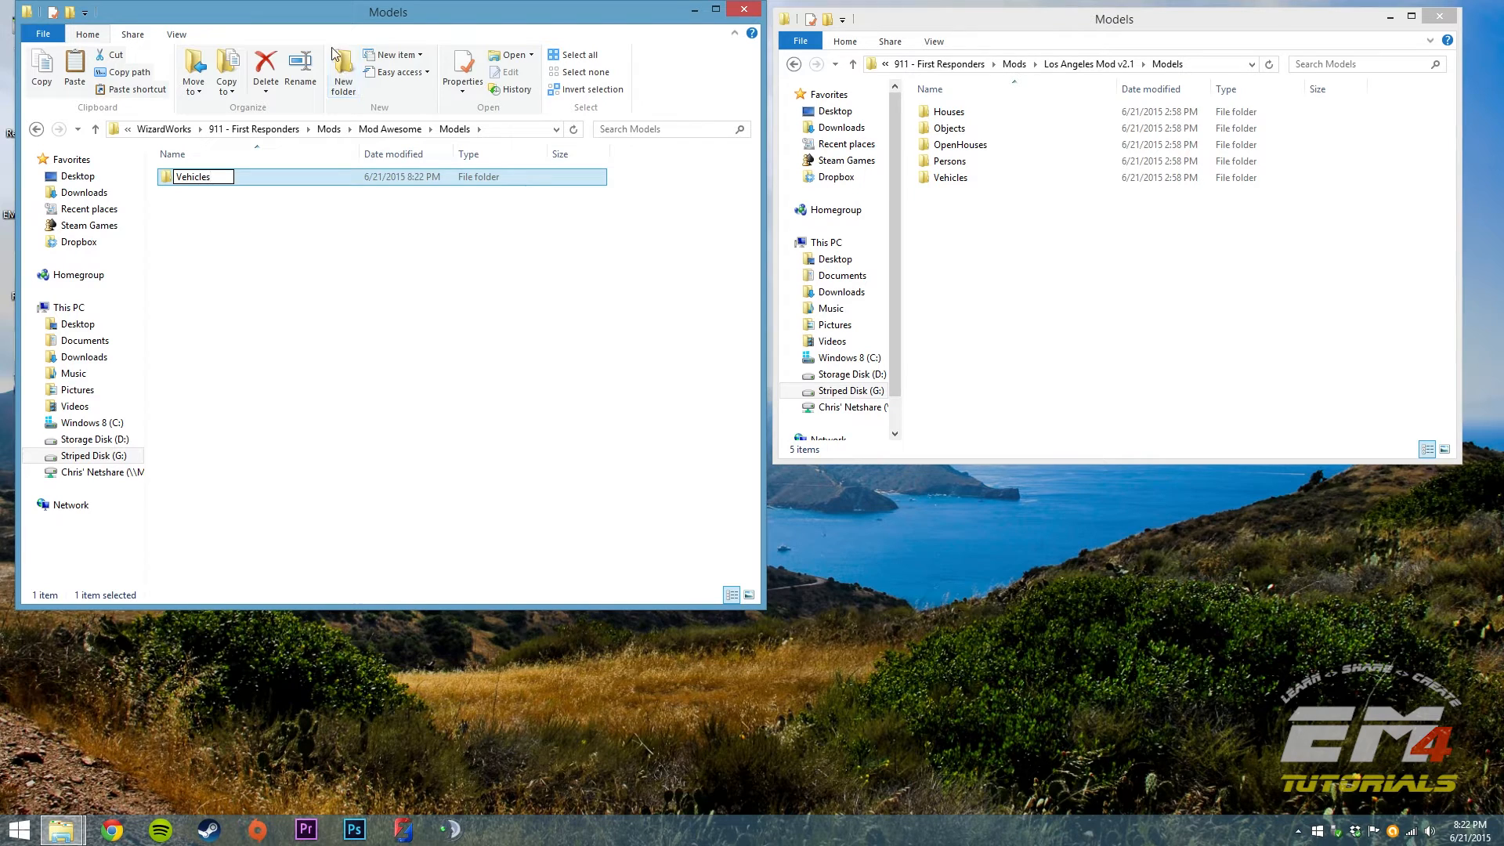
key(Return)
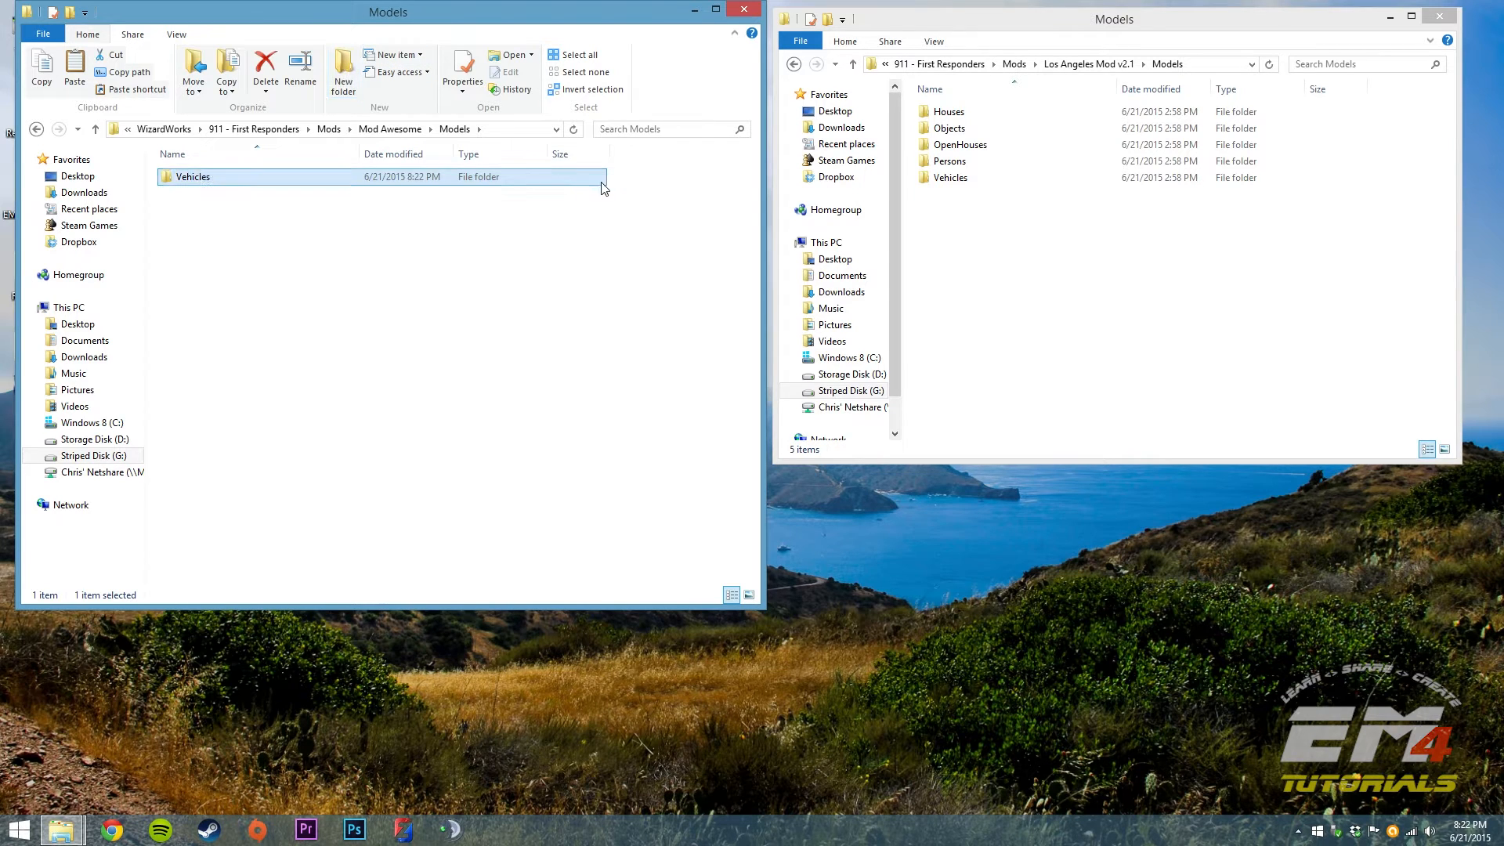
double_click(323, 180)
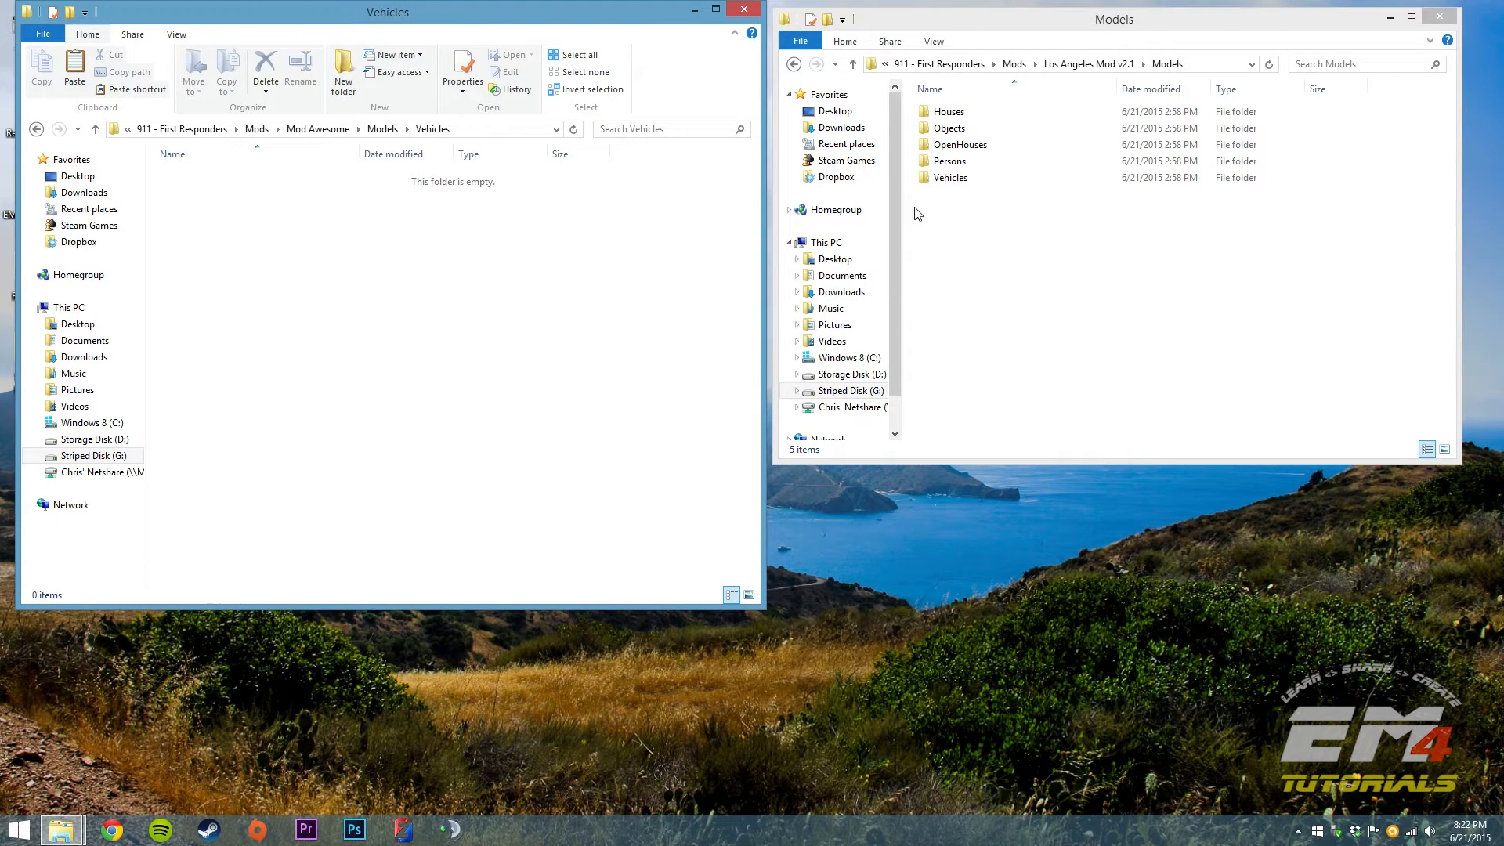
Step: Using the Los Angeles mod's Vehicles folder as reference, create and open "01 Ambulance" inside Mod Awesome's Models\Vehicles
double_click(938, 180)
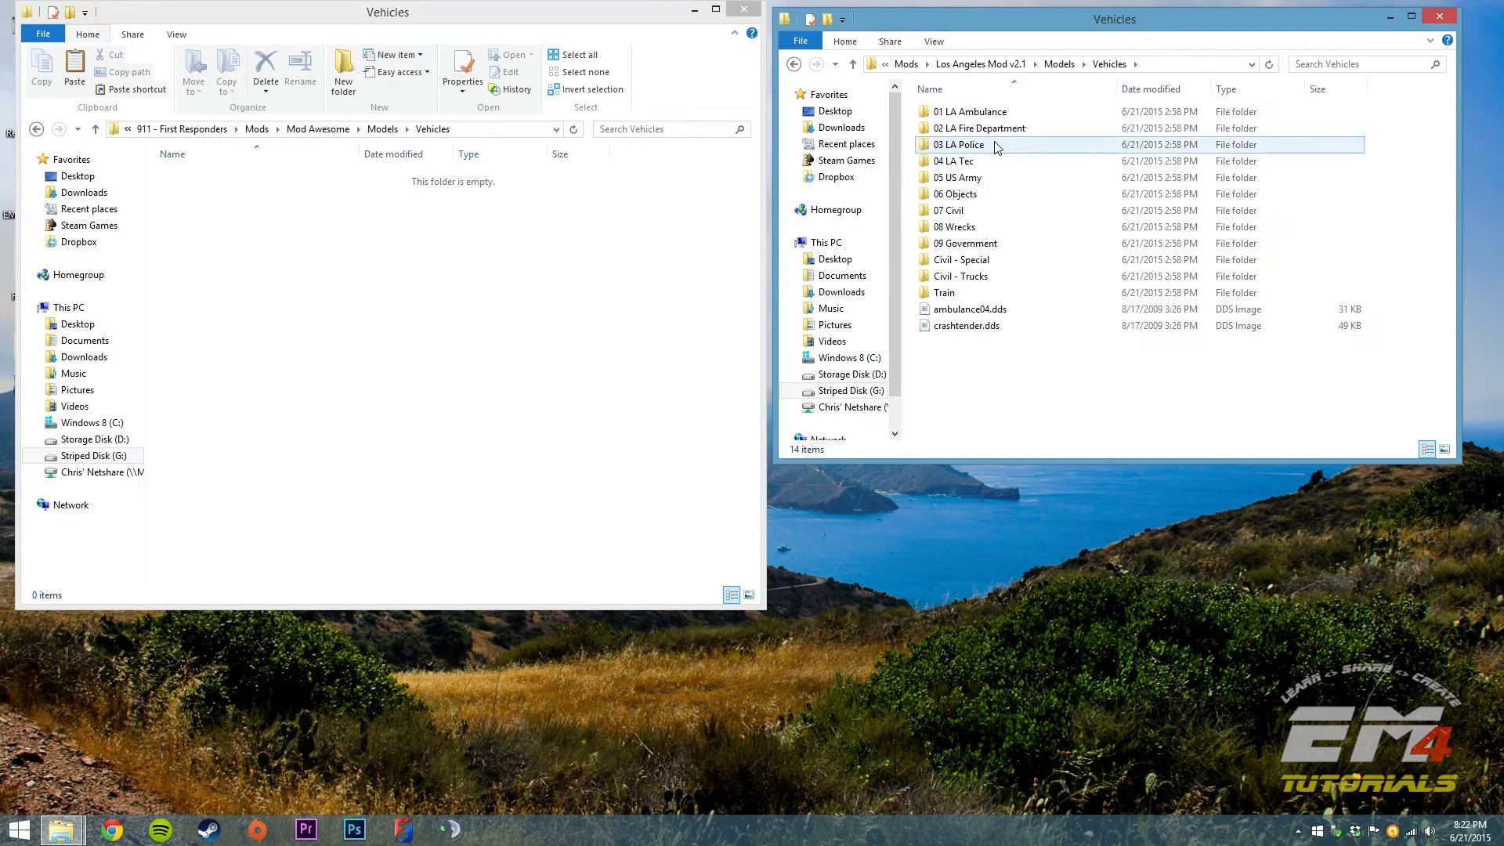
click(459, 279)
click(349, 79)
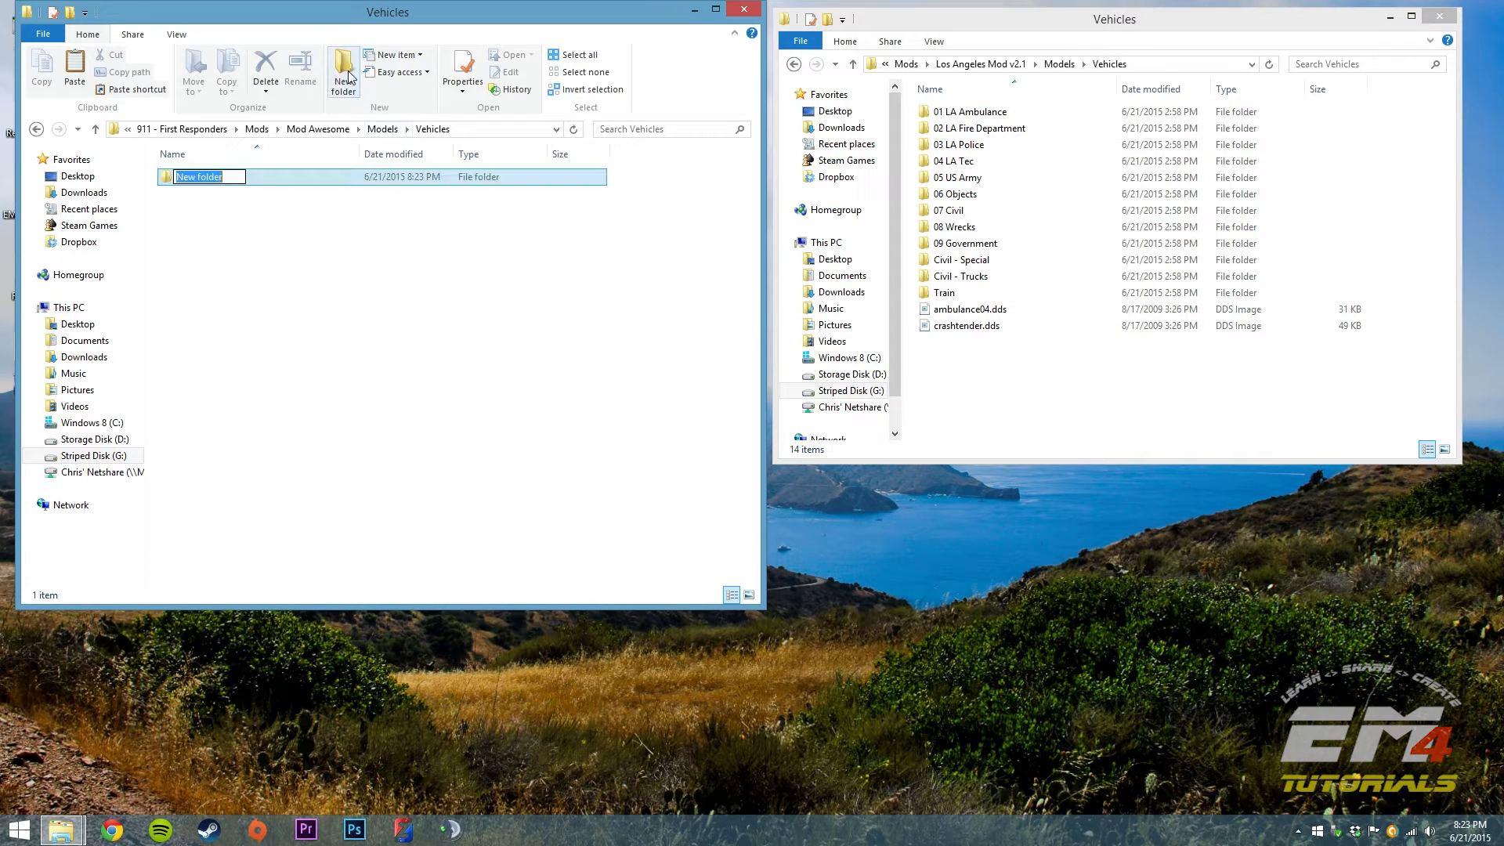
text(01)
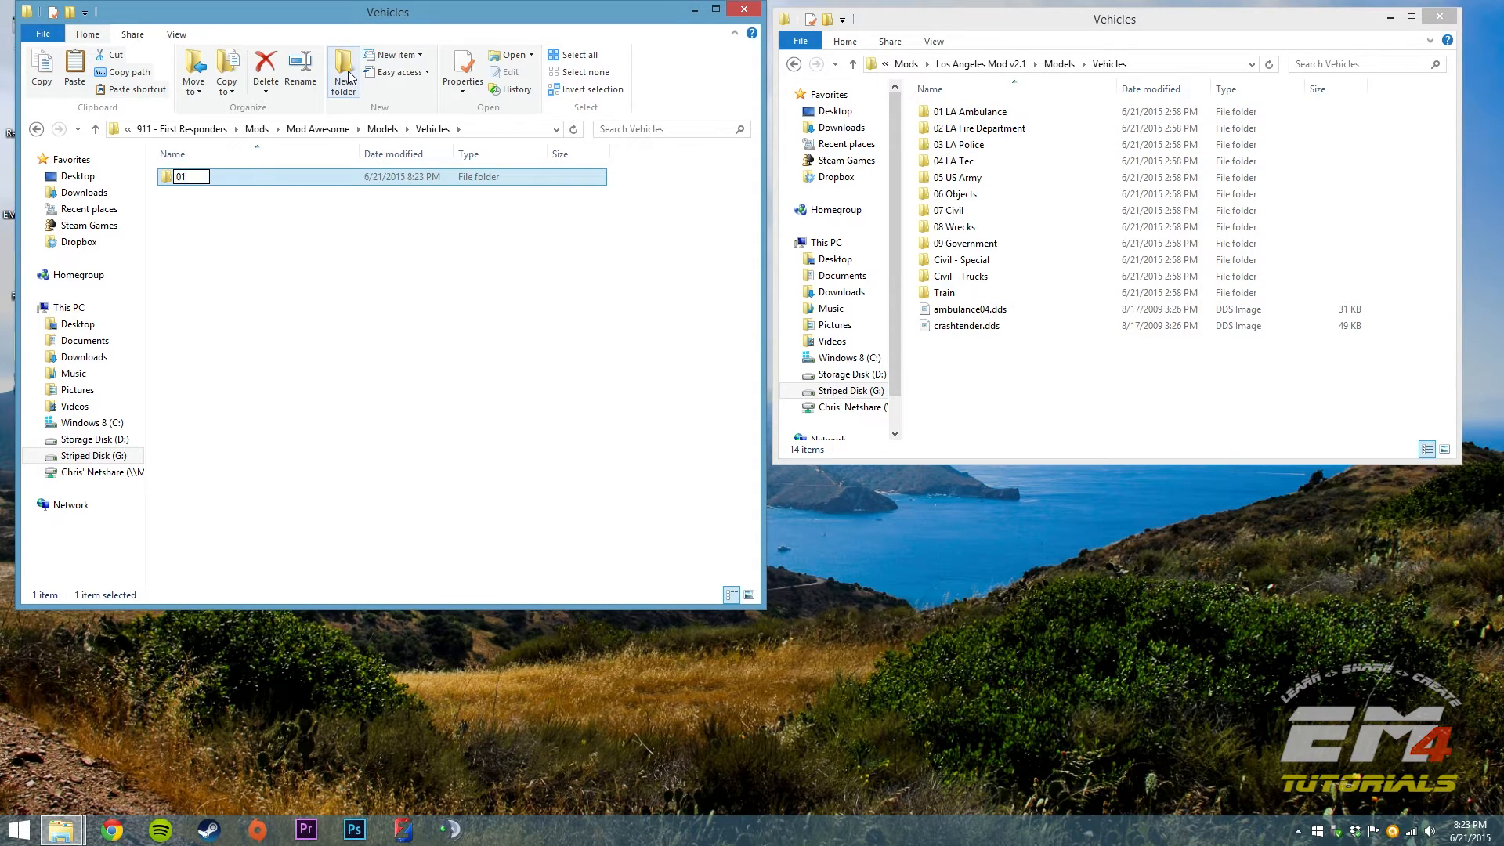
text( Ambulance)
key(Return)
key(Return)
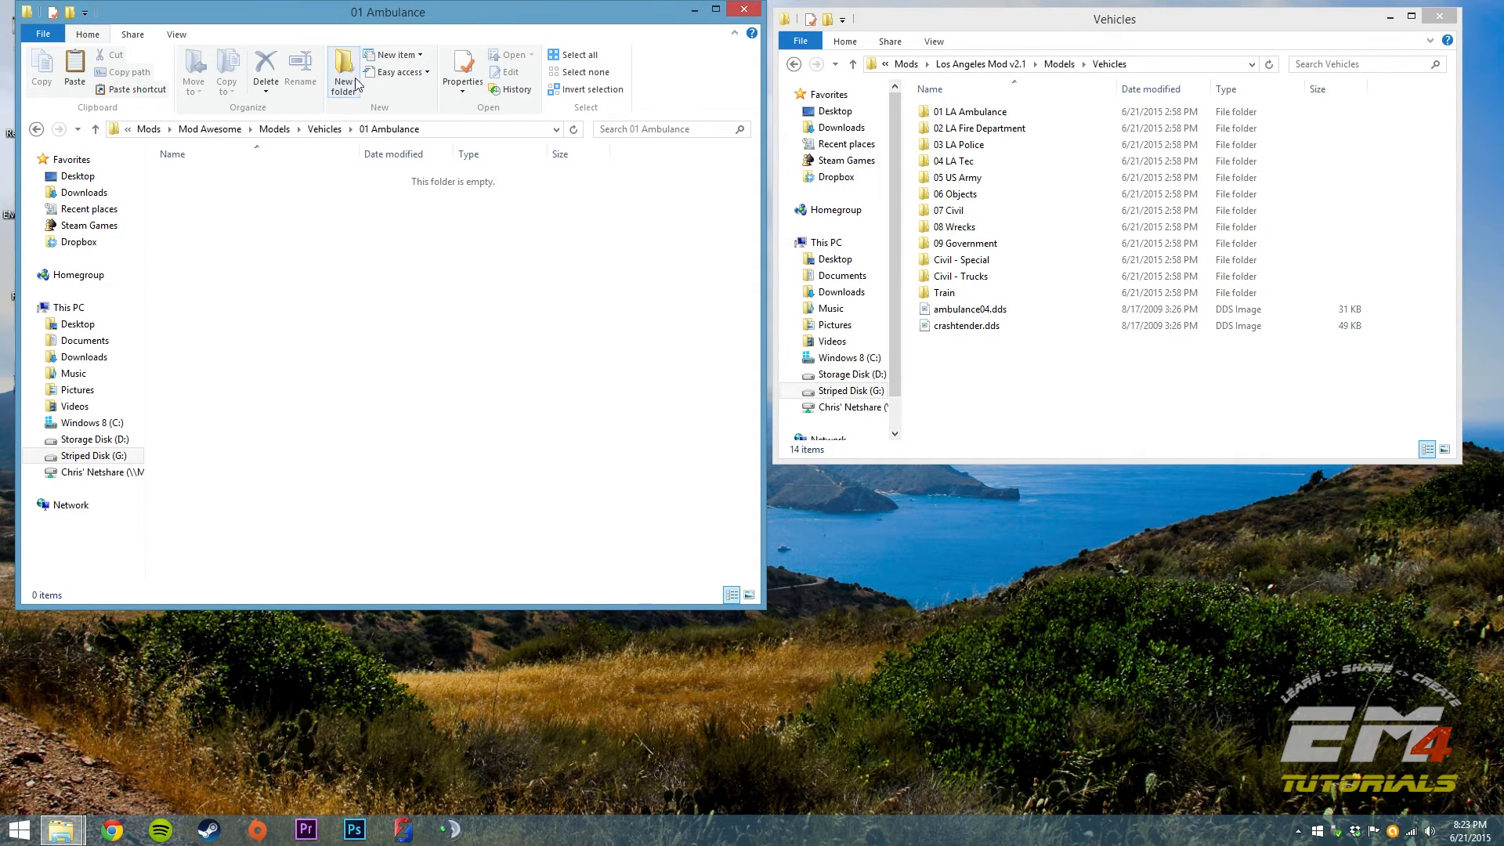
Step: Open the Tutorial Models folder from the desktop and arrange its window so the 01 Ambulance folder stays visible
drag(385, 23, 710, 81)
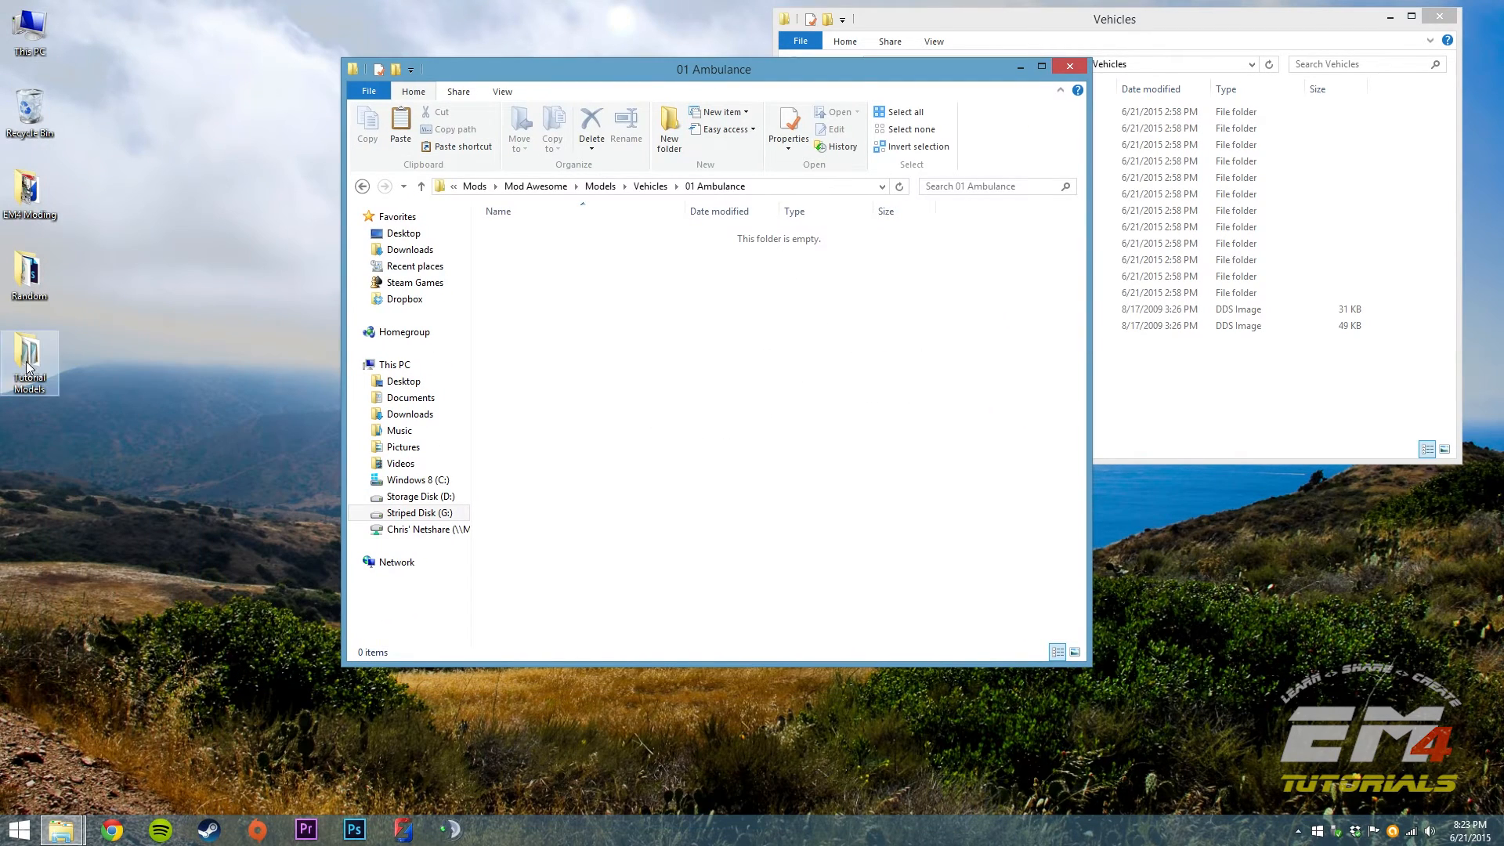
double_click(28, 365)
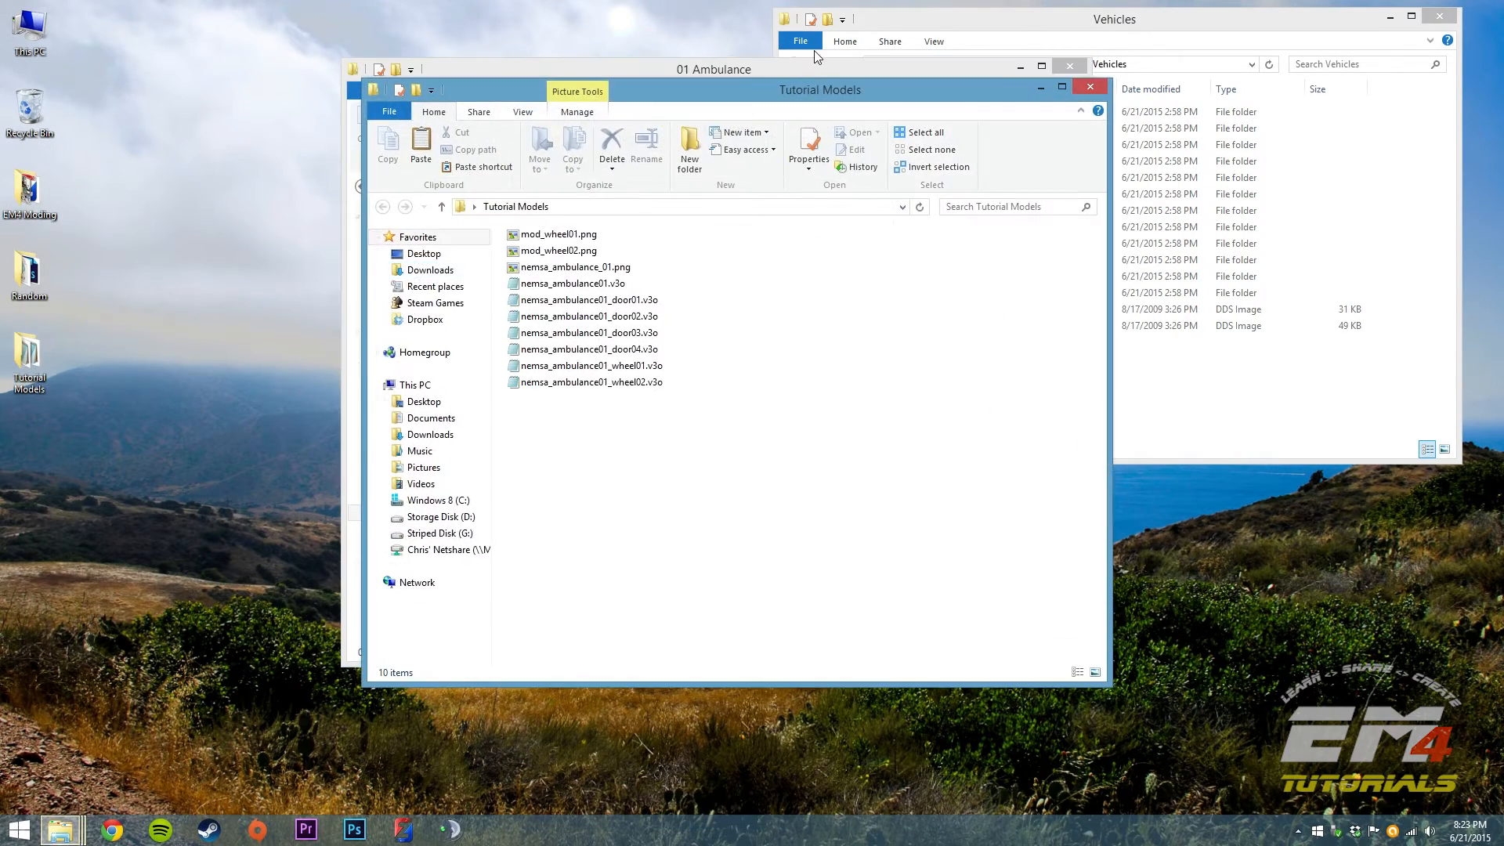
drag(764, 71, 1140, 71)
drag(1017, 77, 982, 315)
Step: Copy all the model and texture files from Tutorial Models into Mod Awesome's Models\Vehicles\01 Ambulance folder
drag(977, 673, 824, 473)
right_click(841, 470)
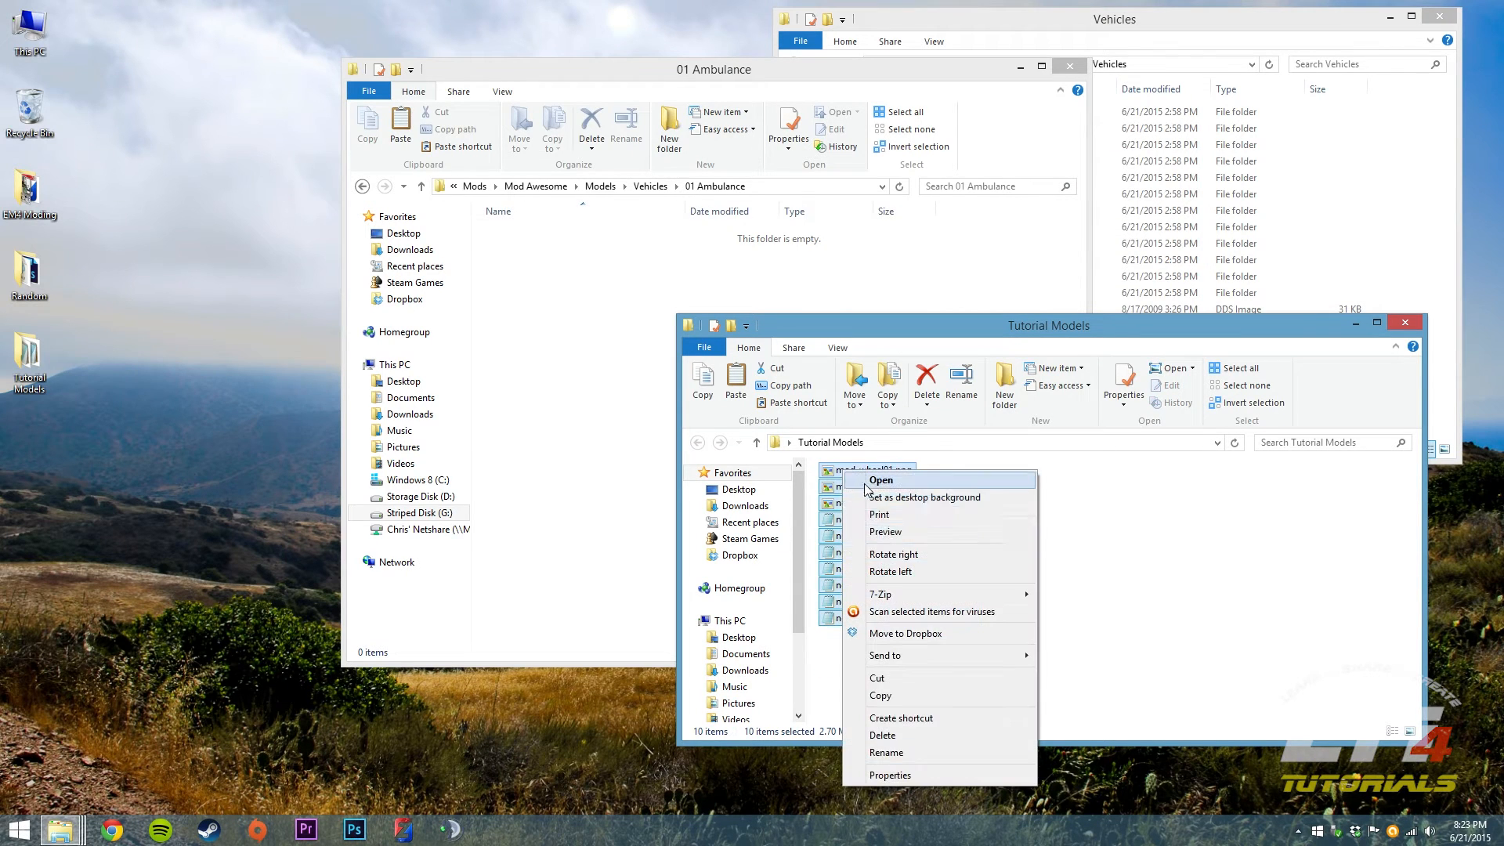
click(892, 694)
click(548, 315)
right_click(548, 315)
click(615, 422)
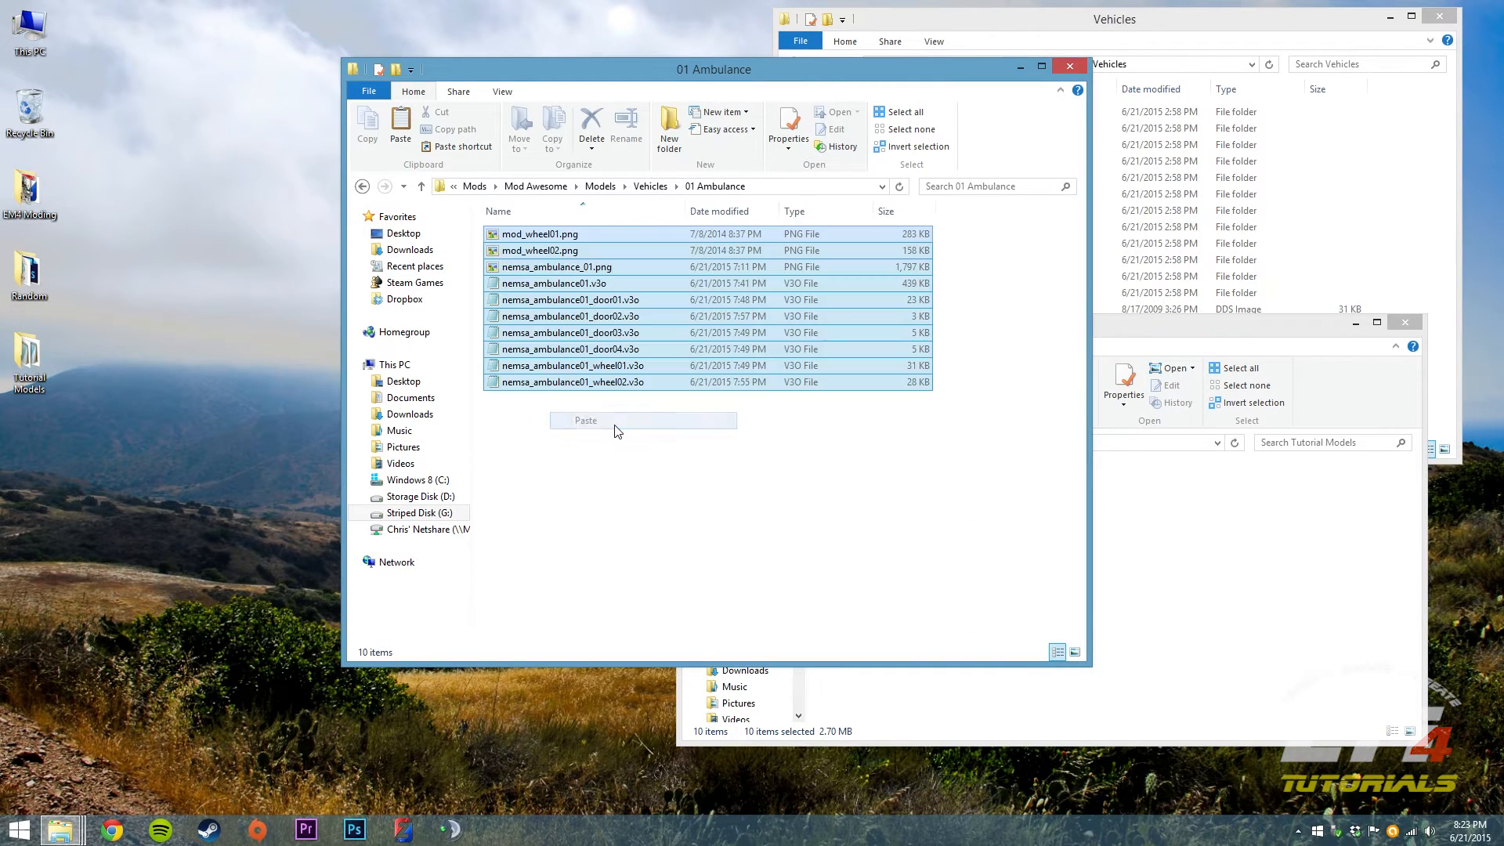
click(604, 451)
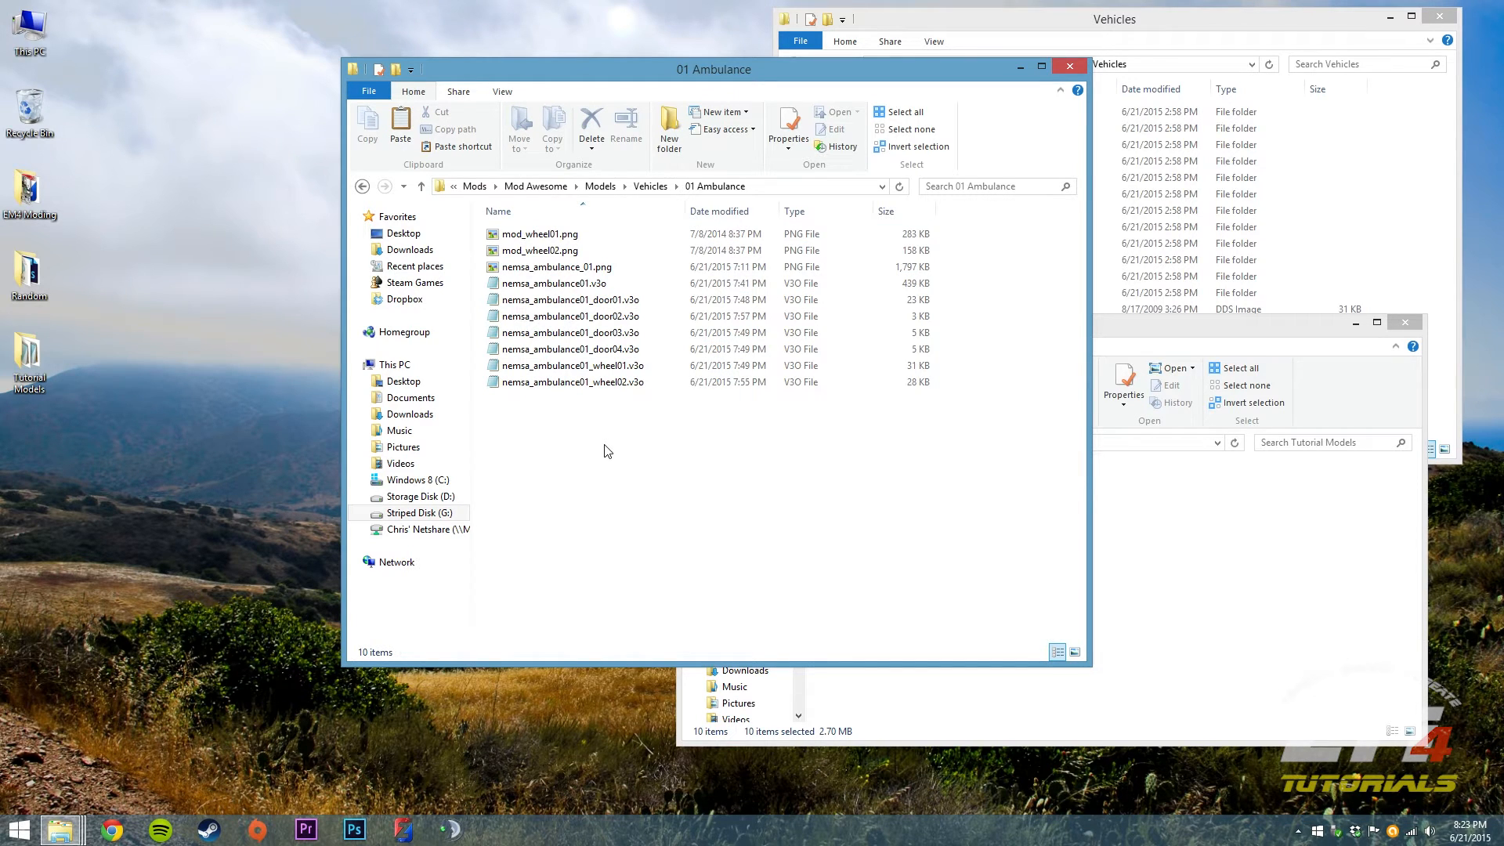
Step: Close Tutorial Models and show the Mod Awesome and Los Angeles Mod v2.1 root folders side by side
click(605, 187)
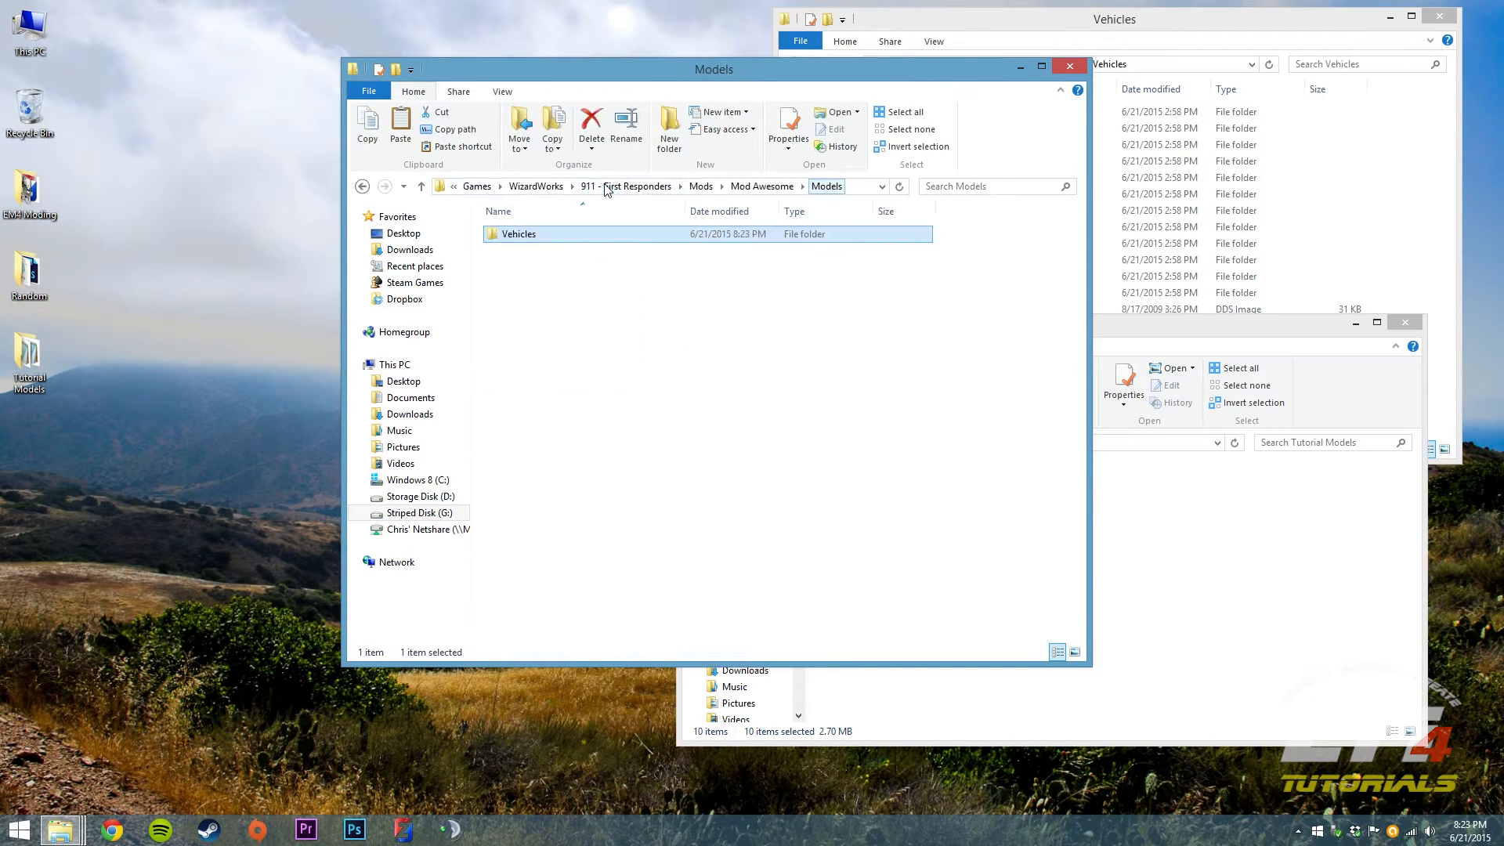
click(729, 188)
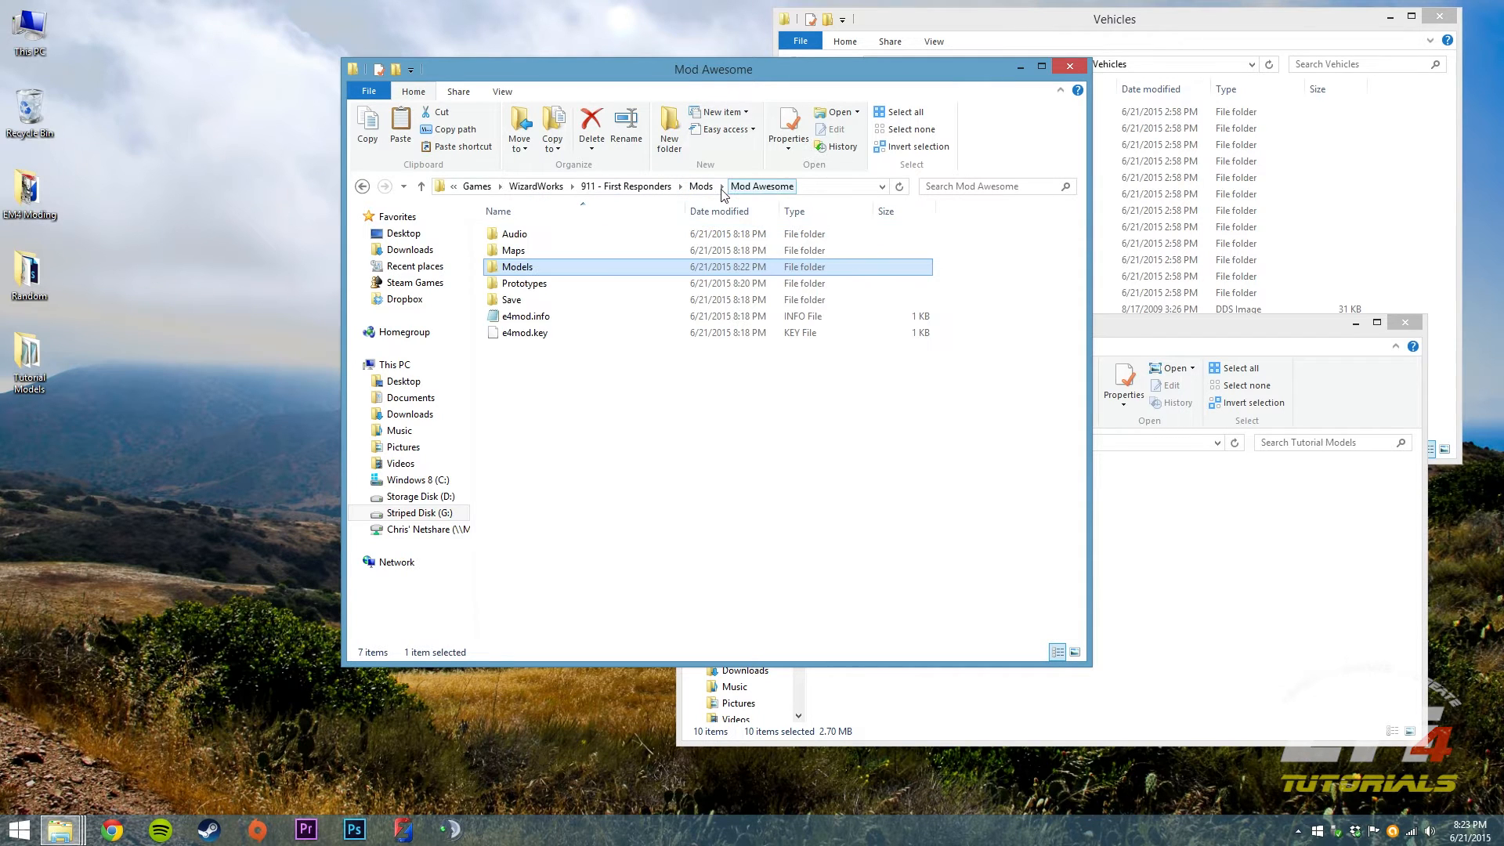
click(1405, 322)
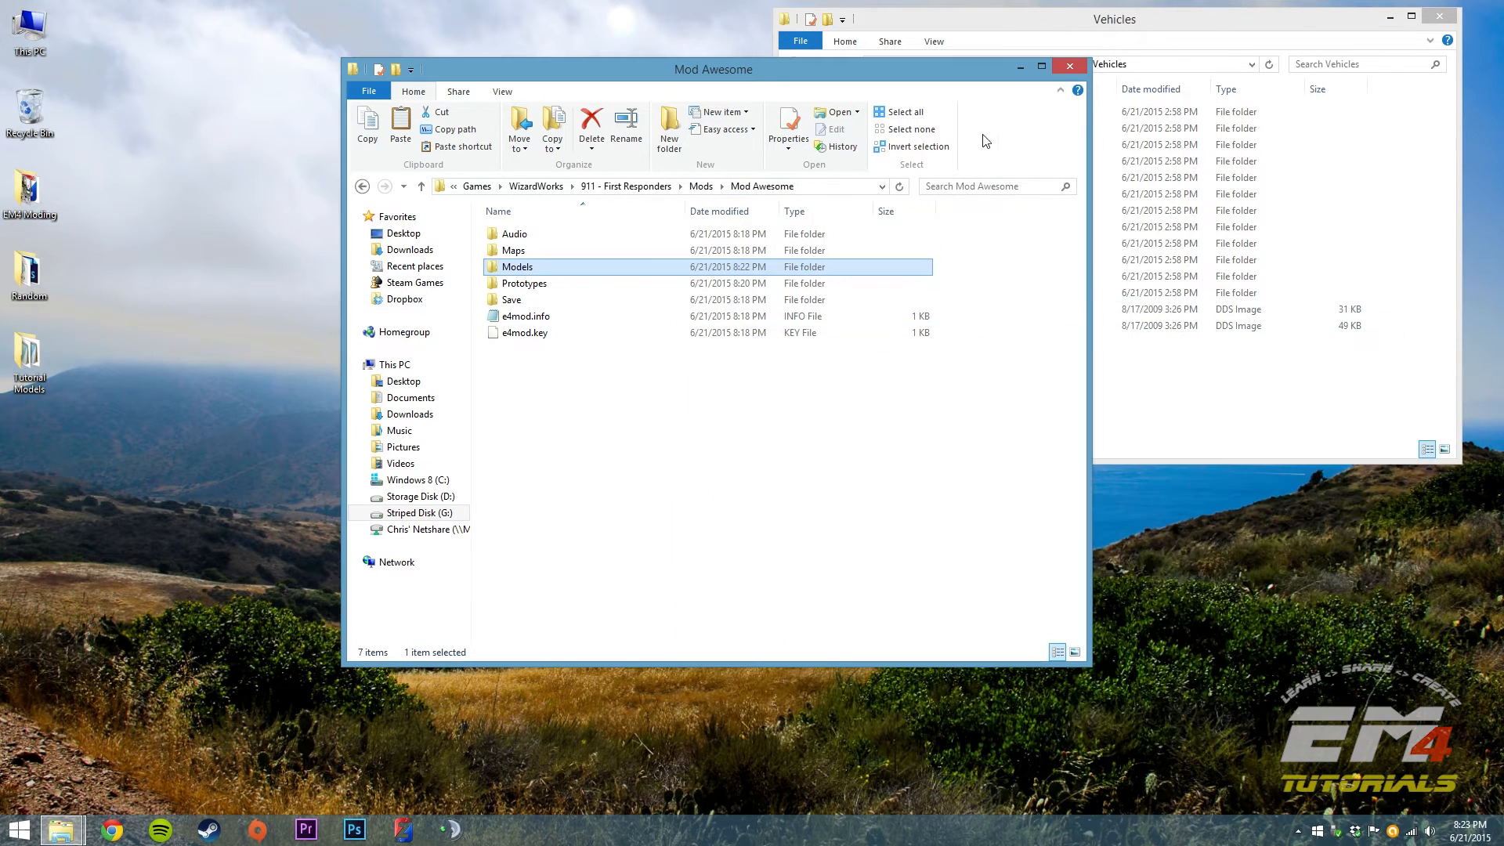
drag(899, 71, 581, 41)
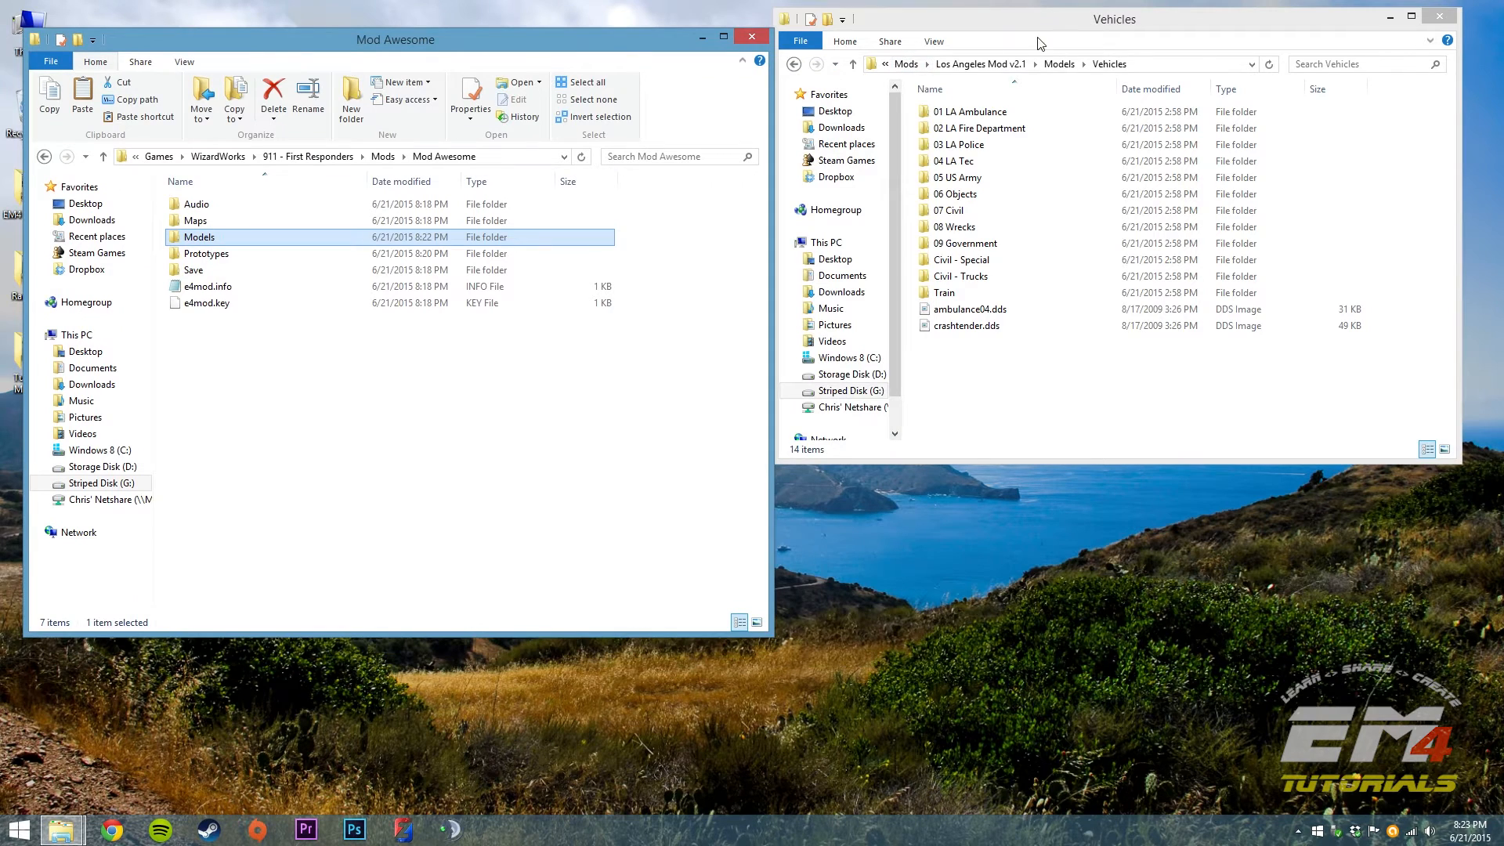
click(981, 64)
click(378, 396)
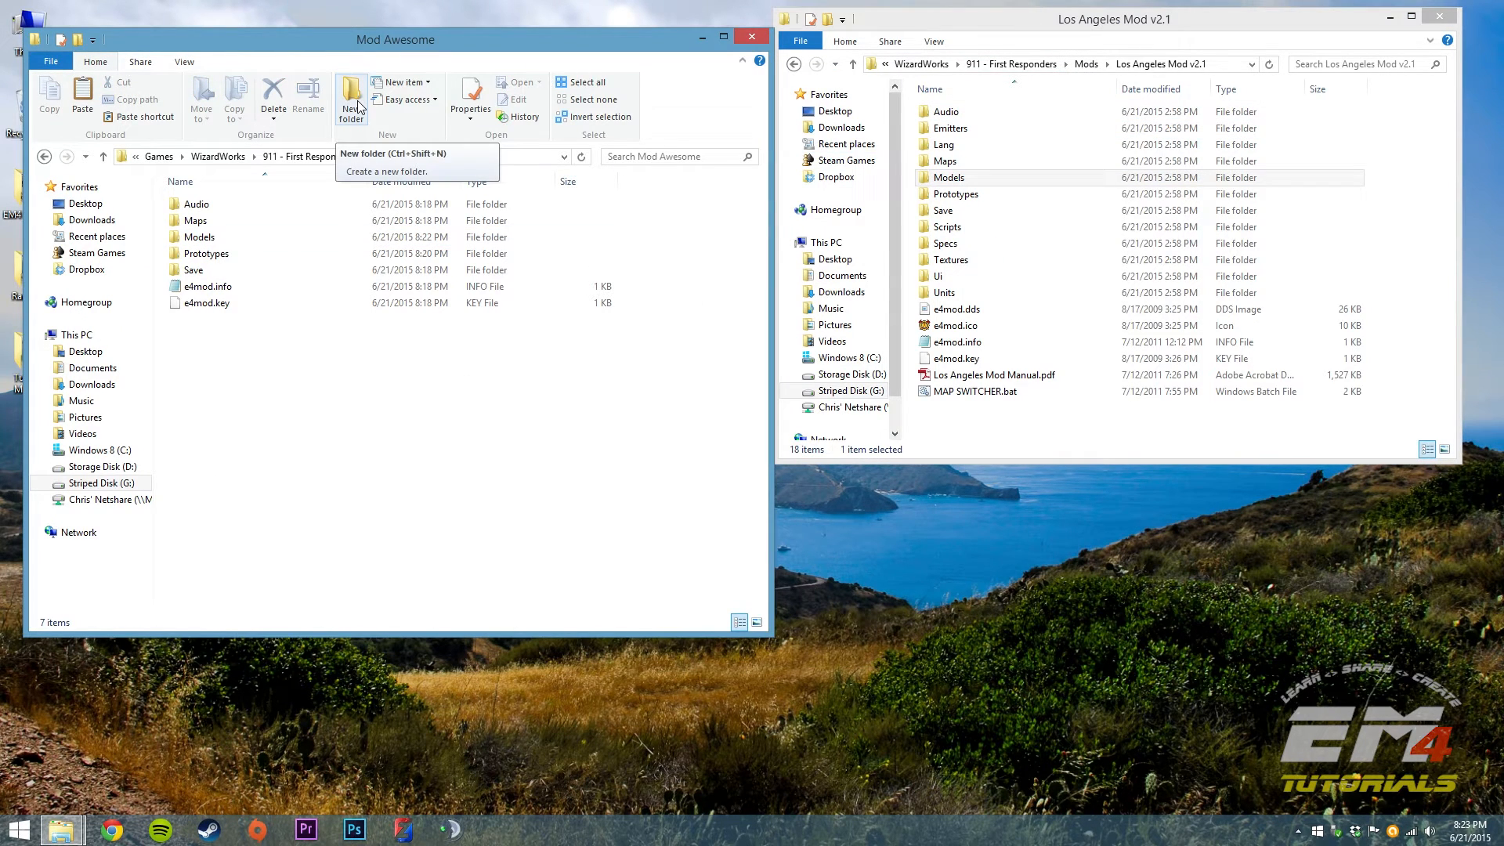
Step: Create two folders named "Specs" and "Units" in the Mod Awesome root folder
click(350, 100)
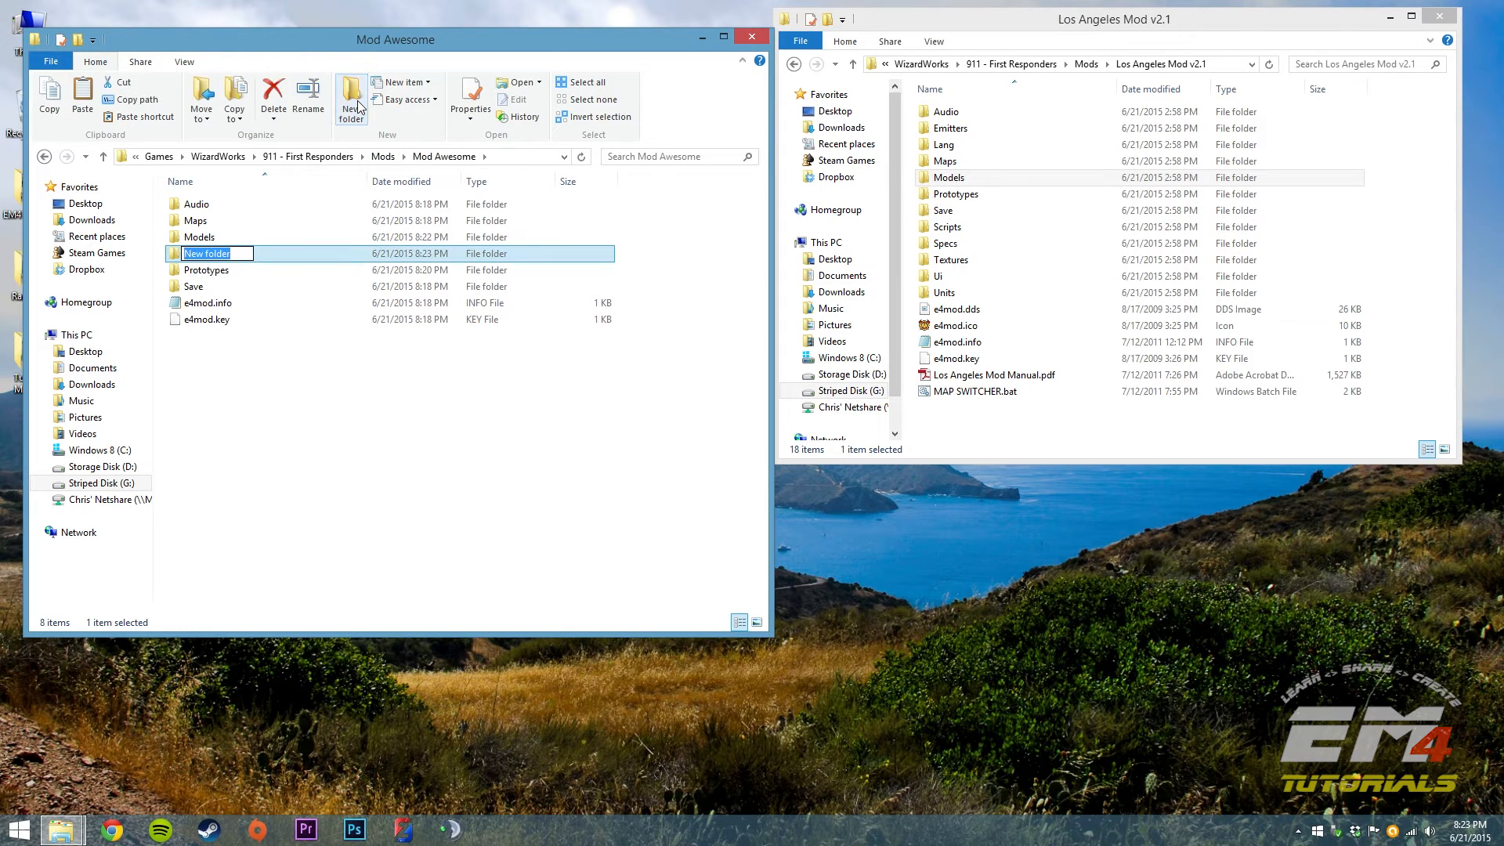
text(Specs)
key(Return)
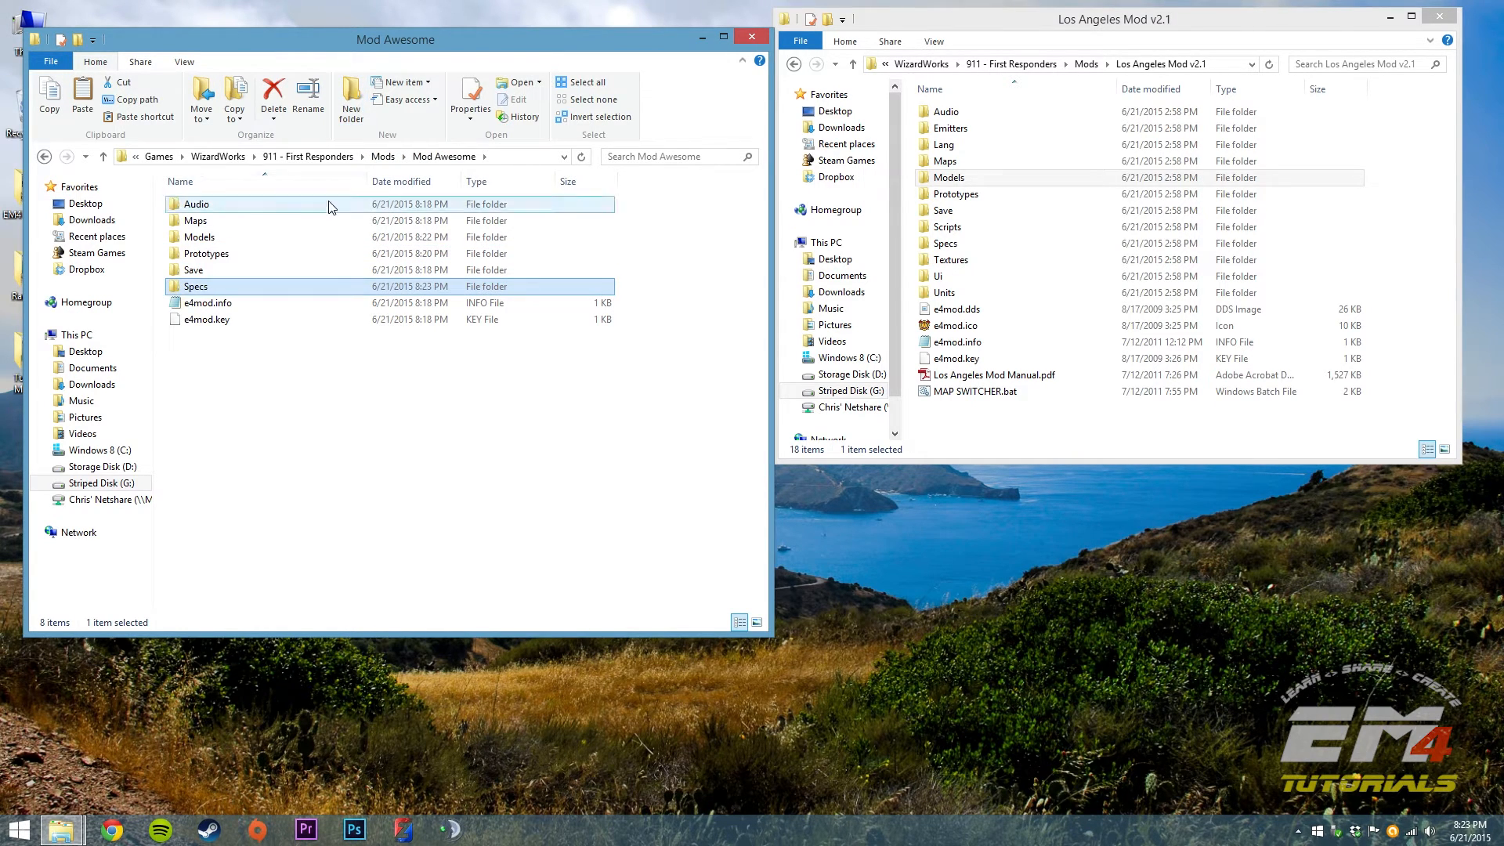
click(350, 100)
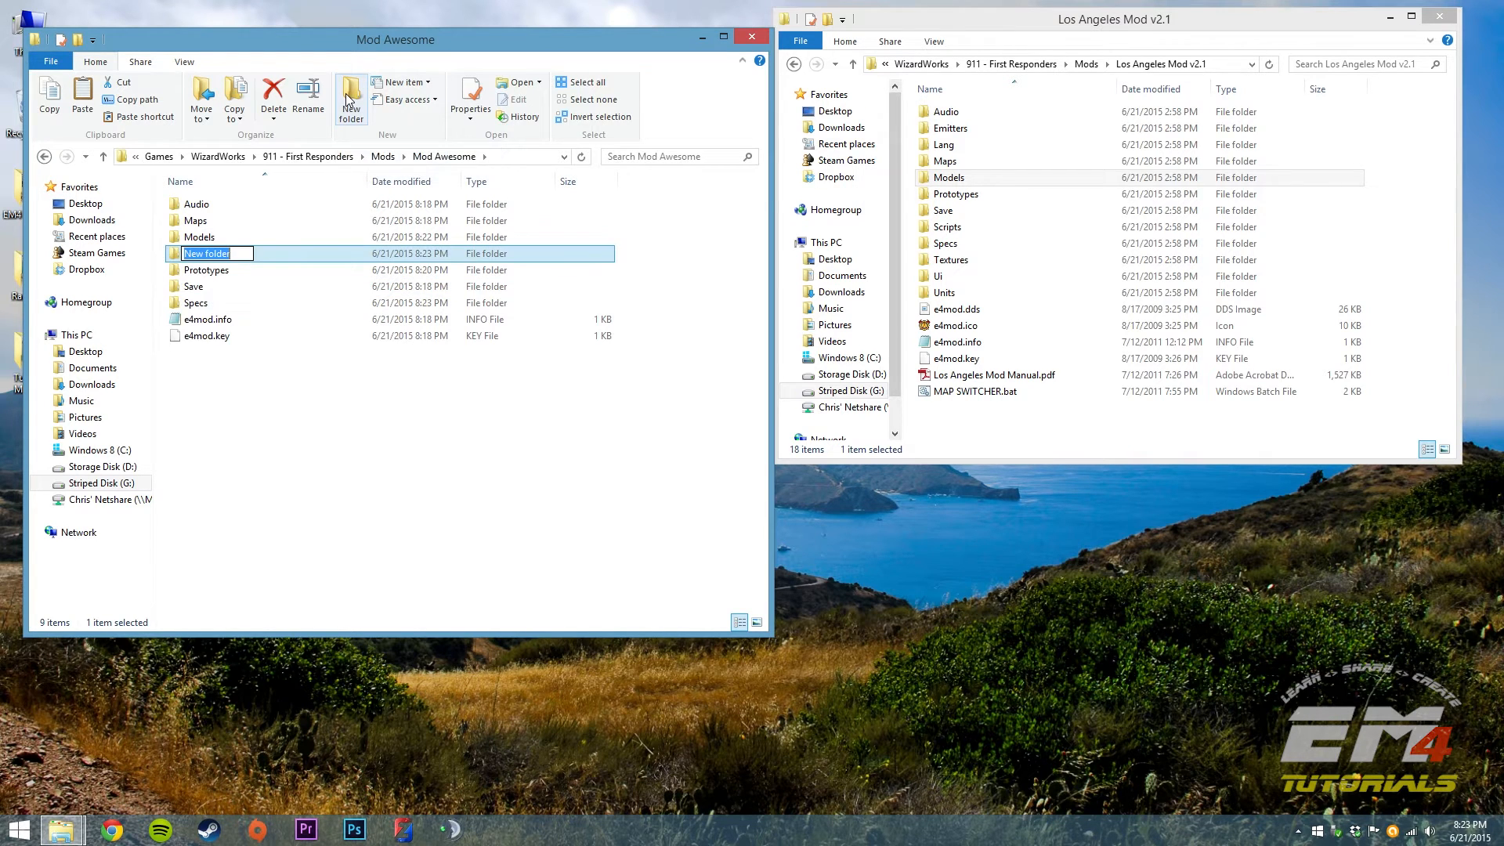
text(Units)
key(Return)
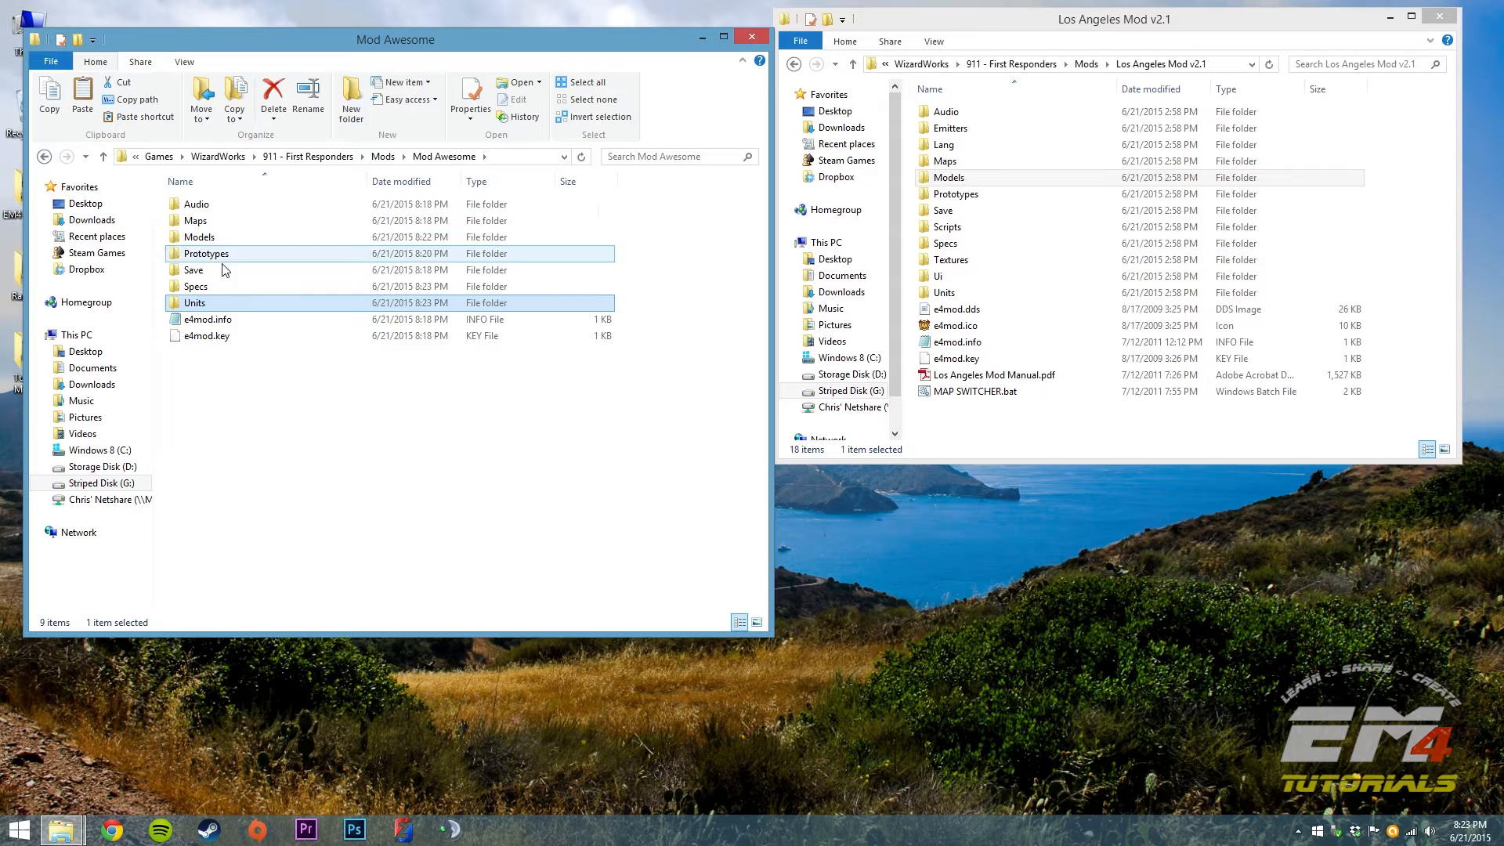
Step: Open the Units folder of both mods, then create and open a "Vehicles" folder inside Mod Awesome's Units
double_click(193, 303)
double_click(944, 292)
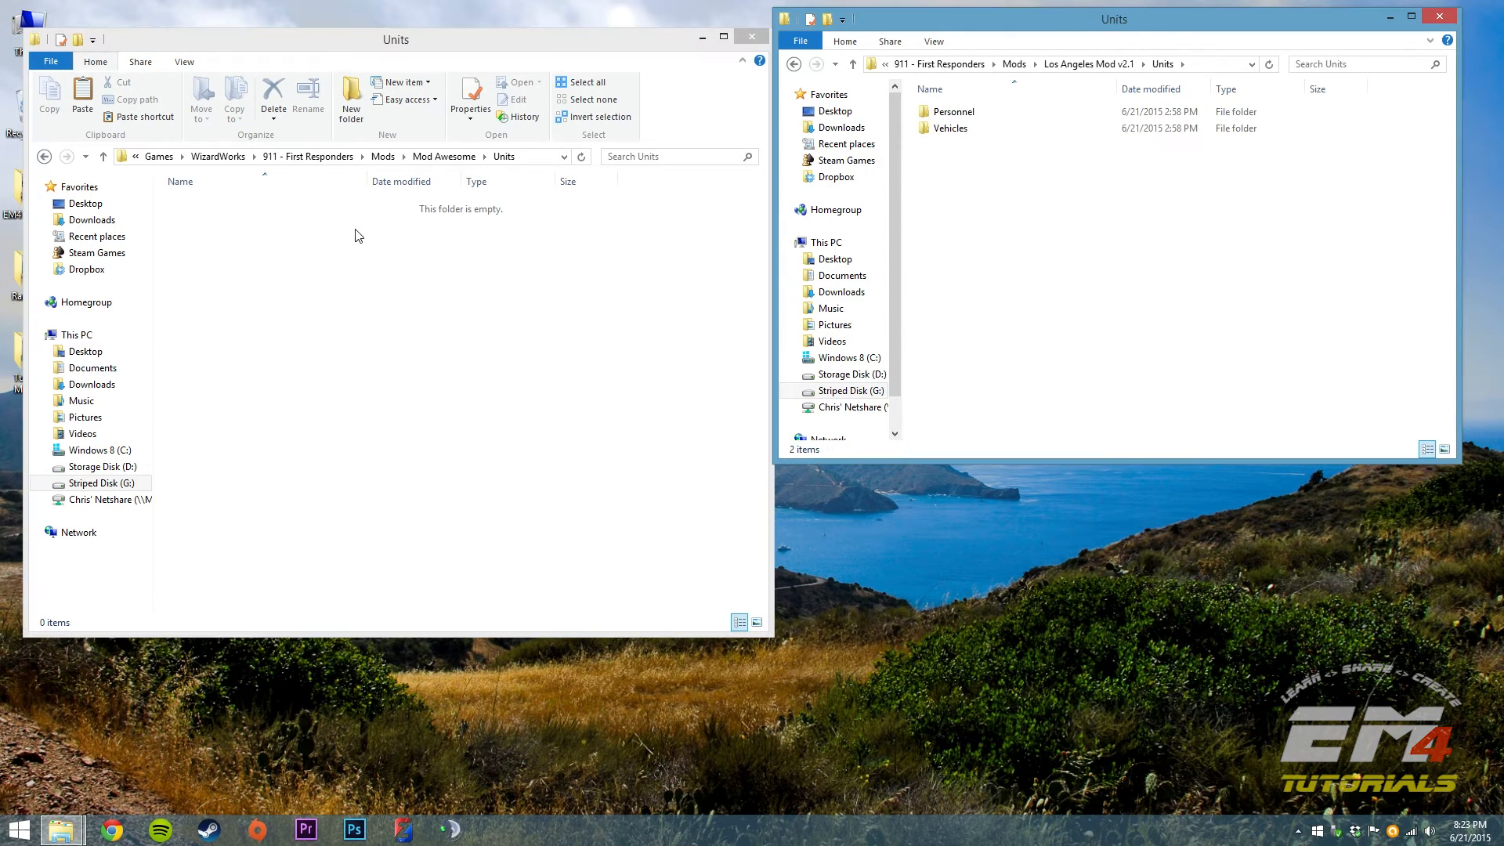
click(352, 100)
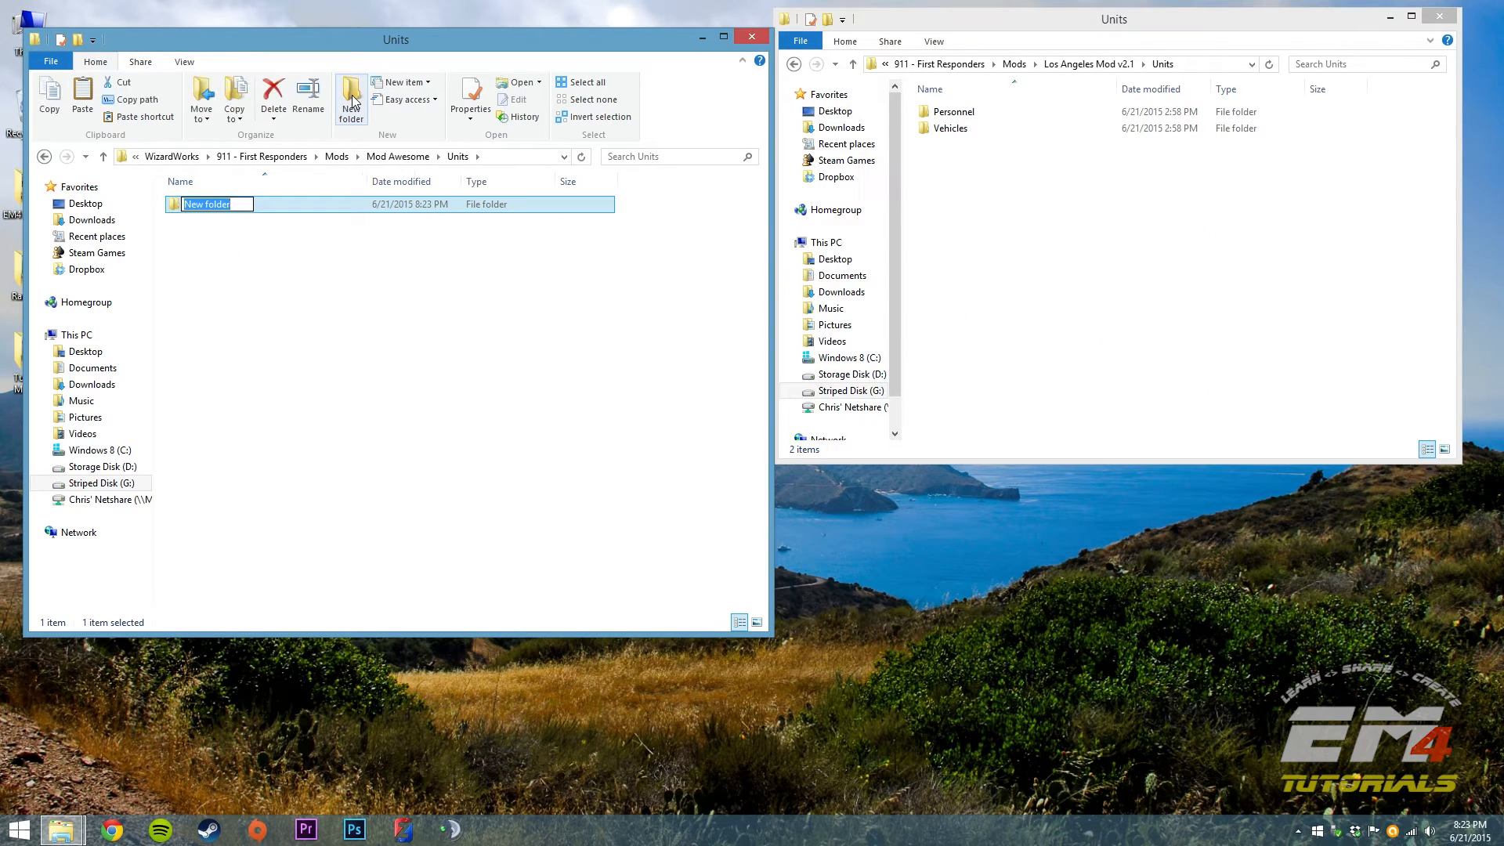
text(Vehicles)
key(Return)
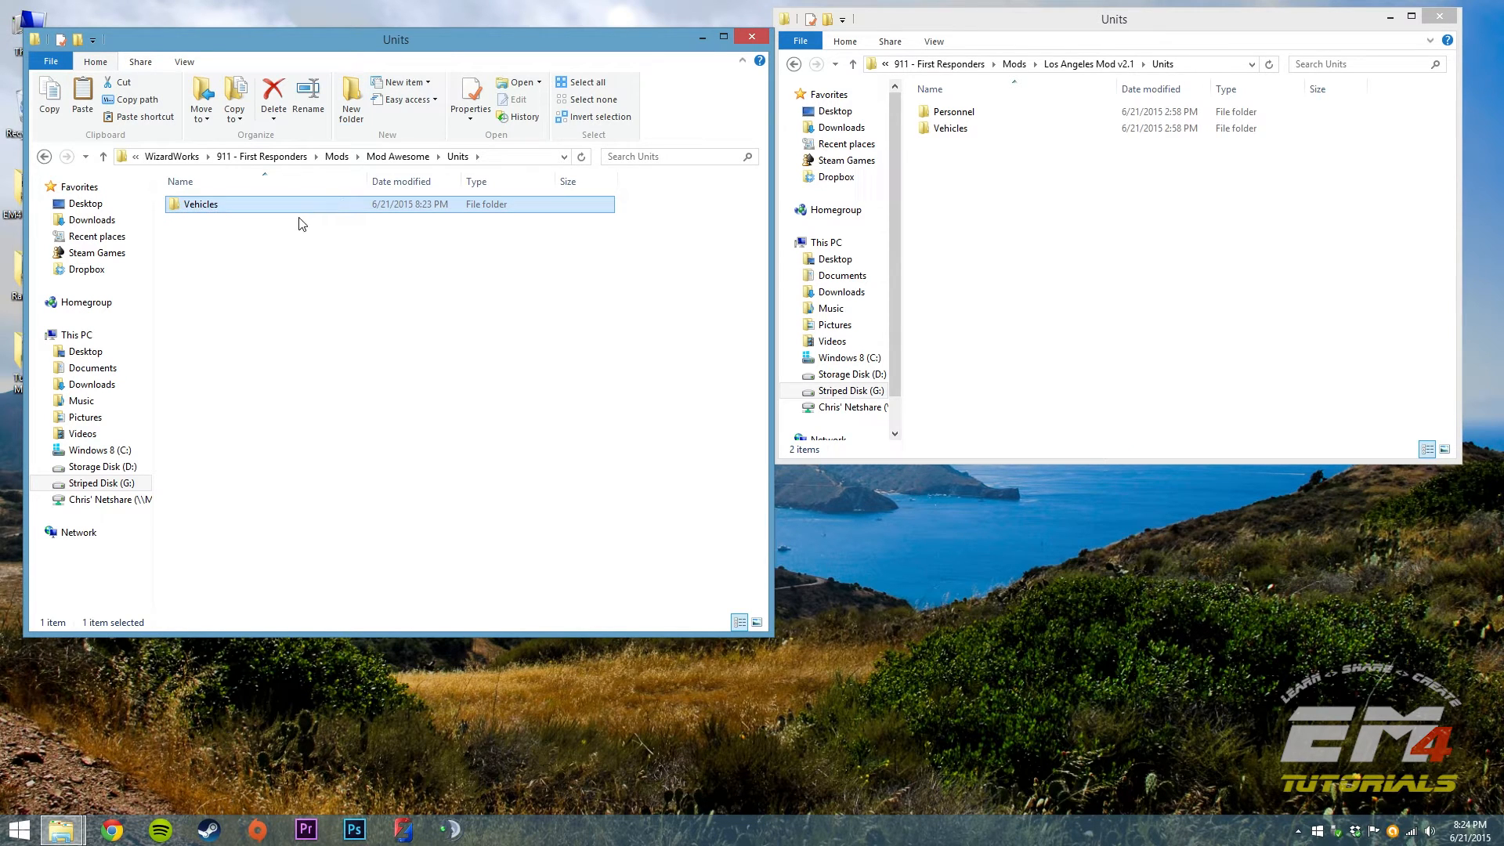
key(Return)
Step: Open the Los Angeles mod's Units\Vehicles for reference, and create and open an "Ambulance" folder in Mod Awesome's Units\Vehicles
click(950, 129)
double_click(950, 129)
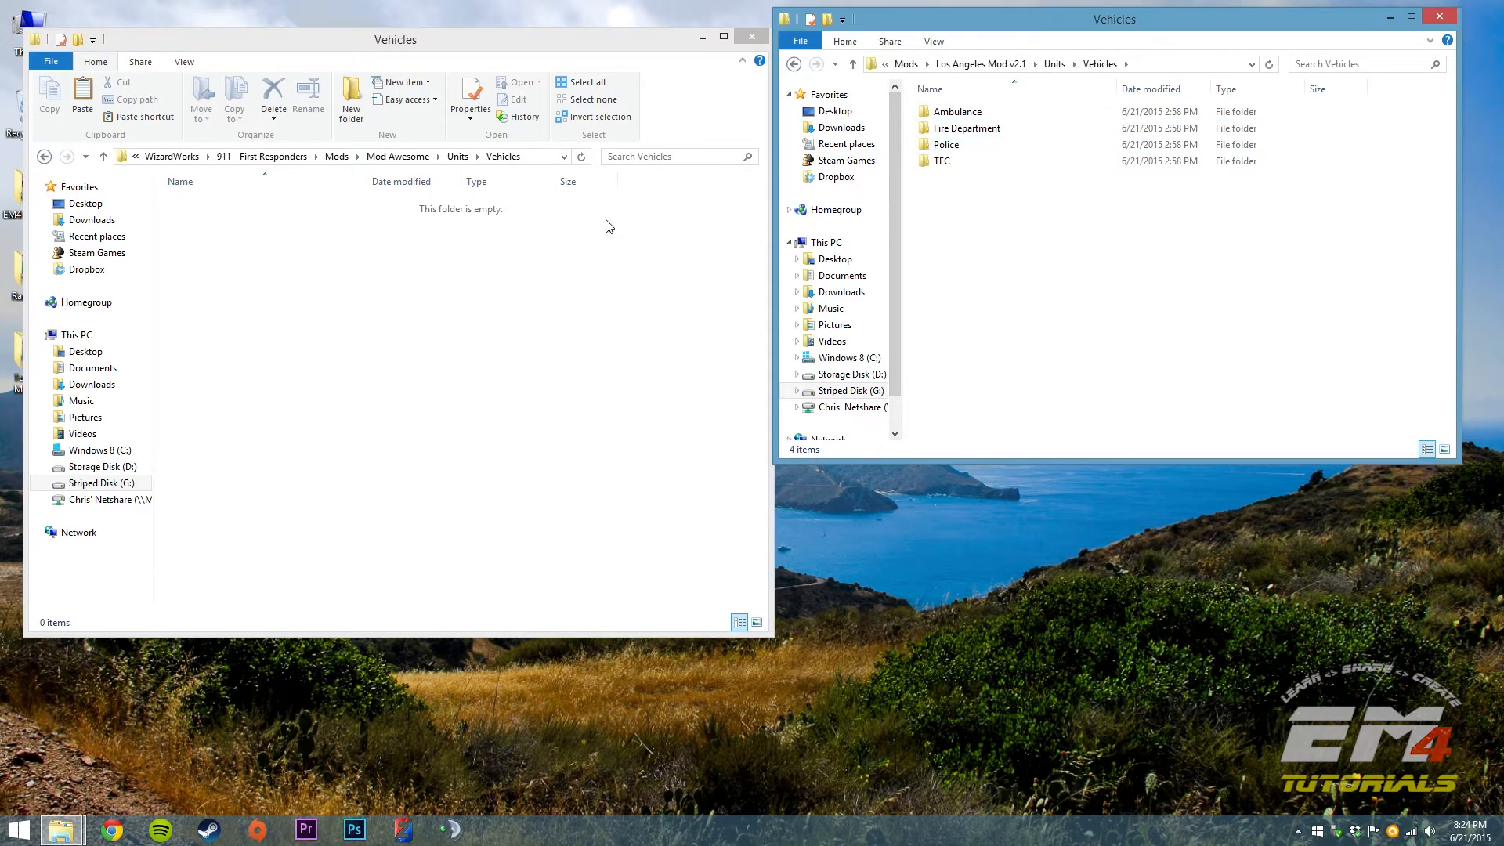
click(351, 106)
click(352, 100)
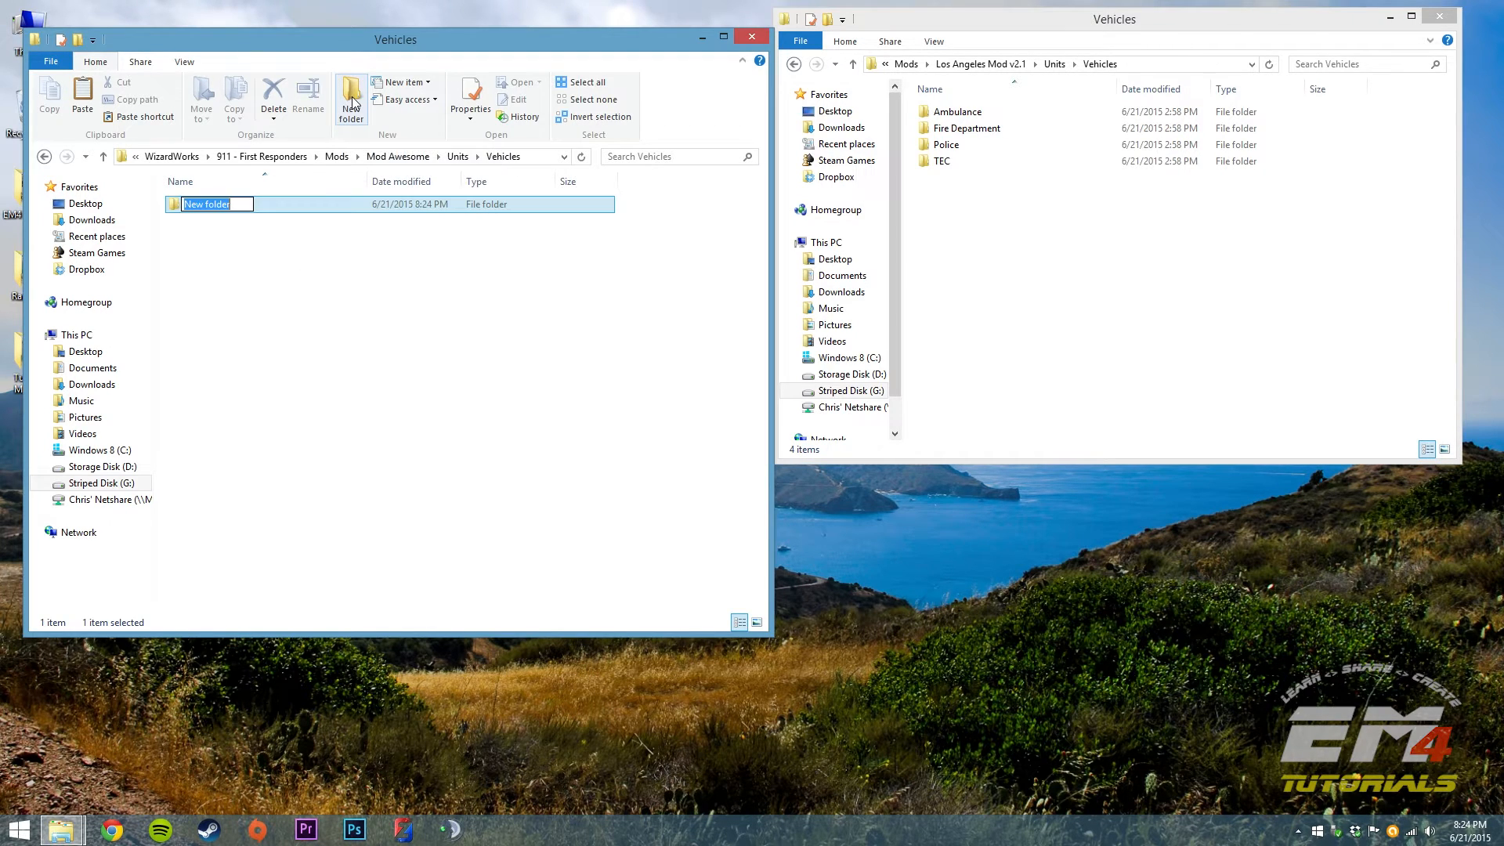
text(Ambual)
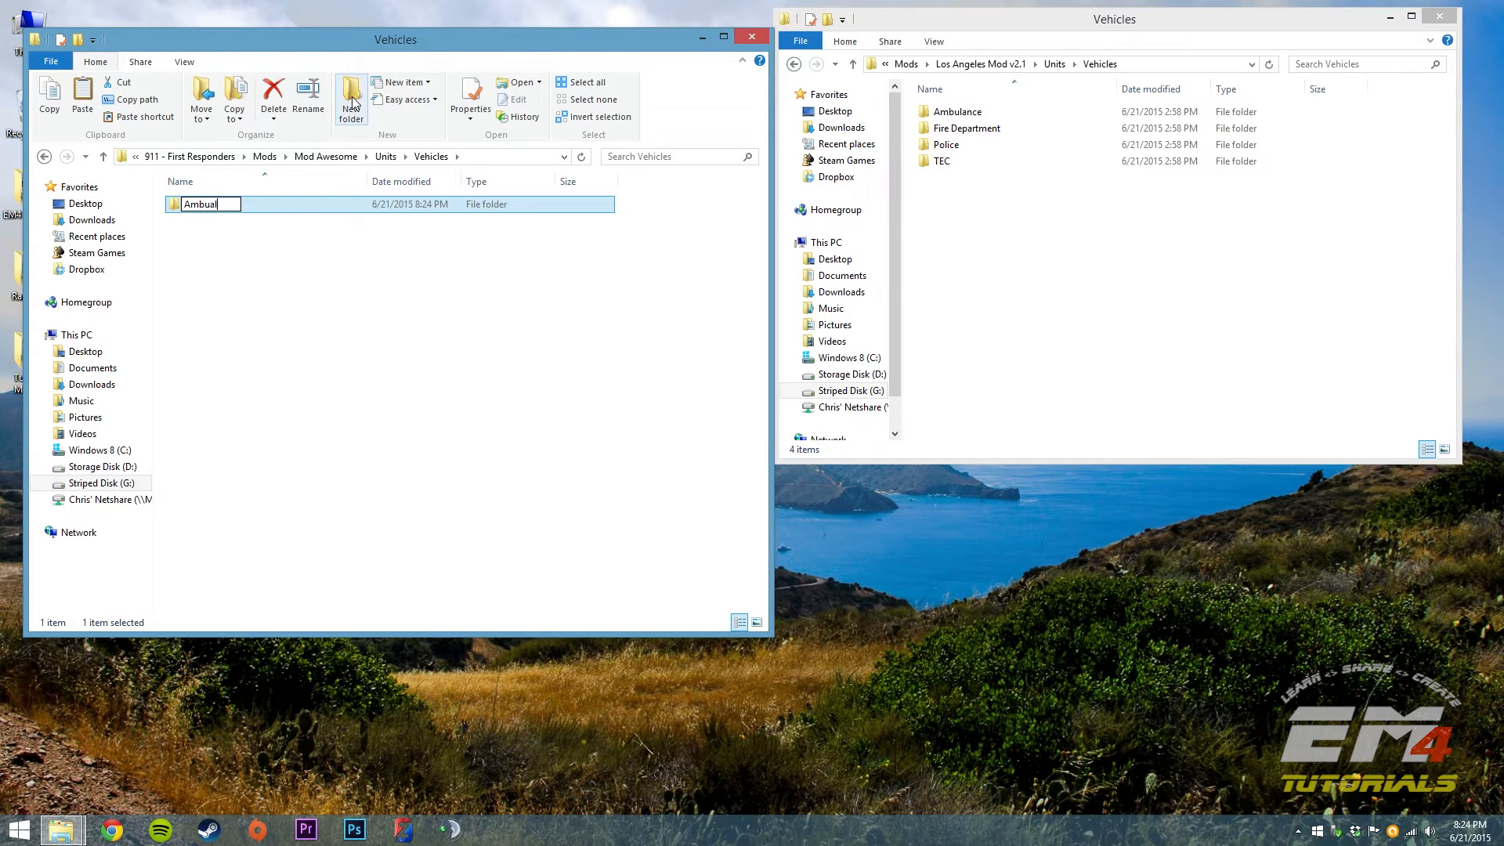
key(BackSpace)
key(BackSpace)
text(lance)
key(Return)
double_click(249, 213)
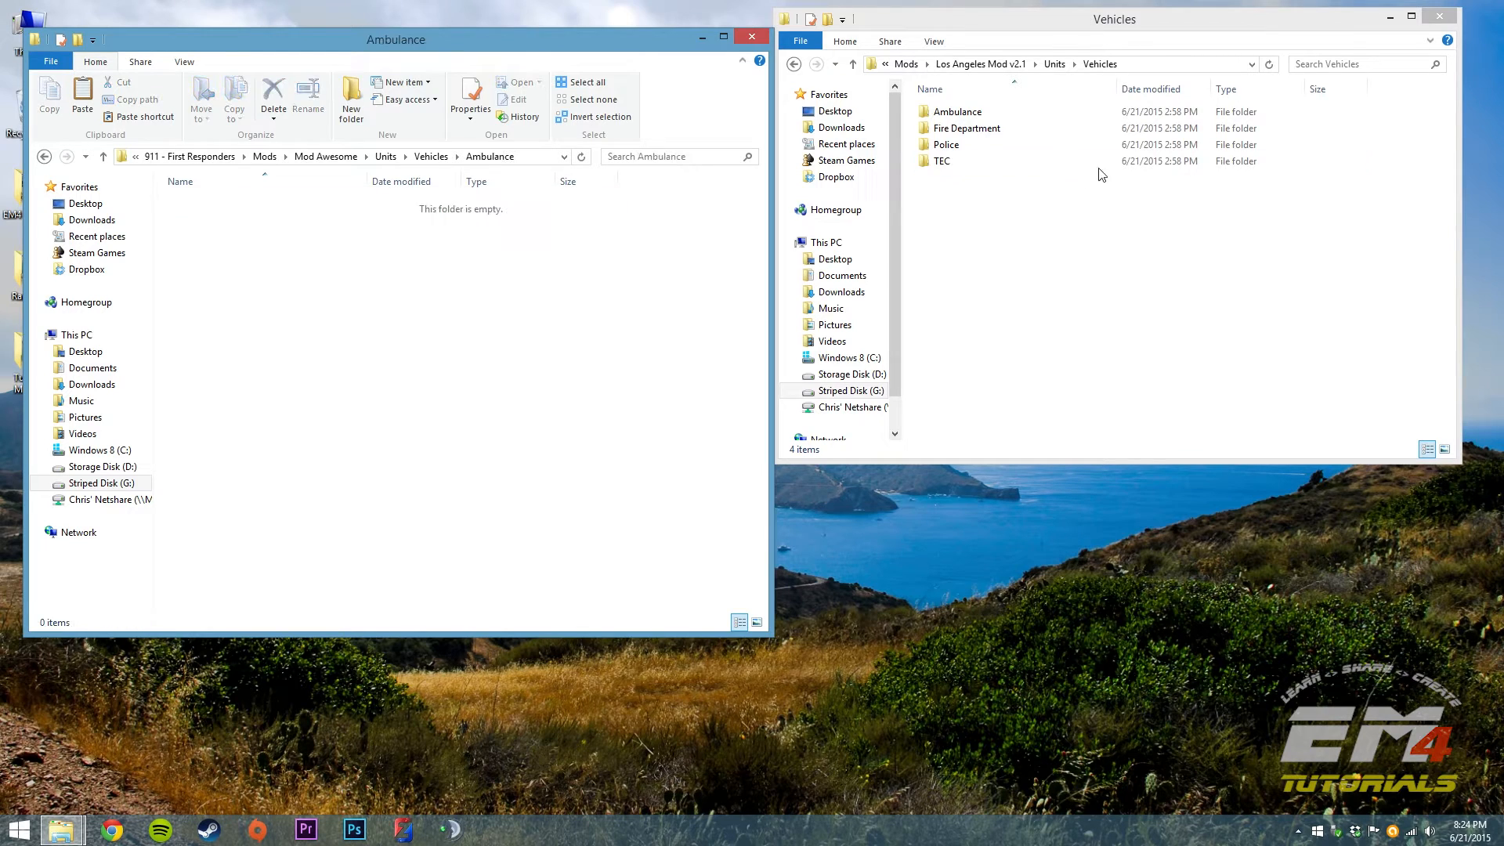
Step: Open the Los Angeles mod's Ambulance folder for reference and create a folder named "100nemsaambulance01" in Mod Awesome's Units\Vehicles\Ambulance
double_click(989, 115)
click(354, 100)
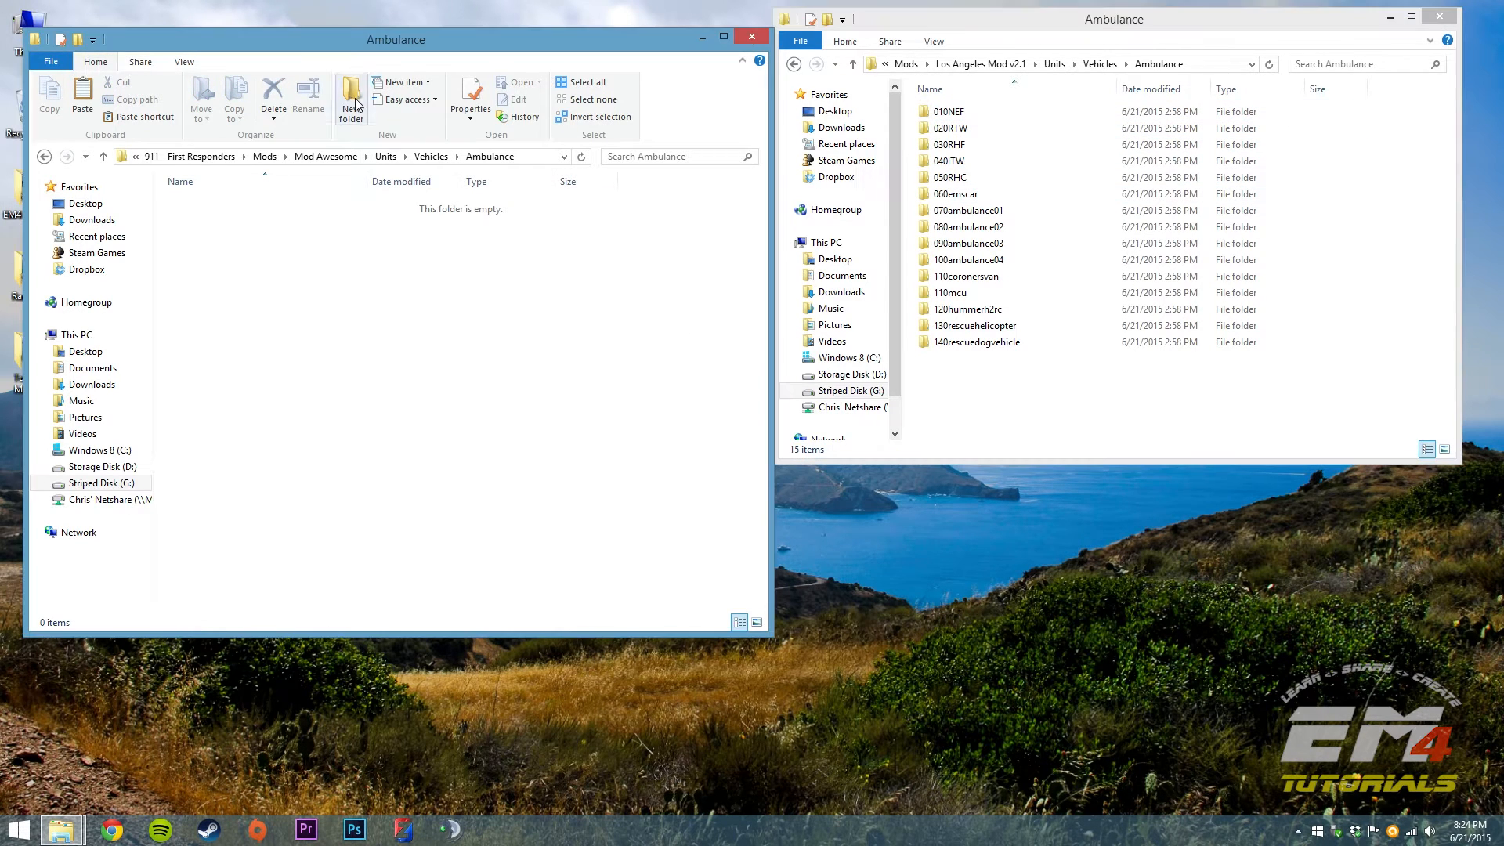
click(354, 101)
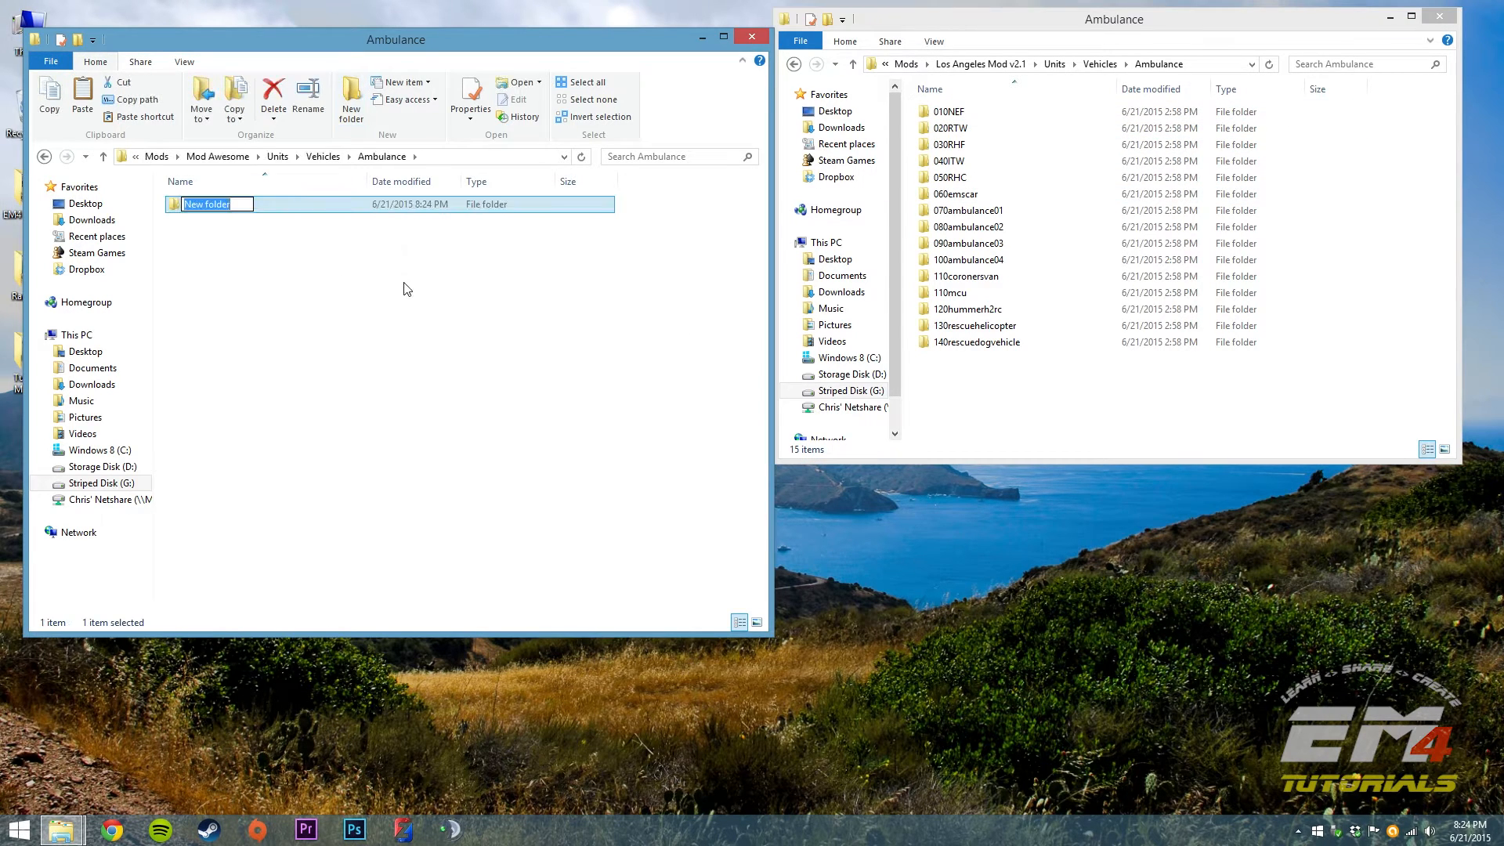
text(01)
key(BackSpace)
key(BackSpace)
text(100nemsaambulance01)
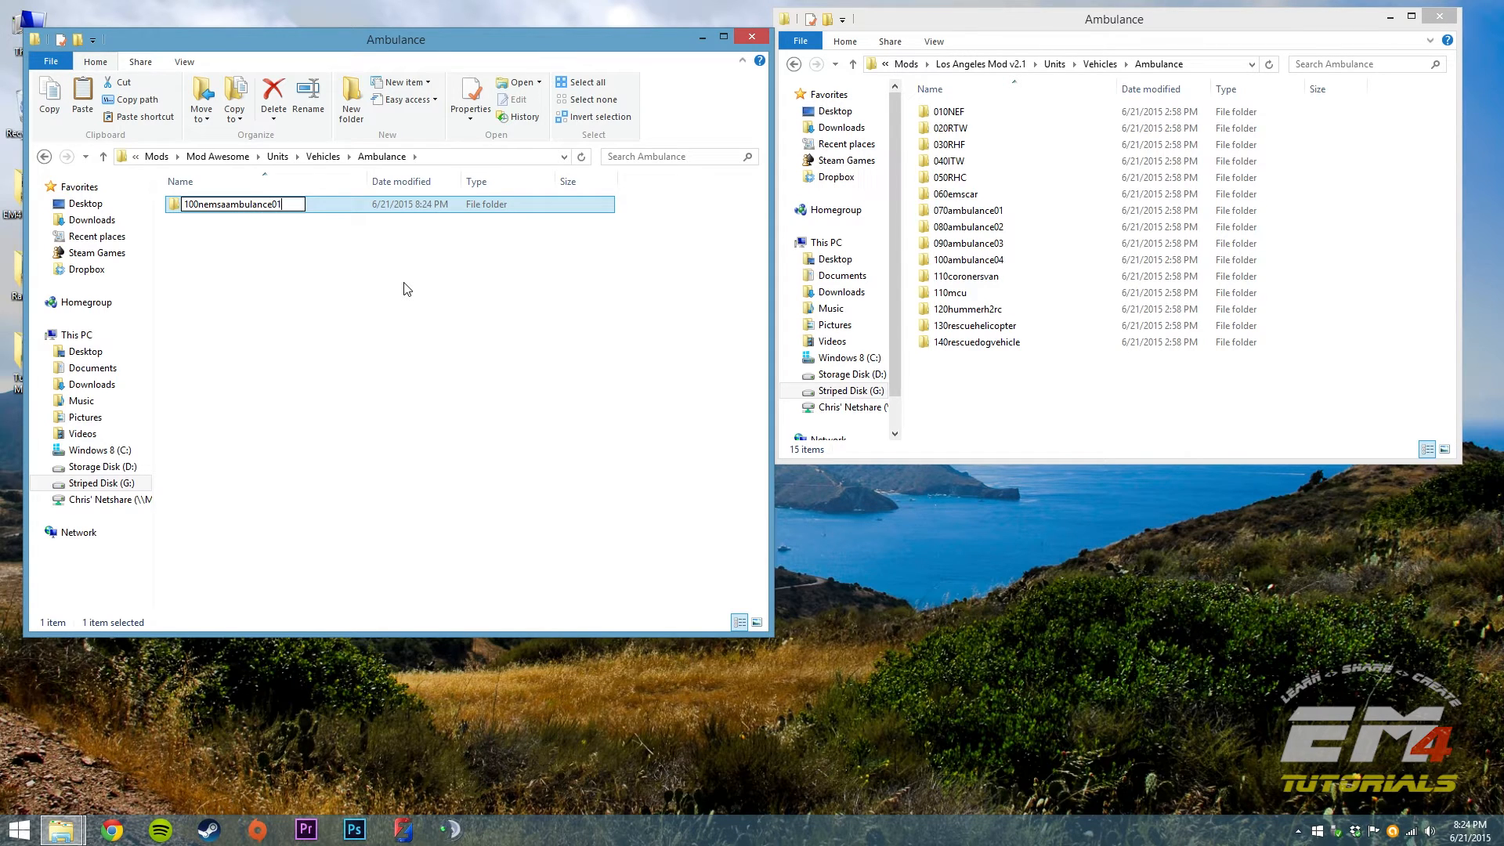
key(Return)
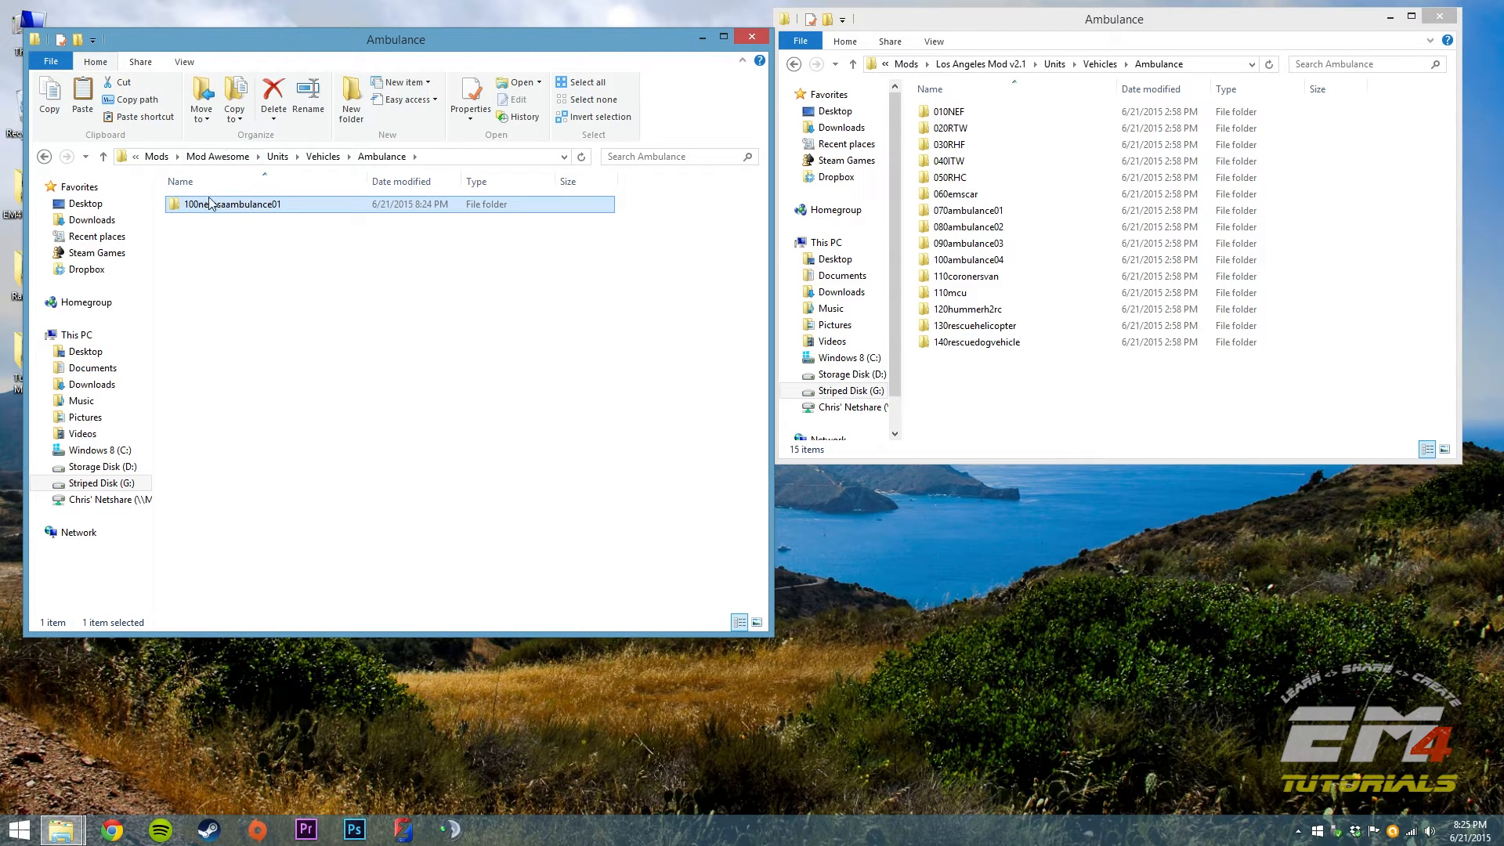
Step: Return both windows to their mod root folders and create a folder named "Lang" in the Mod Awesome root
click(239, 159)
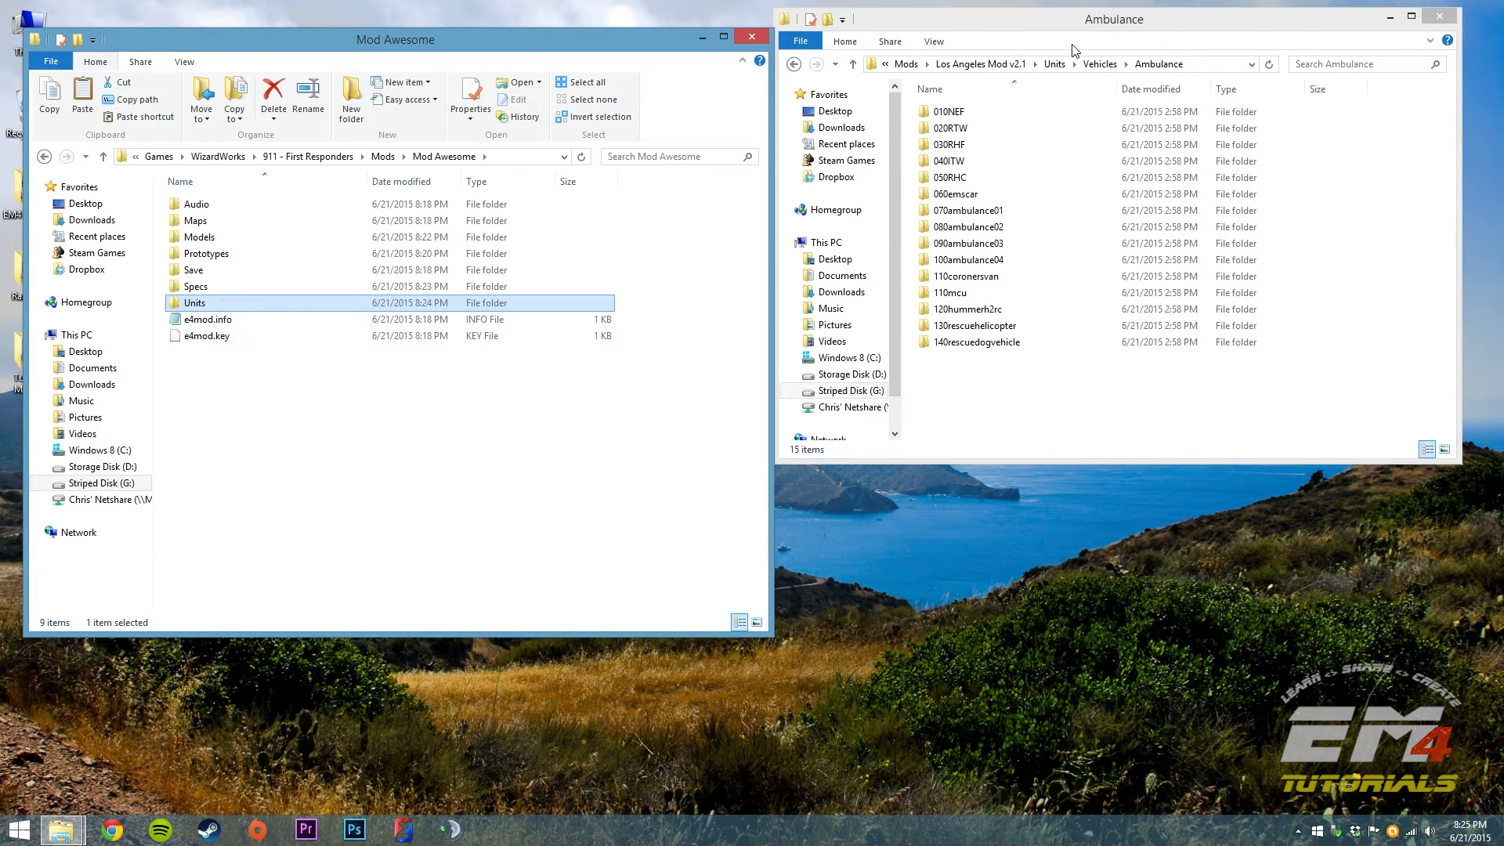
click(1019, 68)
click(340, 359)
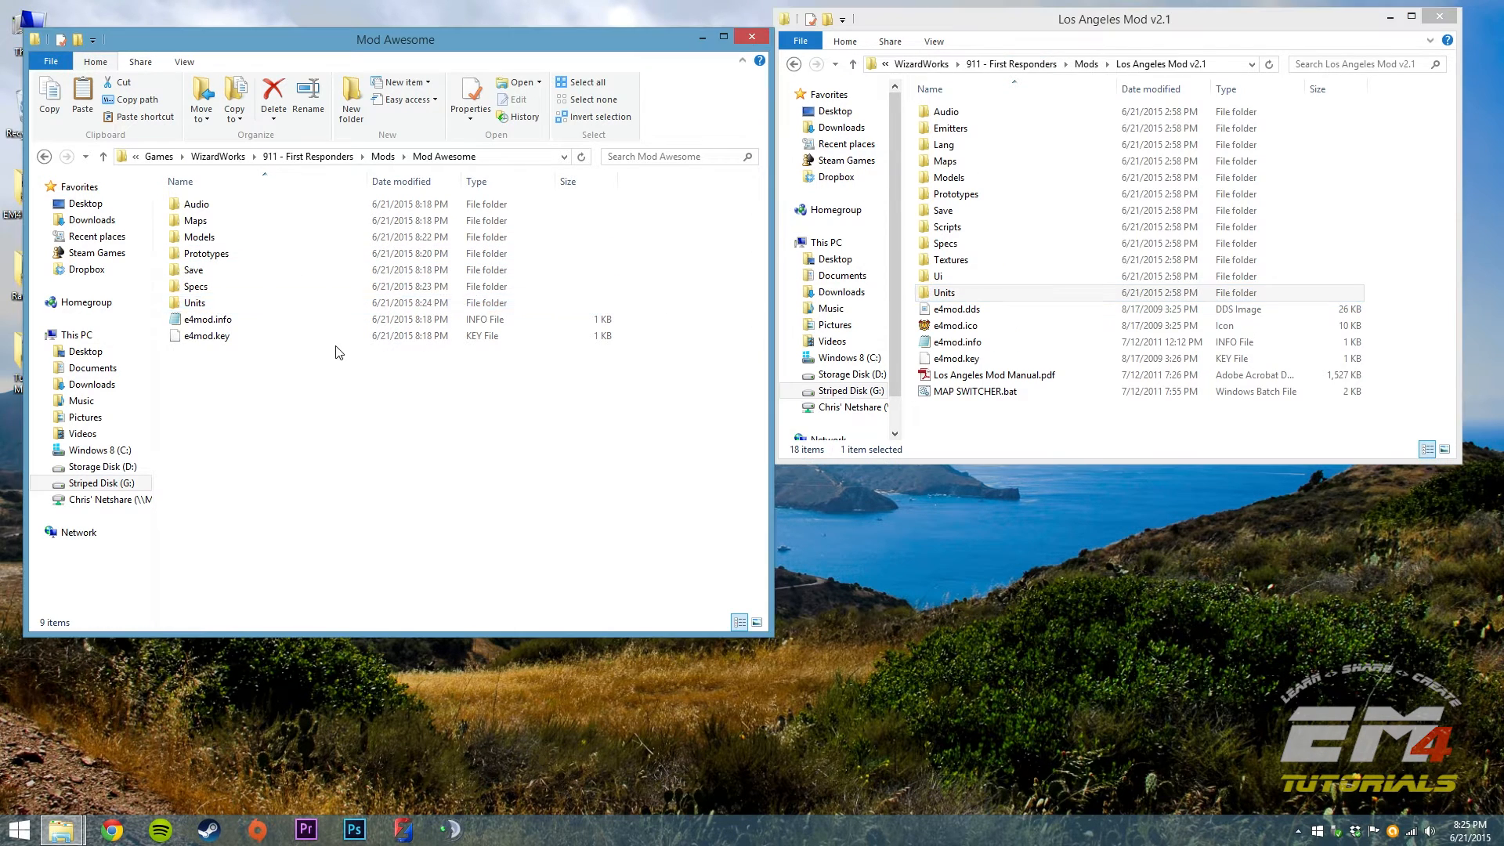
click(352, 100)
text(Lang)
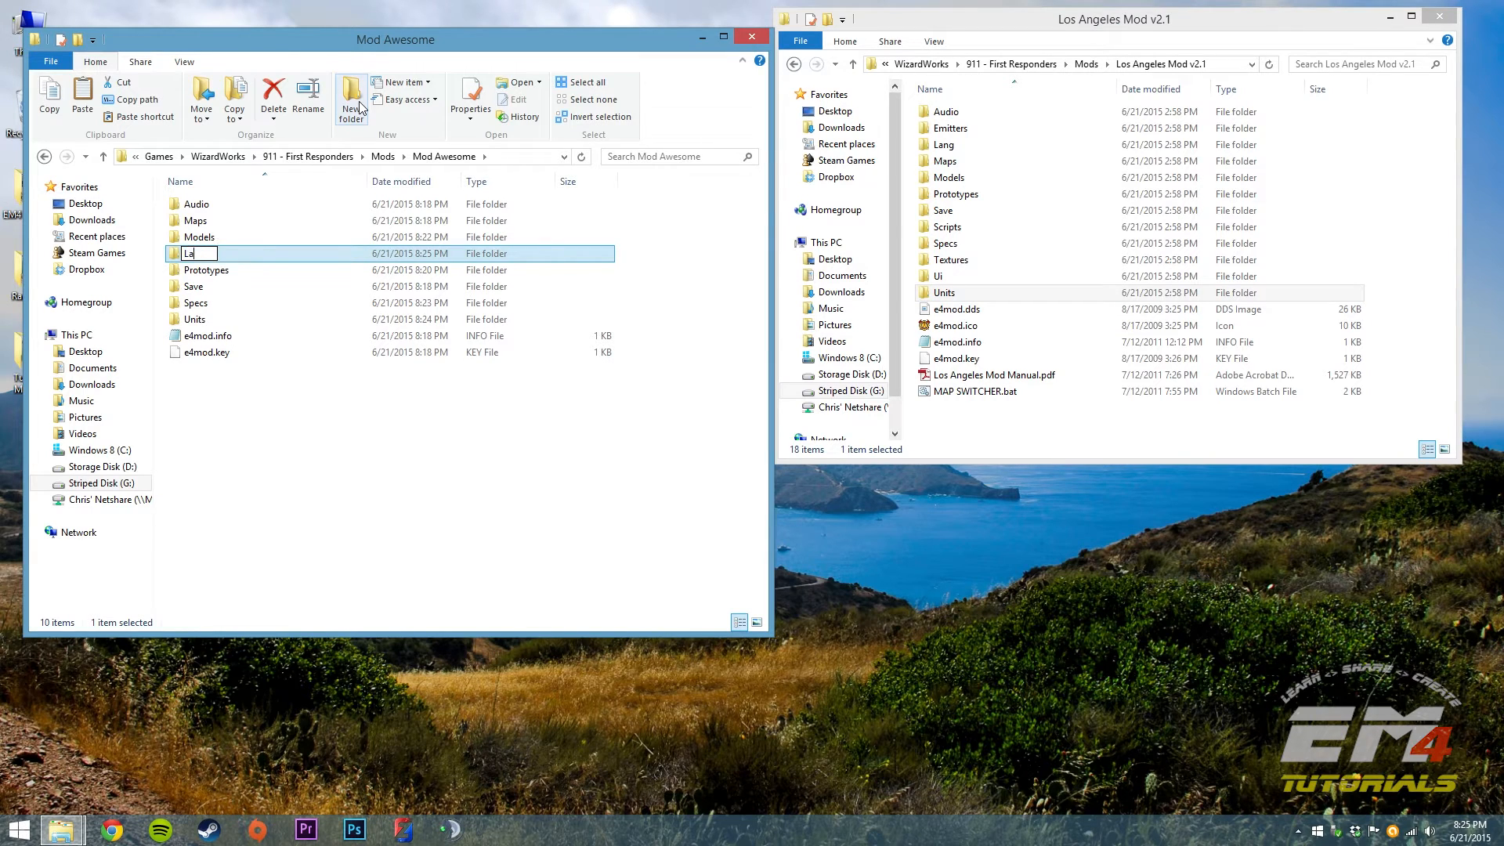
key(Return)
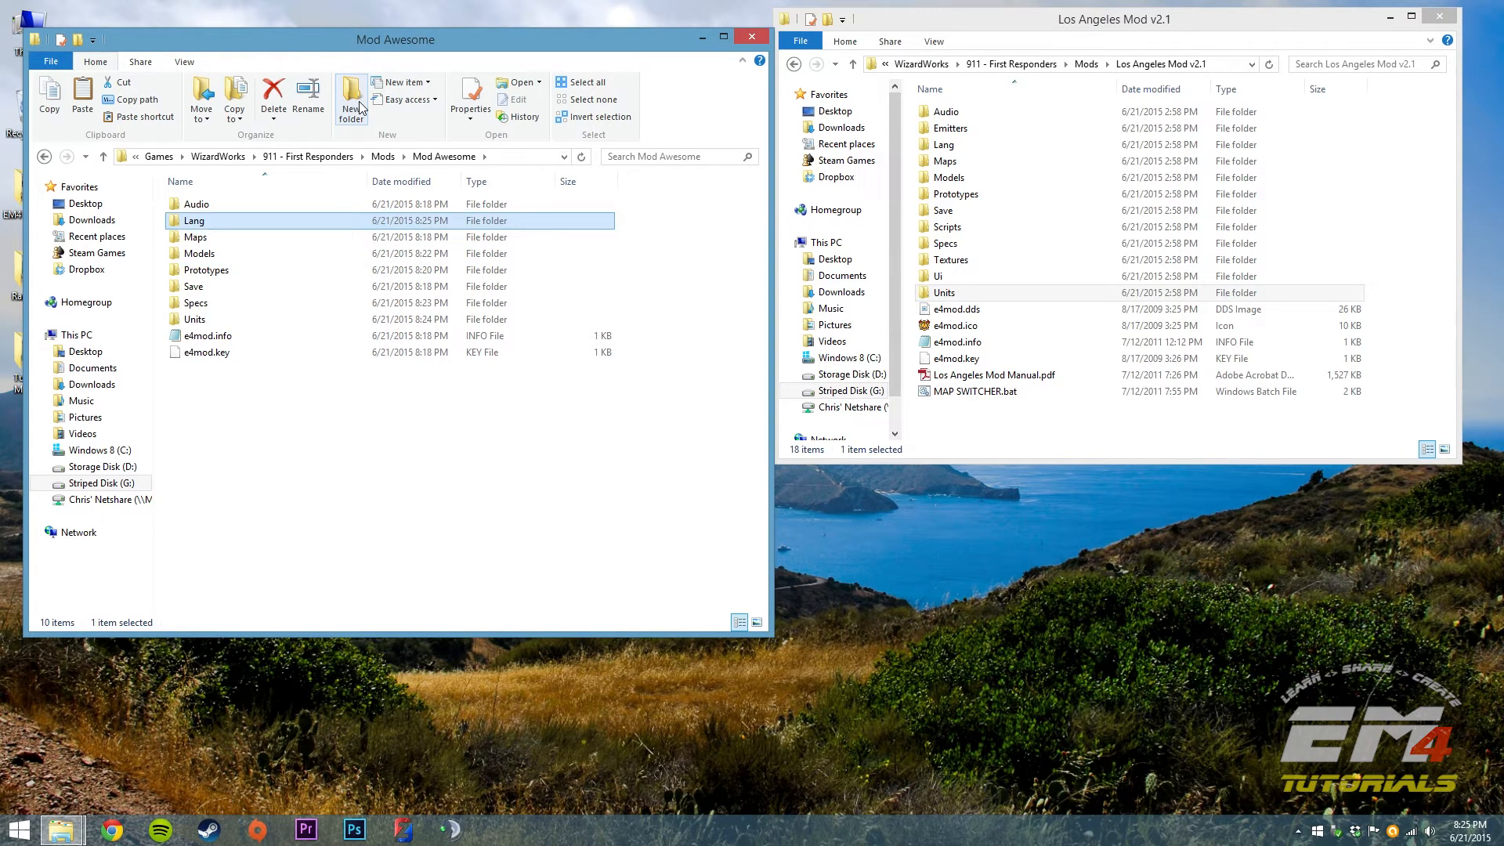
Step: Create a folder named "en" inside Mod Awesome's Lang folder and go back to the mod root
key(Return)
click(352, 100)
text(en)
key(Return)
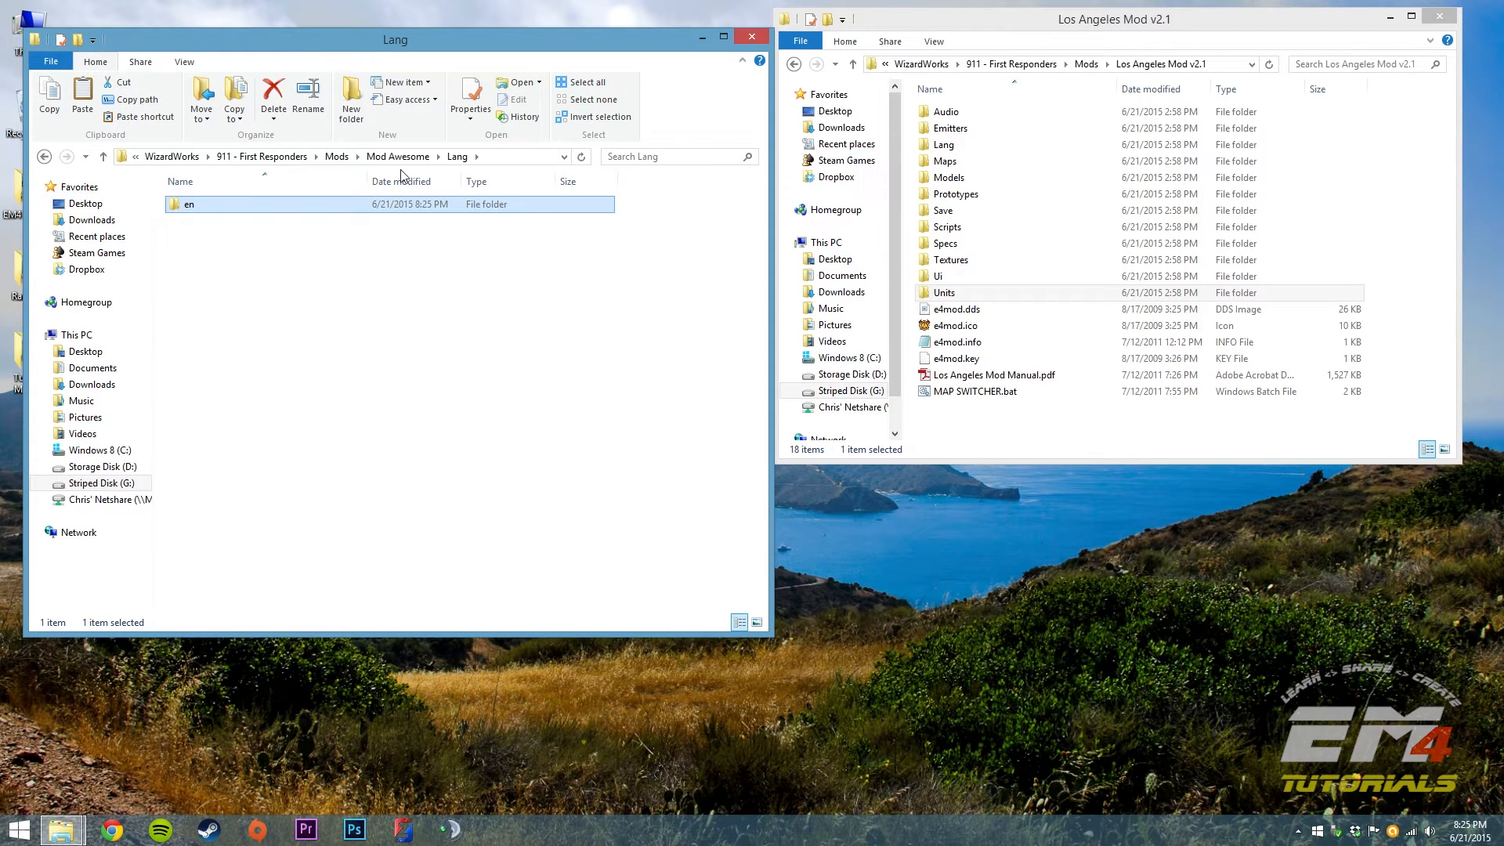
click(45, 156)
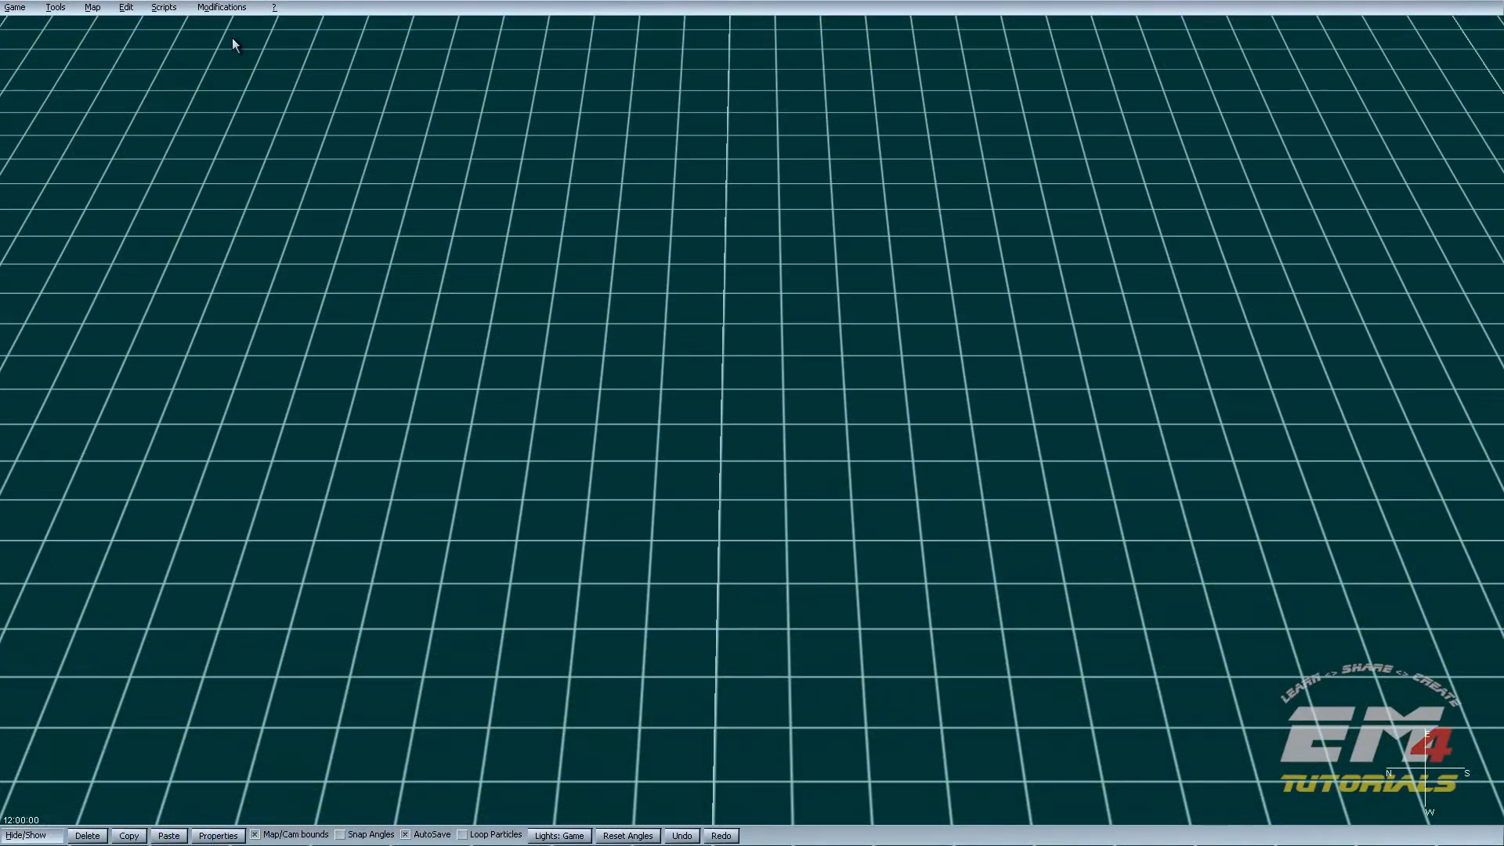
Step: In the EM4 editor, load the Mod Awesome modification and open NEMSA Ambulance 1 from the 01 Ambulance vehicle group for editing
click(228, 8)
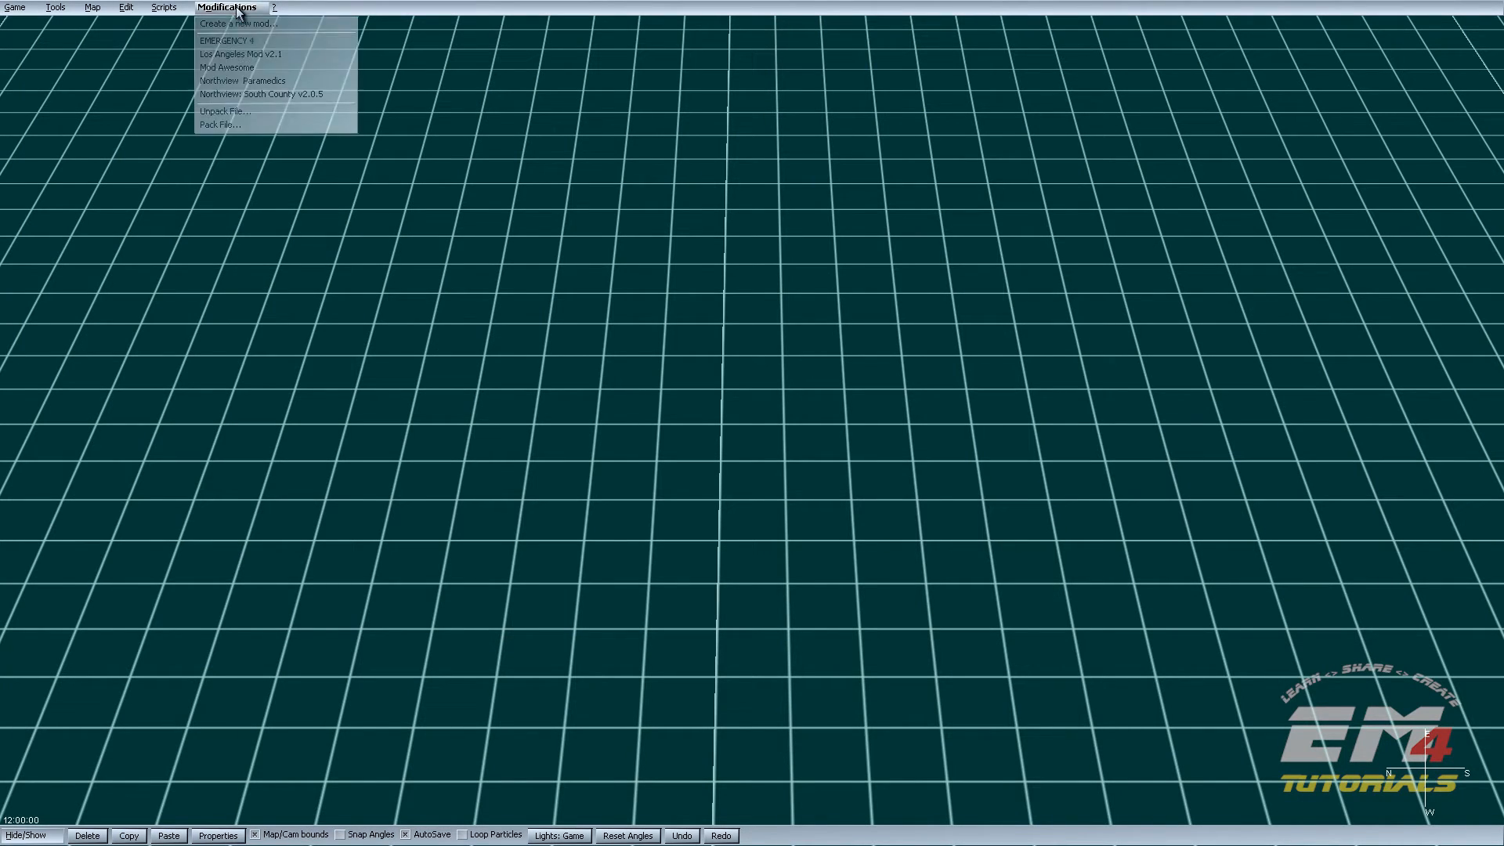
click(254, 81)
click(664, 438)
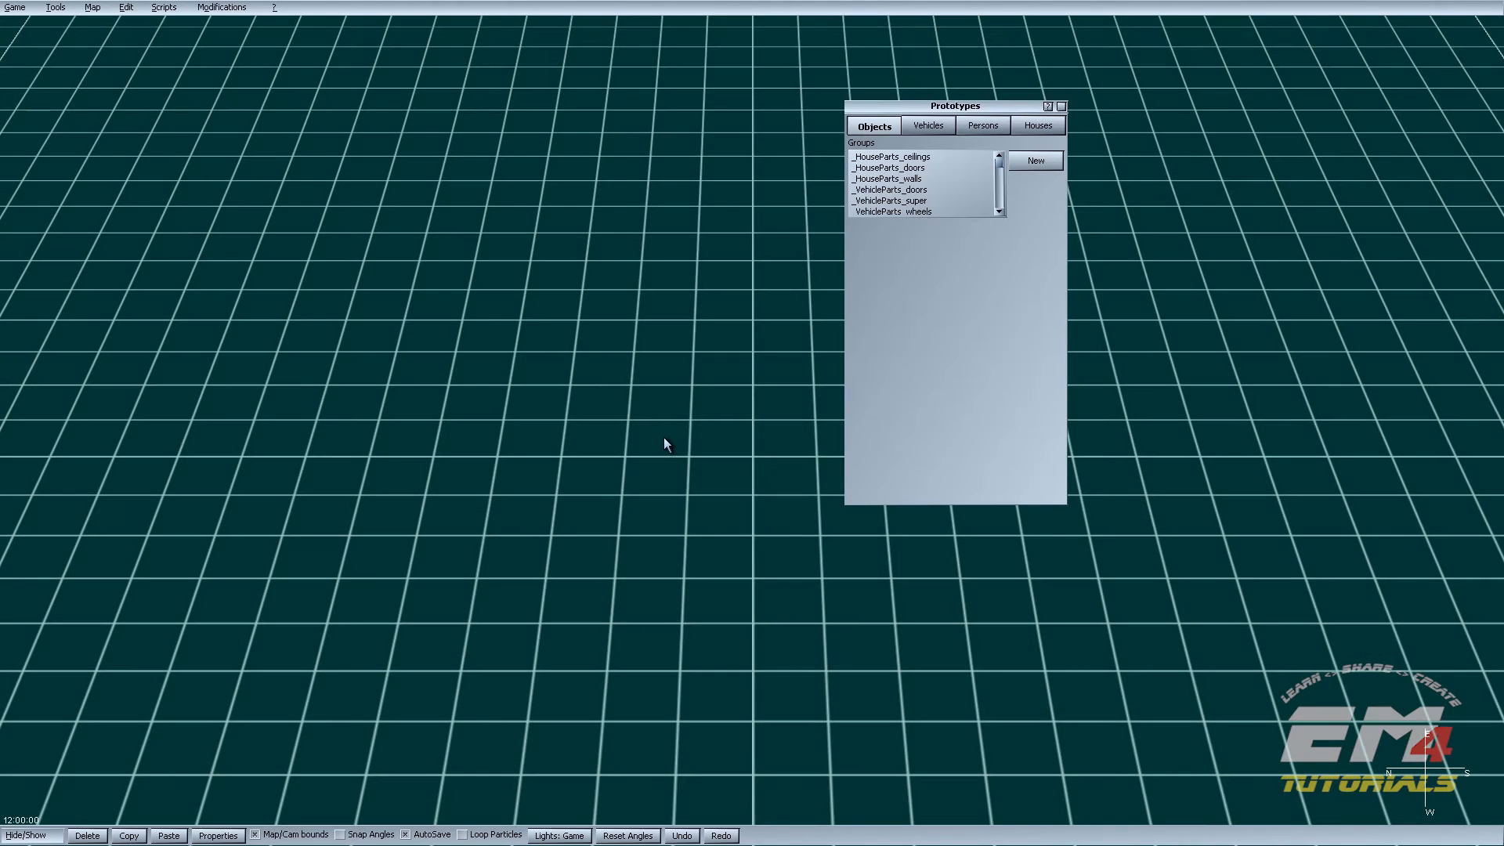
click(914, 132)
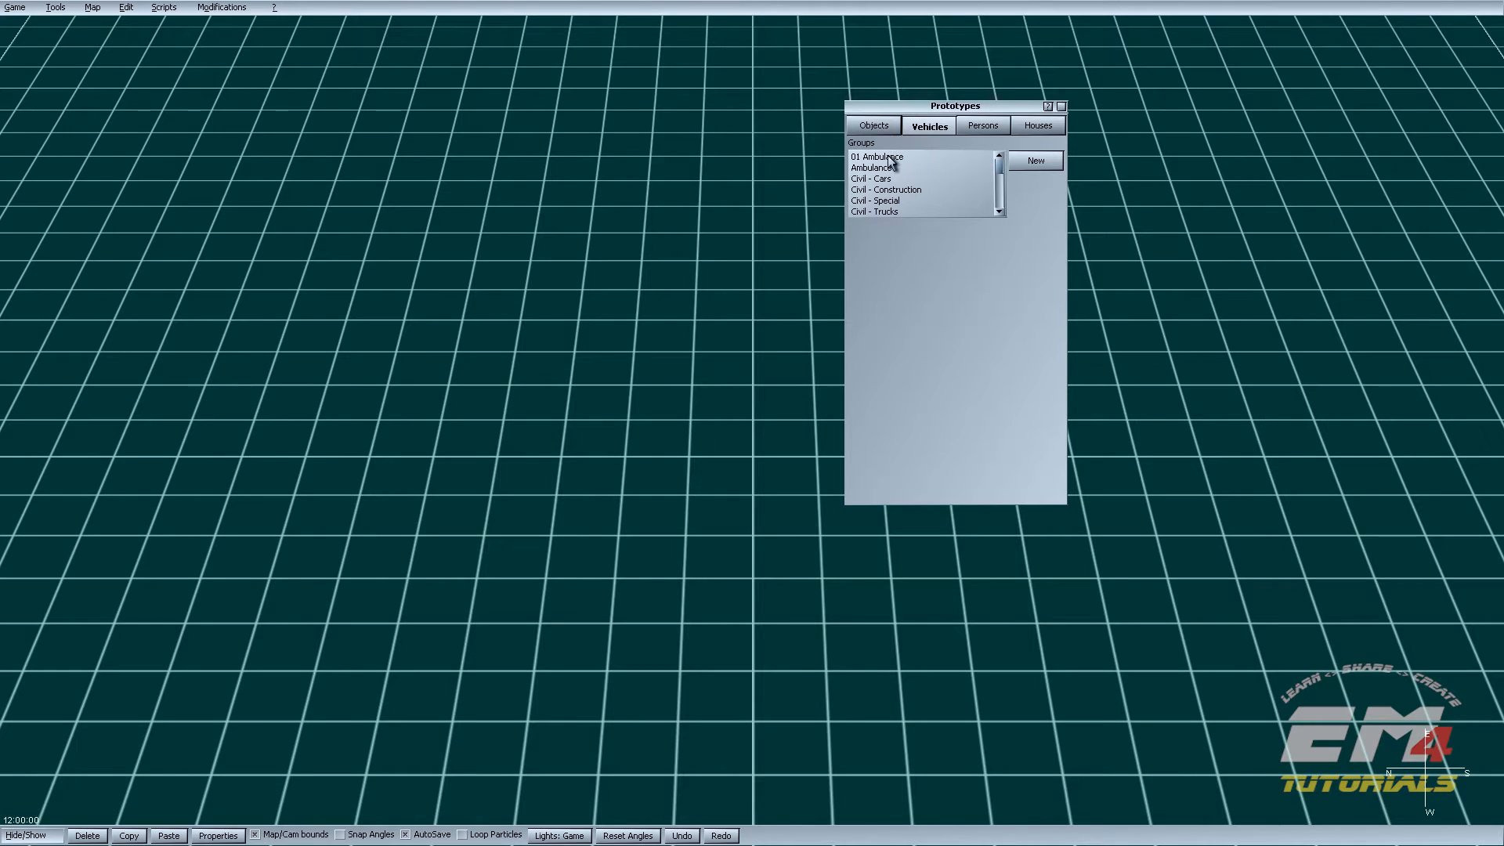
click(890, 157)
click(890, 247)
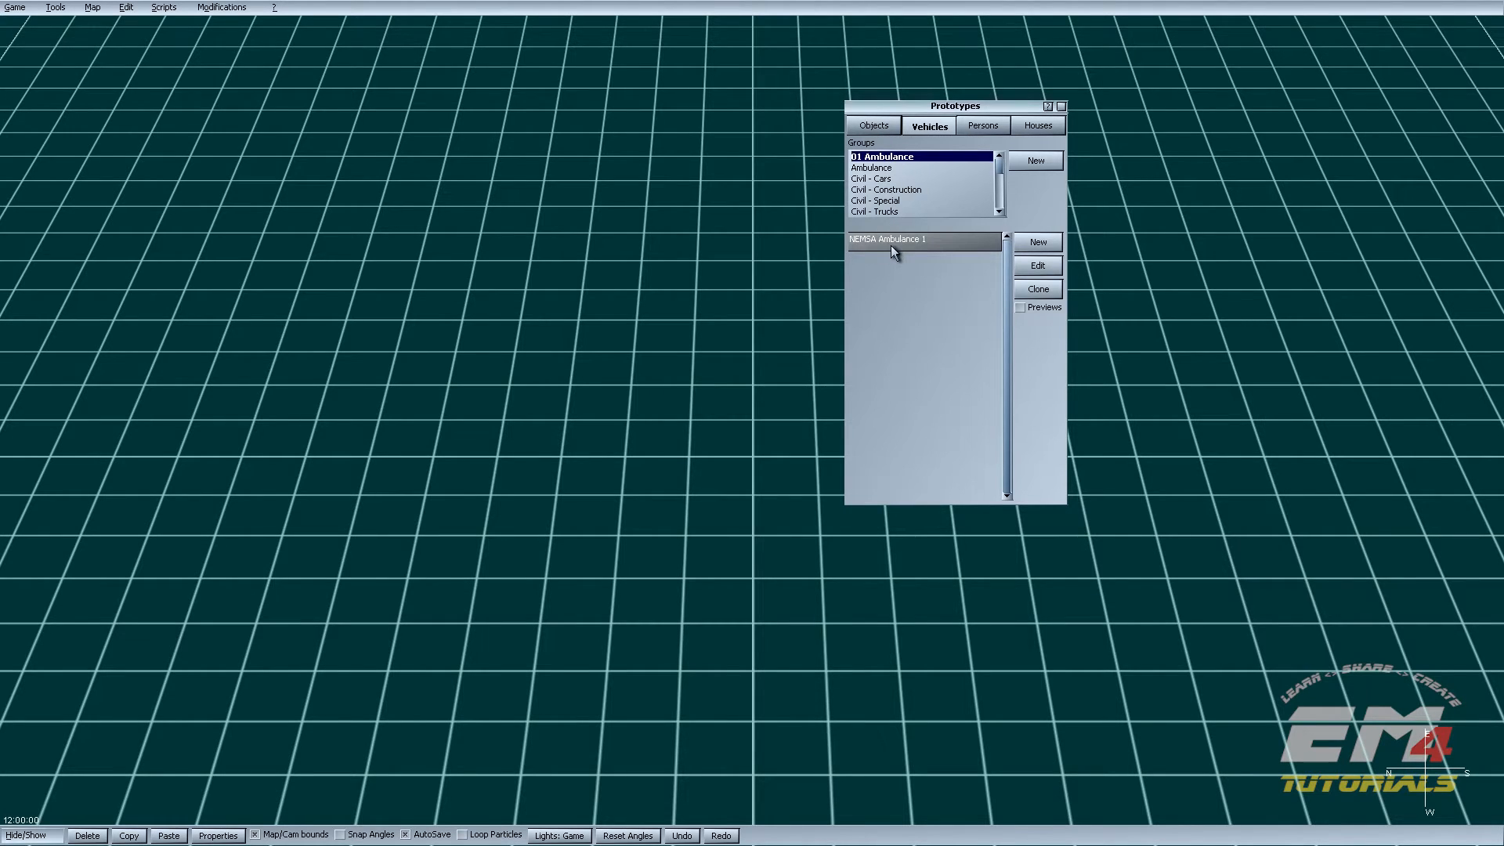
click(1031, 271)
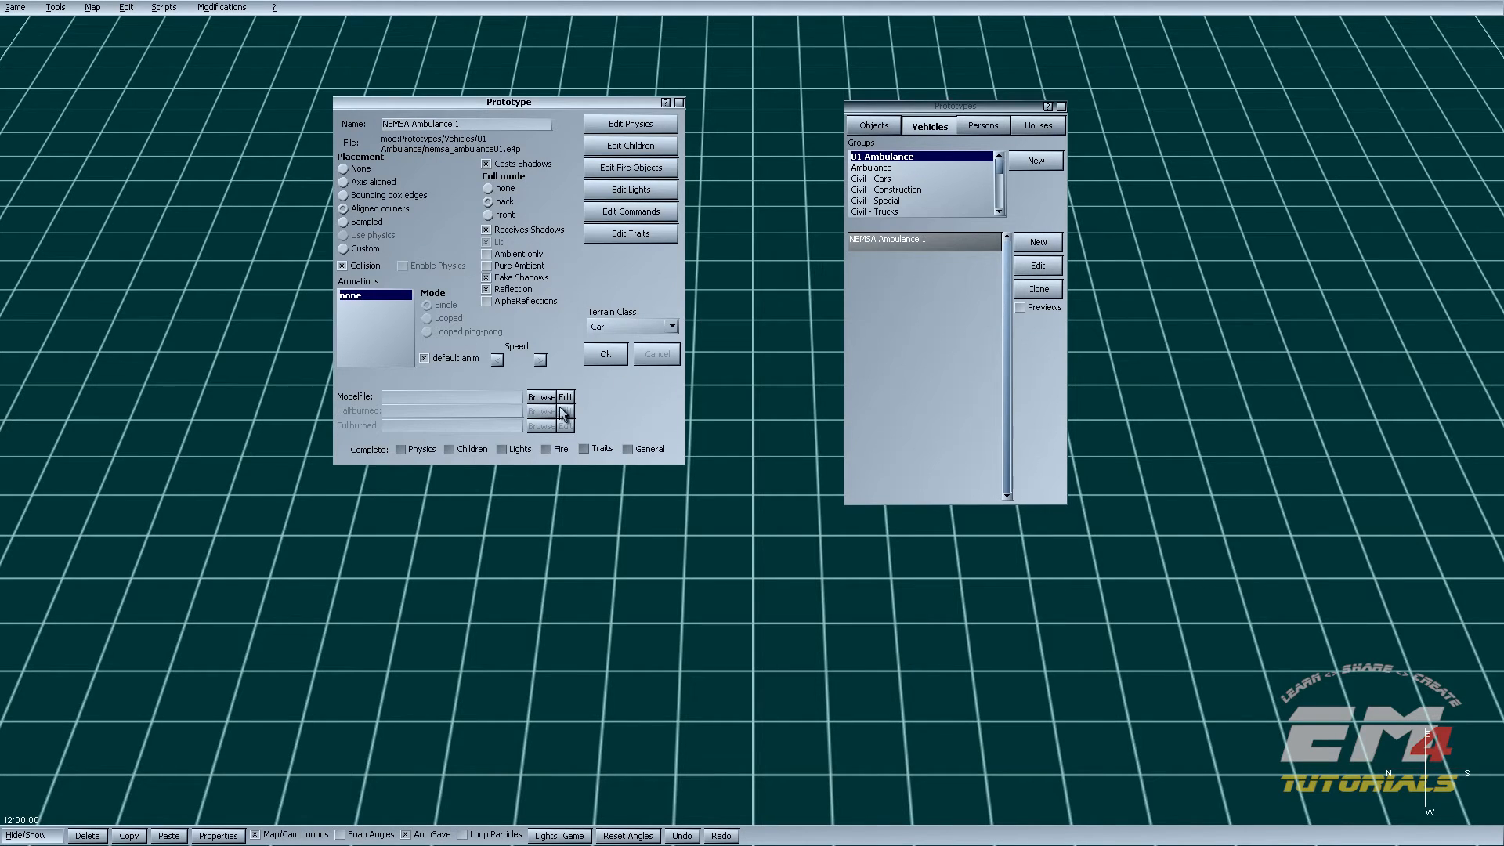
Step: Assign nemsa_ambulance01.v3o from Models/Vehicles/01 Ambulance as the model file of the NEMSA Ambulance 1 prototype
click(540, 398)
double_click(819, 399)
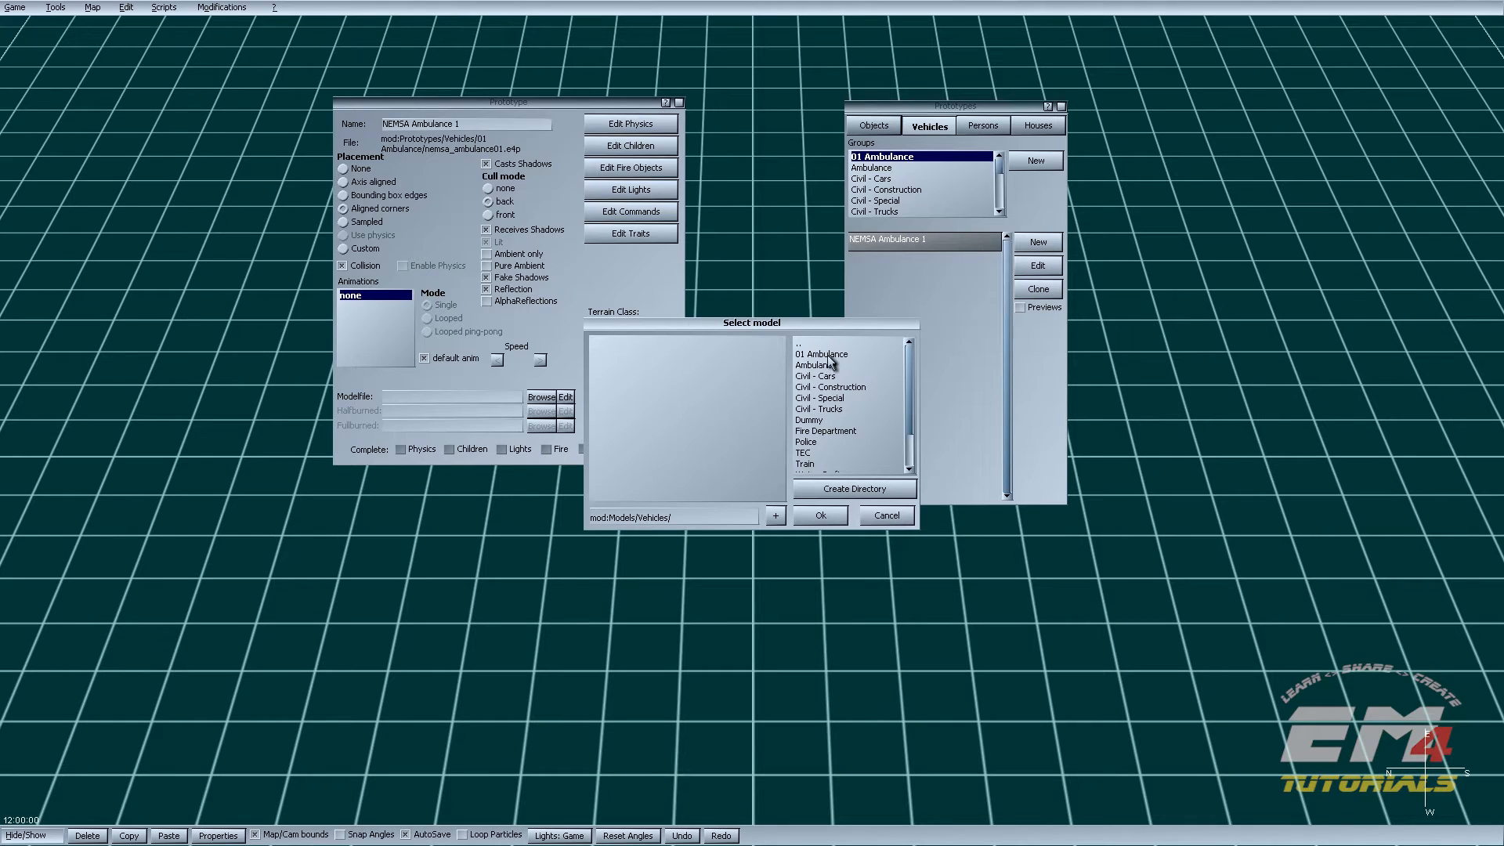
double_click(800, 345)
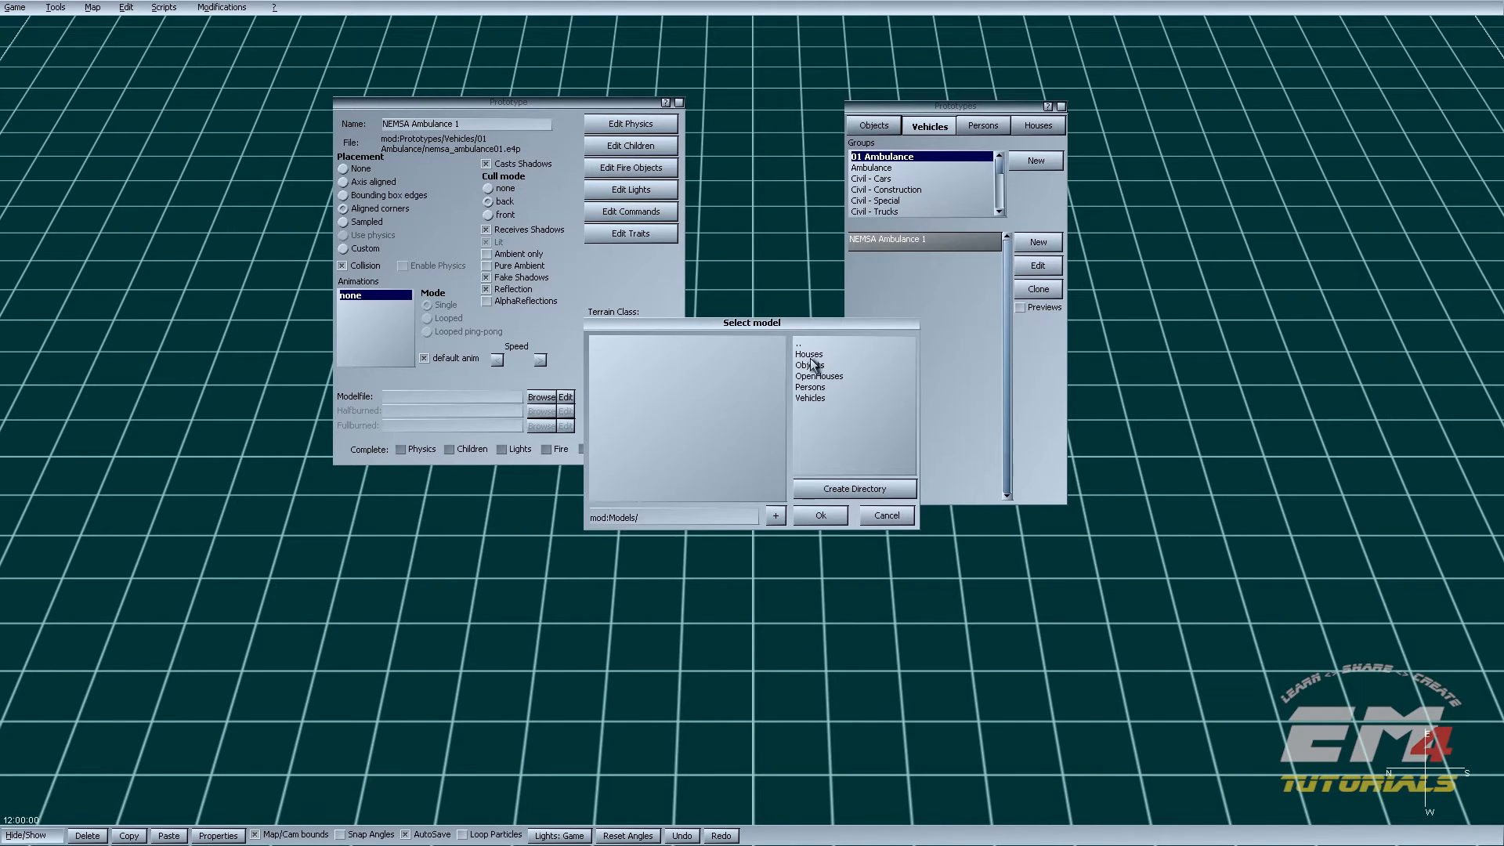
double_click(815, 401)
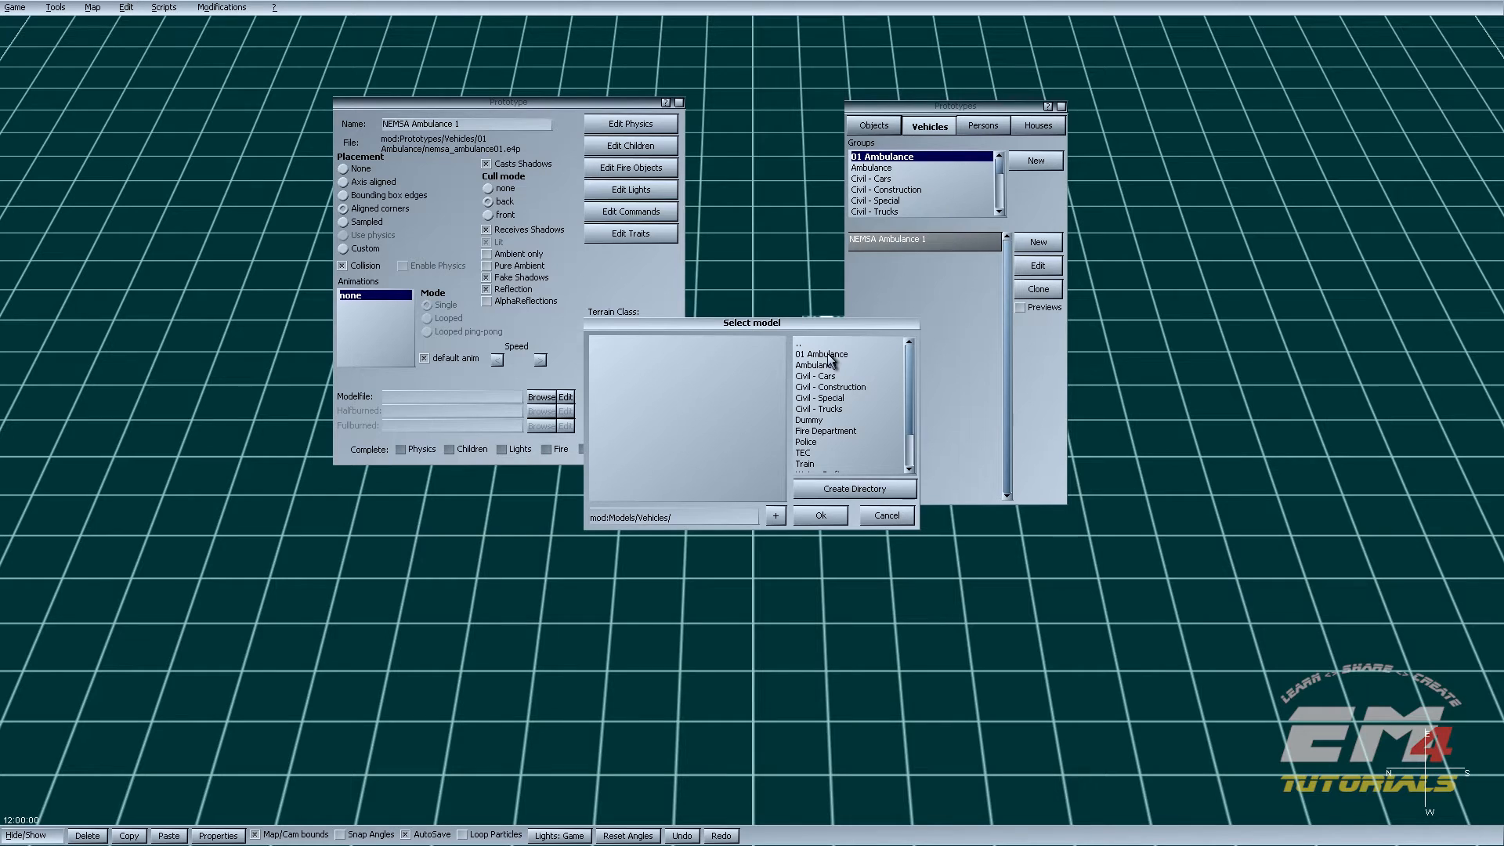
click(830, 357)
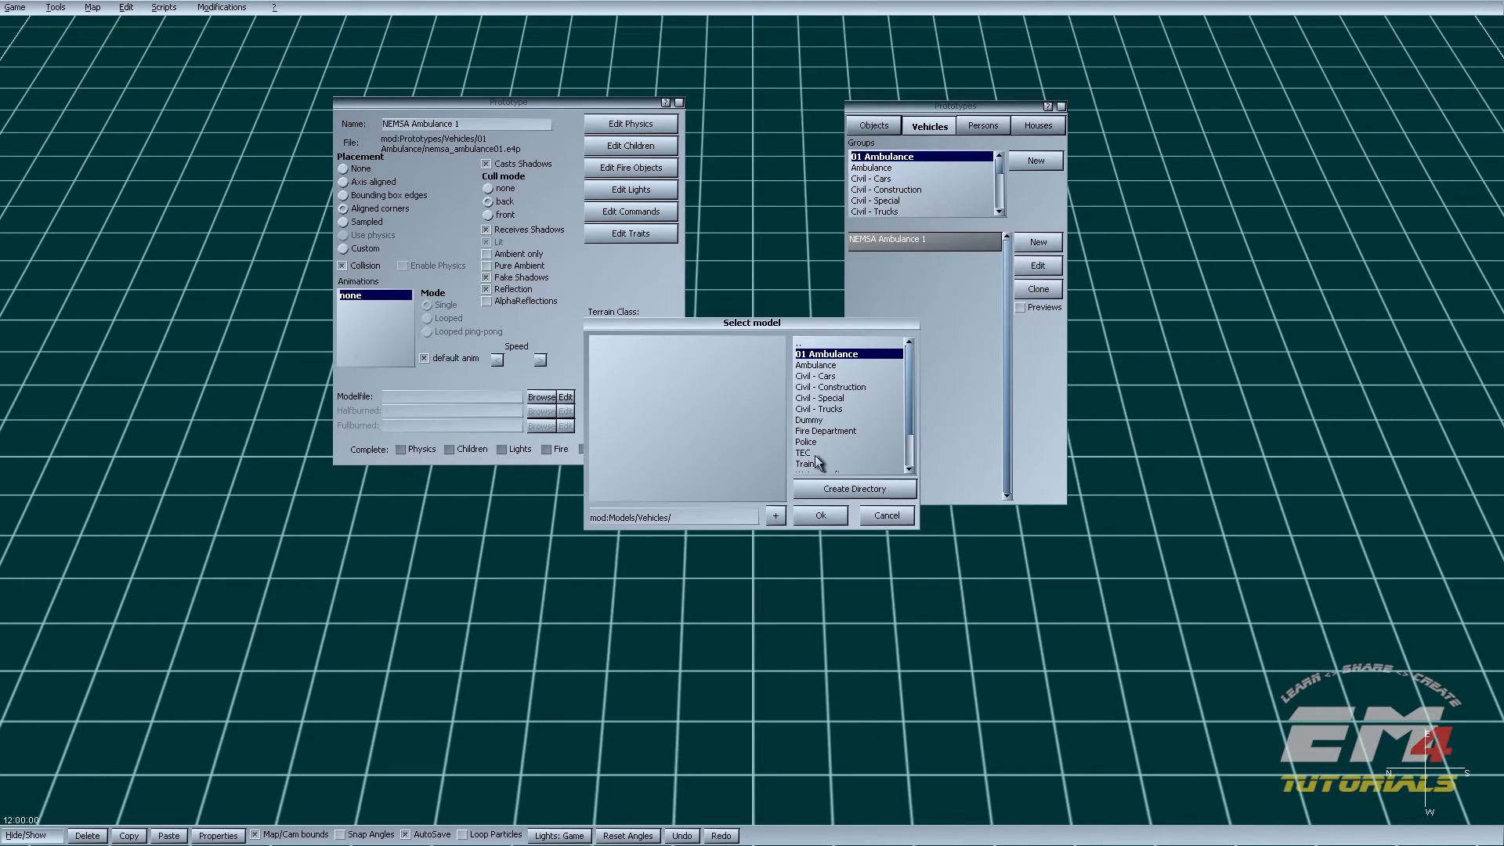
double_click(836, 355)
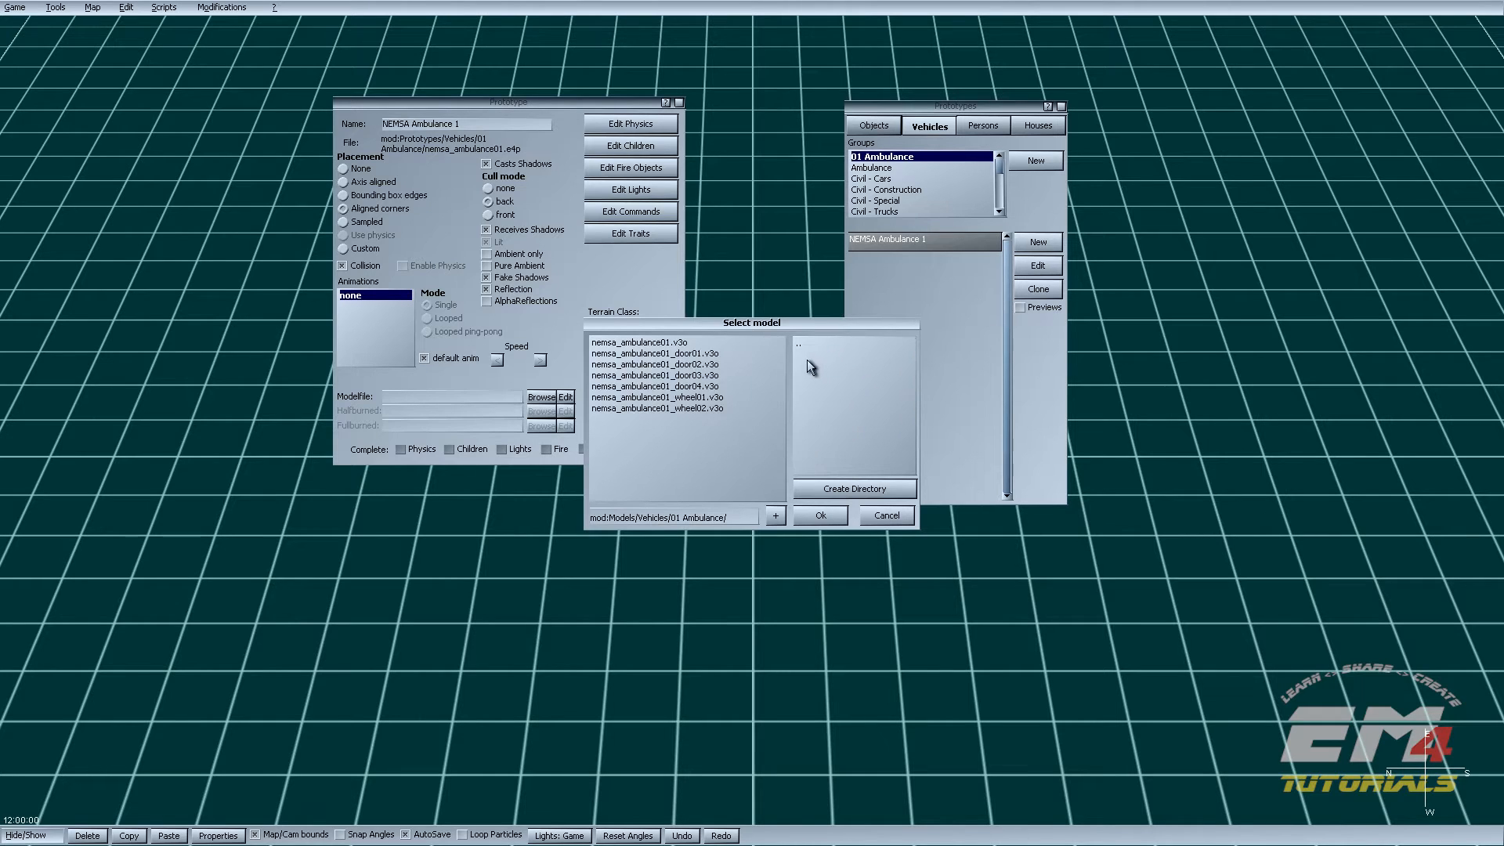
click(667, 345)
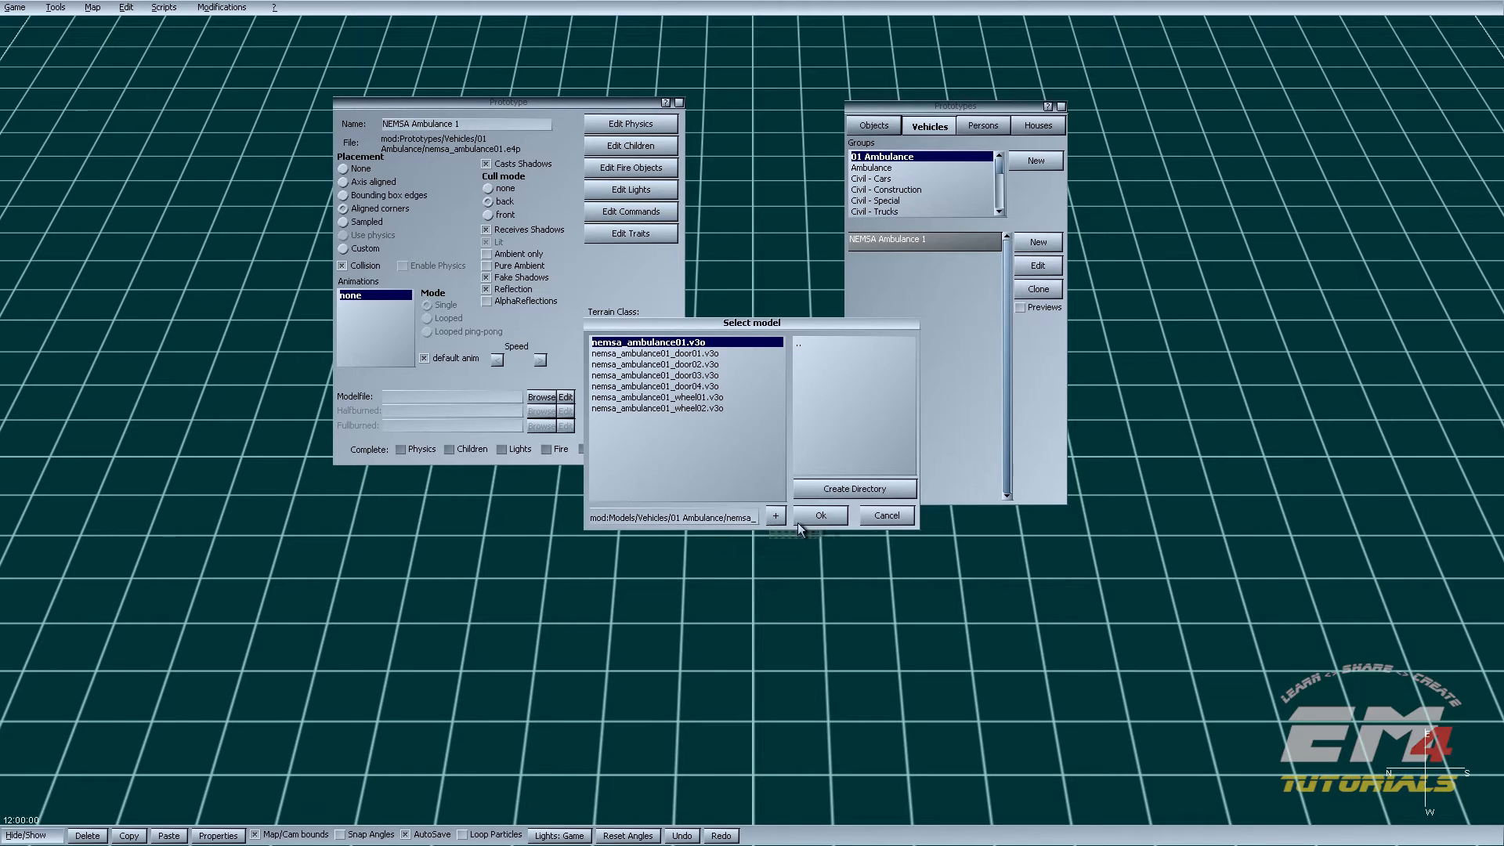
click(819, 518)
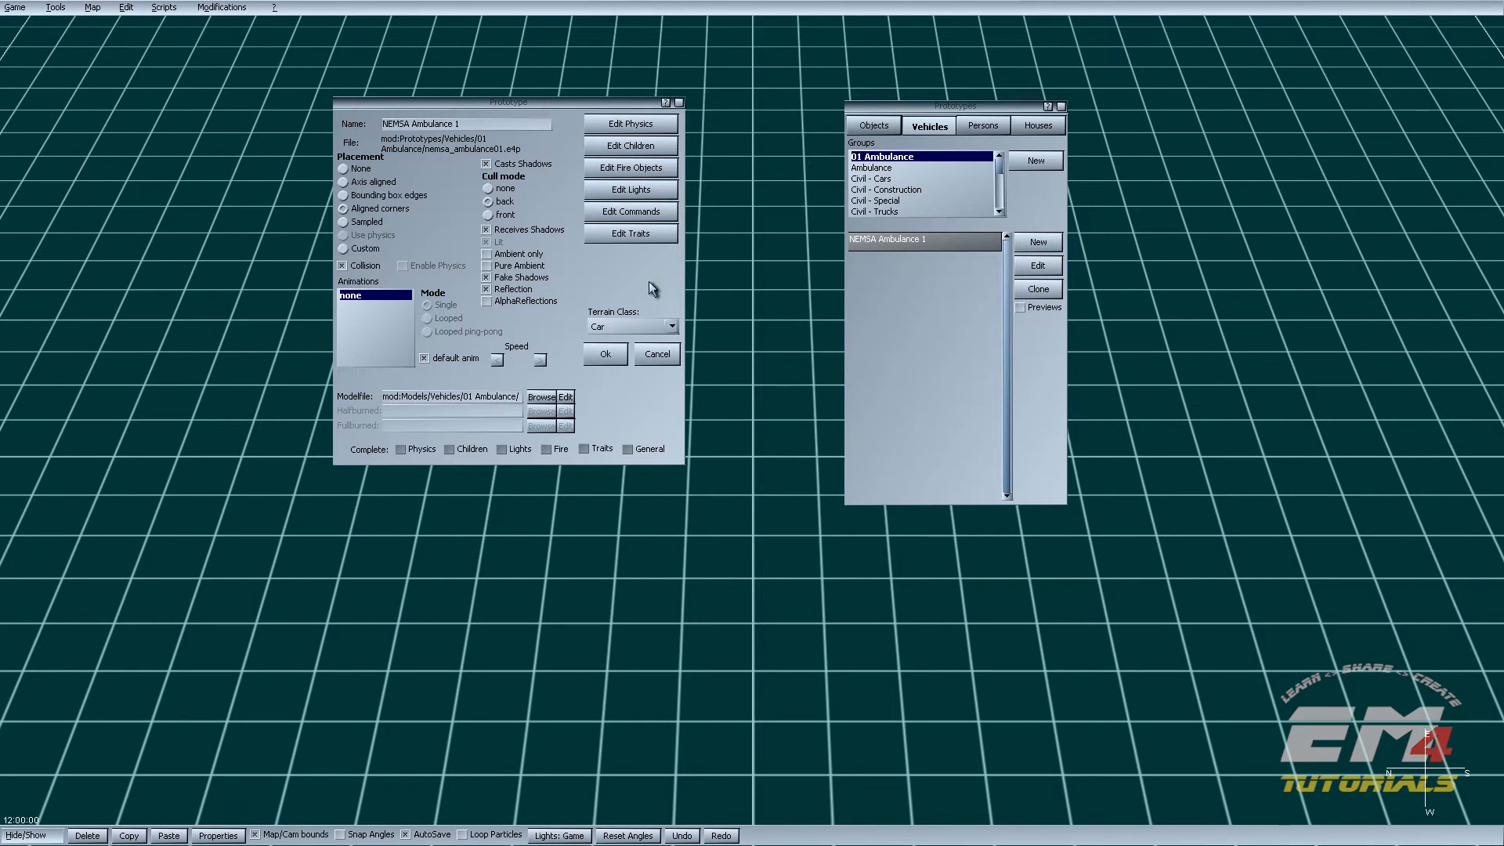
Step: Choose Car as the prototype's terrain class and accept the prototype settings
click(652, 326)
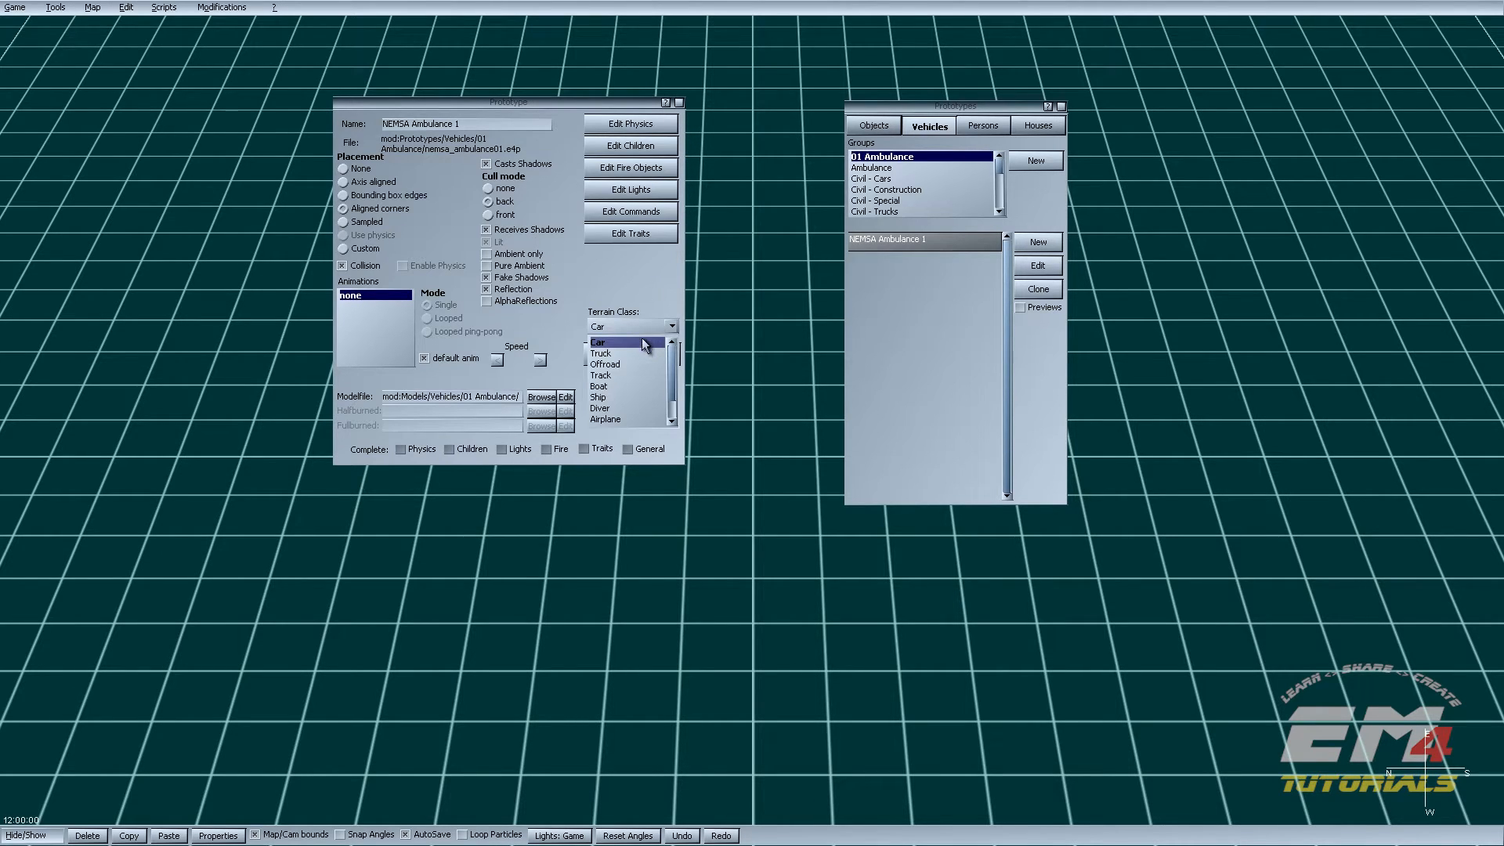
click(641, 342)
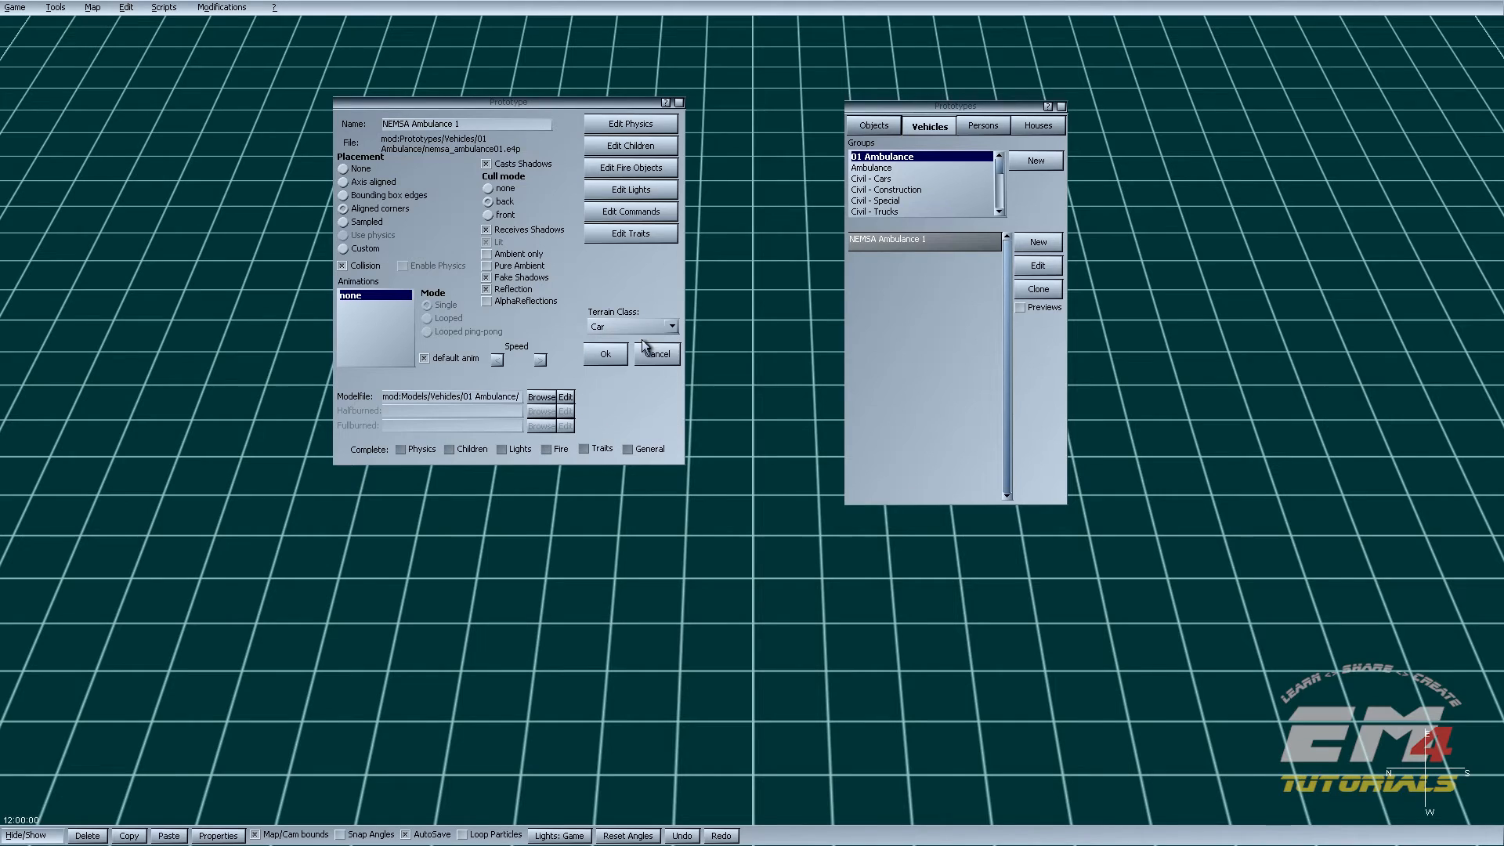
click(680, 105)
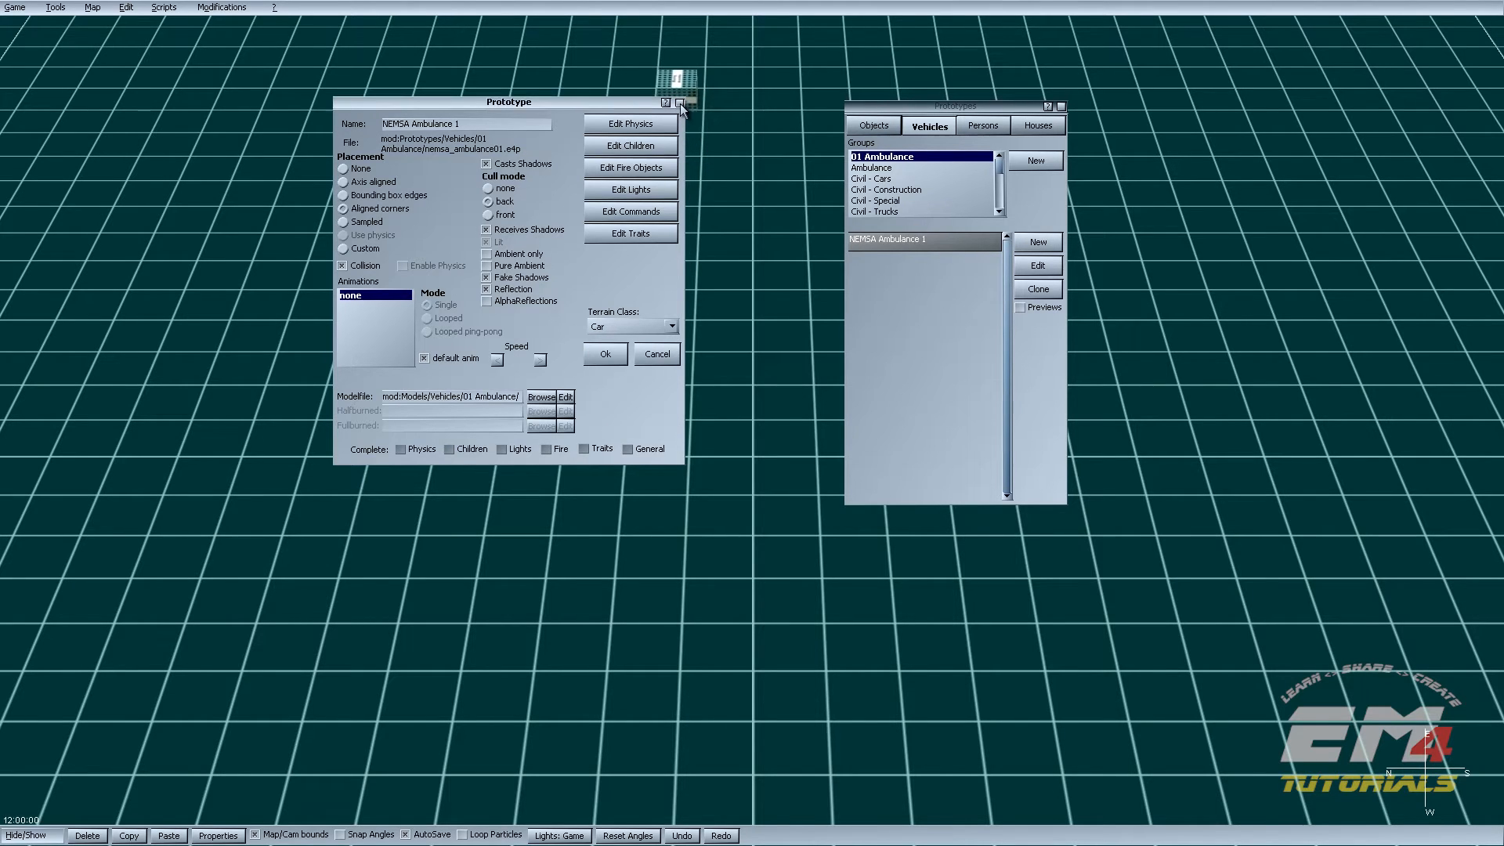
click(606, 357)
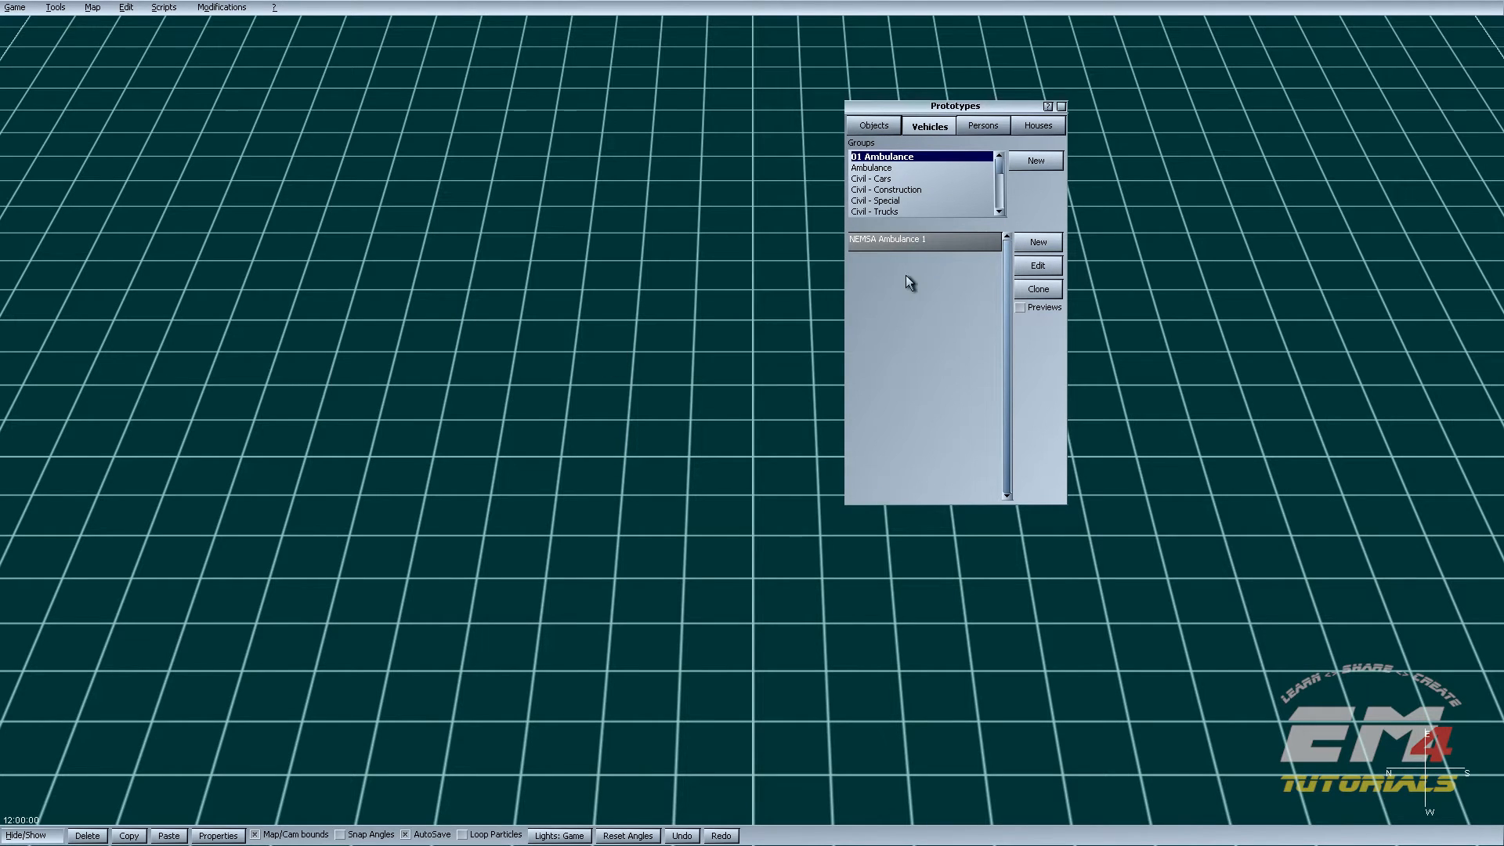
Step: Place the NEMSA Ambulance 1 vehicle from the 01 Ambulance group on the empty map and select it
click(894, 190)
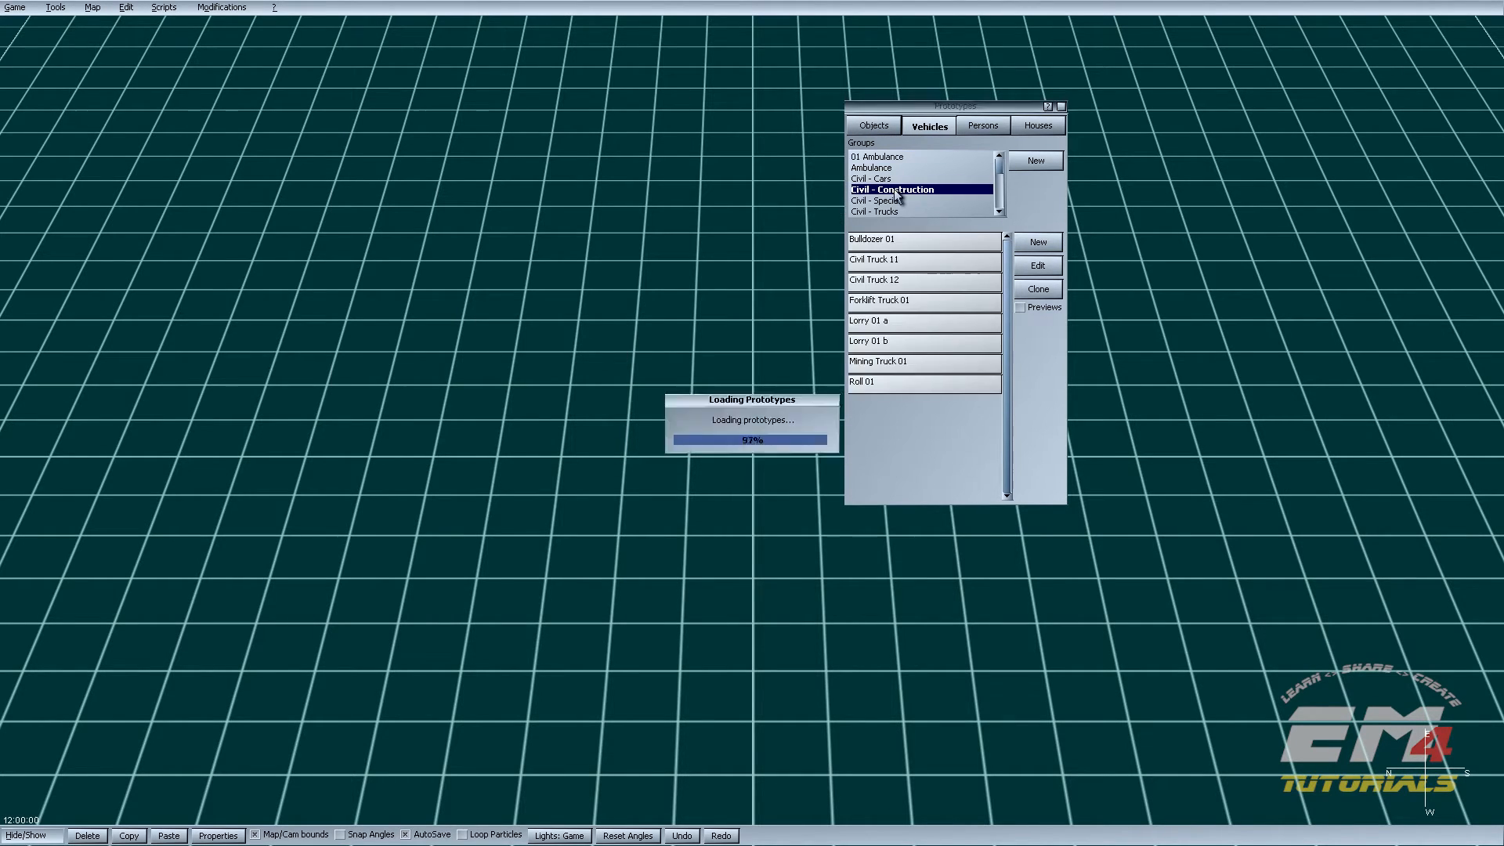
click(895, 157)
drag(889, 238, 788, 349)
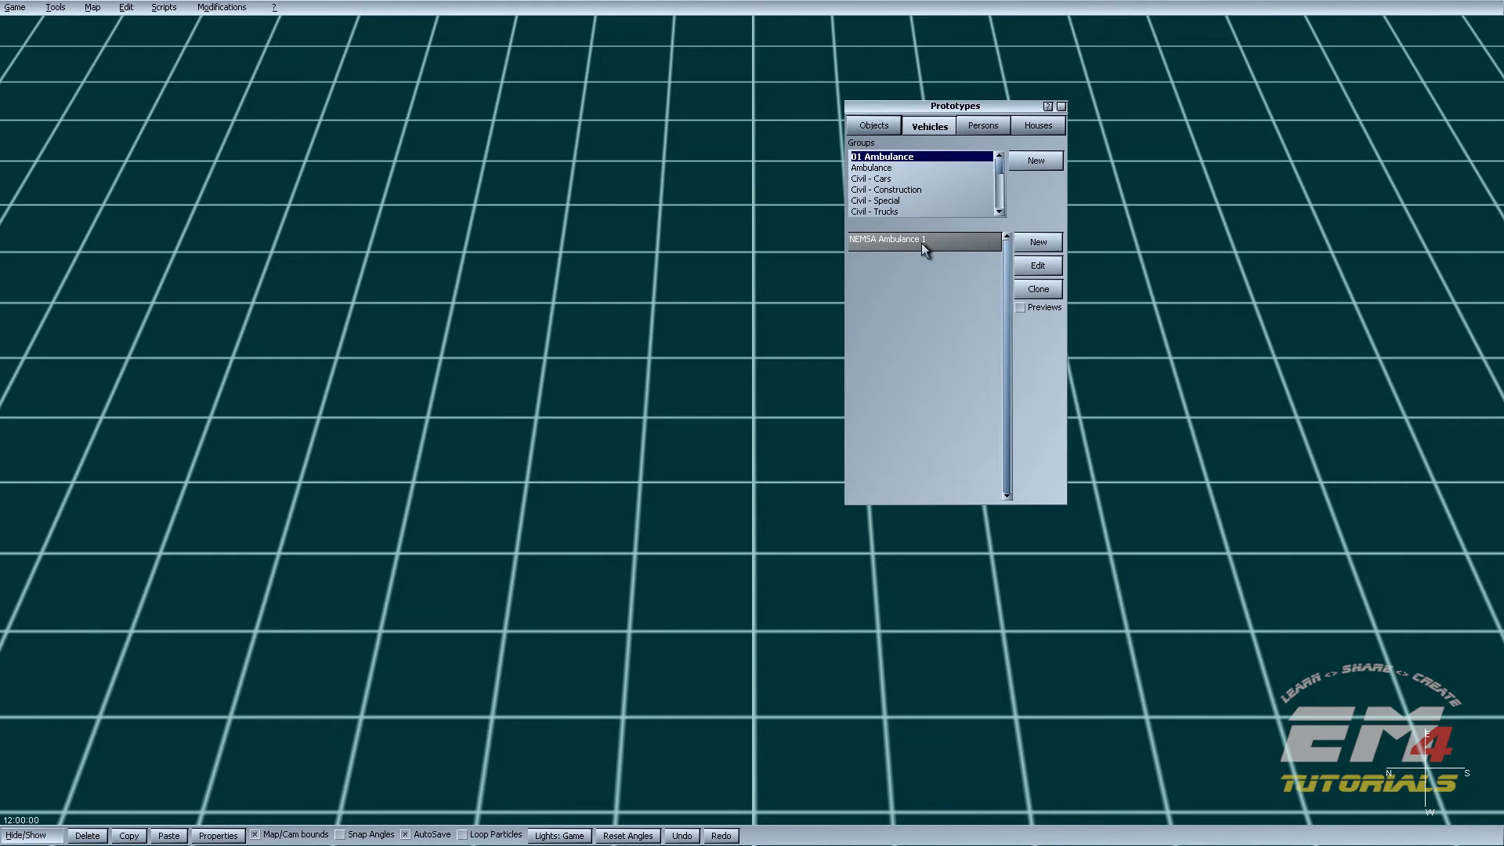
double_click(921, 243)
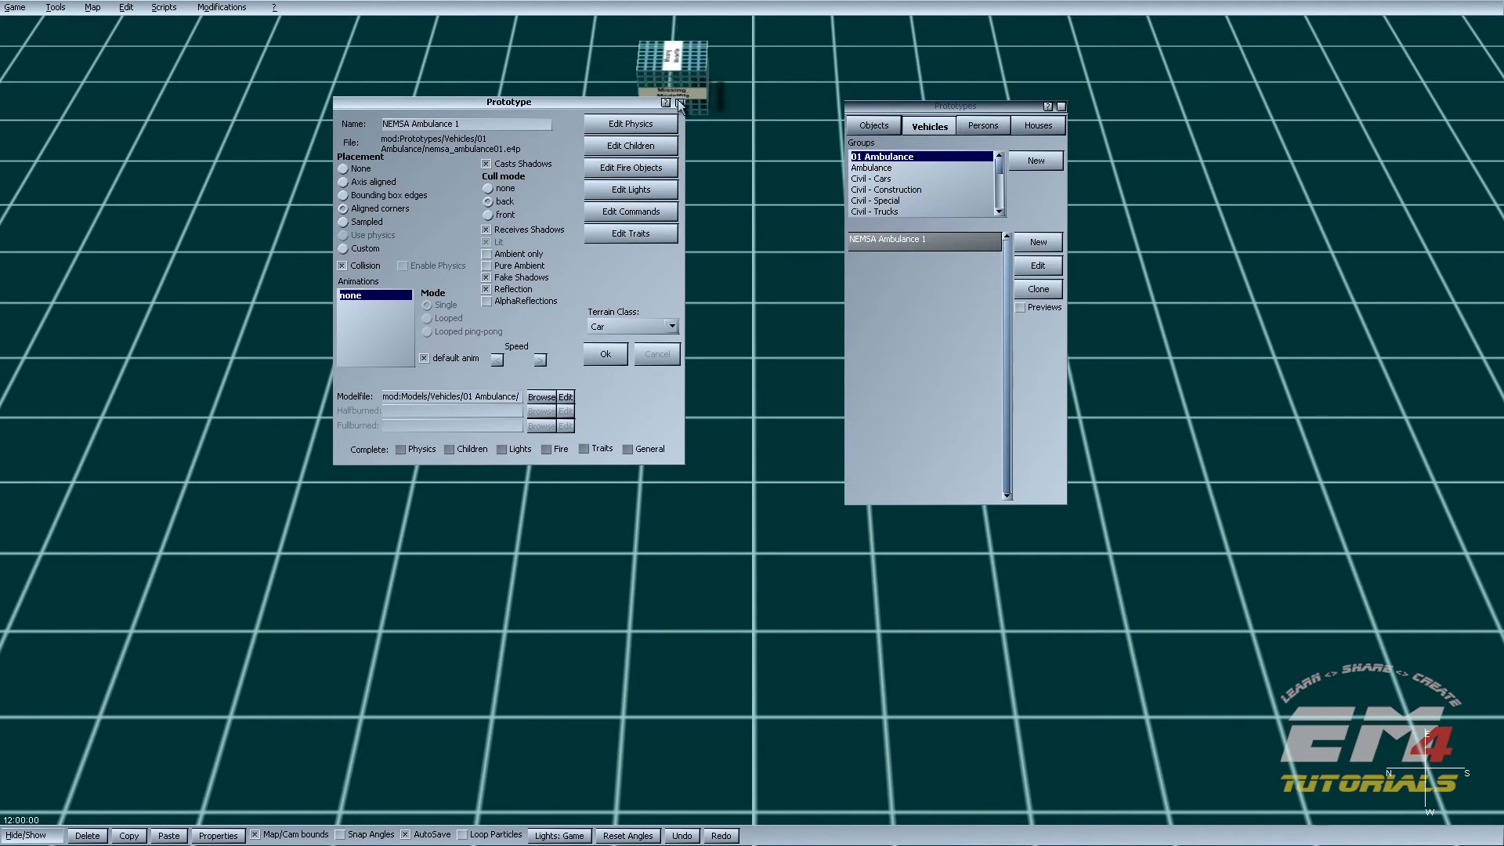
click(680, 103)
click(875, 179)
drag(893, 262, 644, 242)
click(901, 157)
right_click(616, 573)
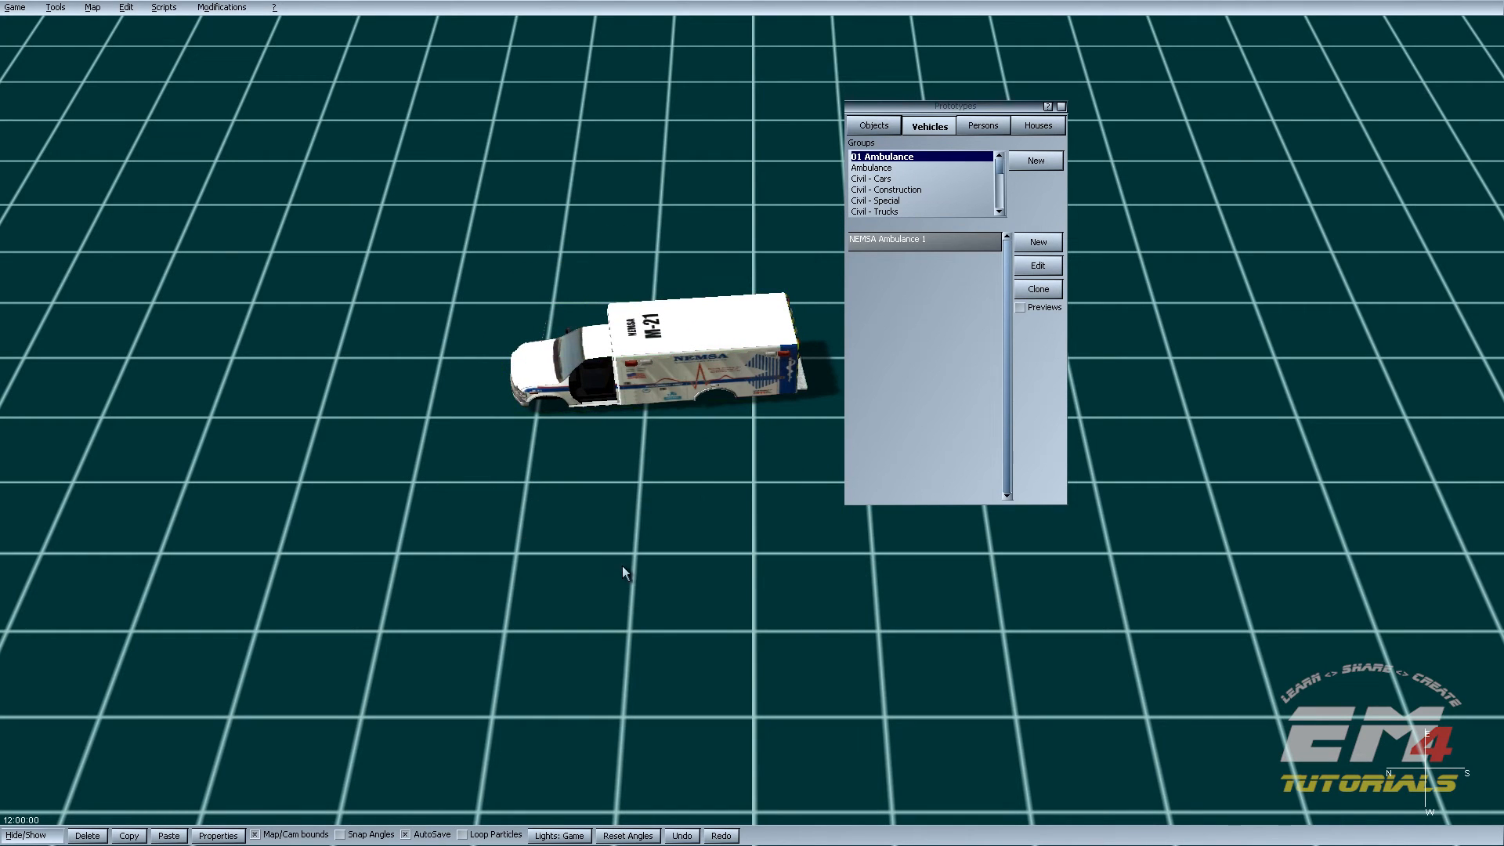
click(724, 403)
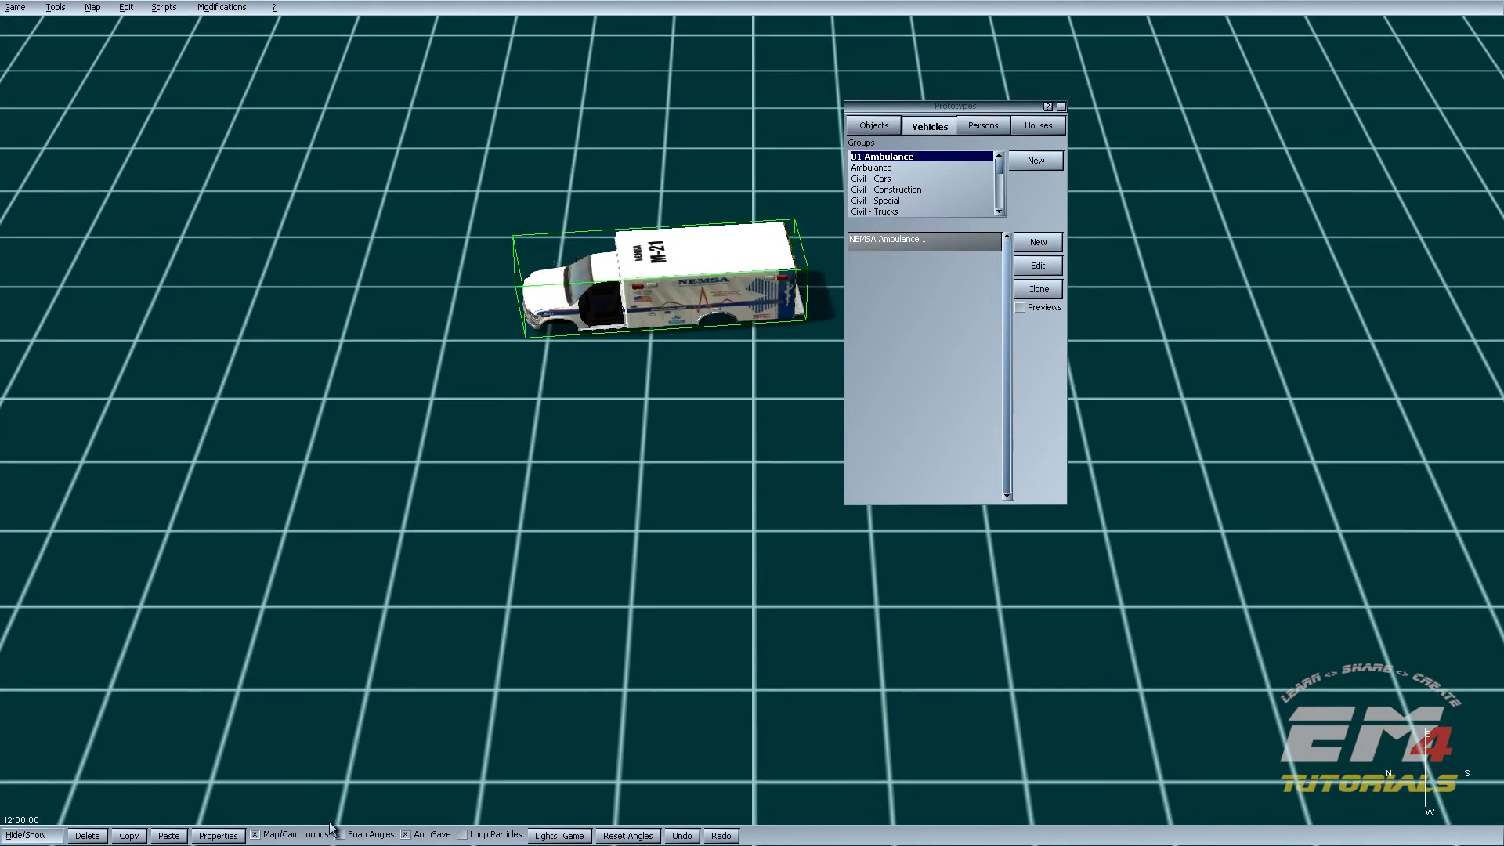
Step: Turn off the Map/Cam bounds limit and rotate the placed ambulance to inspect its model from several sides
click(307, 837)
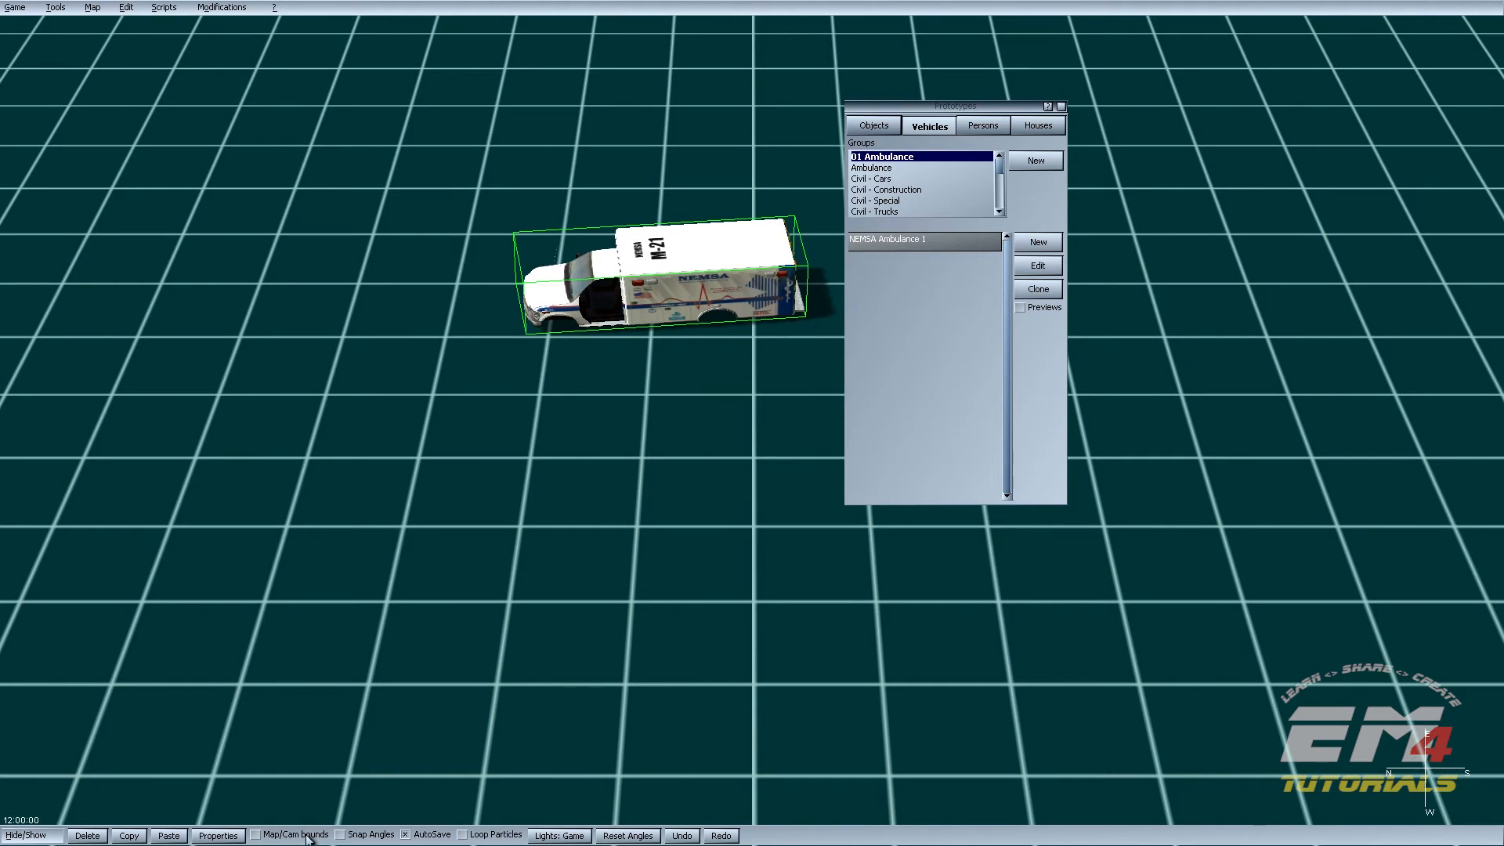
scroll(570, 462, up, 3)
middle_drag(605, 274, 428, 1)
right_drag(592, 304, 676, 336)
scroll(690, 459, down, 3)
scroll(689, 459, down, 2)
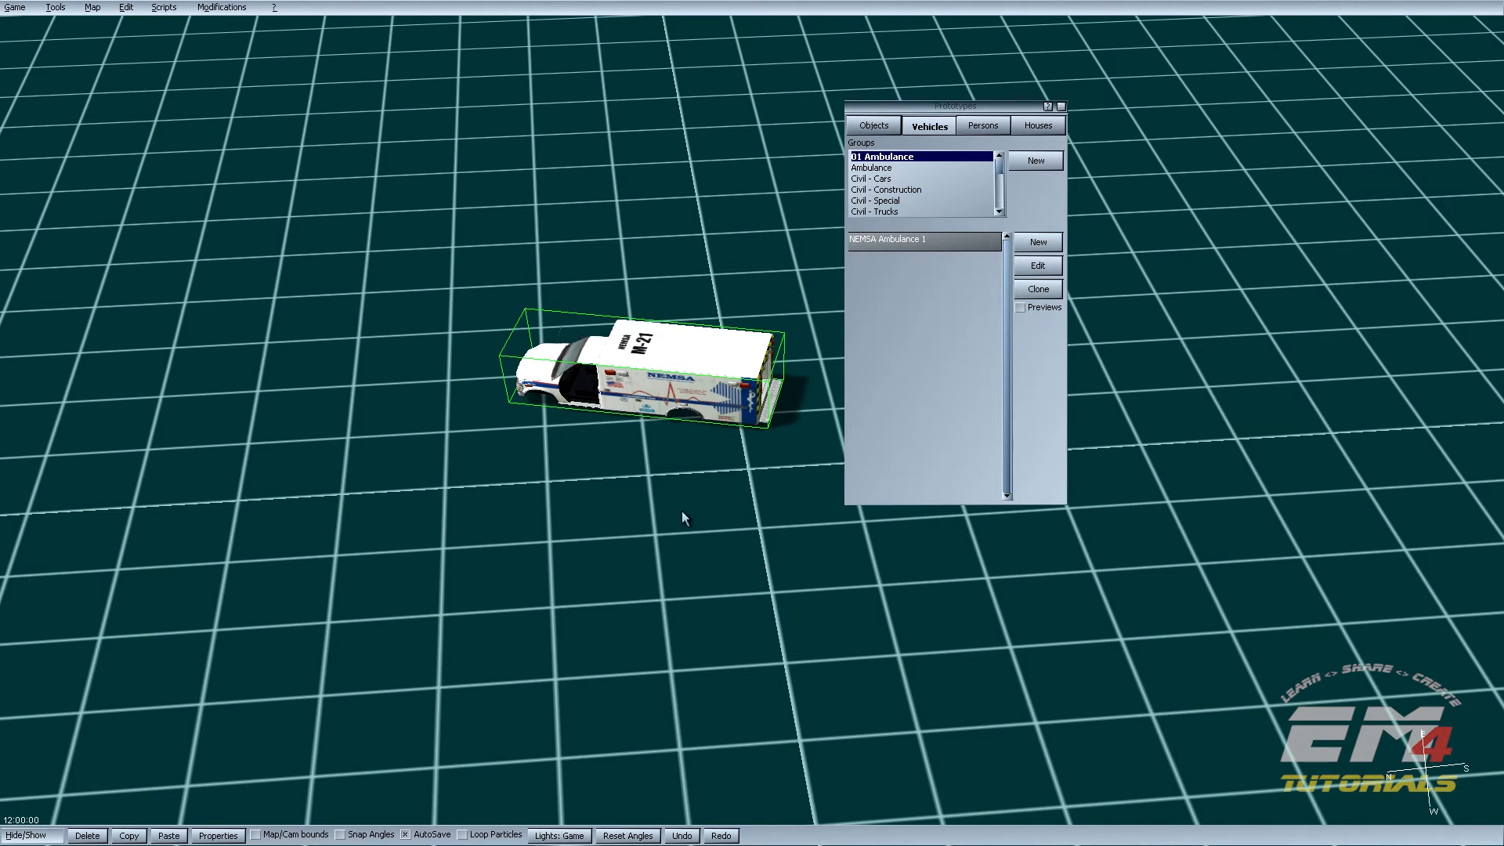
right_drag(726, 387, 557, 293)
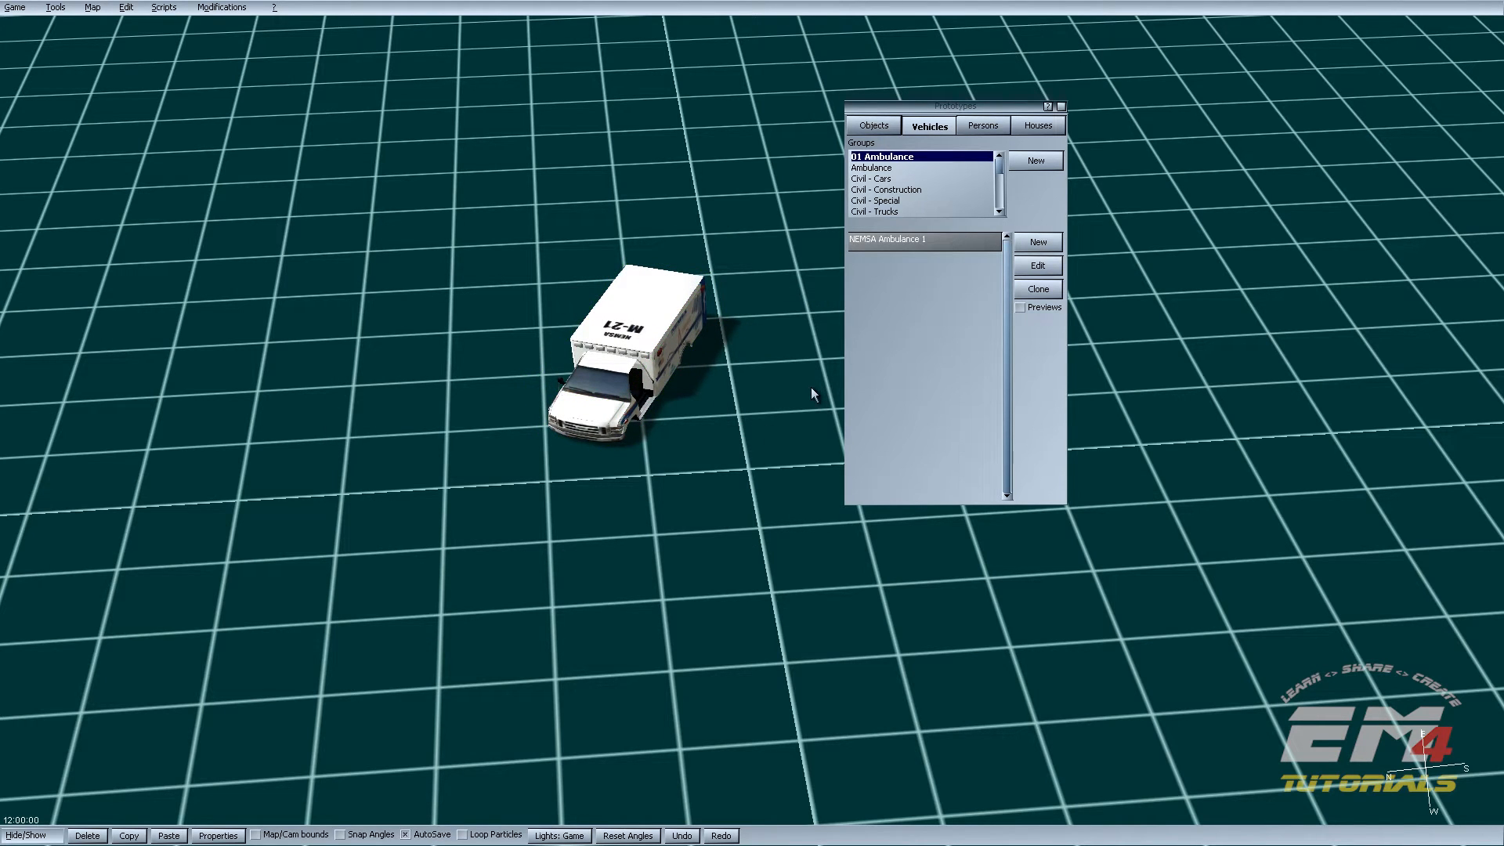
right_drag(676, 325, 719, 474)
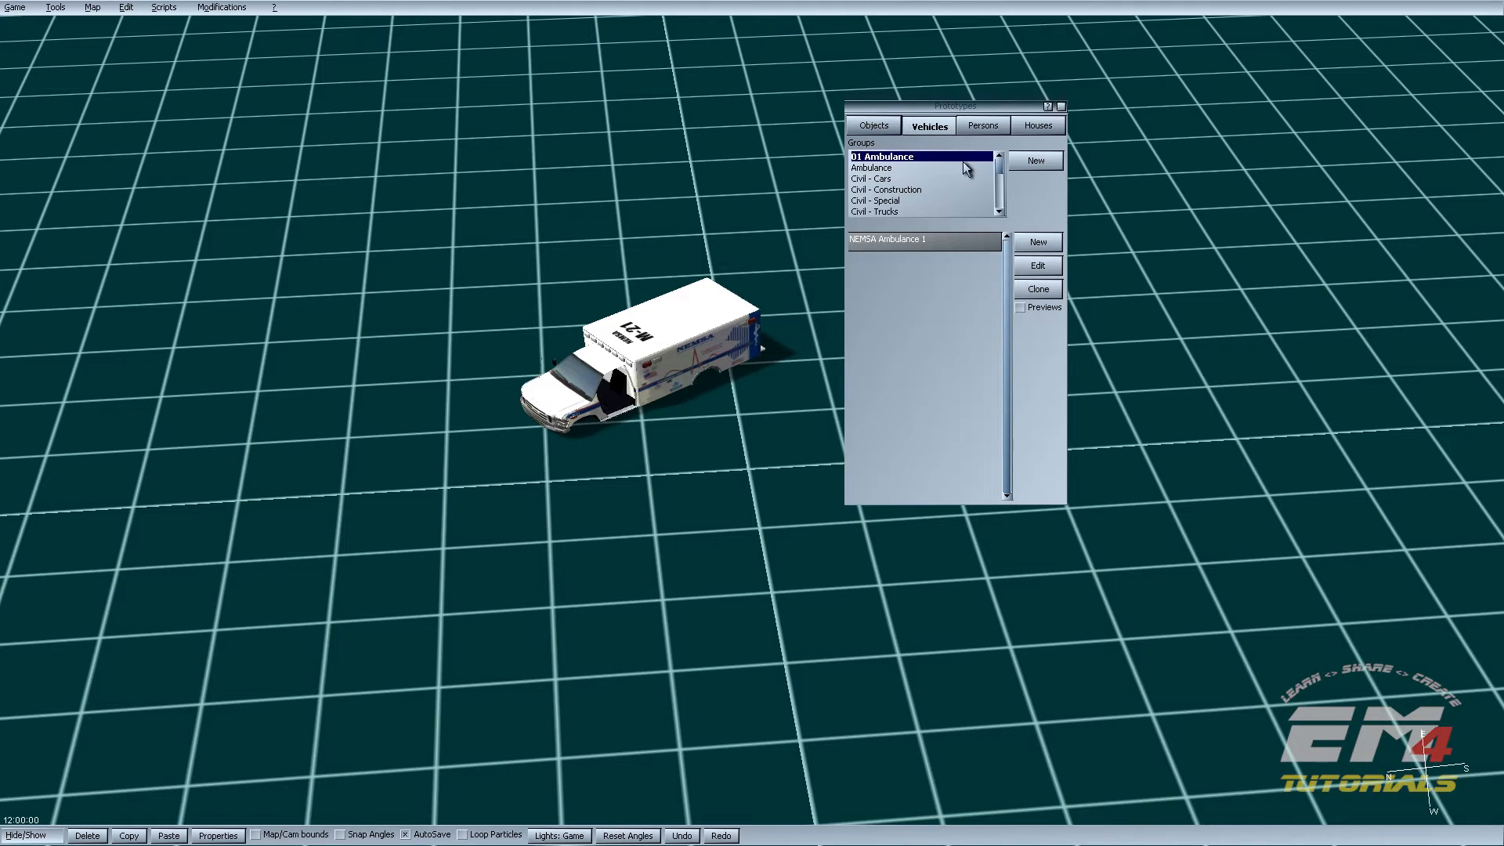
Step: Create a new vehicle prototype named nemsa_ambulance01_wheel01 in the 01 Ambulance group
click(1047, 250)
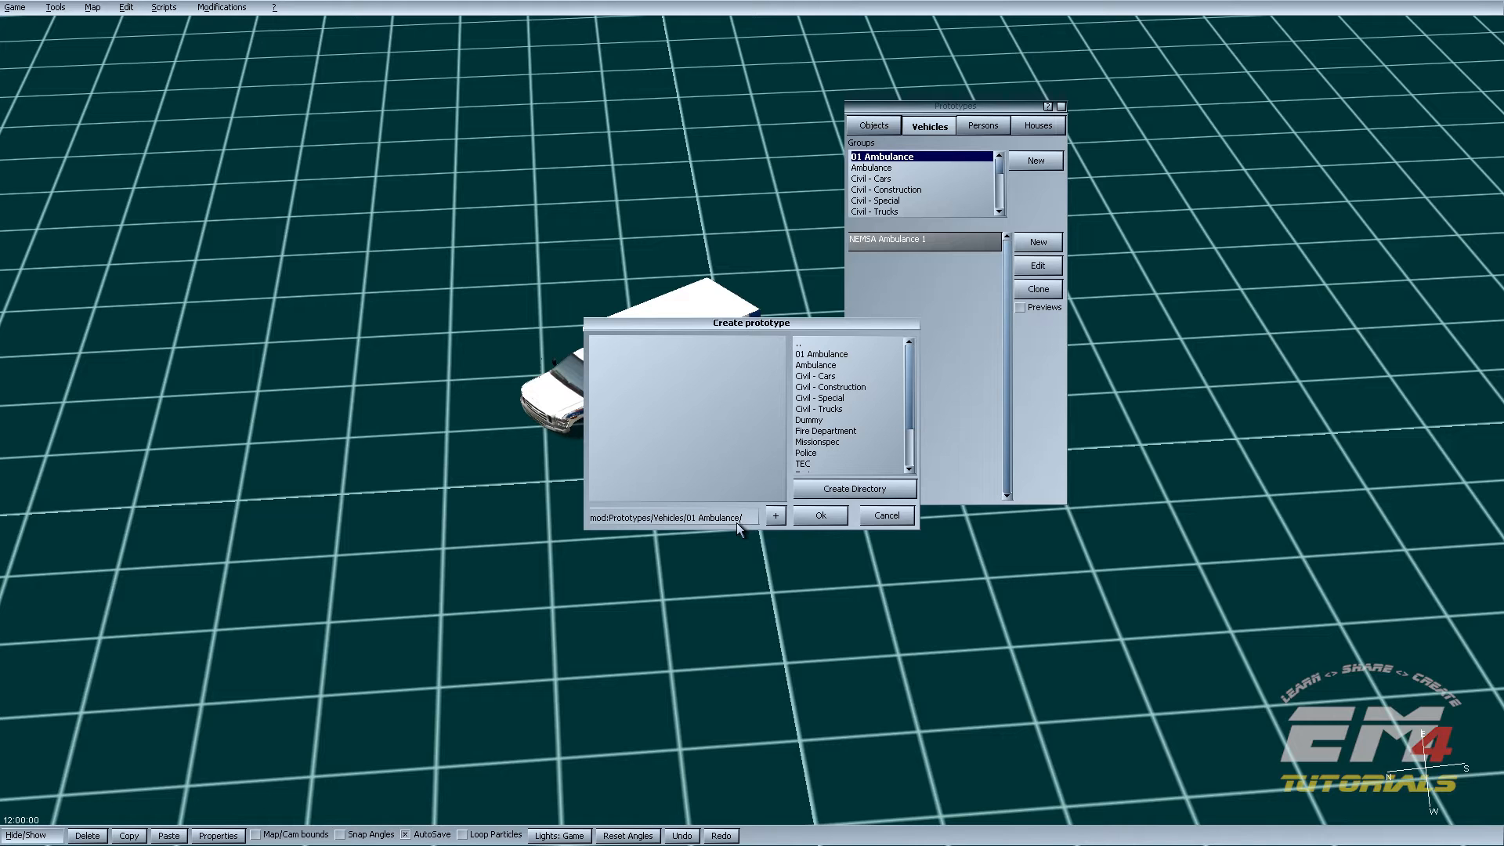
text(nemsa)
text(wheel01)
click(818, 517)
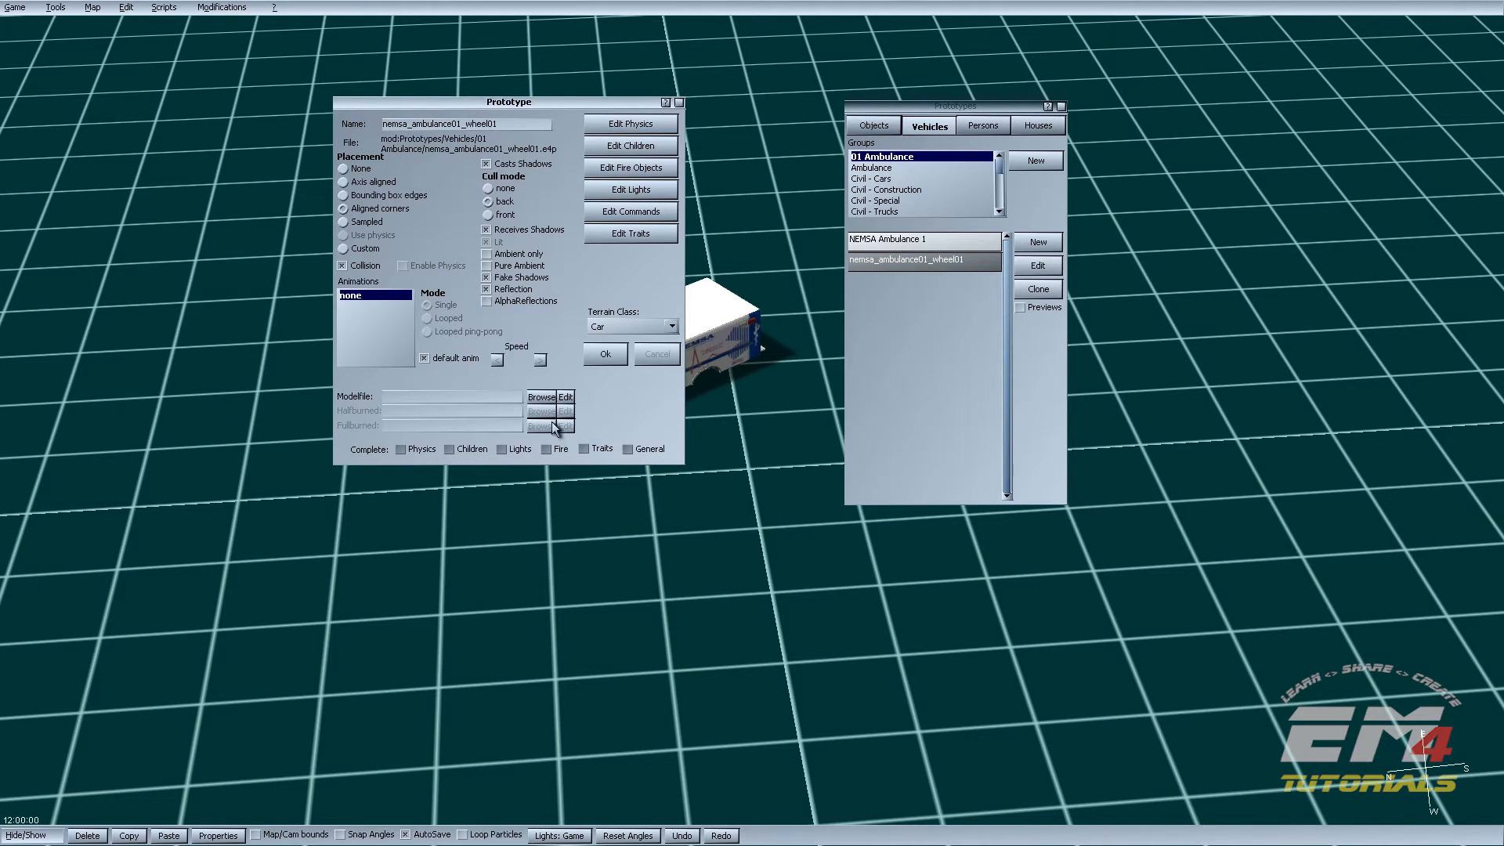
Step: Assign nemsa_ambulance01_wheel01.v3o from Models/Vehicles/01 Ambulance as the wheel01 prototype's model file and accept the prototype
click(541, 397)
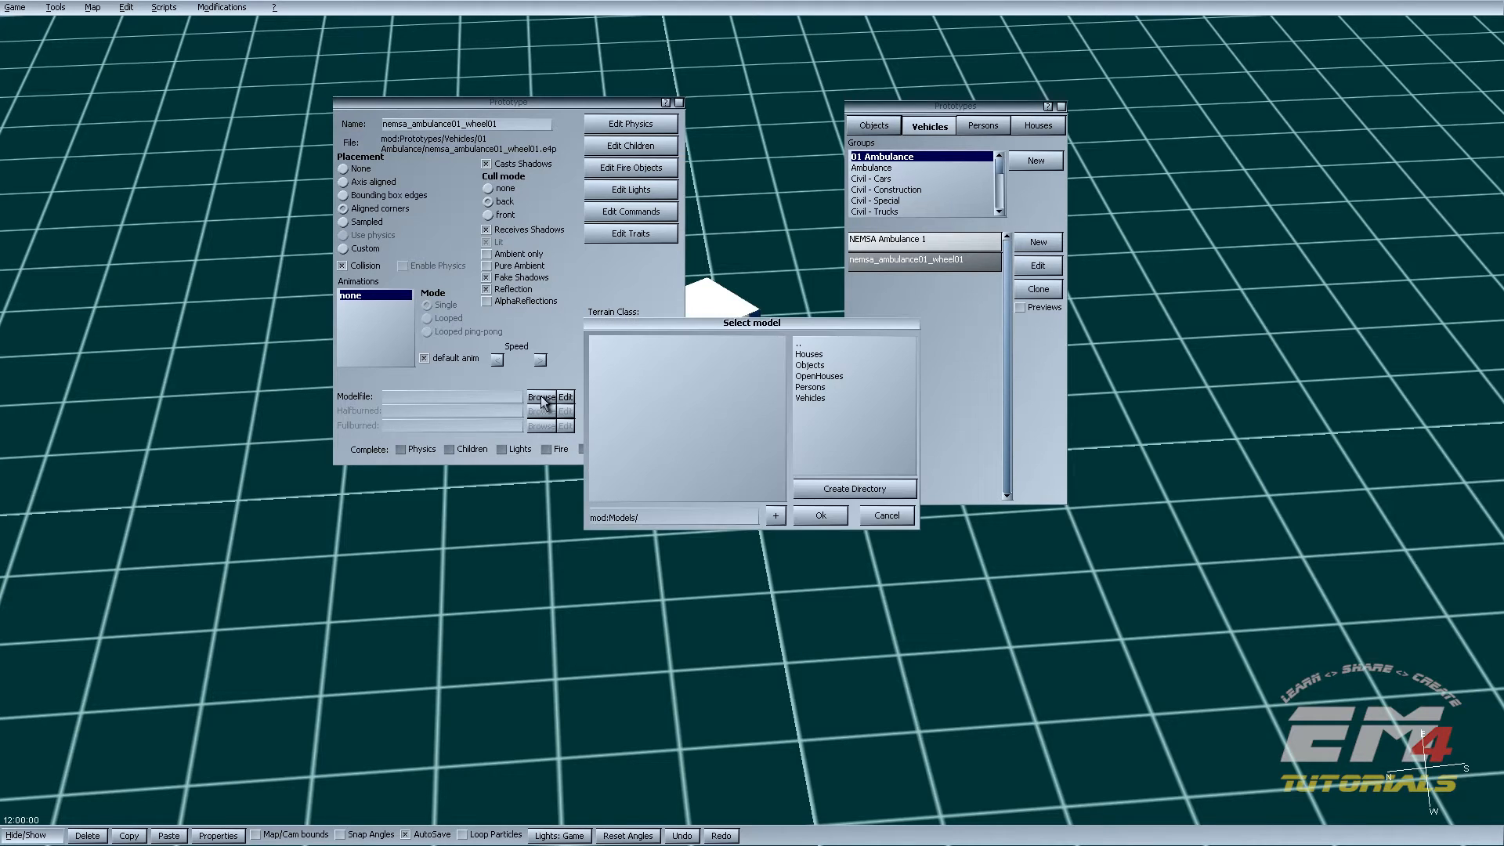
double_click(810, 397)
double_click(817, 356)
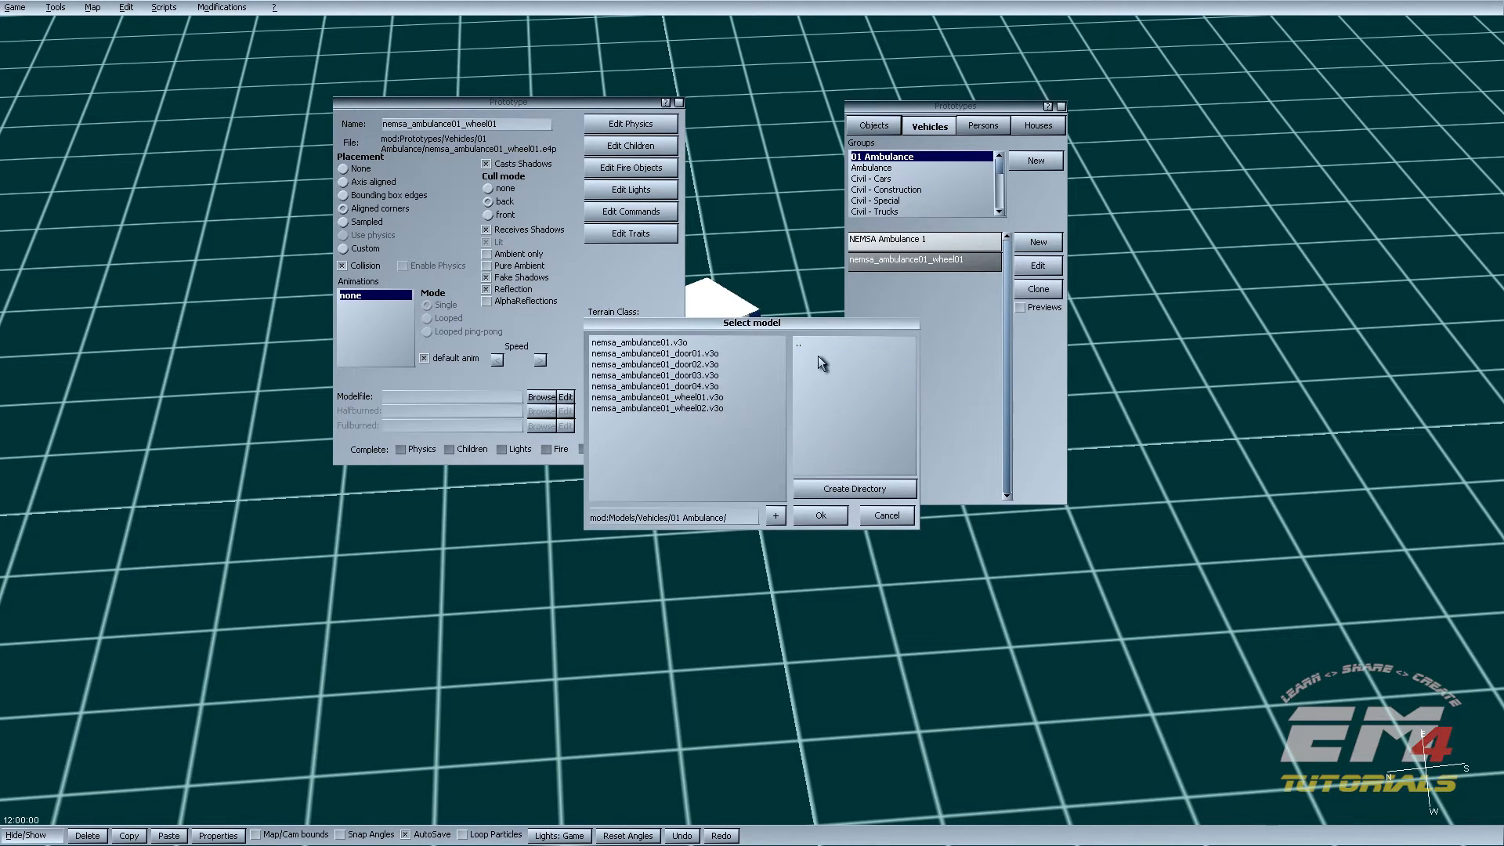
click(712, 398)
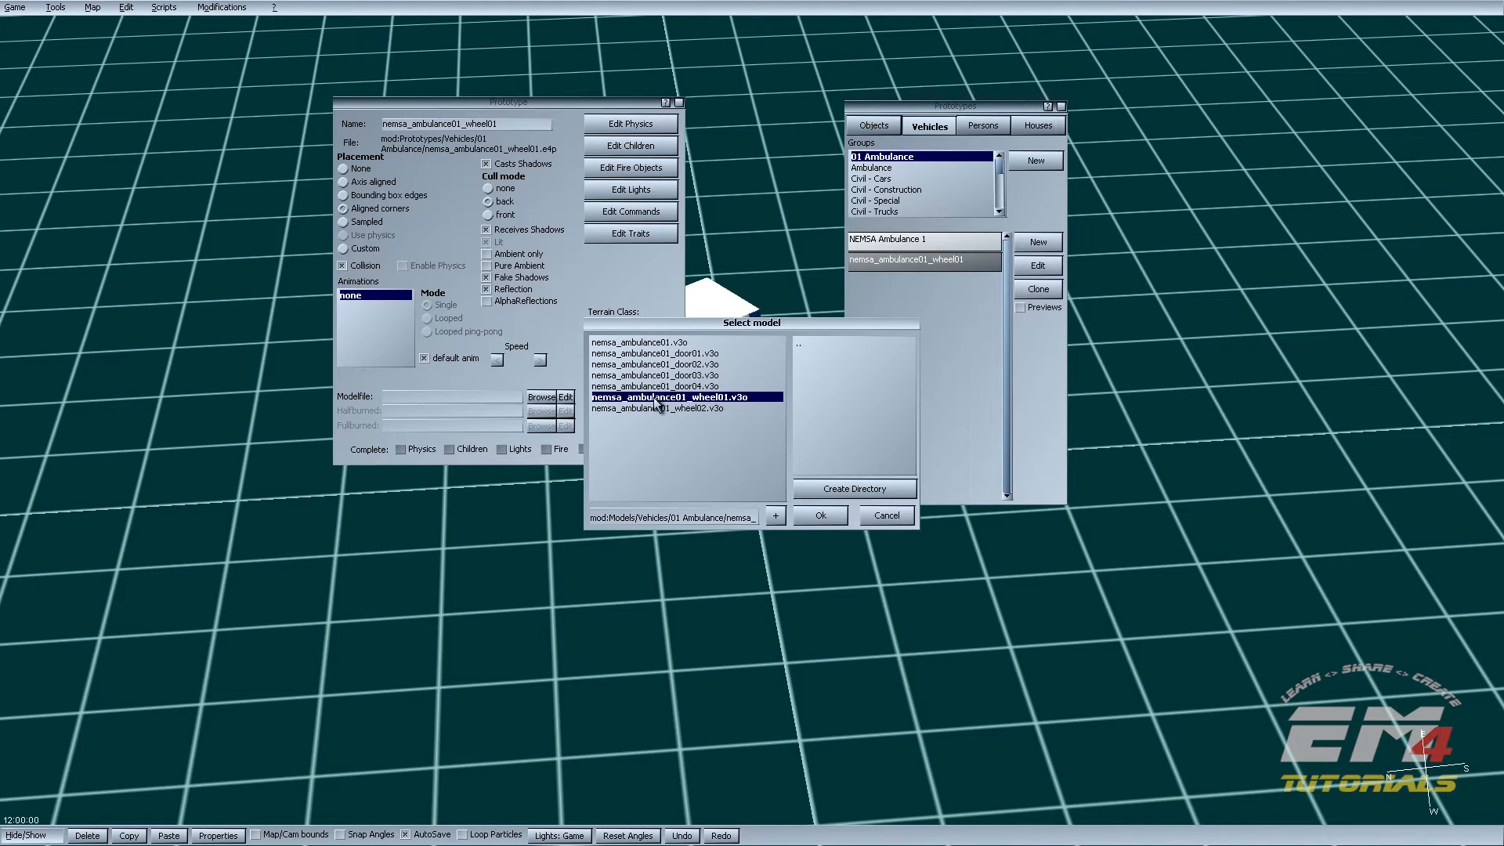
click(820, 516)
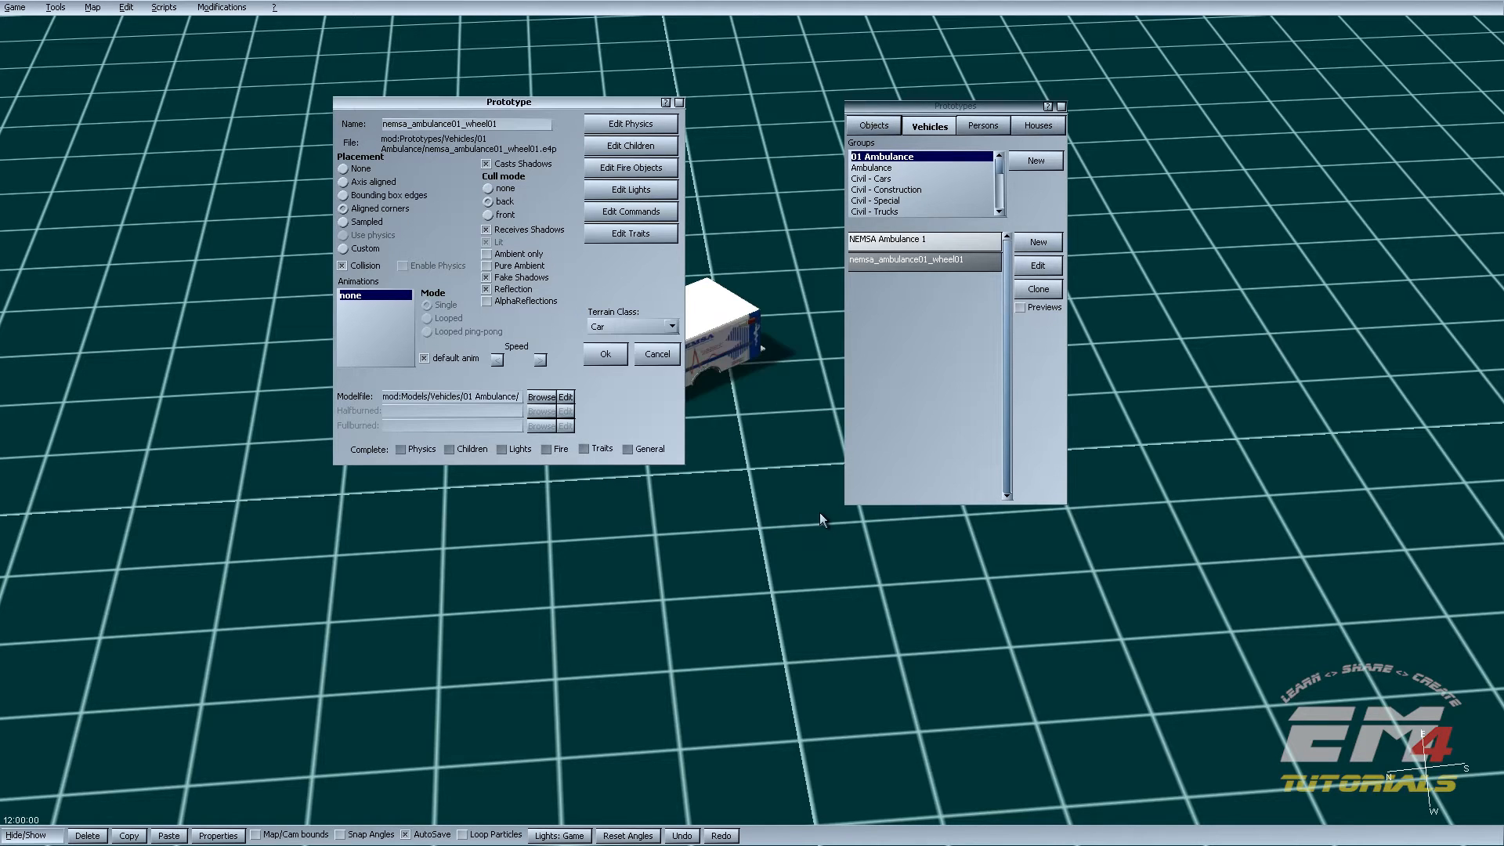
click(604, 364)
Step: Temporarily place the nemsa_ambulance01_wheel01 wheel on the map beside the ambulance to check its model
click(899, 238)
click(894, 260)
scroll(732, 430, up, 5)
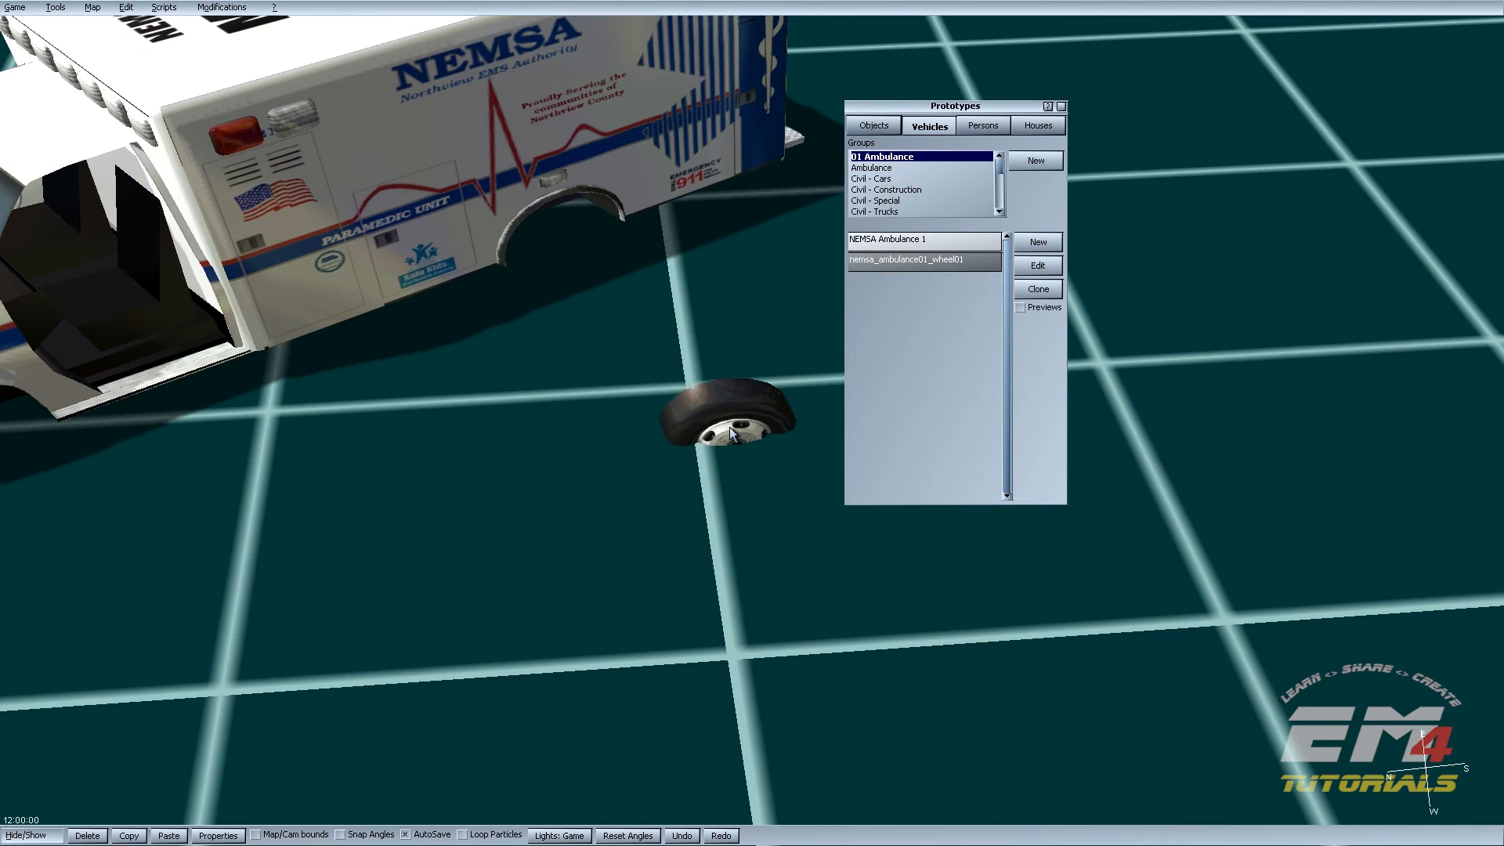
drag(621, 381, 656, 434)
scroll(665, 443, down, 5)
scroll(710, 448, up, 3)
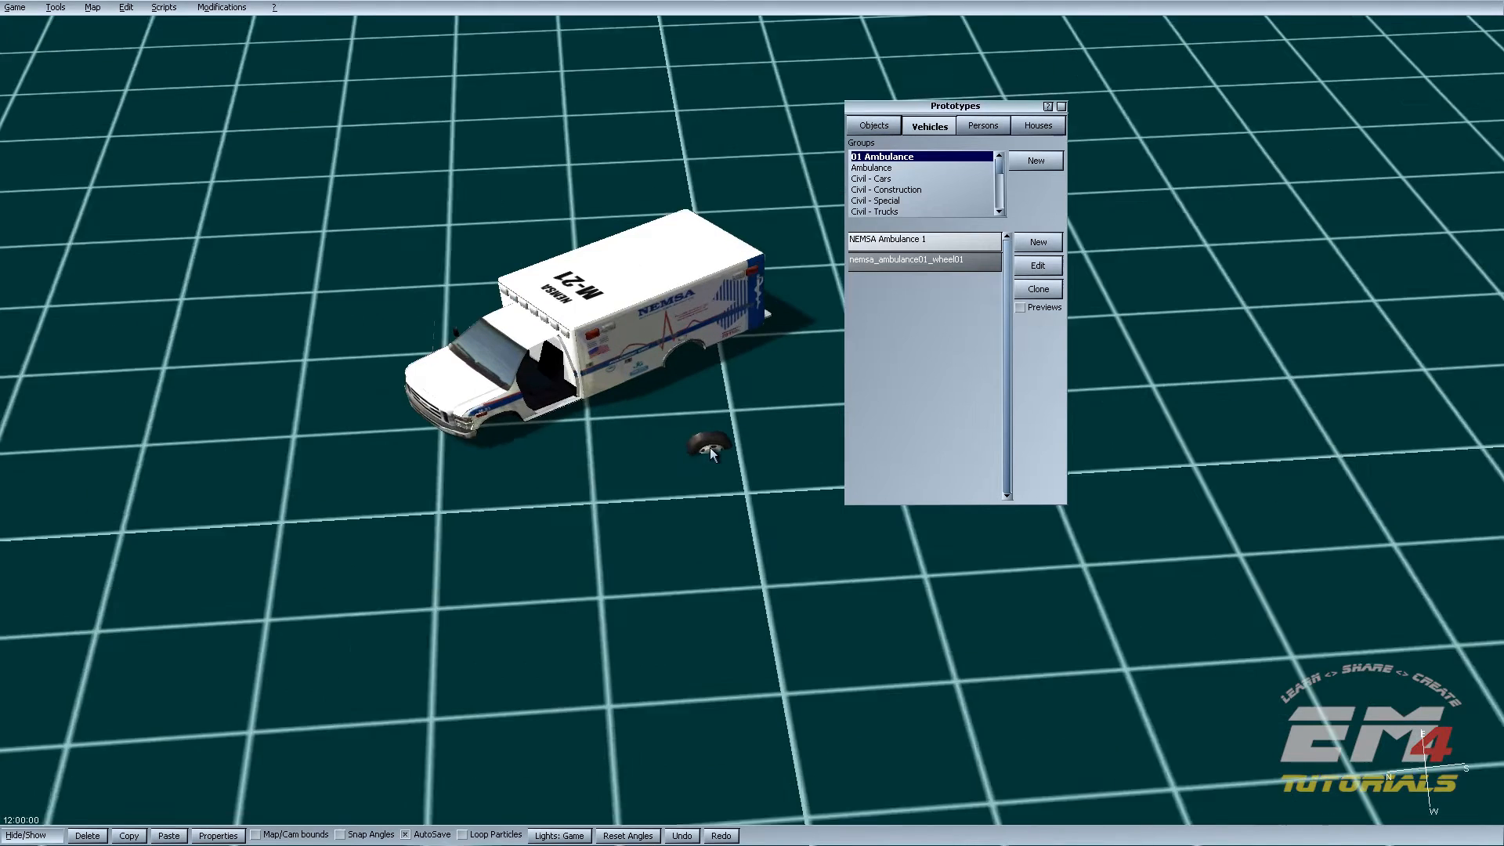
Step: Create a second wheel prototype named nemsa_ambulance01_wheel02 in 01 Ambulance, basing its file name on the existing wheel01 file
click(1040, 245)
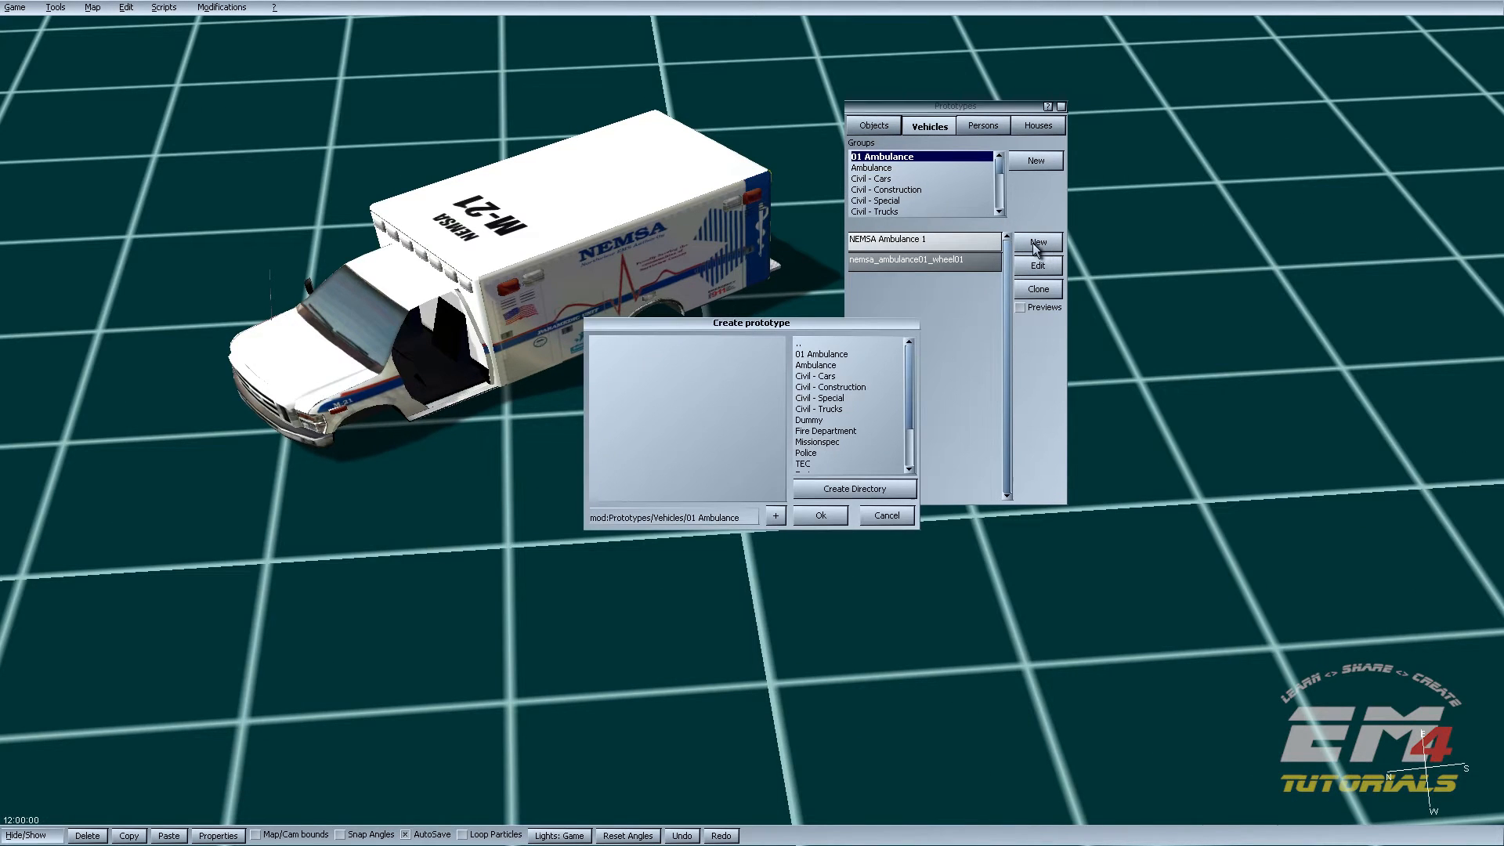
double_click(825, 354)
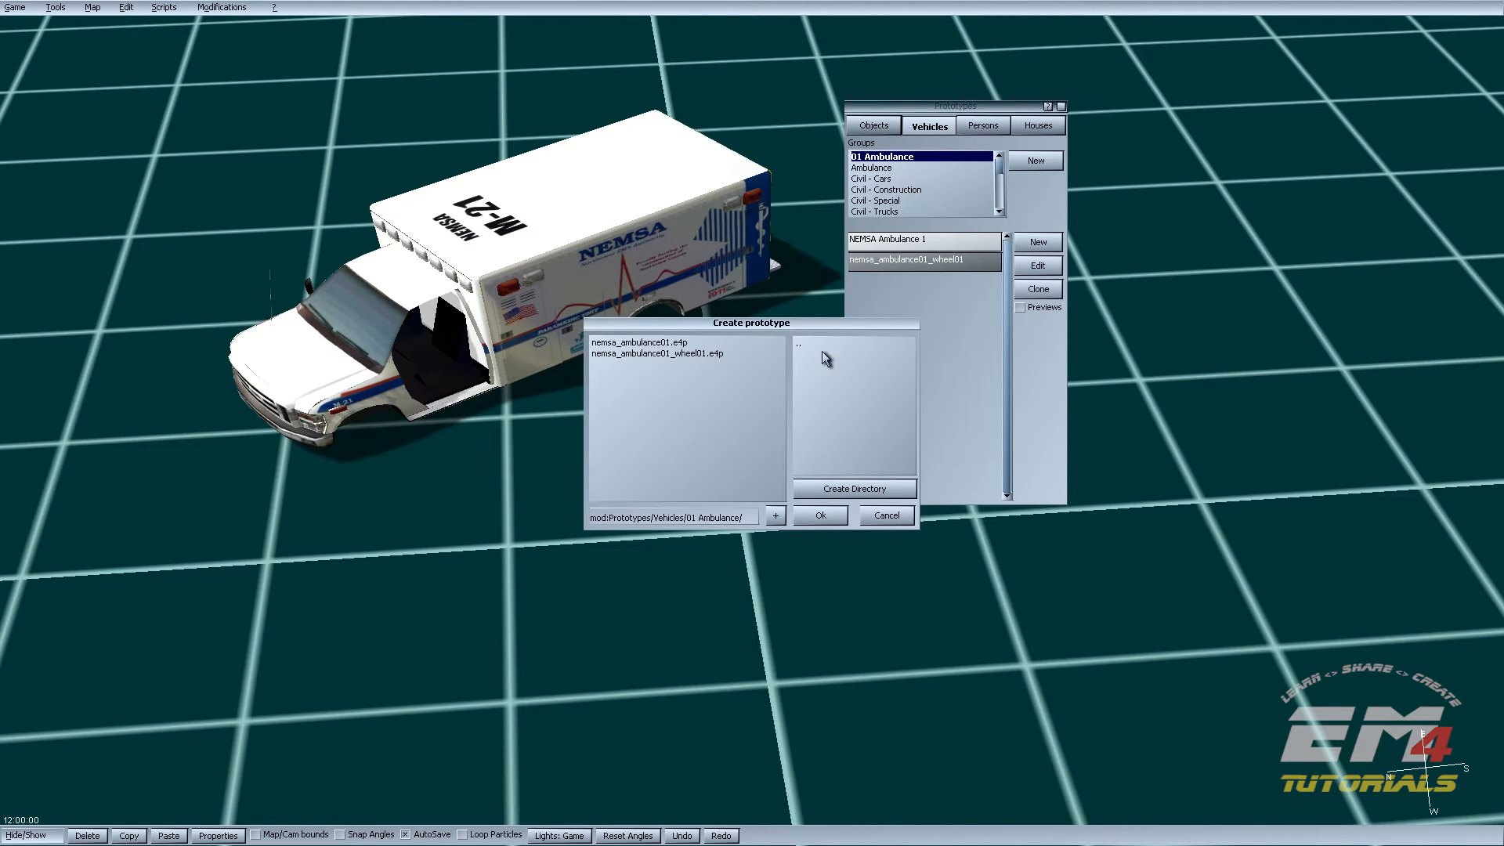
click(695, 354)
click(737, 515)
key(Right)
key(Right)
key(Right)
key(Right)
key(Right)
key(Right)
key(Right)
key(Right)
key(Right)
key(Right)
key(Right)
key(Right)
key(Right)
key(Right)
key(Right)
key(Right)
key(Right)
key(Right)
key(Right)
key(Right)
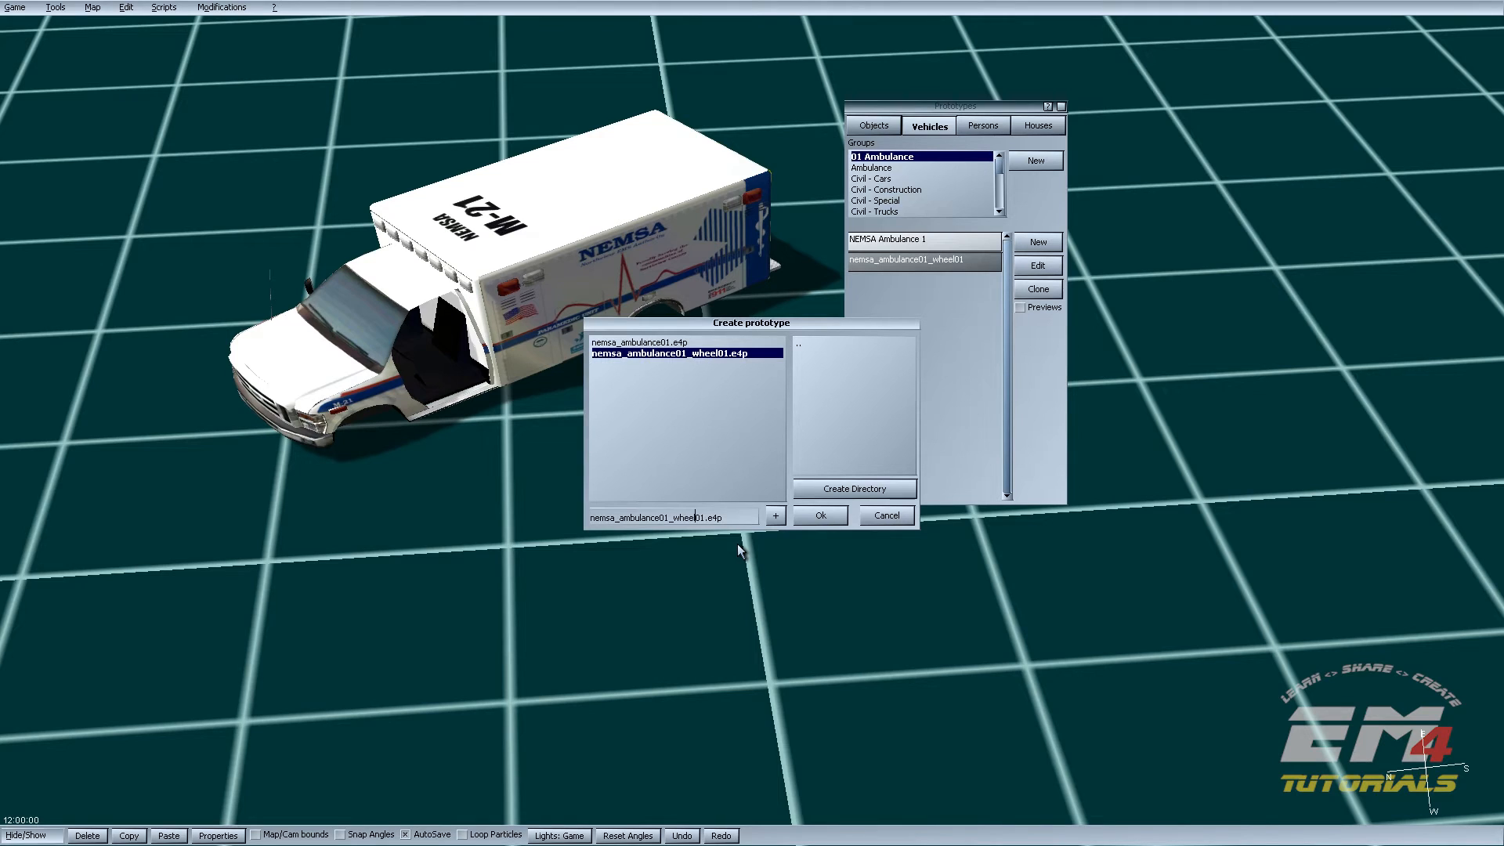
text(2)
click(823, 514)
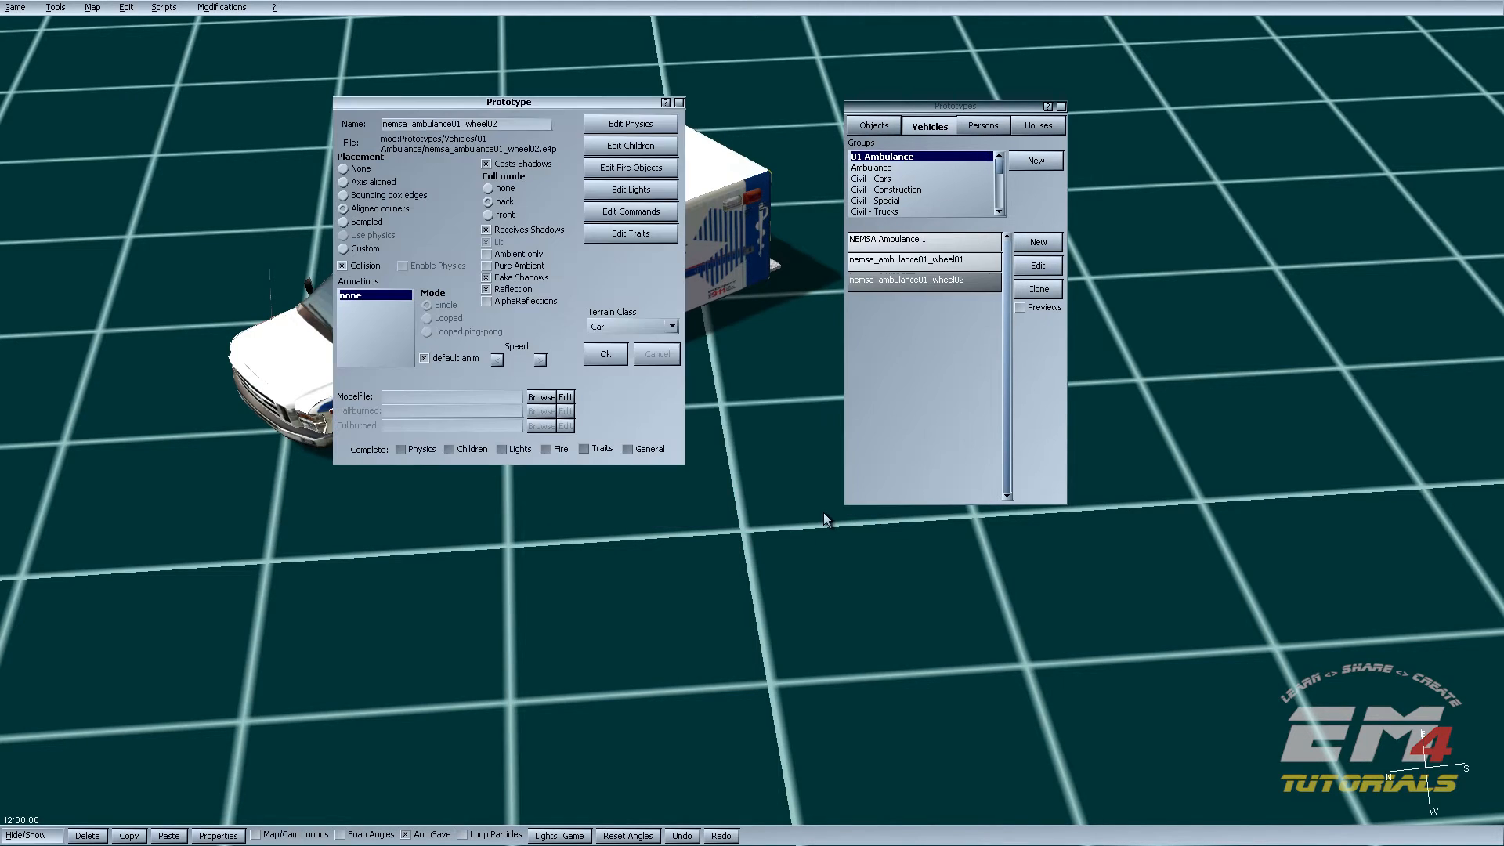
Step: Assign nemsa_ambulance01_wheel02.v3o from Models/Vehicles/01 Ambulance as the wheel02 prototype's model file and accept the prototype
click(542, 397)
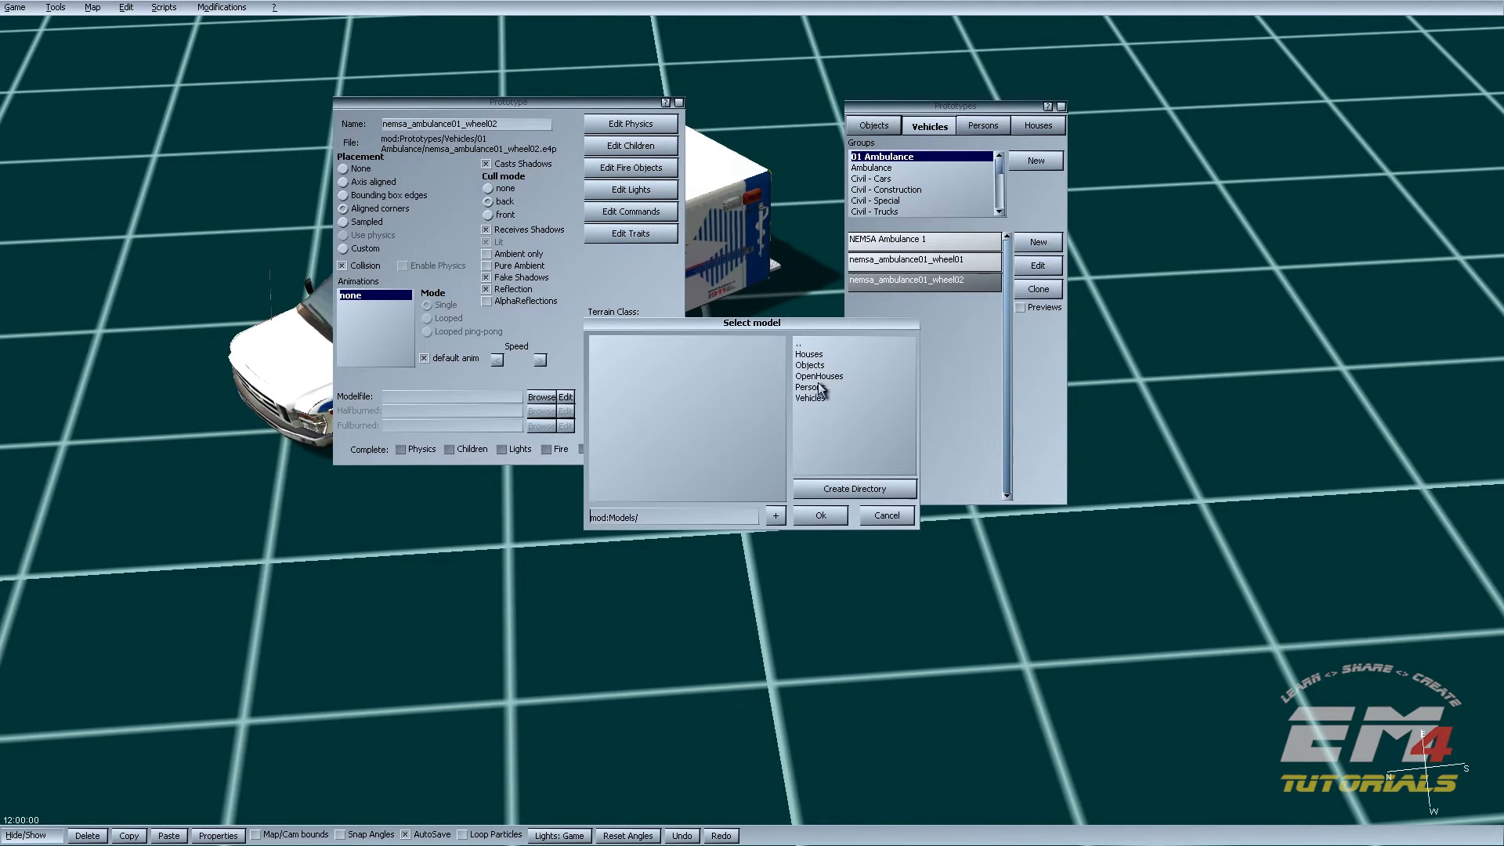
click(813, 401)
click(813, 401)
double_click(806, 355)
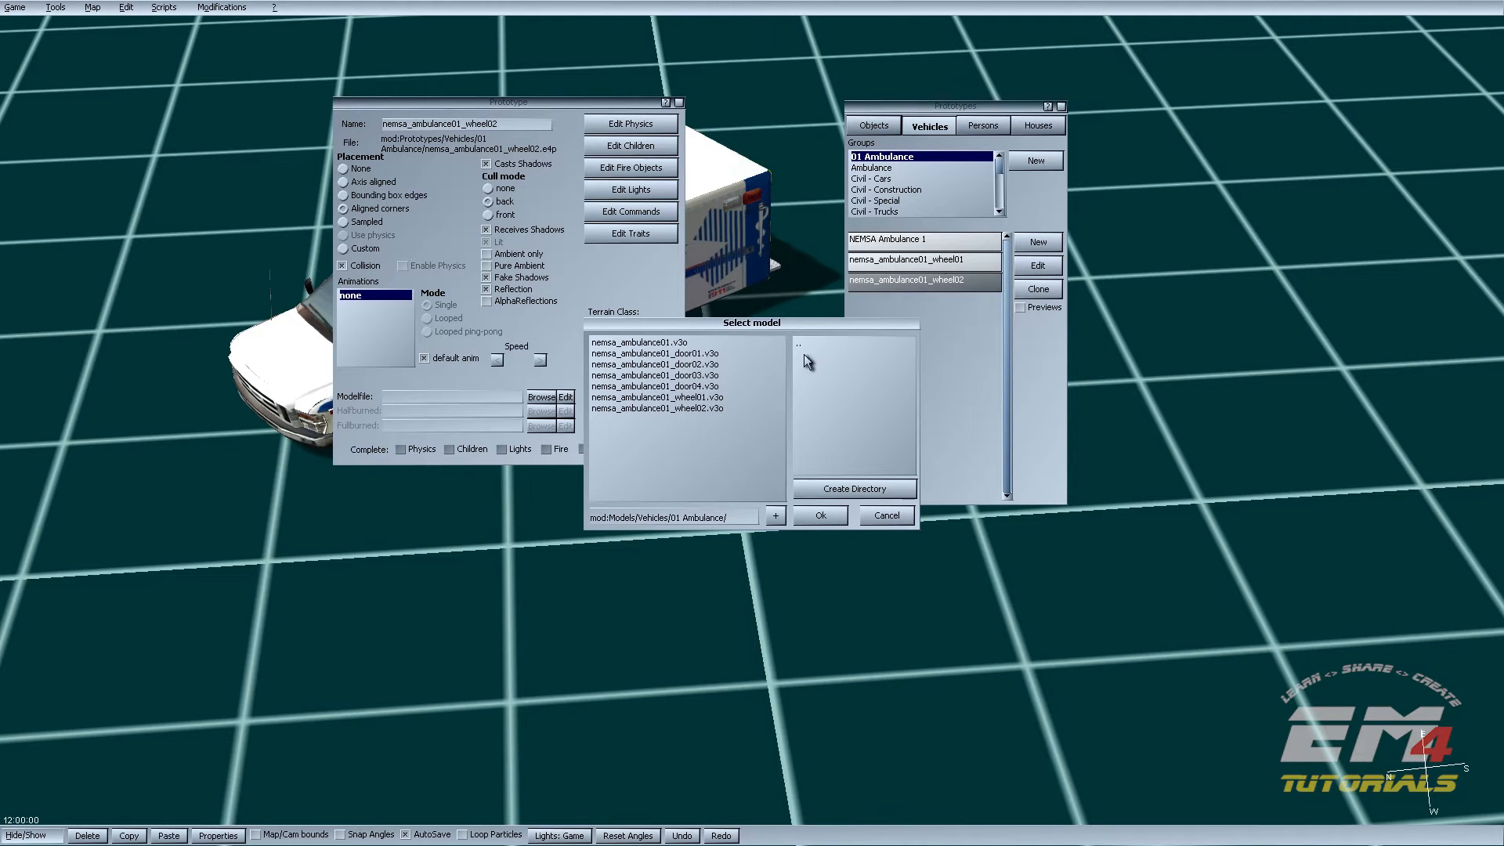
click(712, 409)
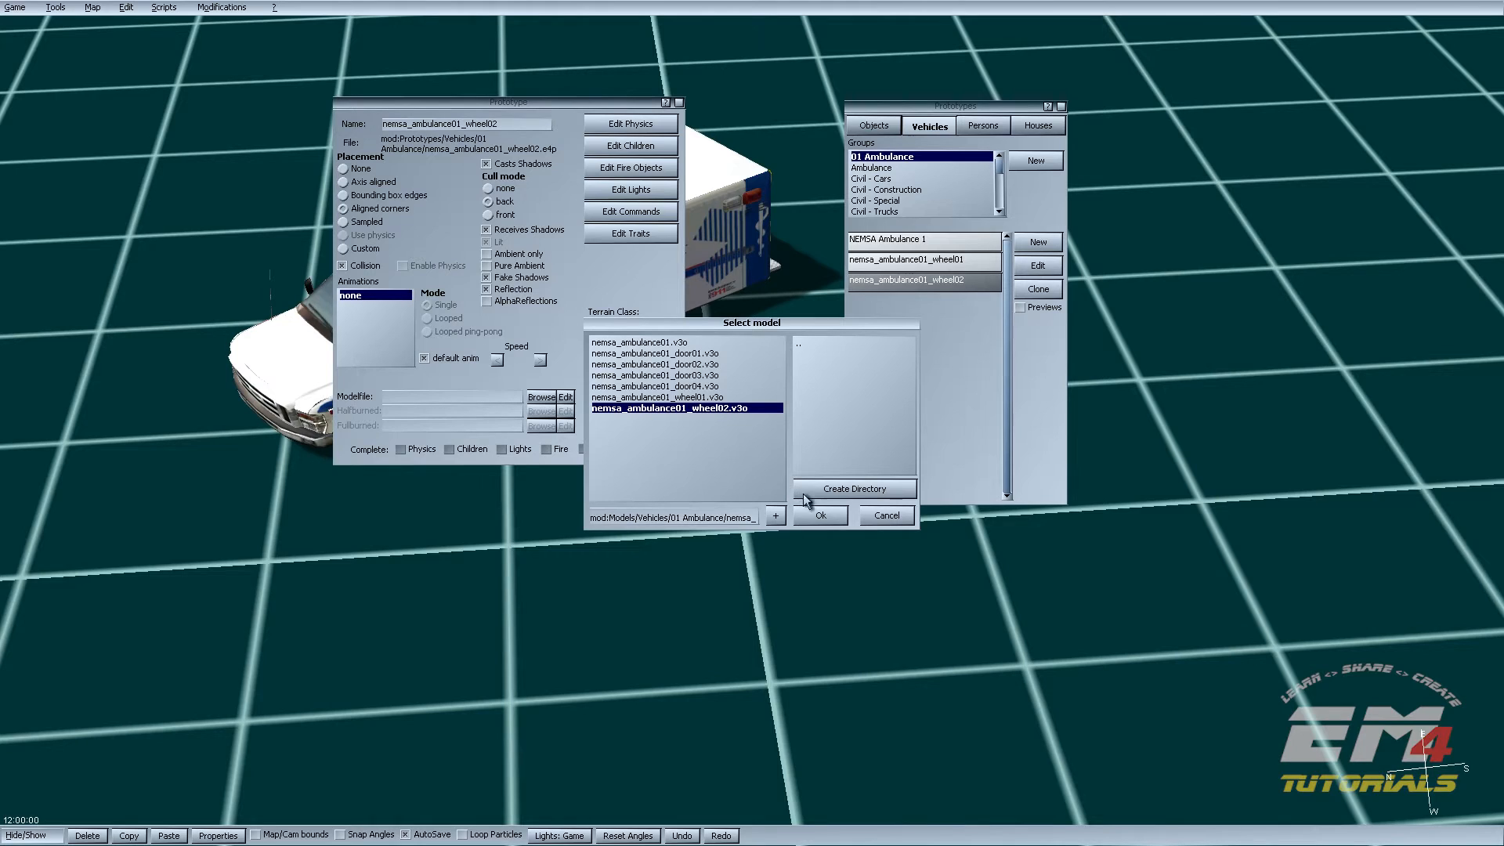
click(821, 517)
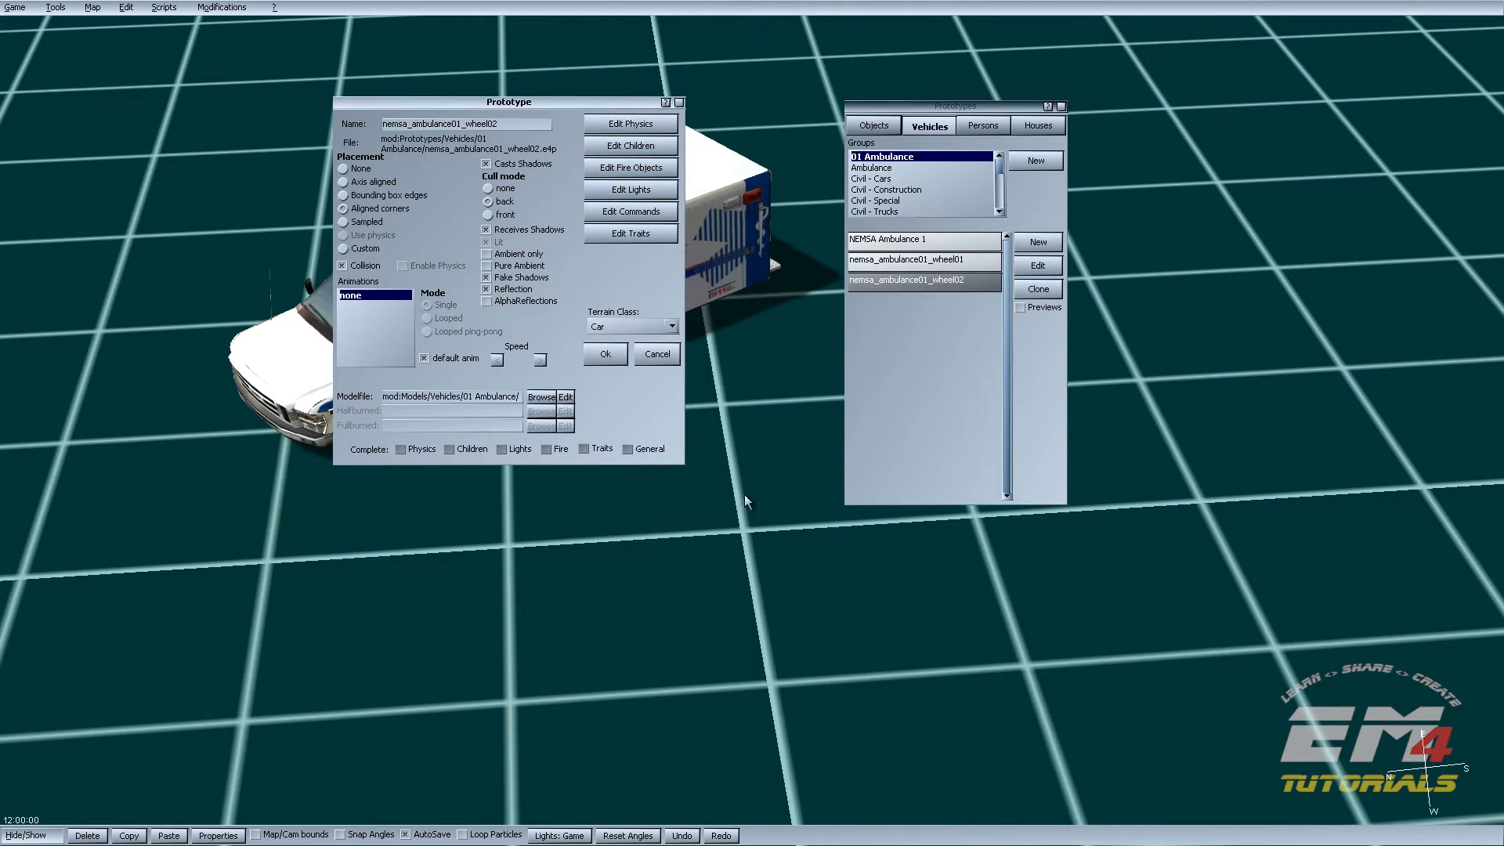
click(606, 355)
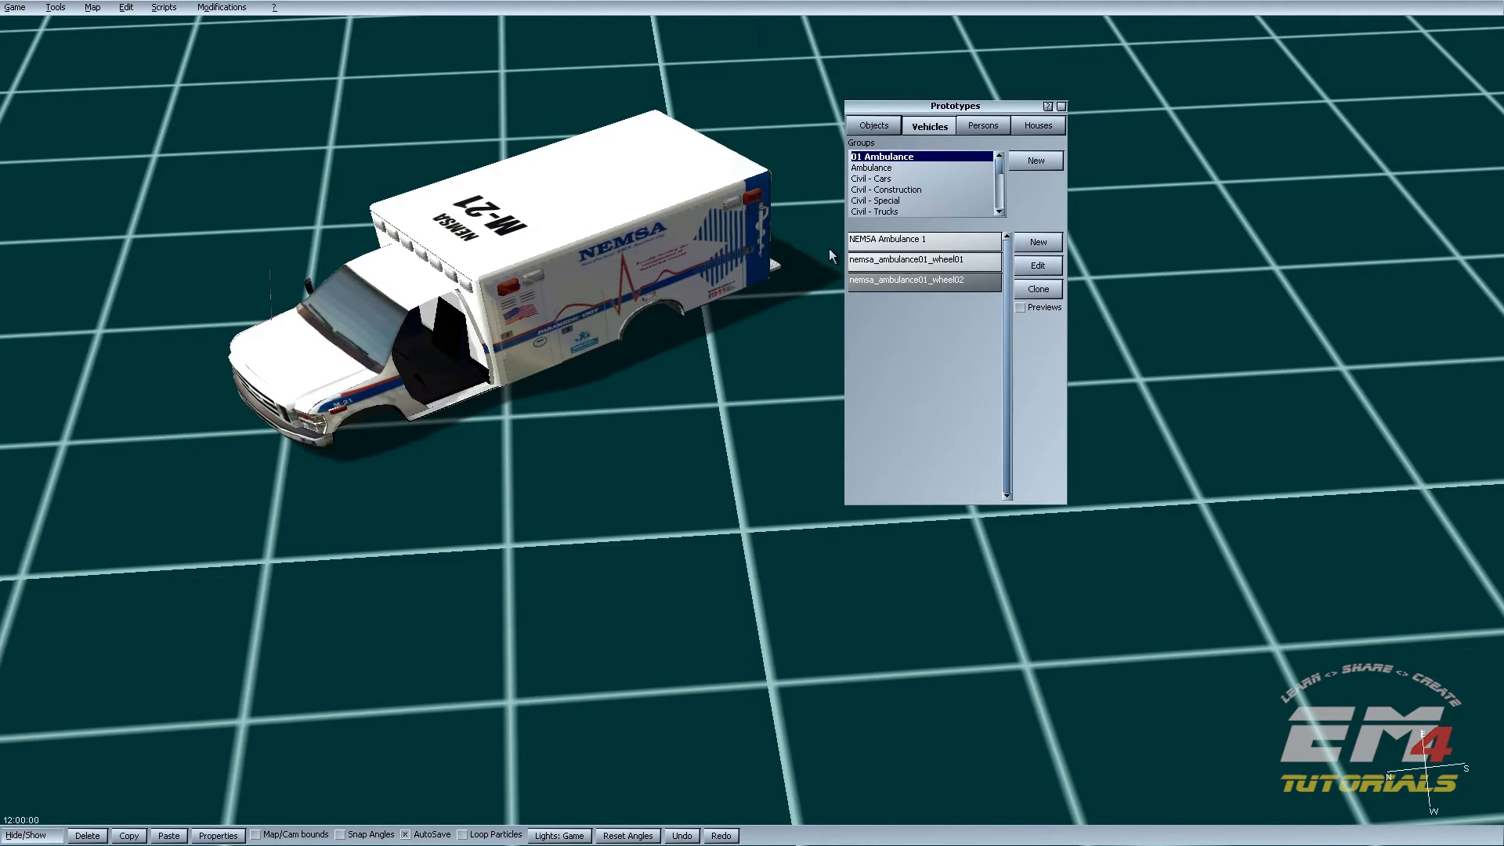
Step: Place the nemsa_ambulance01_wheel02 wheel near the ambulance's rear wheel arch to check its model, and remove it again
click(906, 258)
click(906, 280)
click(661, 414)
mouse_move(664, 401)
mouse_down()
mouse_move(664, 312)
mouse_move(664, 411)
mouse_move(664, 344)
mouse_move(665, 378)
mouse_up()
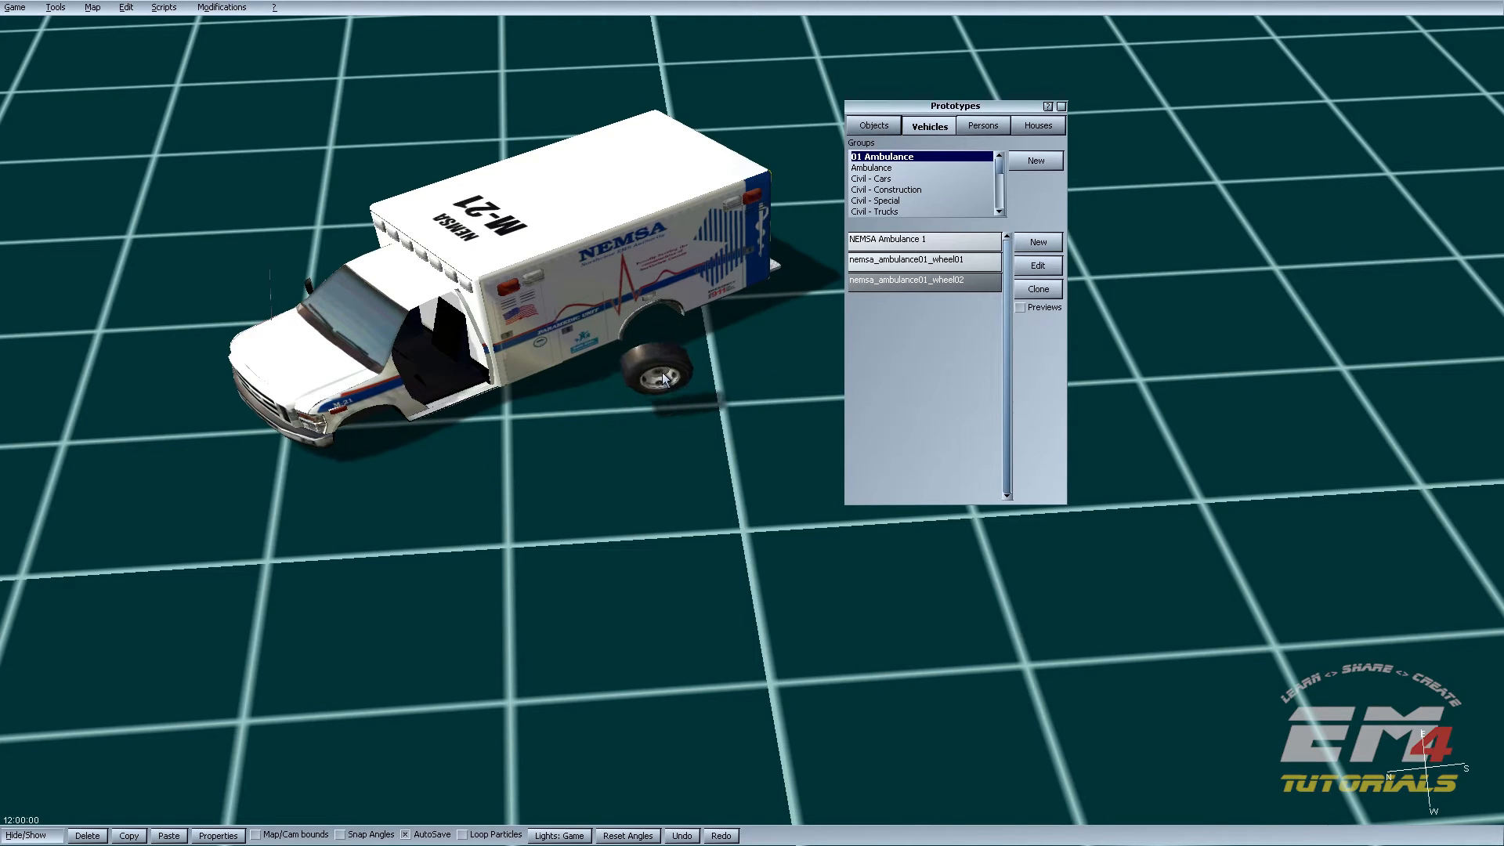
key(ctrl+z)
key(Delete)
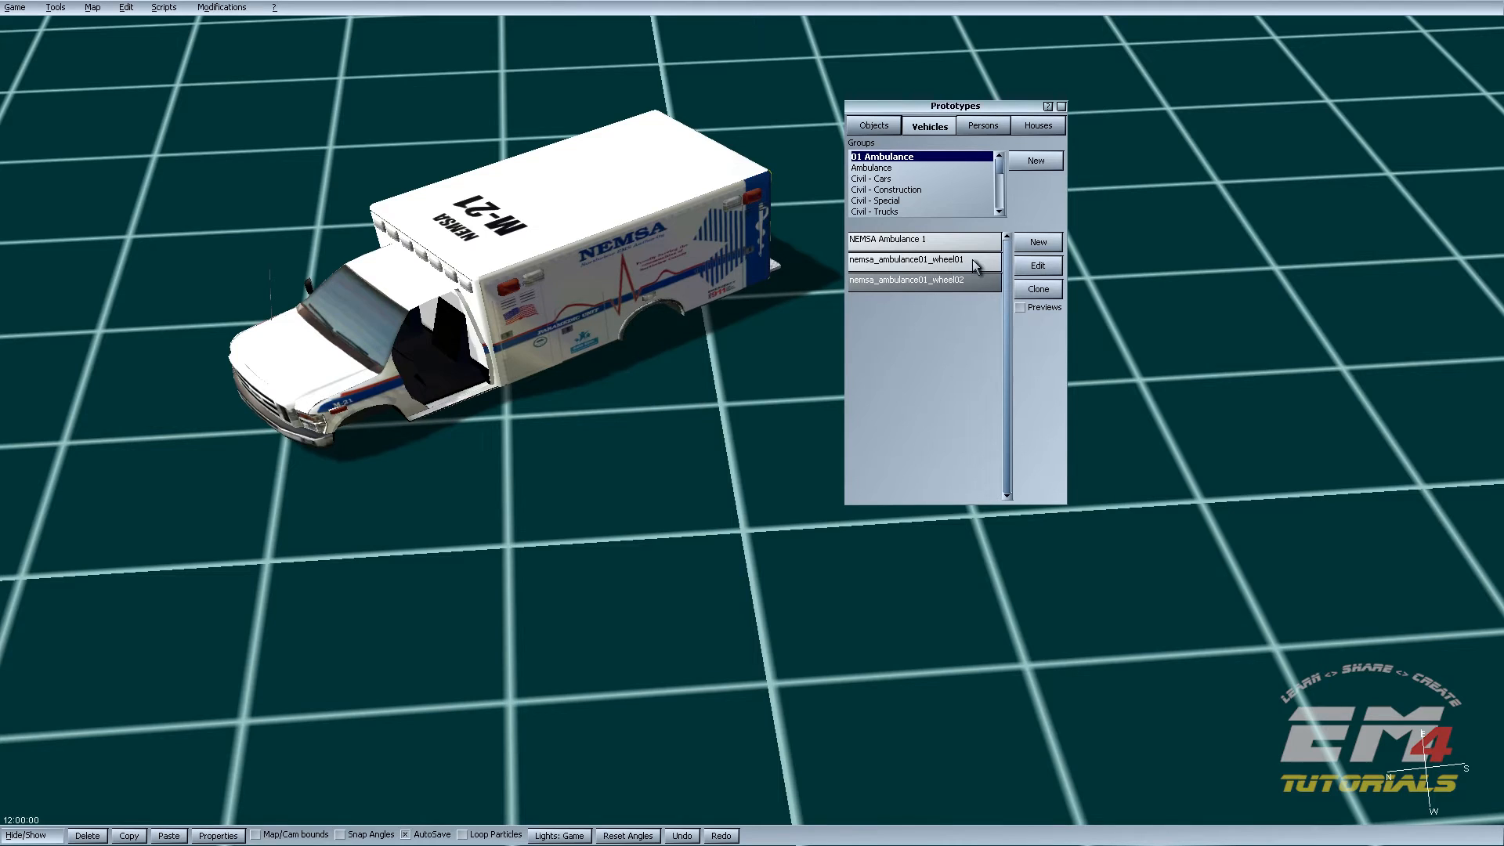
Step: Create a door prototype named nemsa_ambulance01_door01 in 01 Ambulance, basing its file name on the existing wheel02 file
click(1035, 244)
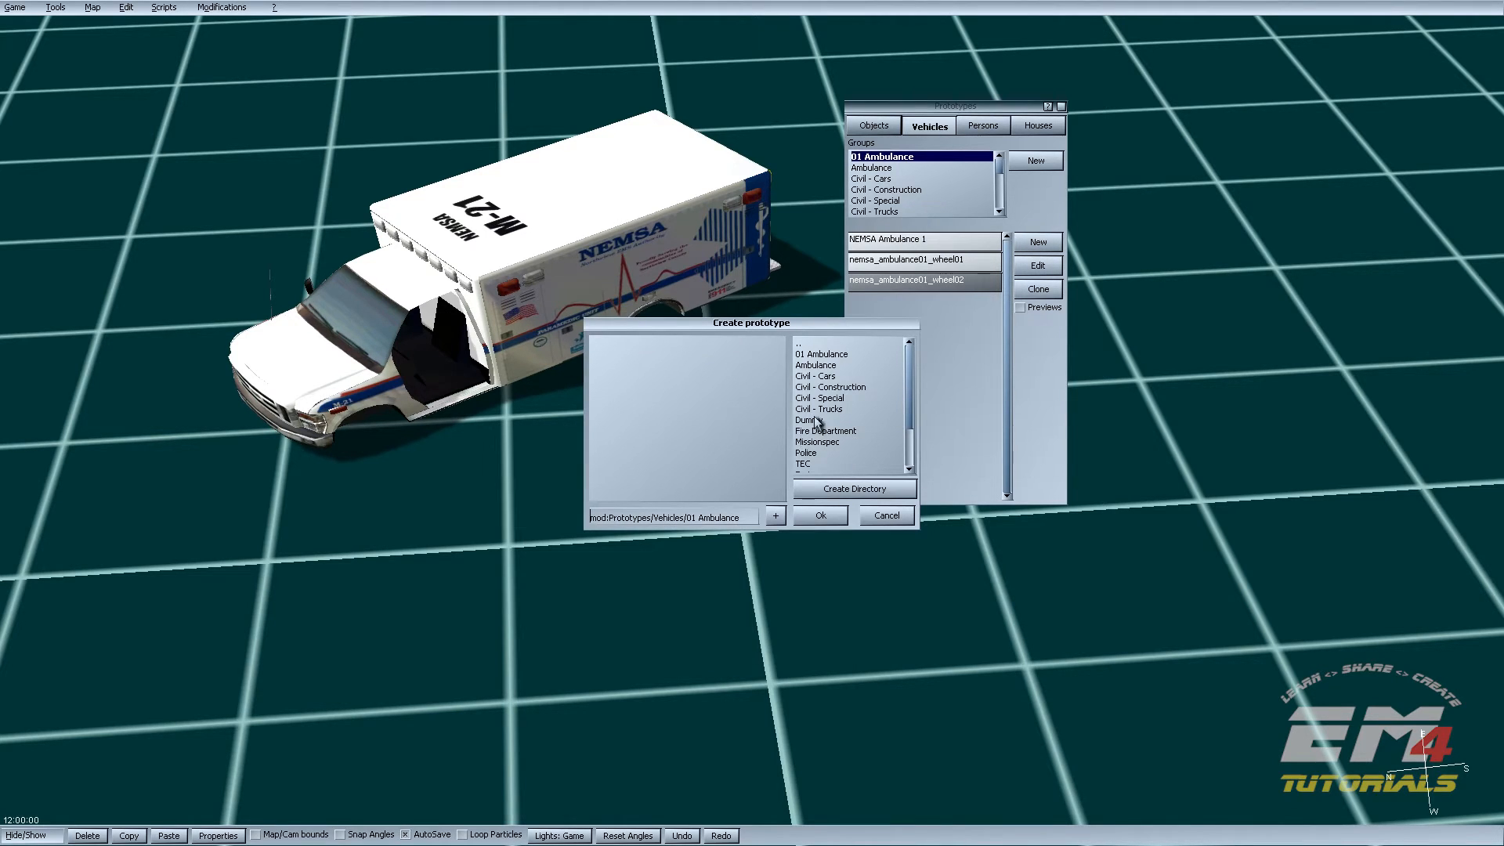
click(835, 354)
double_click(834, 354)
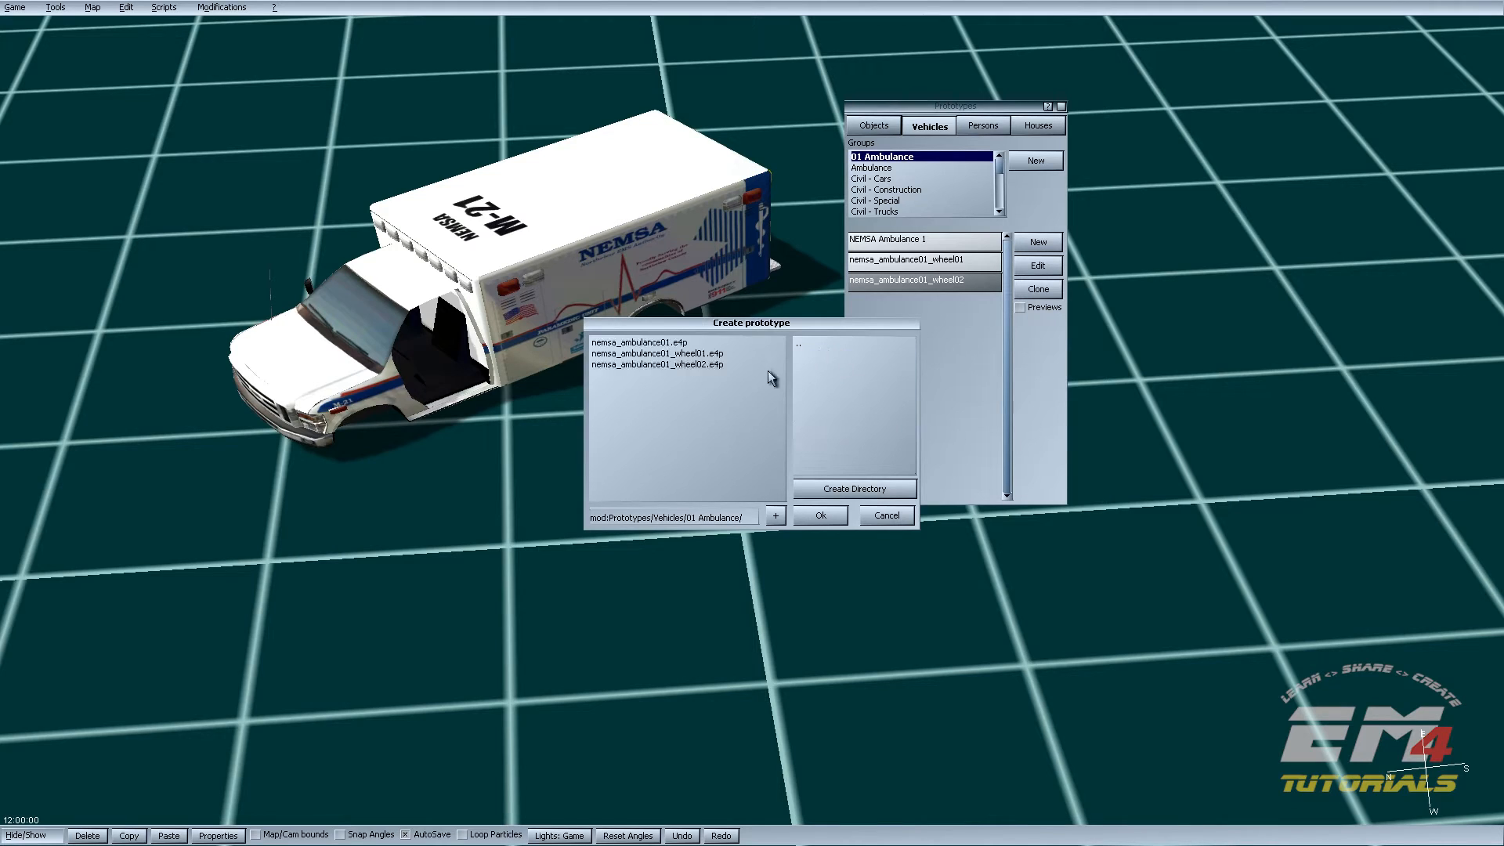
click(697, 363)
click(741, 517)
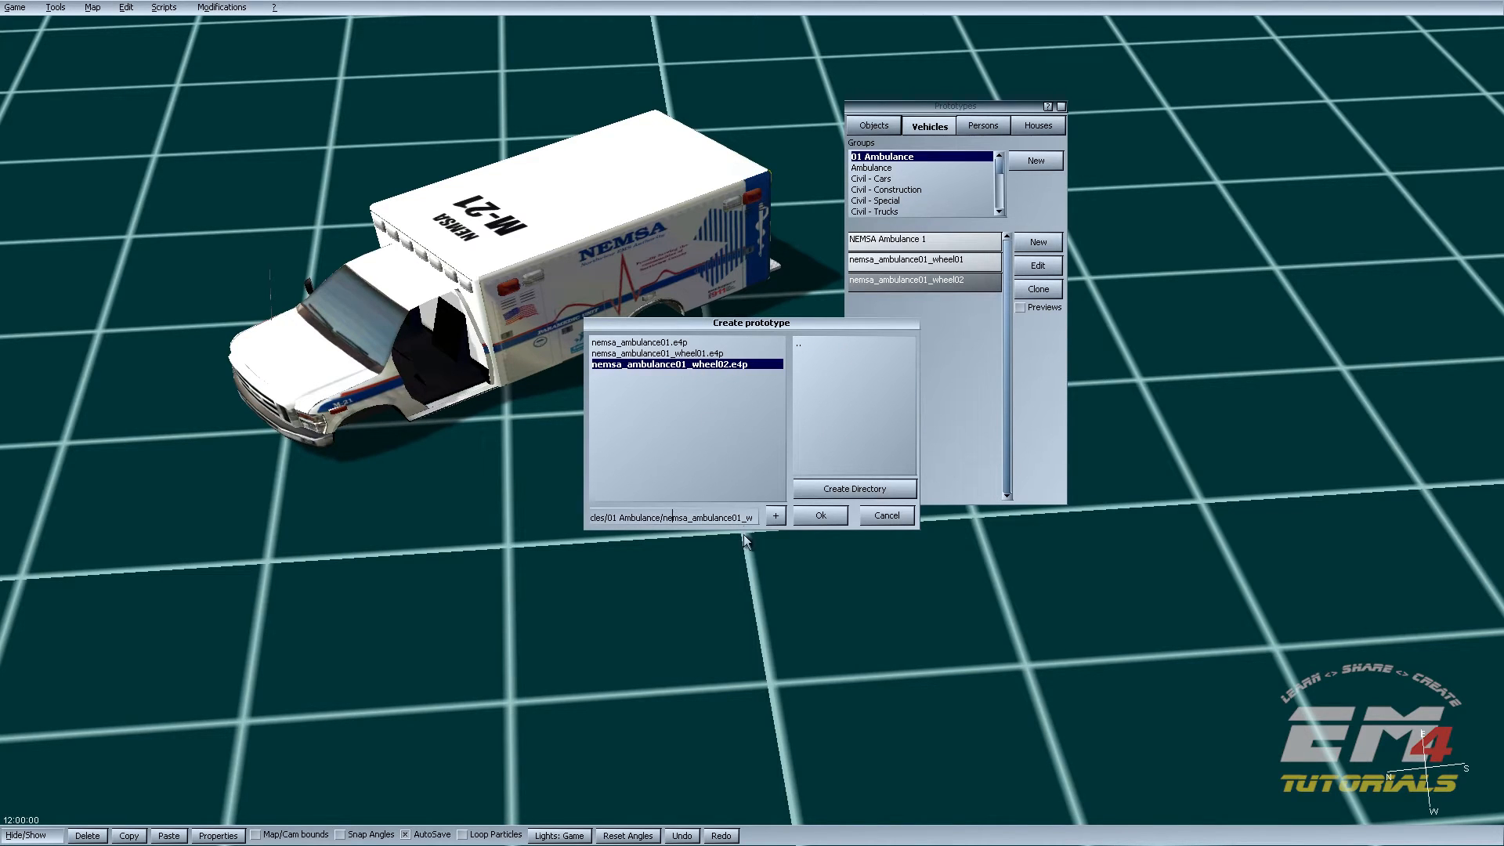
key(Right)
key(Right)
key(Right)
key(Right)
key(Right)
key(Right)
key(Right)
key(Right)
key(Right)
key(Right)
key(Right)
key(Right)
key(Right)
key(Right)
key(Right)
key(Right)
key(BackSpace)
key(BackSpace)
key(BackSpace)
key(BackSpace)
key(BackSpace)
key(BackSpace)
key(BackSpace)
text(door01)
click(815, 513)
Step: Assign nemsa_ambulance01_door01.v3o from Models/Vehicles/01 Ambulance as the door01 prototype's model file, check the path and accept the prototype
click(541, 397)
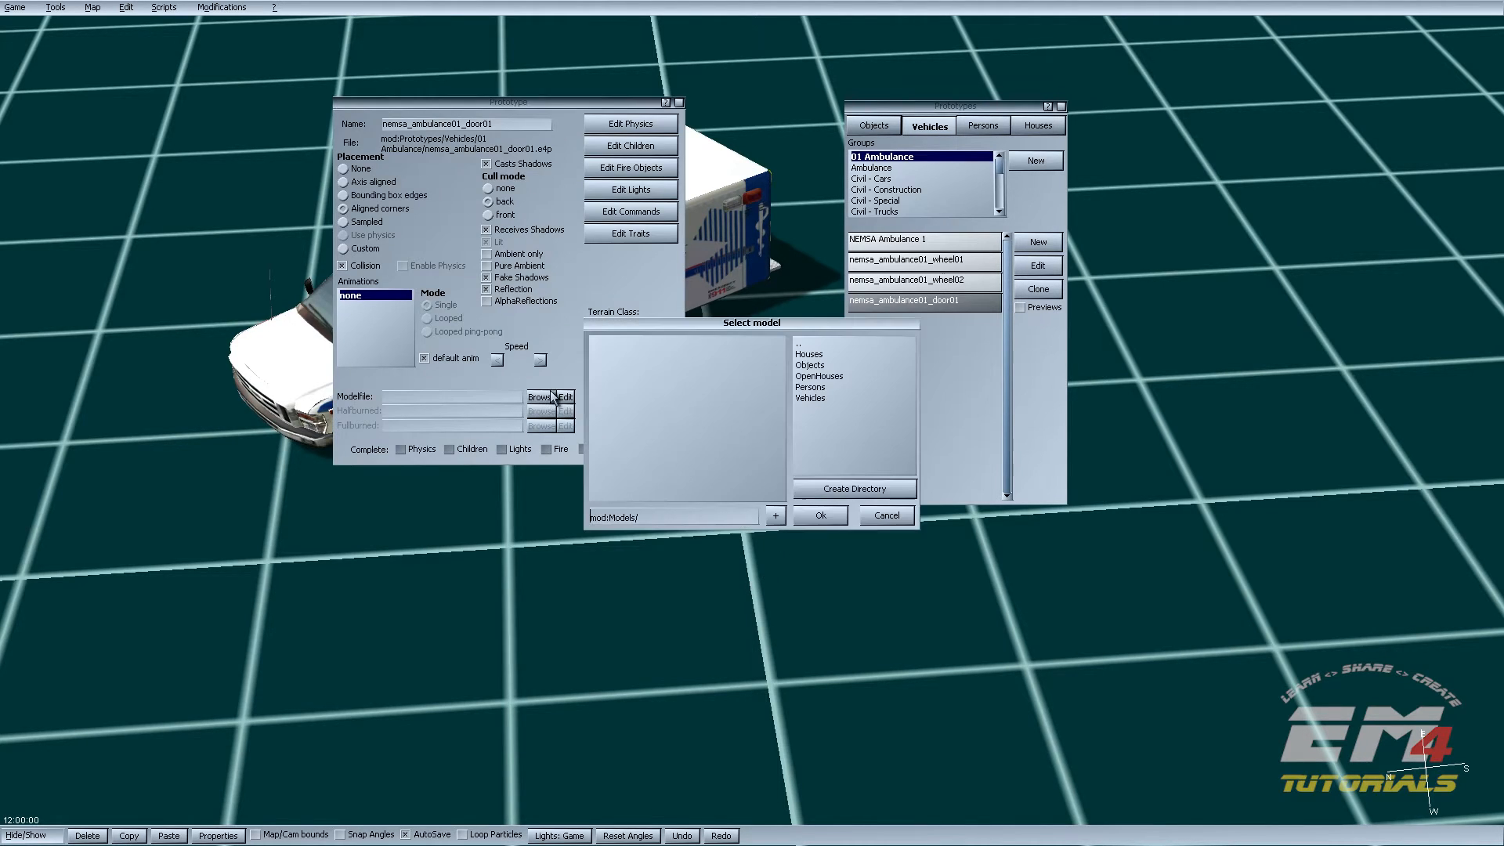
double_click(815, 397)
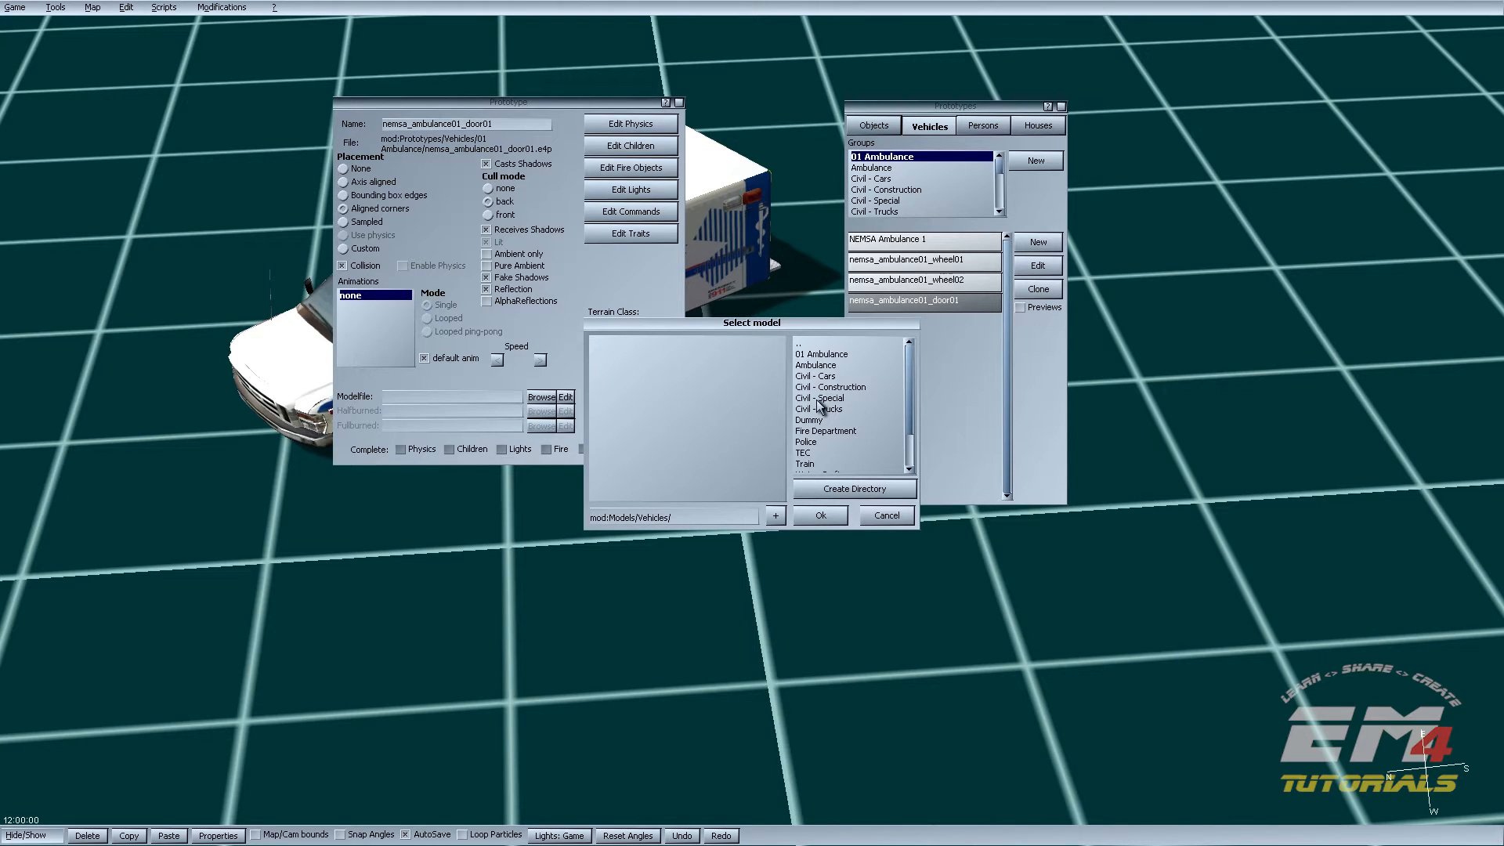
double_click(825, 355)
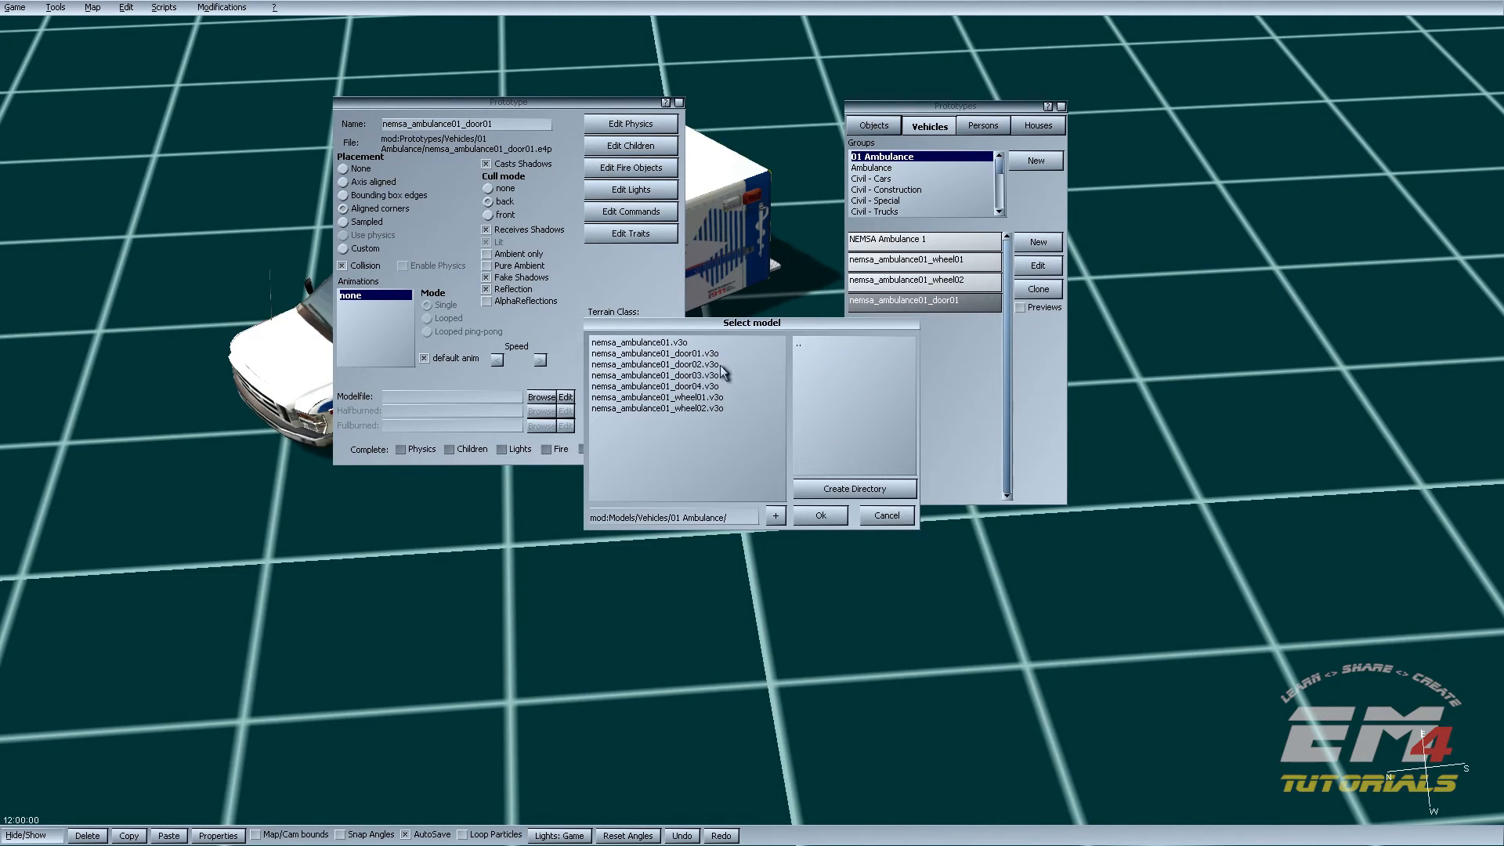
click(693, 353)
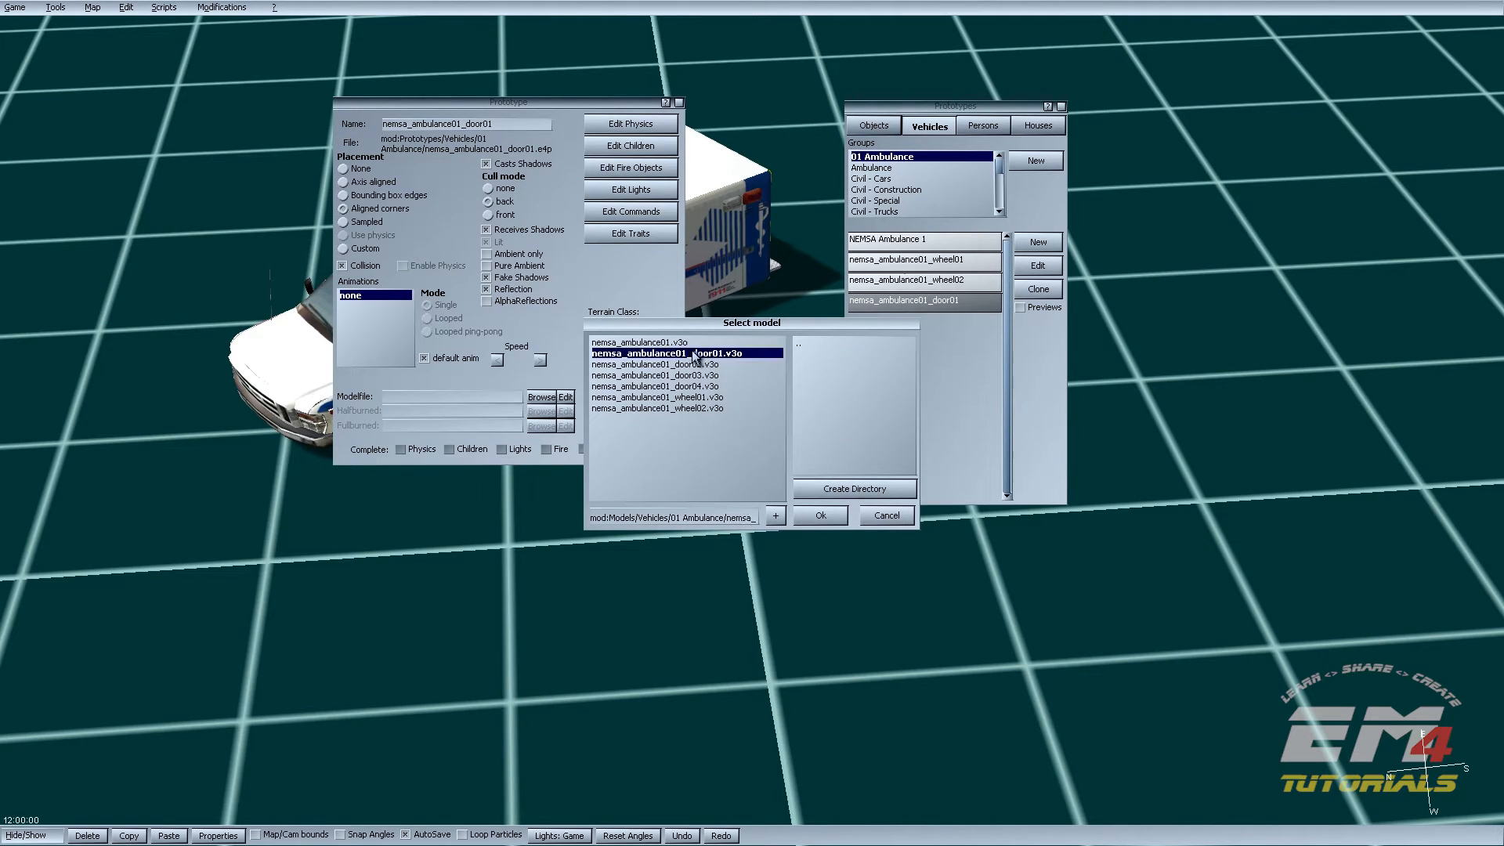
click(812, 523)
click(517, 398)
key(Right)
key(End)
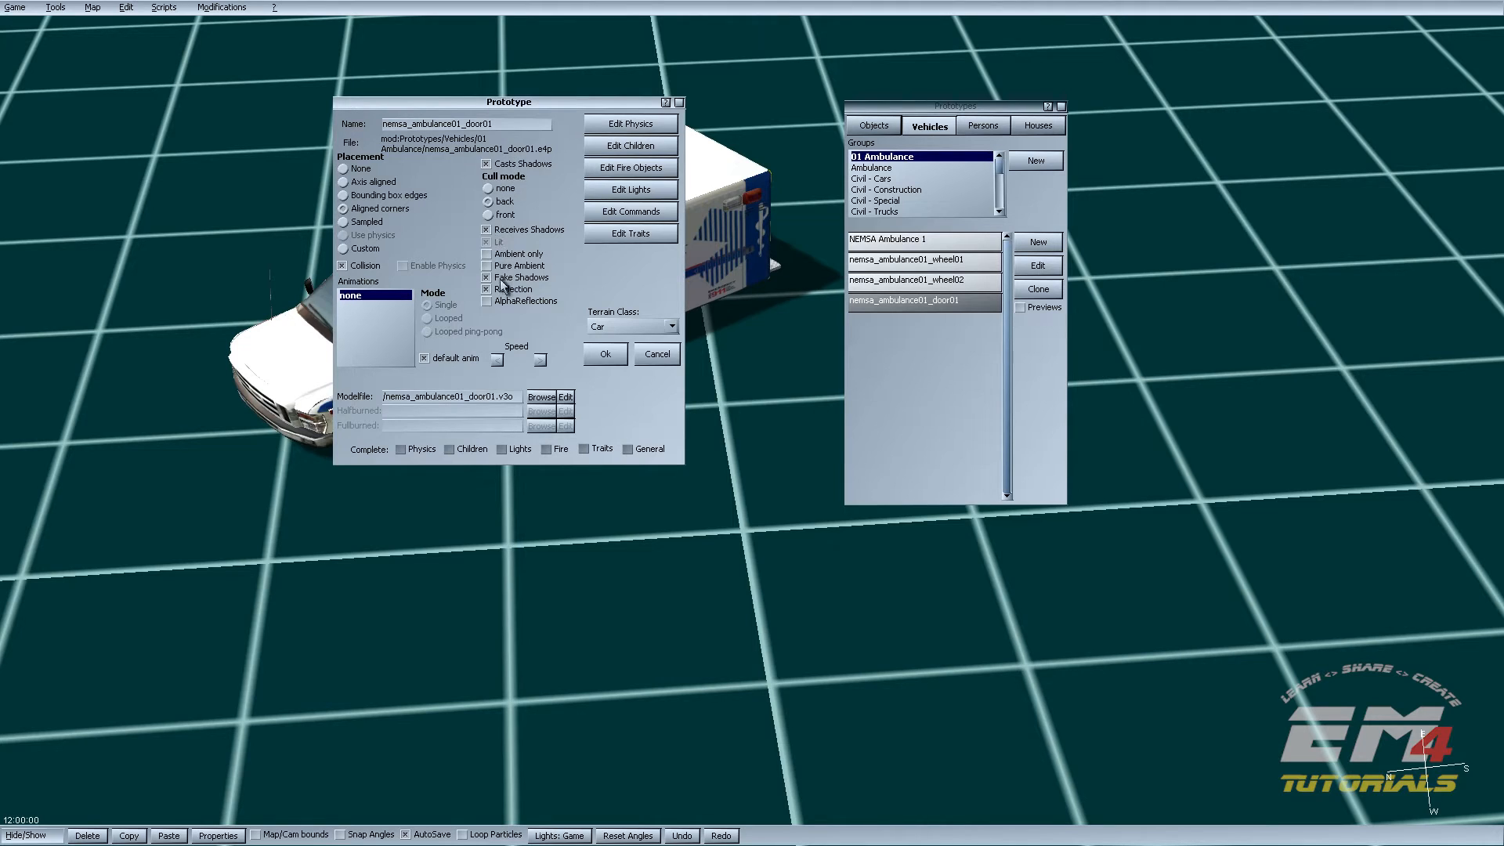
click(606, 354)
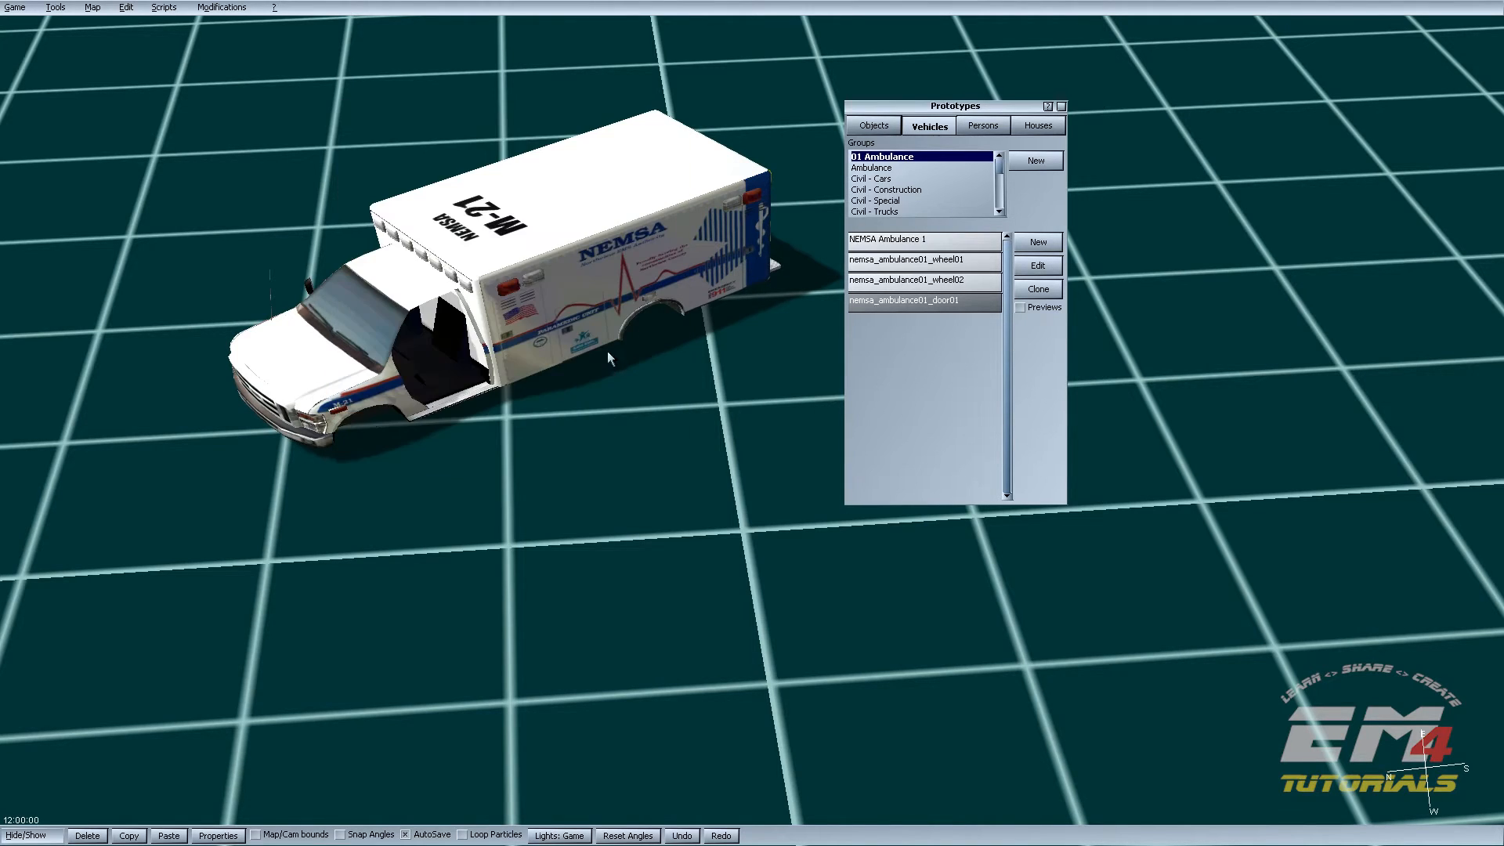
Step: Create a second door prototype named nemsa_ambulance01_door02 in 01 Ambulance, basing its file name on the existing door01 file
click(1039, 242)
double_click(840, 353)
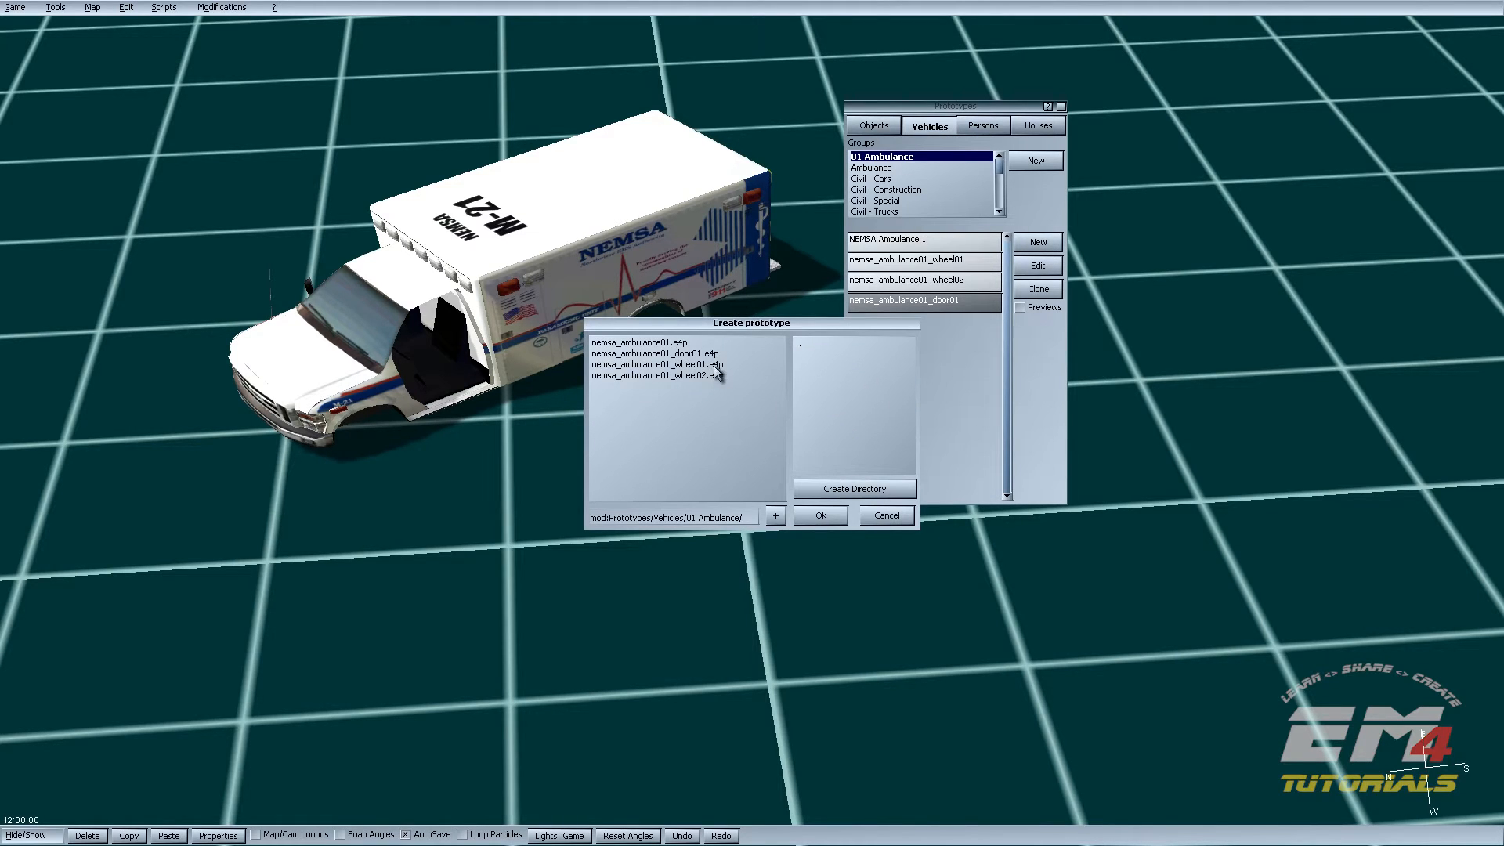
click(717, 353)
key(Right)
key(Right)
key(Right)
key(Right)
key(Right)
key(Right)
key(Right)
key(Right)
key(Right)
key(Right)
key(Right)
key(Right)
key(Right)
key(Right)
key(Right)
key(Right)
key(Right)
key(Right)
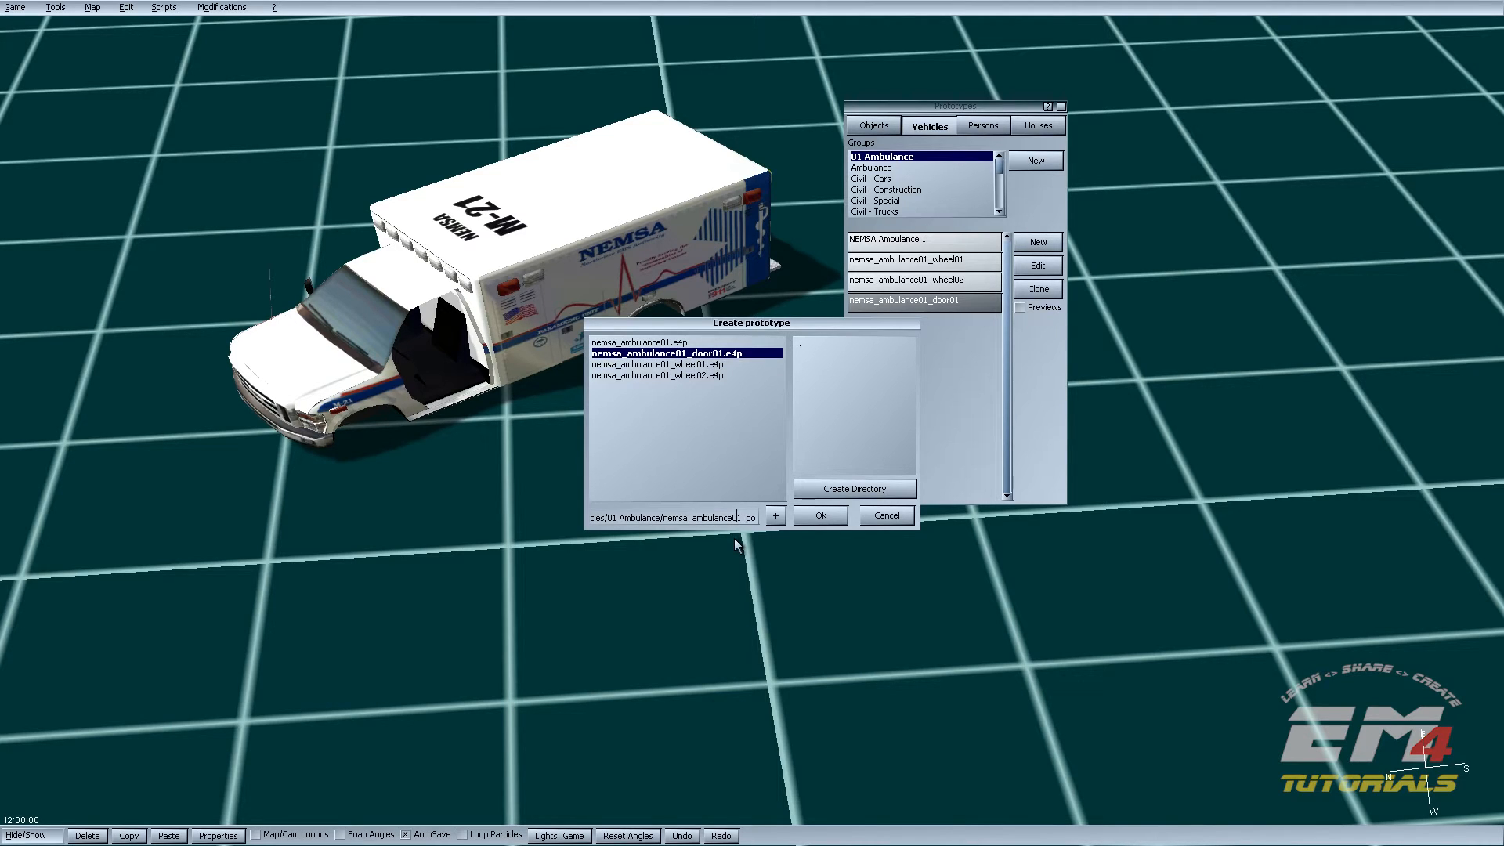
key(End)
key(BackSpace)
key(BackSpace)
key(BackSpace)
key(BackSpace)
key(BackSpace)
text(2.e4p)
click(814, 517)
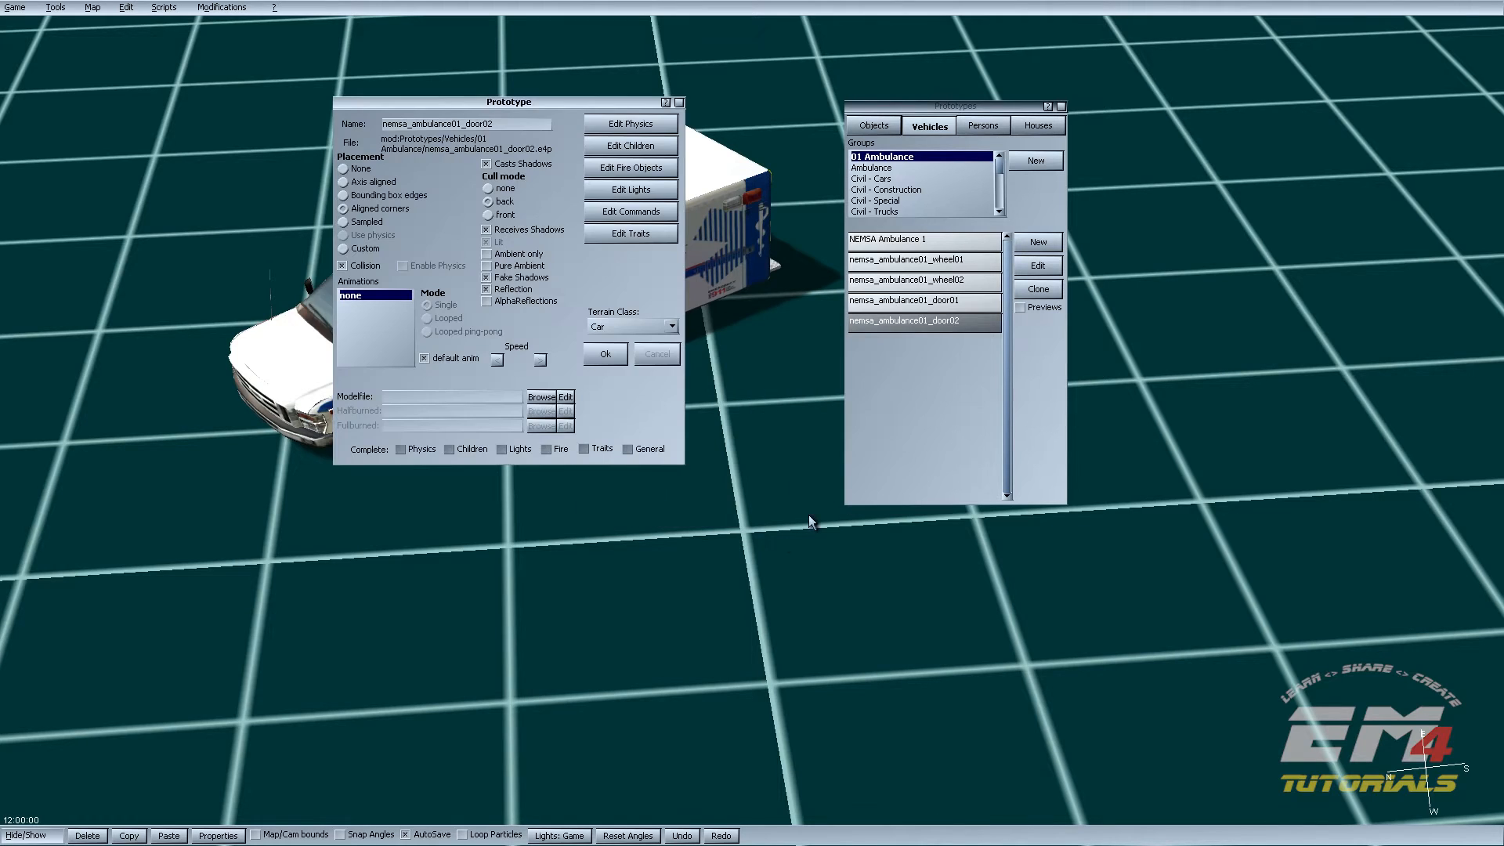
Step: Assign nemsa_ambulance01_door02.v3o from Models/Vehicles/01 Ambulance as the door02 prototype's model file
click(542, 397)
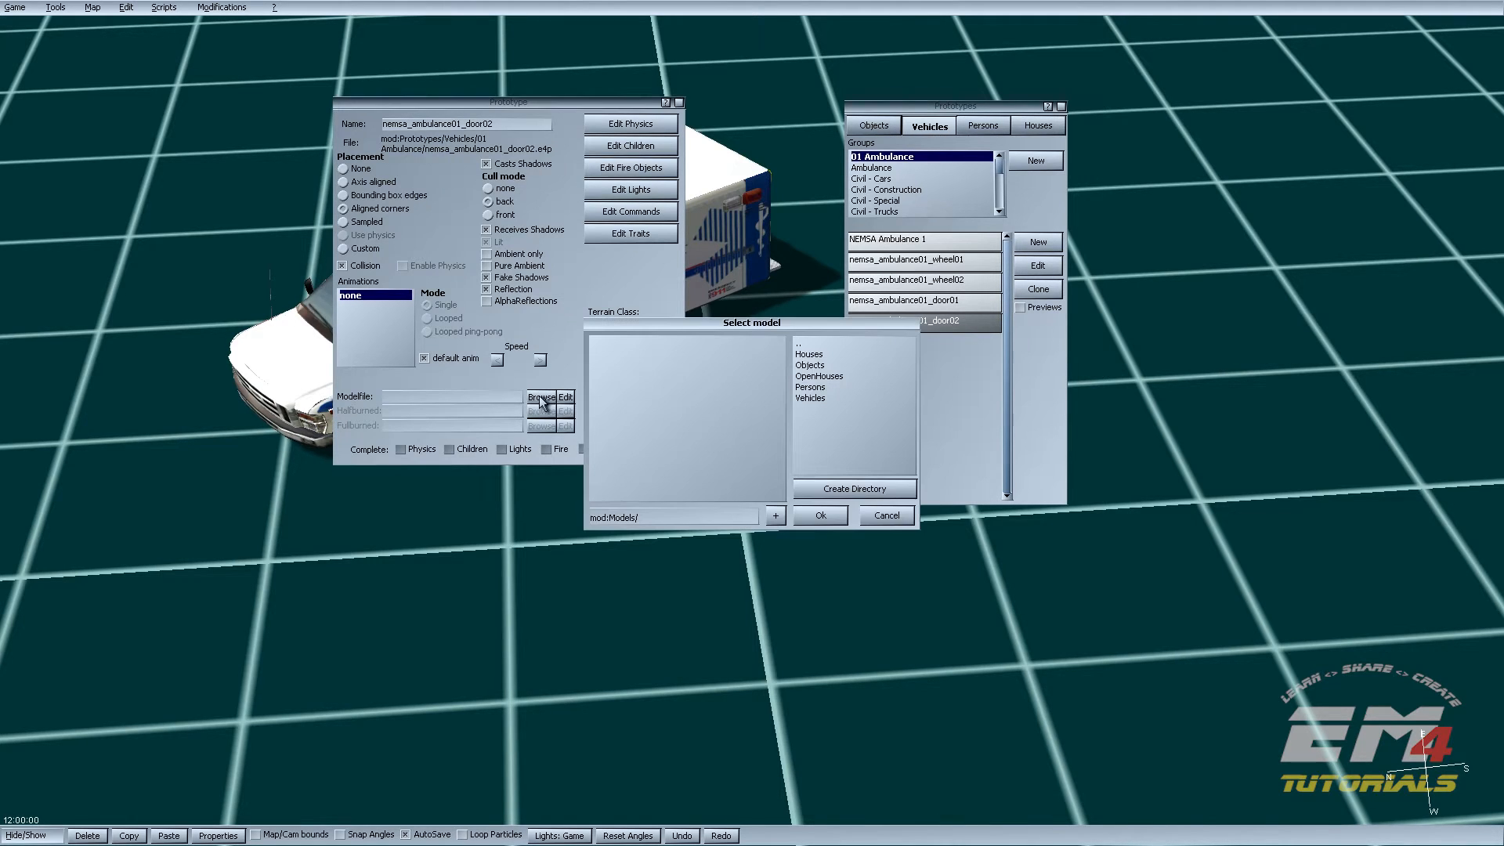
double_click(814, 399)
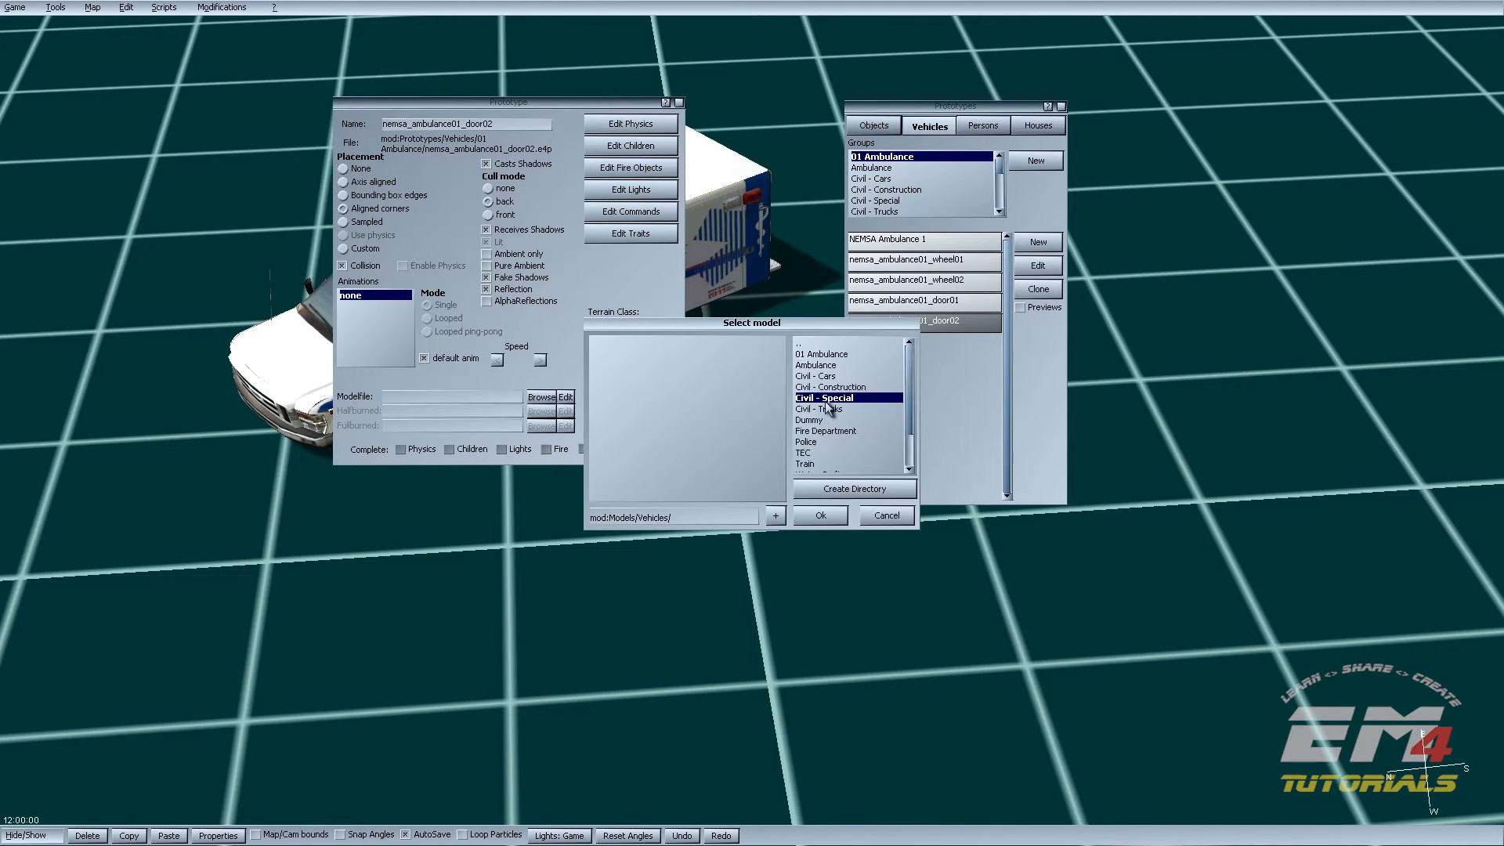
double_click(829, 354)
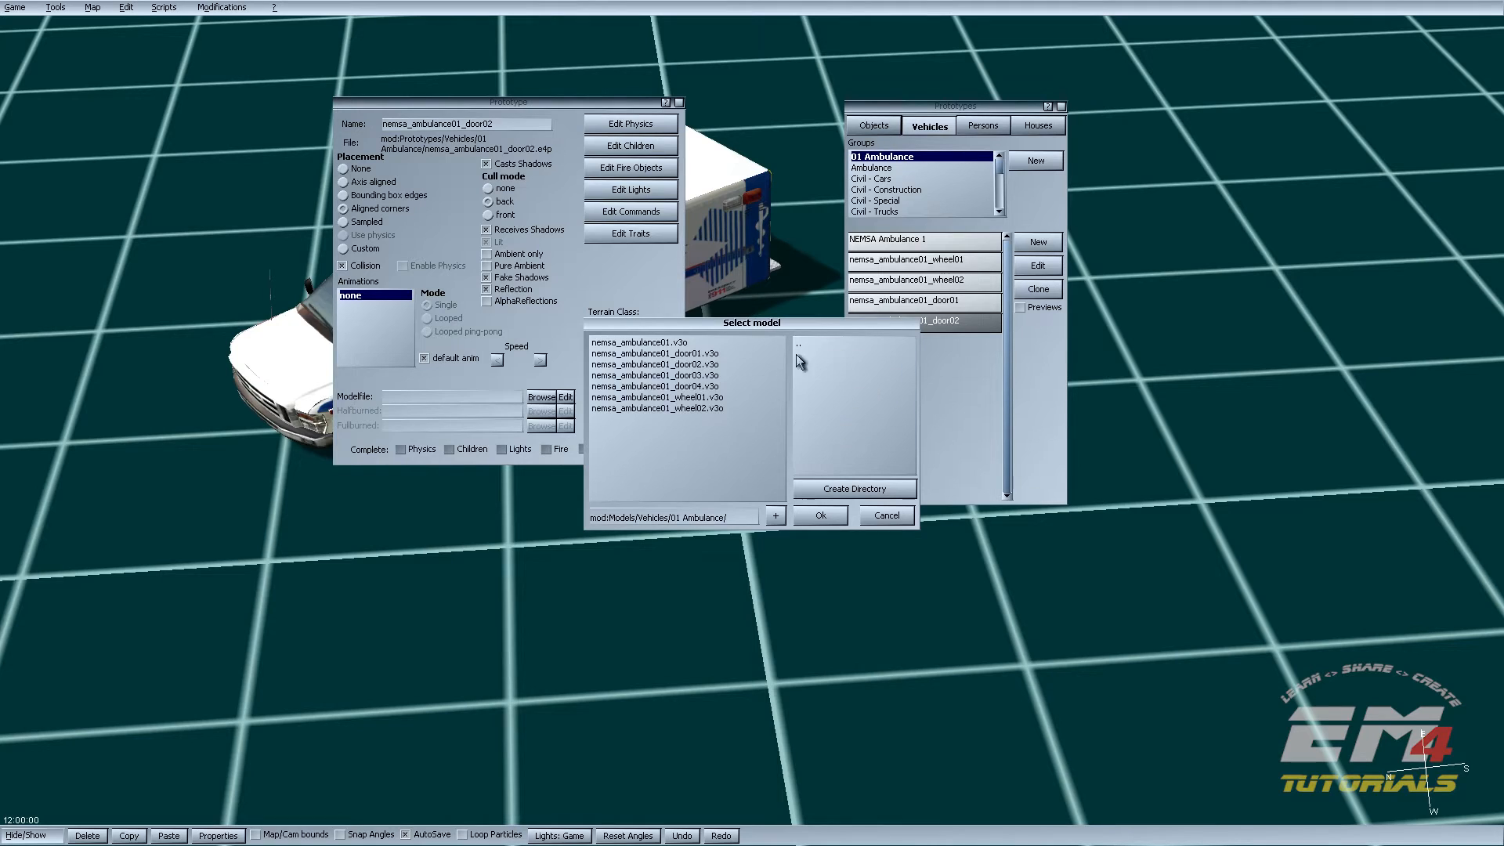
click(710, 365)
click(821, 517)
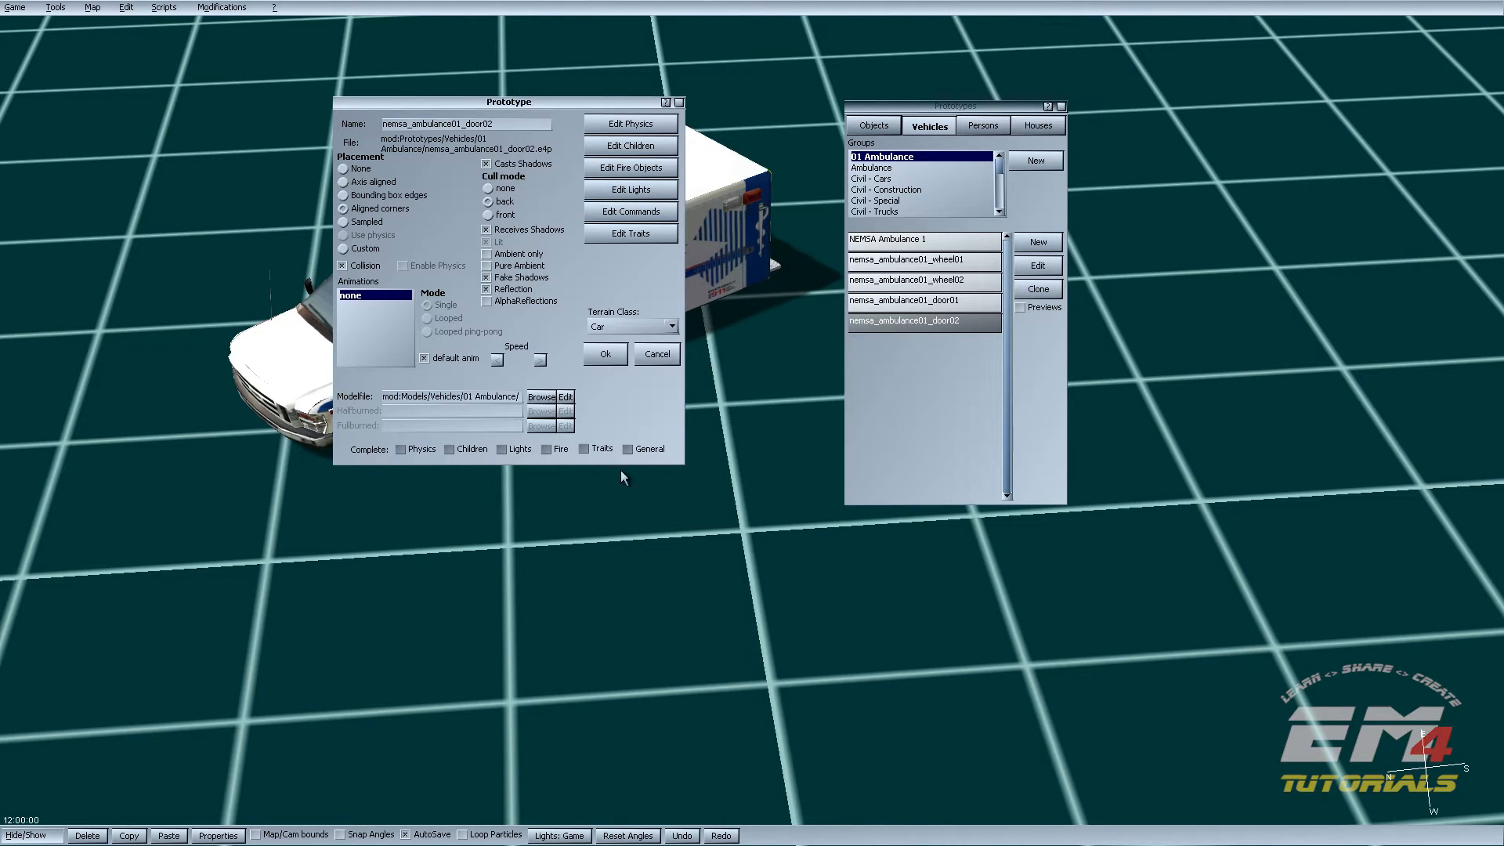
Step: Accept the door02 prototype and create nemsa_ambulance01_door03 in 01 Ambulance, basing its file name on the existing door02 file
click(605, 344)
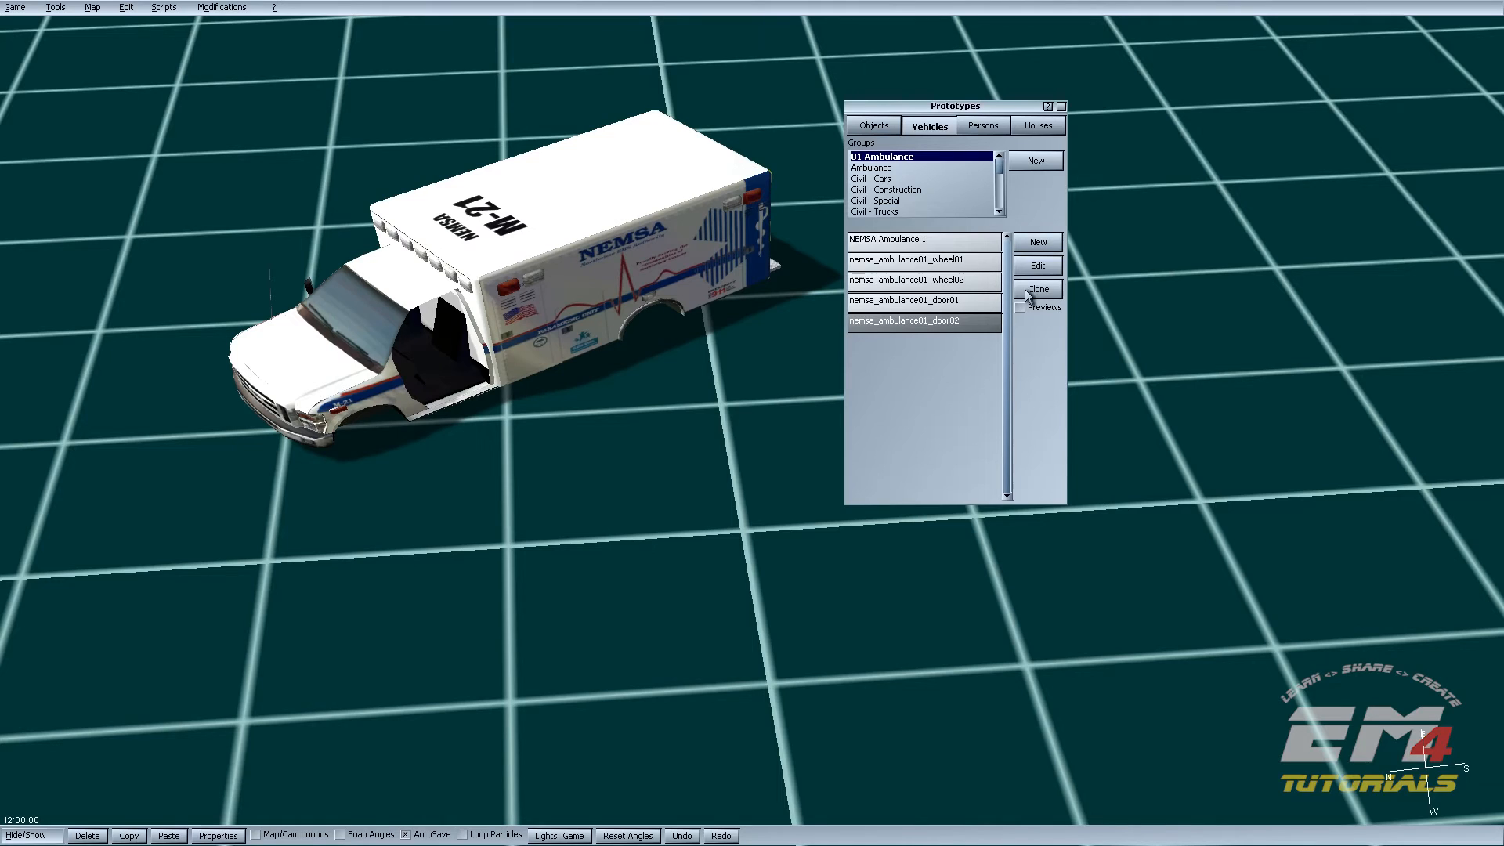
click(1038, 244)
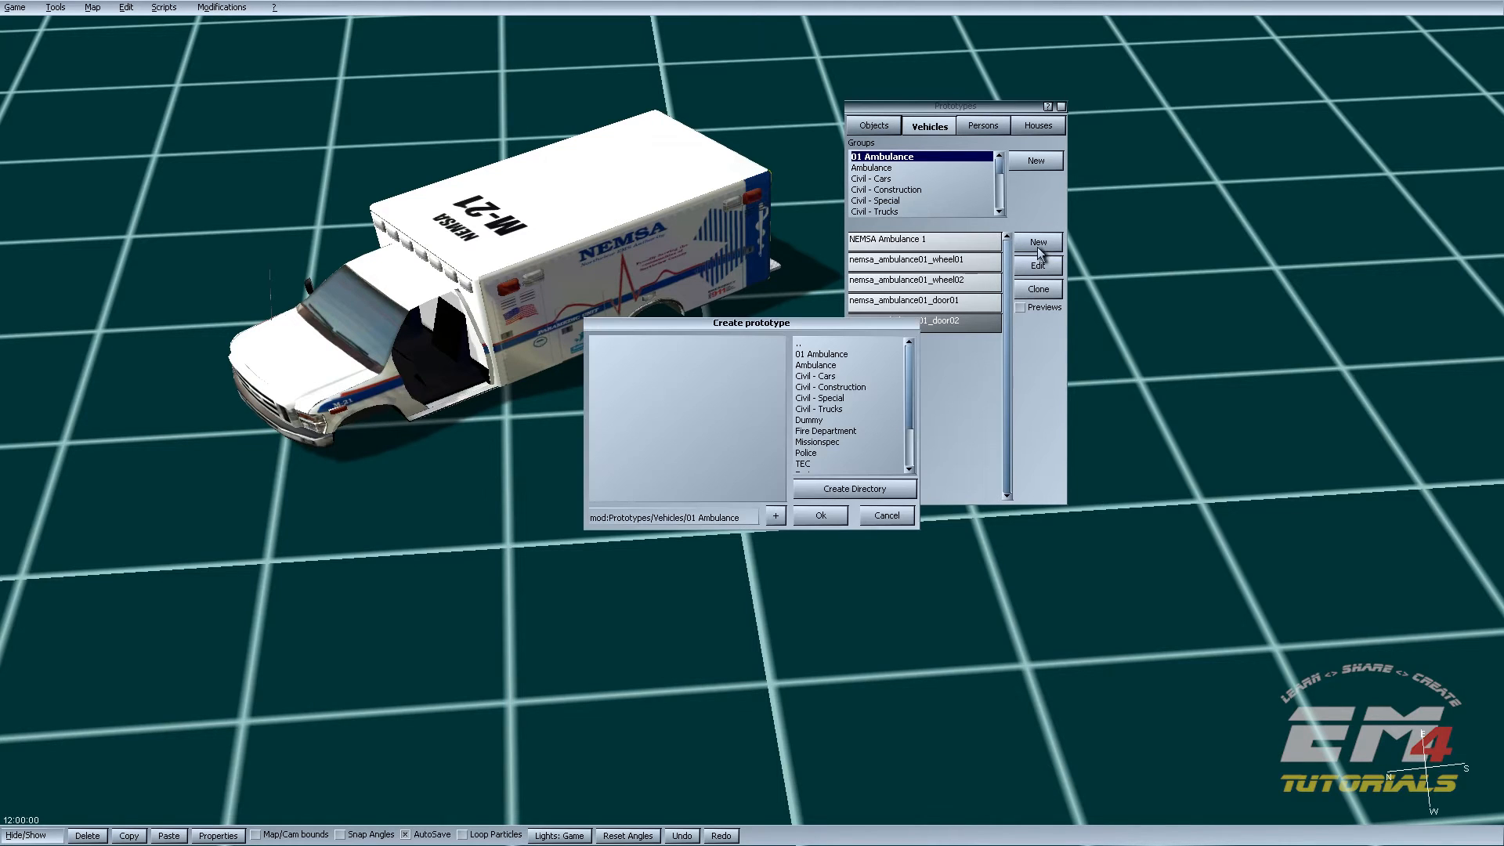
double_click(833, 353)
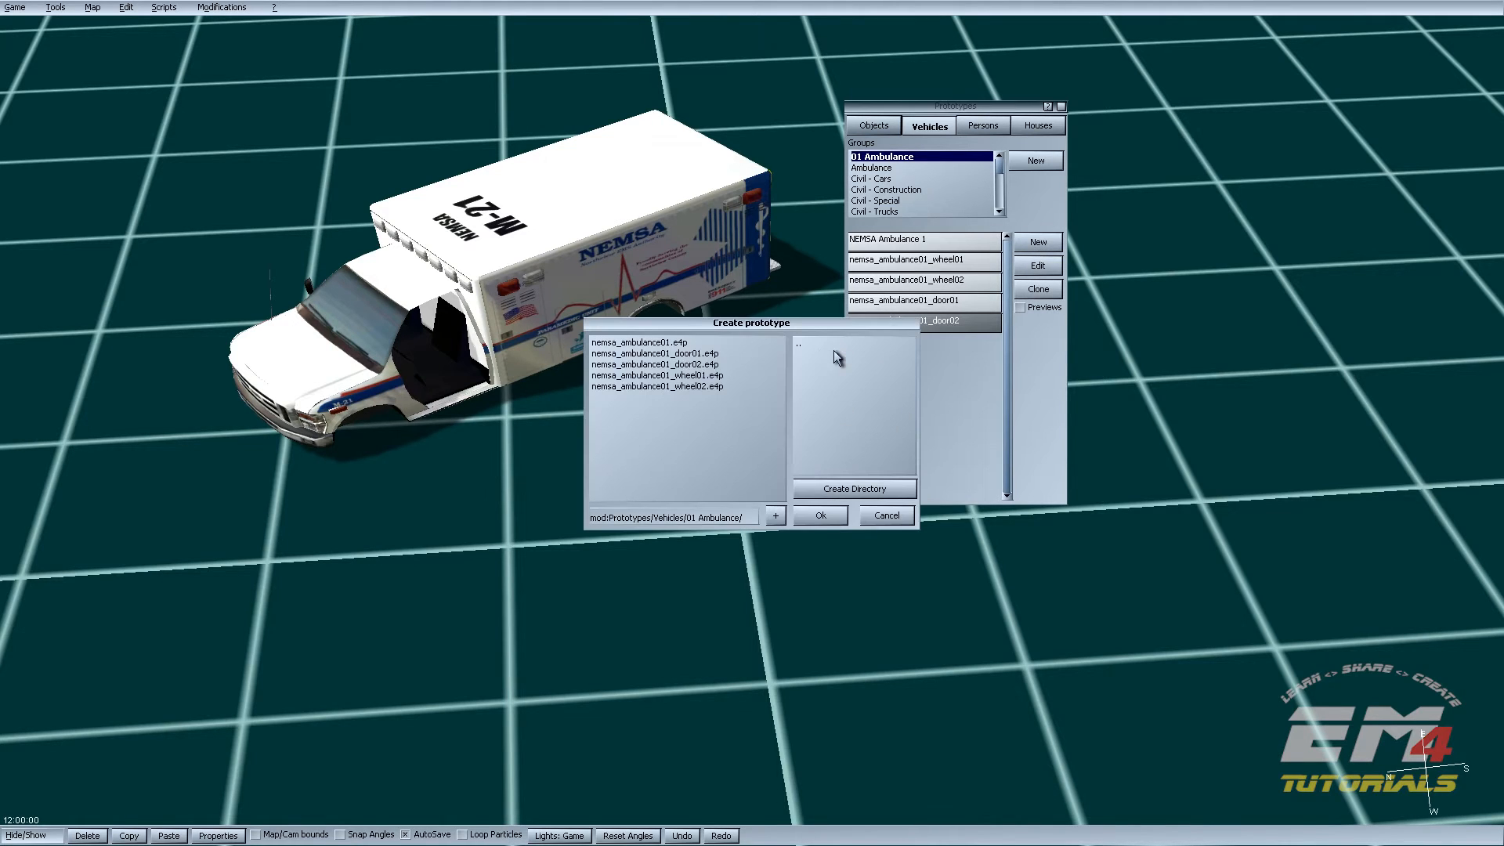
click(687, 365)
click(726, 521)
key(Right)
key(Right)
key(Right)
key(Right)
key(Right)
key(Right)
key(Right)
key(Right)
key(Right)
key(Right)
key(Right)
key(Right)
key(Right)
key(Right)
key(Right)
key(Right)
key(Right)
key(Right)
key(Right)
key(Right)
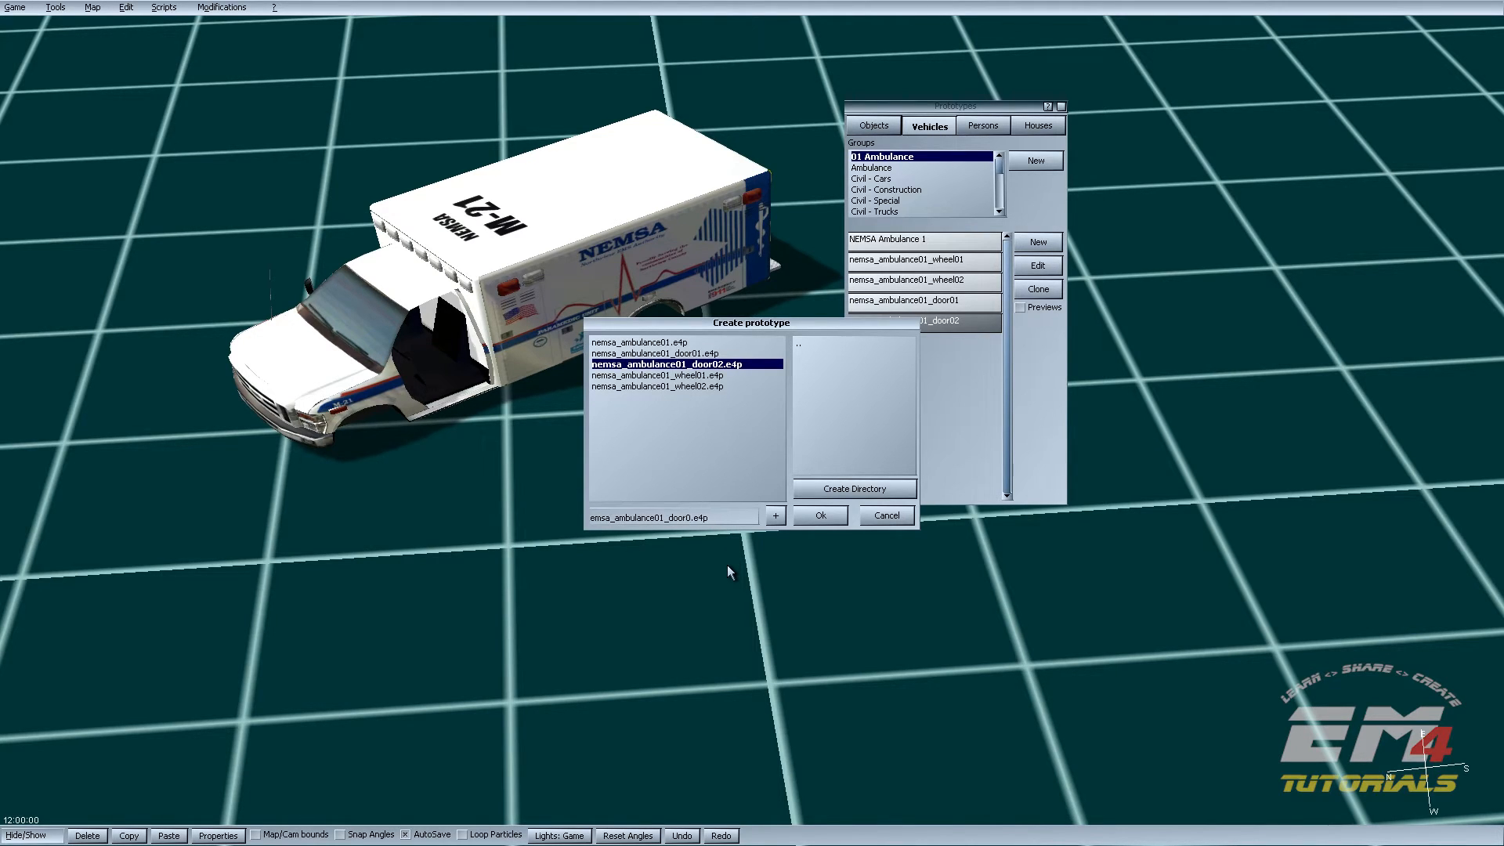
text(3)
click(821, 515)
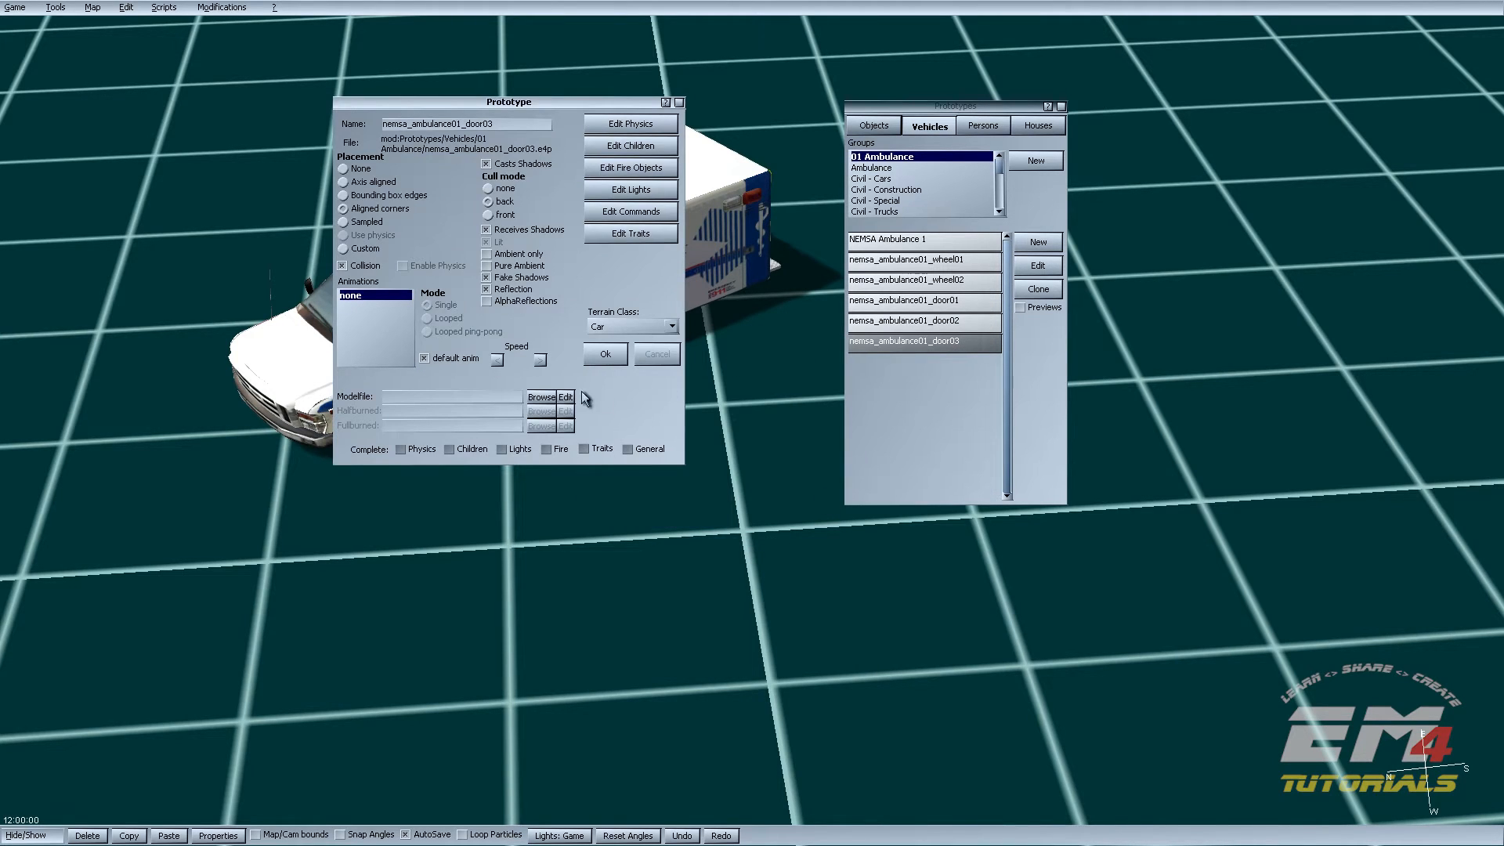
Step: Assign nemsa_ambulance01_door03.v3o from Models/Vehicles/01 Ambulance as the door03 prototype's model file and accept the prototype
click(541, 397)
click(798, 389)
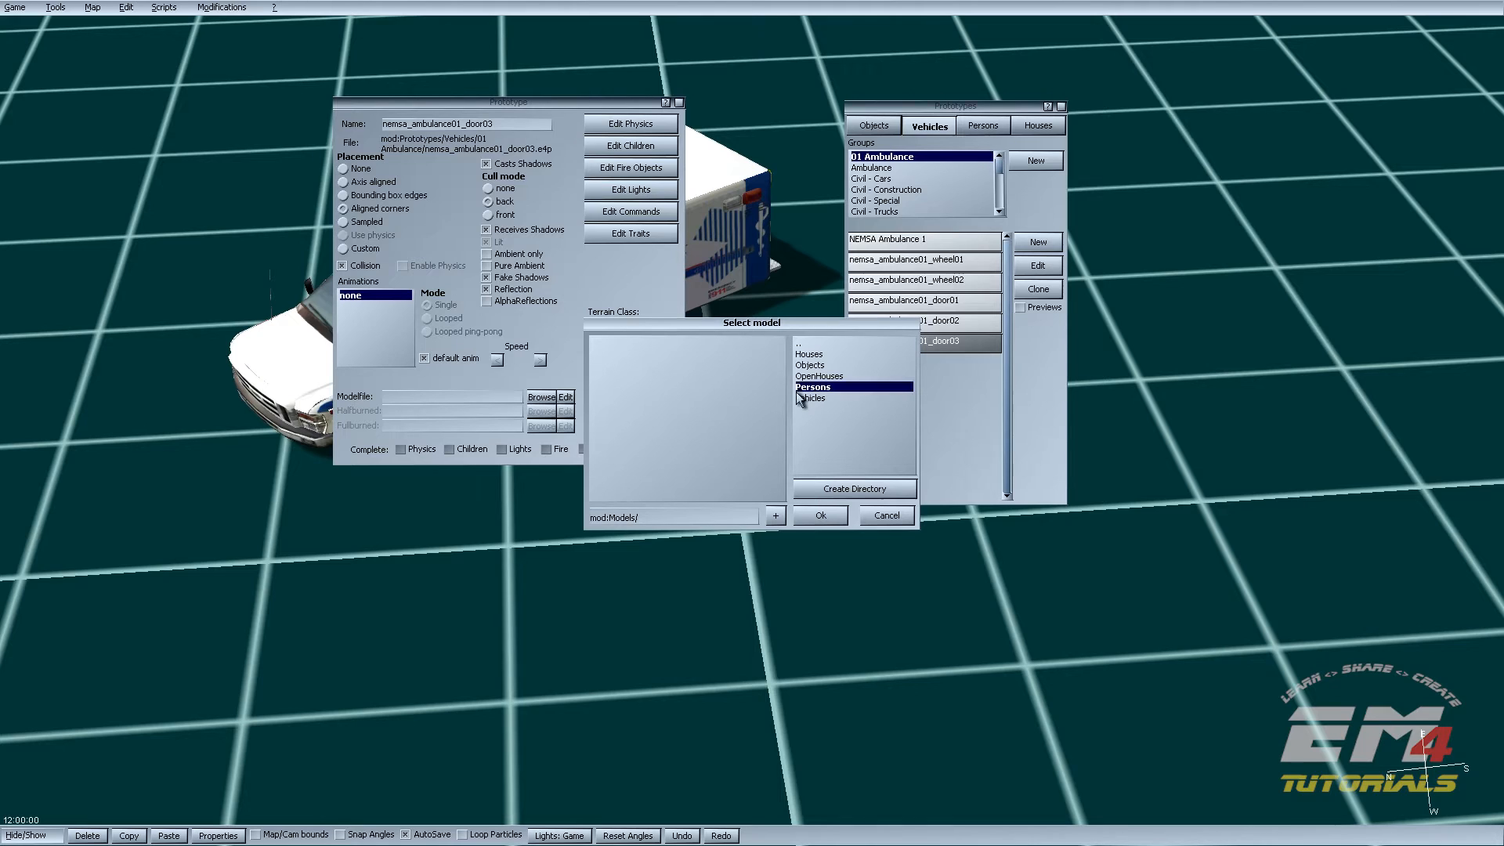
double_click(802, 398)
double_click(825, 355)
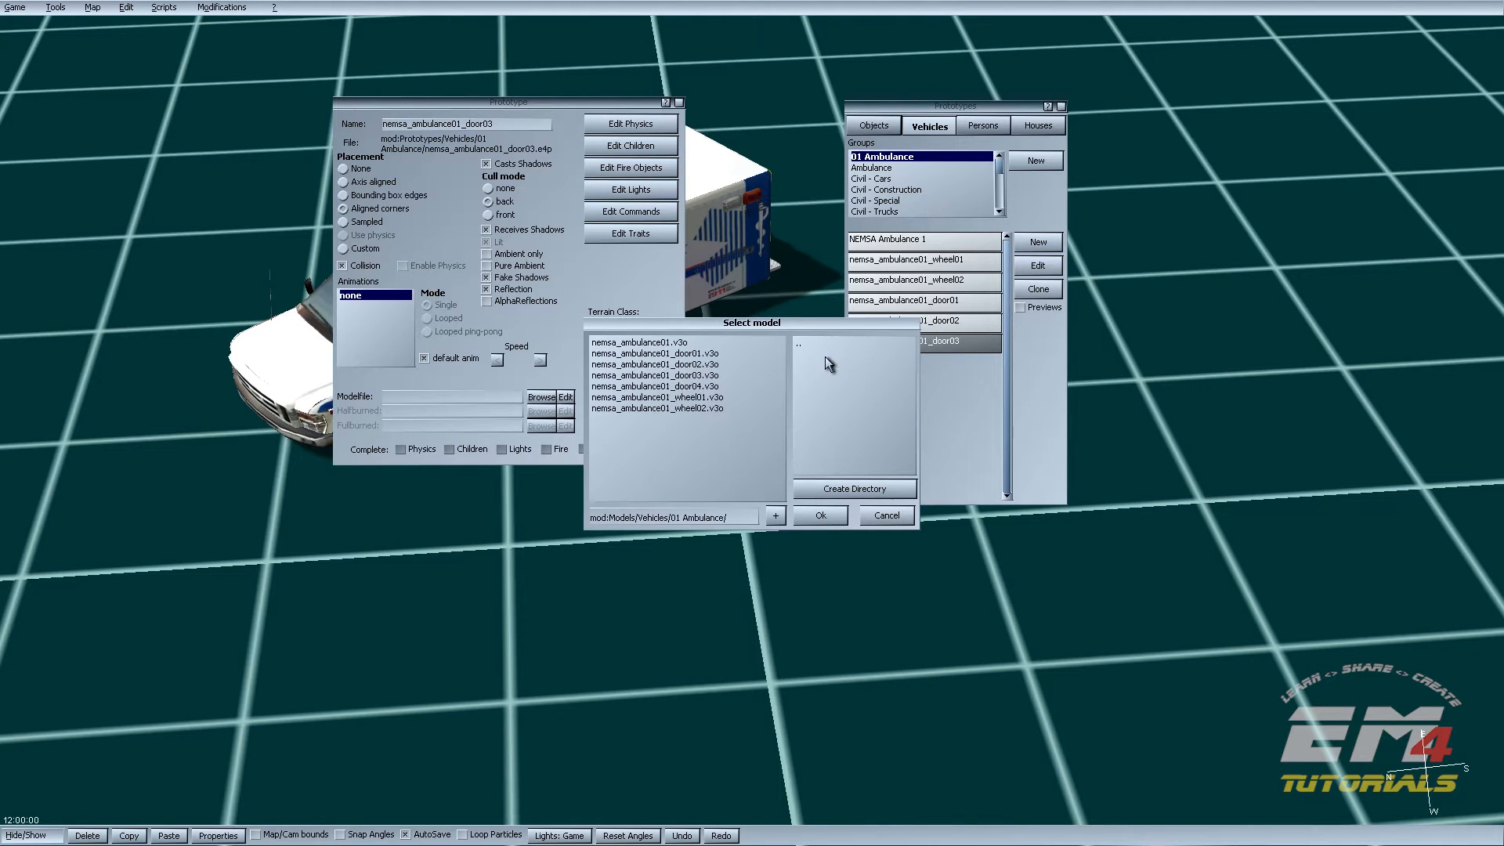
double_click(712, 375)
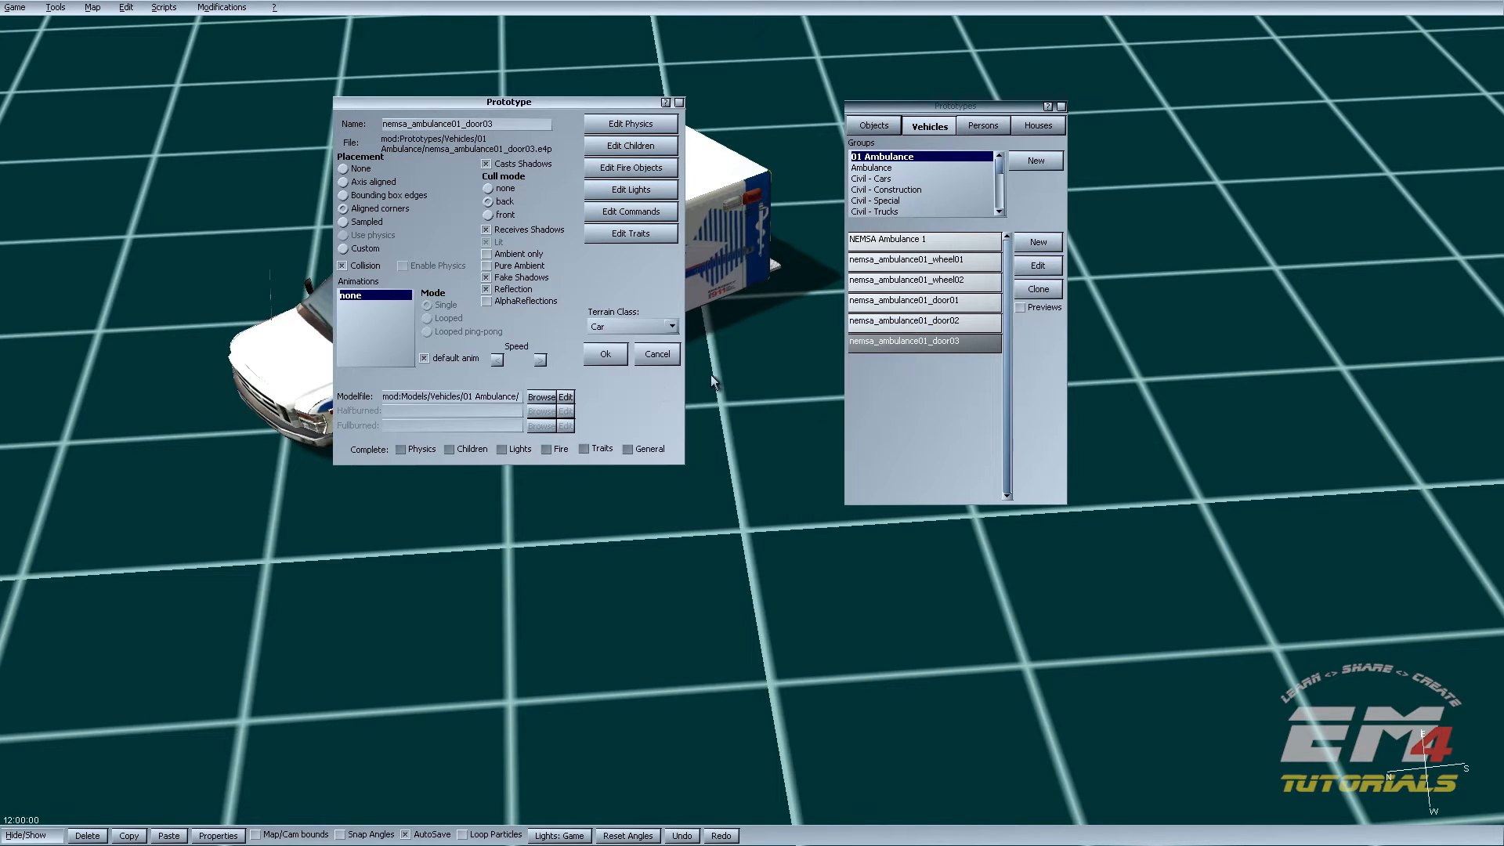
click(610, 354)
Step: Create a fourth door prototype named nemsa_ambulance01_door04 in 01 Ambulance, basing its file name on the existing door03 file
click(1032, 243)
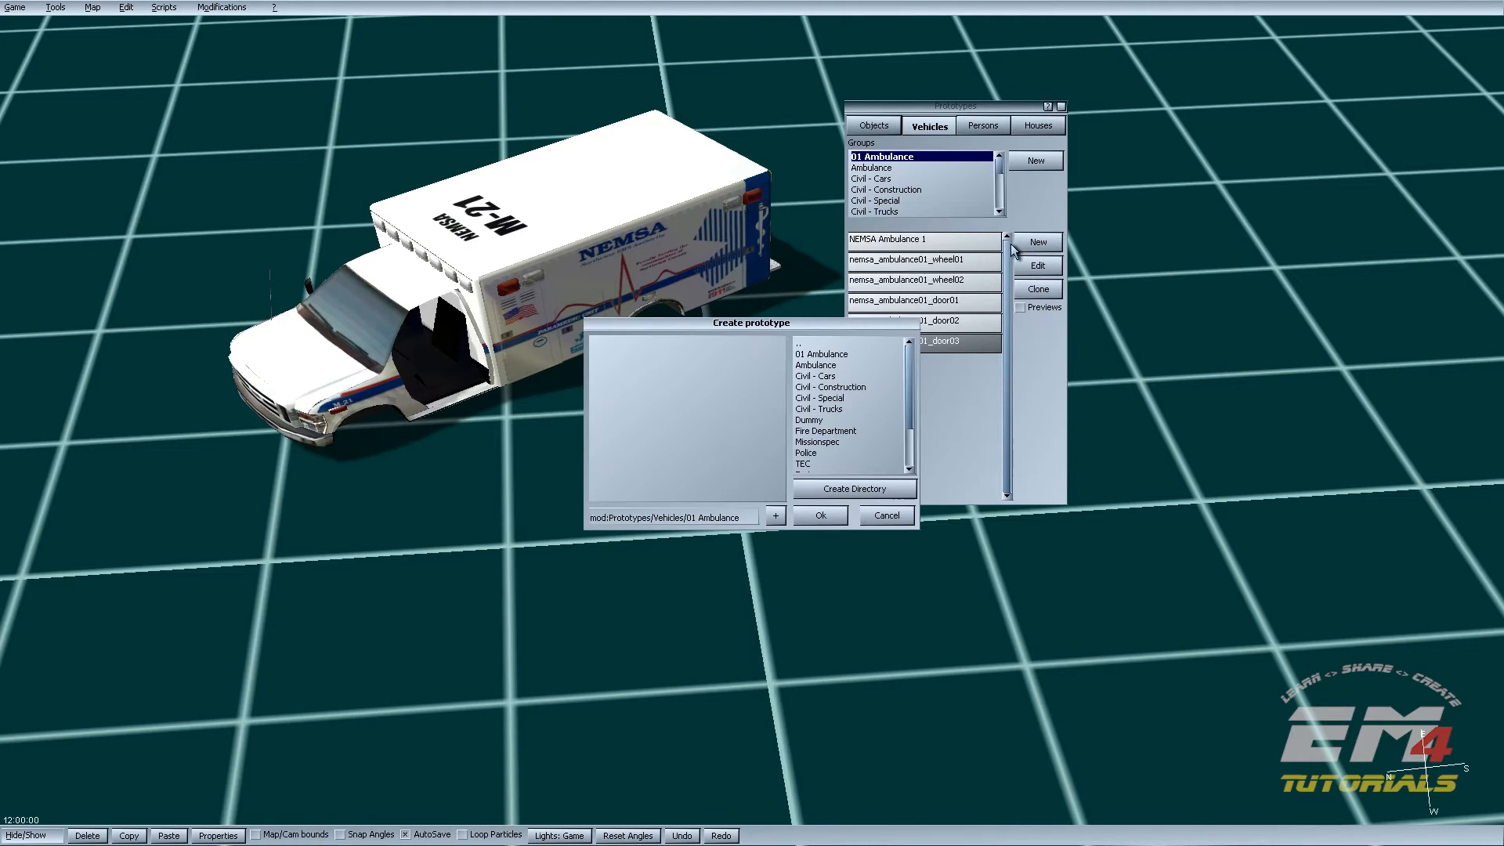
double_click(817, 355)
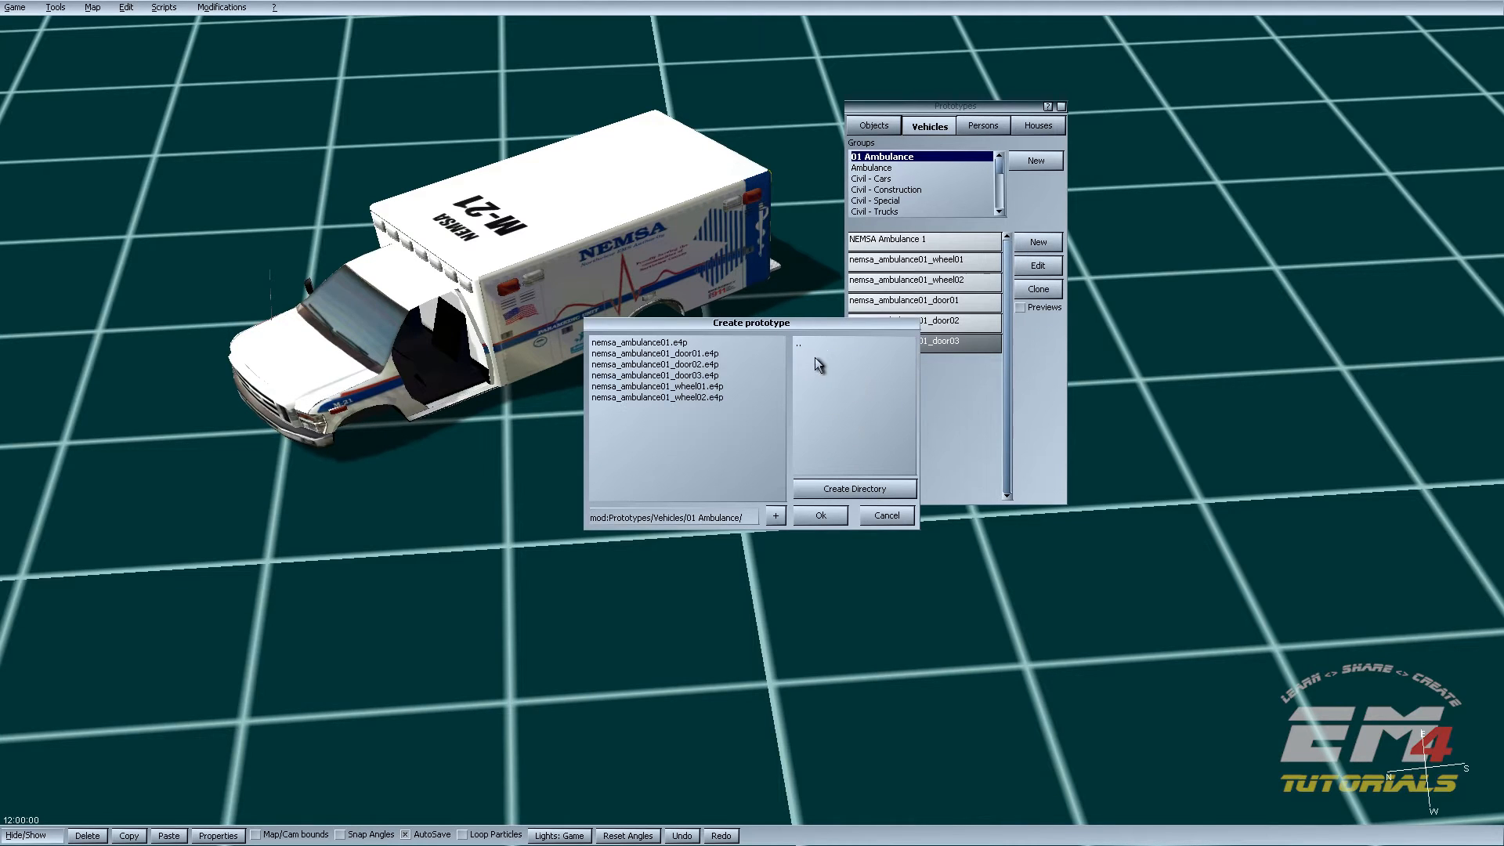
click(680, 375)
key(Right)
key(Right)
key(Right)
key(Right)
key(Right)
key(Right)
key(Right)
key(Right)
key(Right)
key(Right)
key(Right)
key(Right)
key(Right)
key(Right)
key(Right)
key(BackSpace)
text(4)
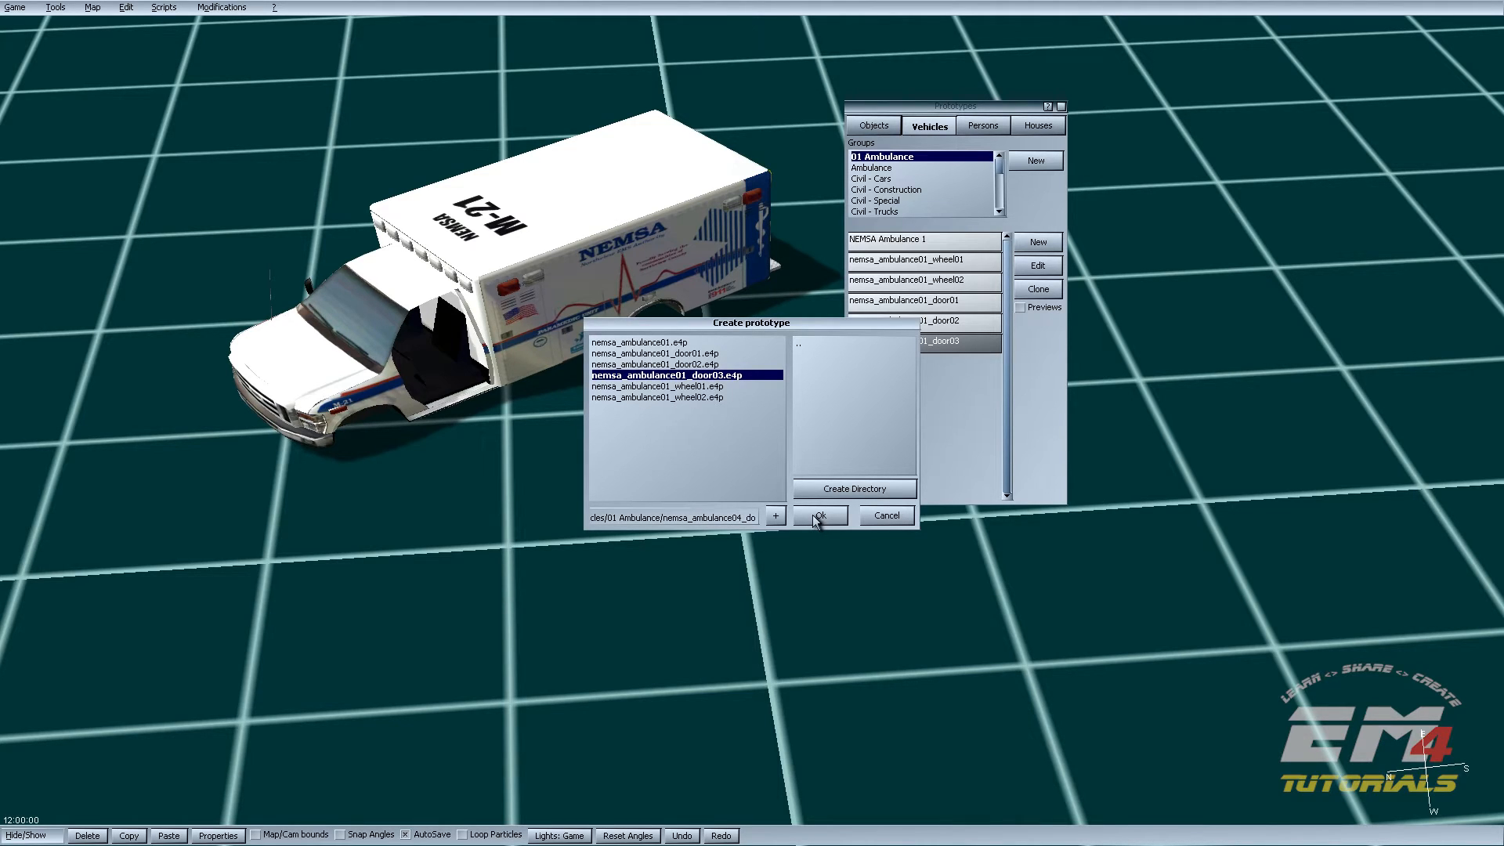
key(BackSpace)
text(1)
key(Right)
key(Right)
key(Right)
key(Right)
key(Right)
key(Right)
key(Right)
key(Right)
key(Right)
key(BackSpace)
text(4)
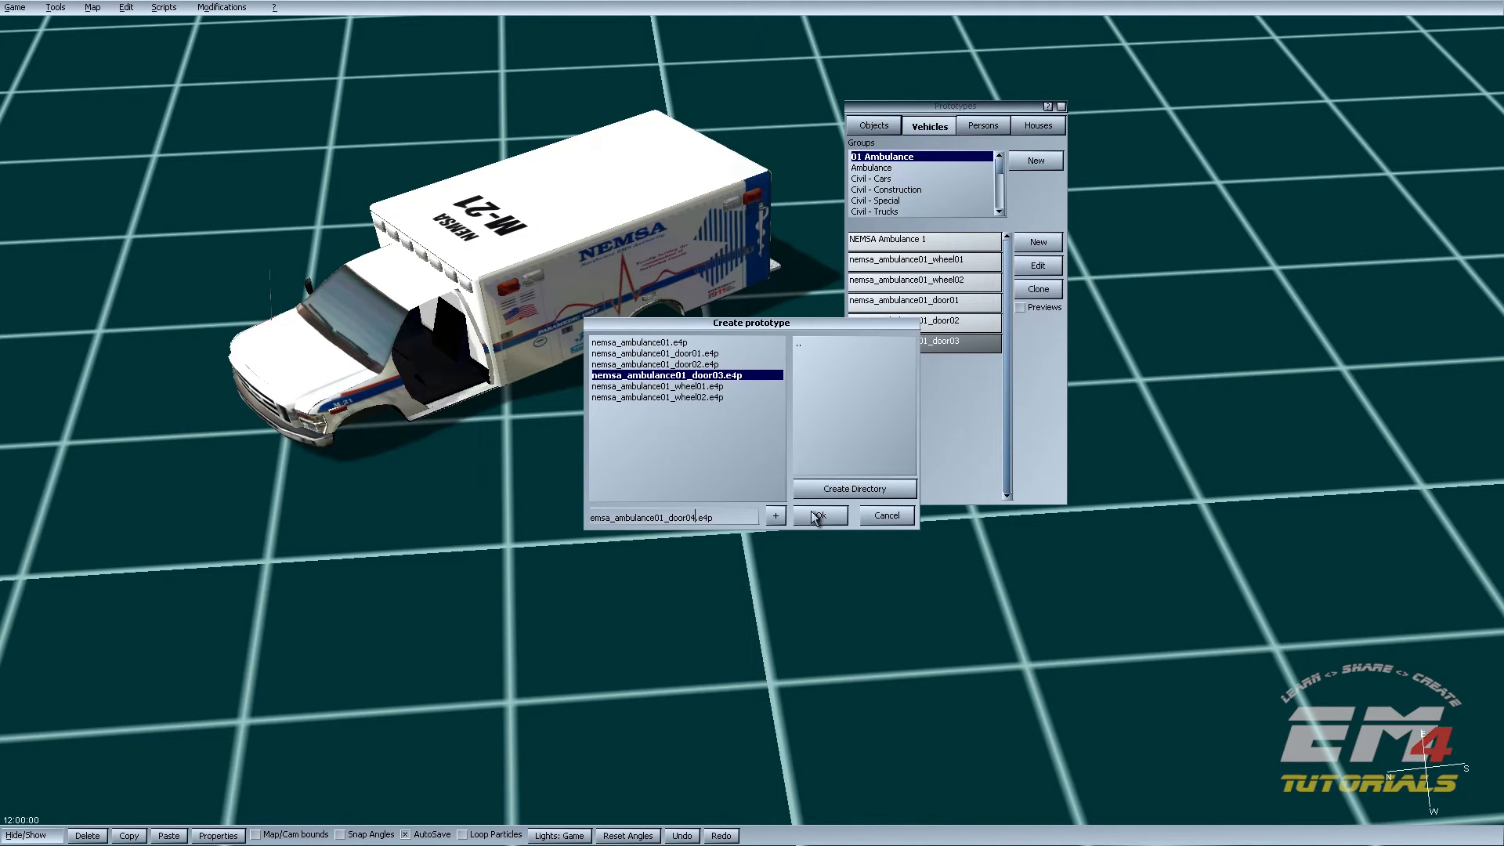
click(815, 517)
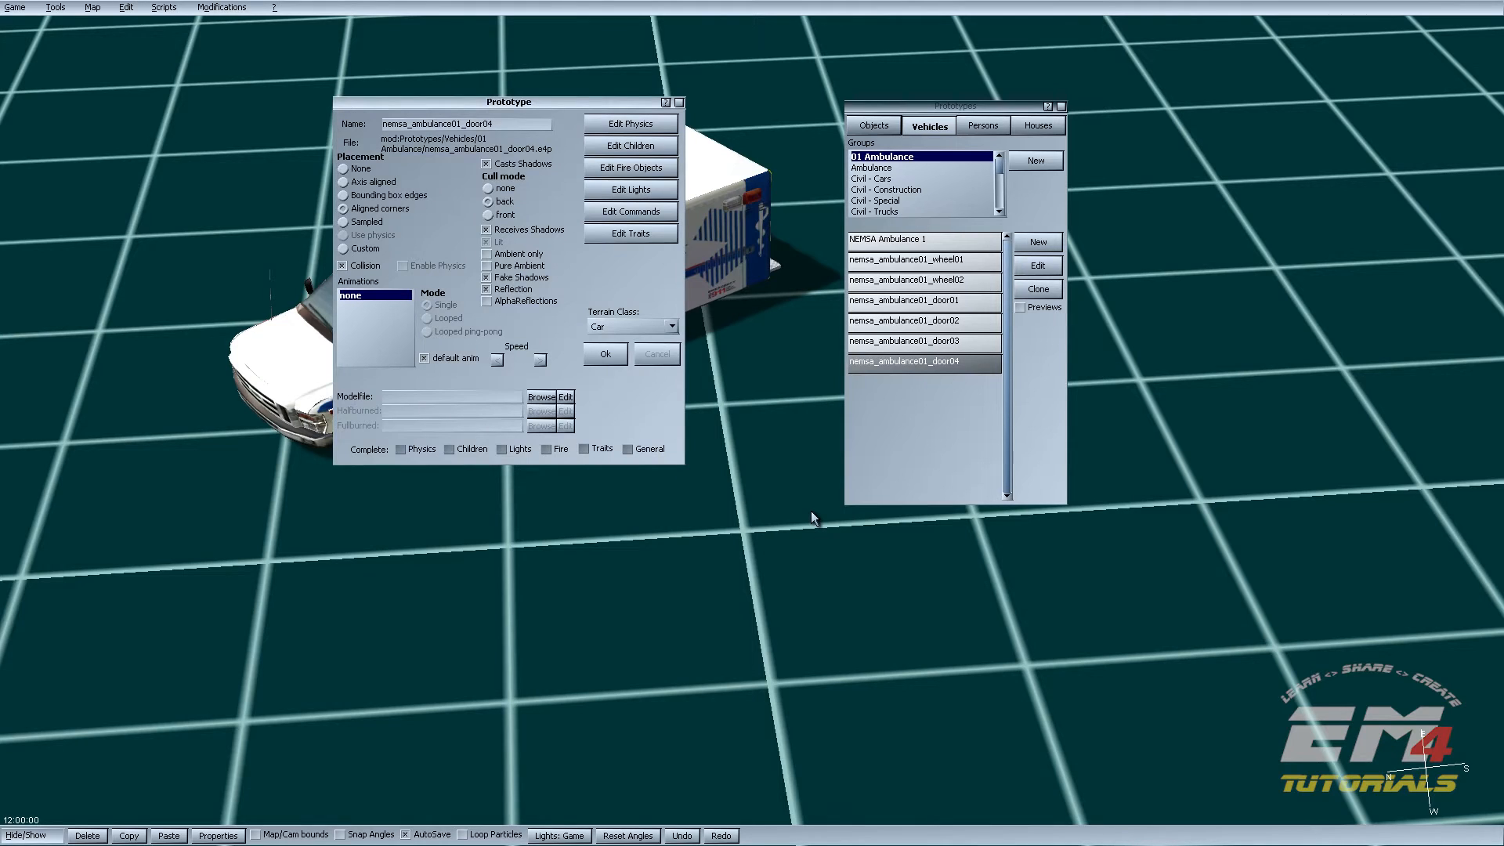
Step: Assign nemsa_ambulance01_door04.v3o from Models/Vehicles/01 Ambulance as the door04 prototype's model file and accept the prototype
click(541, 397)
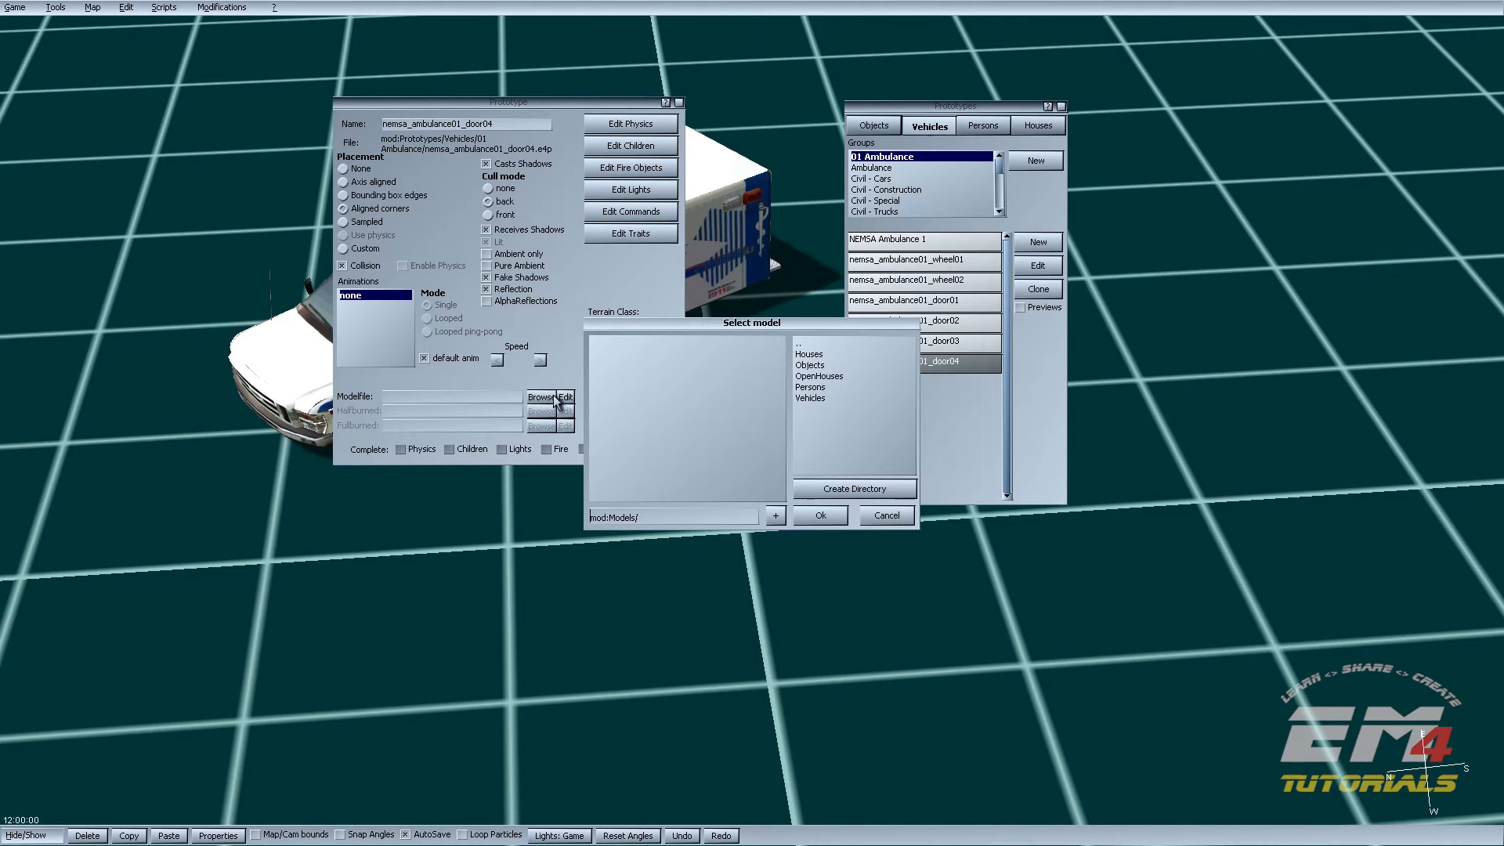
double_click(812, 398)
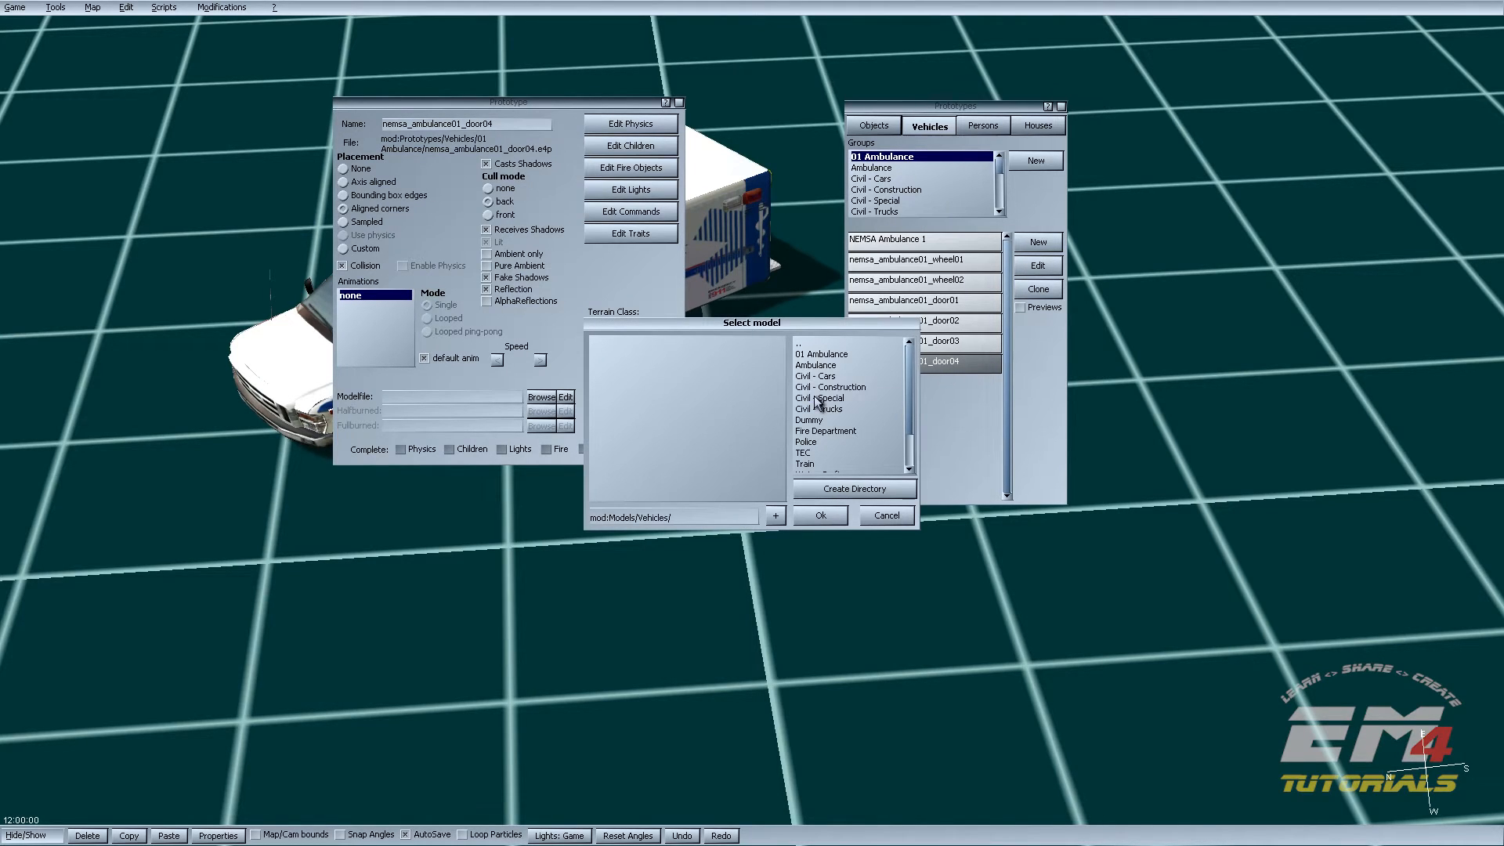
double_click(827, 355)
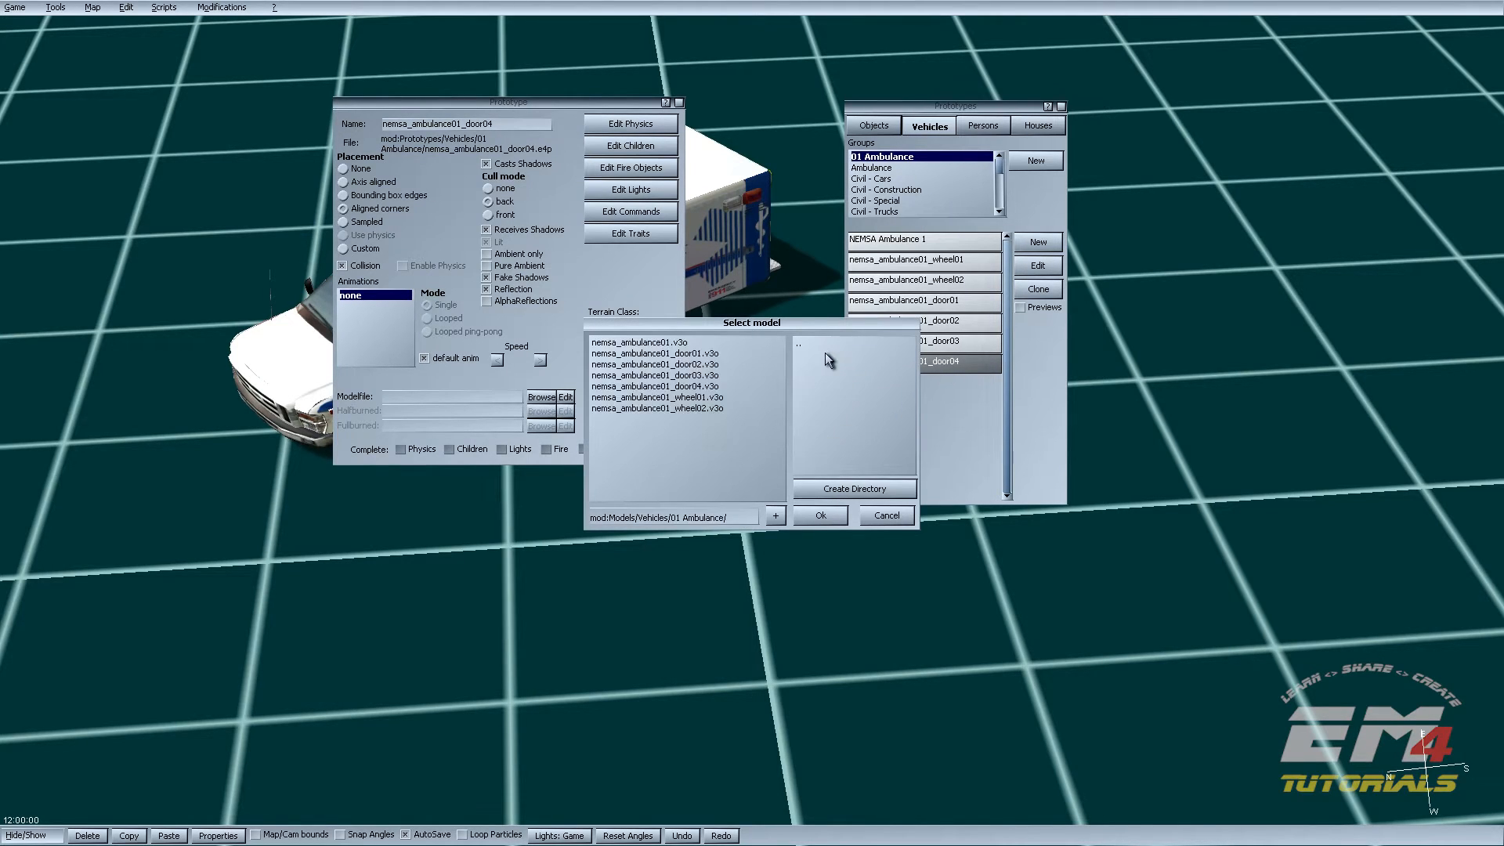
click(701, 386)
click(820, 515)
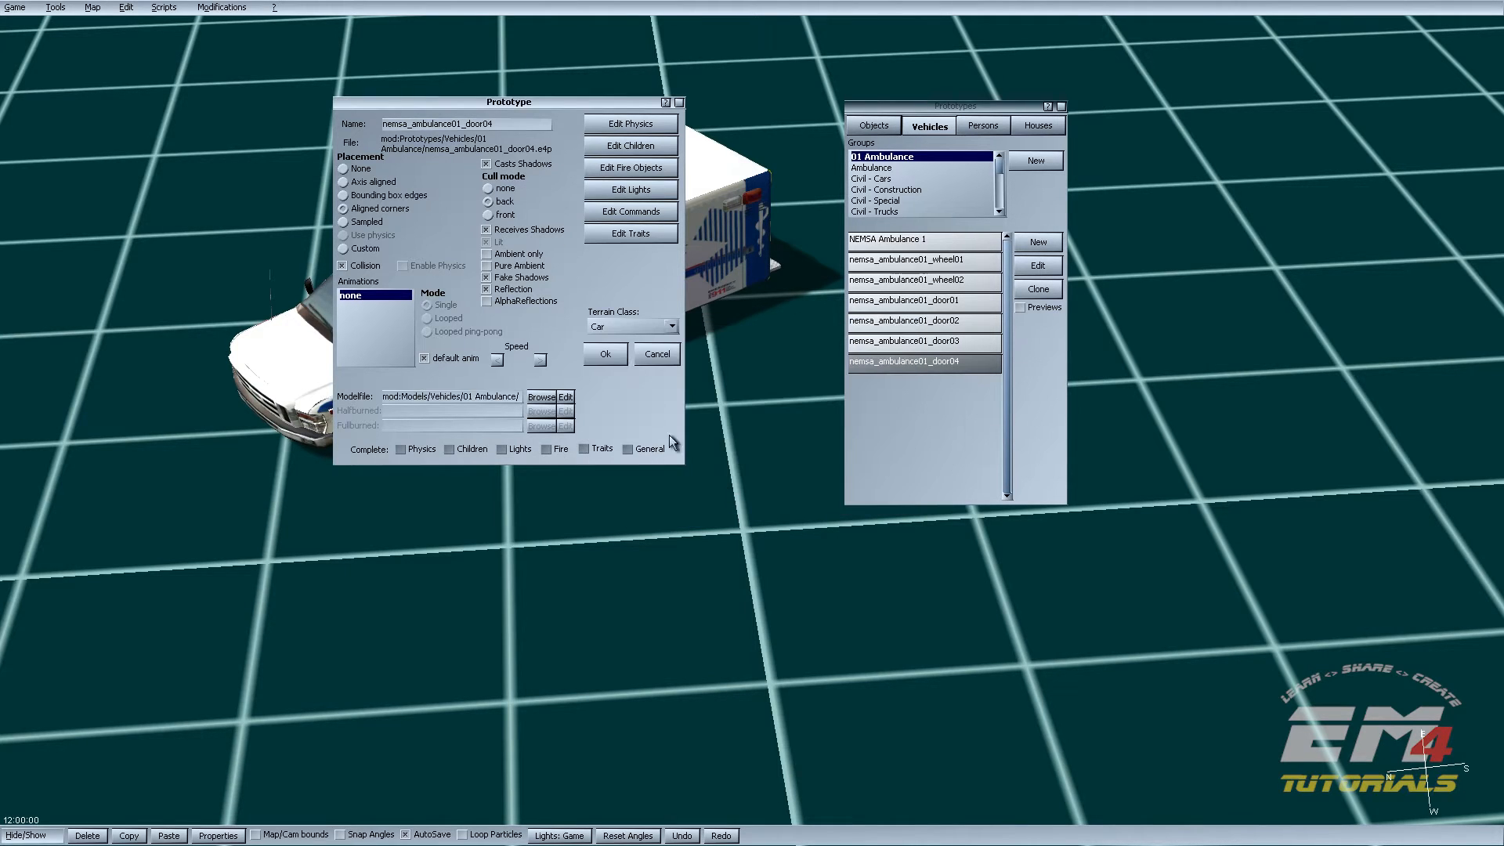
click(606, 354)
Step: Preview the door01 prototype over the map, and place and rotate door02 beside the ambulance to inspect its model
click(914, 303)
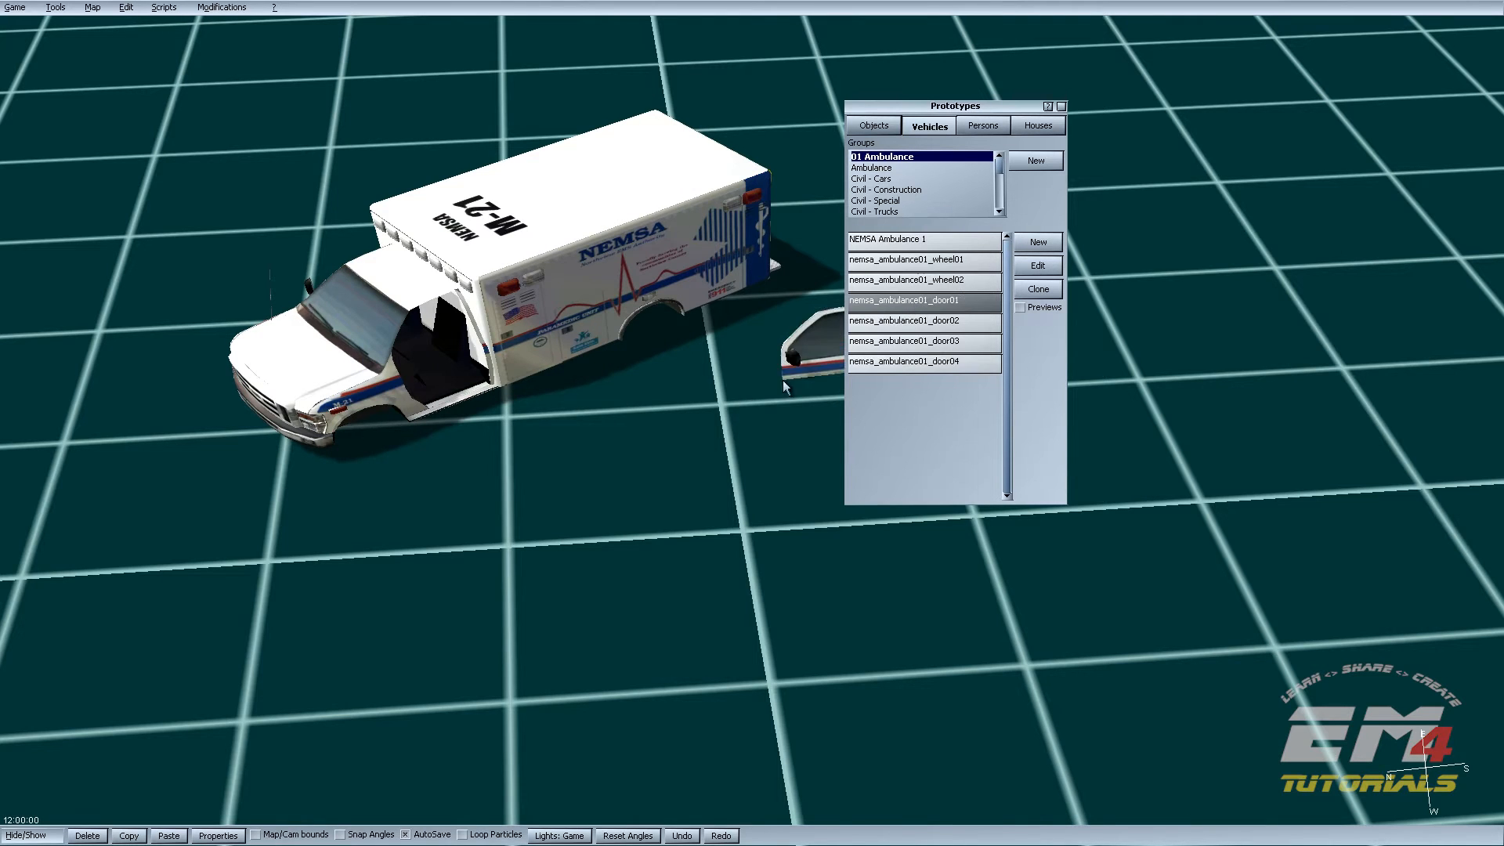
scroll(731, 432, up, 3)
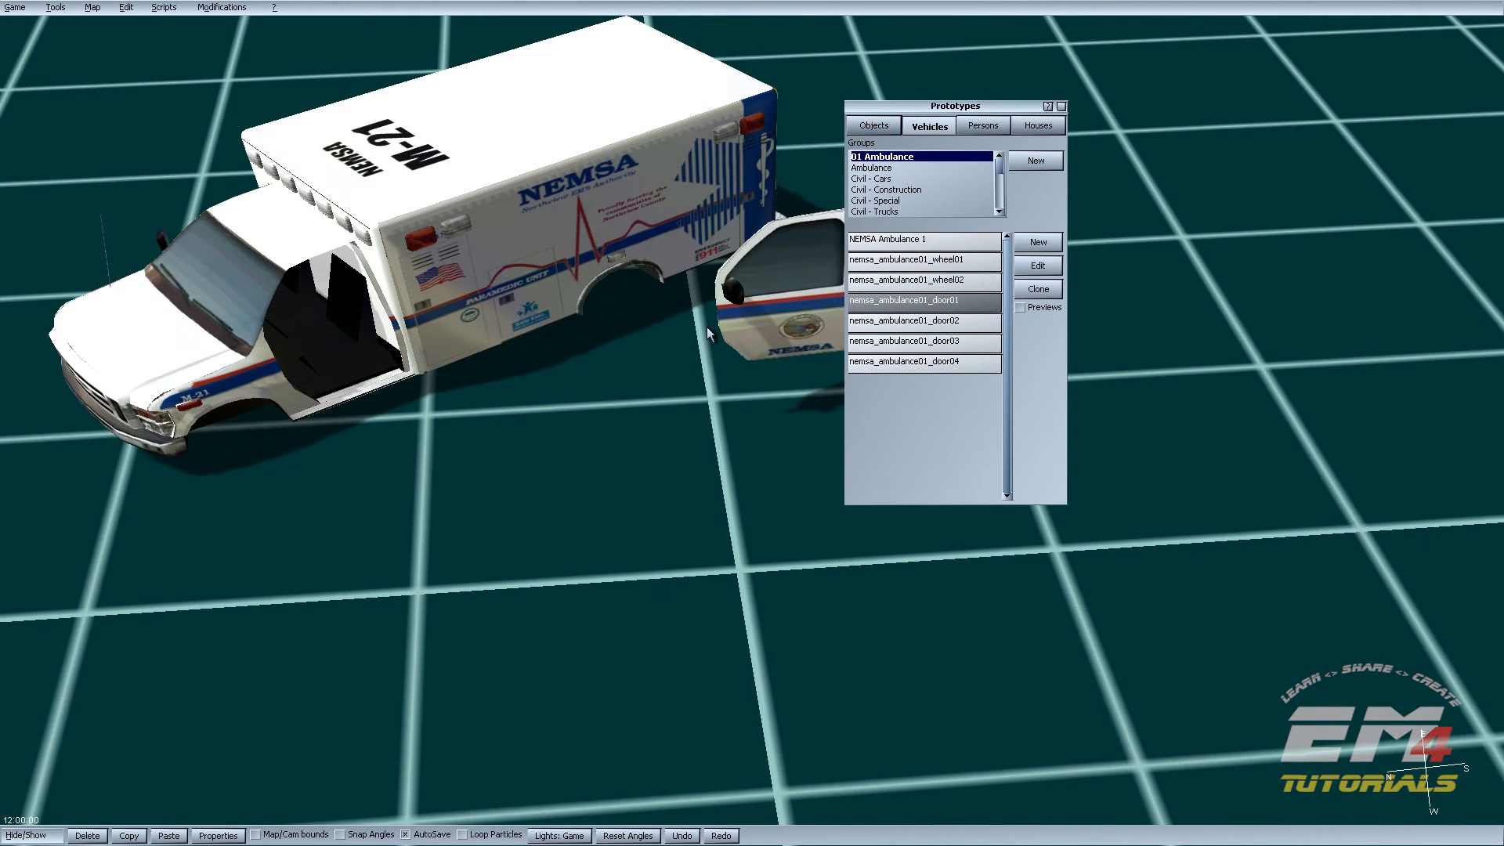
click(901, 322)
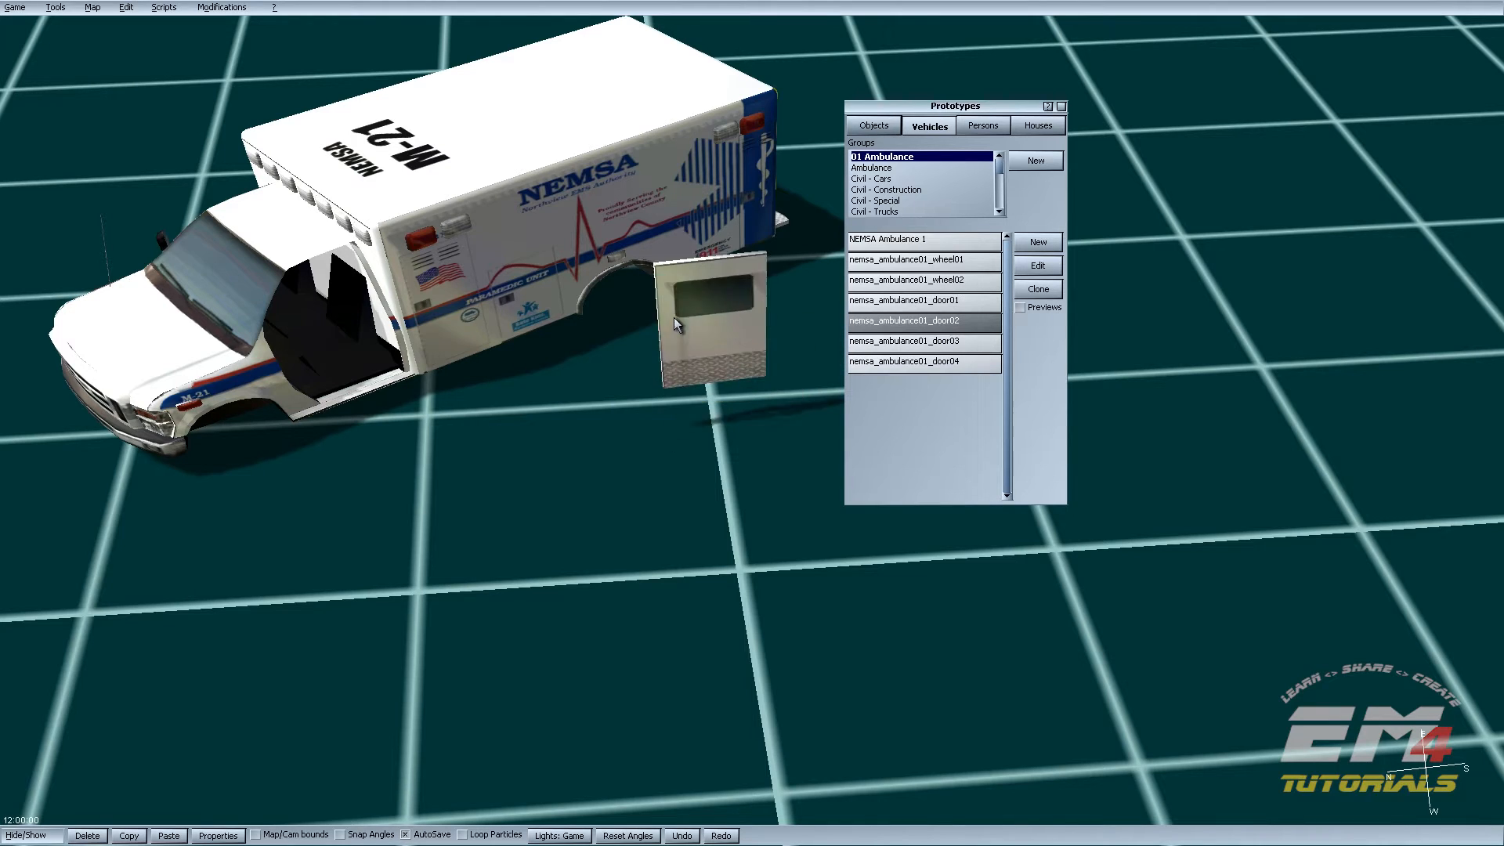
click(673, 296)
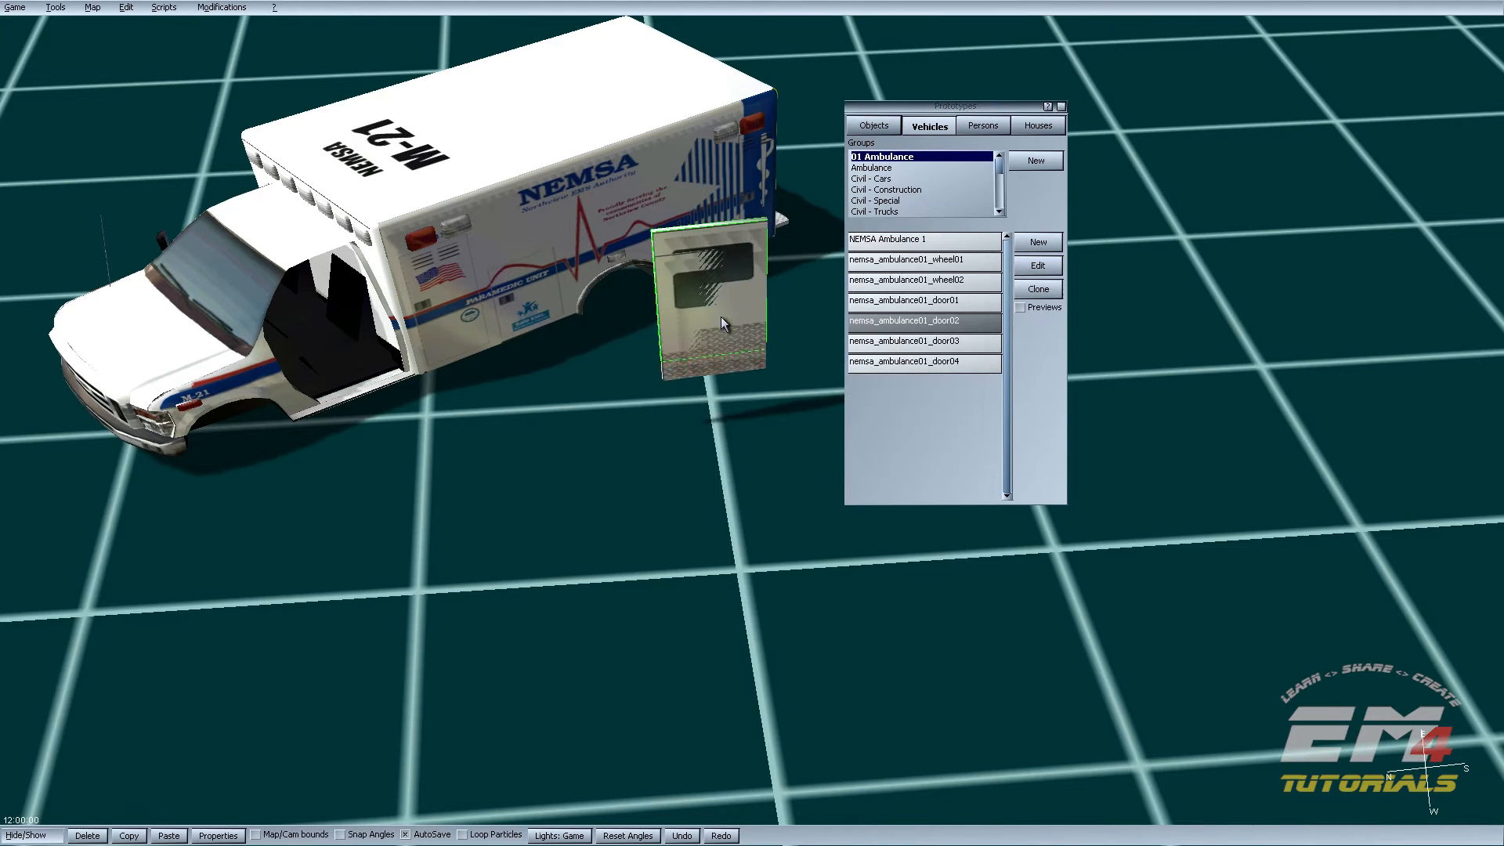
right_drag(703, 307, 447, 270)
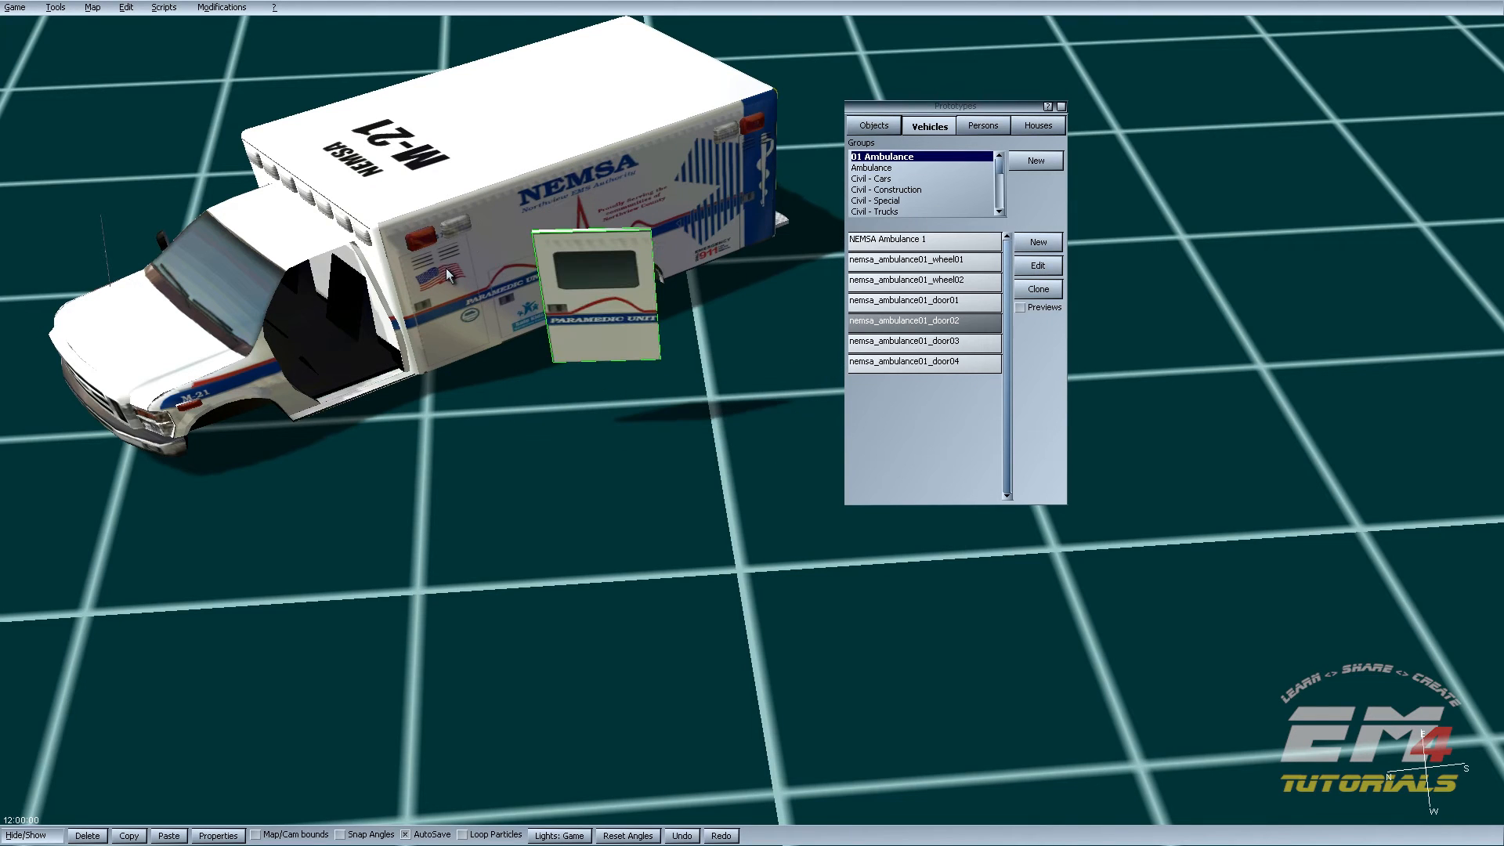
Step: Place the door03 prototype beside the ambulance, rotate it to inspect its model, and delete it from the map
click(908, 342)
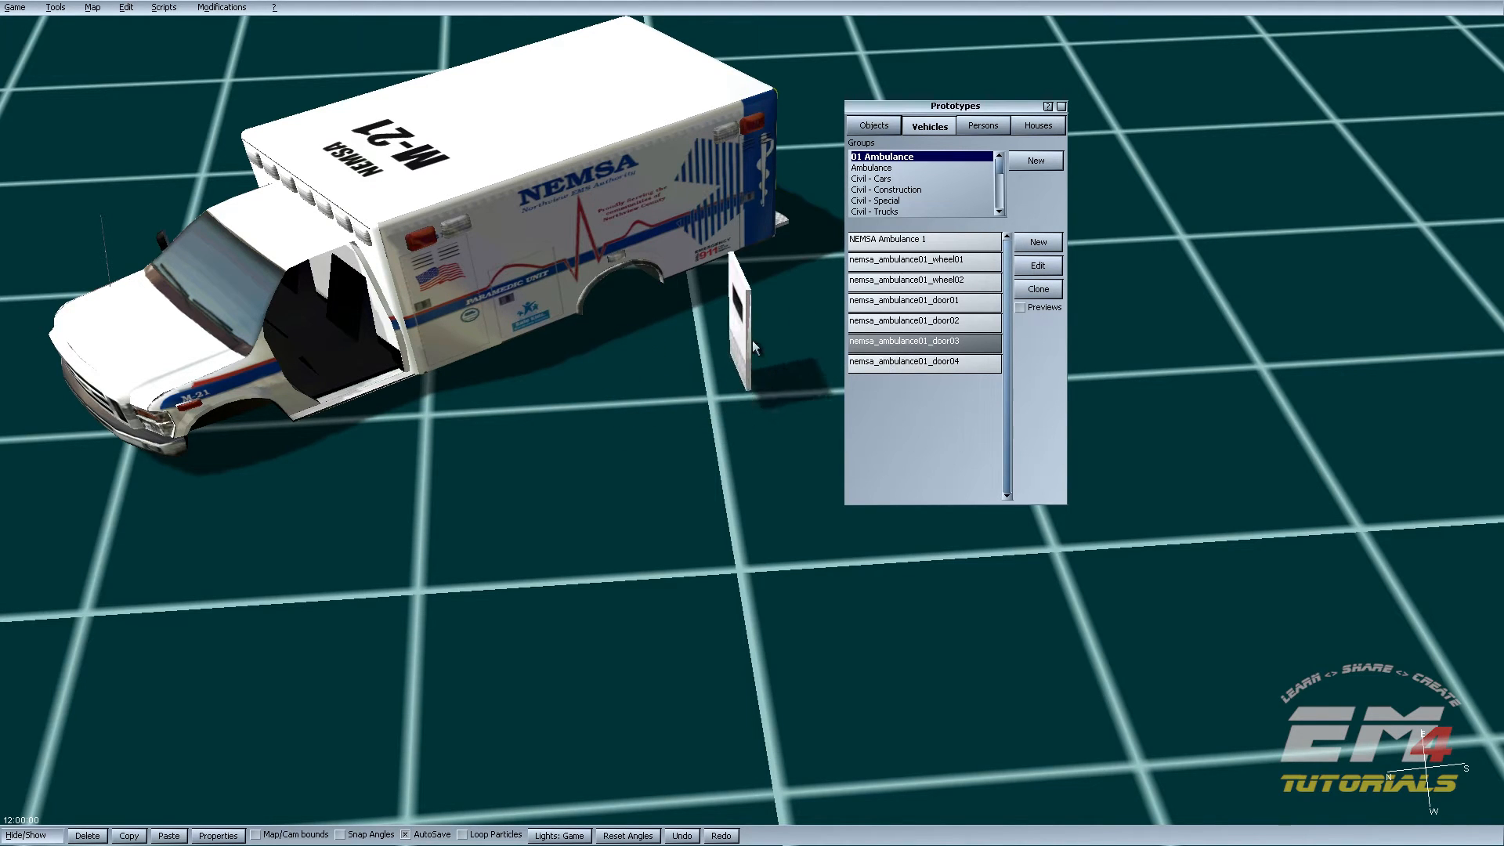
key(Escape)
click(867, 349)
drag(768, 322, 770, 301)
right_drag(769, 301, 883, 252)
key(Delete)
Step: Place the door04 prototype on the map, rotate it to inspect its model, and delete it again
click(861, 363)
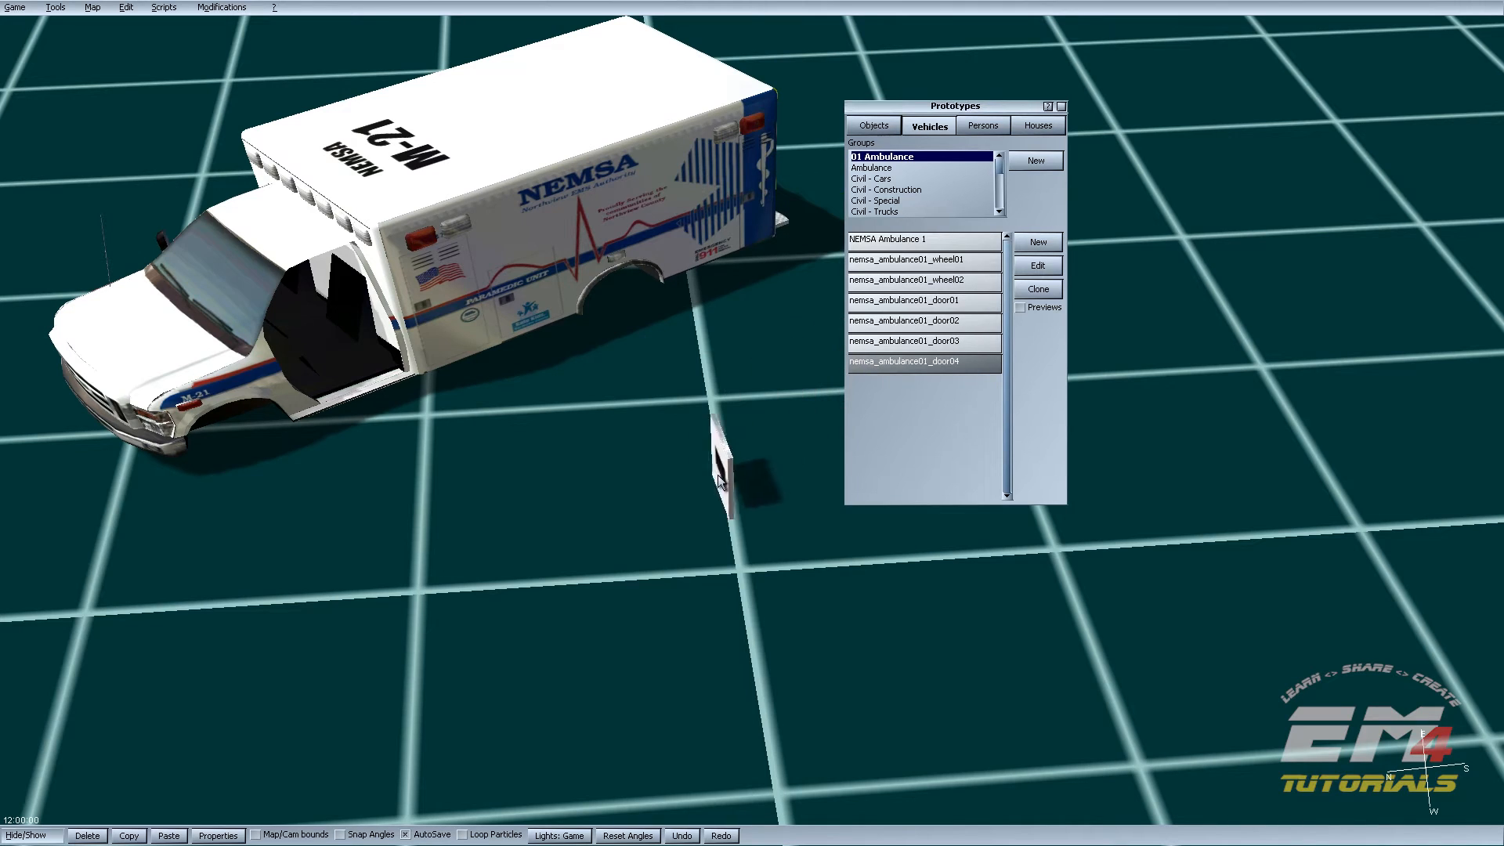
click(683, 379)
right_drag(721, 288, 742, 325)
key(Delete)
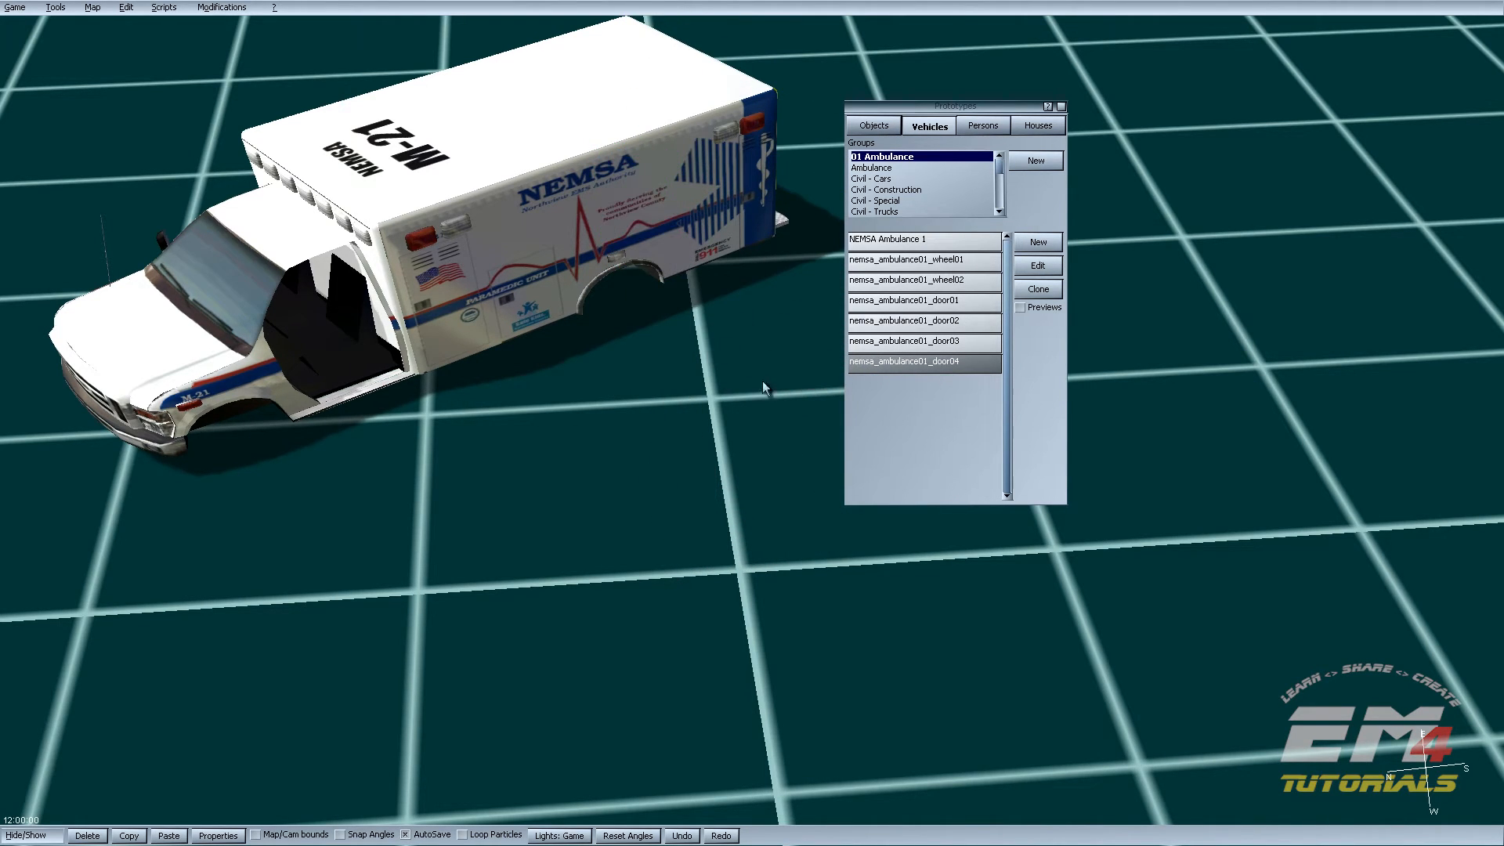
Step: Delete the ambulance from the map and reload the Mod Awesome modification, agreeing to close the current map
click(611, 234)
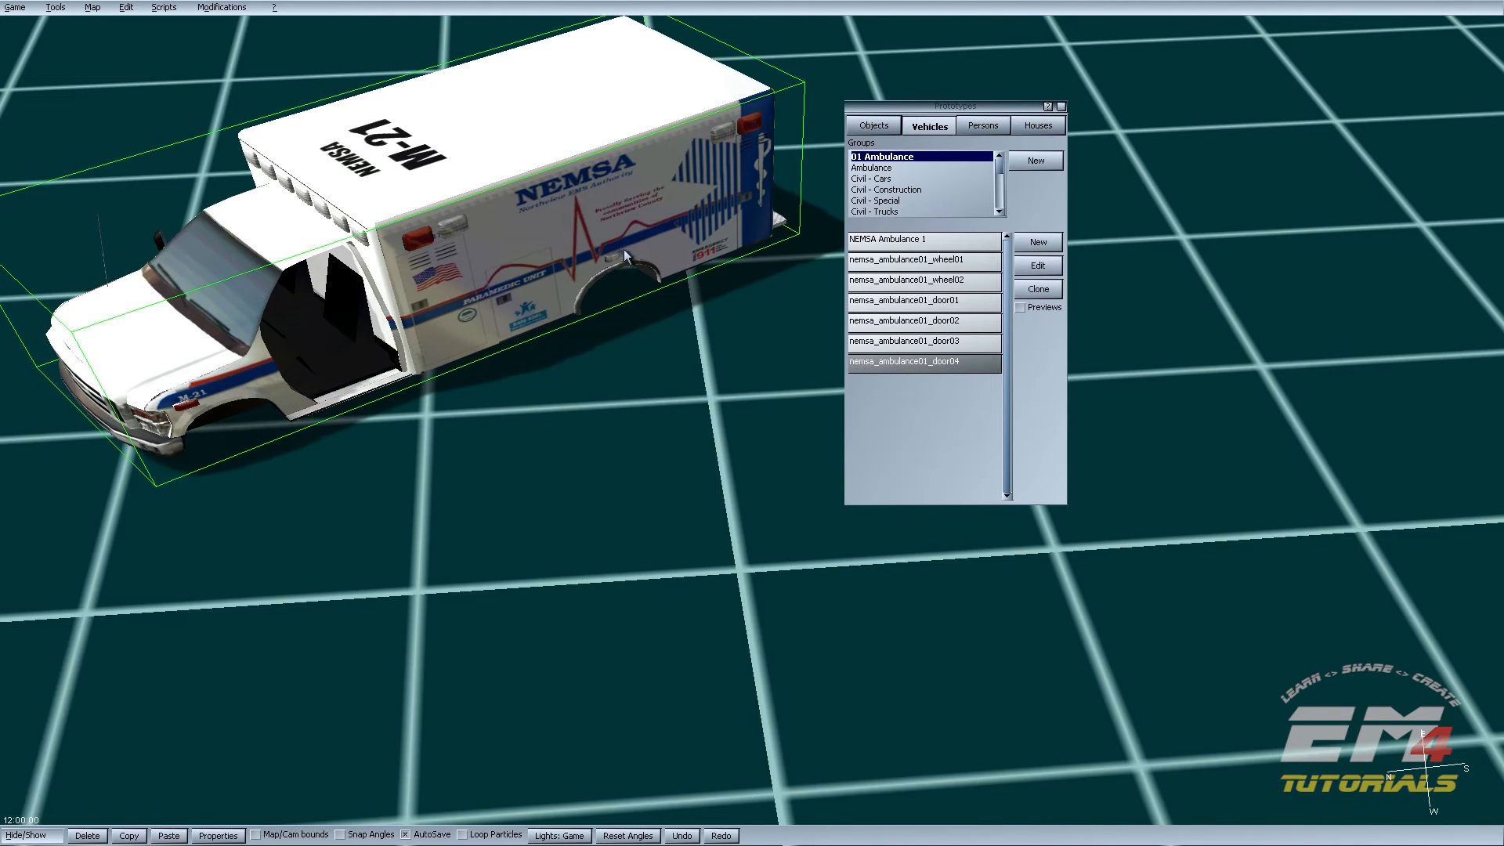
key(Delete)
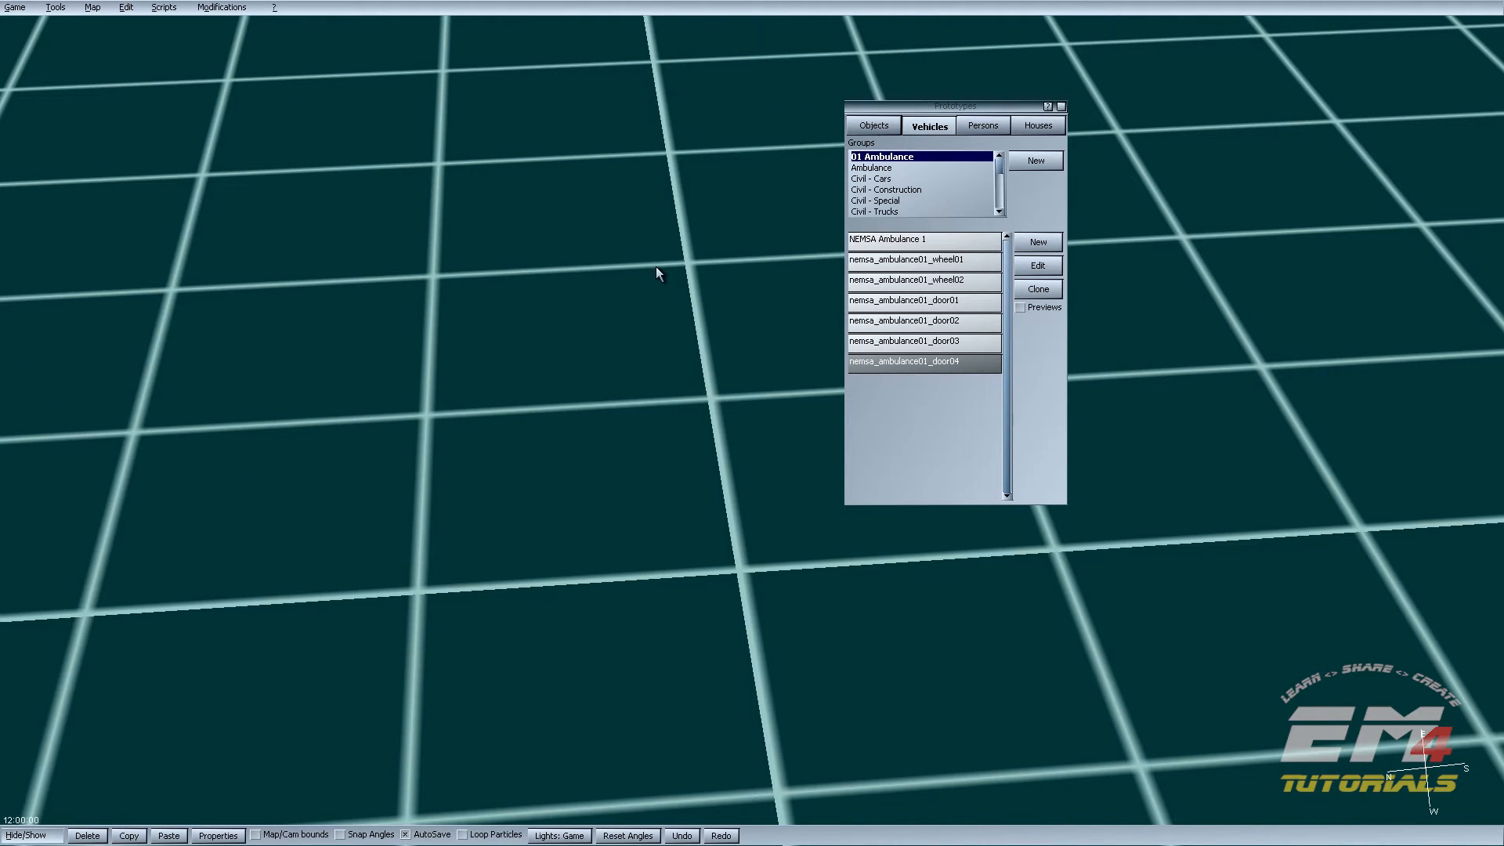
click(226, 7)
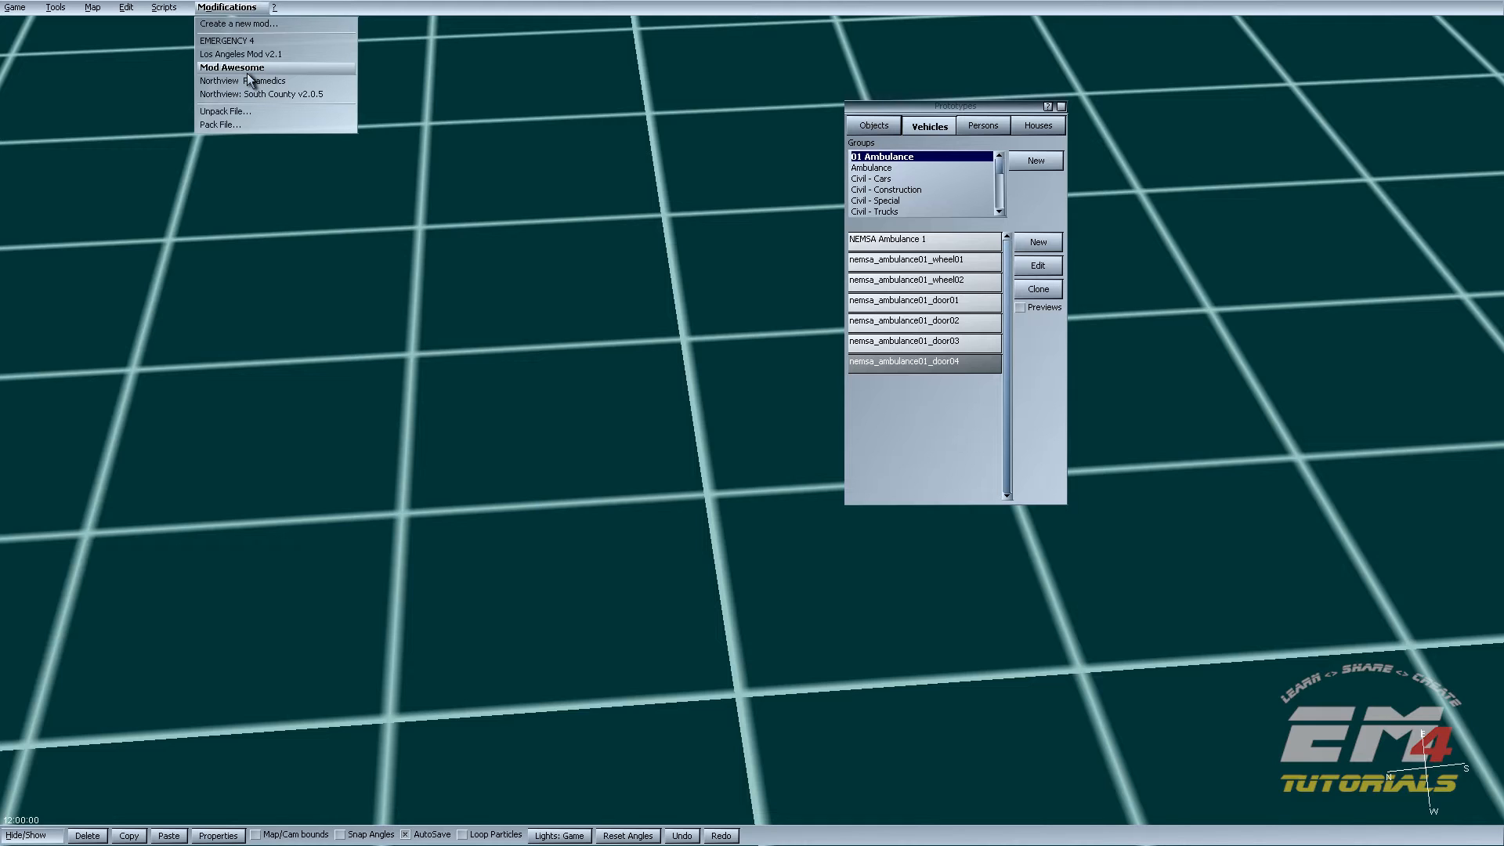
click(248, 71)
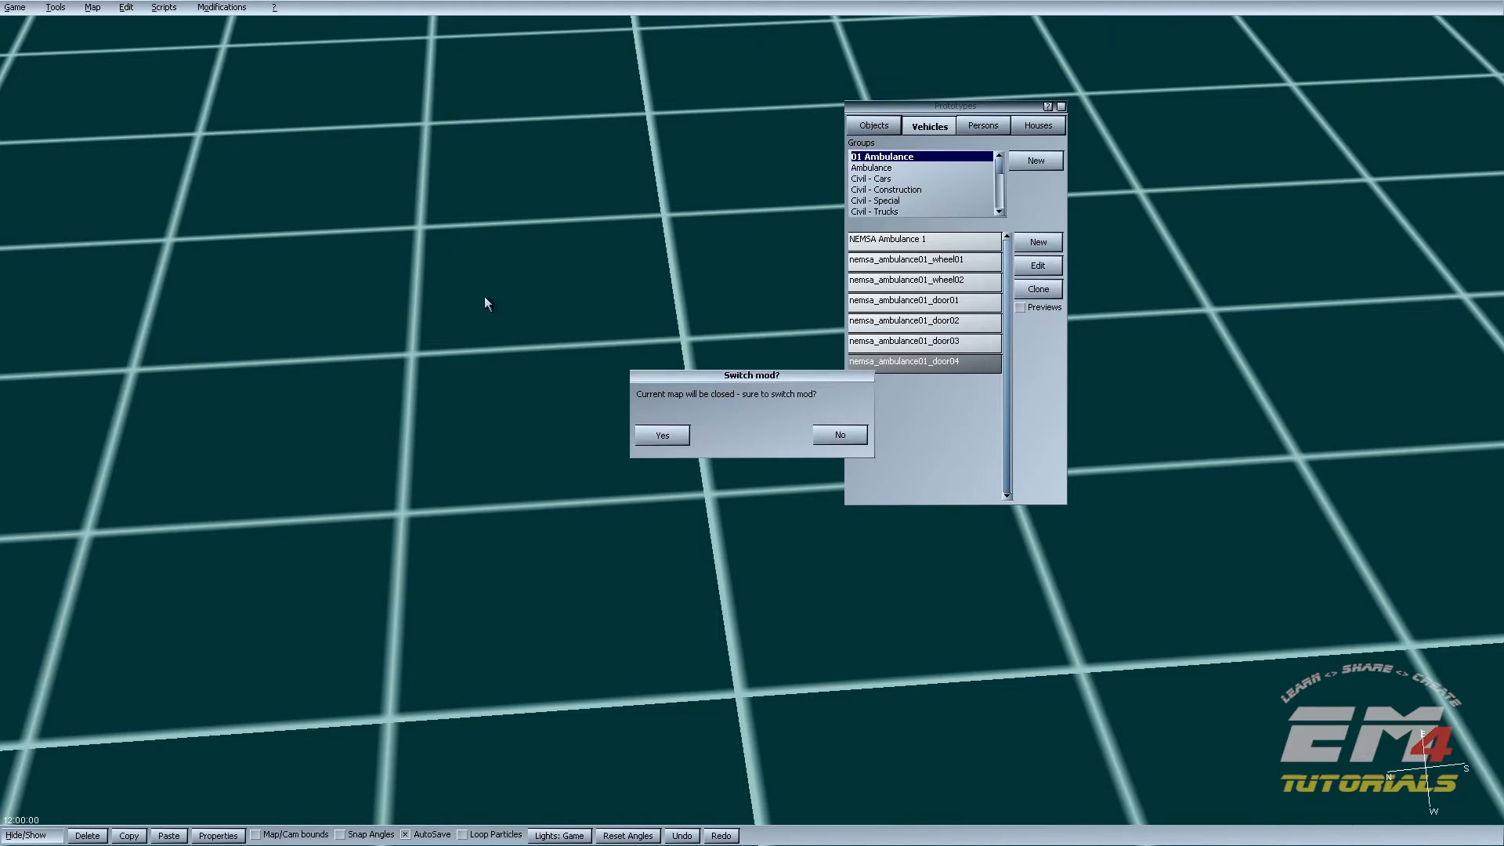
click(663, 436)
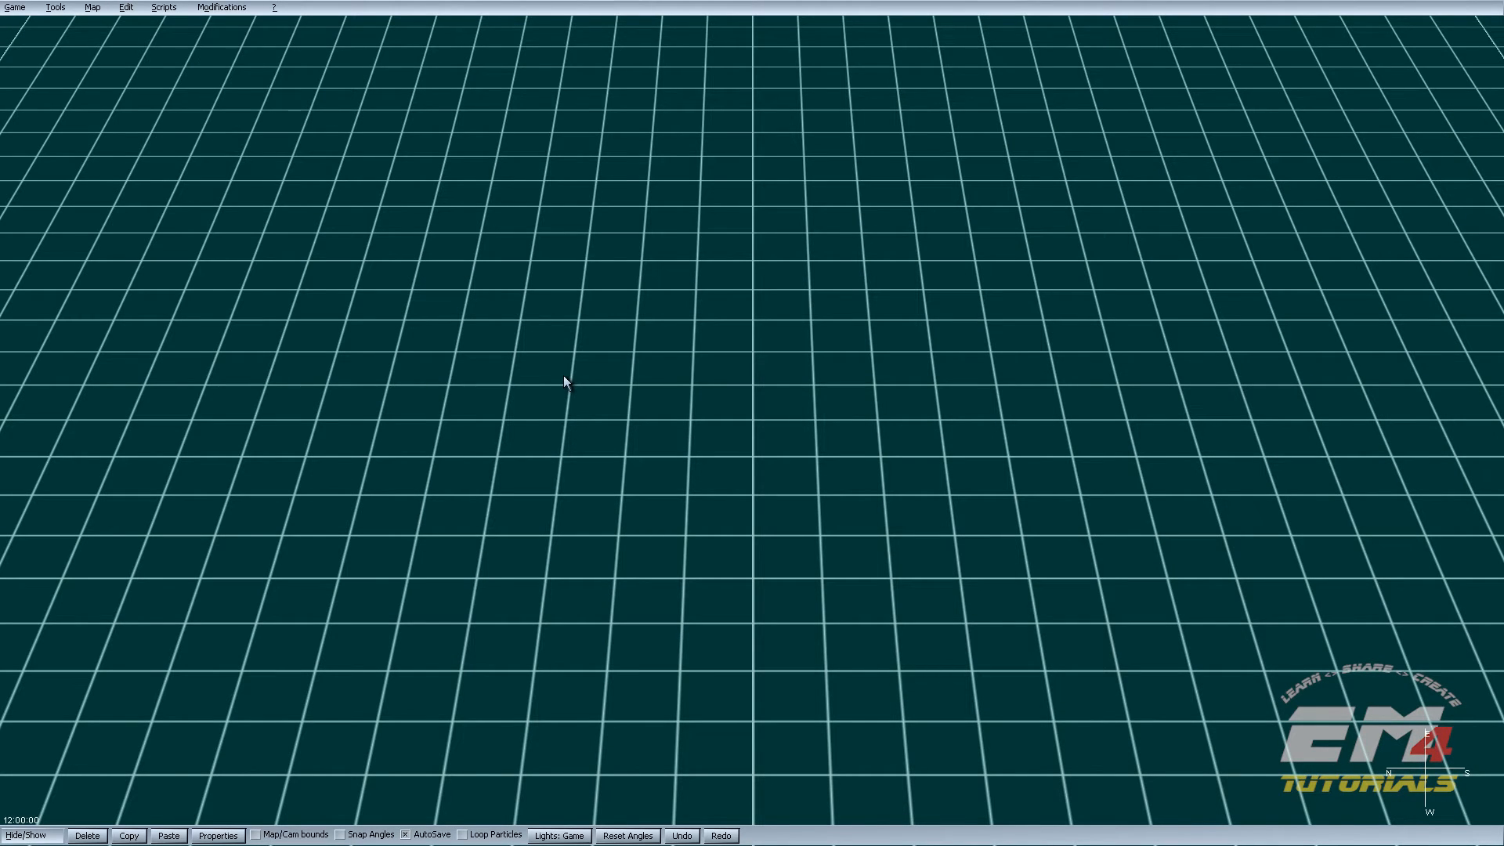
Step: Open scene editing and list the vehicle prototypes of the 01 Ambulance group
click(126, 8)
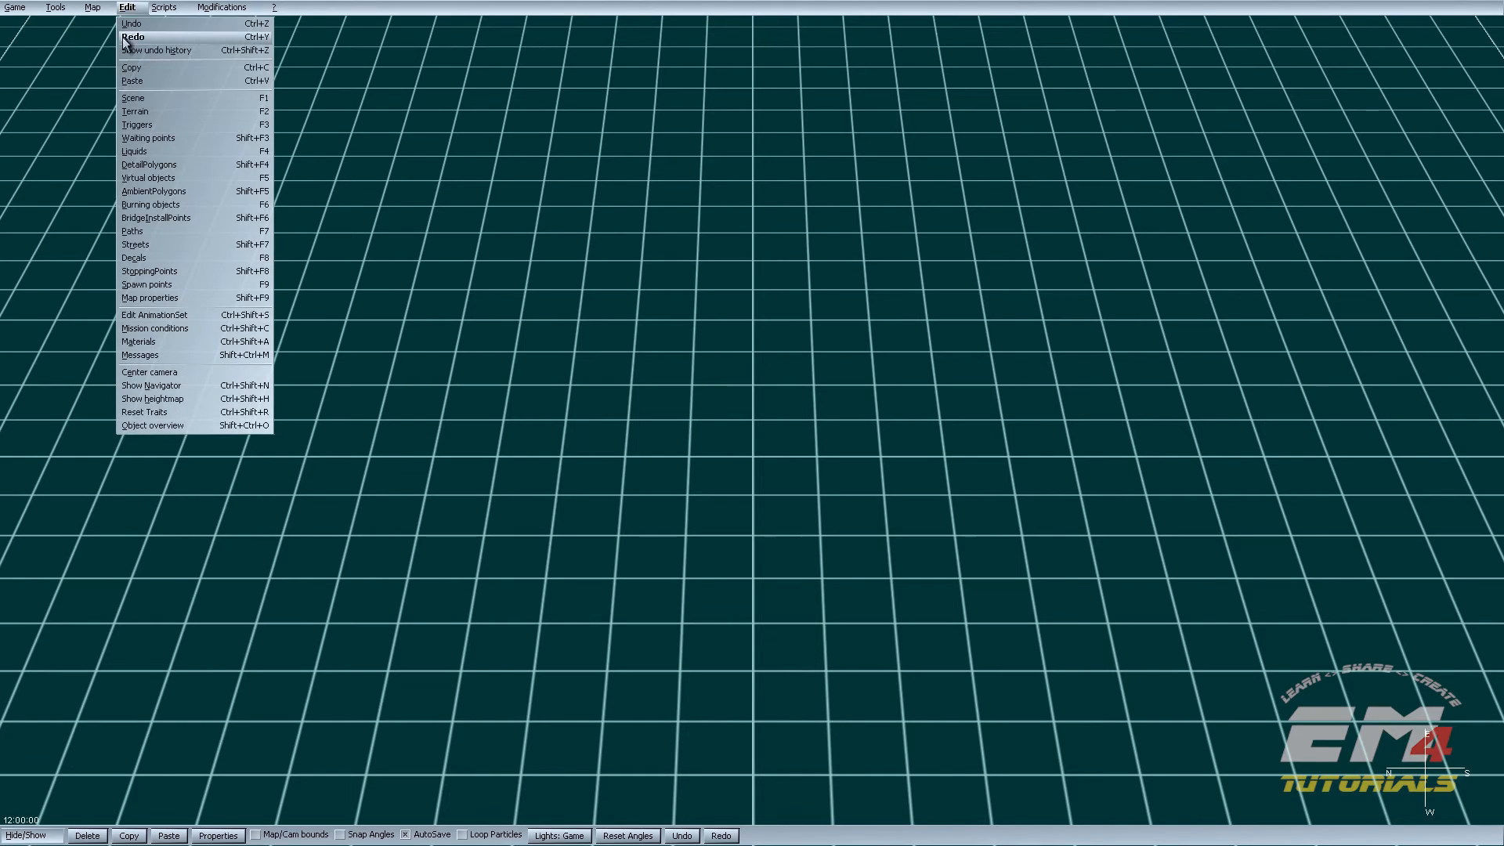
click(148, 103)
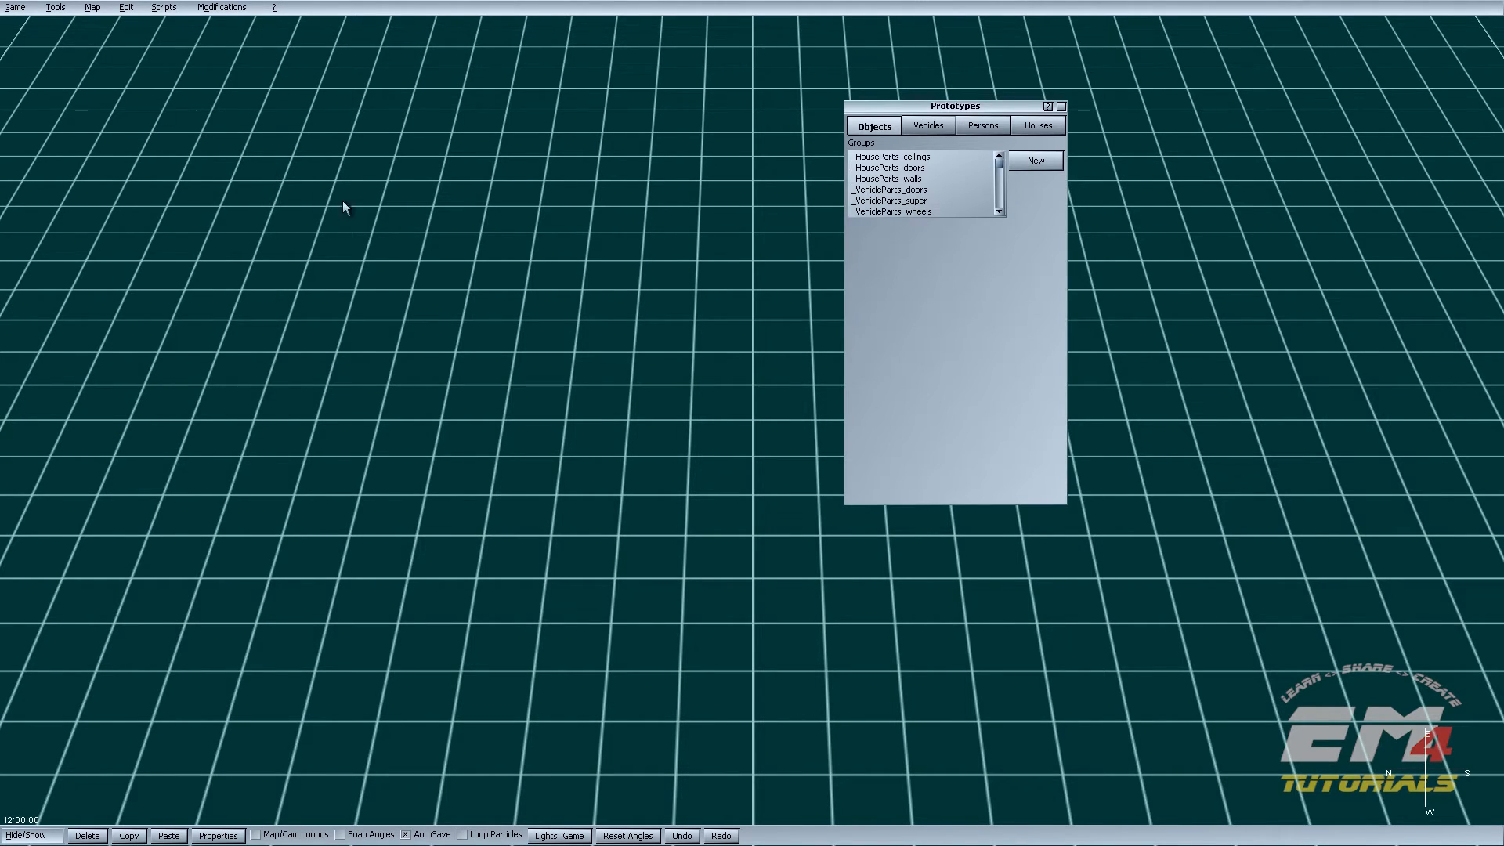
click(909, 126)
click(895, 156)
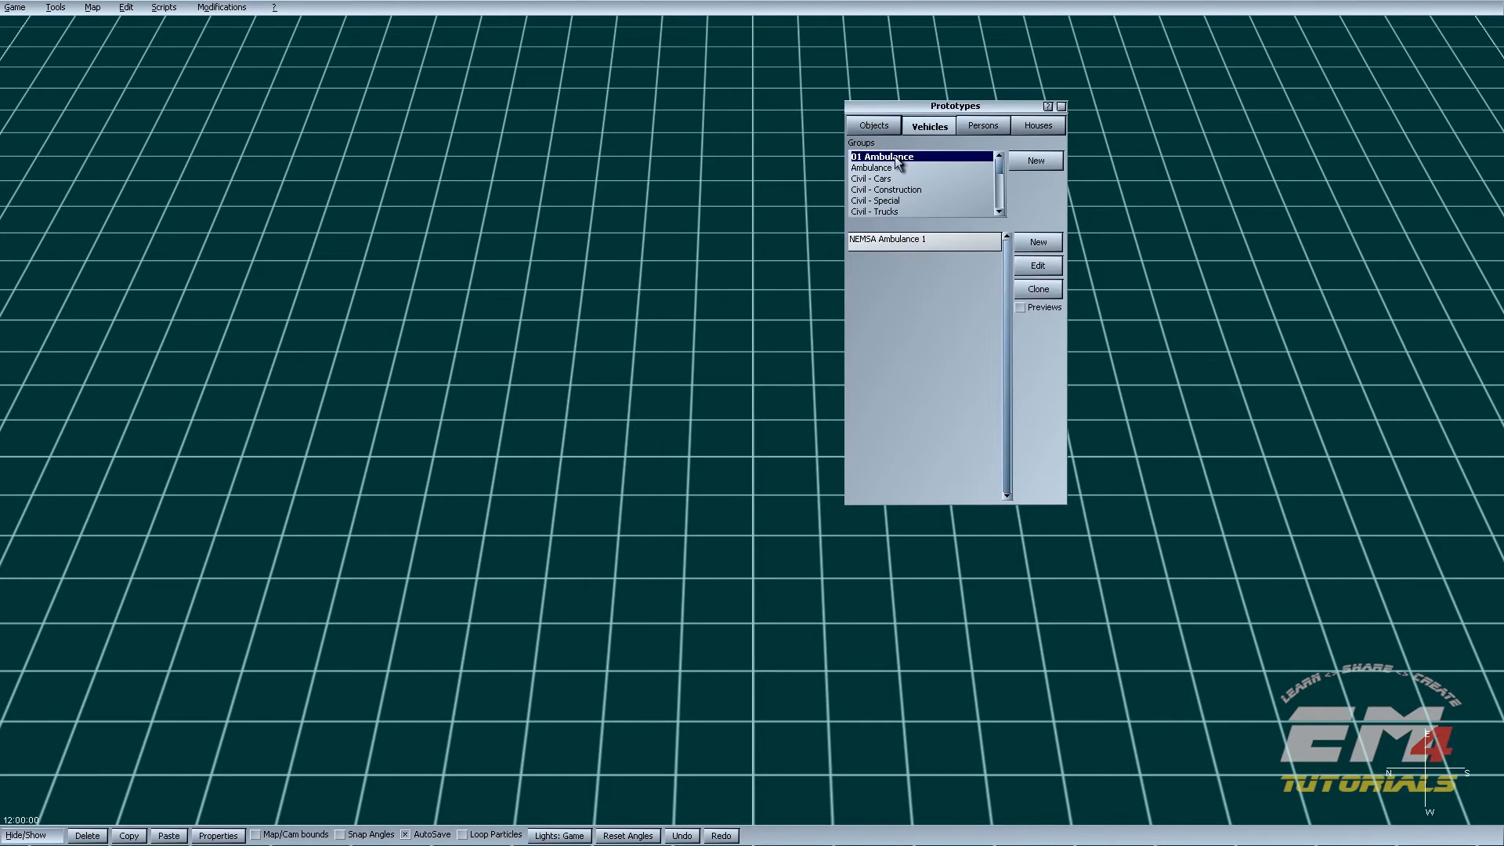
Step: Place NEMSA Ambulance 1 on the map, rotate it to inspect it, and delete it again
click(914, 243)
drag(903, 237, 782, 376)
click(721, 430)
right_click(743, 471)
right_drag(759, 401, 785, 499)
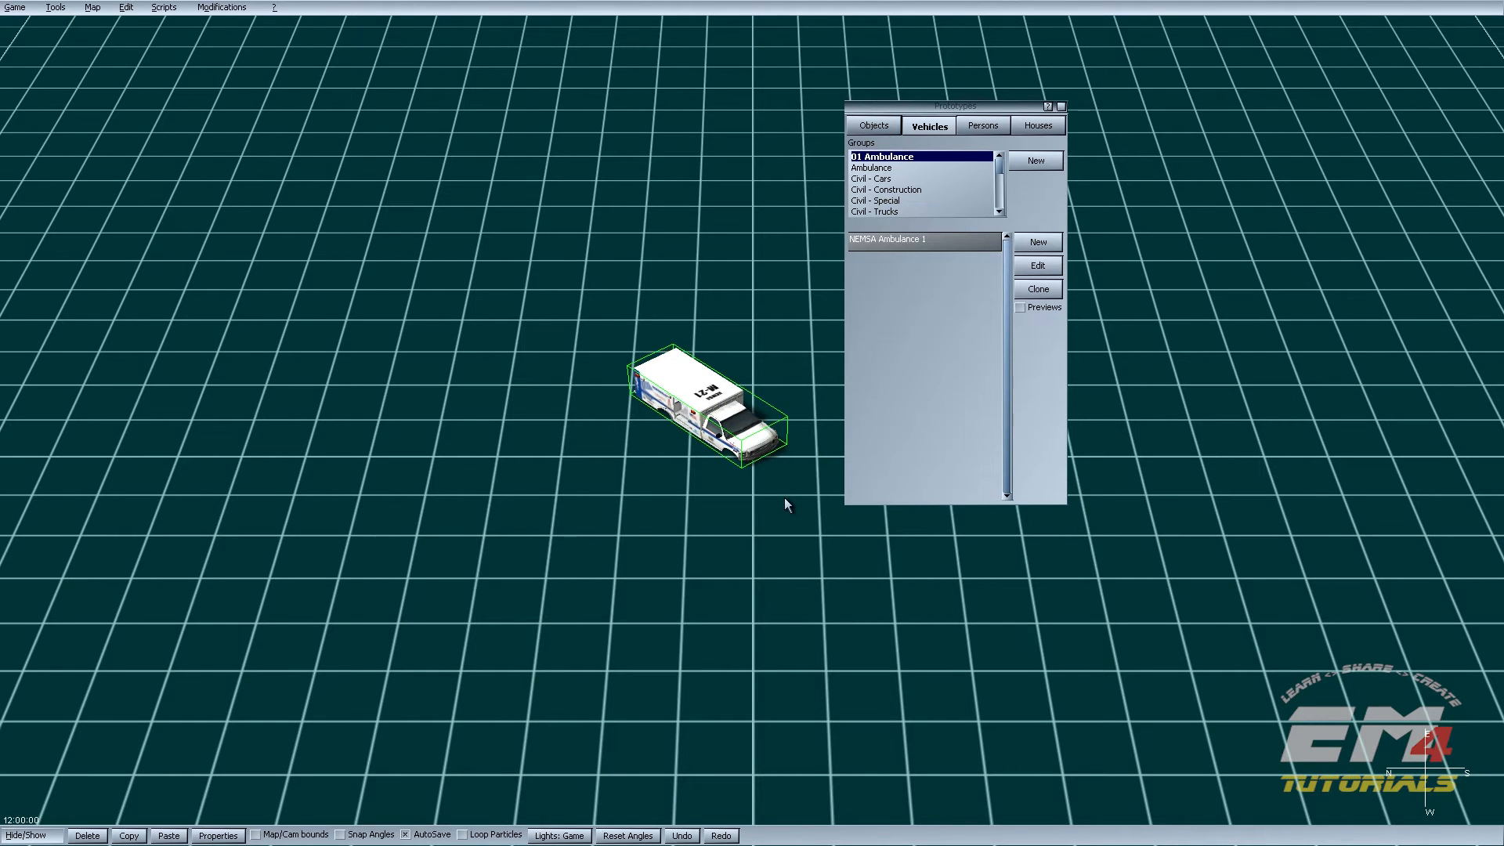
key(Delete)
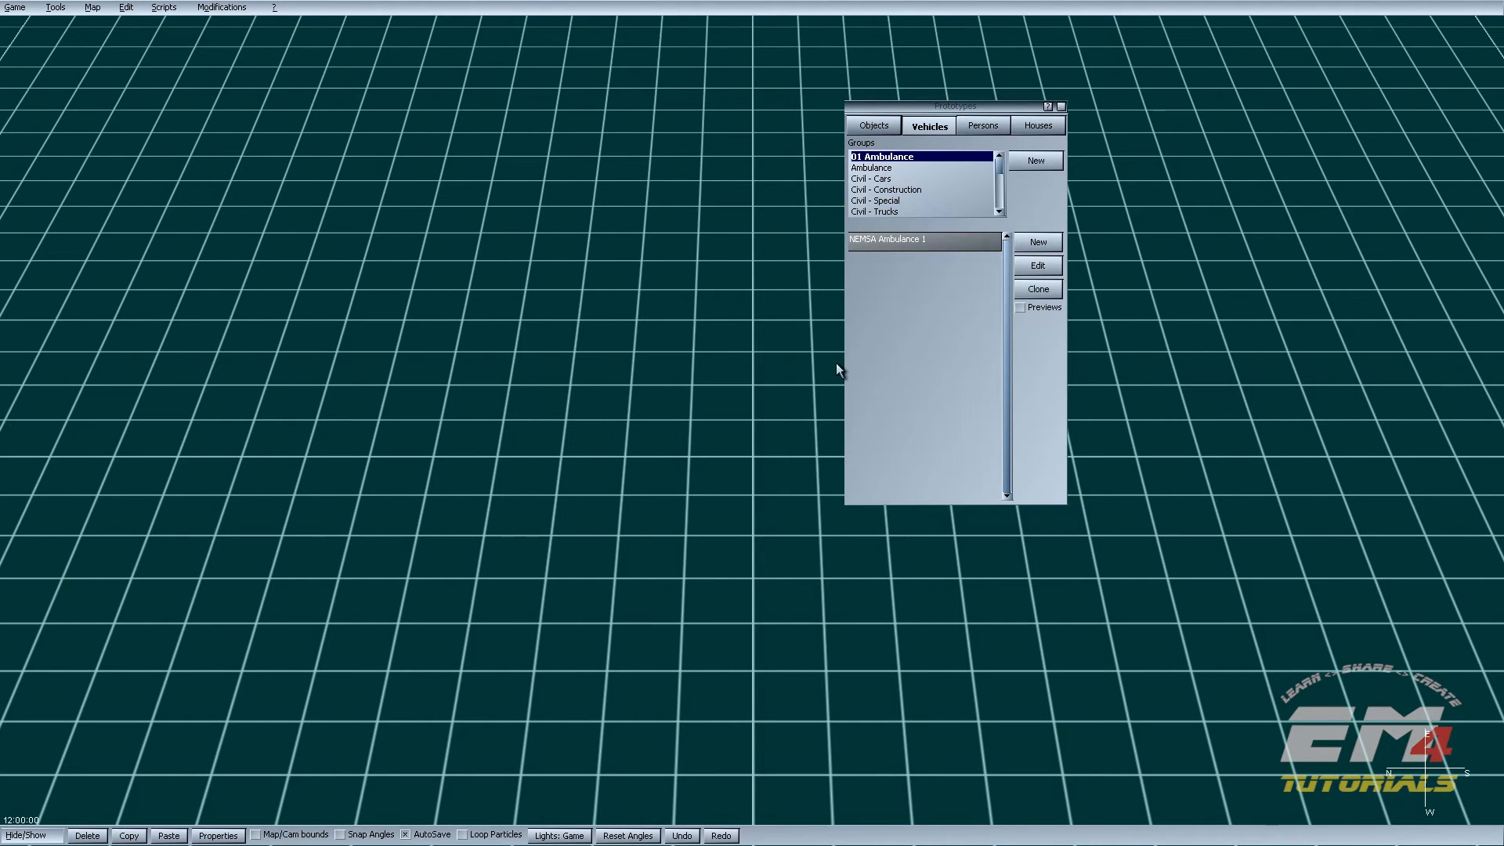
Step: Place nemsa_ambulance01_door01 from the VehicleParts_doors object group on the map, rotate it to inspect it, and delete it again
click(869, 127)
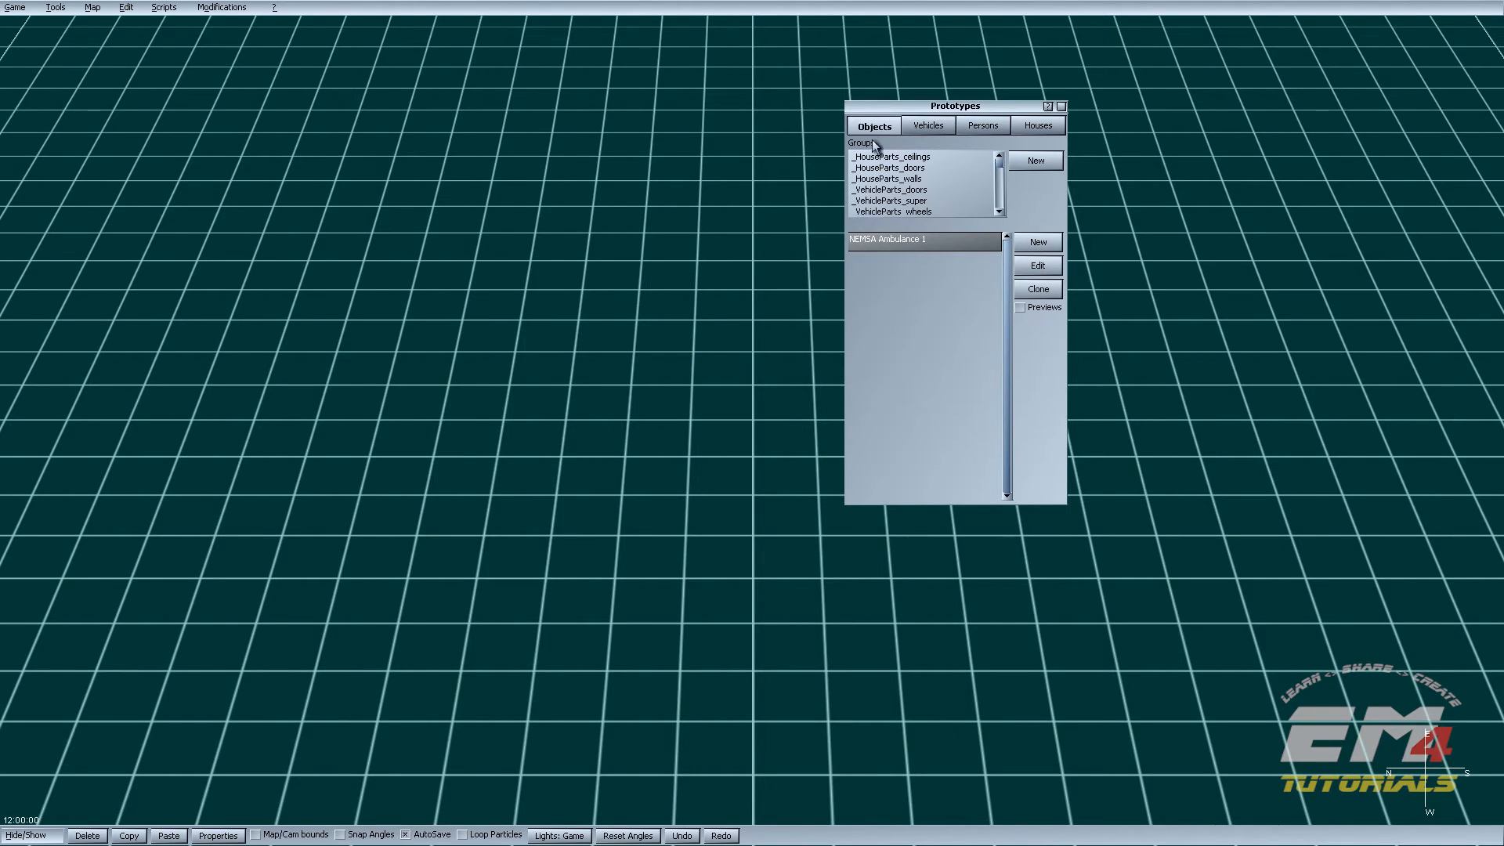
click(923, 192)
scroll(999, 328, down, 6)
drag(1009, 274, 1009, 459)
click(956, 309)
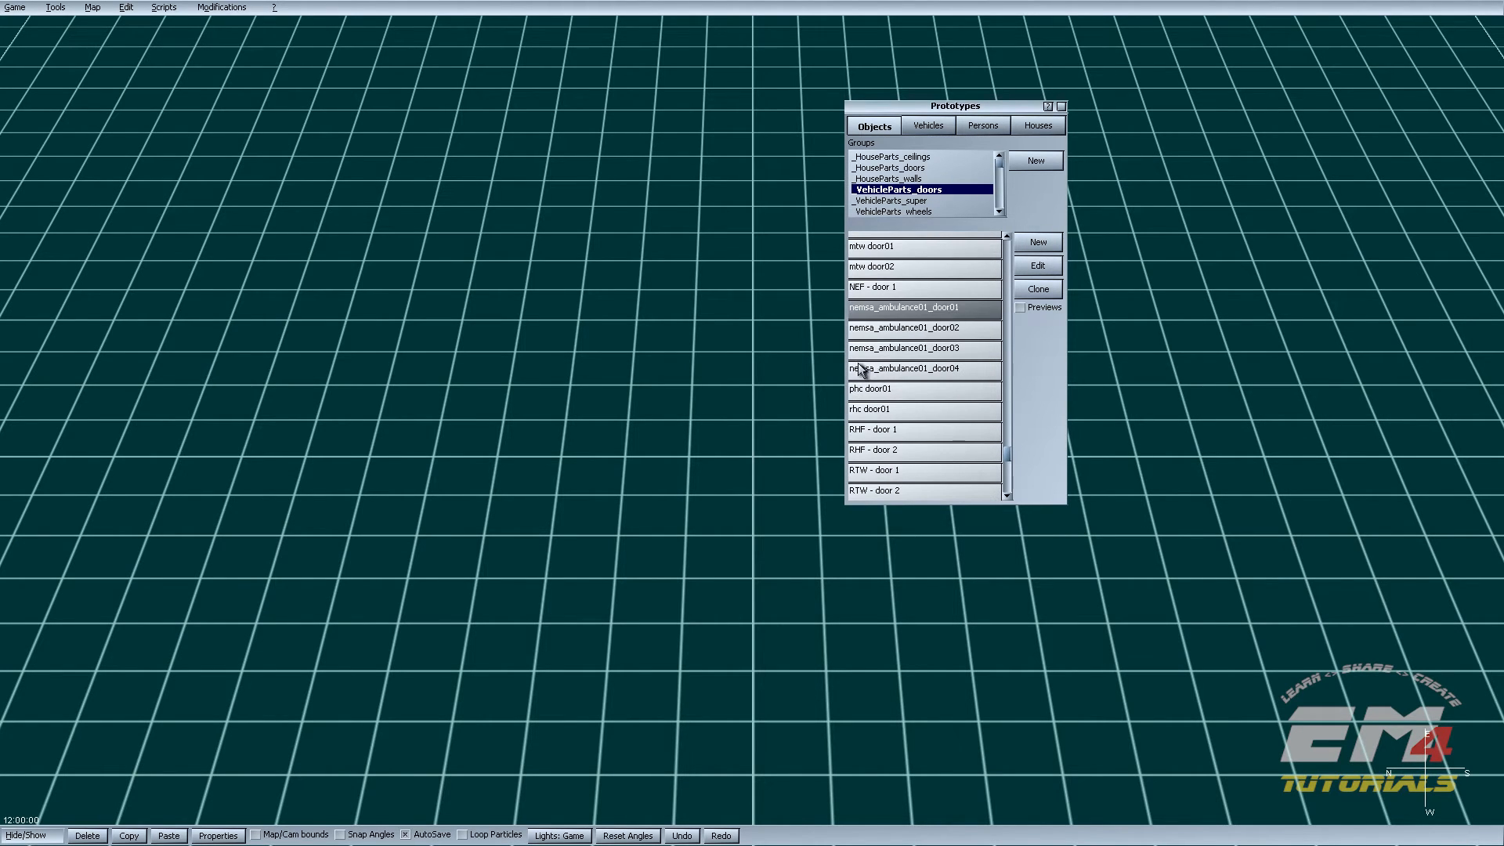
scroll(789, 387, up, 5)
click(779, 396)
drag(780, 396, 791, 294)
right_click(740, 286)
click(812, 363)
key(Delete)
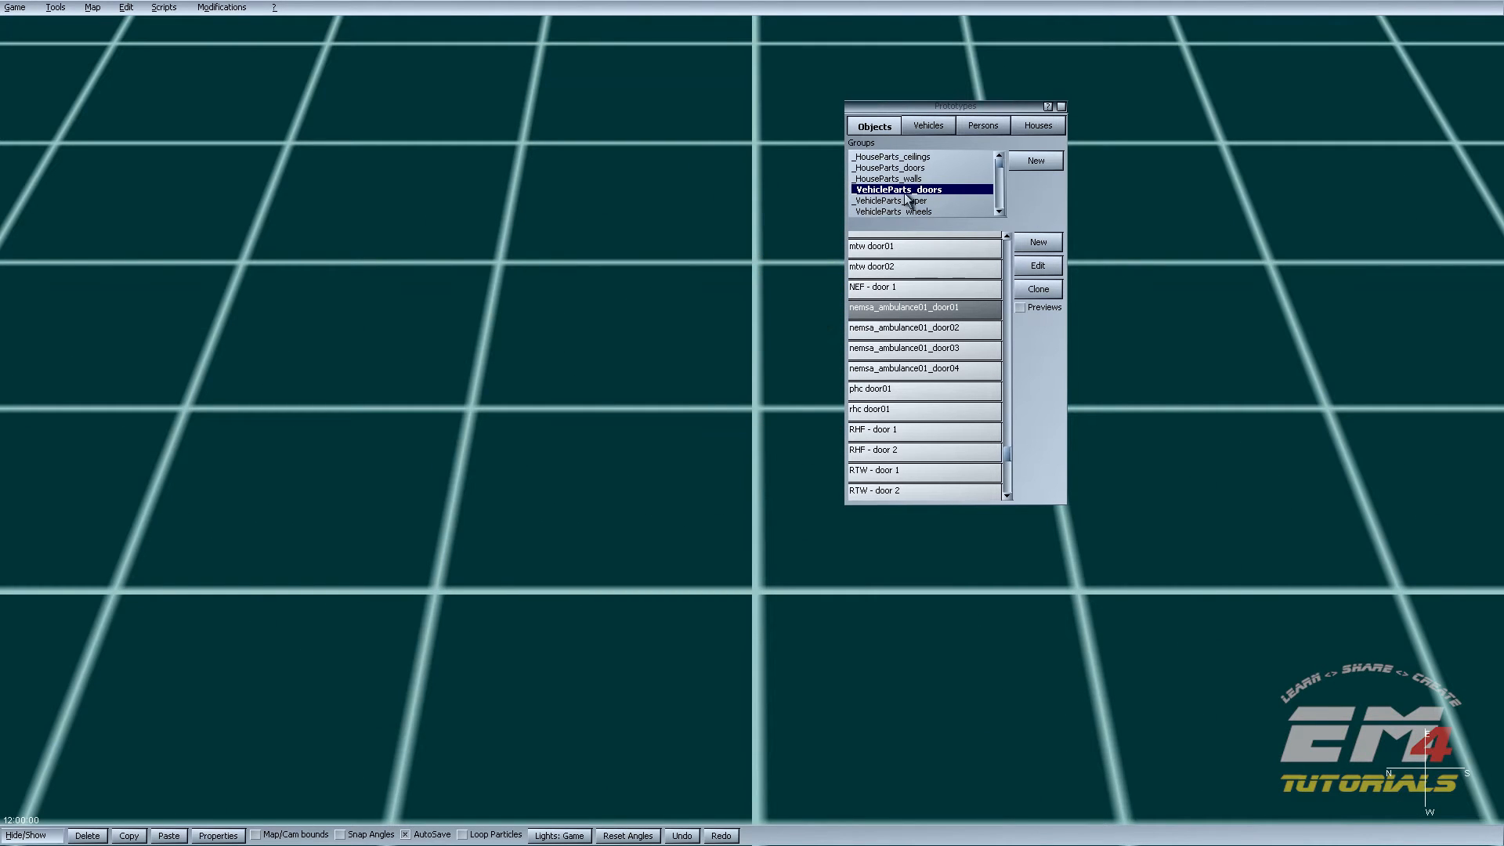
Step: Preview the nemsa_ambulance01_wheel01 and wheel02 prototypes from the VehicleParts_wheels object group
scroll(938, 191, down, 1)
click(937, 199)
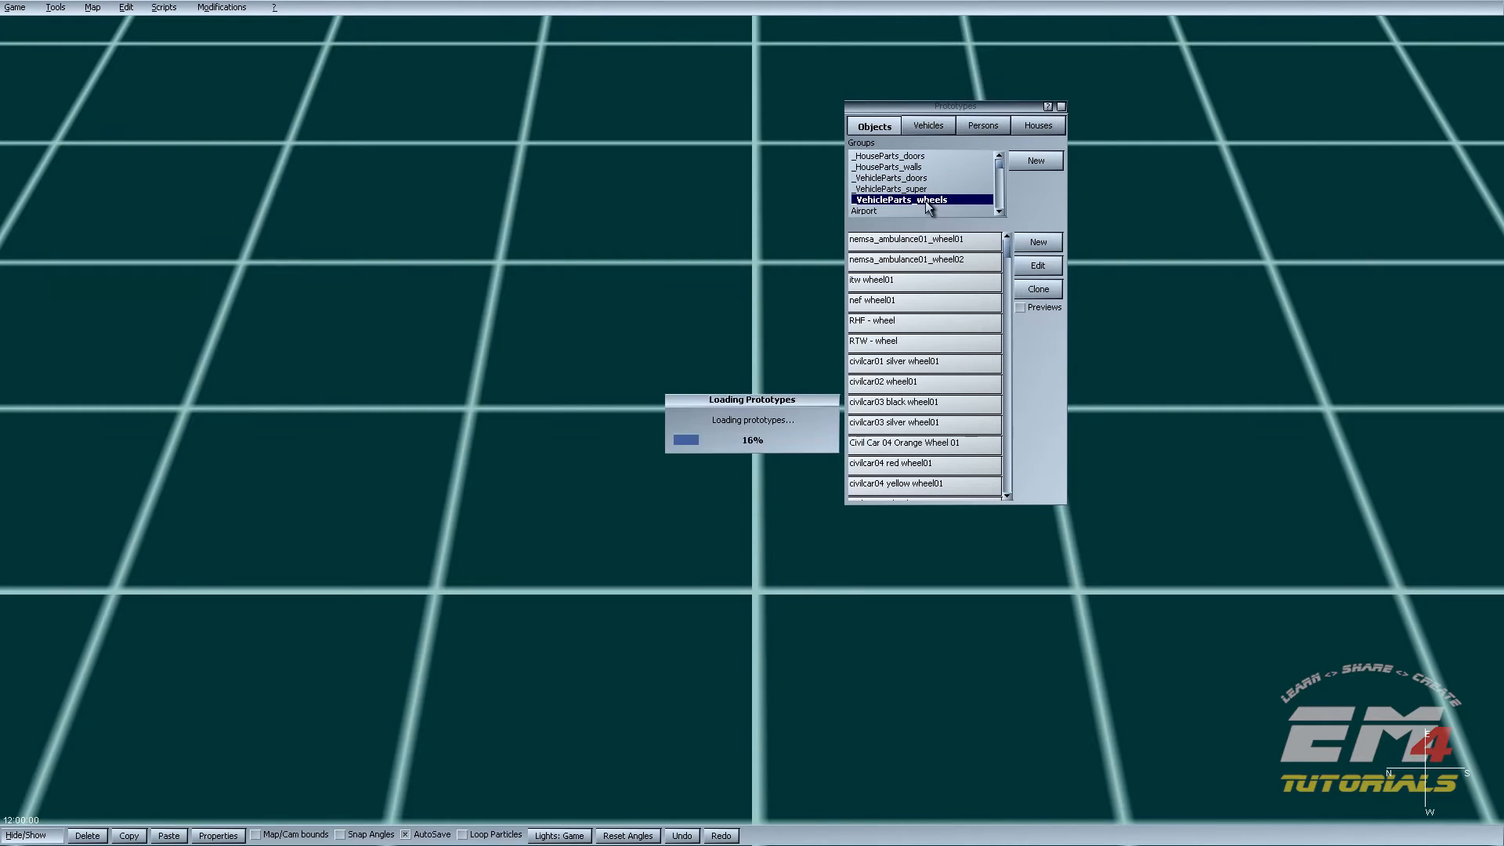
drag(1008, 252, 1006, 465)
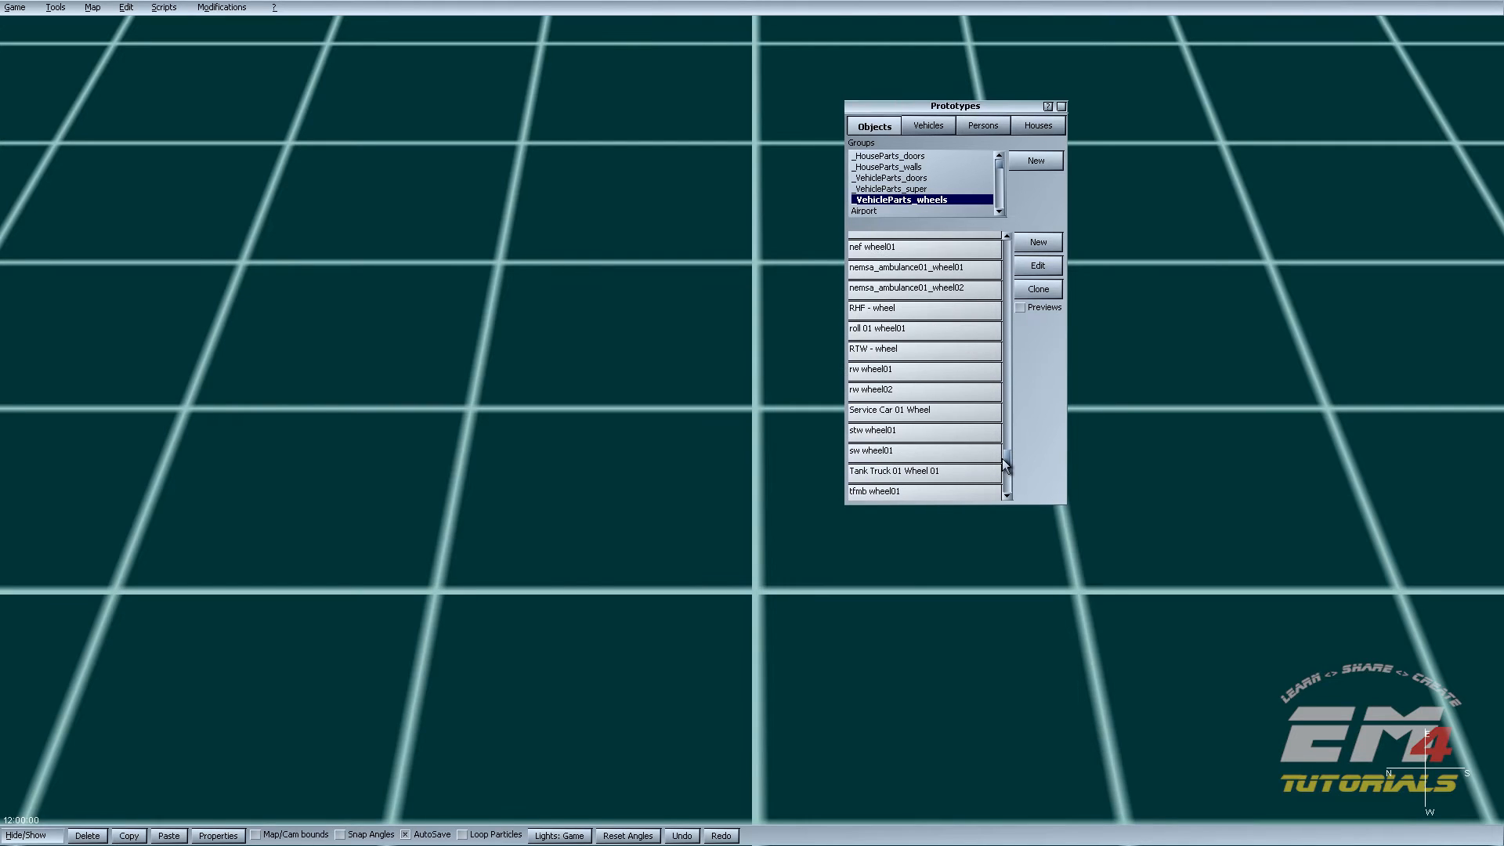
click(937, 274)
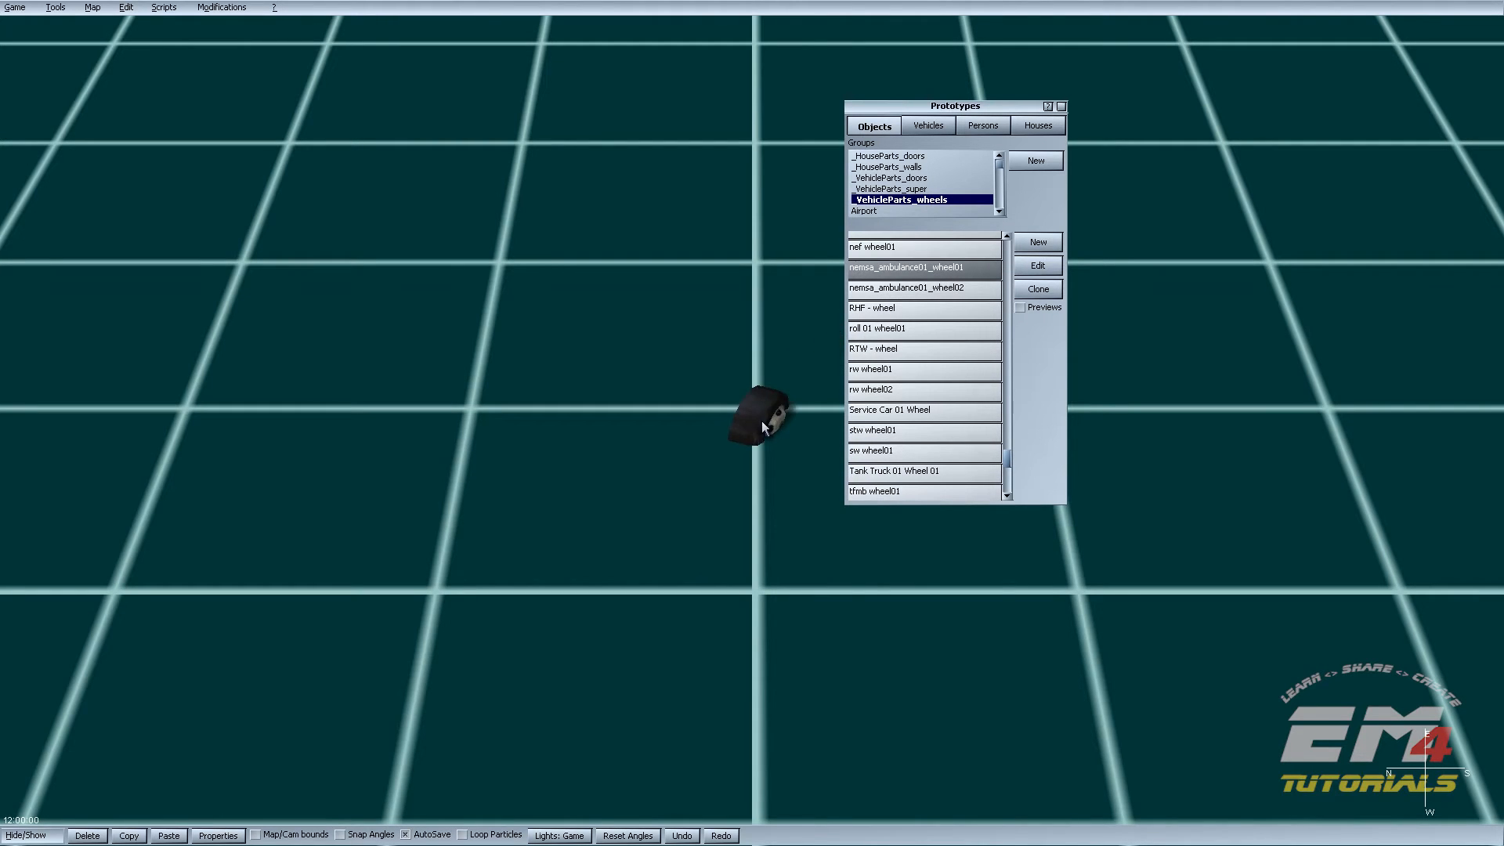
click(915, 287)
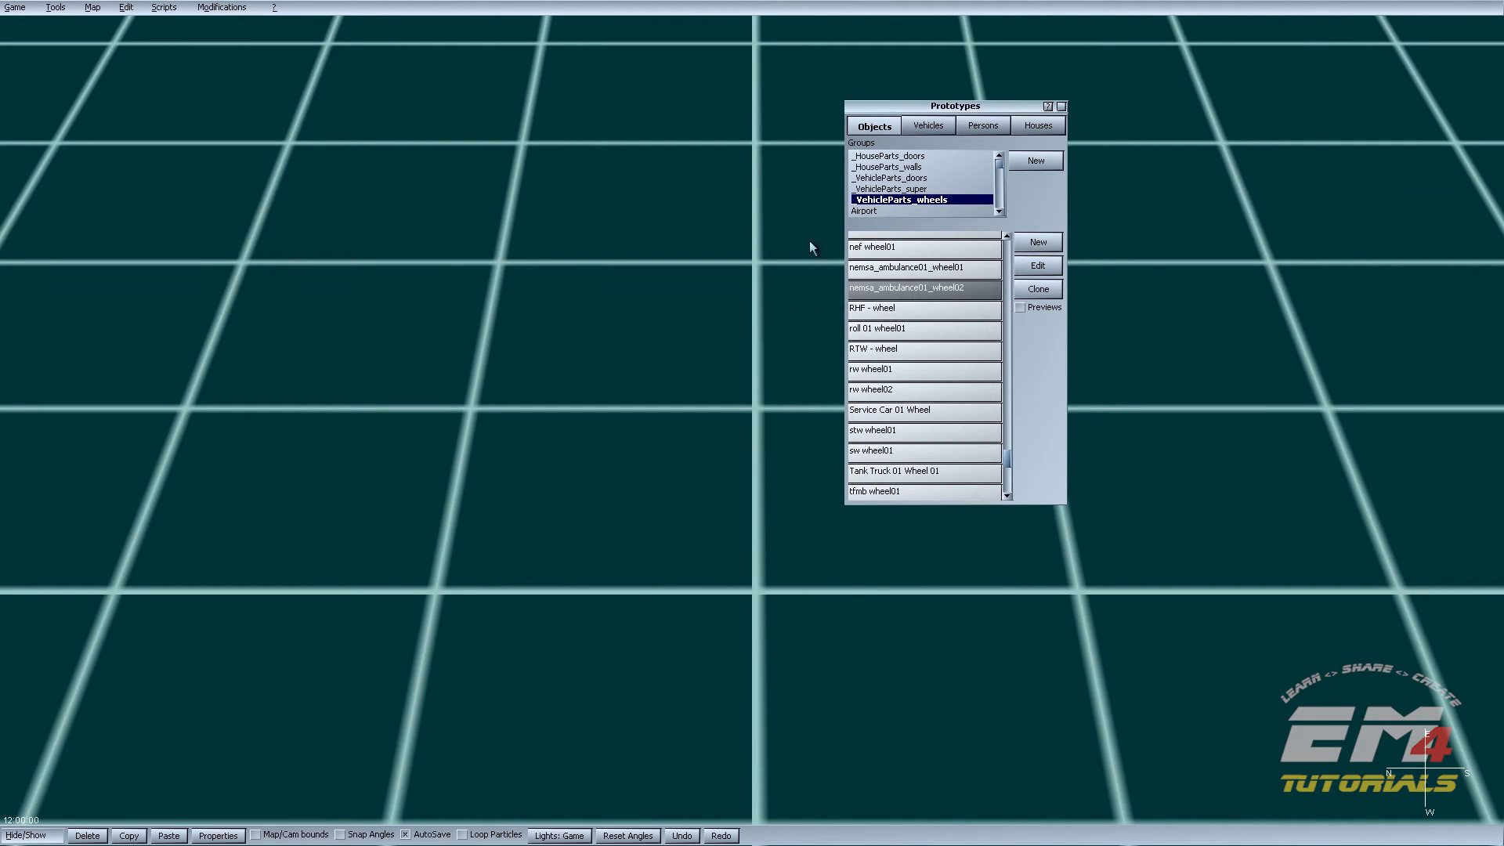
Step: Edit the NEMSA Ambulance 1 prototype from the 01 Ambulance vehicle group and open its children in the Vehicle-Editor
click(943, 125)
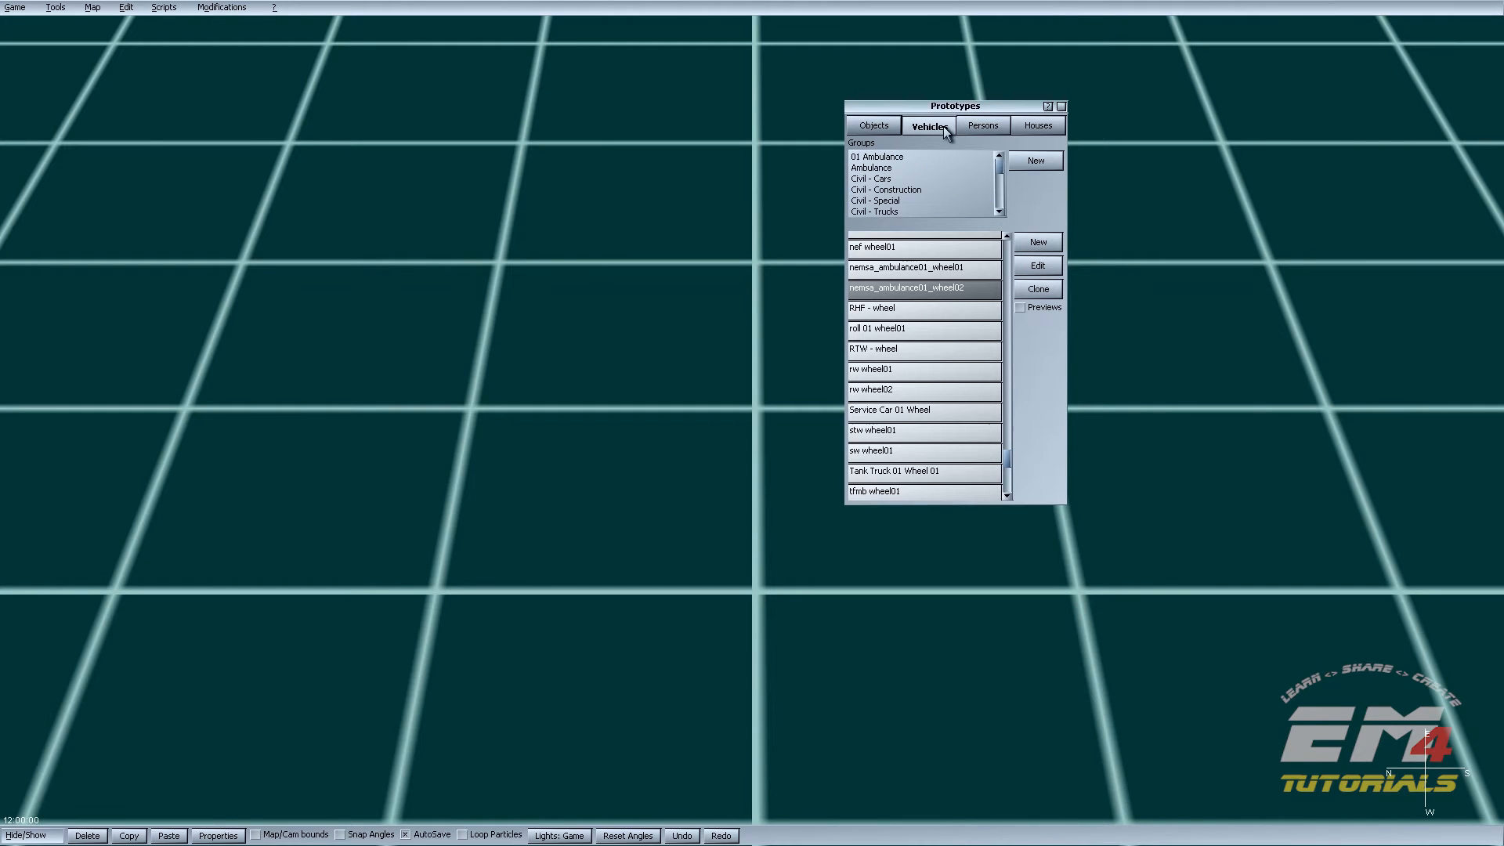
click(897, 165)
click(896, 156)
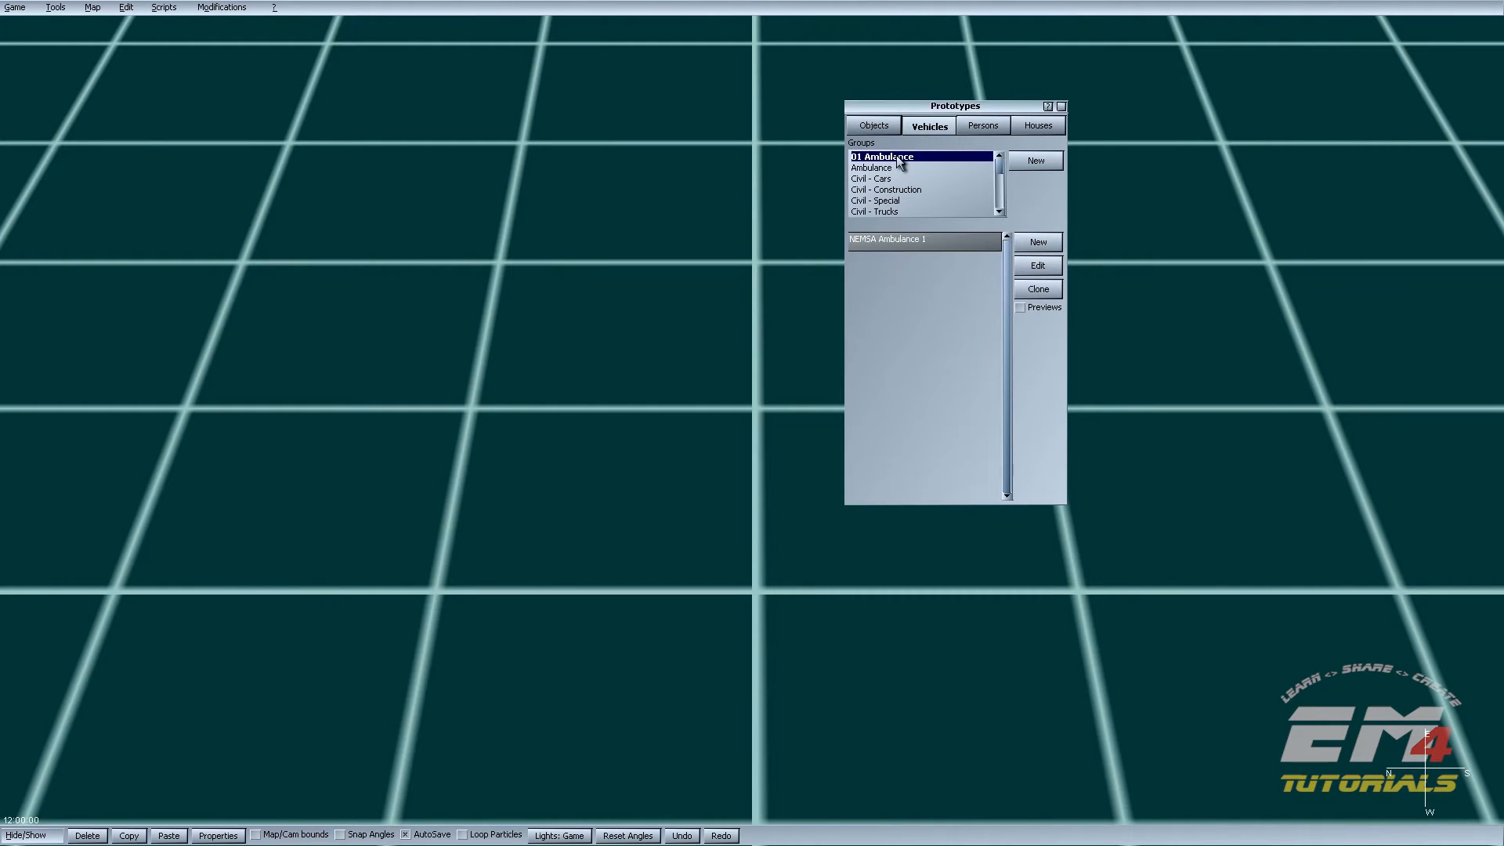
click(909, 245)
right_click(525, 417)
click(901, 242)
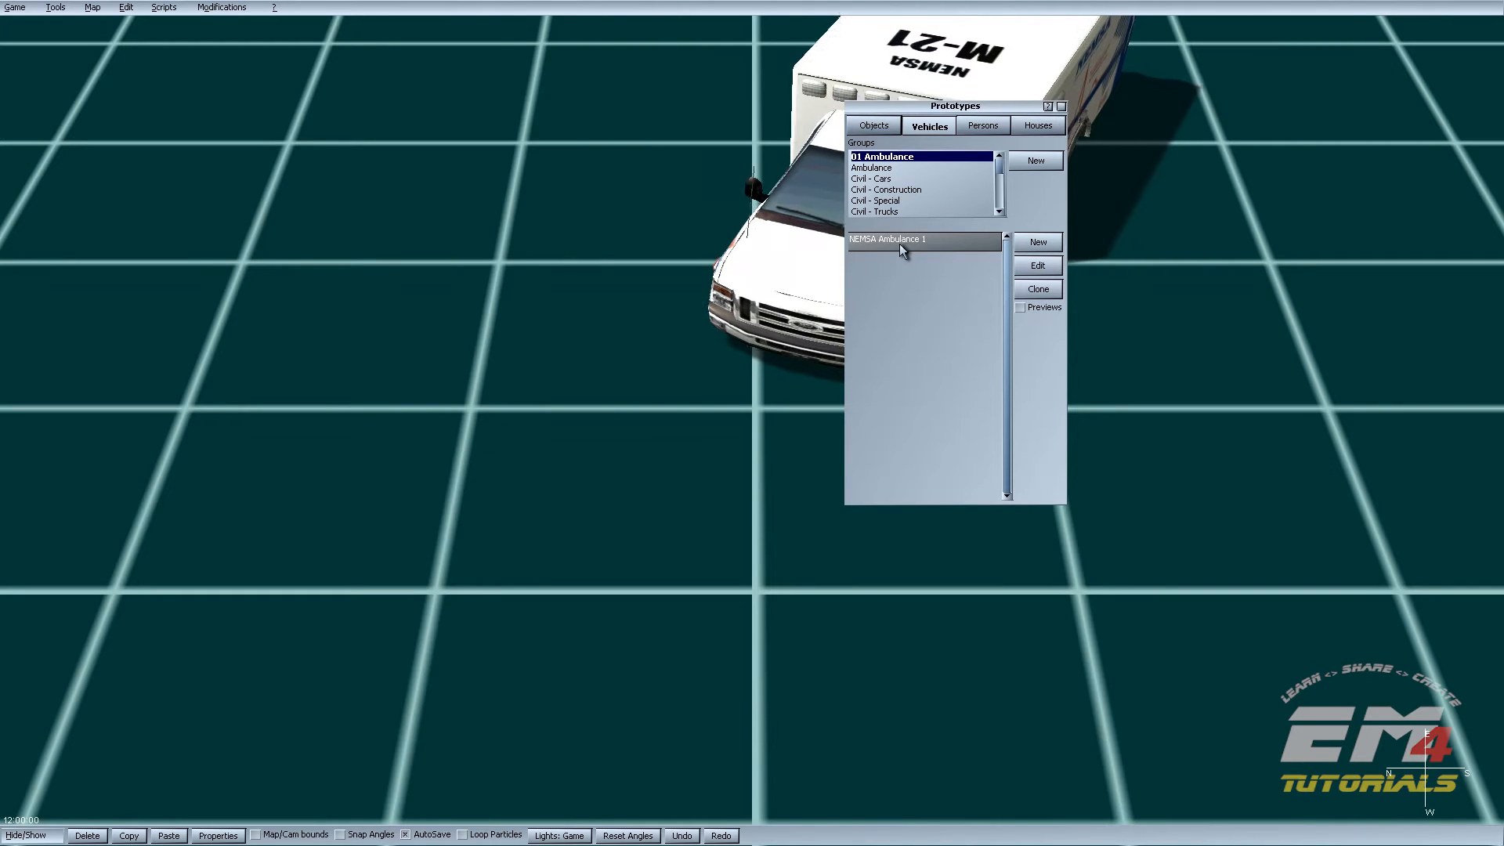
click(1021, 270)
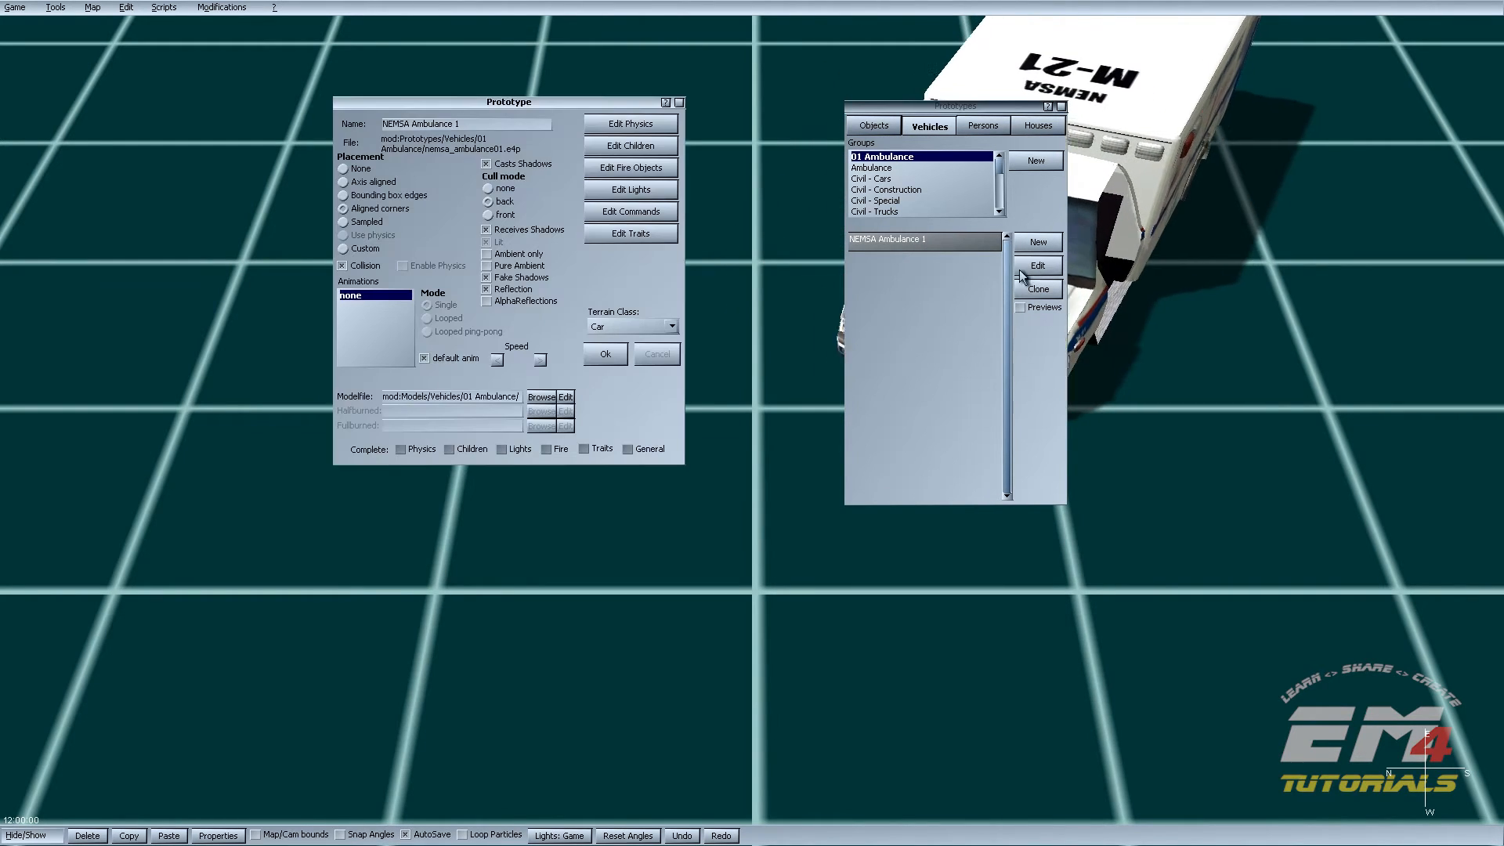
click(616, 148)
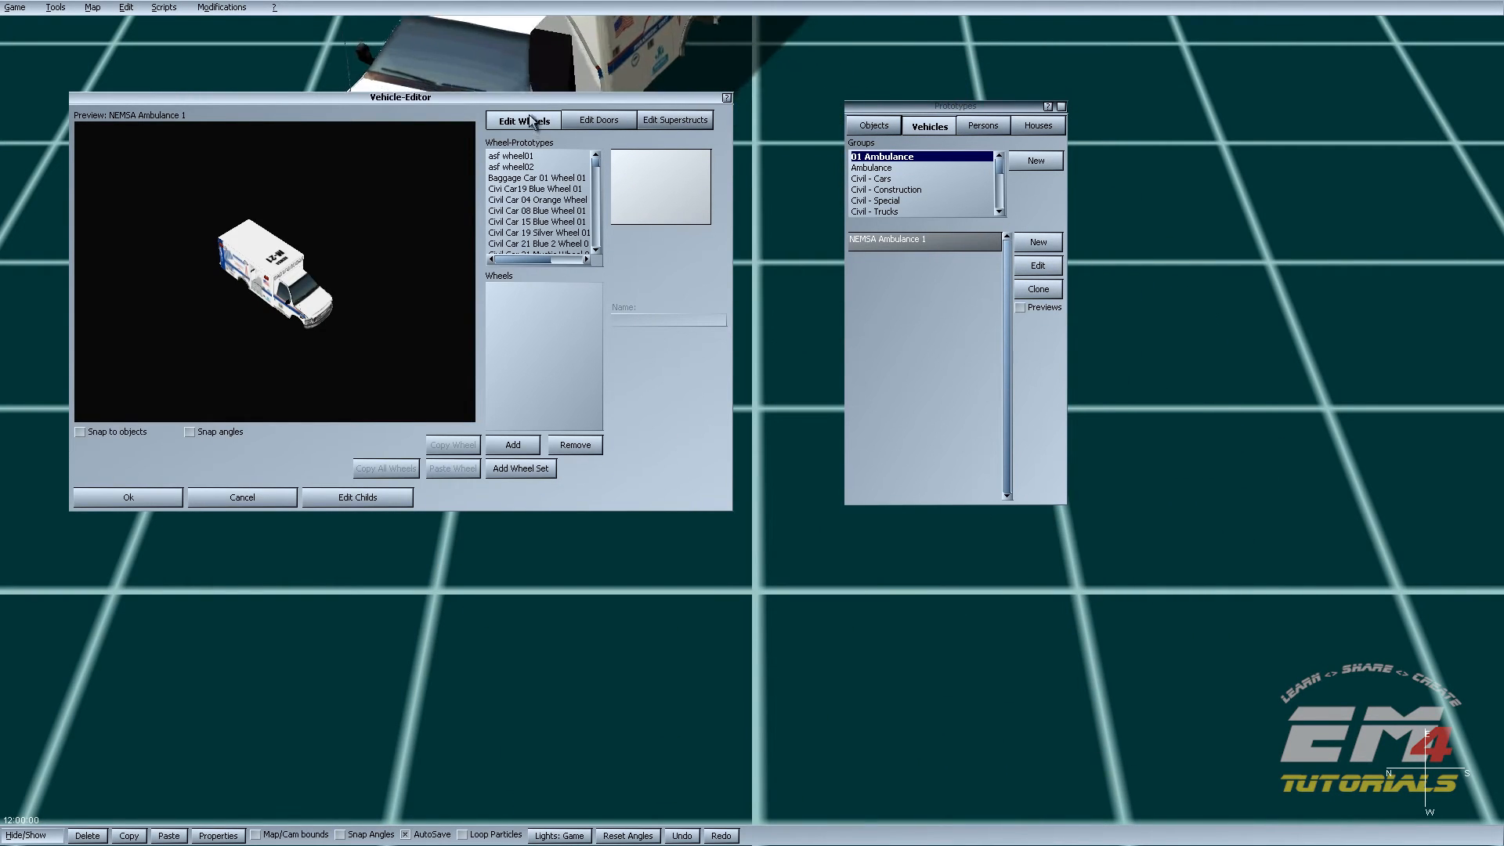
Step: Add the nemsa_ambulance01_wheel01 prototype to the ambulance as a wheel
drag(531, 97, 635, 124)
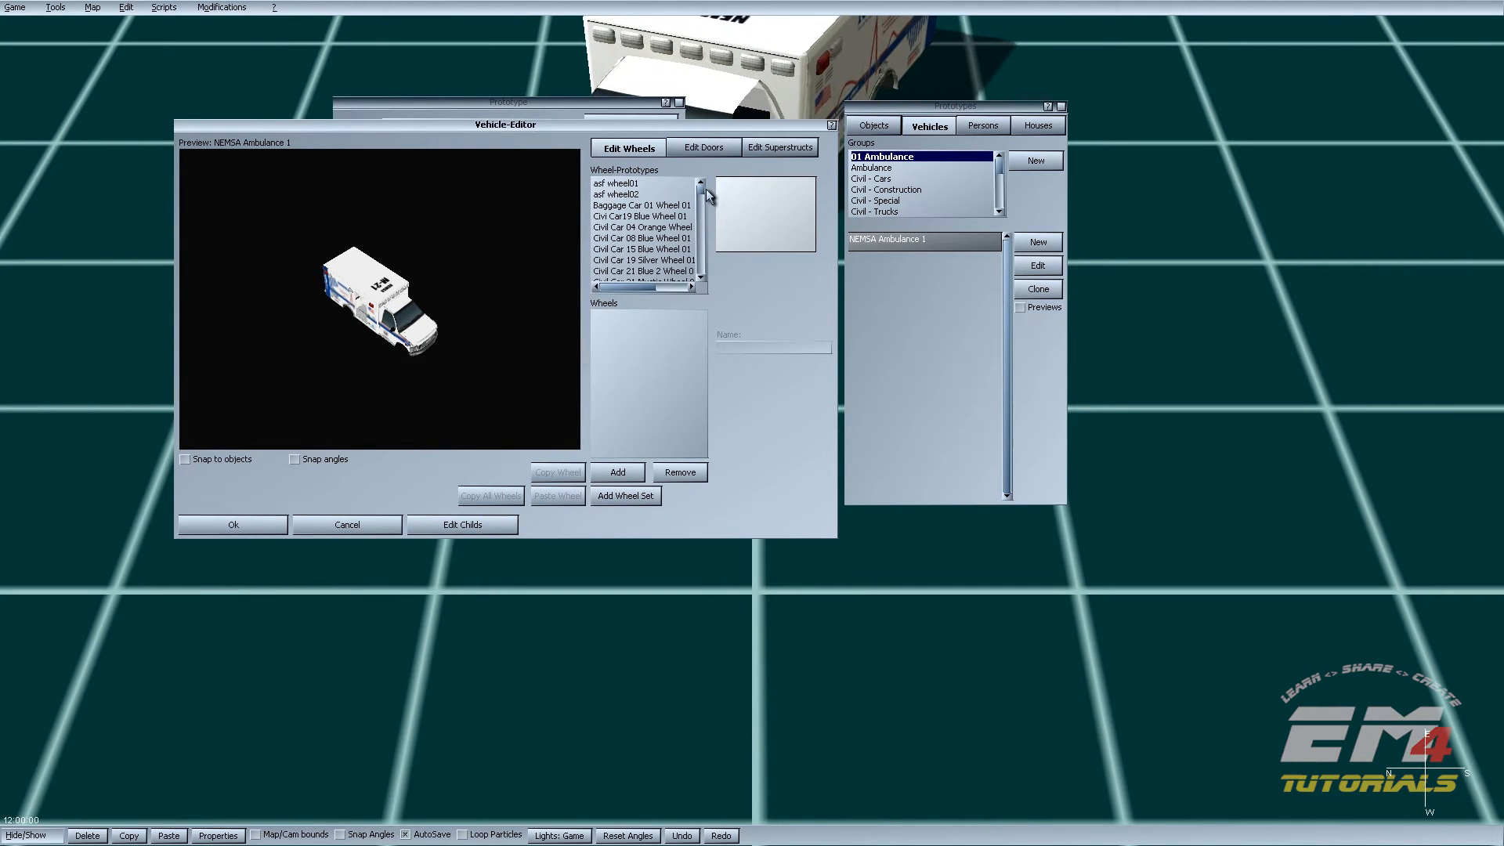
drag(707, 194, 702, 276)
click(655, 223)
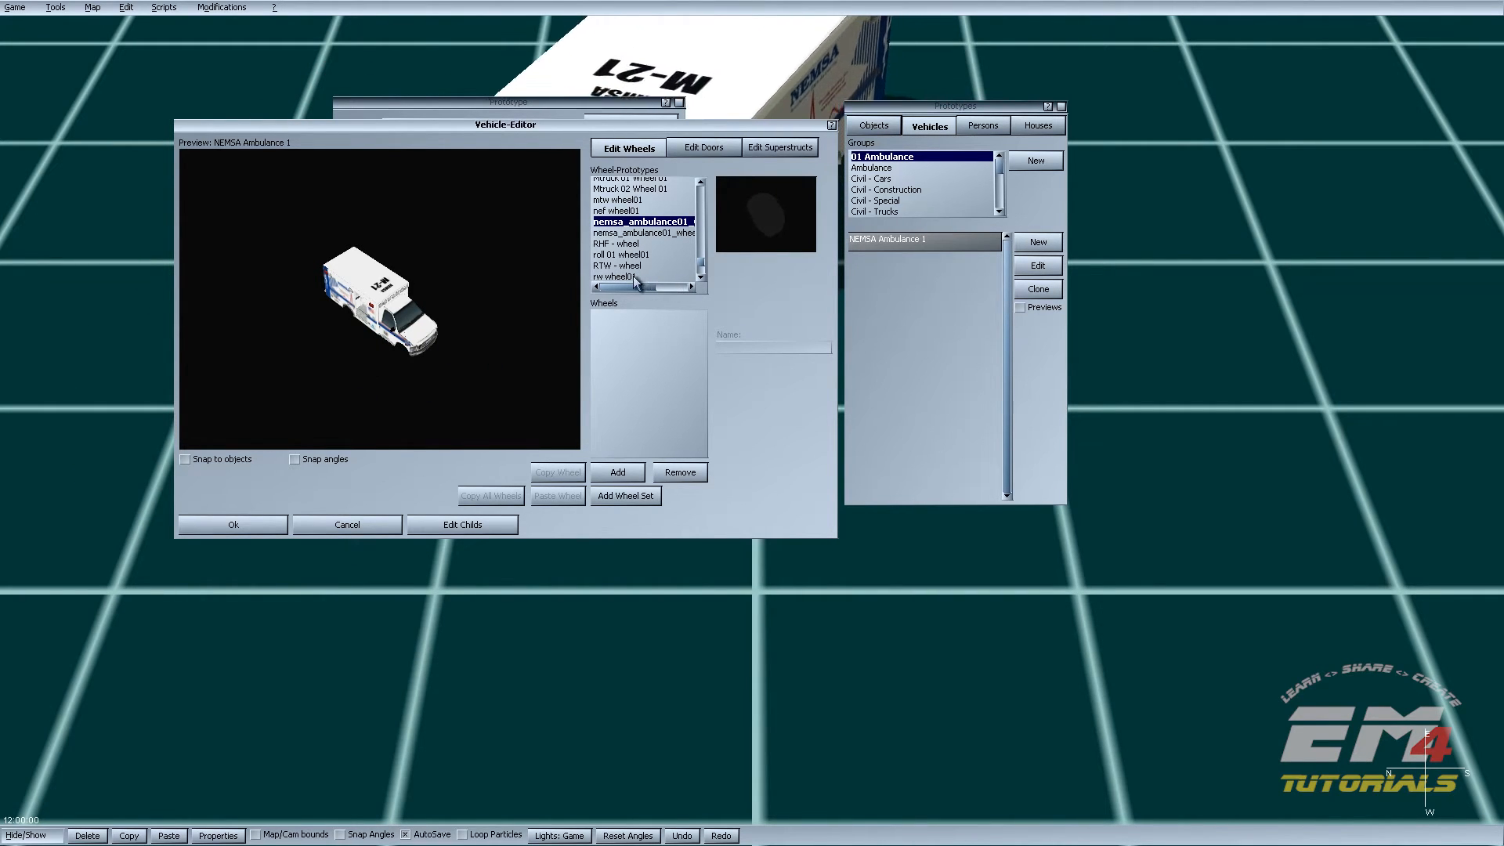
click(618, 471)
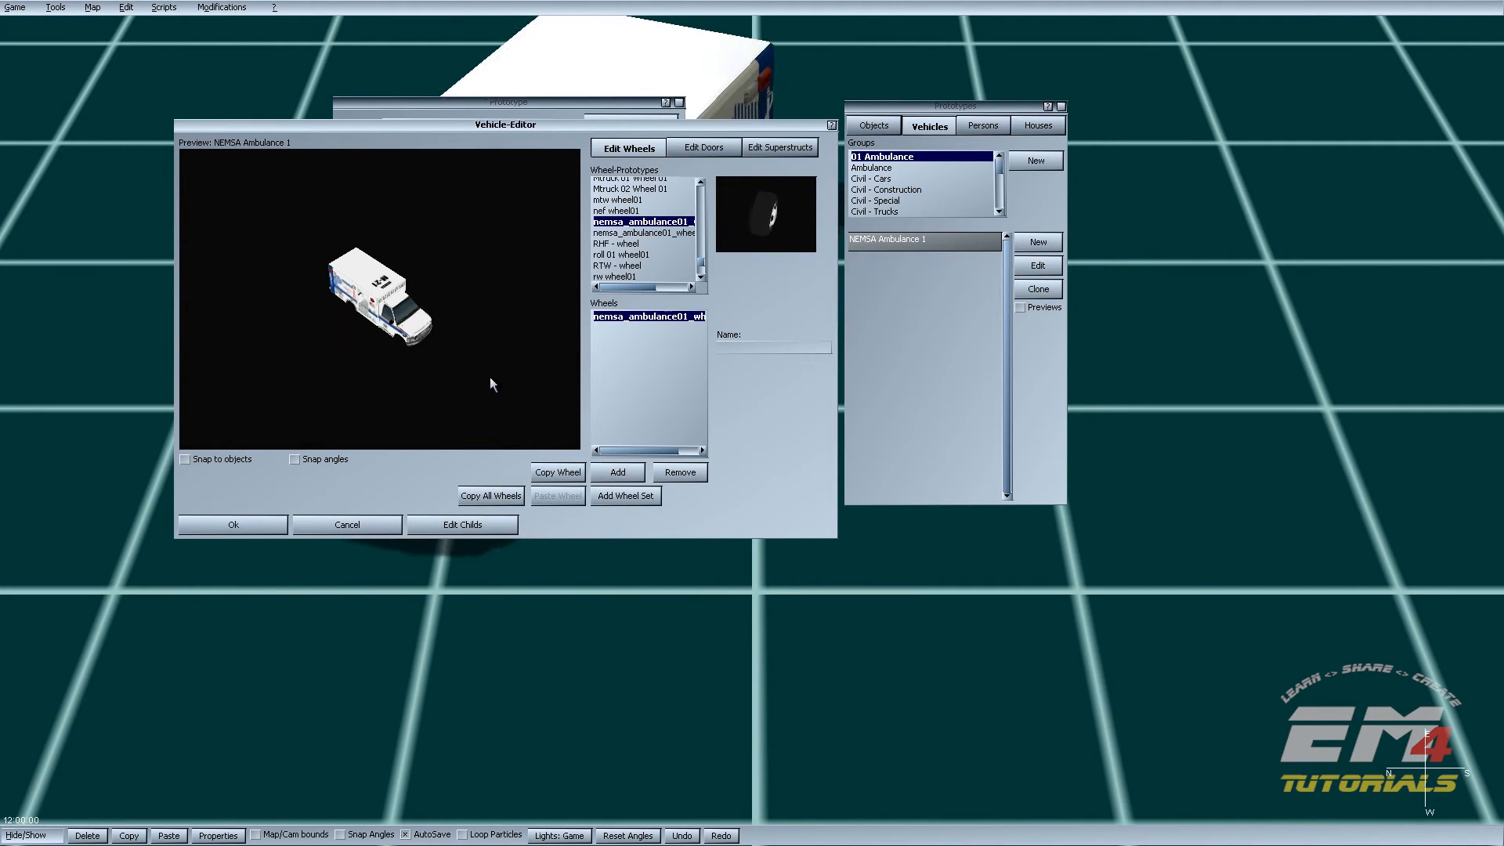
Step: Examine the ambulance preview from the front, side and underneath to find where the added wheel sits
scroll(473, 366, up, 2)
drag(472, 366, 469, 333)
scroll(467, 337, up, 4)
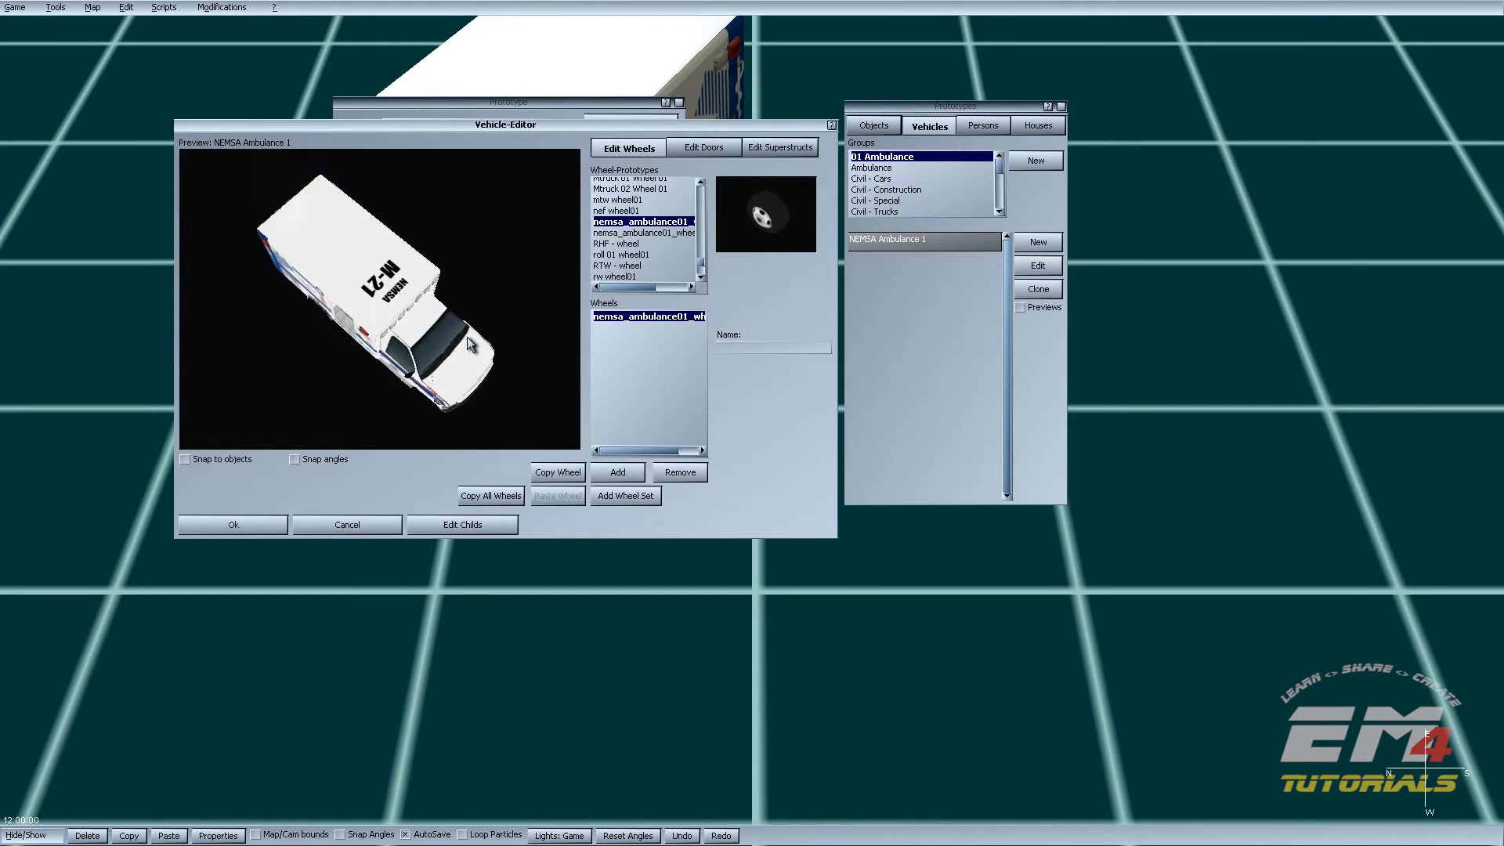
scroll(467, 337, down, 4)
scroll(467, 337, up, 3)
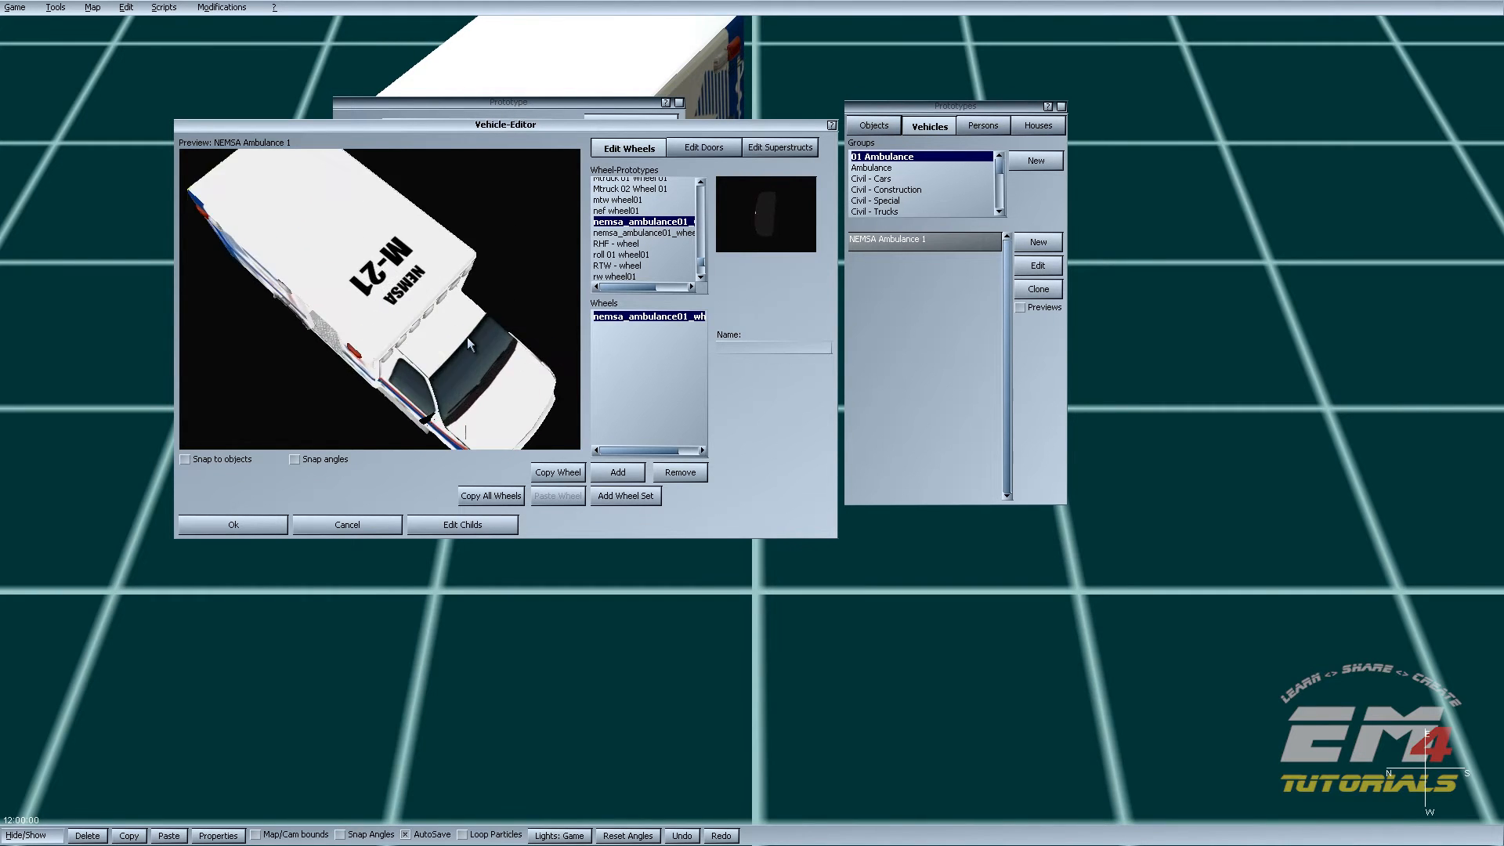
scroll(467, 337, down, 2)
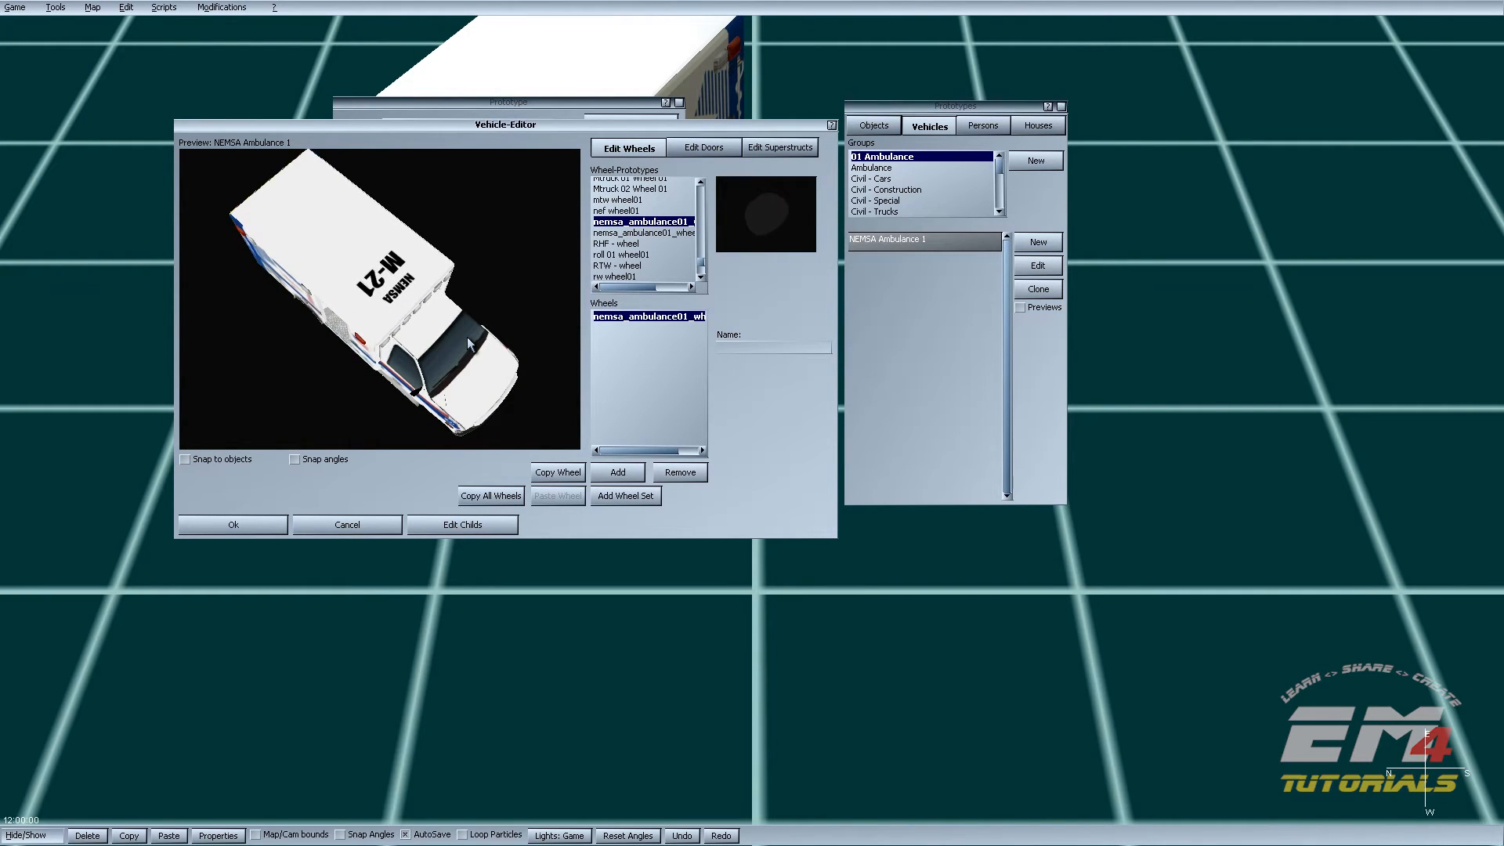
drag(467, 337, 453, 426)
middle_drag(453, 427, 516, 378)
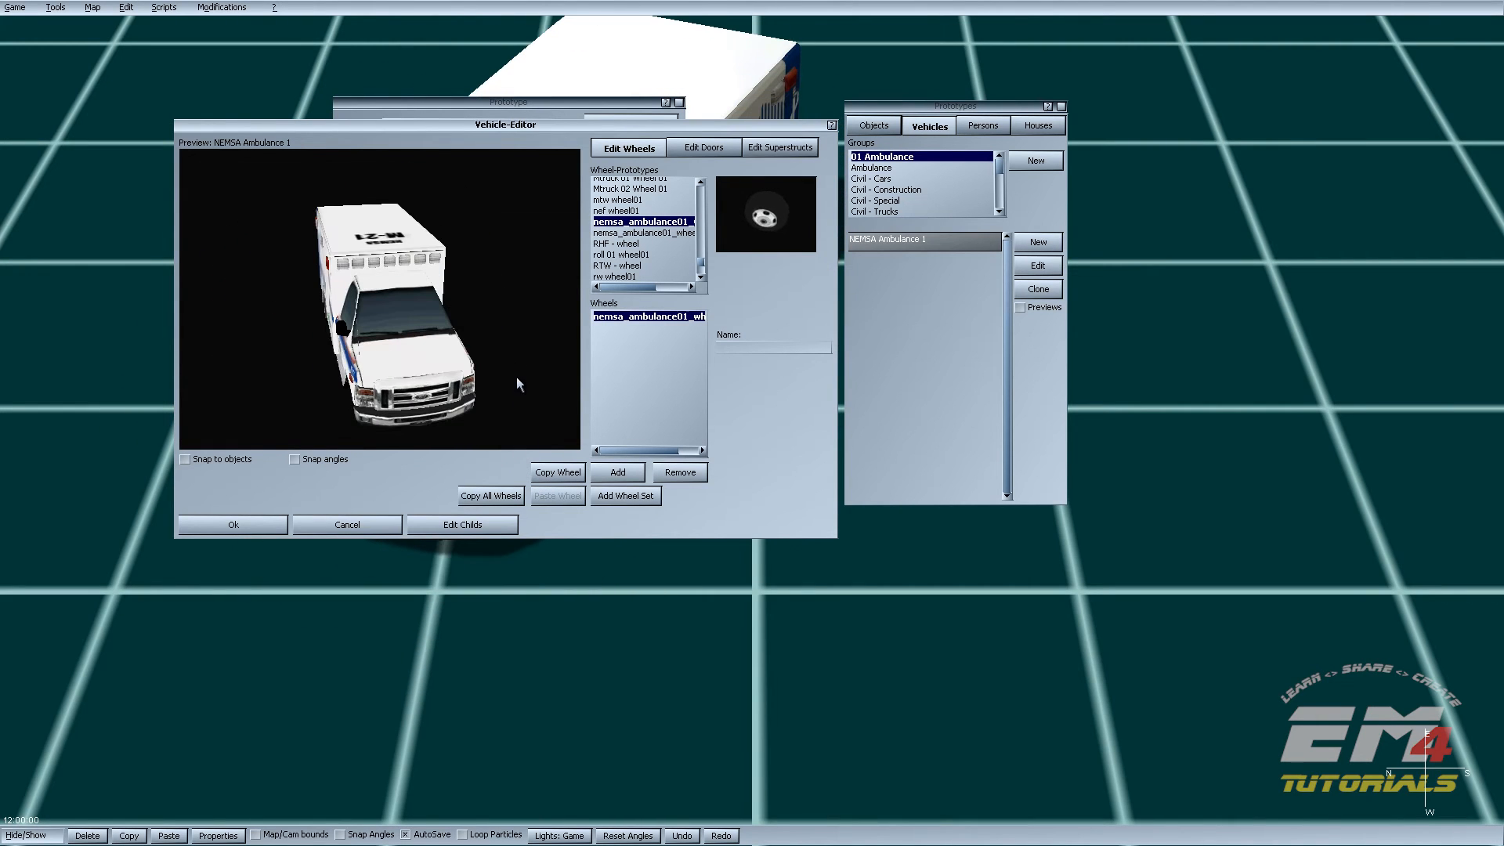
middle_drag(494, 343, 376, 385)
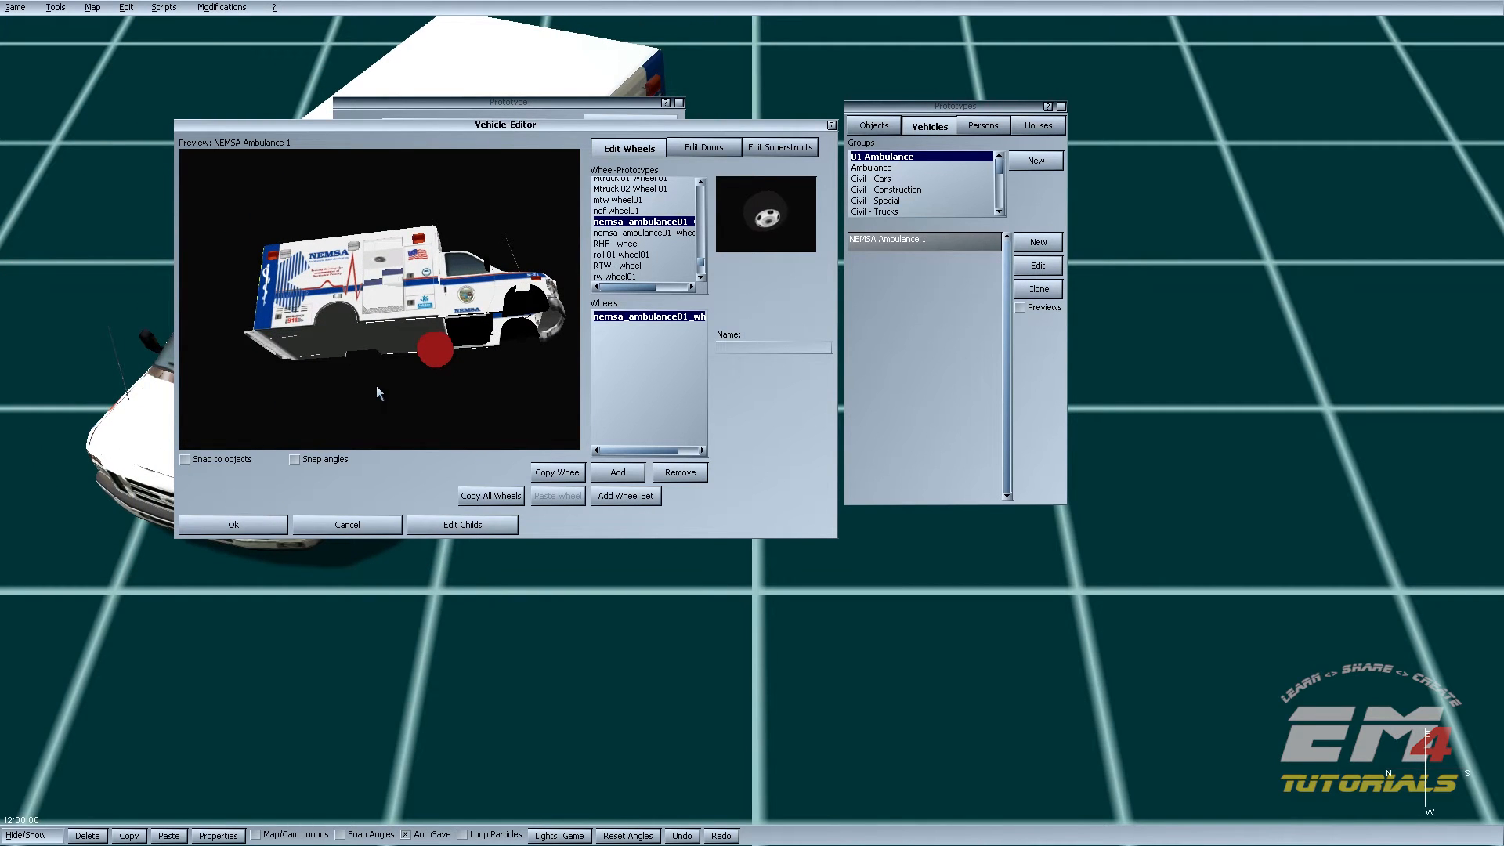
scroll(381, 383, up, 3)
scroll(380, 384, down, 1)
middle_drag(442, 353, 428, 380)
scroll(430, 365, up, 3)
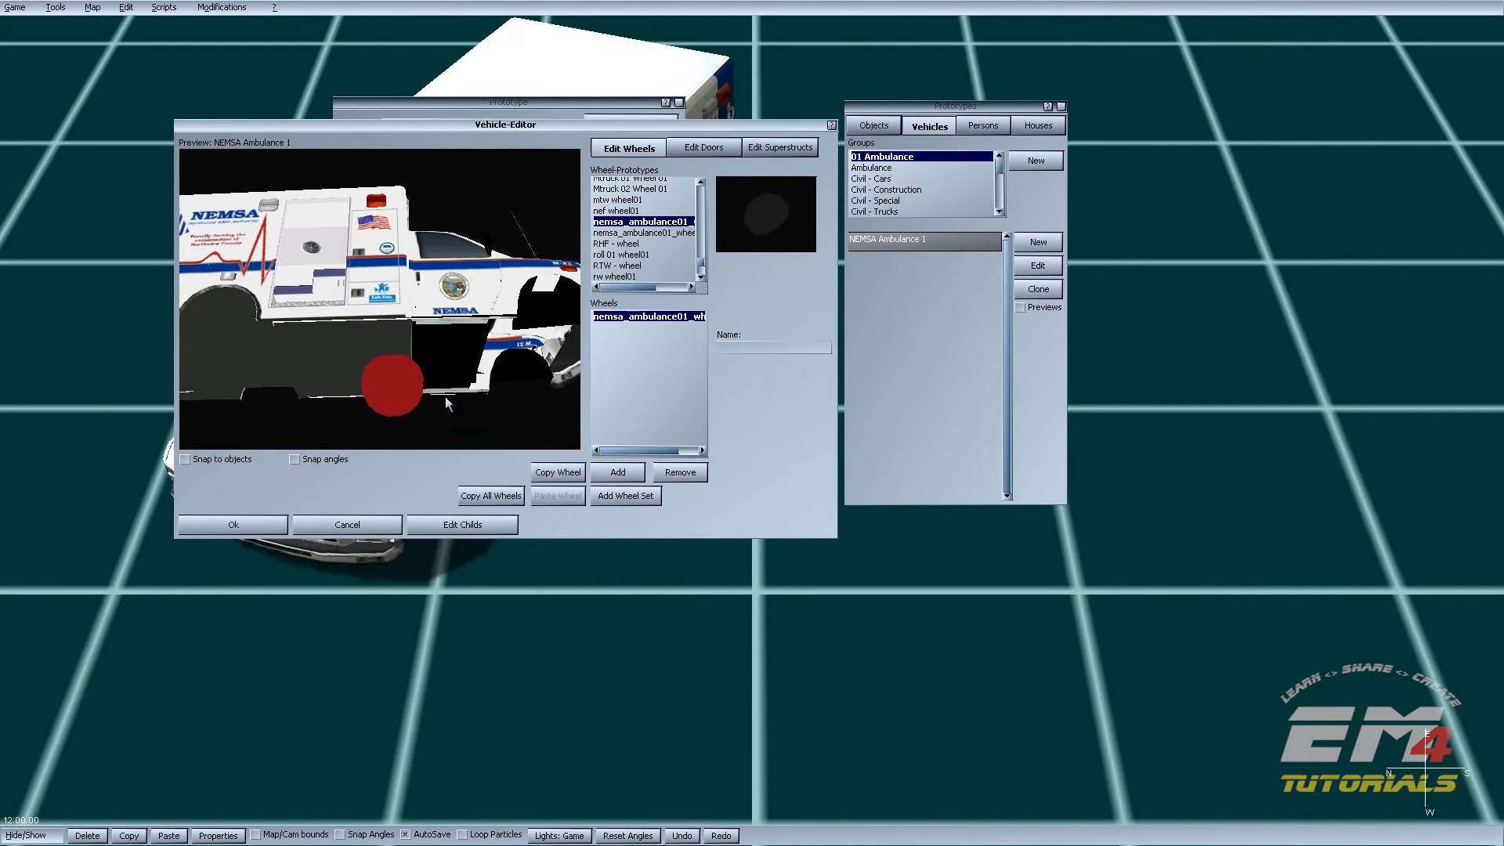
scroll(406, 393, up, 3)
scroll(406, 396, down, 2)
middle_drag(406, 397, 423, 288)
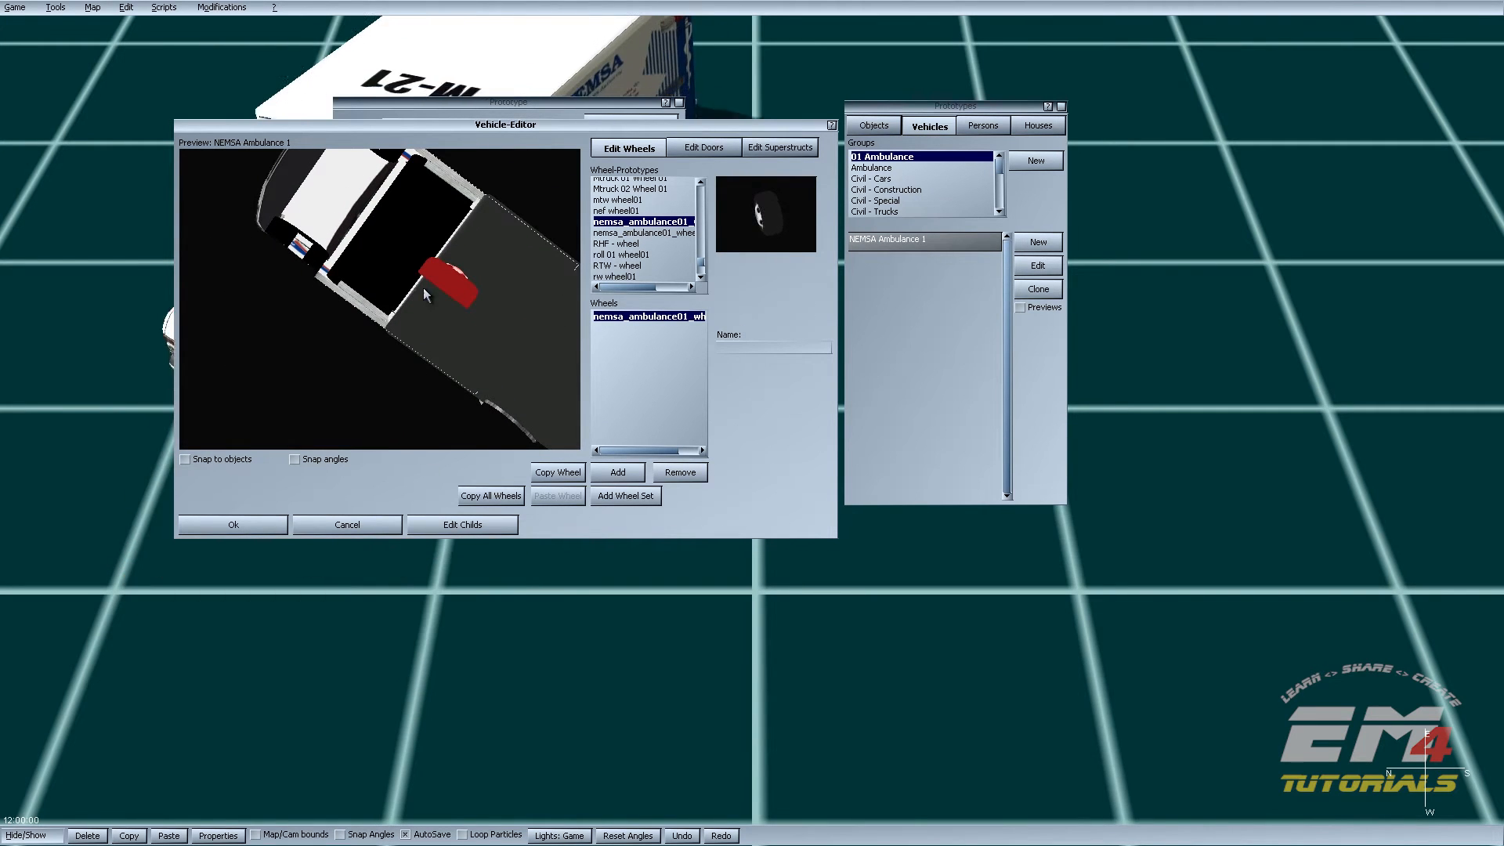
Step: Move the added wheel forward from under the body into the driver's-side front wheel arch
drag(451, 279, 405, 162)
middle_drag(404, 292, 368, 335)
scroll(377, 360, up, 2)
scroll(377, 360, down, 3)
drag(368, 335, 350, 332)
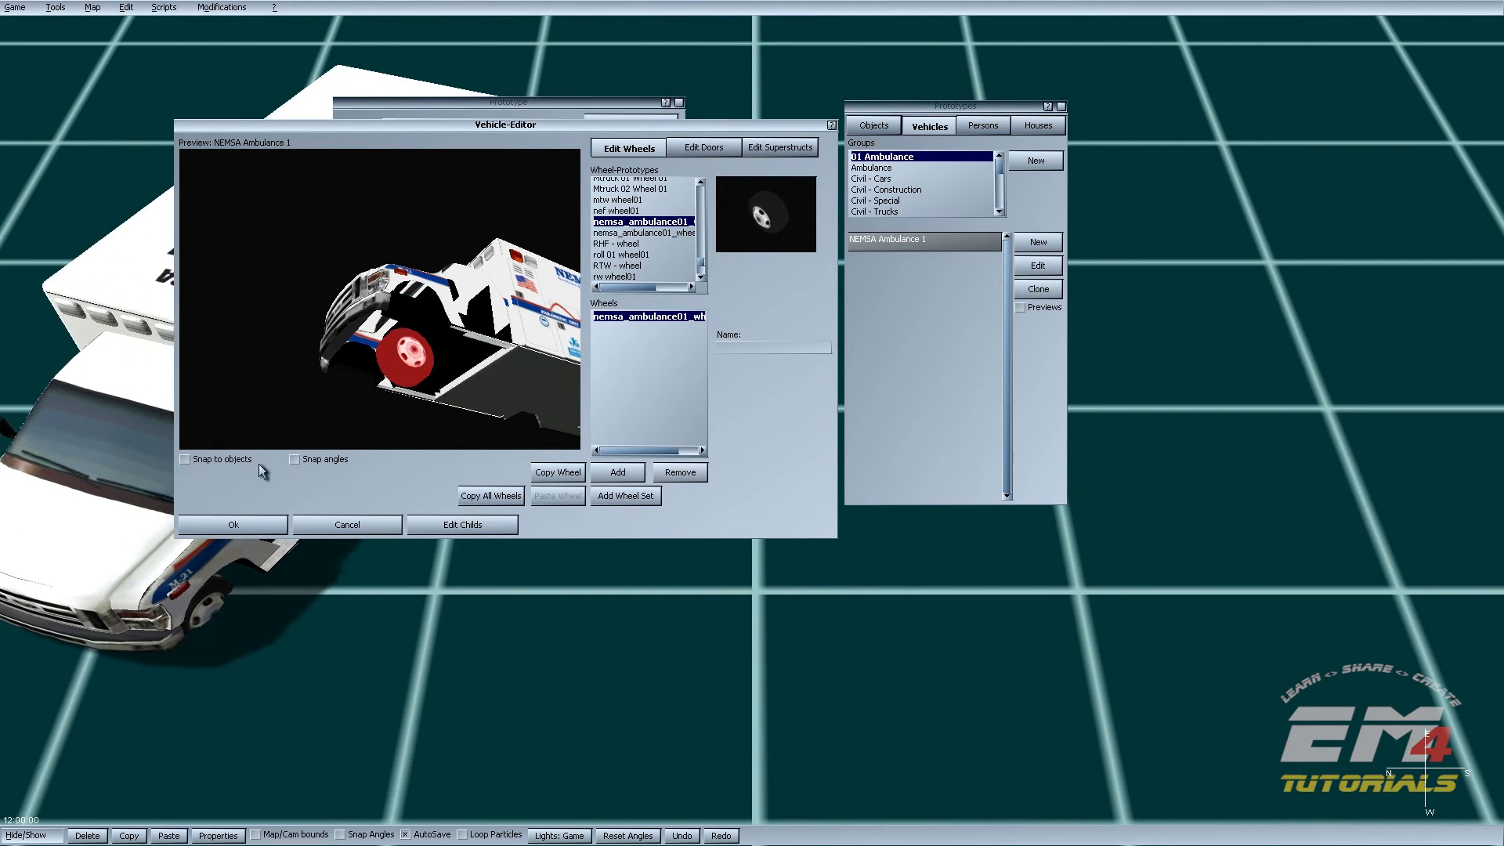
Step: Turn on Snap to objects and shift the wheel inward in the front arch, viewed from underneath
click(224, 459)
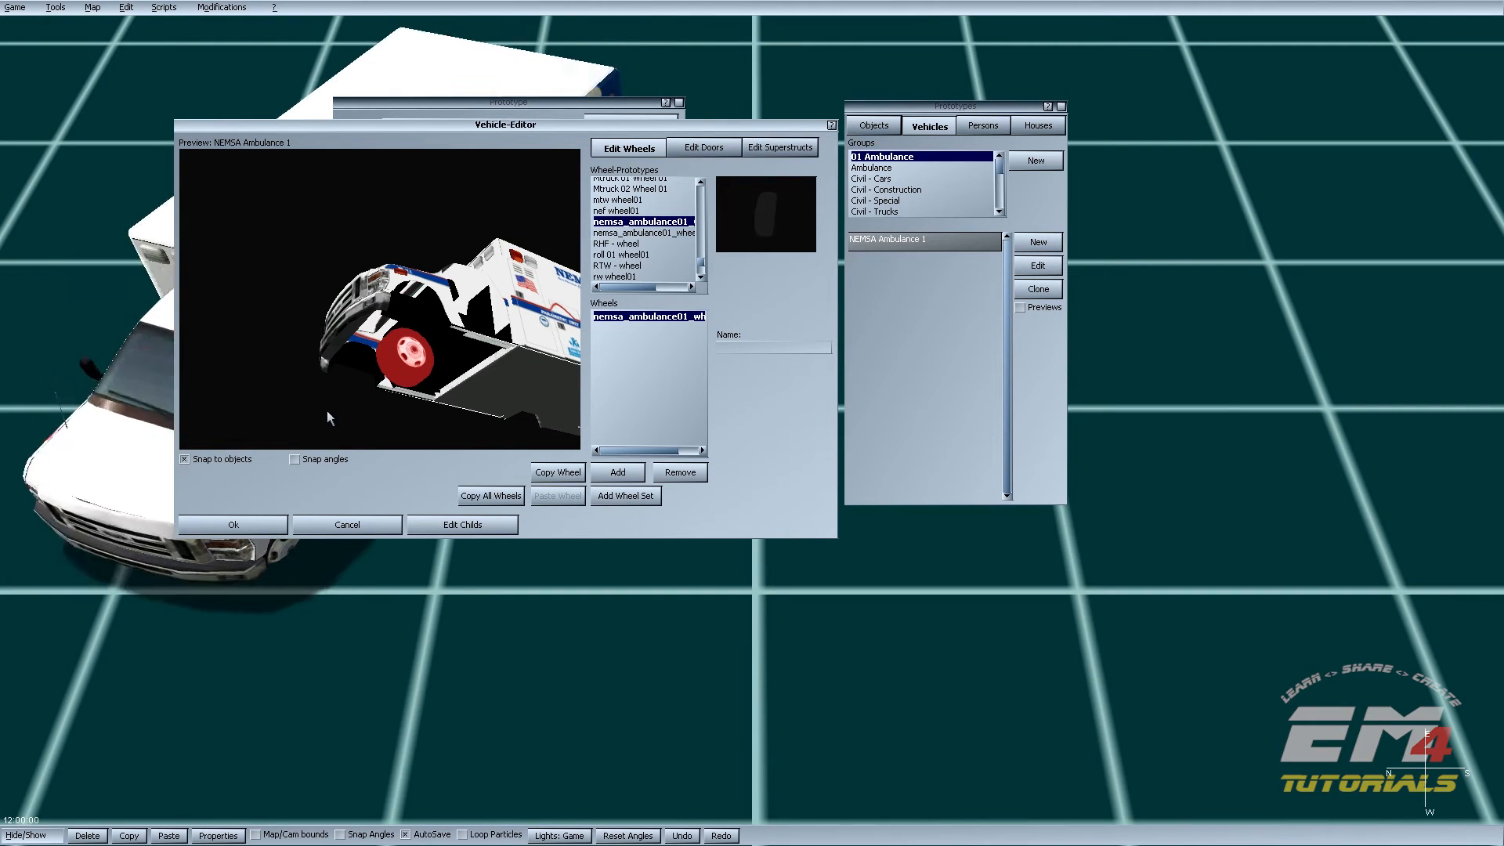
mouse_move(412, 339)
mouse_down()
mouse_move(416, 319)
mouse_move(398, 338)
mouse_move(420, 332)
mouse_move(434, 354)
mouse_up()
right_drag(434, 354, 349, 484)
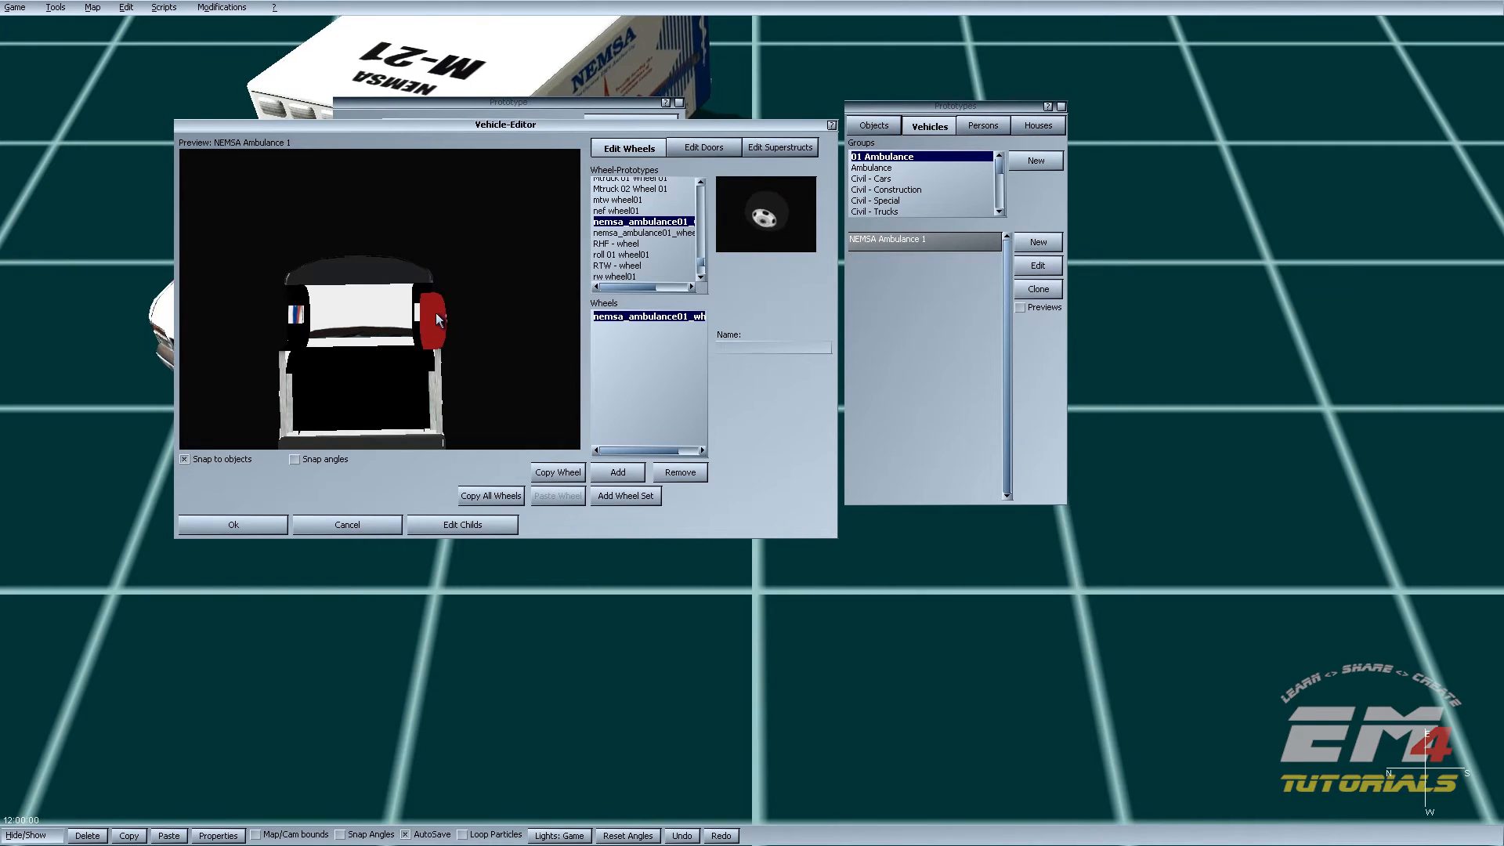
drag(429, 306, 422, 301)
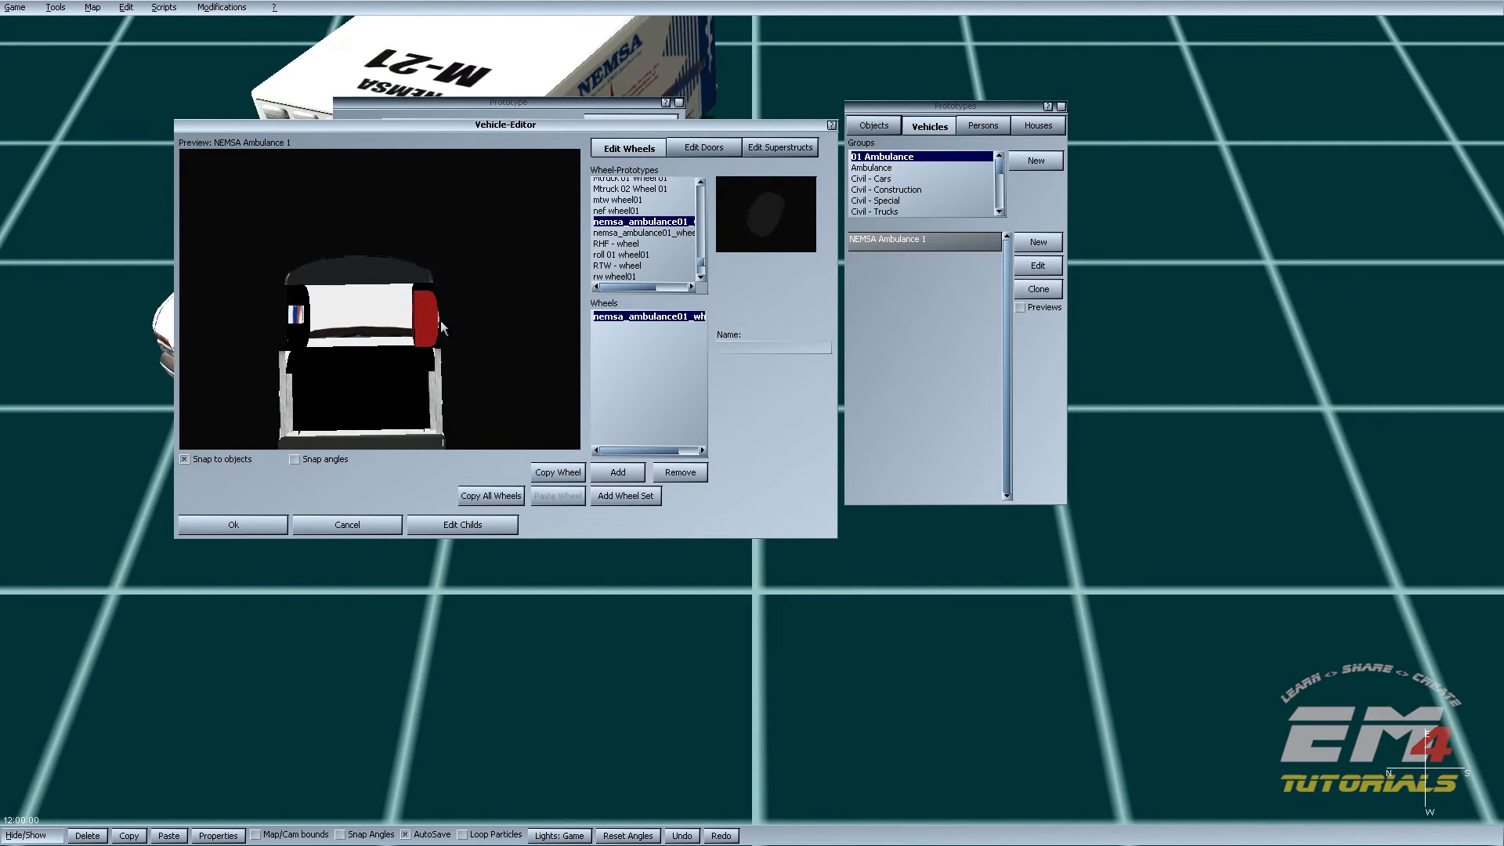
right_drag(453, 340, 451, 384)
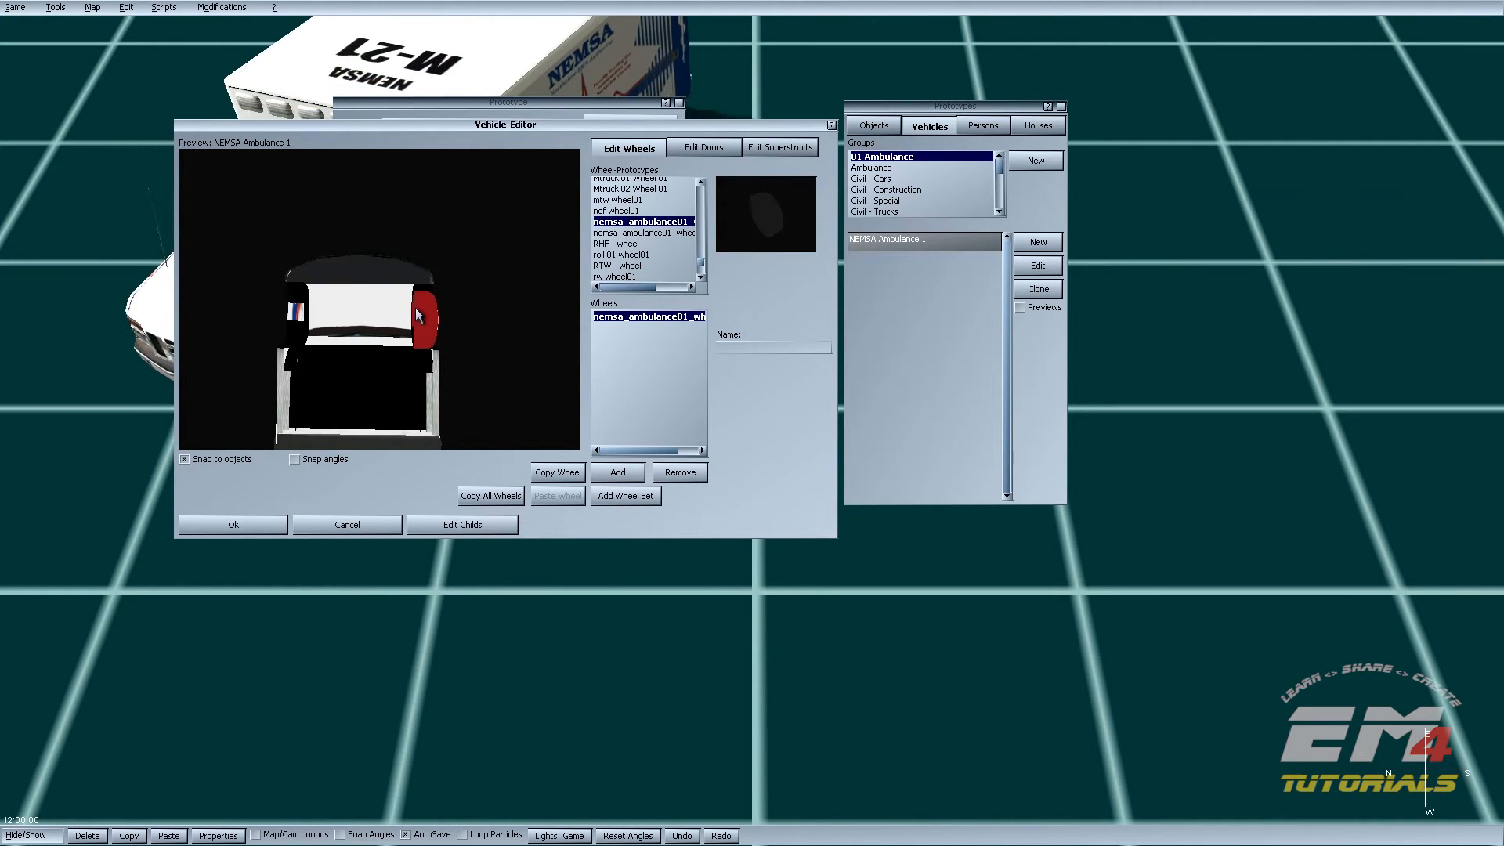
Step: Turn off Snap to objects and nudge the wheel slightly outward in the front arch
click(234, 457)
drag(430, 319, 438, 316)
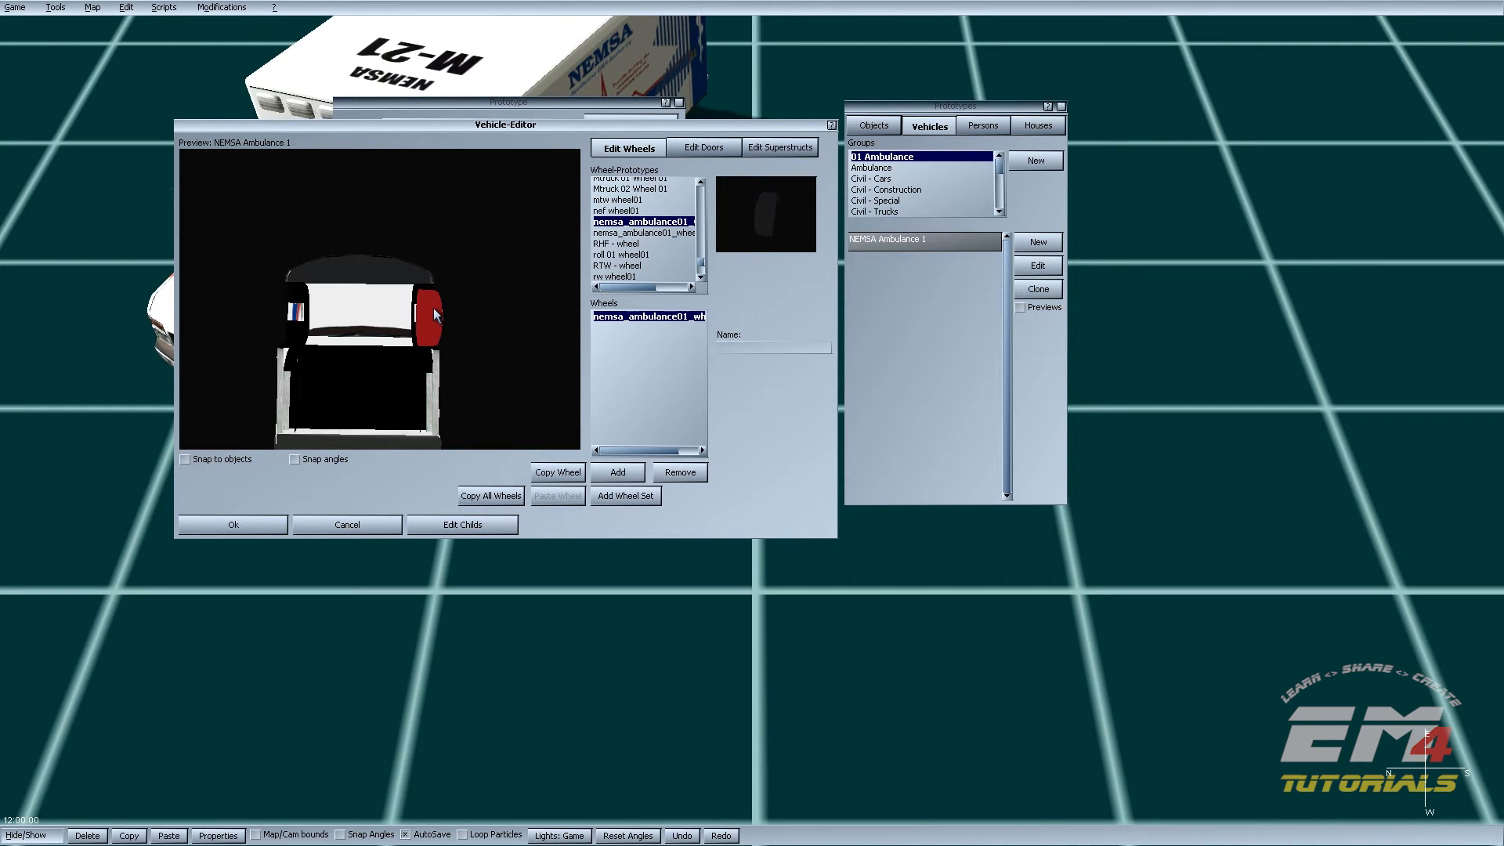
click(222, 460)
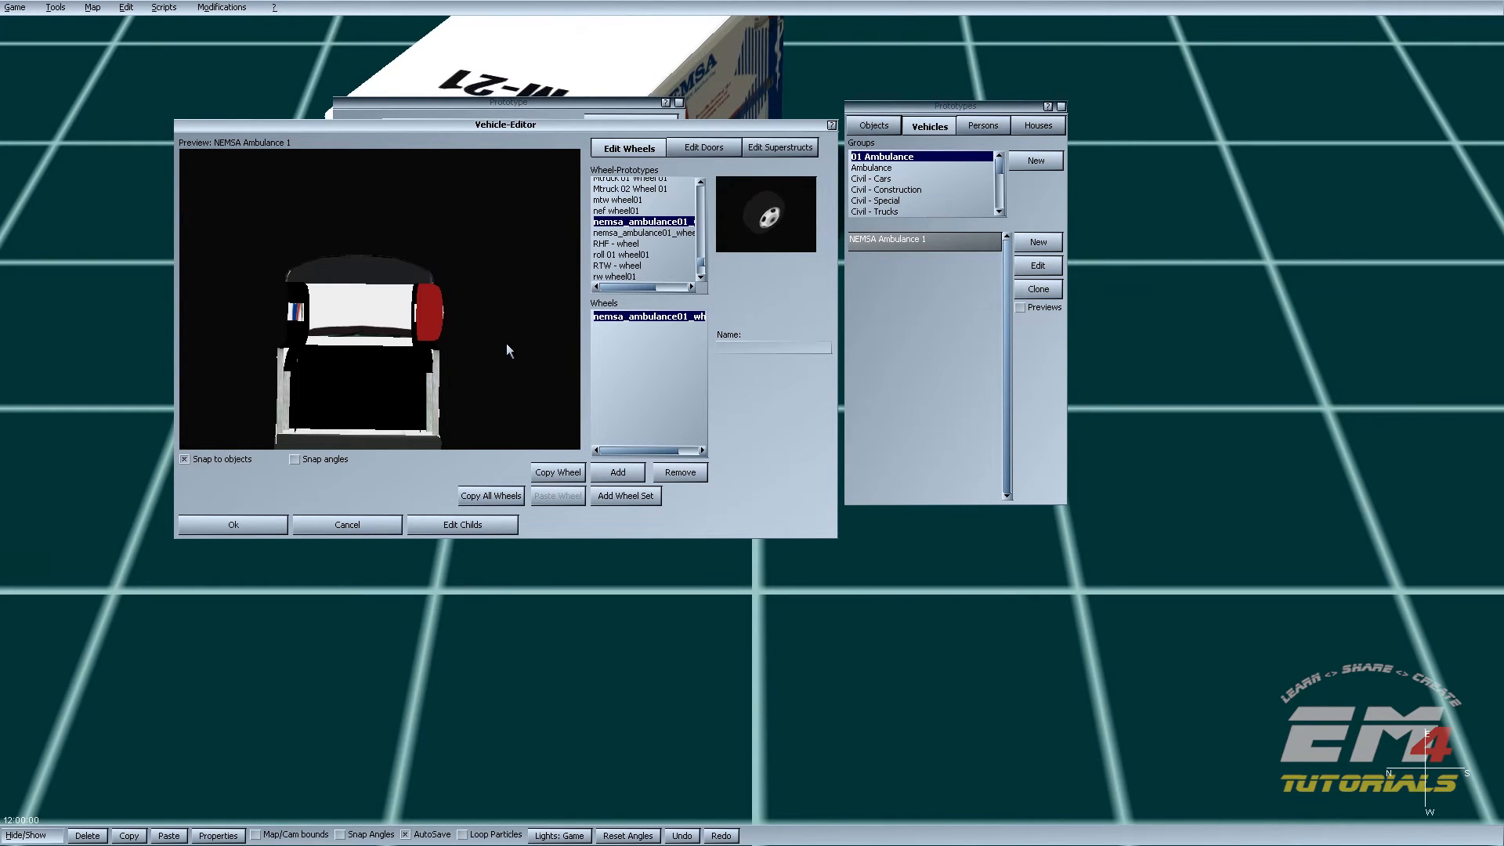
click(188, 459)
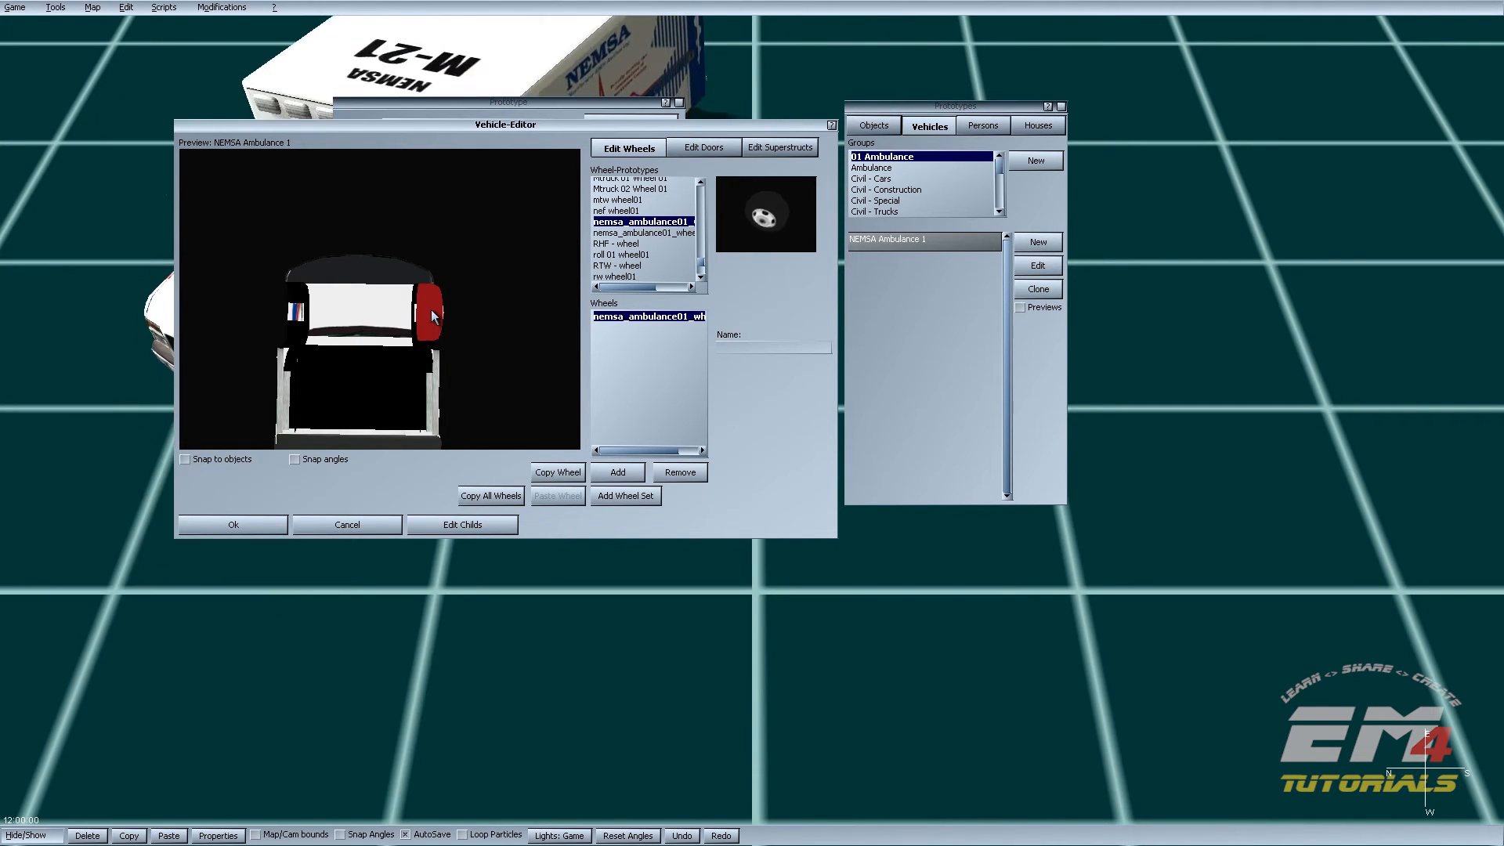
Step: Fine-tune the wheel's position in the front arch, checking its alignment from the side and from underneath
drag(428, 325, 511, 375)
drag(516, 444, 394, 537)
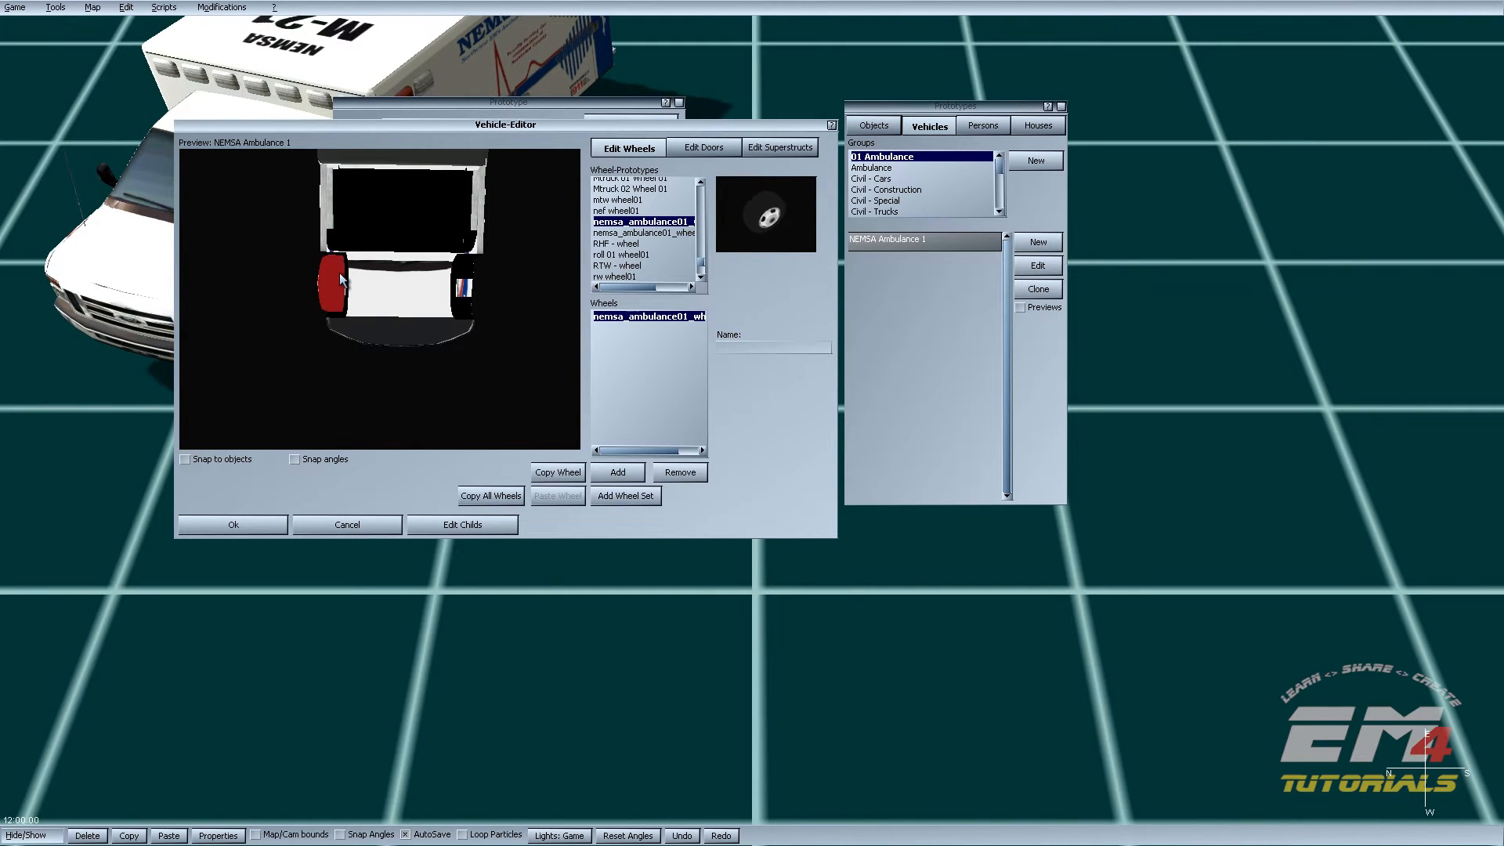
drag(335, 401, 418, 375)
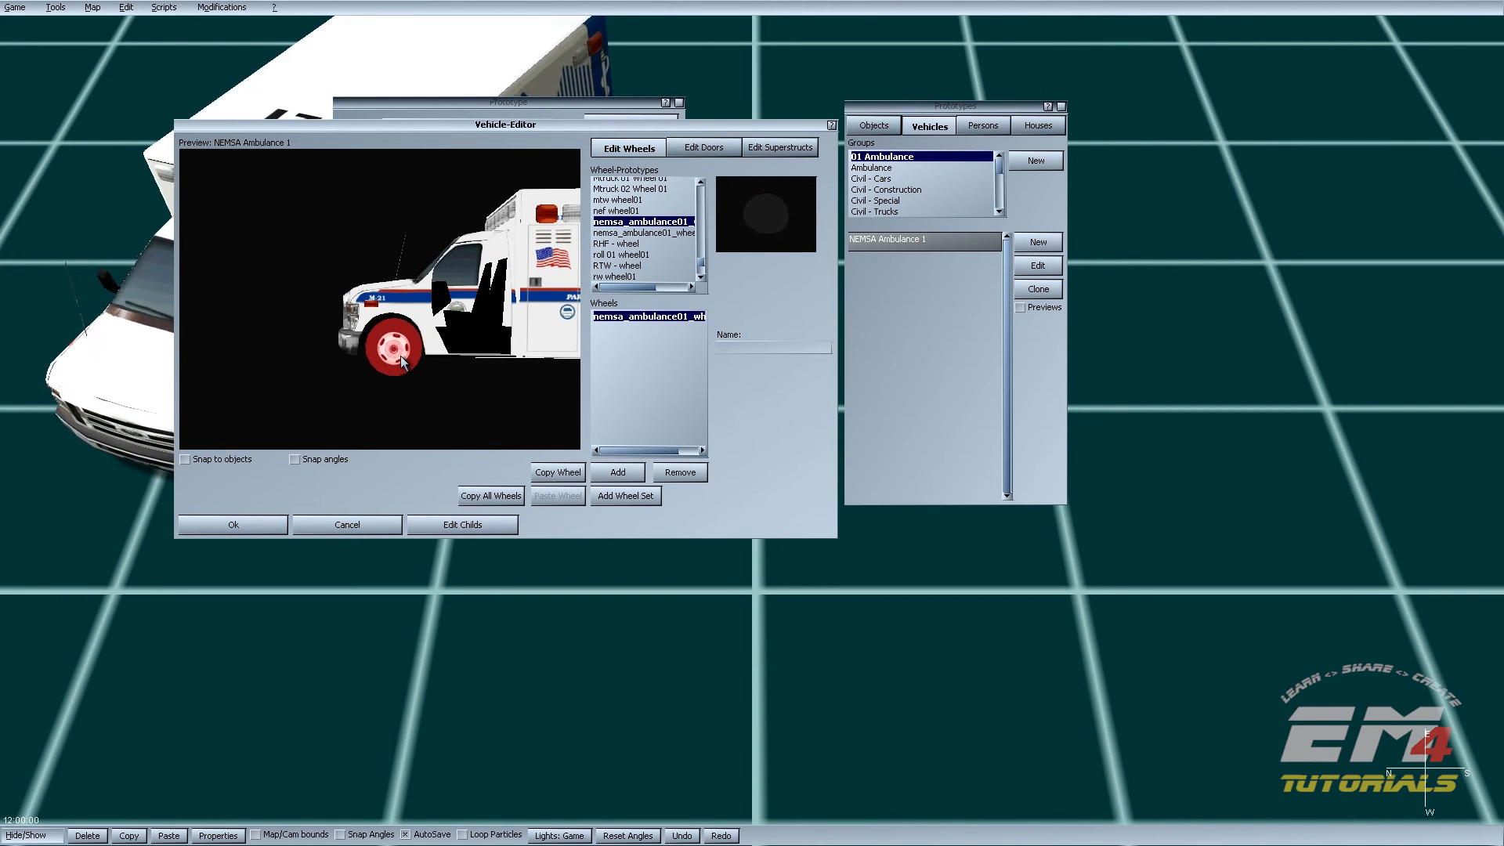
mouse_move(395, 353)
mouse_down()
mouse_move(385, 409)
mouse_move(385, 301)
mouse_move(384, 400)
mouse_move(382, 357)
mouse_up()
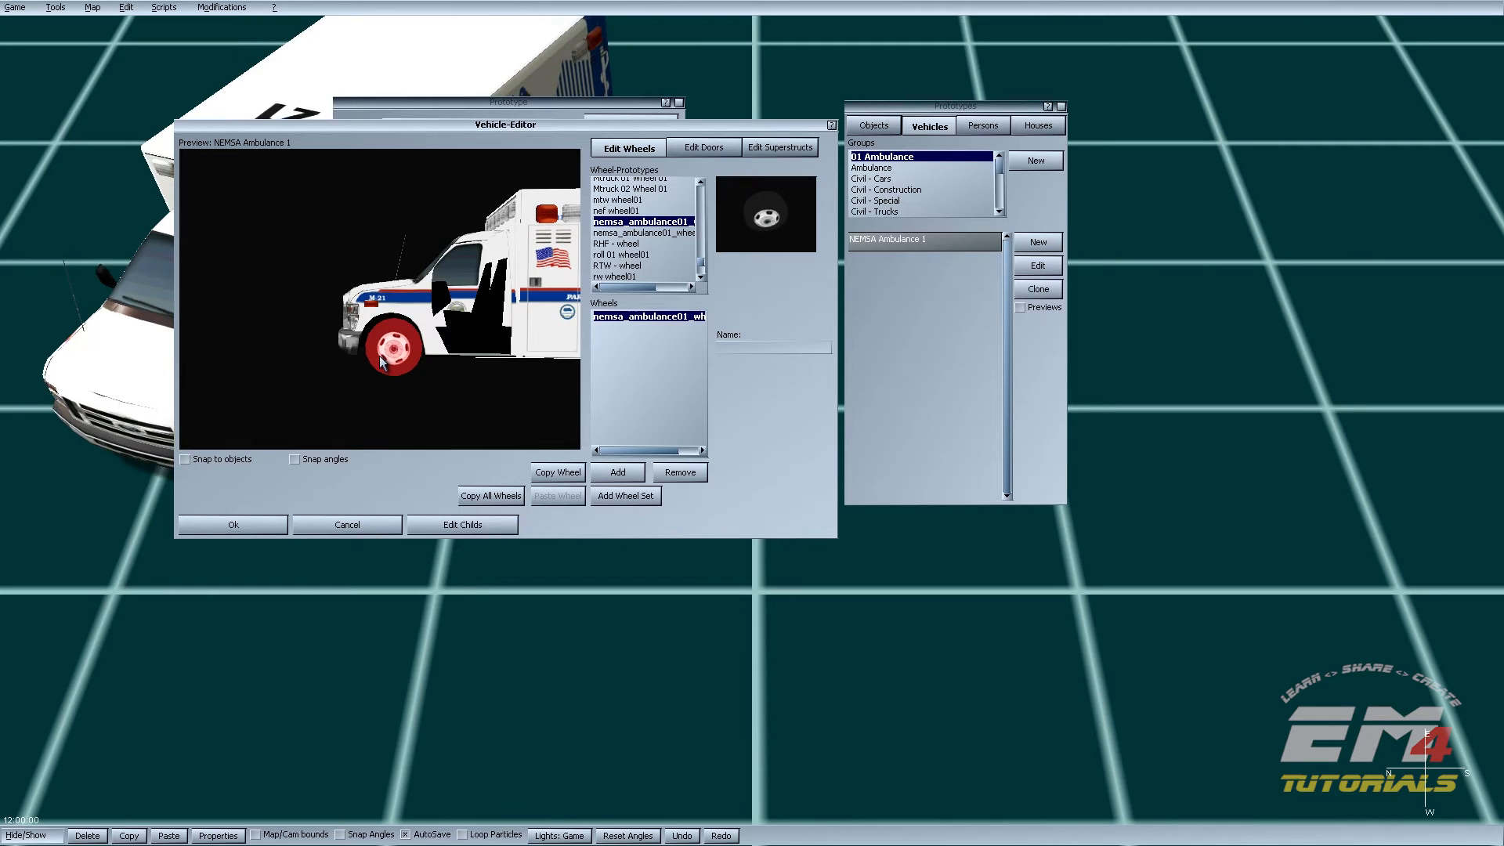
right_drag(381, 354, 330, 594)
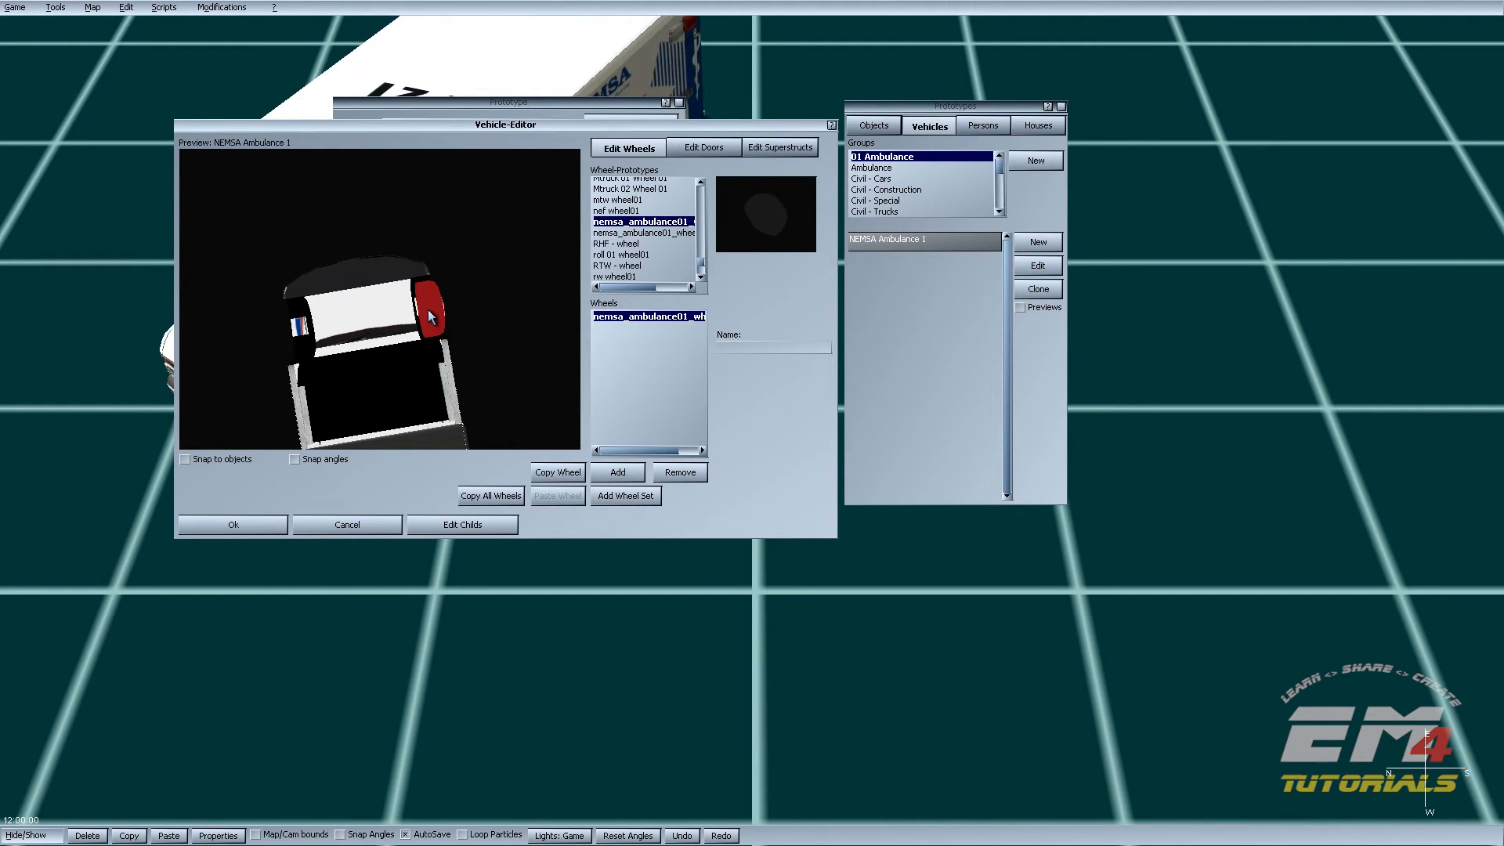
right_drag(449, 326, 433, 500)
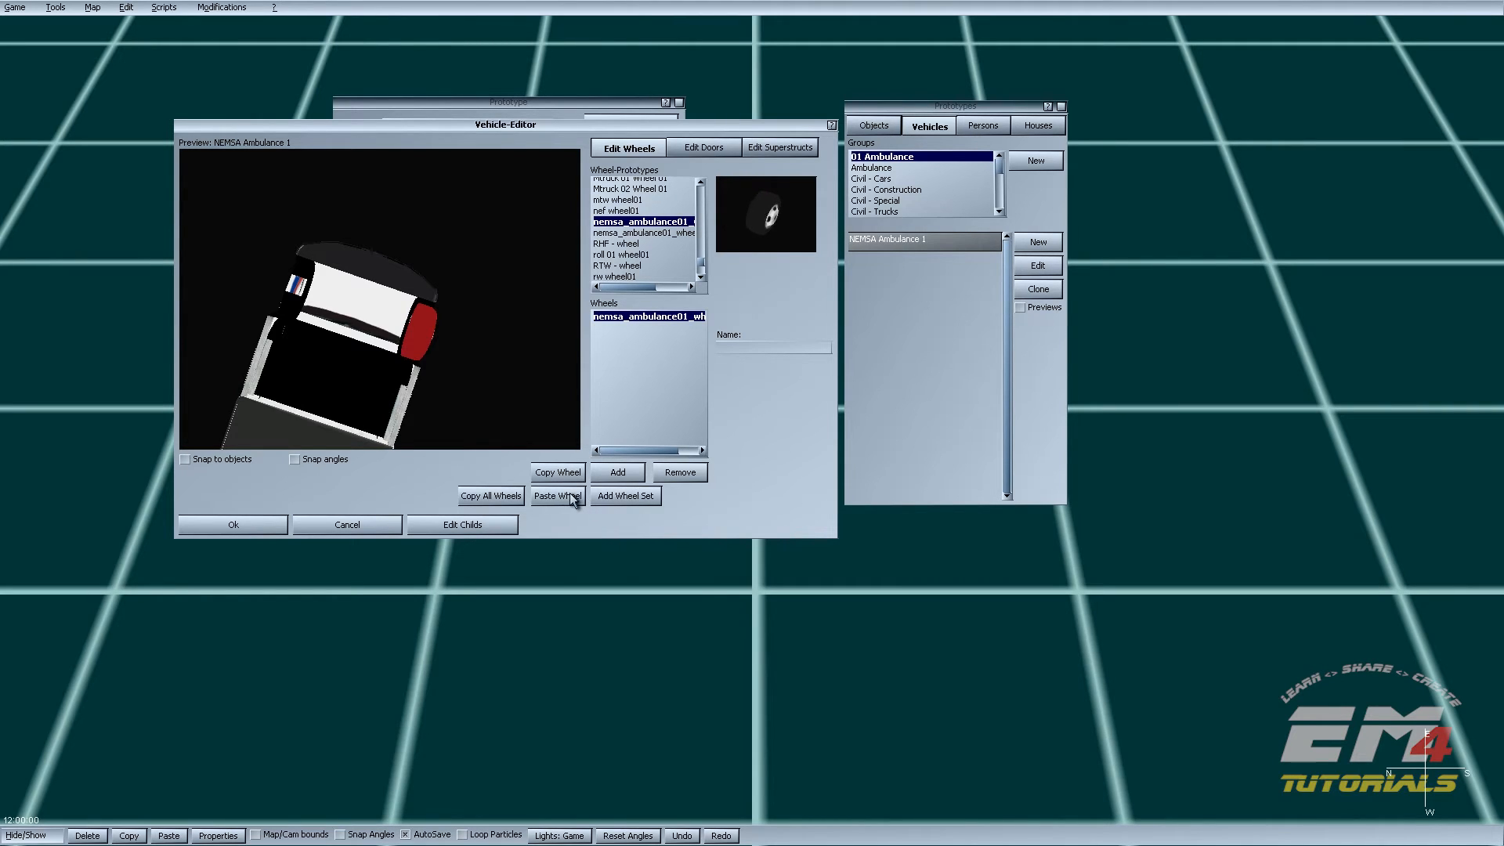
Step: Paste a copy of the front wheel and turn it to face the passenger side using Snap angles, leaving that option off
click(570, 497)
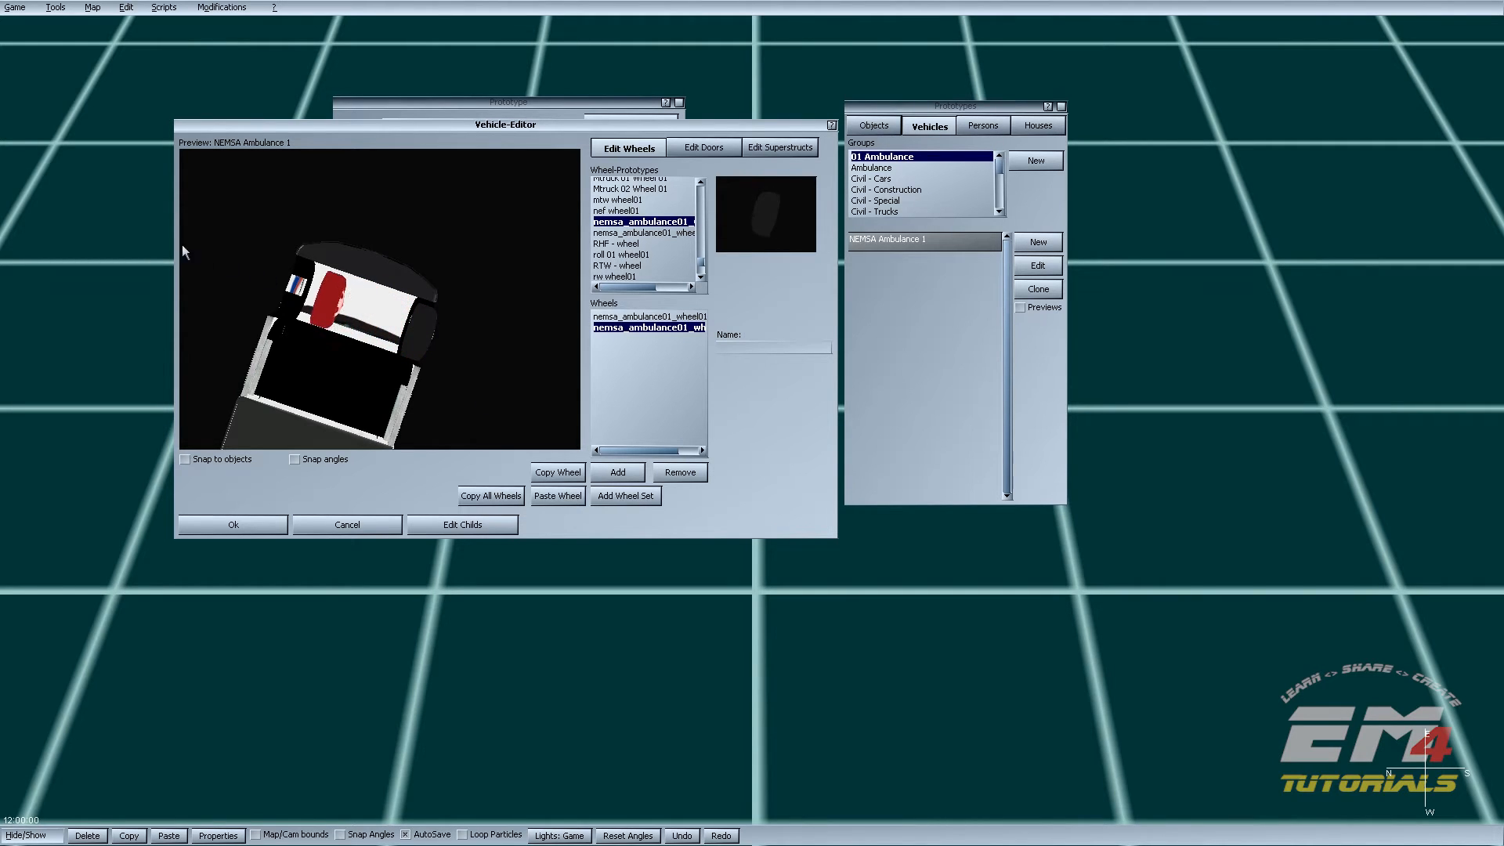
middle_drag(448, 362, 365, 277)
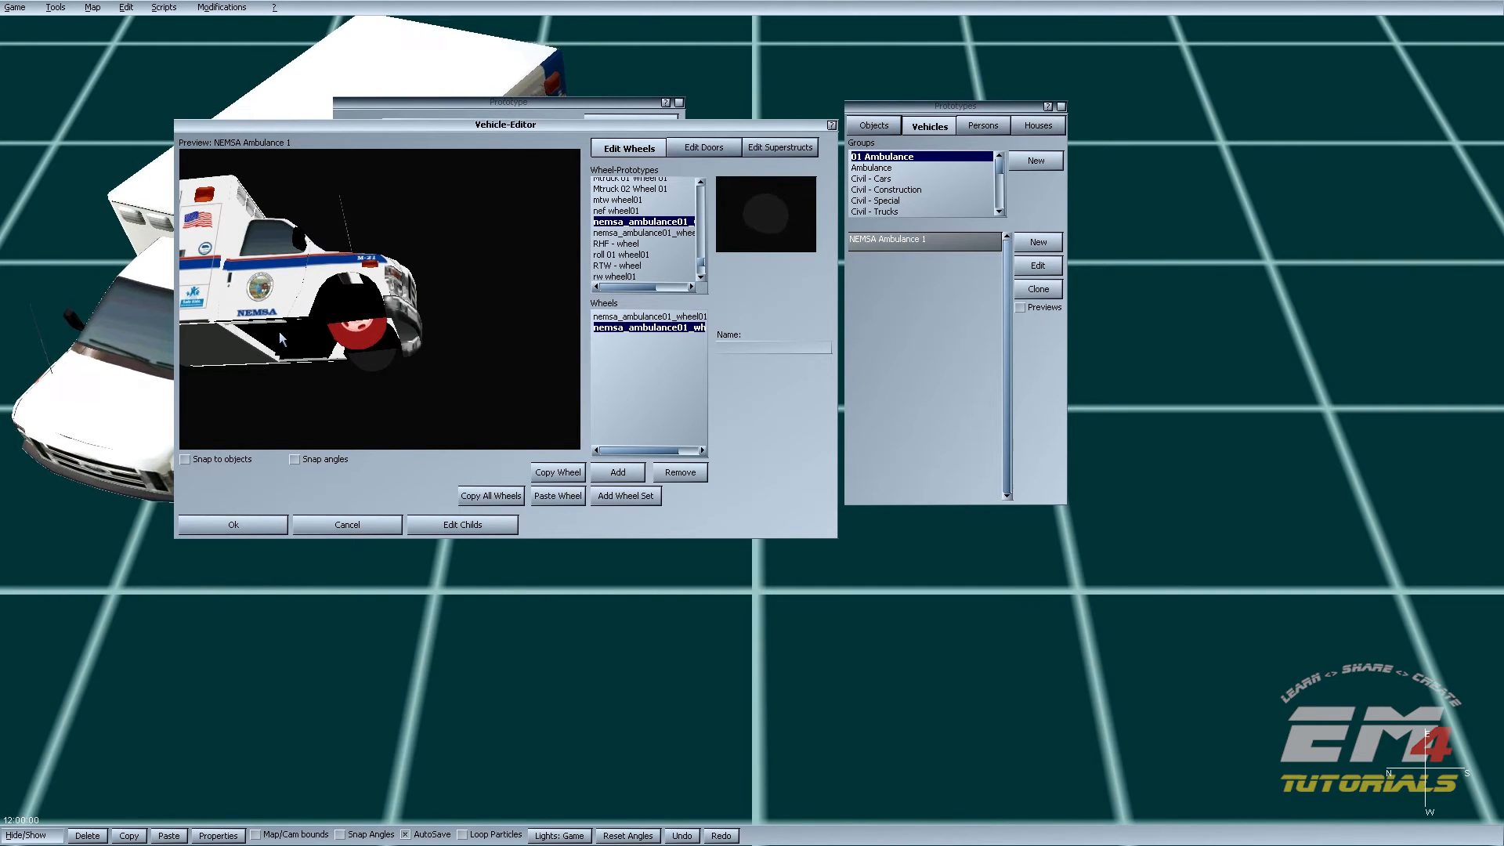
click(295, 461)
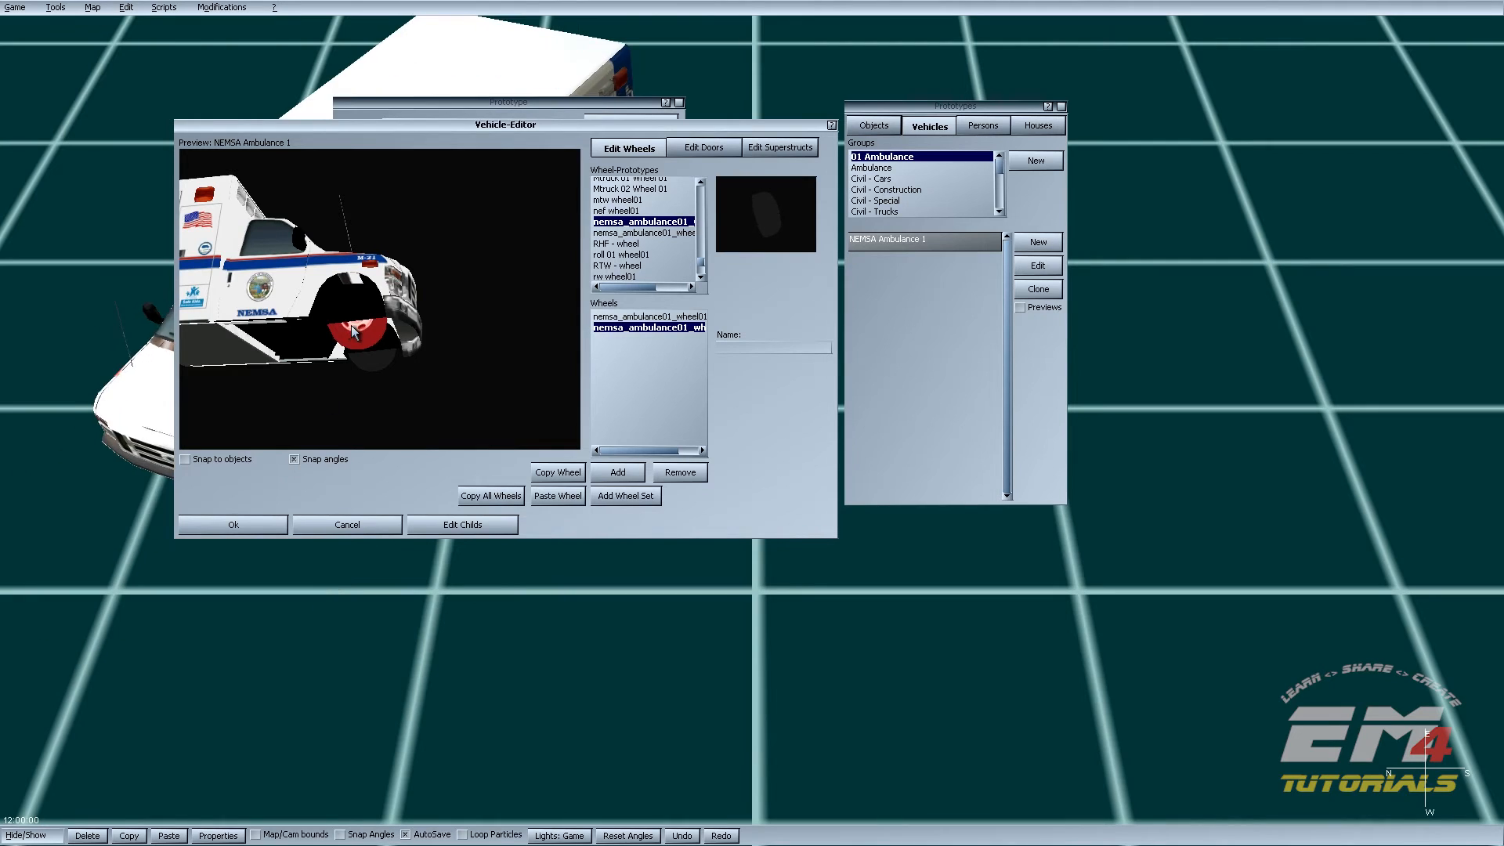
right_drag(388, 380, 364, 466)
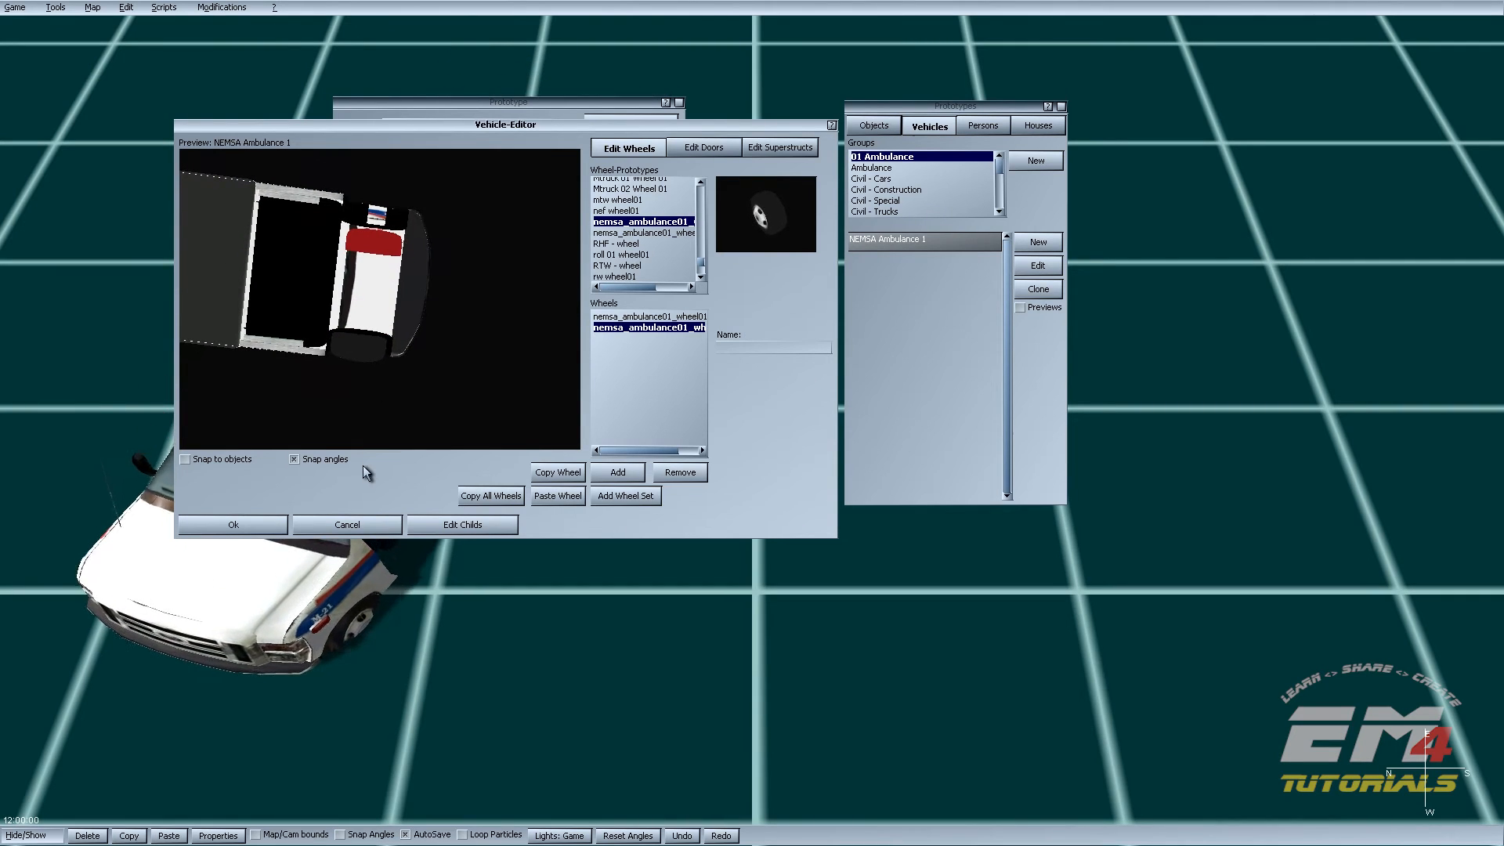
click(294, 460)
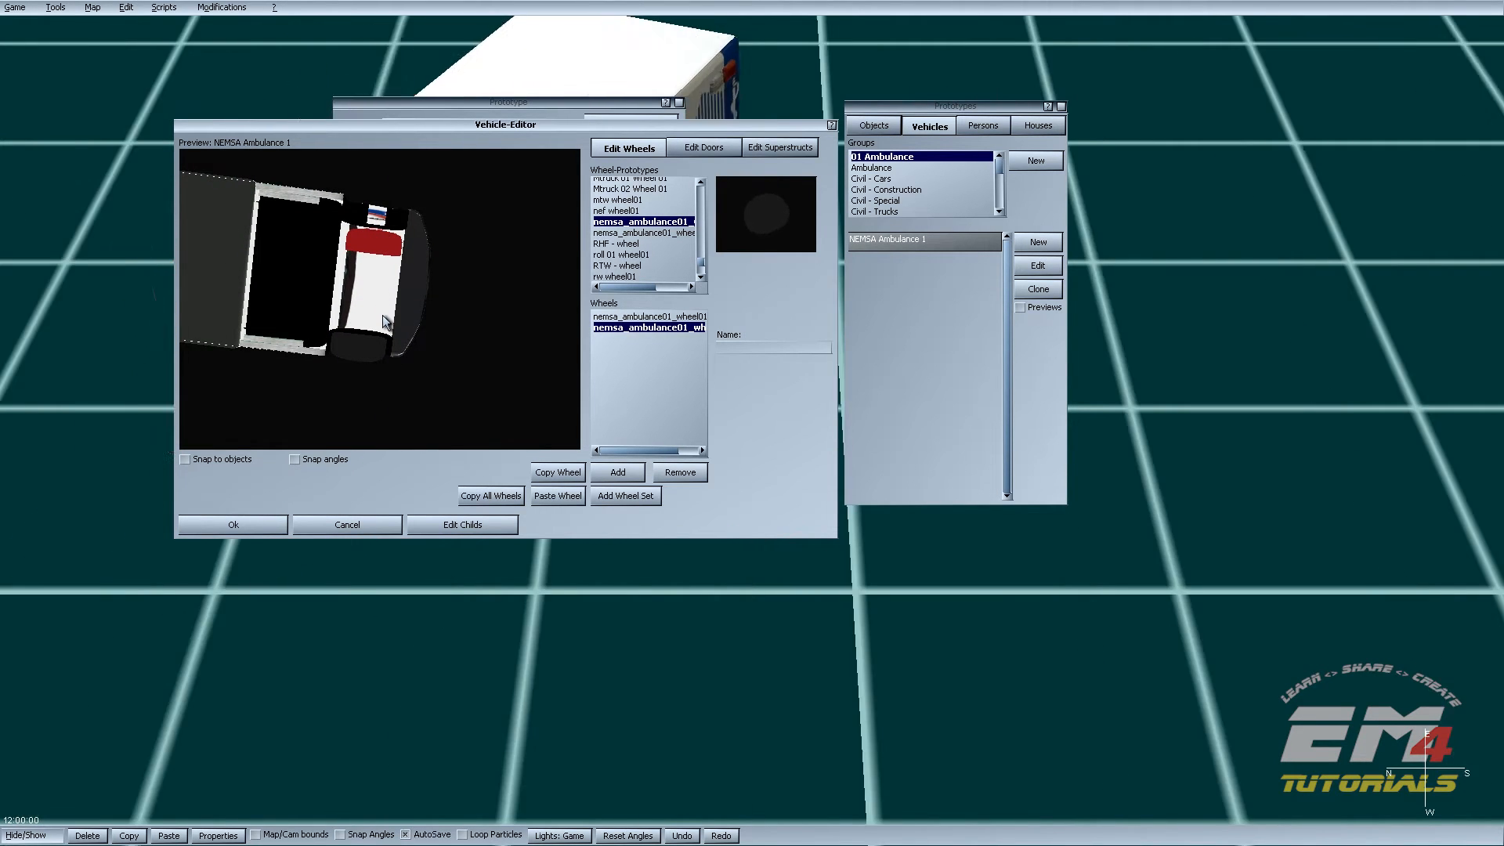
Step: Move the pasted wheel outward into the passenger-side front wheel arch, checking its alignment from underneath and from the side
middle_drag(383, 316, 451, 379)
scroll(451, 379, up, 3)
scroll(452, 379, down, 2)
drag(467, 304, 457, 201)
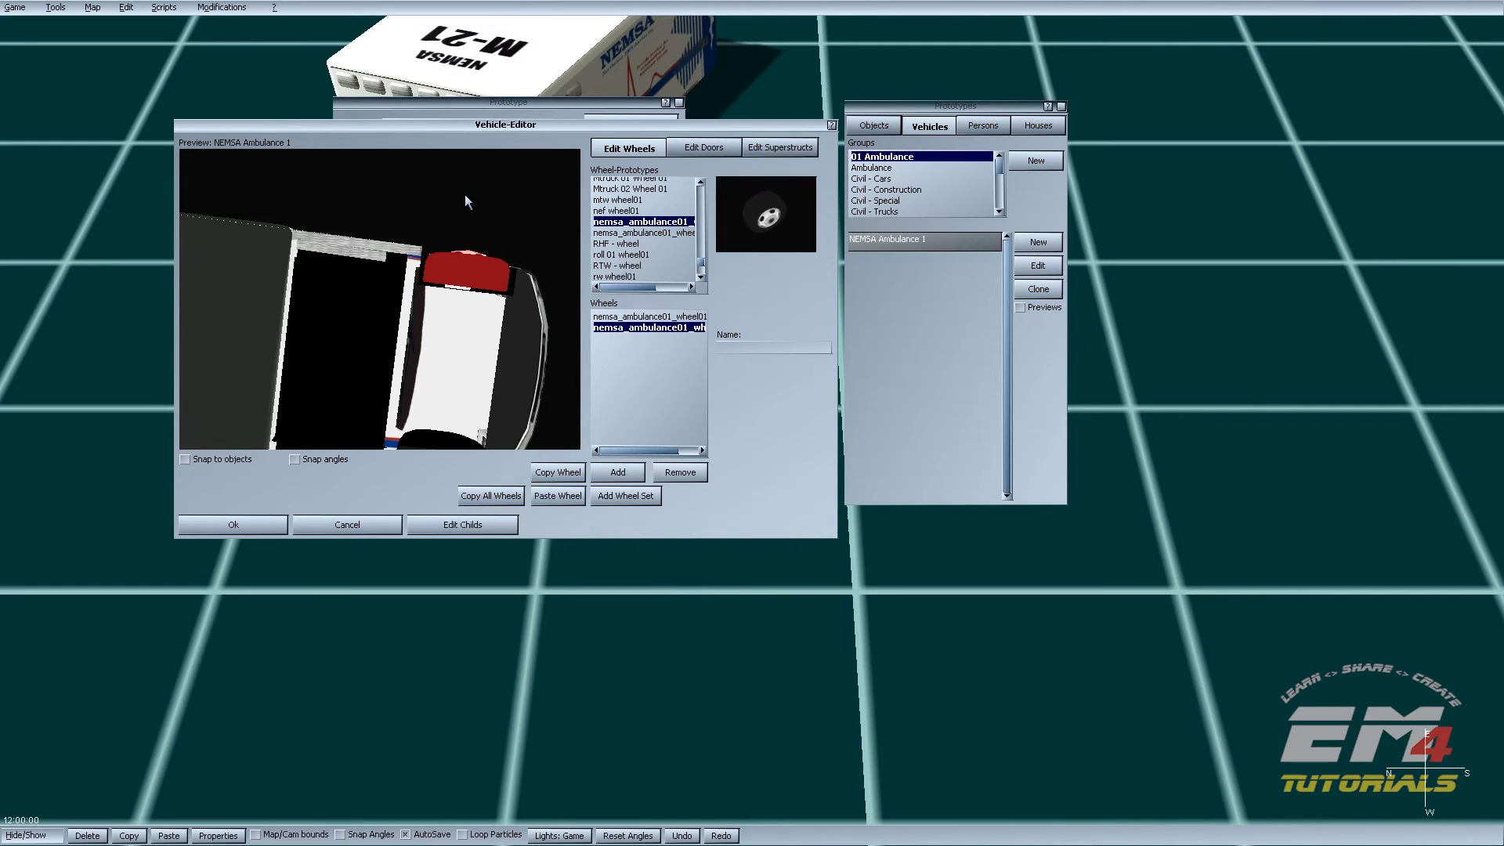
middle_drag(481, 225, 481, 83)
middle_drag(514, 396, 536, 424)
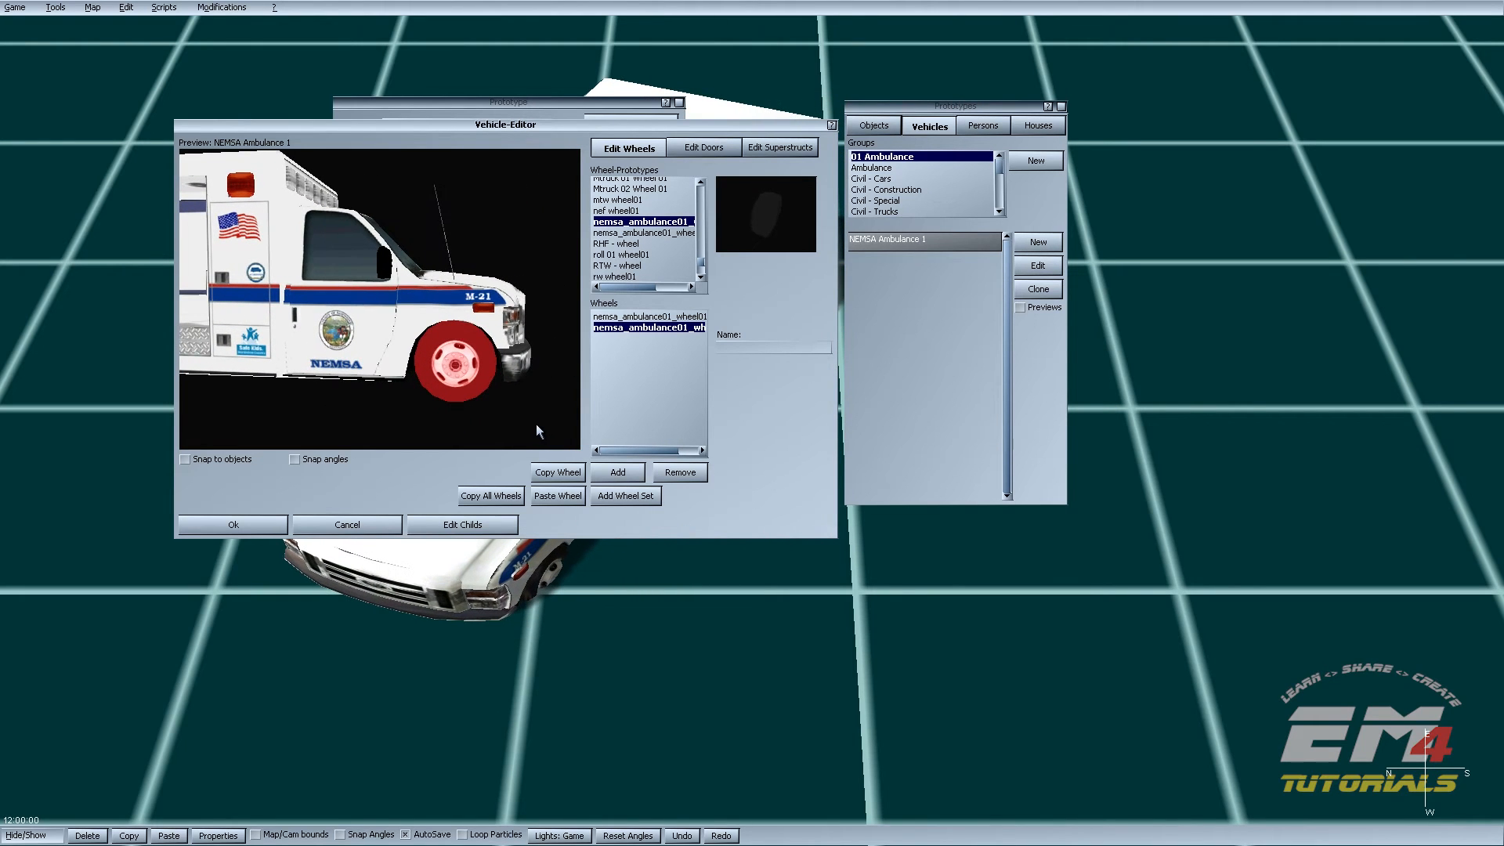
Step: Add the rear wheel prototype nemsa_ambulance01_wheel02 to the ambulance and inspect its position under the body
scroll(454, 392, down, 3)
mouse_move(357, 331)
middle_down()
mouse_move(392, 336)
mouse_move(347, 331)
middle_up()
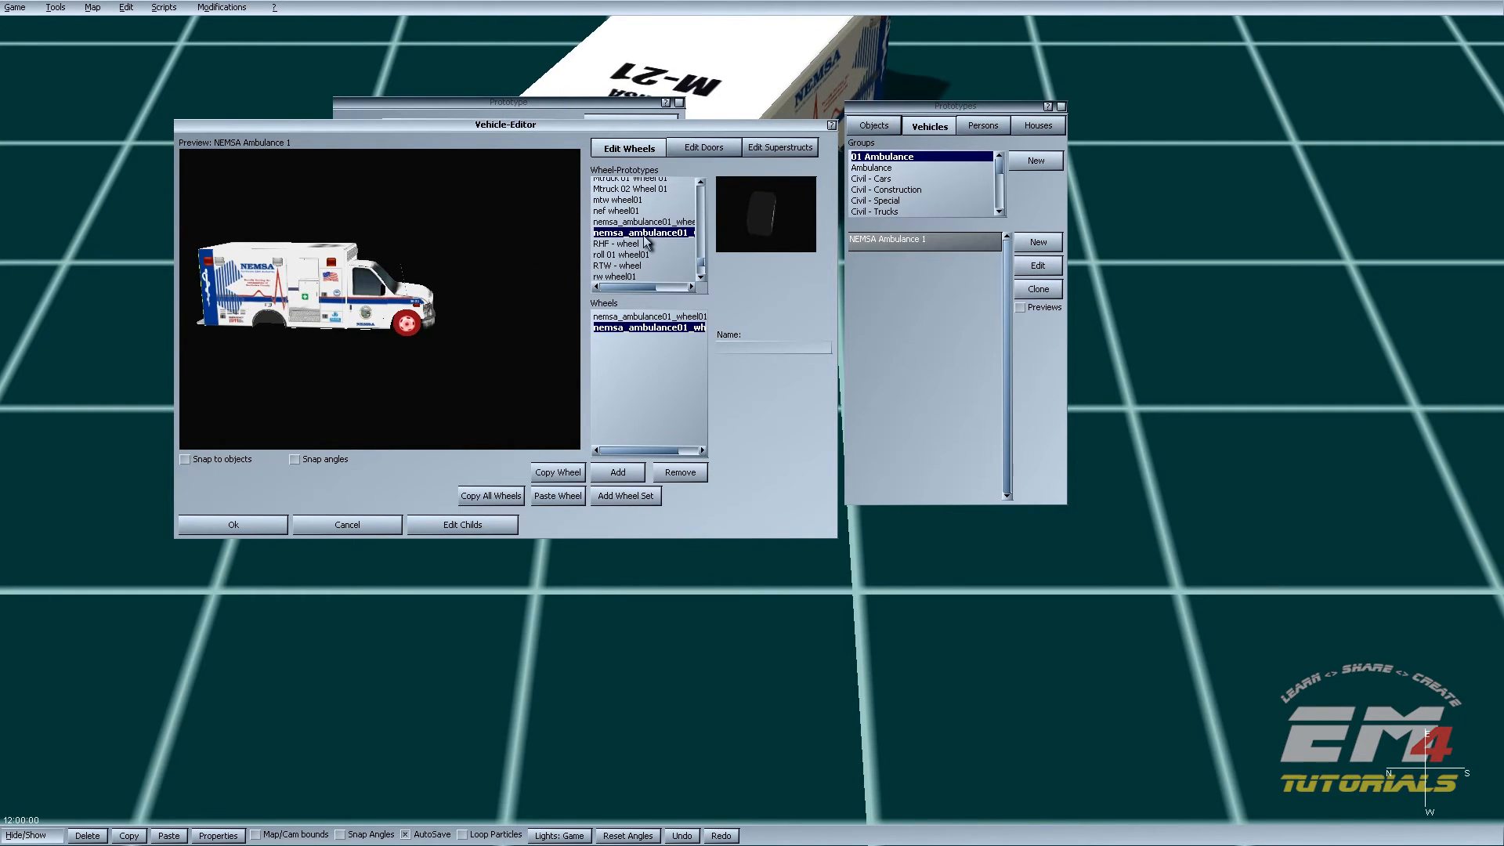
click(618, 473)
middle_drag(497, 420, 634, 492)
scroll(501, 398, up, 3)
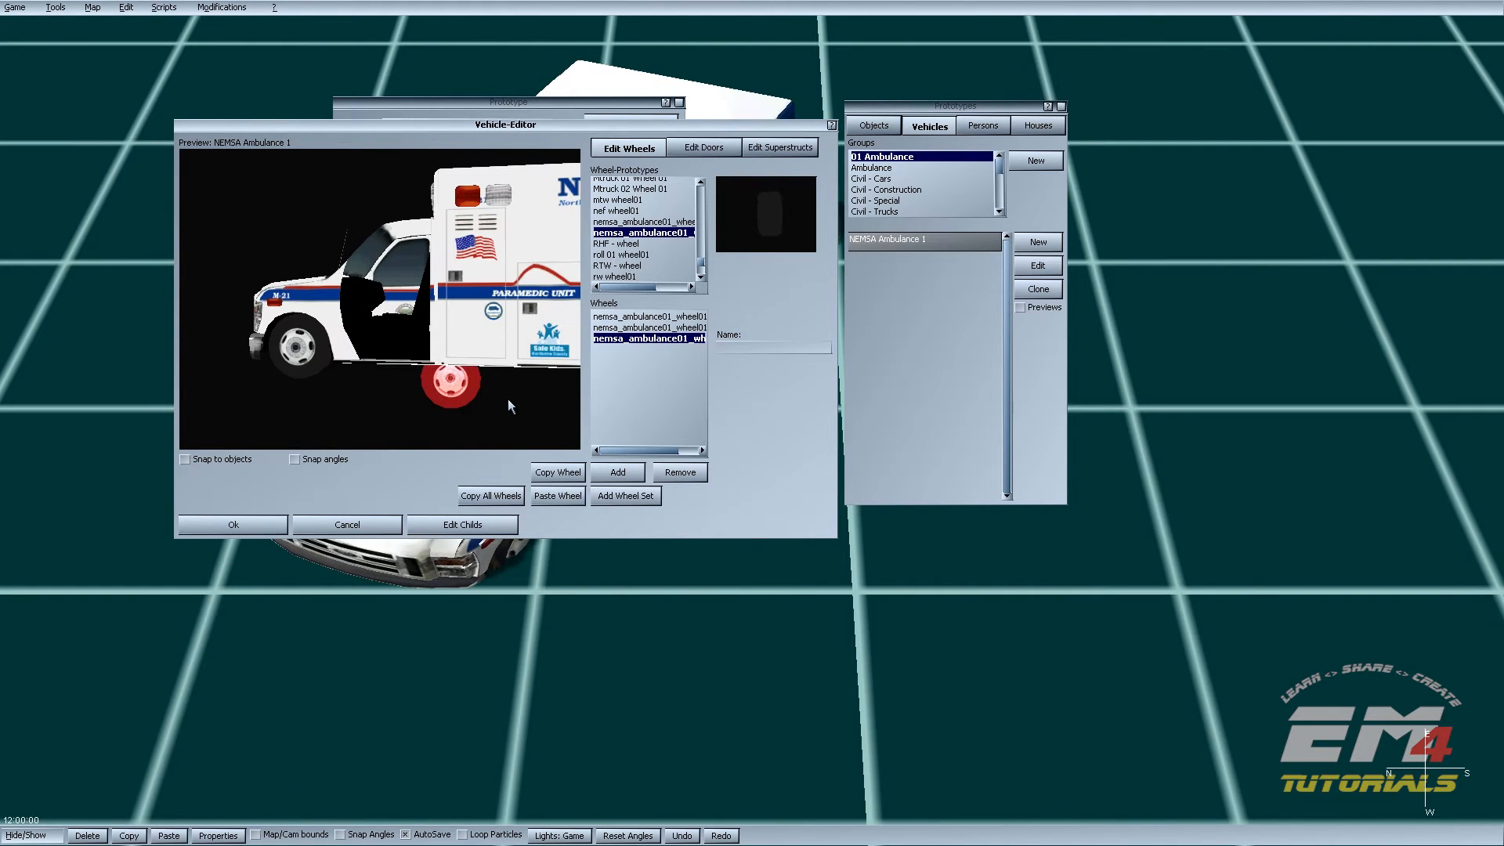
middle_drag(501, 416, 491, 704)
scroll(476, 401, up, 3)
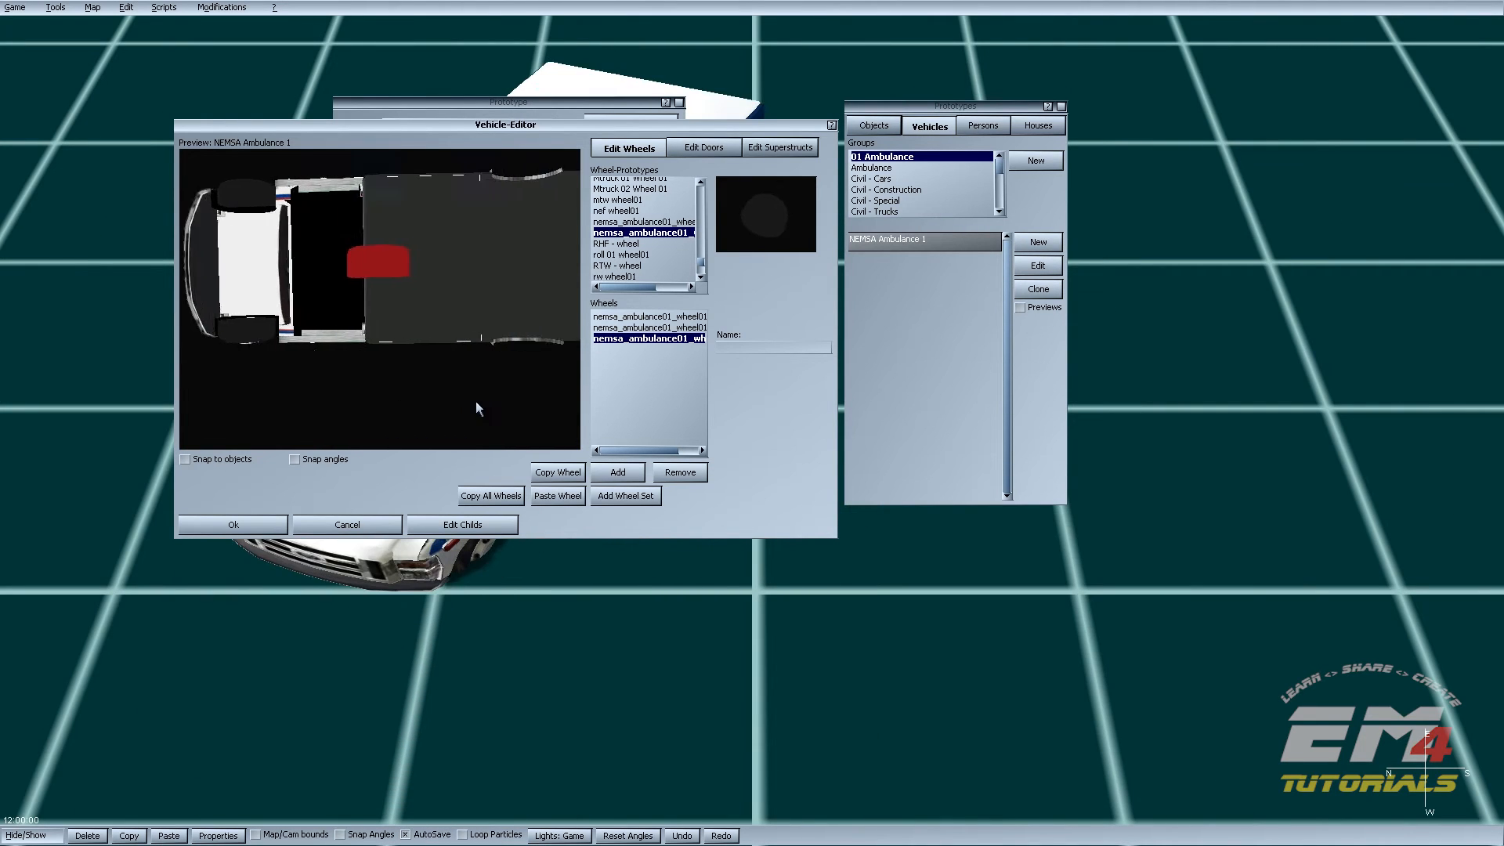
Step: Move the added rear wheel into the driver's-side rear wheel arch and align it from the side and from underneath
middle_drag(479, 401, 692, 190)
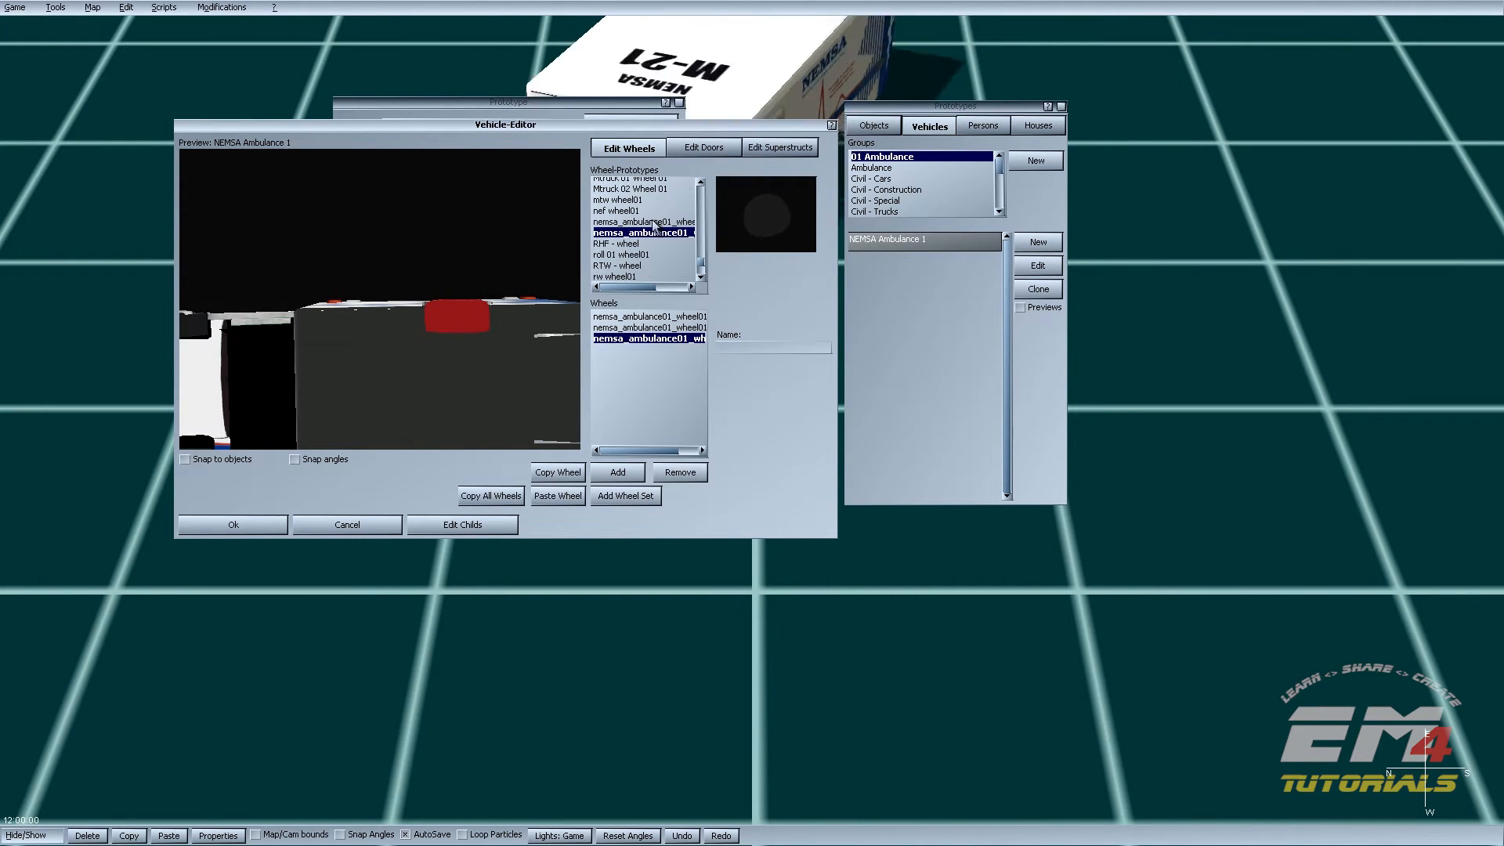
middle_drag(464, 395, 451, 201)
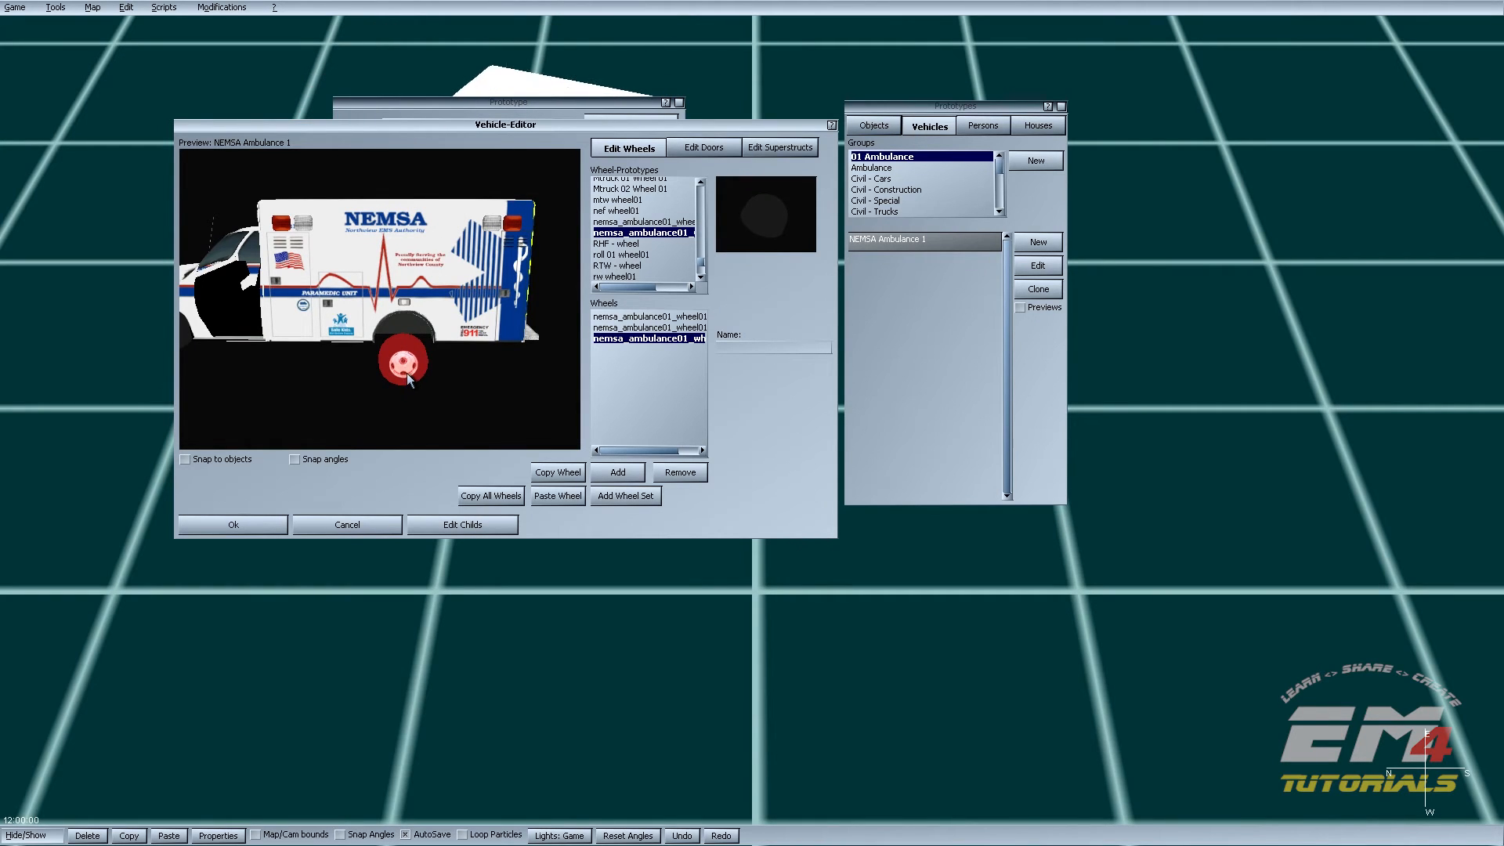
drag(407, 372, 409, 358)
middle_drag(410, 337, 412, 586)
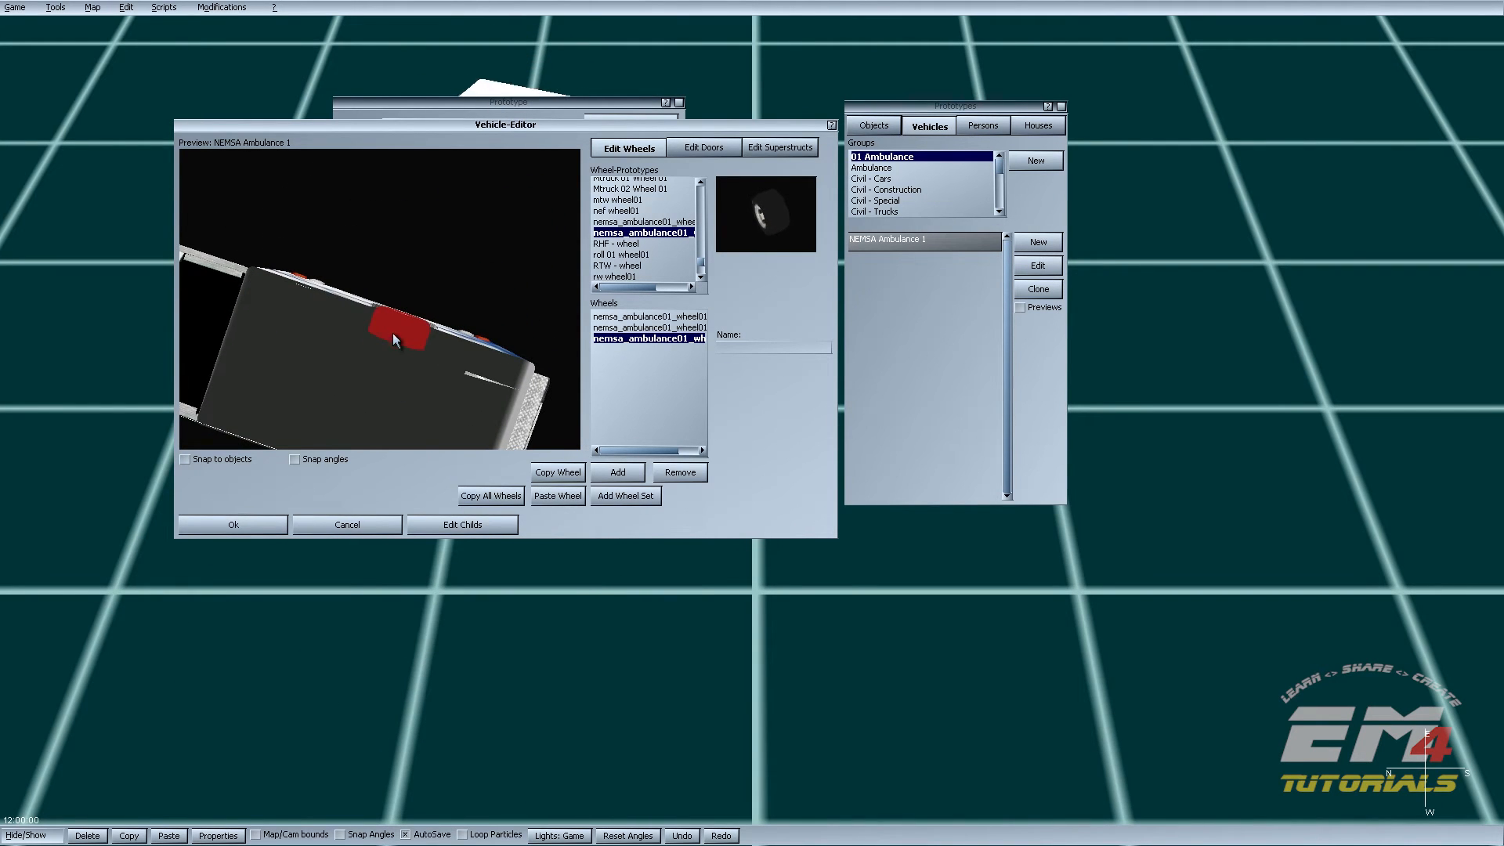
middle_drag(395, 322, 458, 492)
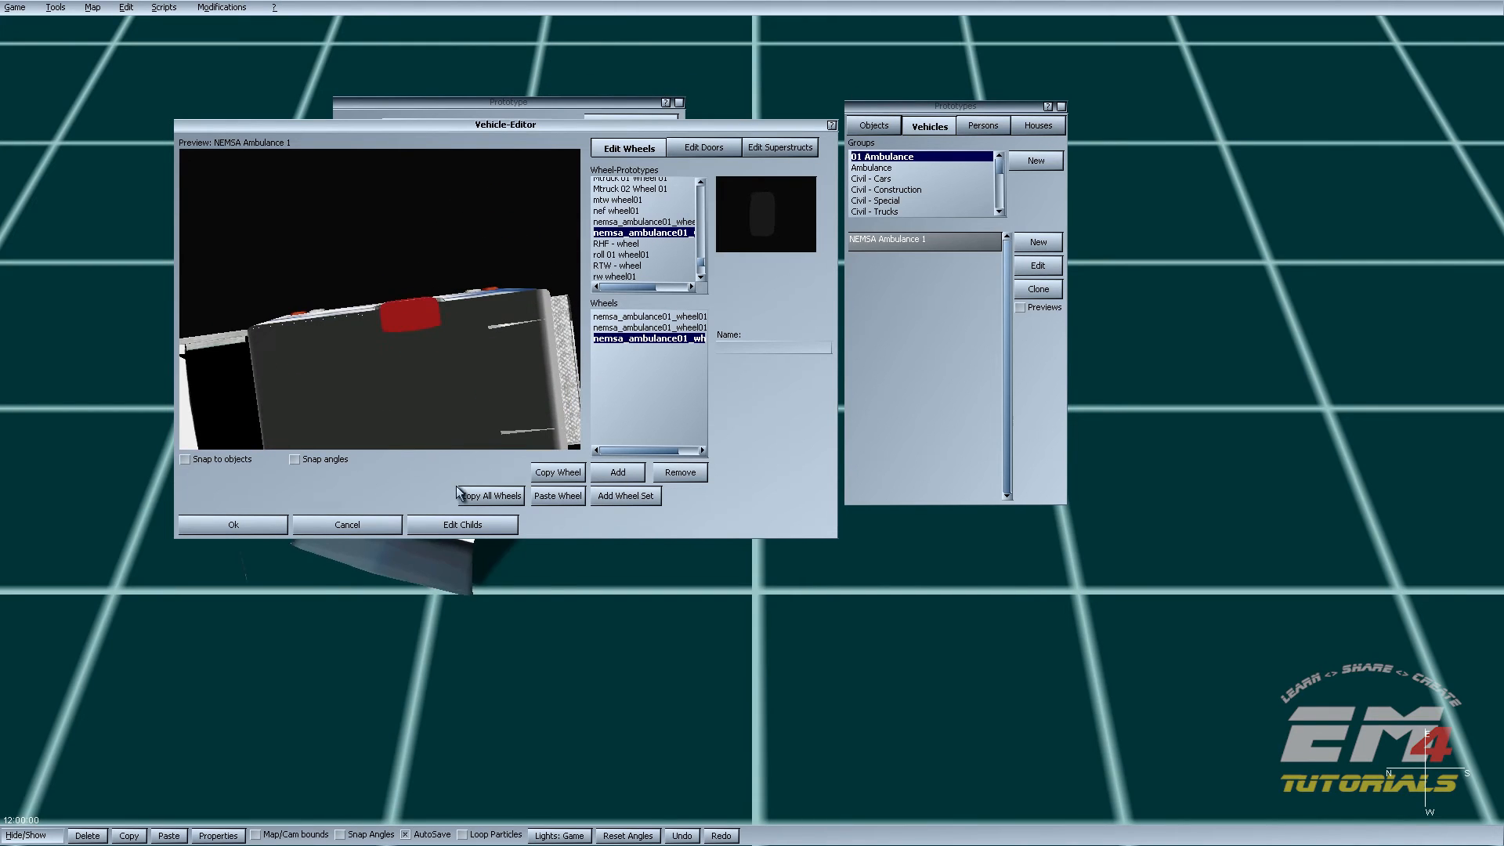
Step: Paste a copy of the rear wheel and rotate it to face the passenger side with Snap angles on
click(566, 499)
middle_drag(467, 321, 404, 305)
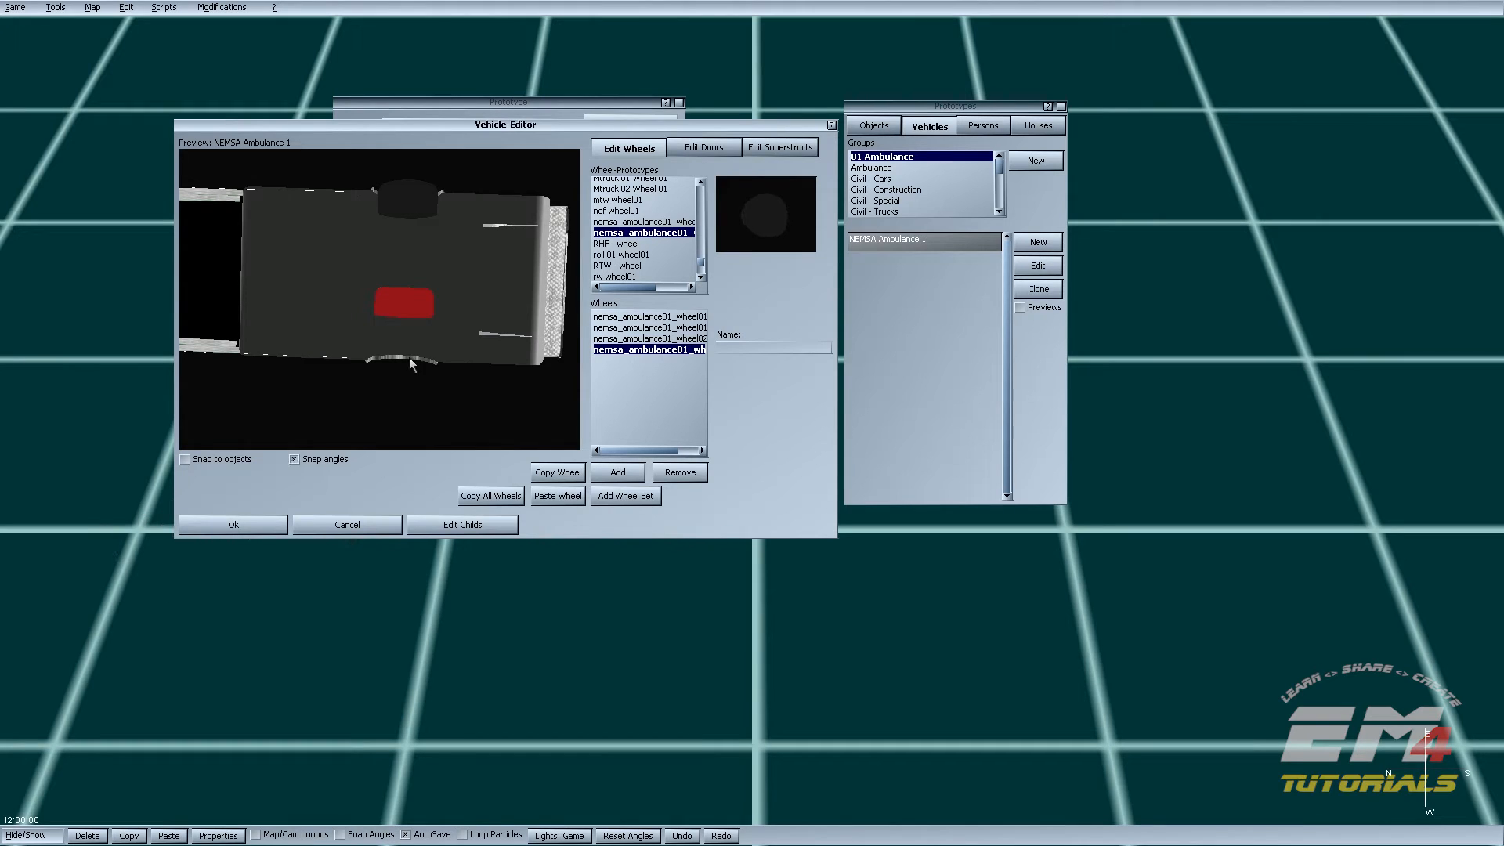
right_drag(425, 311, 411, 205)
middle_drag(426, 382, 647, 543)
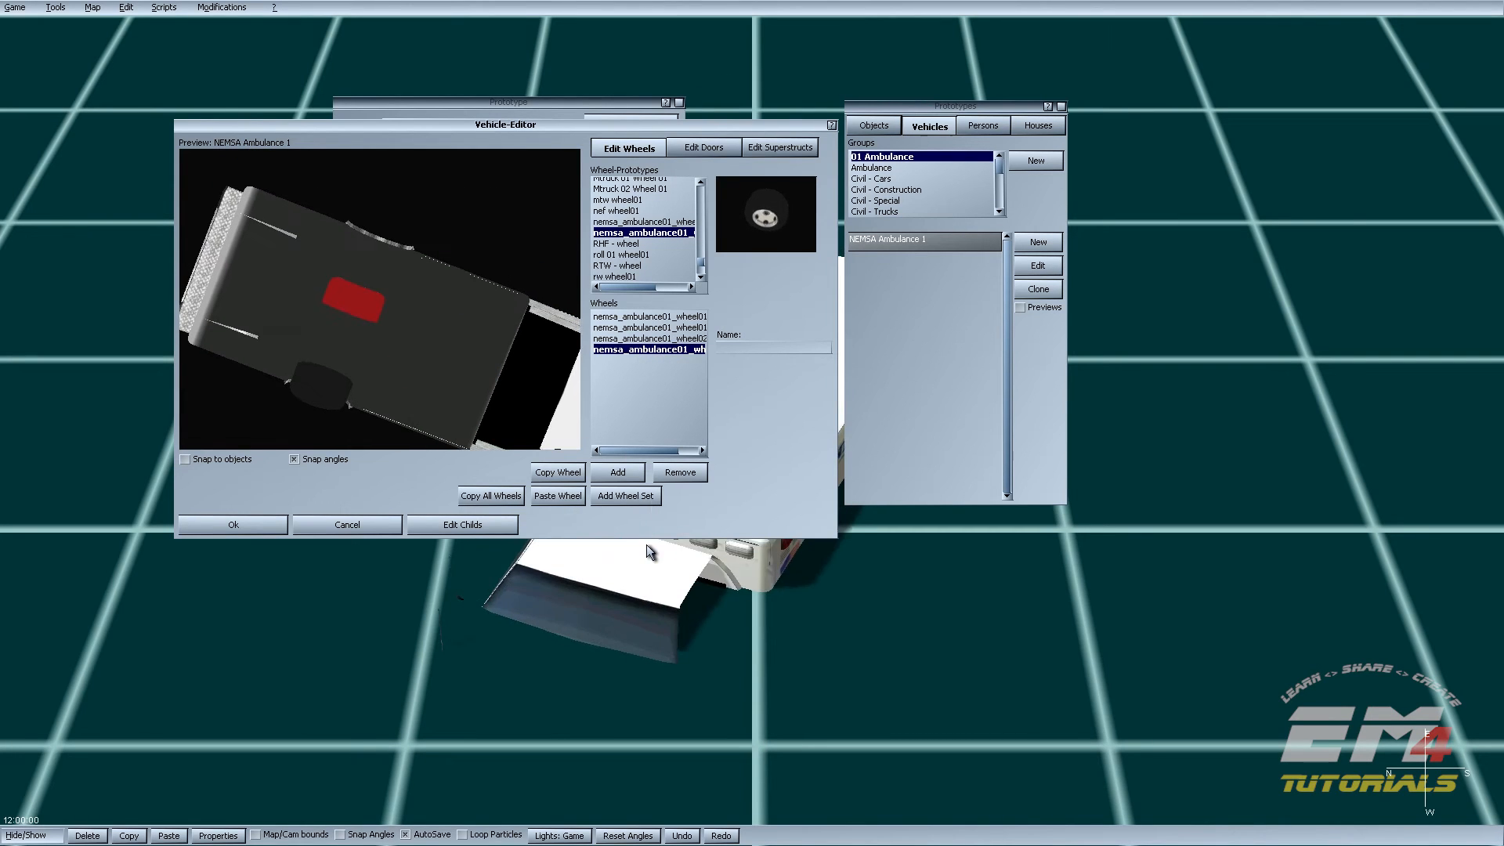
Step: Move the pasted rear wheel into the passenger-side rear wheel arch and check its fit from several angles
drag(349, 293, 397, 174)
mouse_move(407, 263)
middle_down()
mouse_move(439, 122)
mouse_move(422, 152)
mouse_move(445, 166)
mouse_move(406, 274)
middle_up()
drag(374, 266, 374, 259)
middle_drag(374, 259, 471, 417)
middle_drag(392, 279, 421, 356)
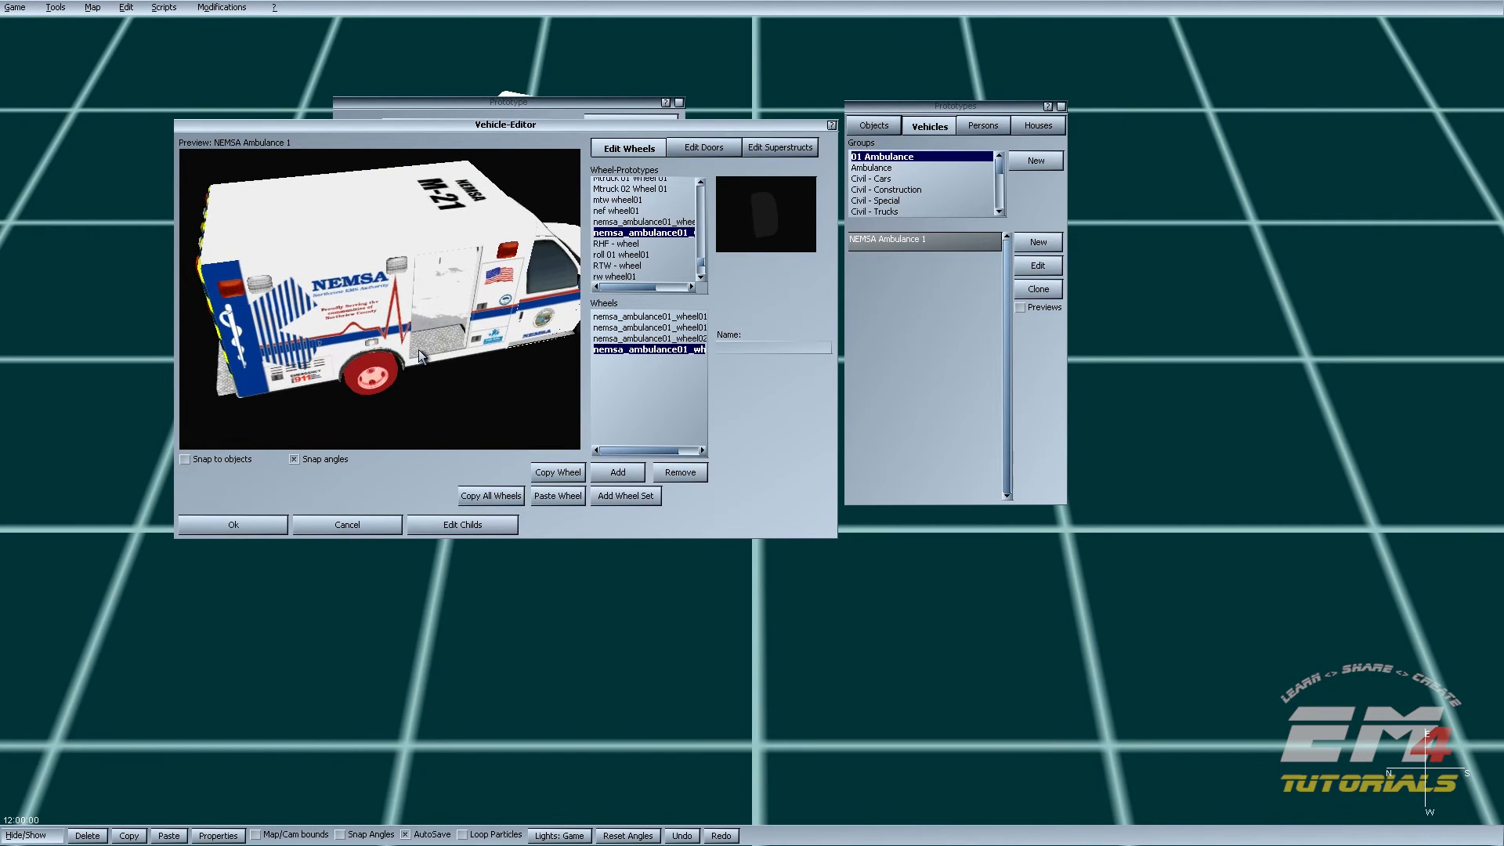
Step: Switch to door editing and select the first nemsa_ambulance01 door prototype
click(713, 149)
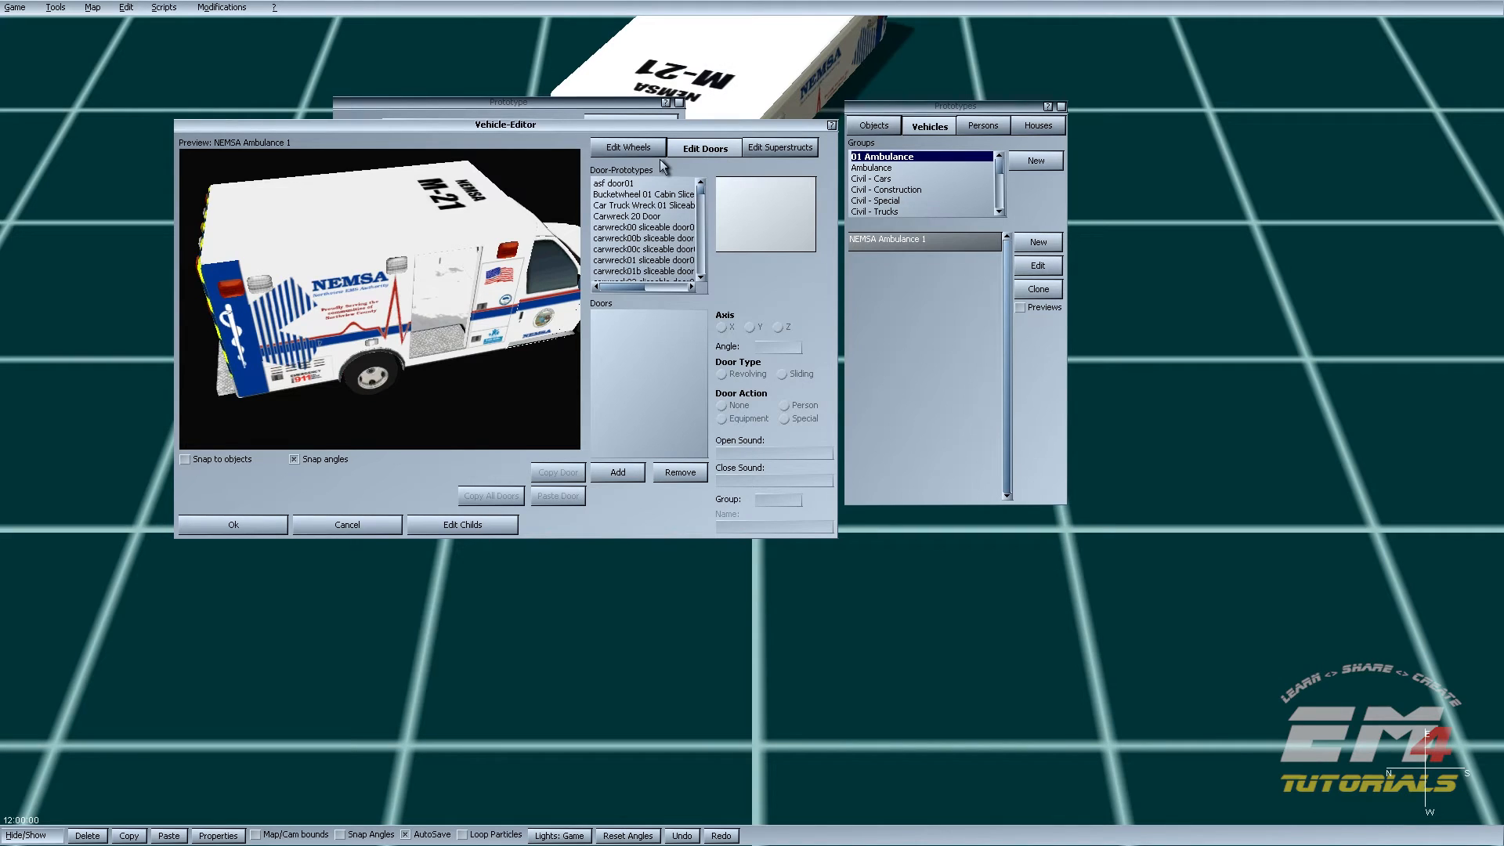
scroll(655, 216, up, 5)
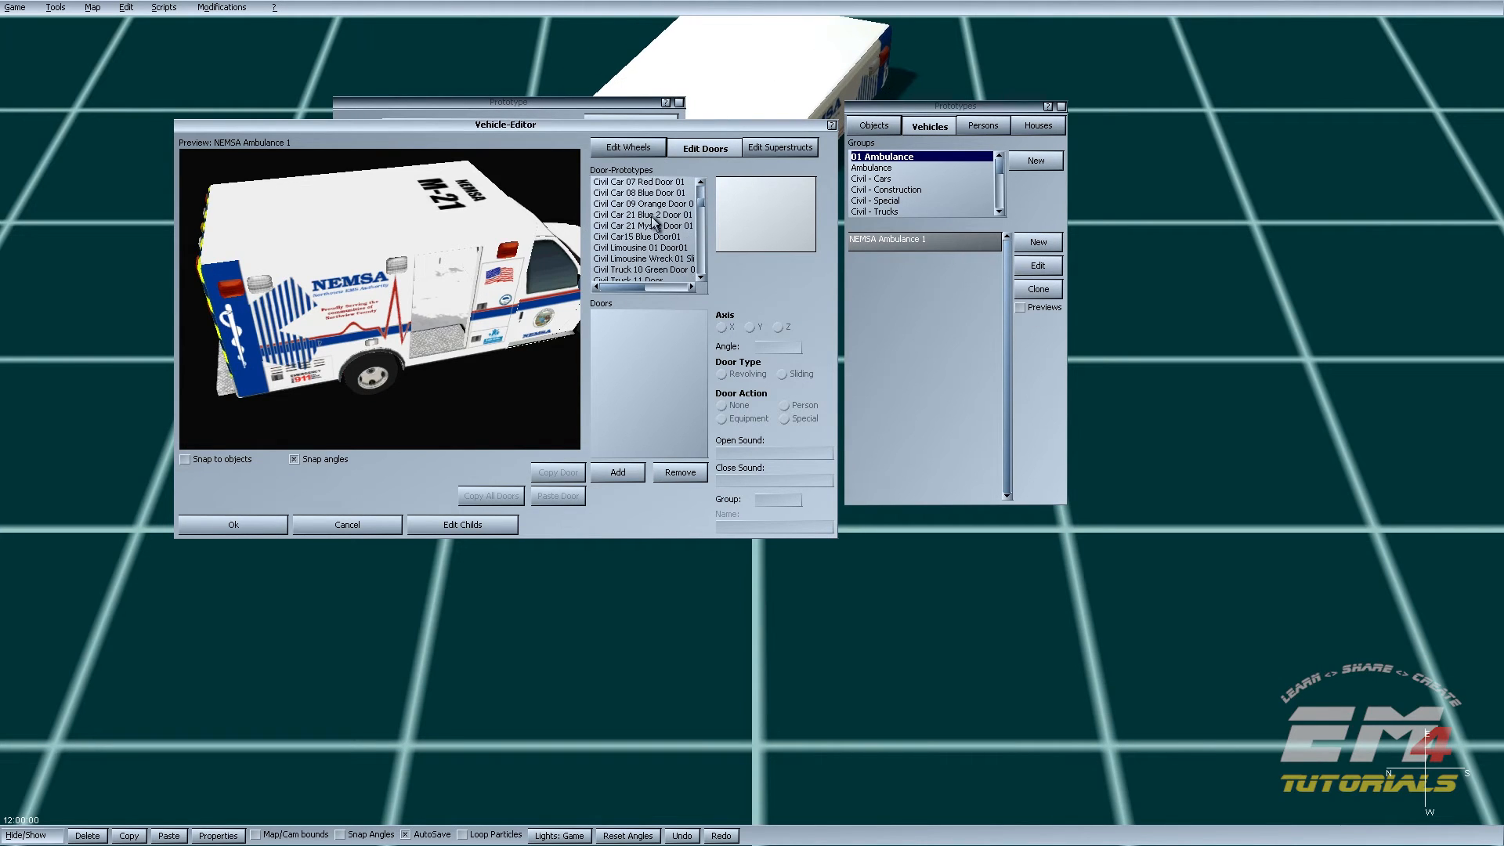
scroll(661, 216, down, 8)
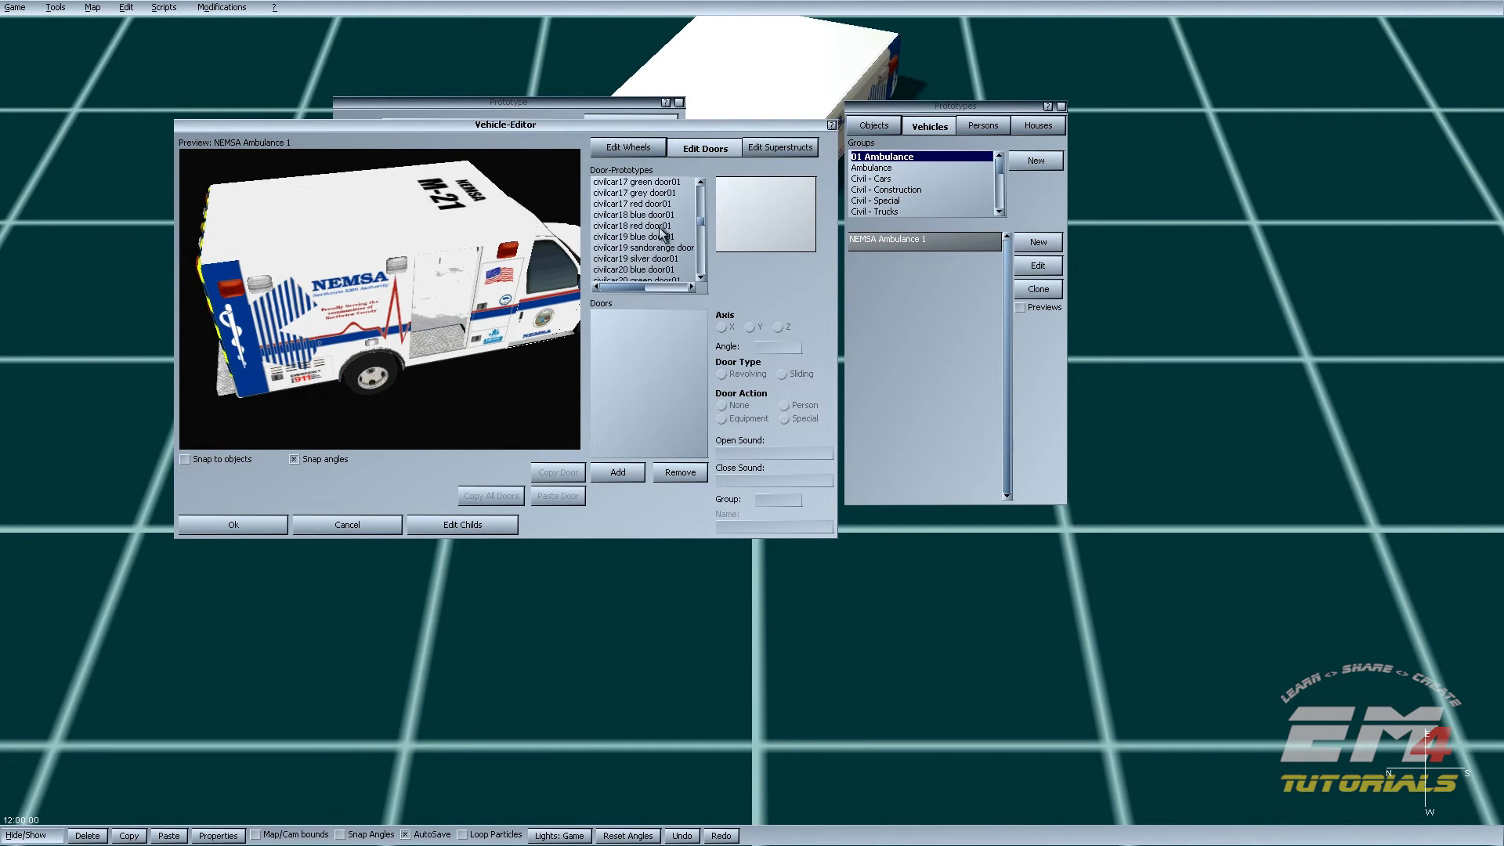
scroll(662, 228, down, 5)
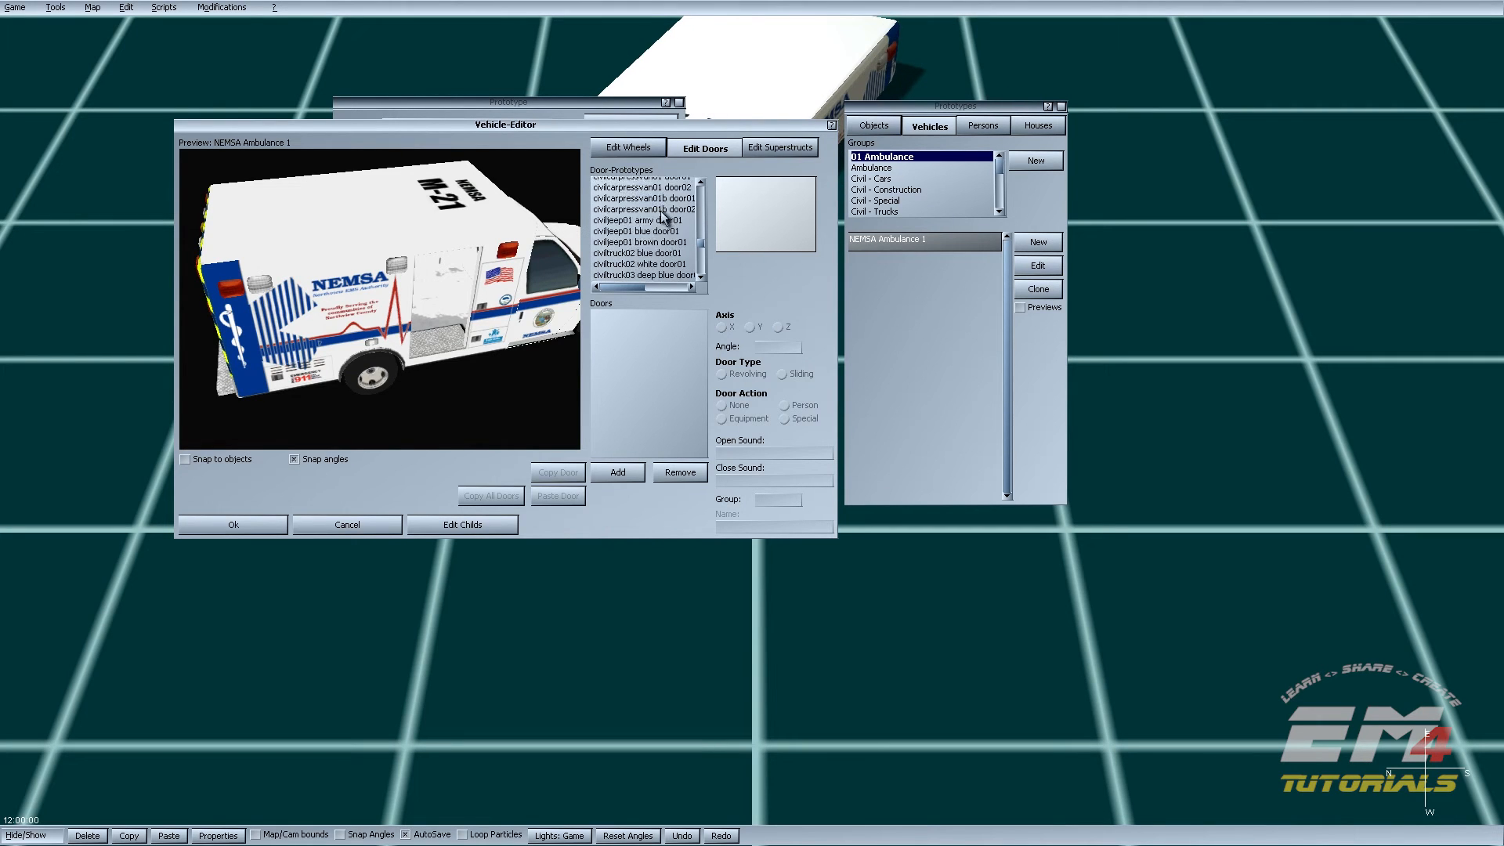
scroll(650, 219, down, 8)
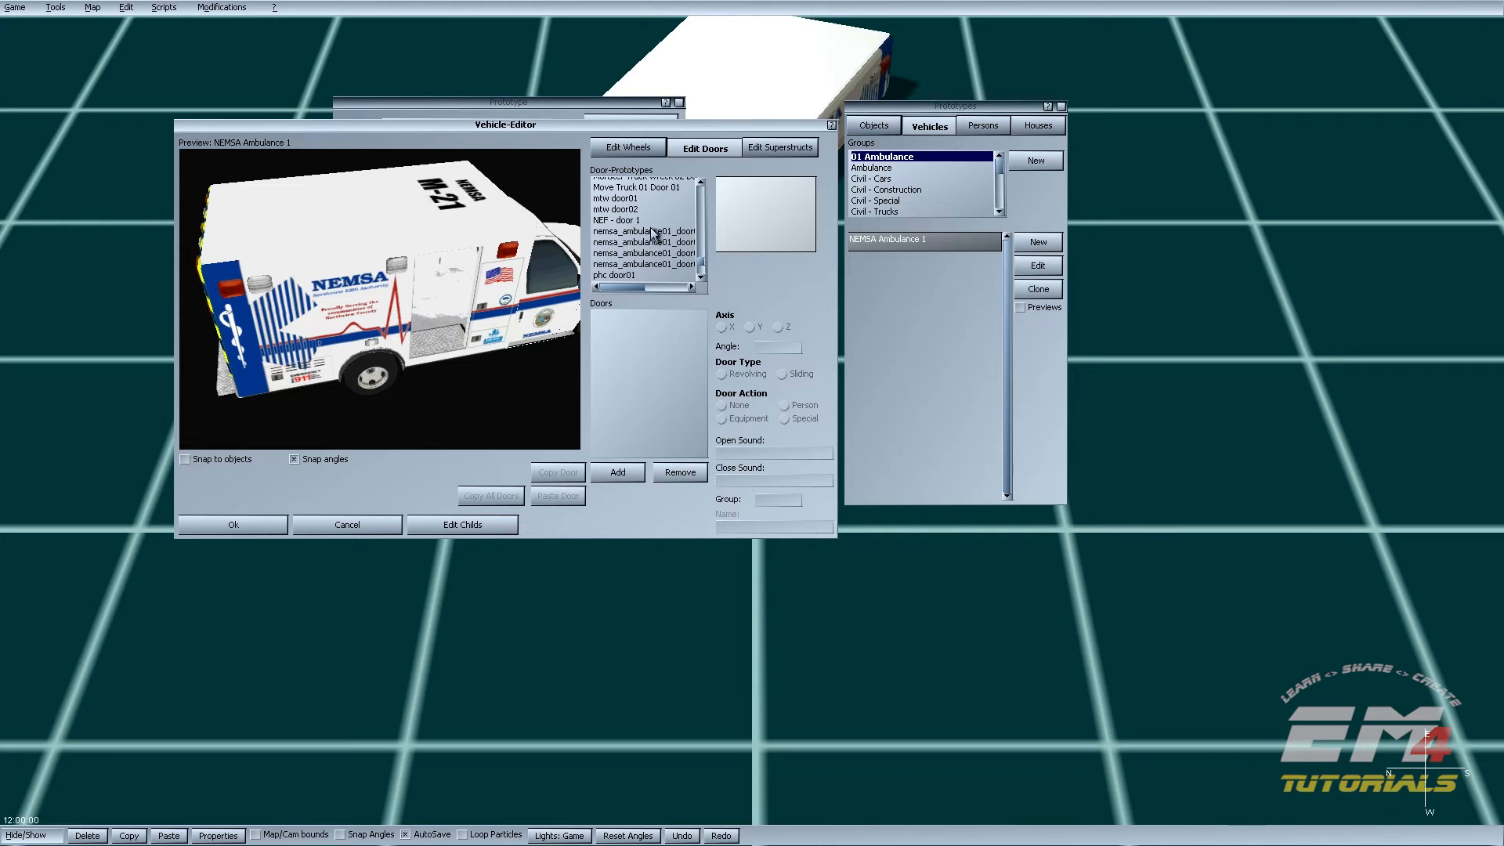
click(652, 231)
Step: Add the selected front door to the ambulance and move it up into the driver's-side cab opening
drag(576, 357, 333, 380)
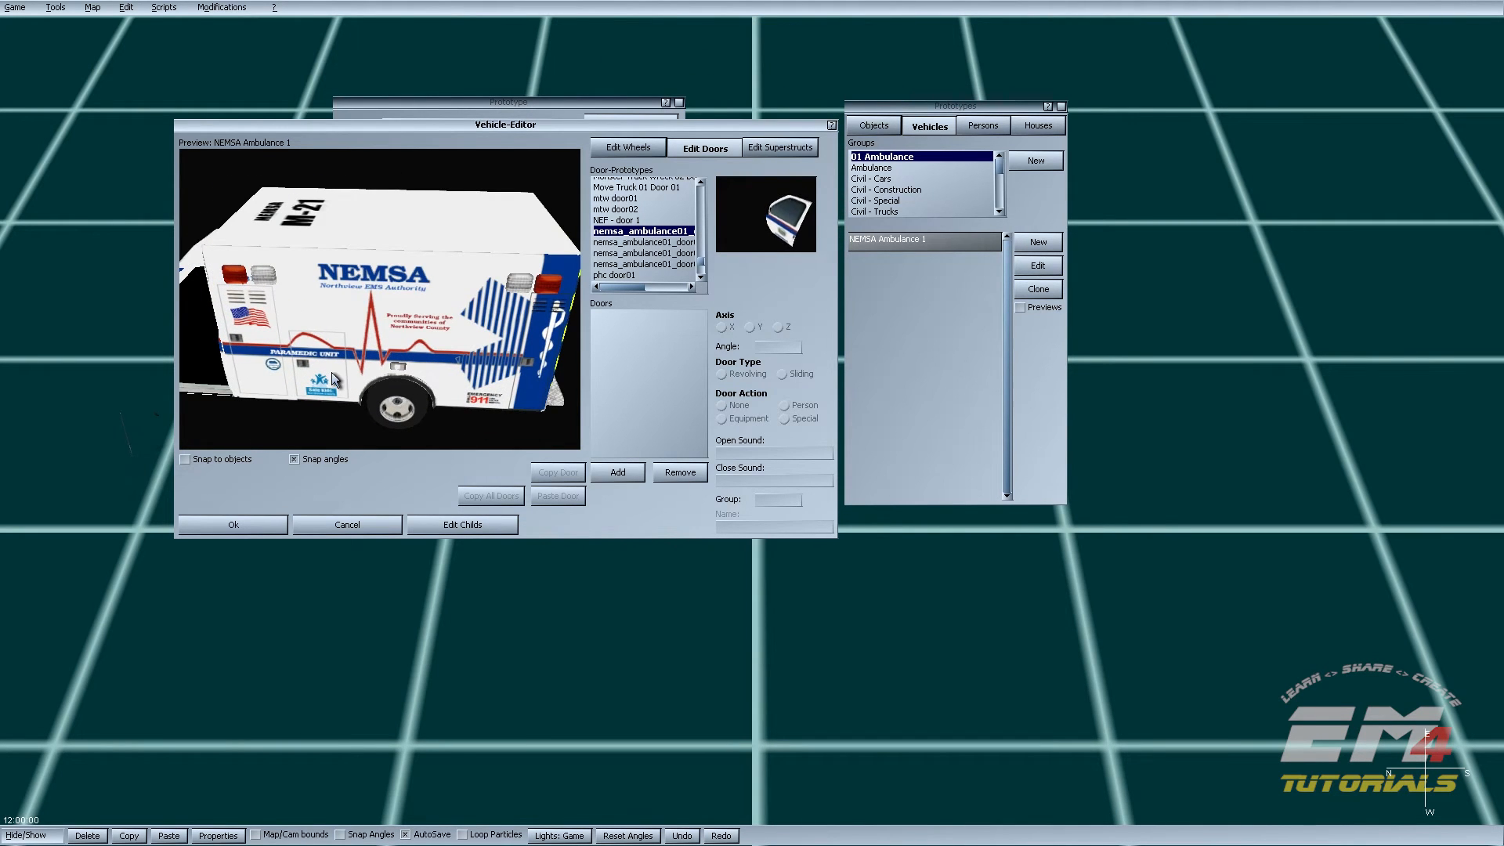
right_drag(341, 361, 494, 361)
click(619, 474)
drag(497, 337, 425, 375)
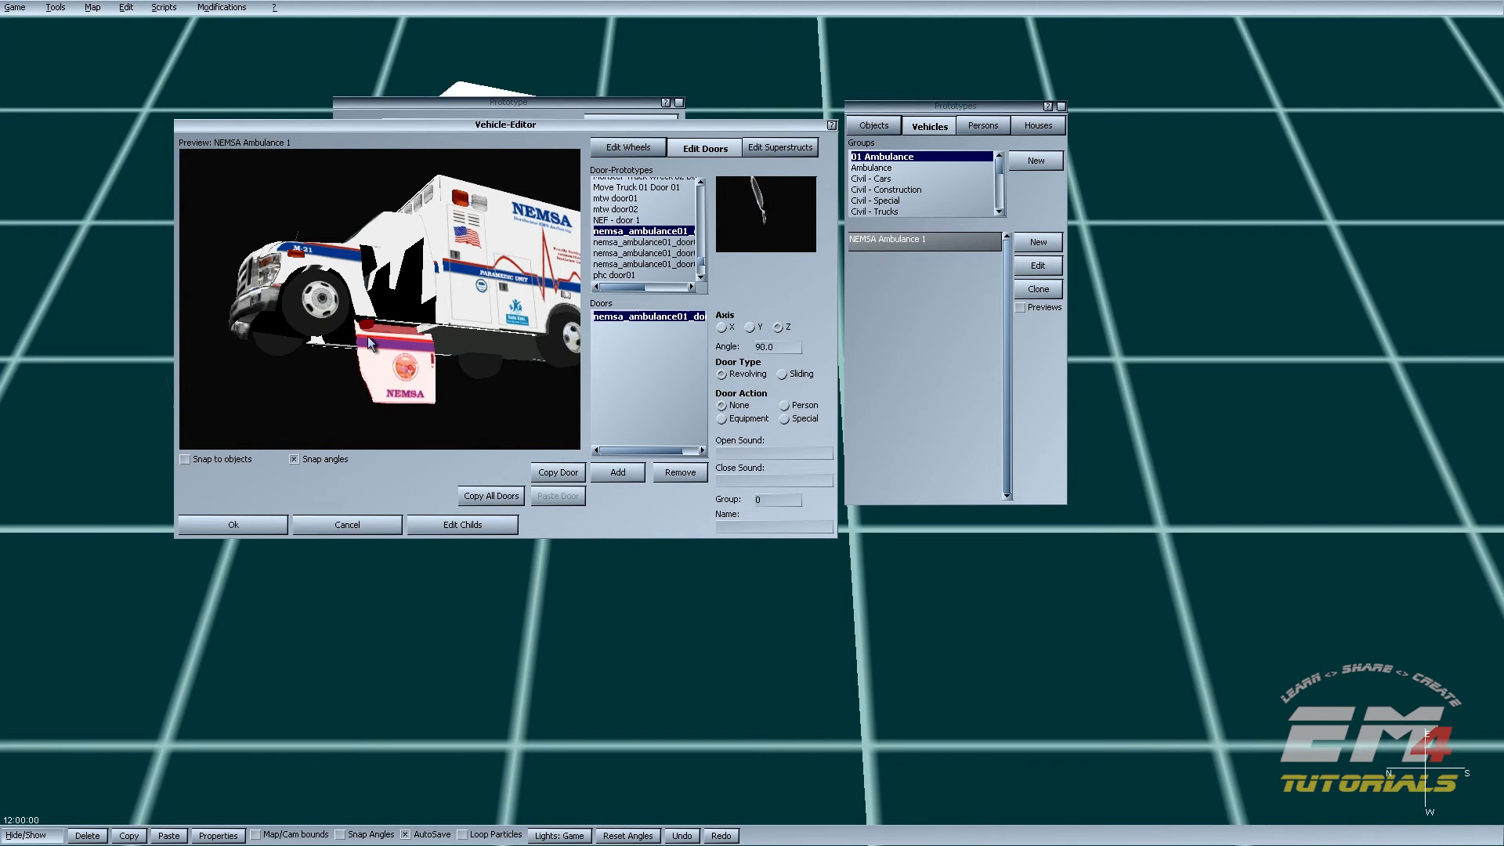
drag(379, 347, 369, 244)
mouse_move(368, 243)
right_down()
mouse_move(392, 134)
mouse_move(370, 235)
mouse_move(356, 237)
right_up()
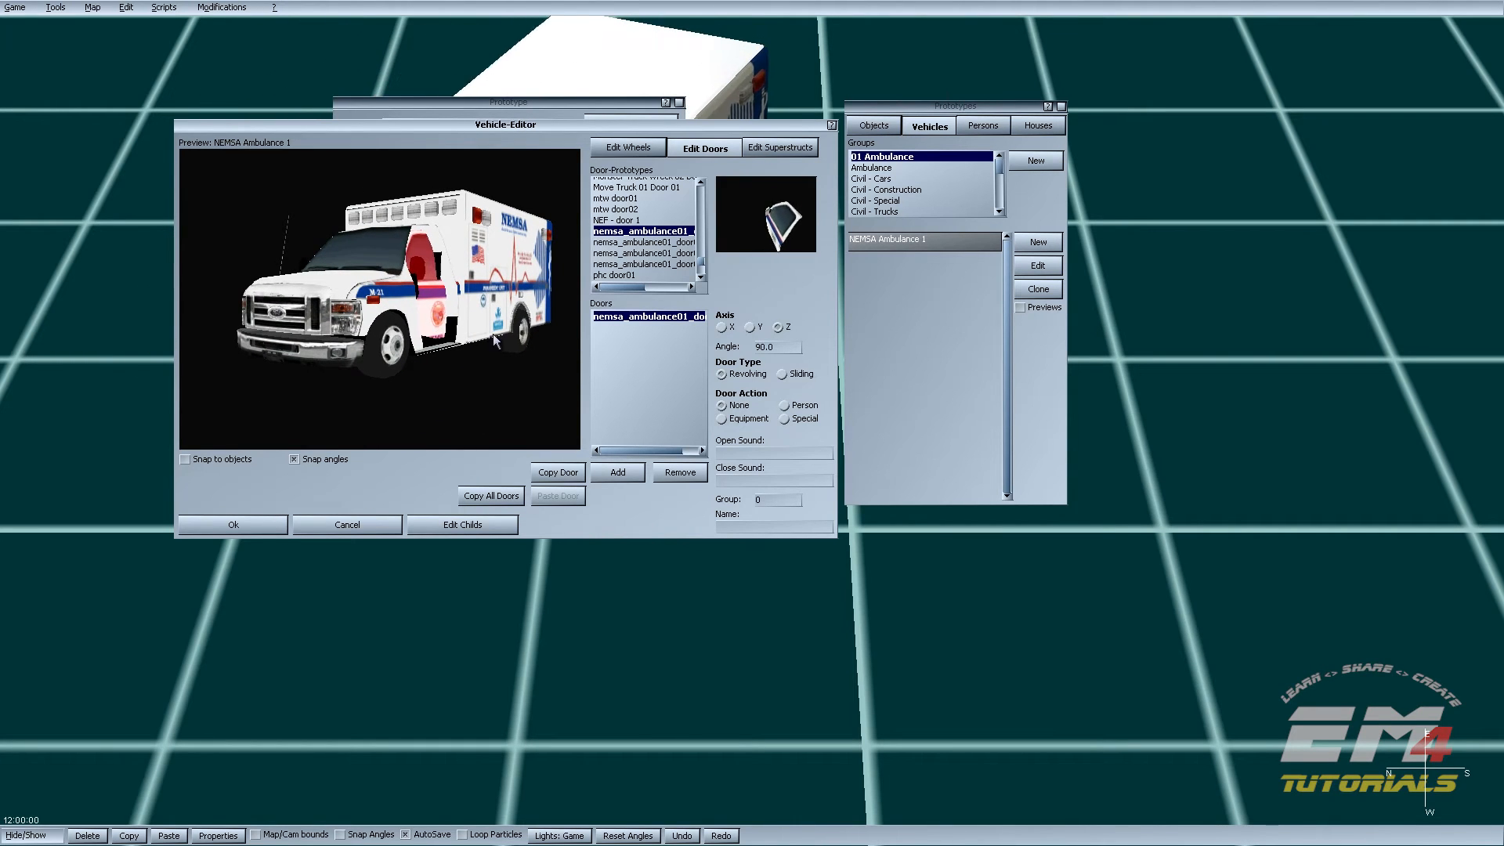
Step: Turn on Snap to objects and fit the driver's door into its cab opening, inspecting the window frame up close
click(234, 459)
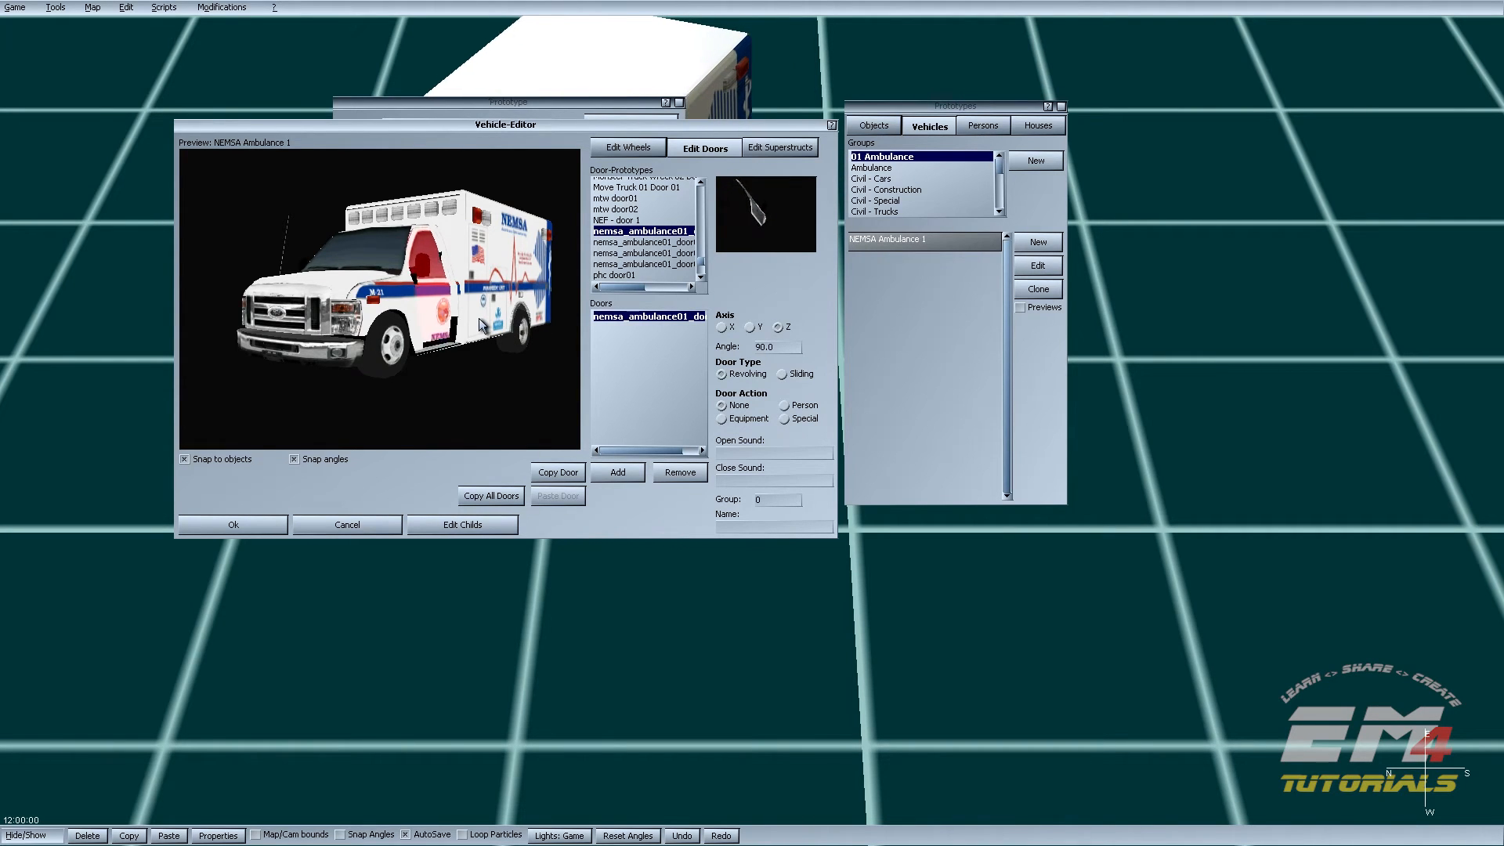
middle_drag(476, 321, 397, 358)
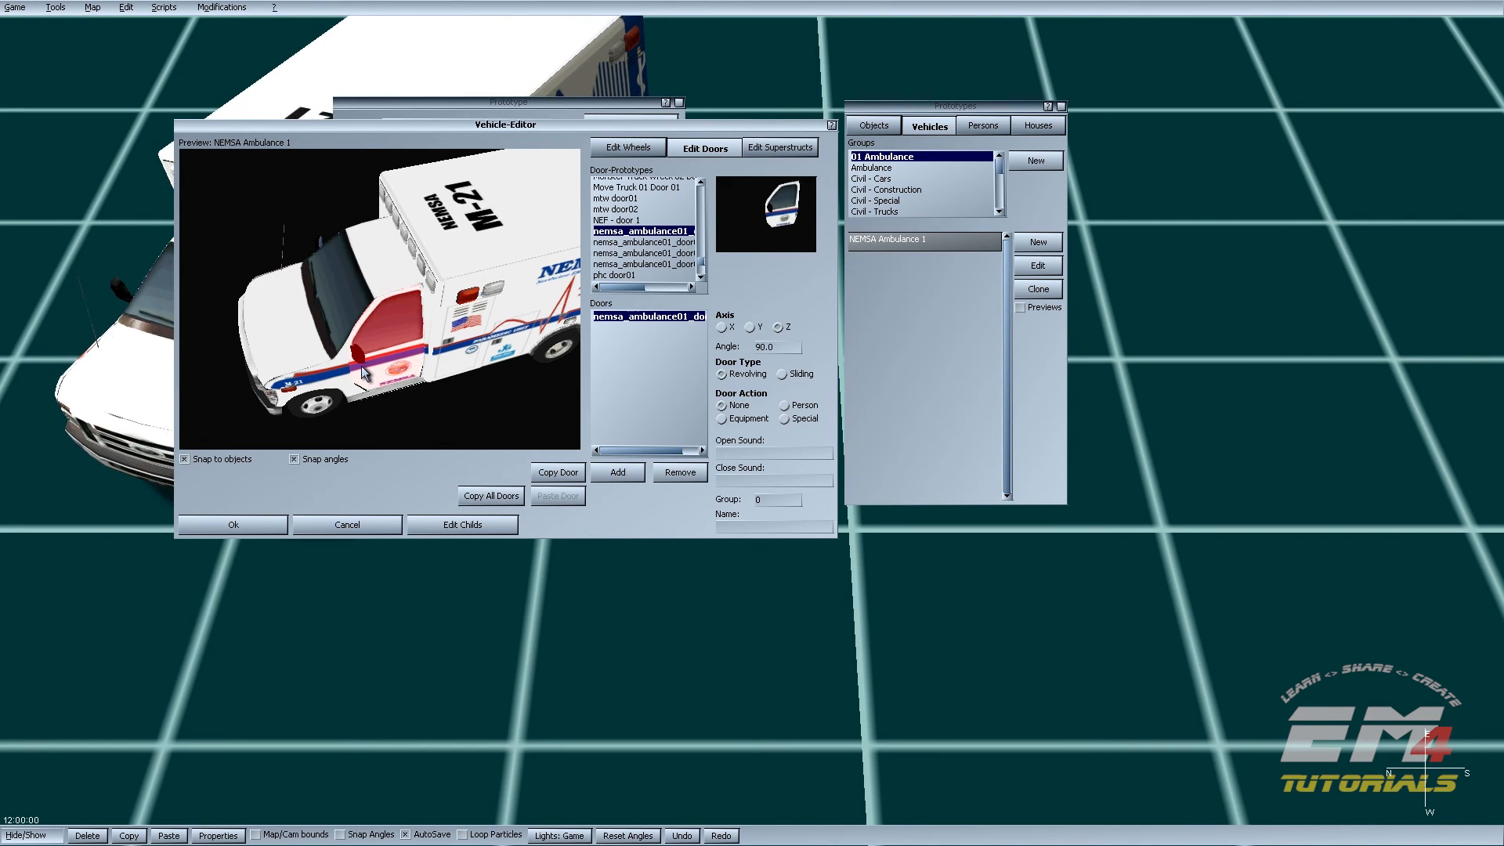
mouse_move(453, 419)
middle_down()
mouse_move(438, 368)
mouse_move(387, 481)
mouse_move(359, 420)
mouse_move(415, 391)
mouse_move(464, 391)
middle_up()
scroll(427, 389, up, 5)
scroll(427, 390, down, 3)
scroll(420, 390, up, 3)
middle_drag(420, 390, 355, 269)
scroll(381, 267, down, 3)
scroll(381, 266, up, 4)
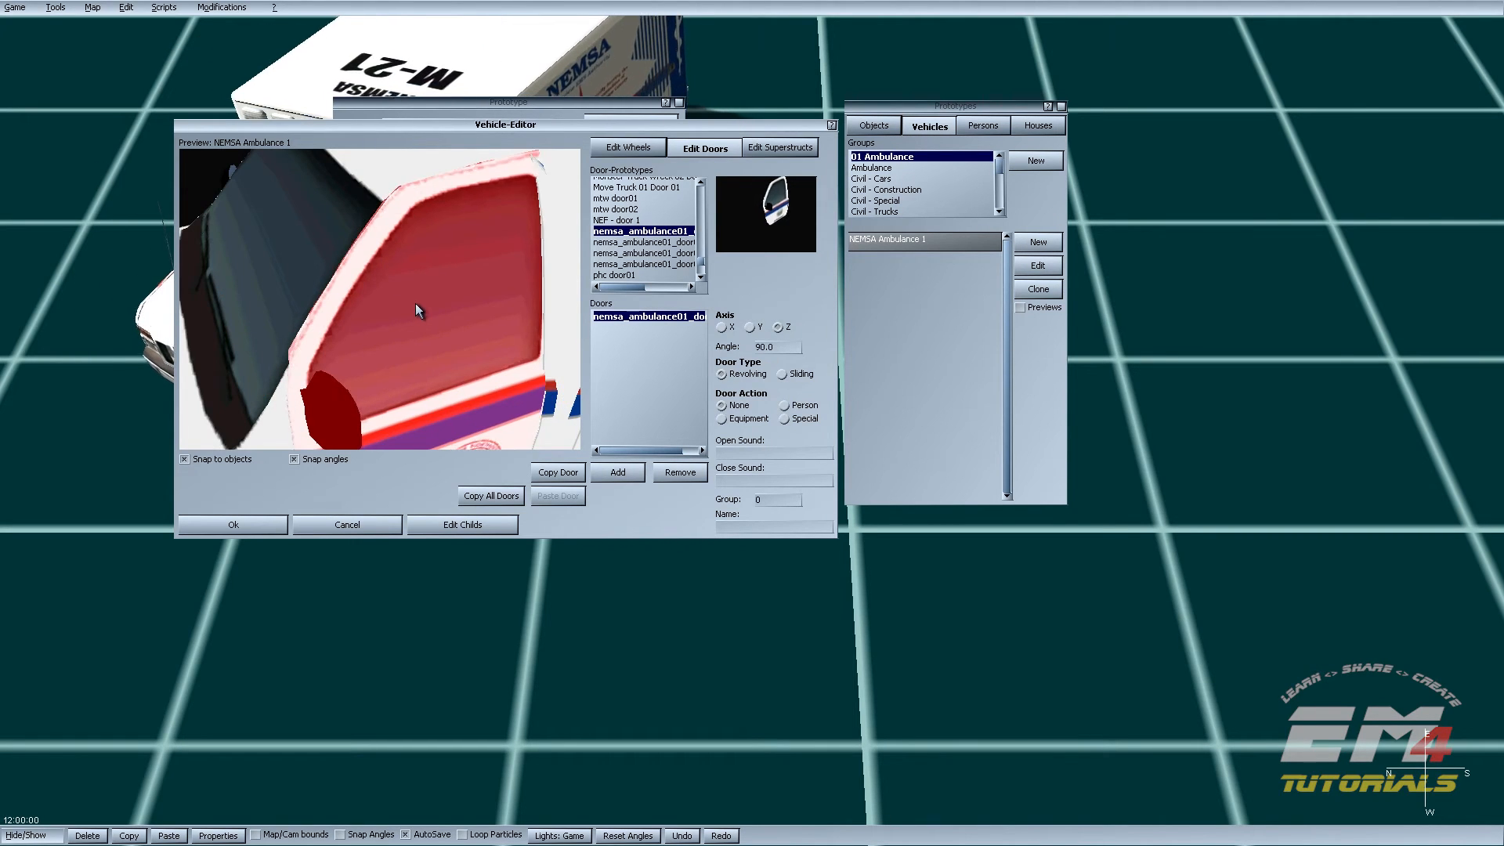
Step: Turn off Snap to objects and nudge the driver's door until its frame lines up with the cab
drag(415, 304, 412, 323)
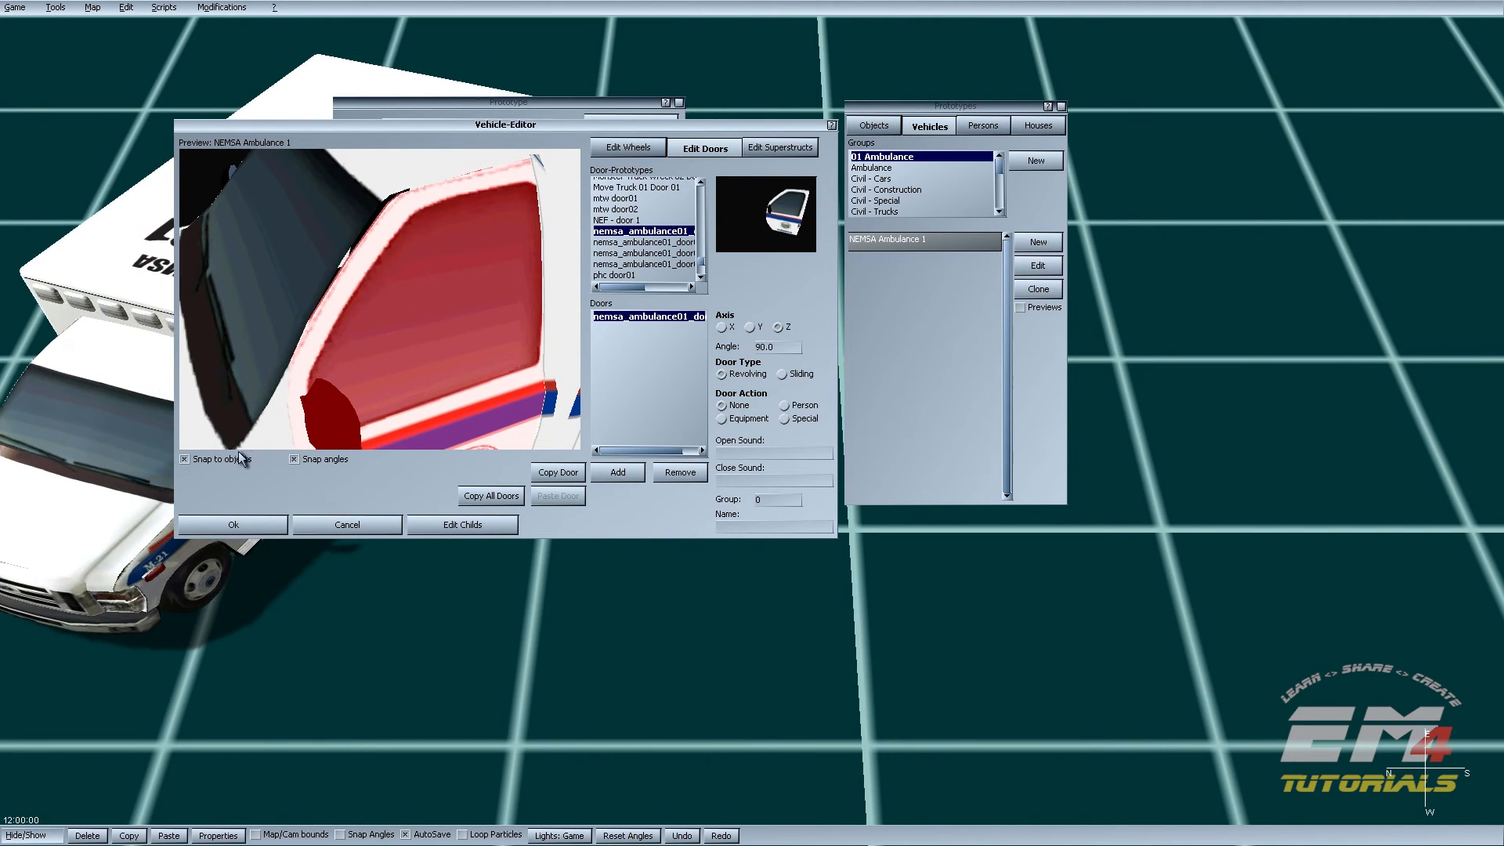
click(185, 459)
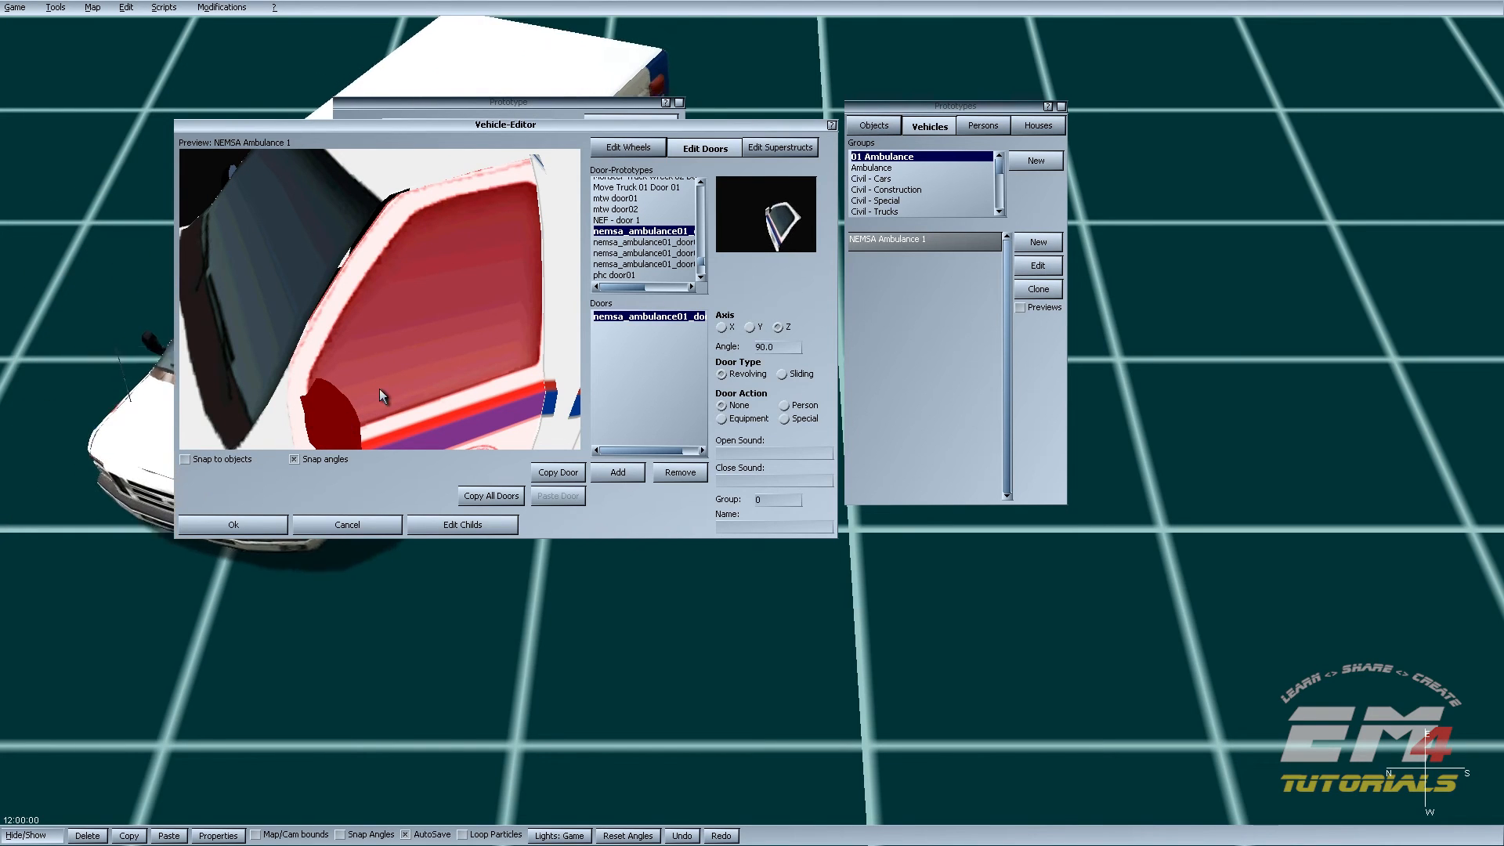
mouse_move(426, 376)
mouse_down()
mouse_move(428, 397)
mouse_move(423, 383)
mouse_up()
mouse_move(420, 382)
middle_down()
mouse_move(410, 323)
mouse_move(420, 368)
middle_up()
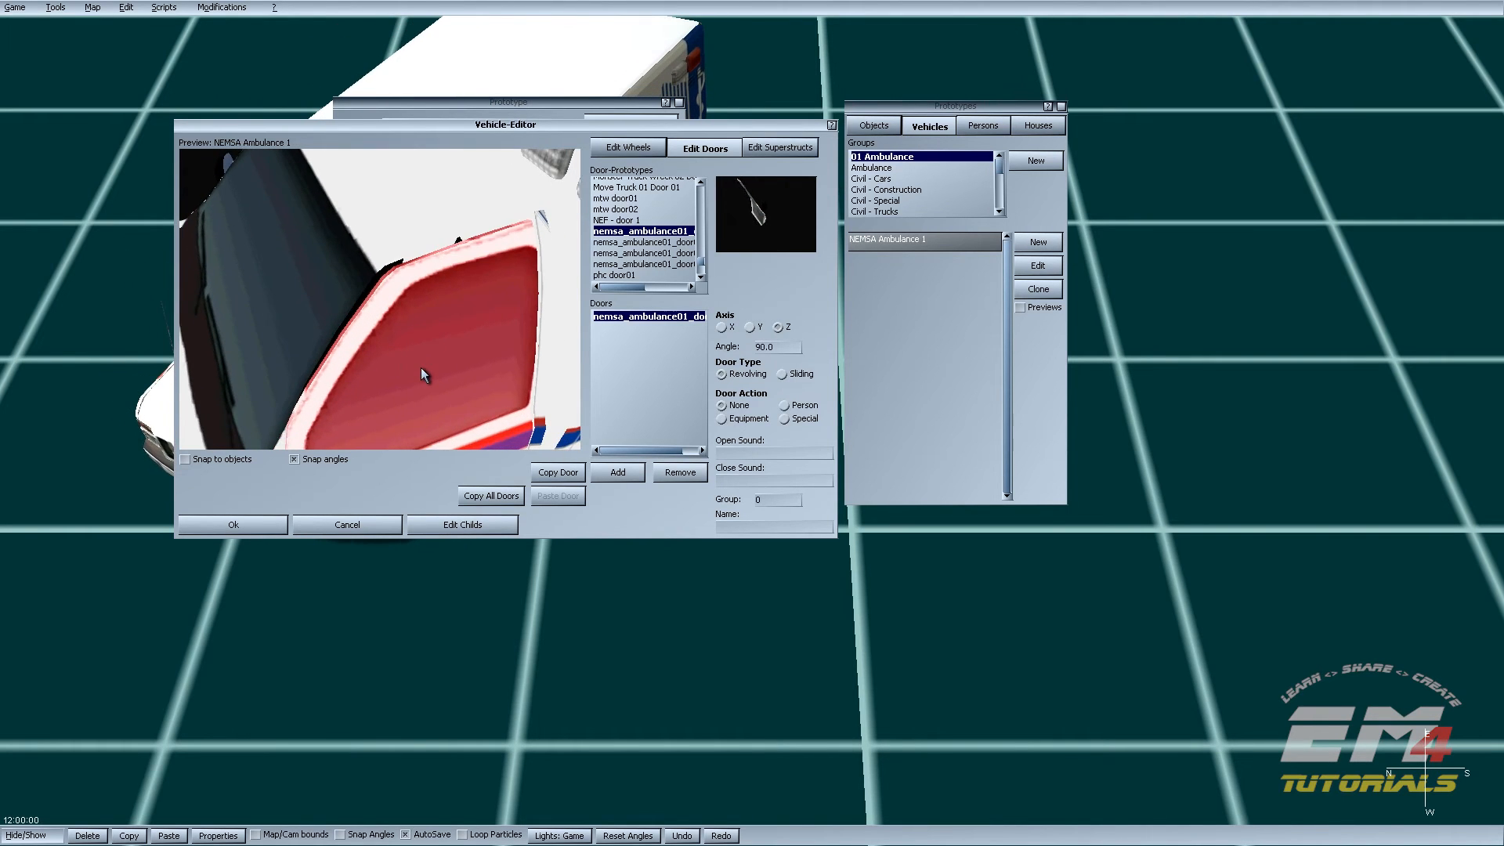
scroll(421, 368, down, 5)
scroll(420, 368, up, 5)
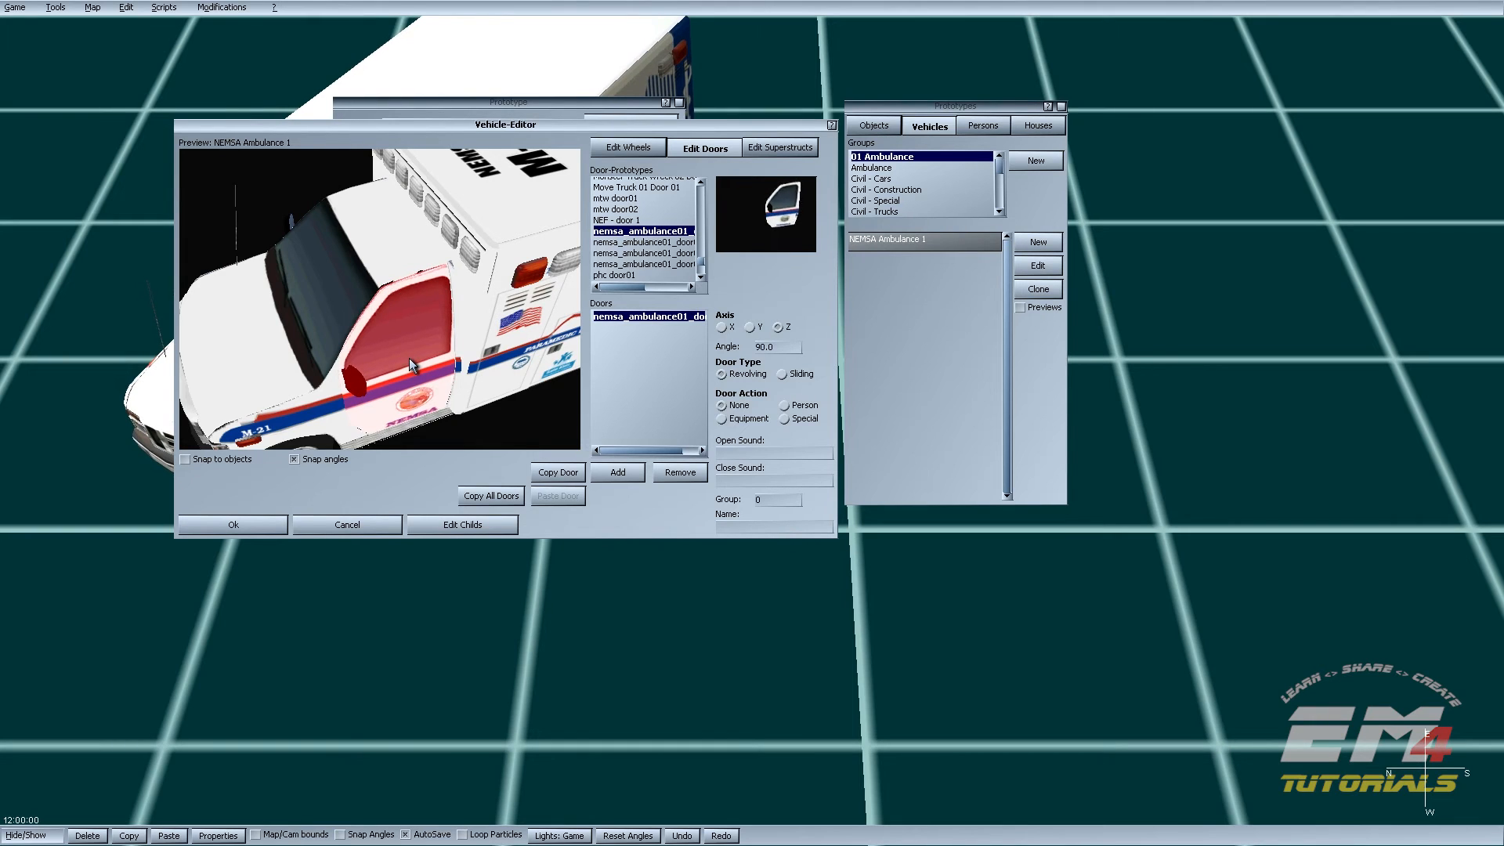
middle_drag(410, 368, 426, 463)
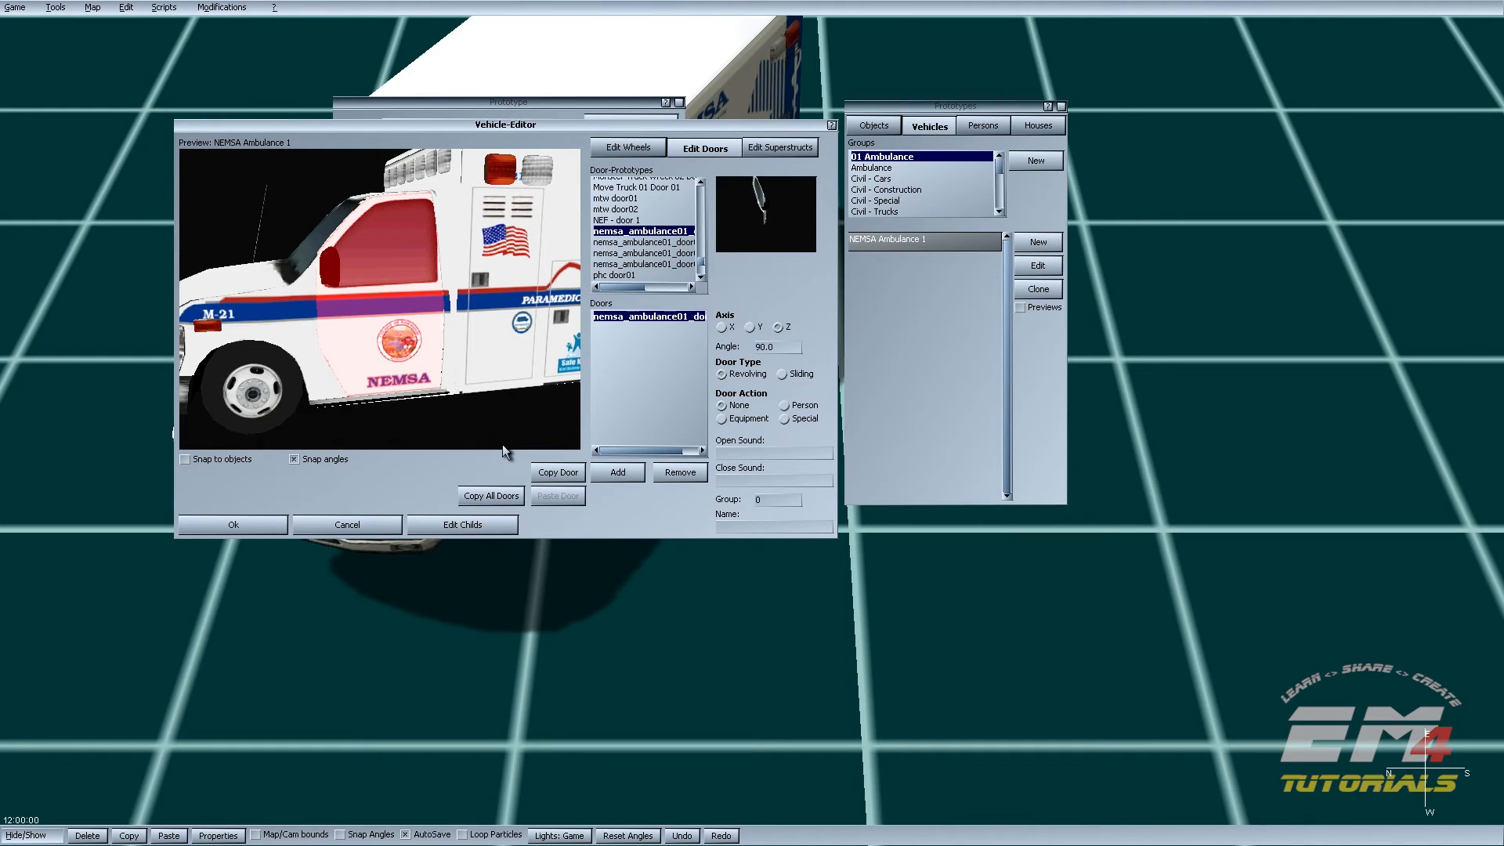
middle_drag(497, 411, 527, 373)
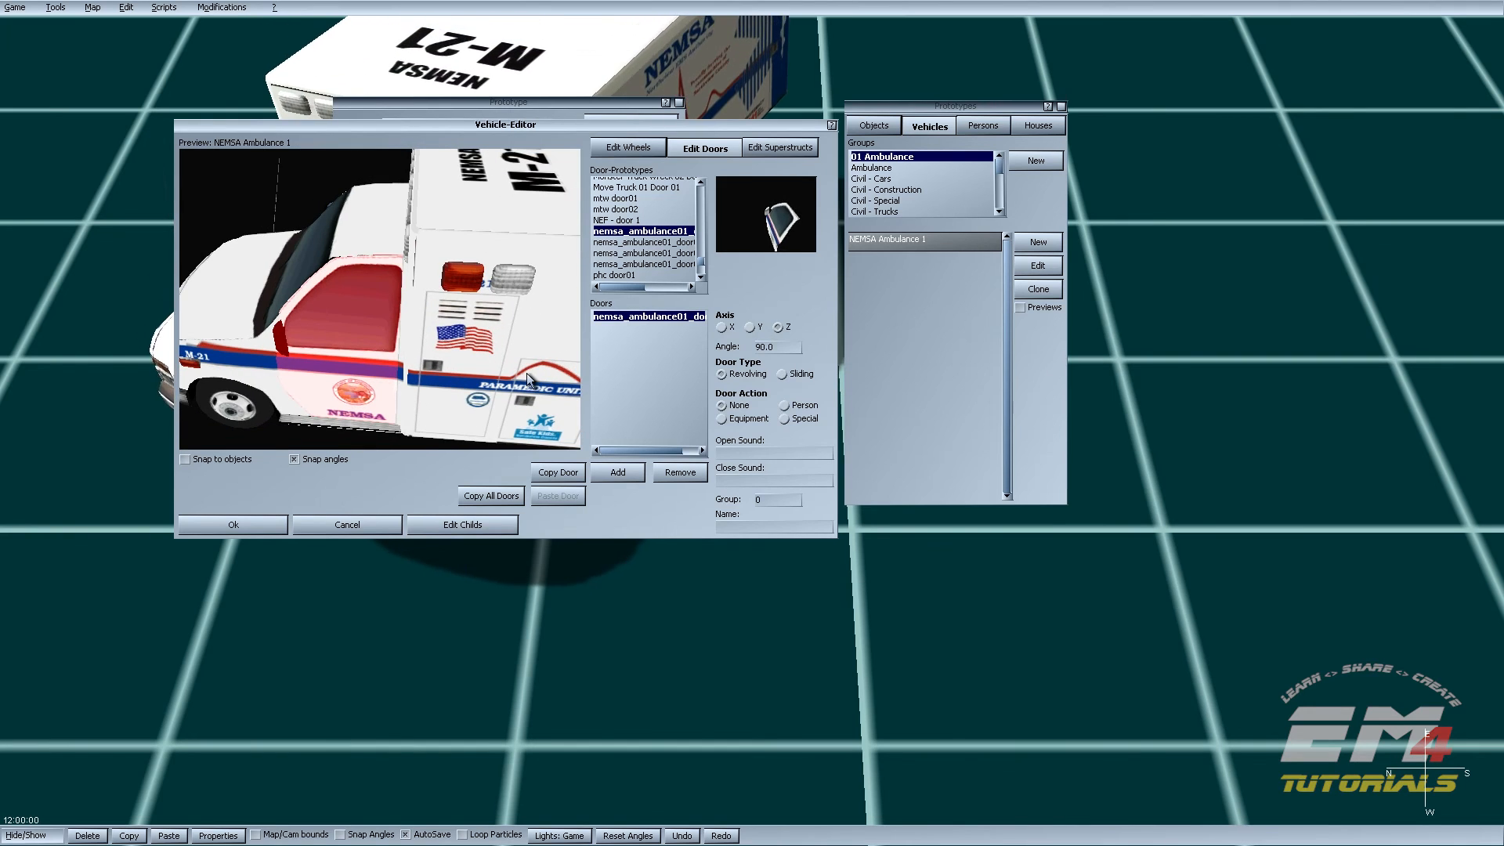
Step: Add the nemsa_ambulance01_door02 door to the ambulance and move it up into the rear body opening
click(643, 242)
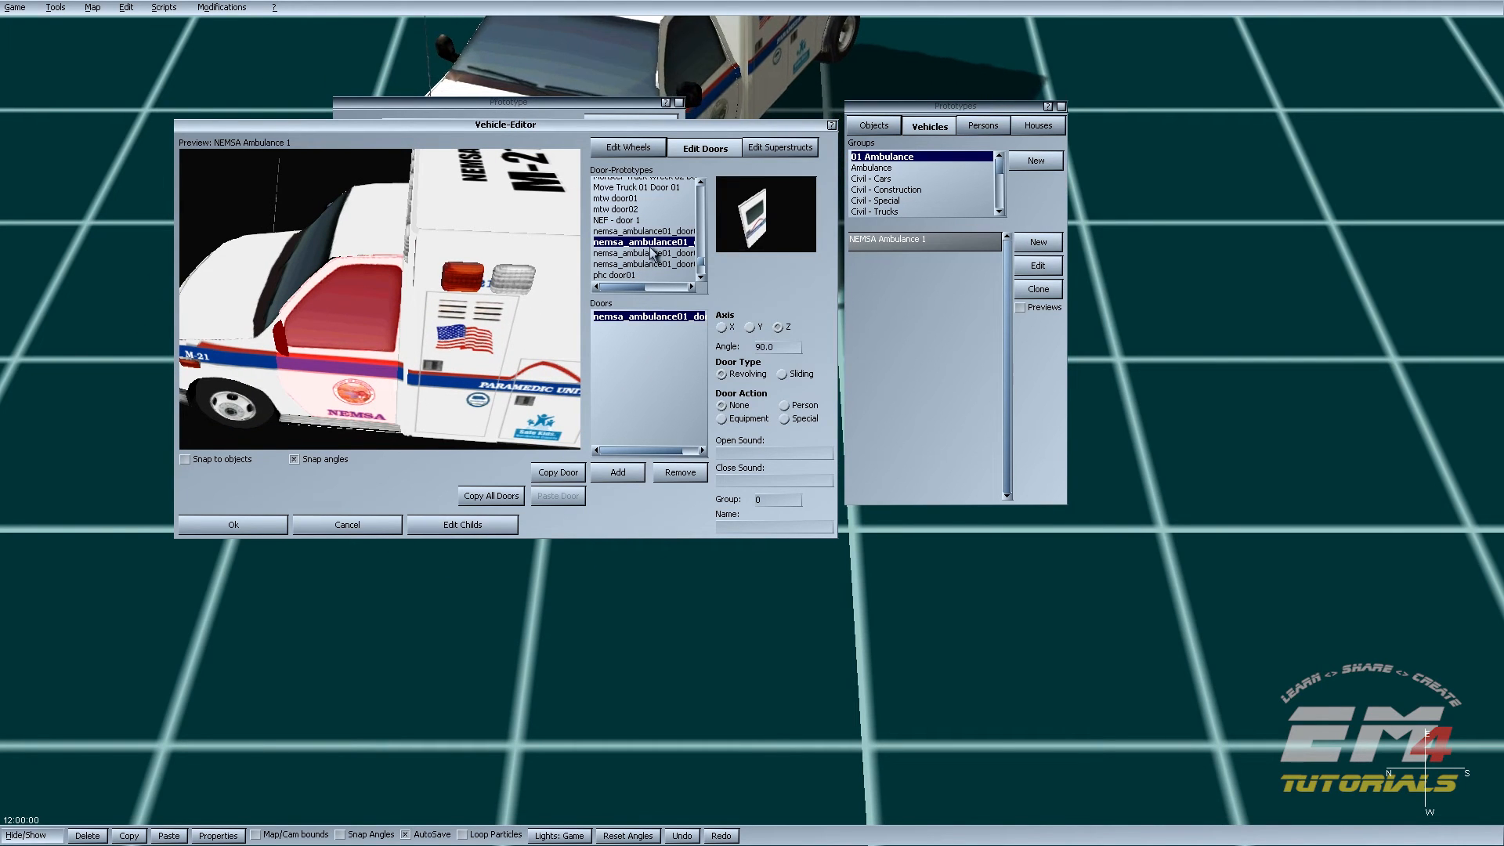
click(634, 471)
scroll(524, 370, down, 5)
middle_drag(524, 370, 401, 333)
drag(401, 333, 474, 316)
middle_drag(486, 288, 504, 352)
drag(513, 293, 513, 270)
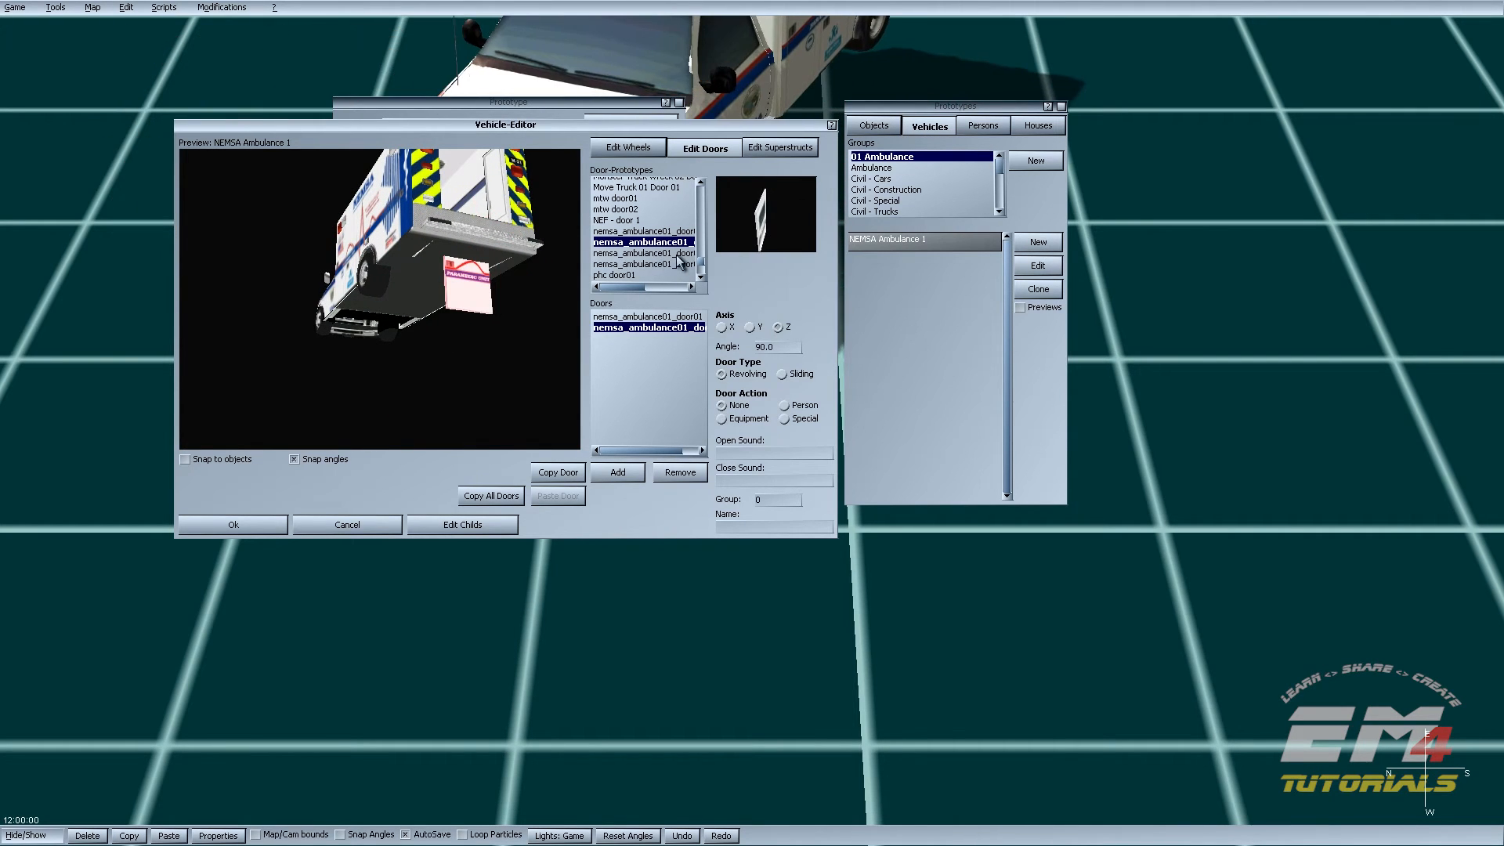
mouse_move(517, 306)
middle_down()
mouse_move(537, 243)
mouse_move(492, 318)
mouse_move(492, 290)
middle_up()
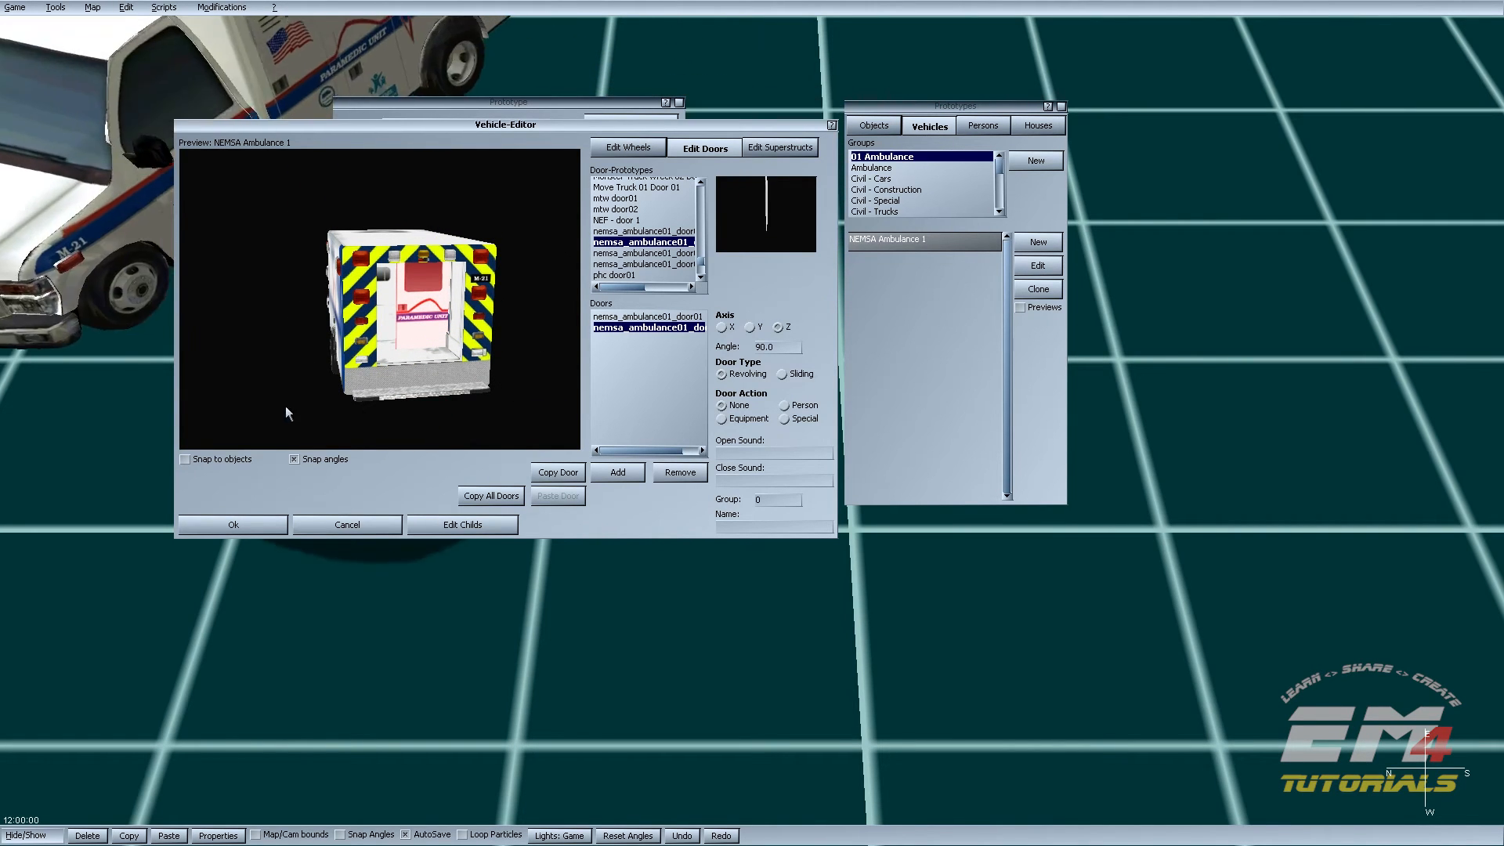
Step: Turn on Snap to objects and fit the Paramedic Unit door into the right half of the rear opening
click(242, 462)
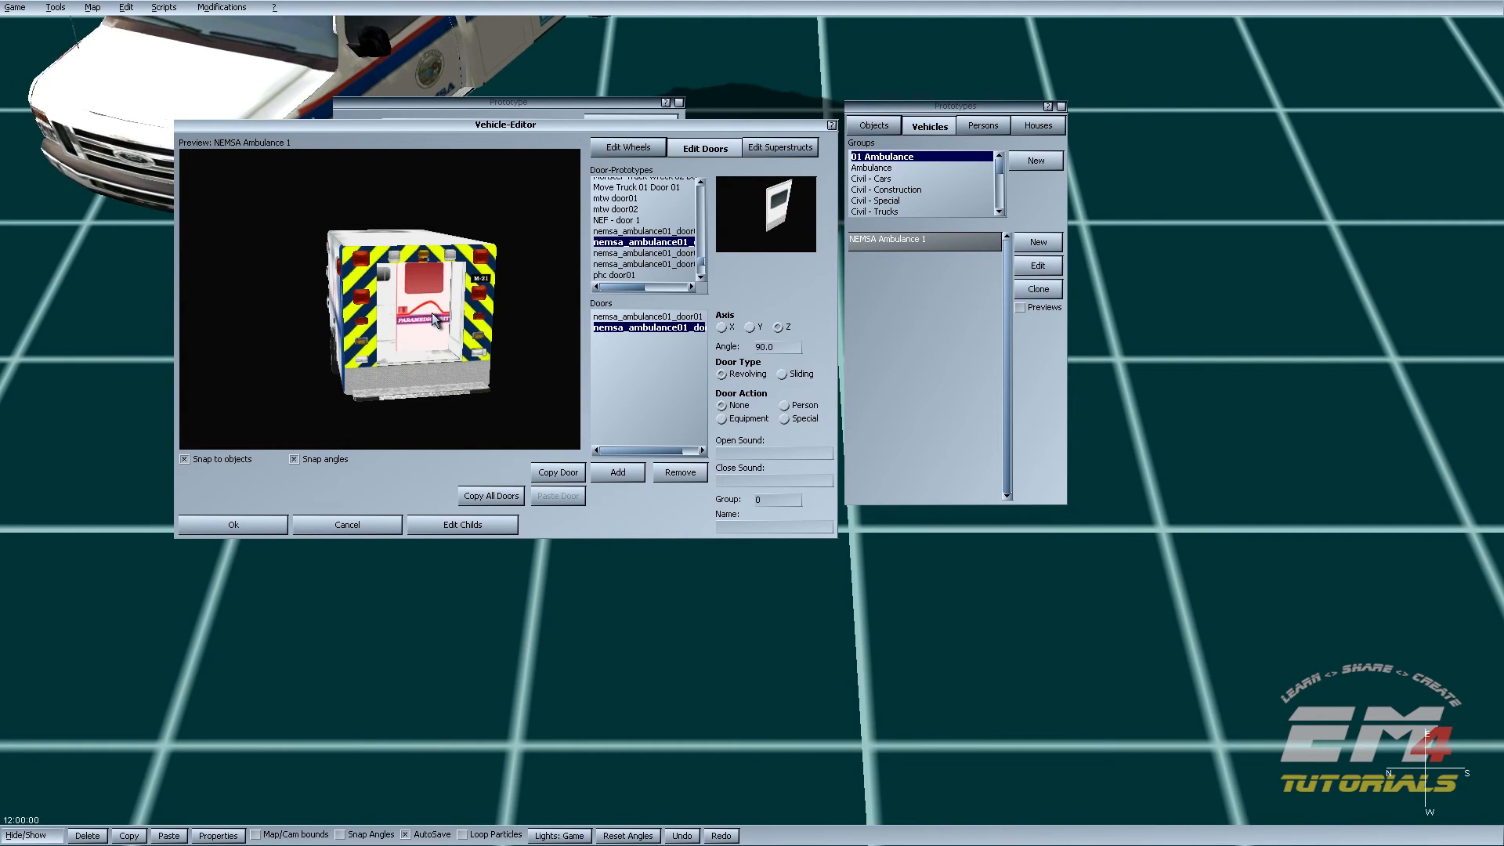
drag(453, 412, 486, 409)
scroll(486, 407, up, 5)
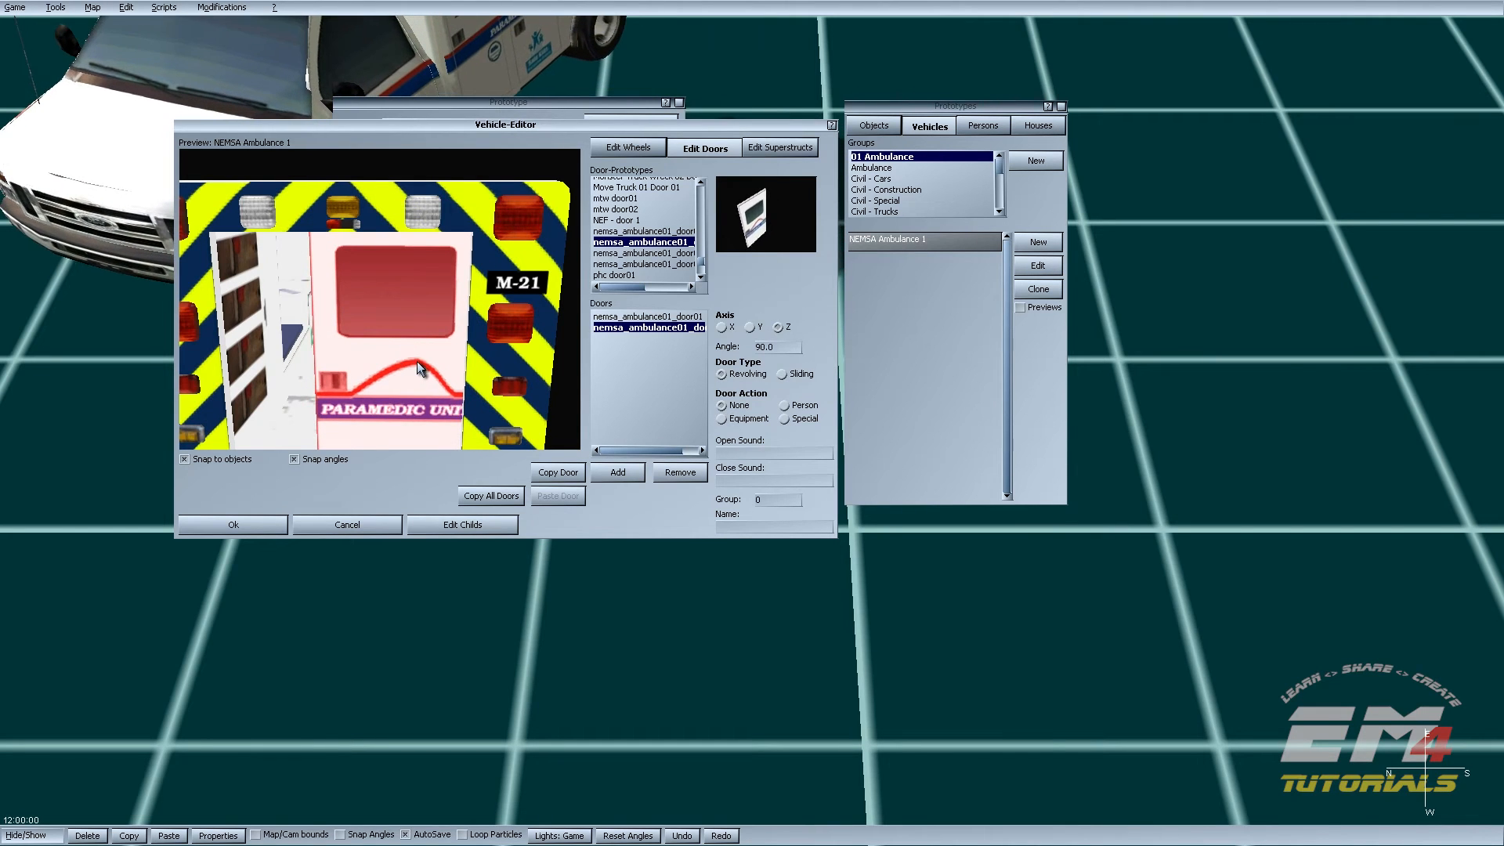
scroll(419, 366, down, 5)
drag(419, 367, 499, 309)
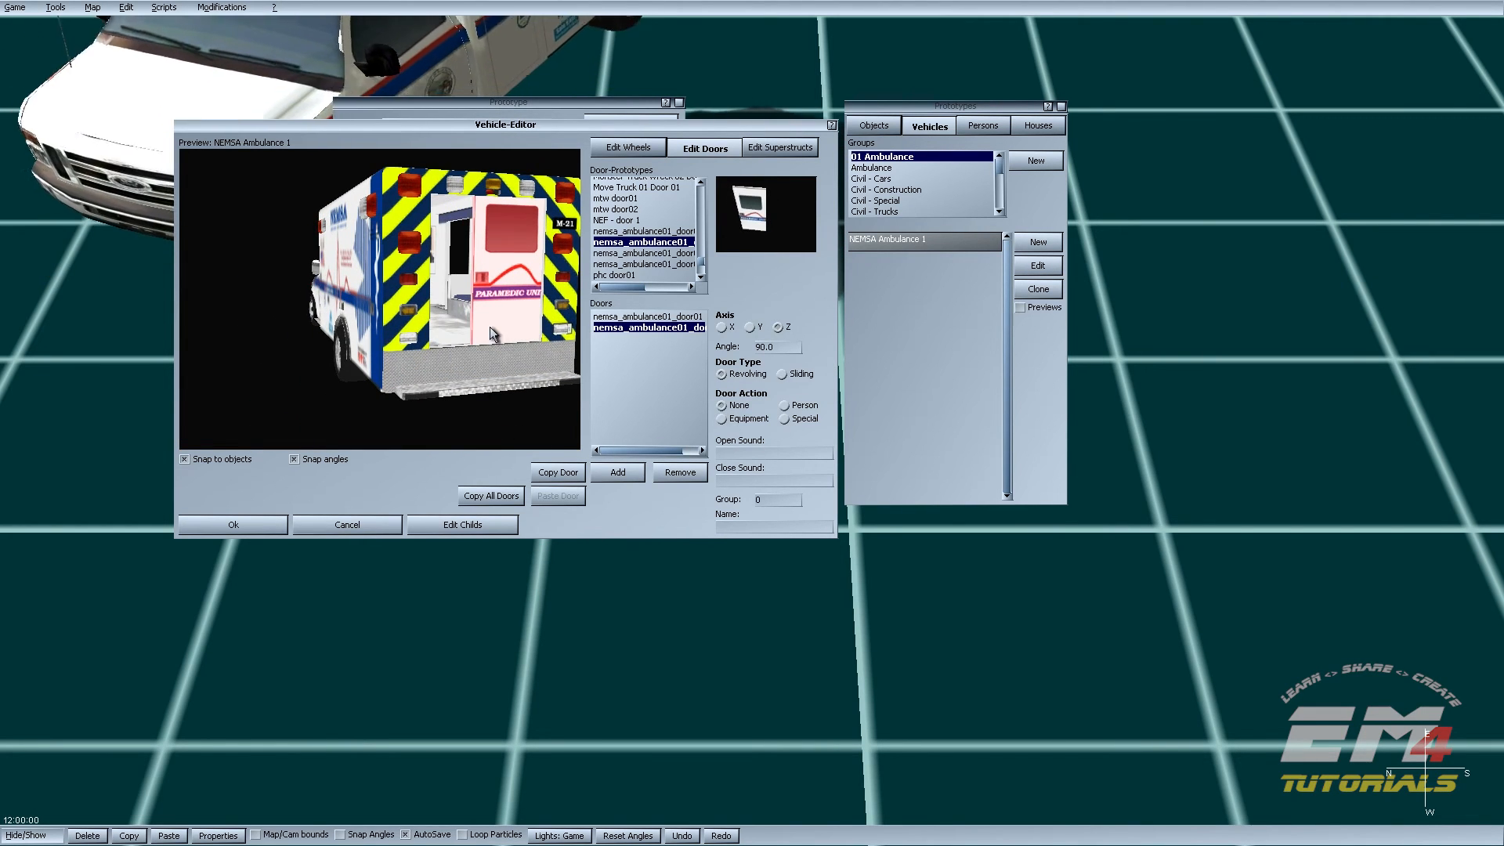
mouse_move(500, 314)
mouse_down()
mouse_move(545, 343)
mouse_move(516, 343)
mouse_move(528, 313)
mouse_up()
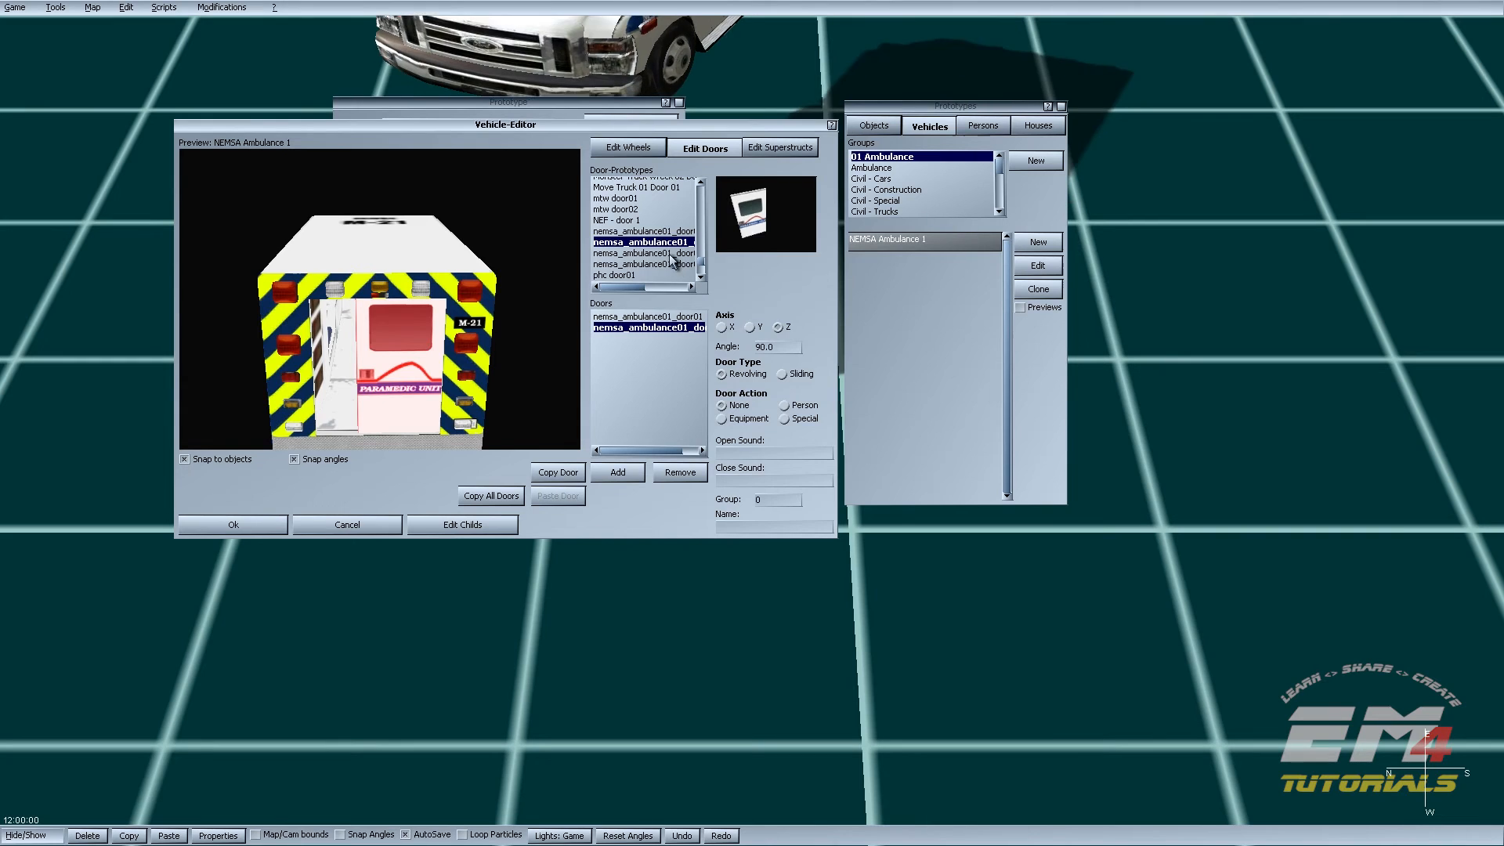
Step: Add the nemsa_ambulance01_door03 door and fit it into the rear opening beside the Paramedic Unit door
click(618, 472)
drag(491, 416, 400, 375)
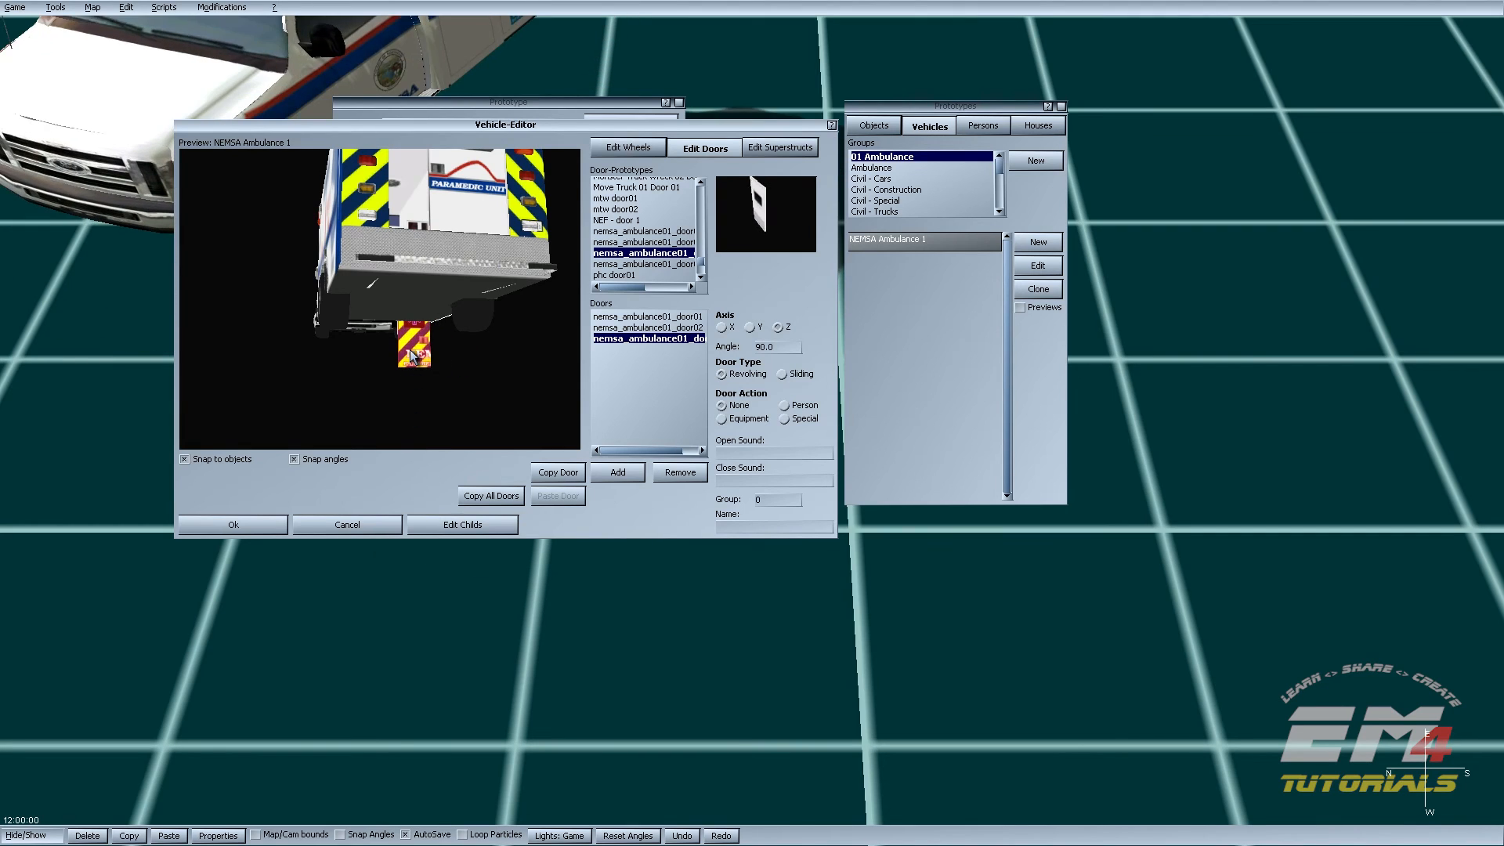
mouse_move(401, 251)
mouse_down()
mouse_move(397, 223)
mouse_move(393, 237)
mouse_up()
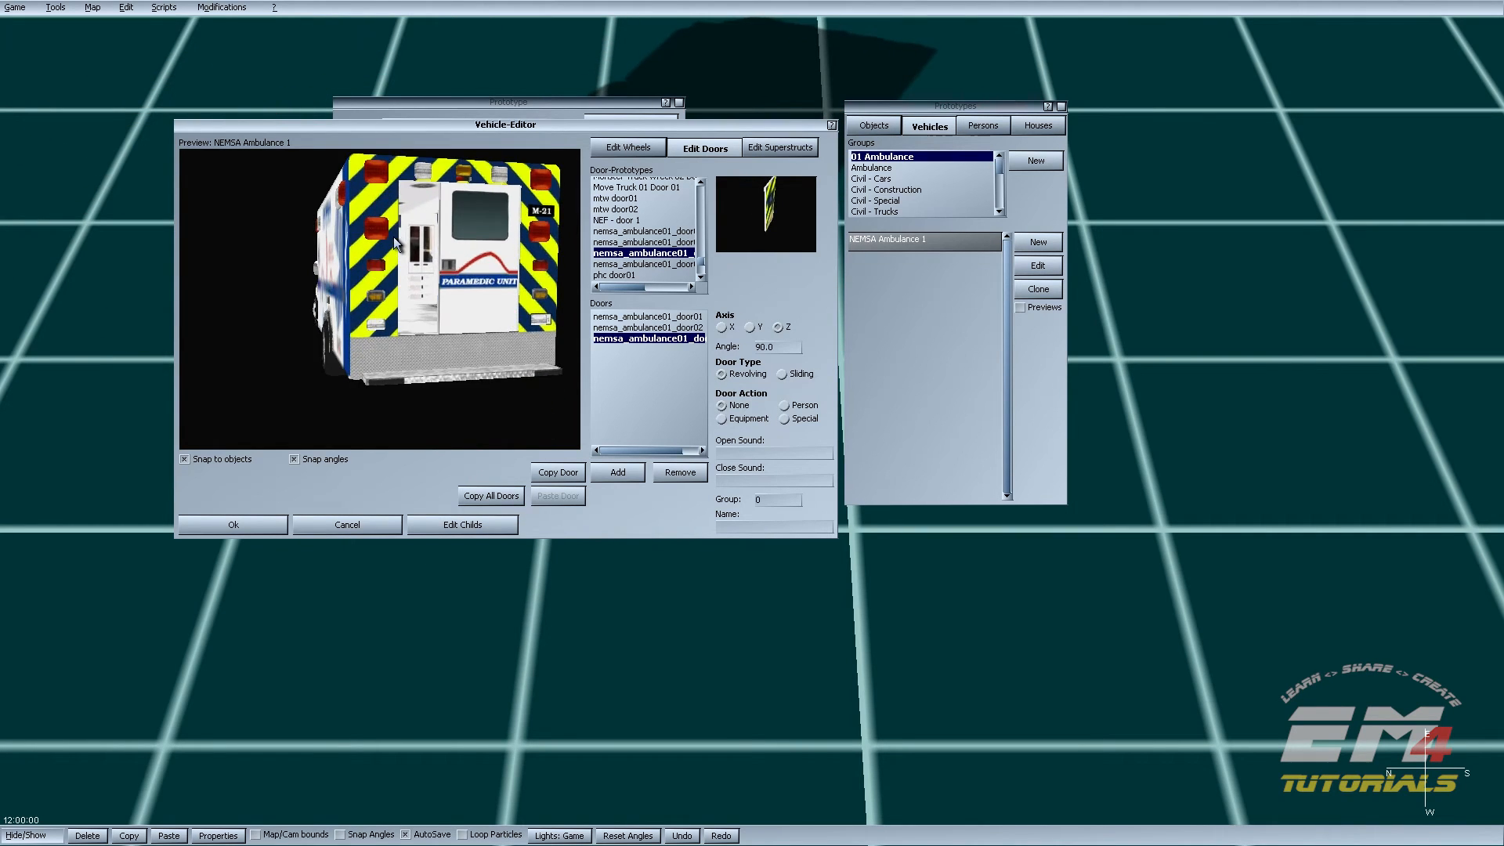
right_drag(393, 237, 408, 287)
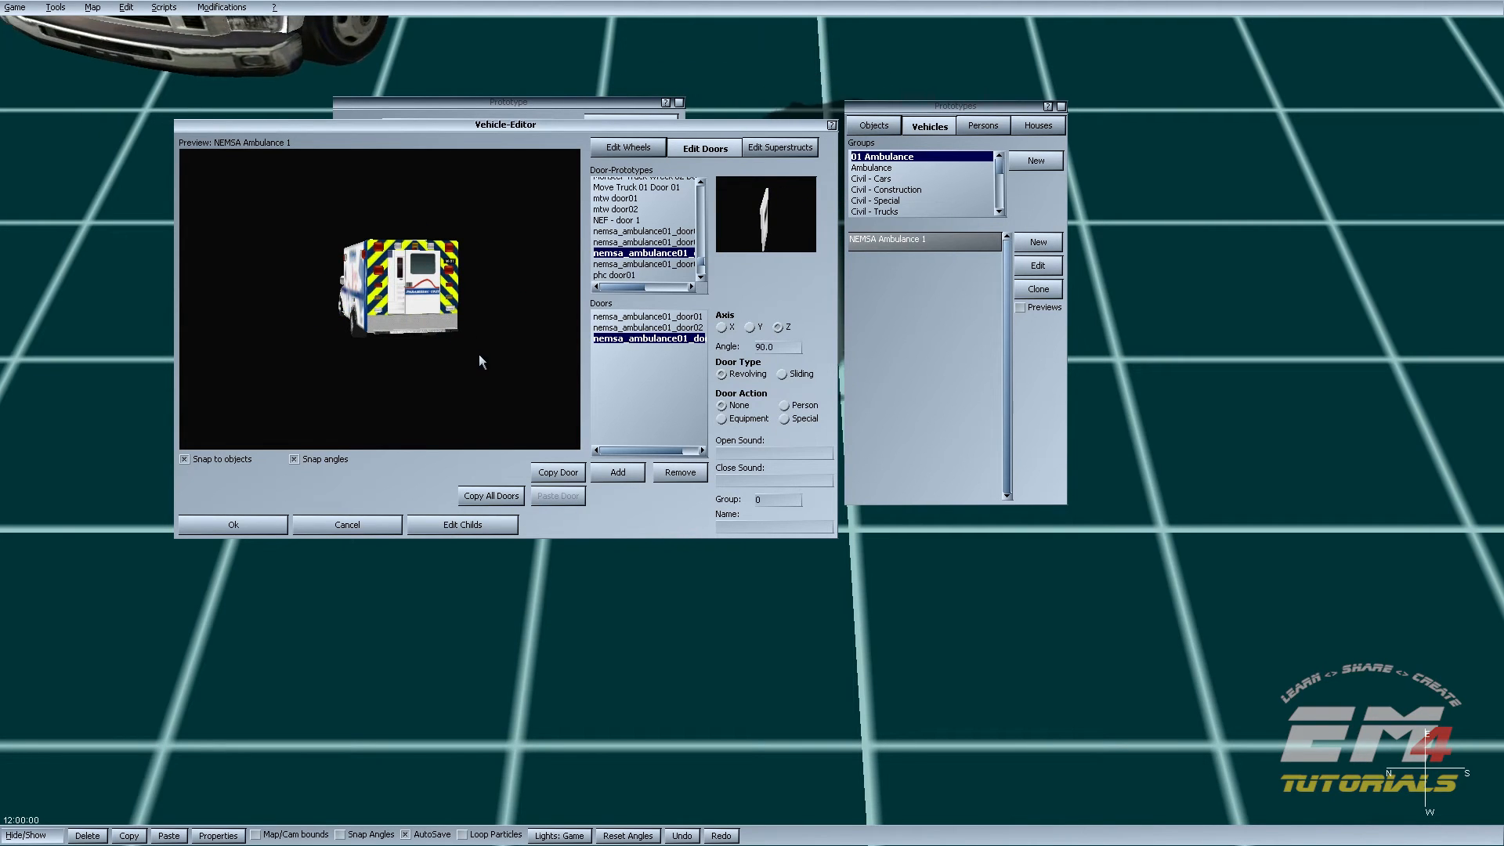
drag(397, 394, 387, 529)
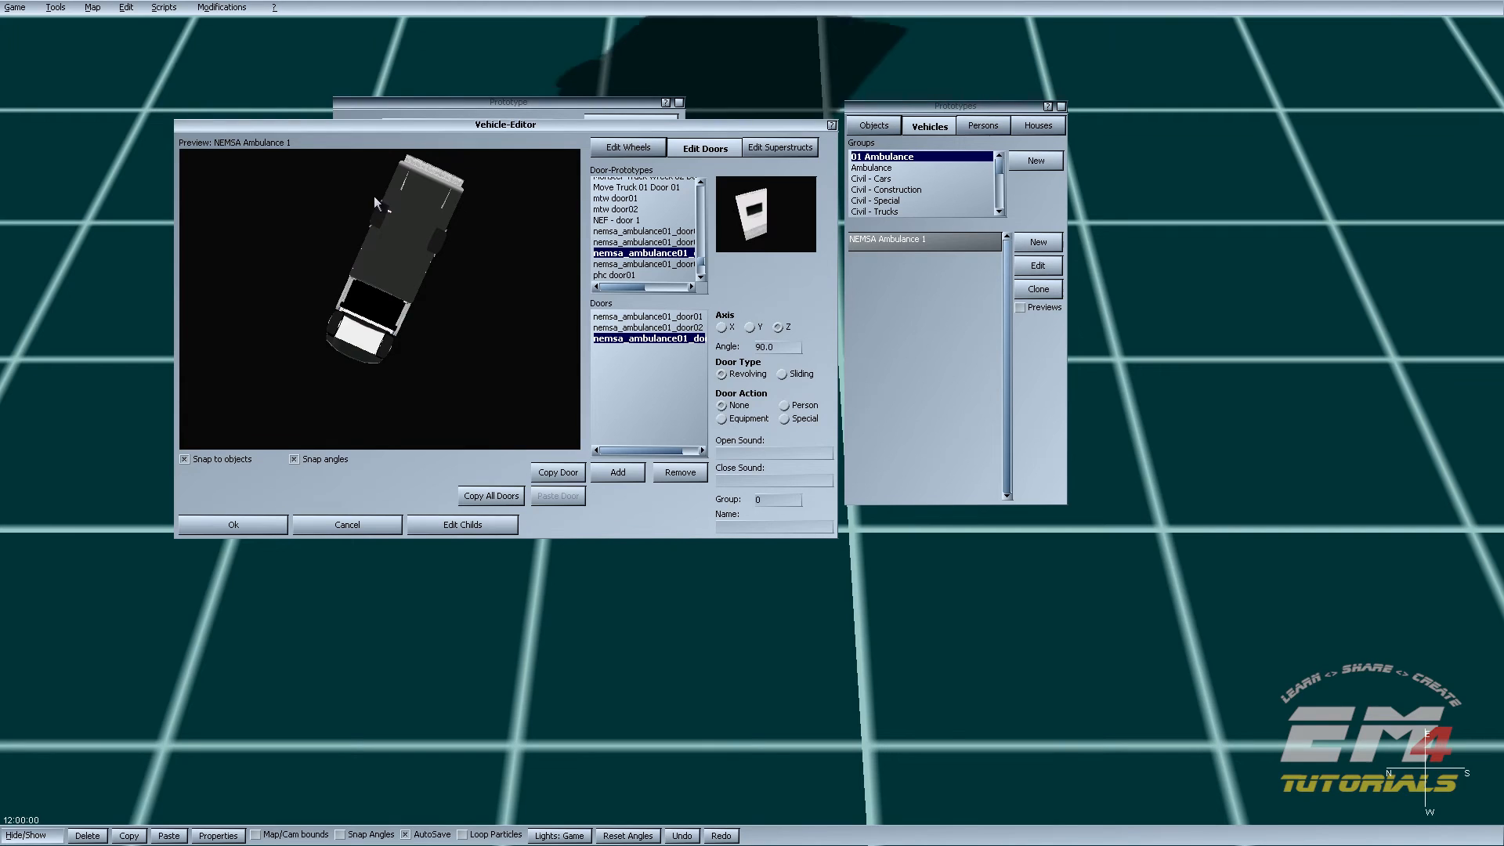
drag(427, 160, 440, 351)
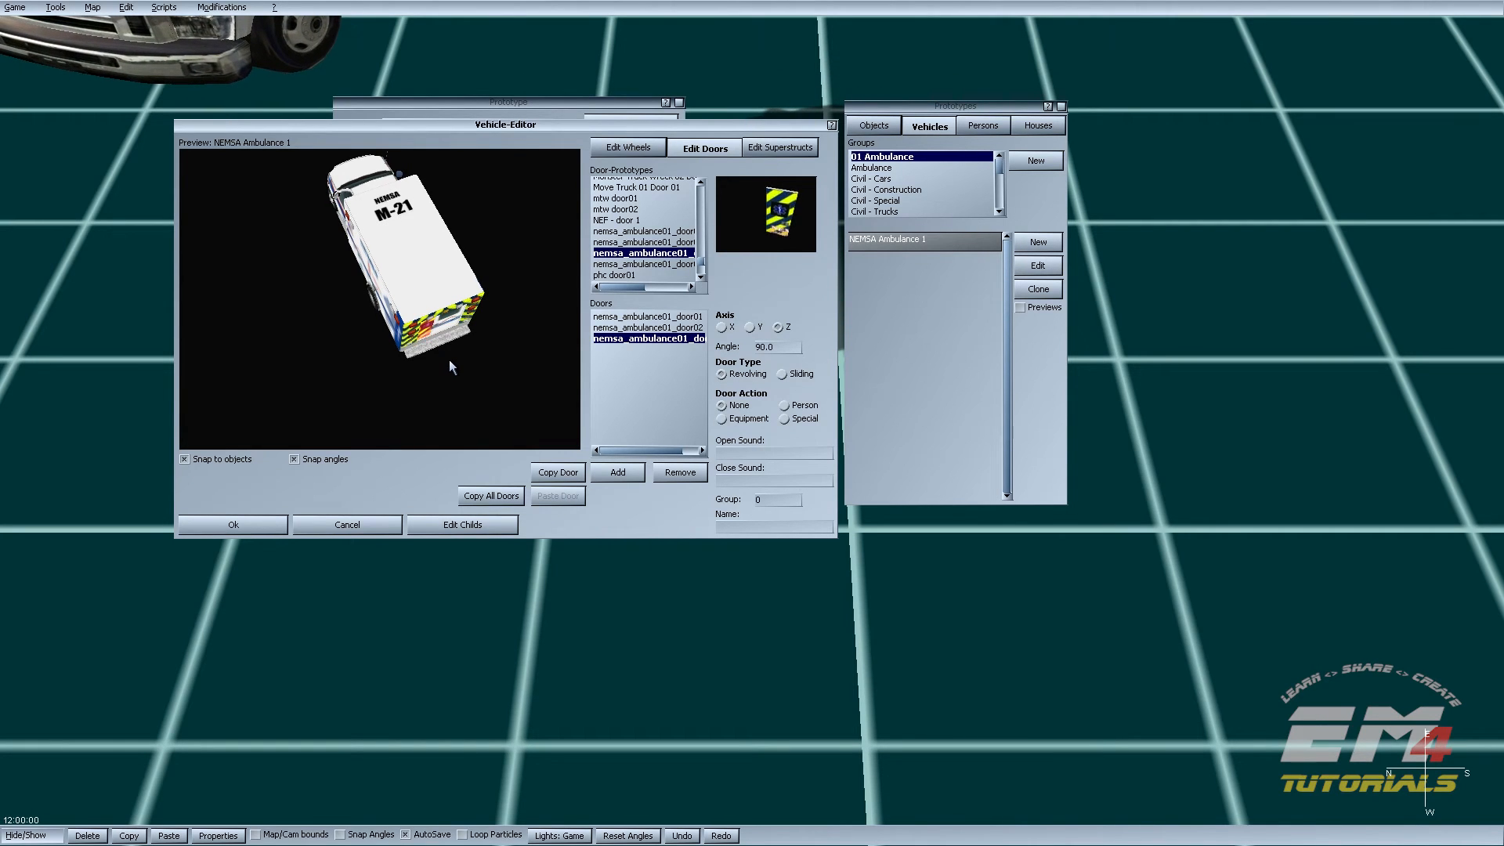
drag(450, 359, 486, 390)
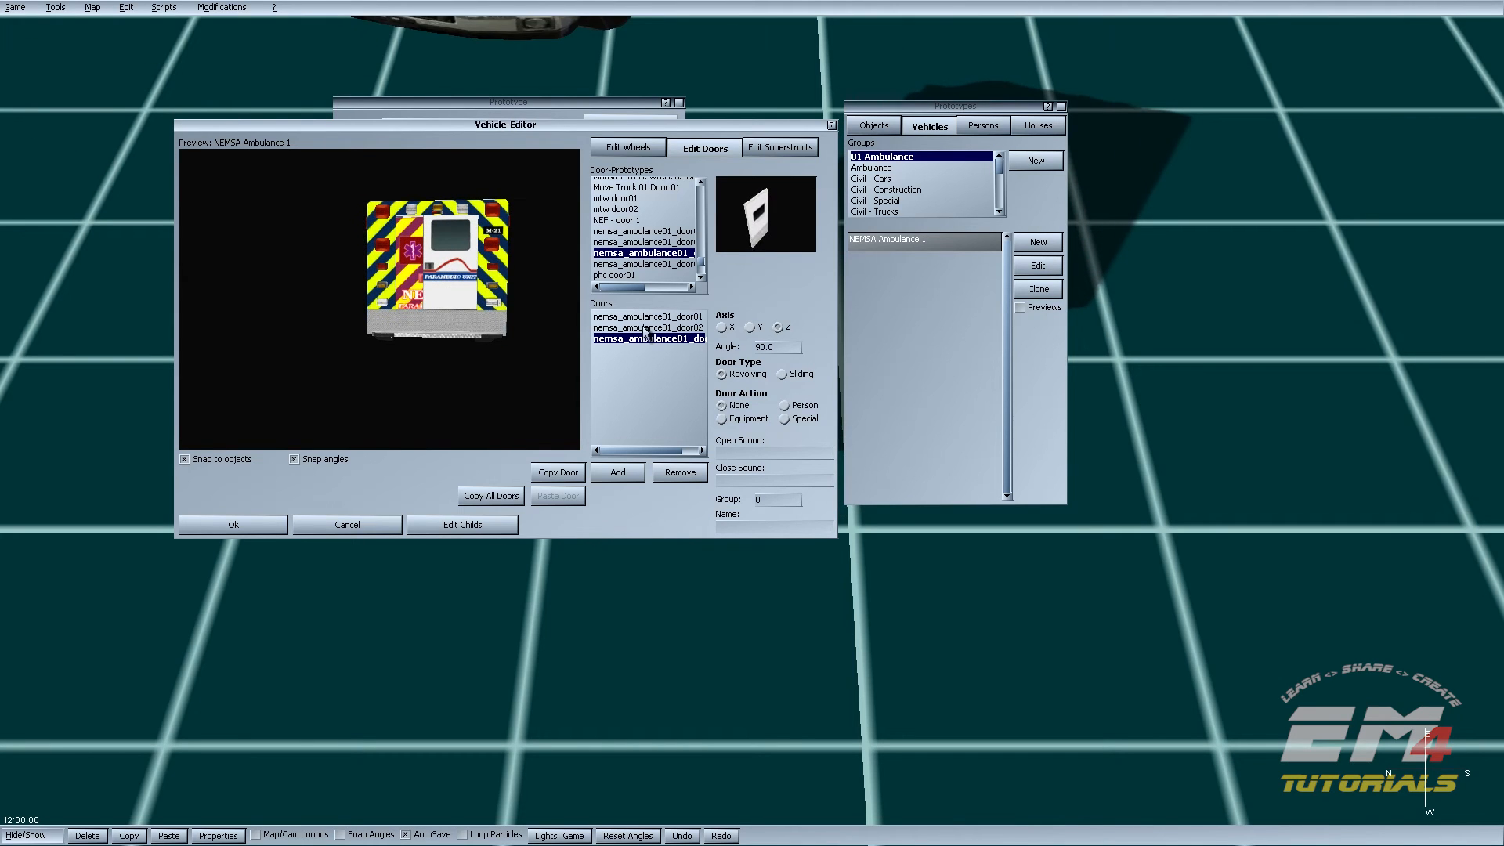
Step: Remove the nemsa_ambulance01_door03 and nemsa_ambulance01_door02 doors from the ambulance
click(680, 472)
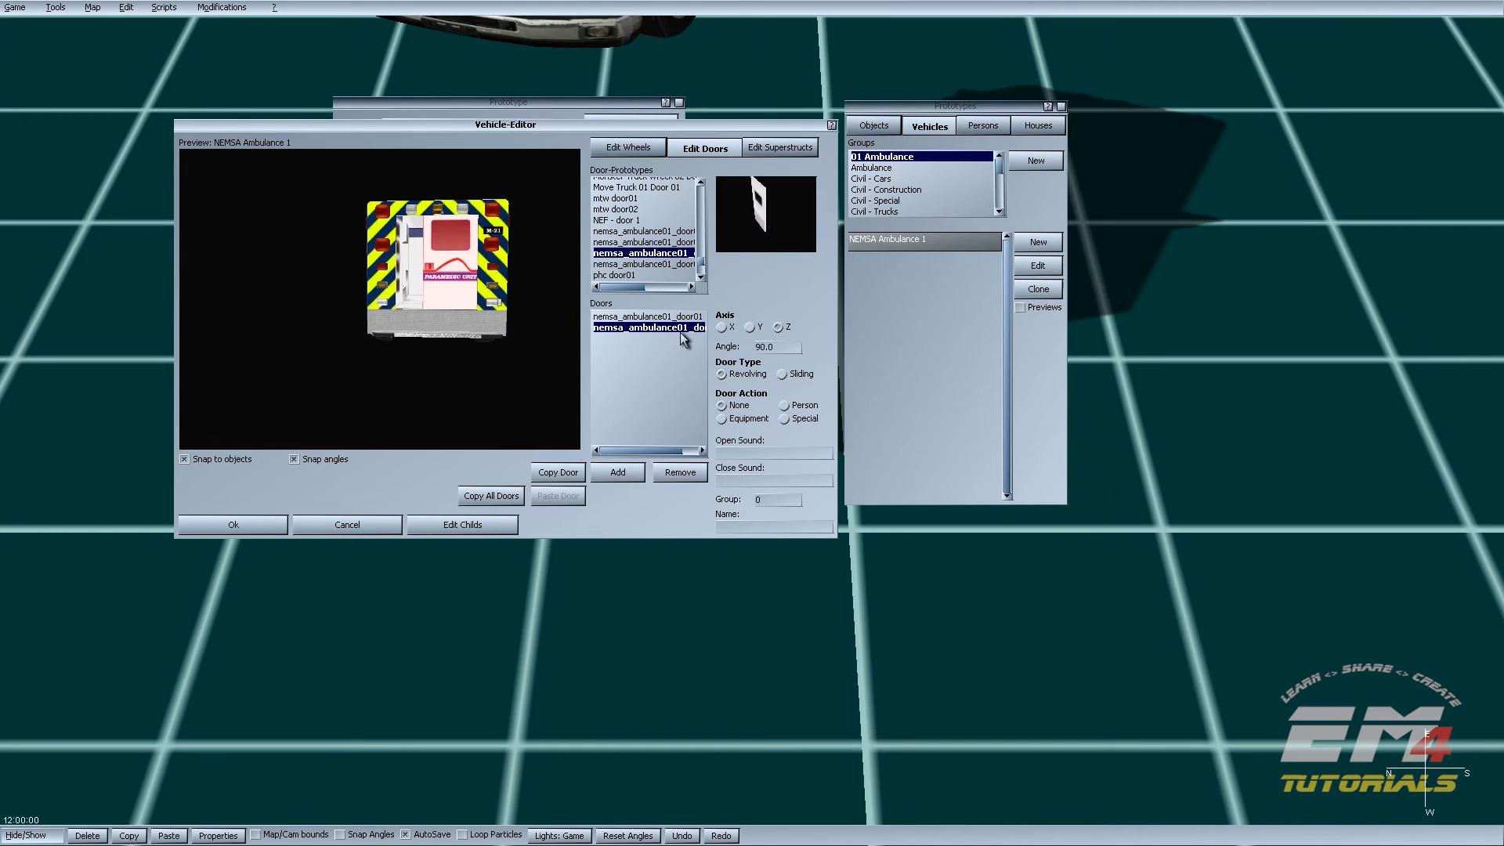
drag(455, 243, 473, 269)
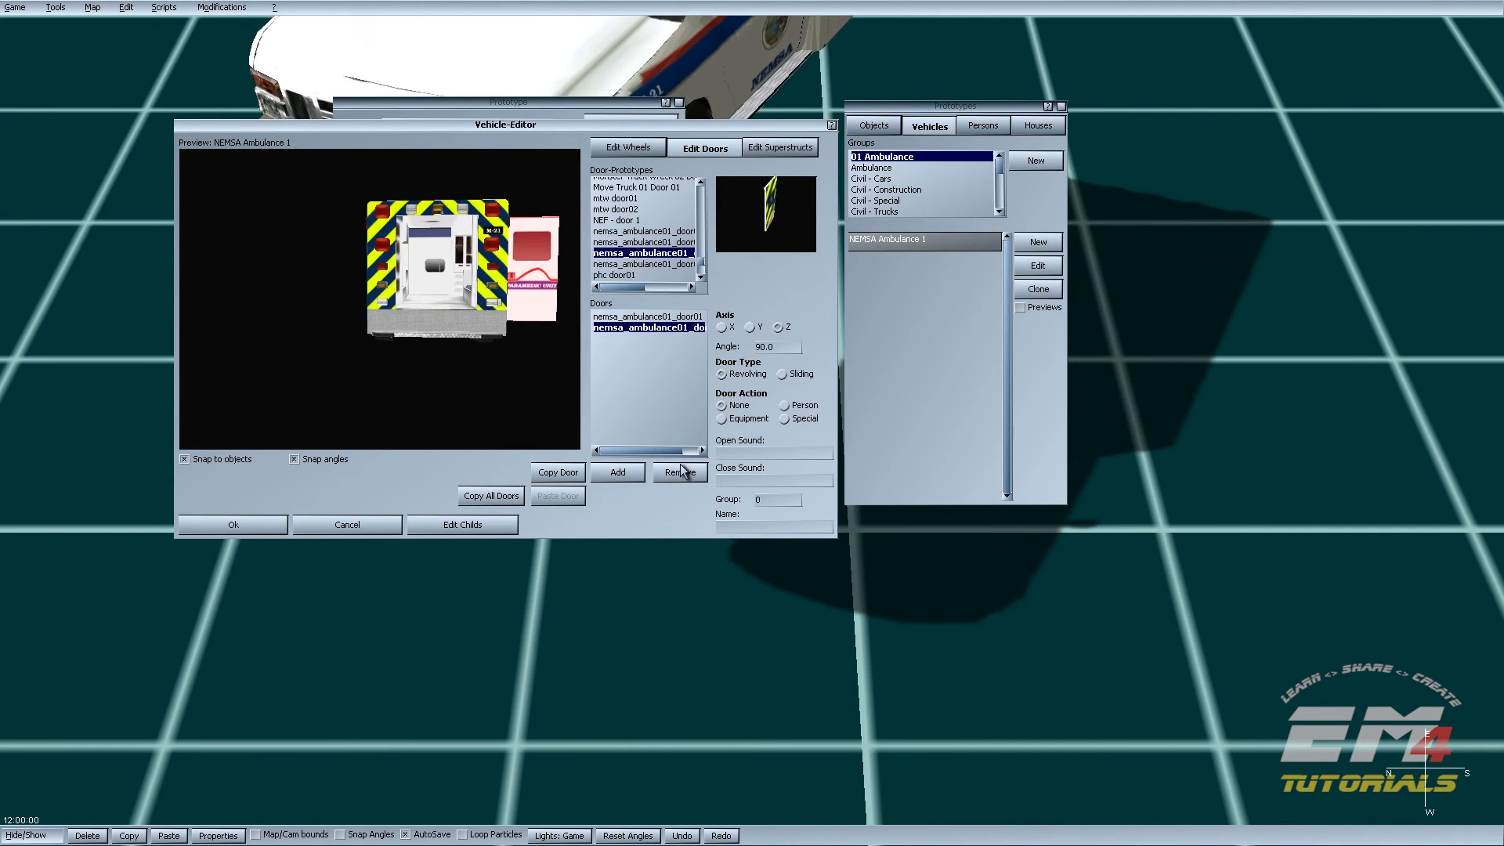
click(684, 471)
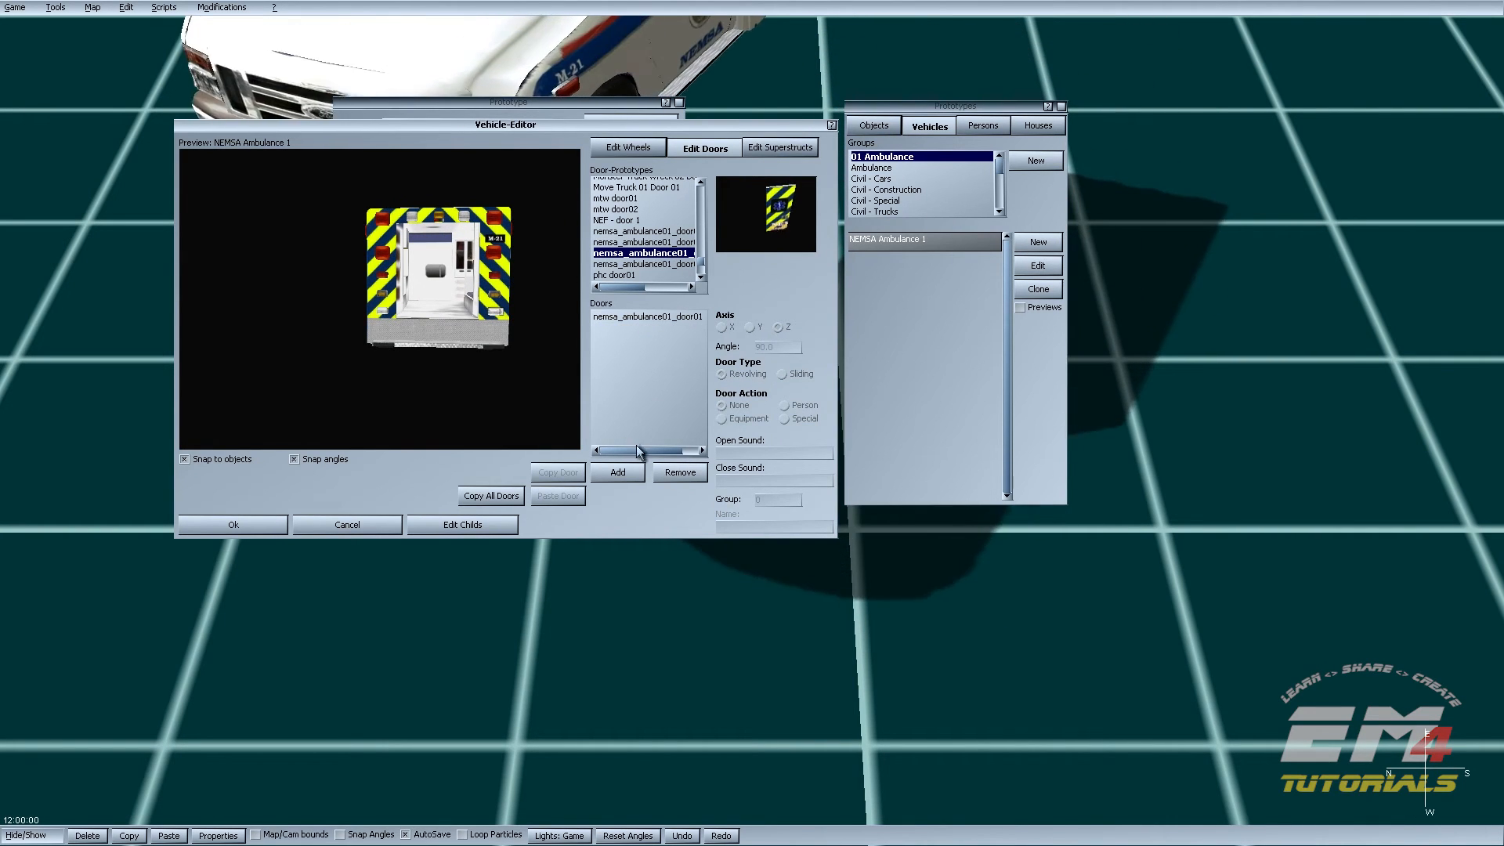
Step: Add nemsa_ambulance01_door03 to the ambulance again and fit it into the left half of the rear opening
click(618, 471)
drag(423, 355, 444, 404)
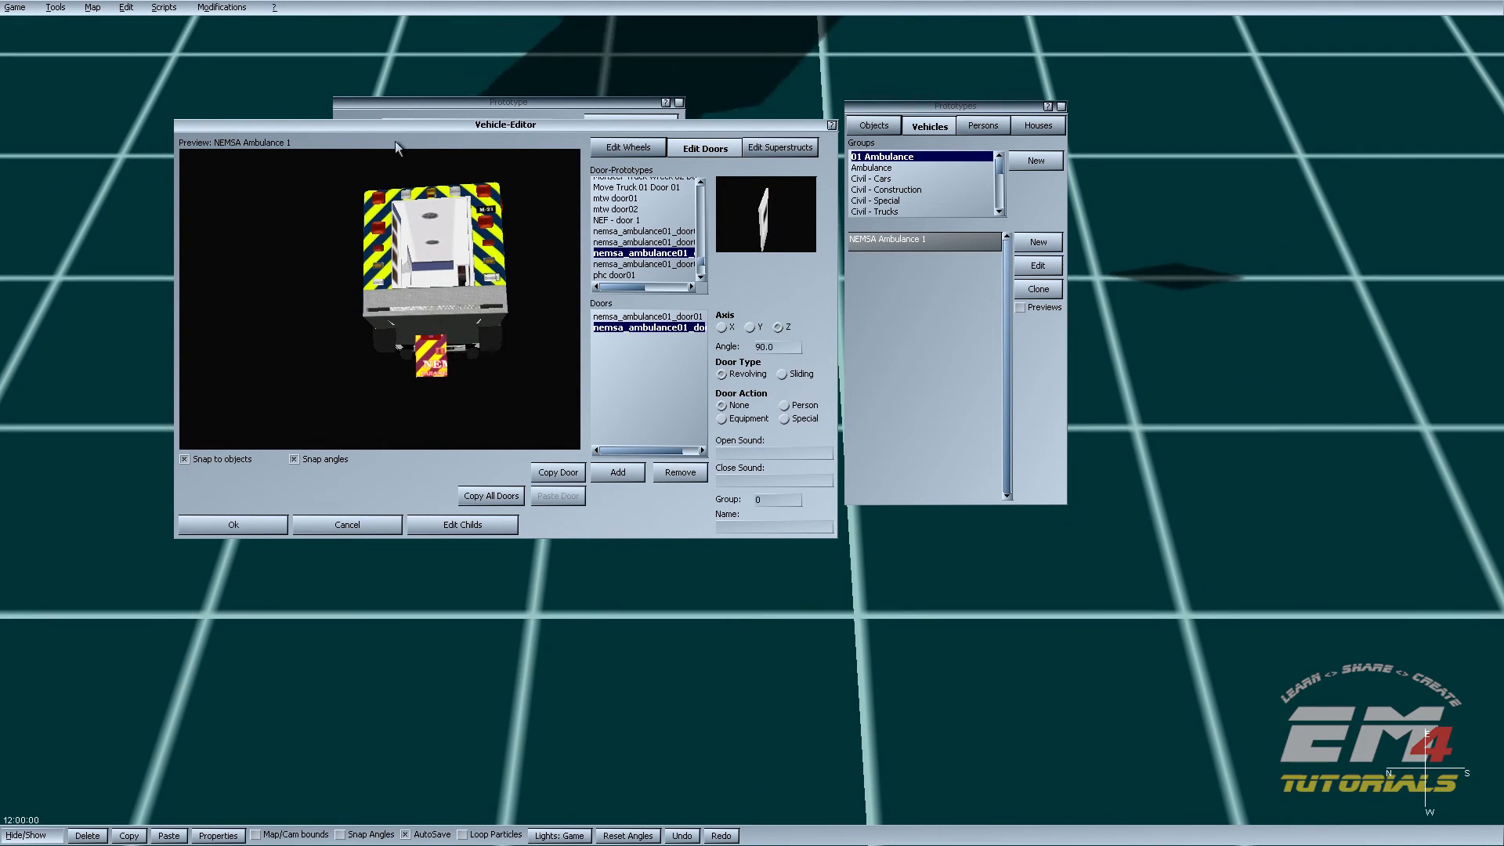
drag(430, 368, 422, 343)
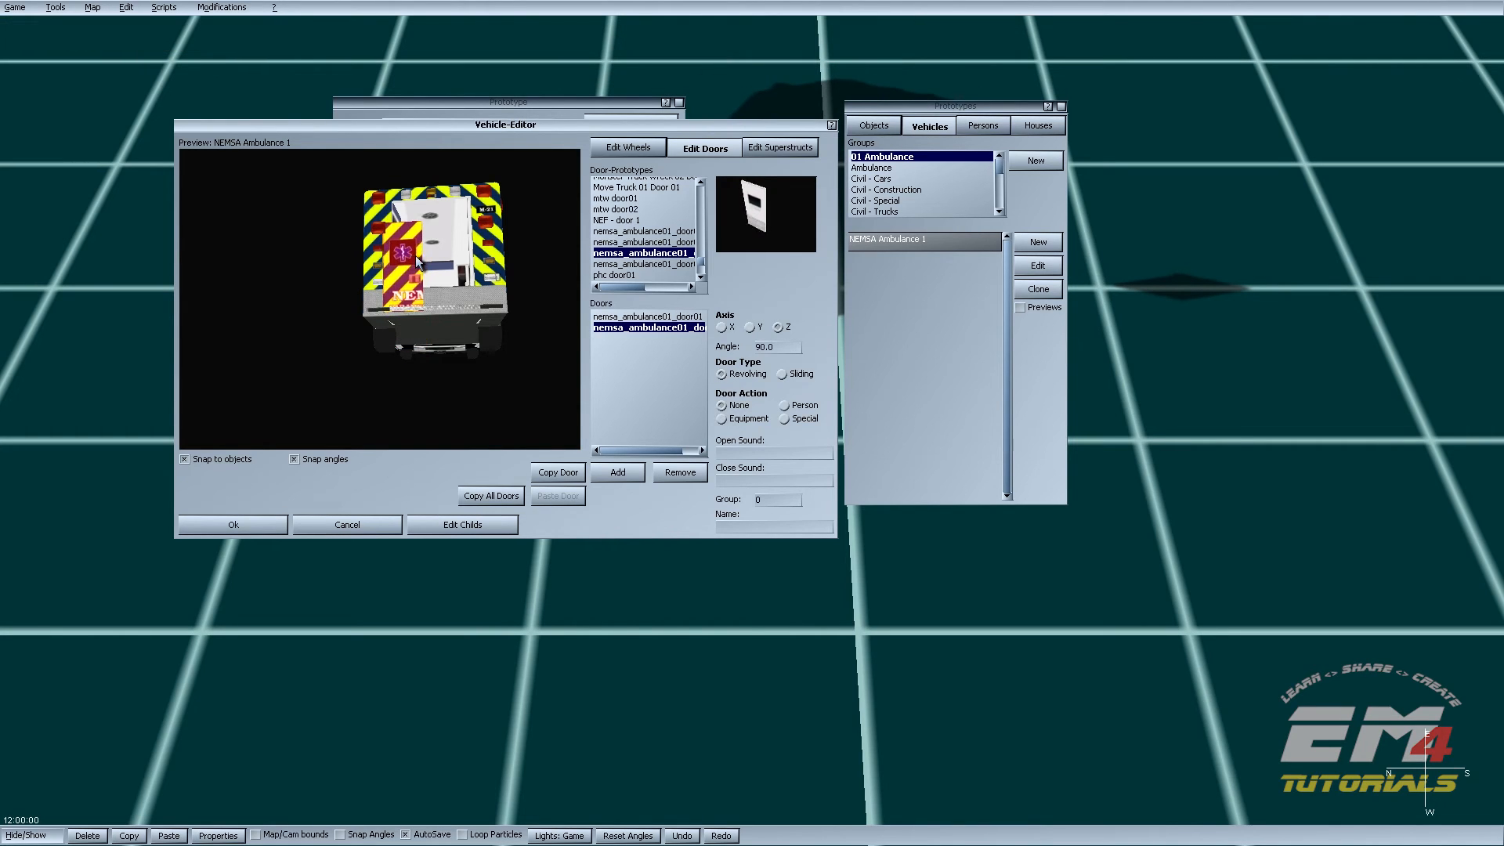
drag(424, 219, 430, 322)
scroll(428, 317, up, 3)
middle_drag(428, 316, 405, 288)
drag(406, 288, 436, 294)
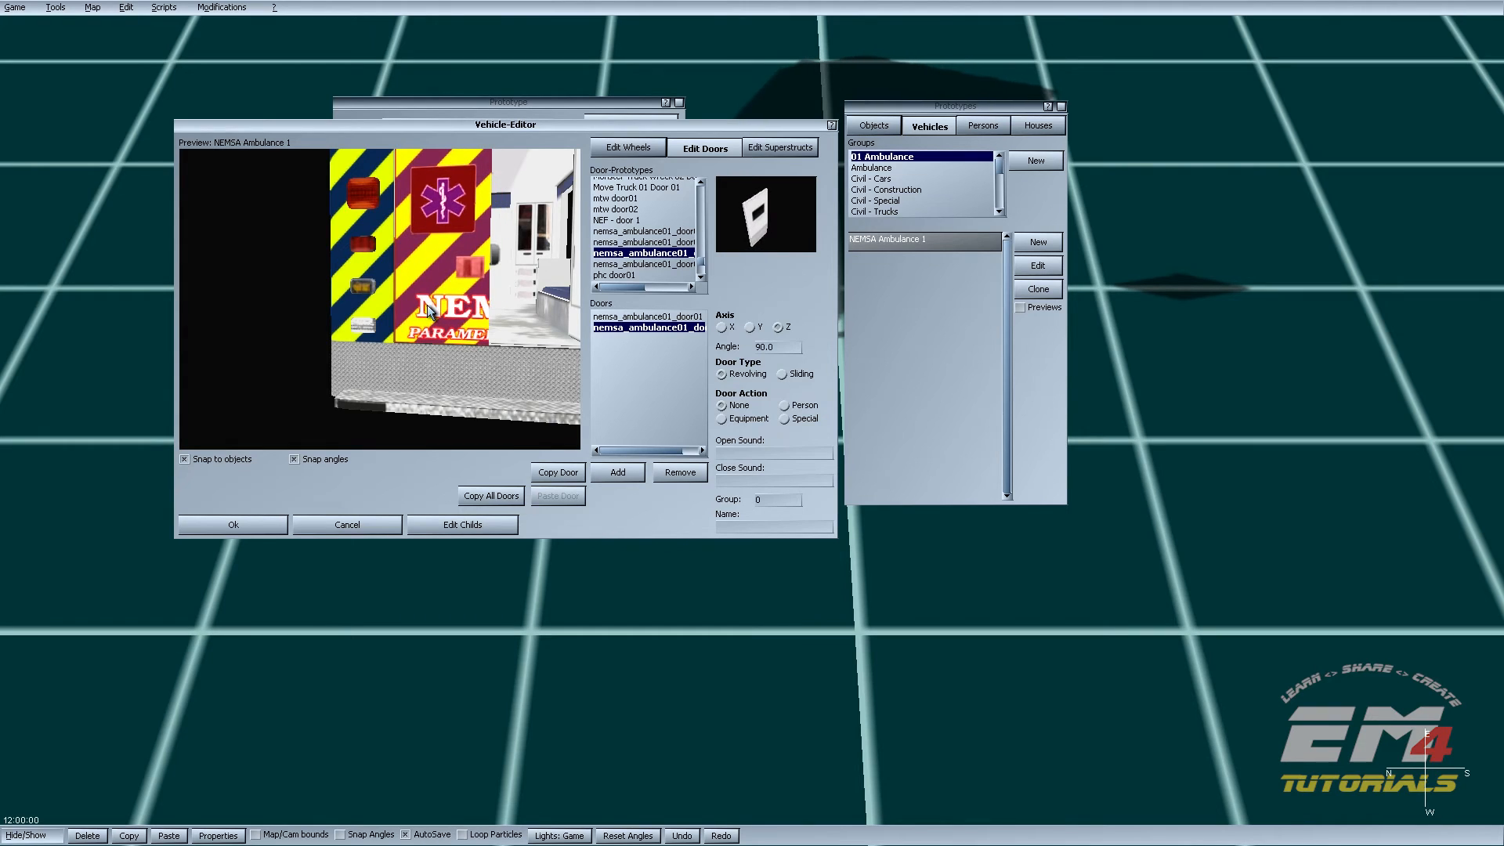
middle_drag(433, 299, 431, 271)
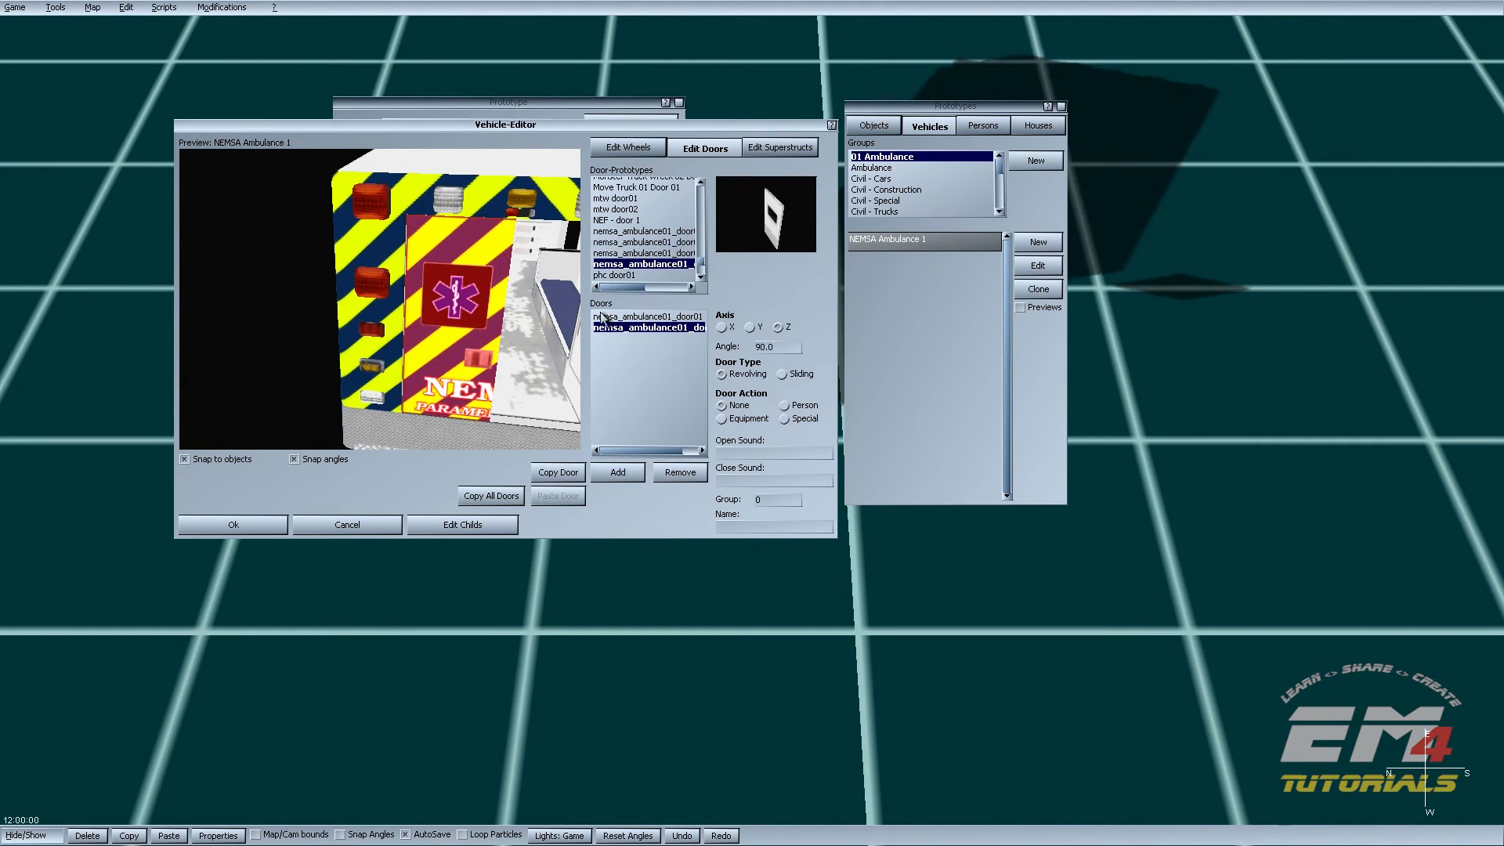
Step: Add the nemsa_ambulance01_door04 door and move it into the right half of the rear opening
click(618, 472)
middle_drag(494, 292, 516, 378)
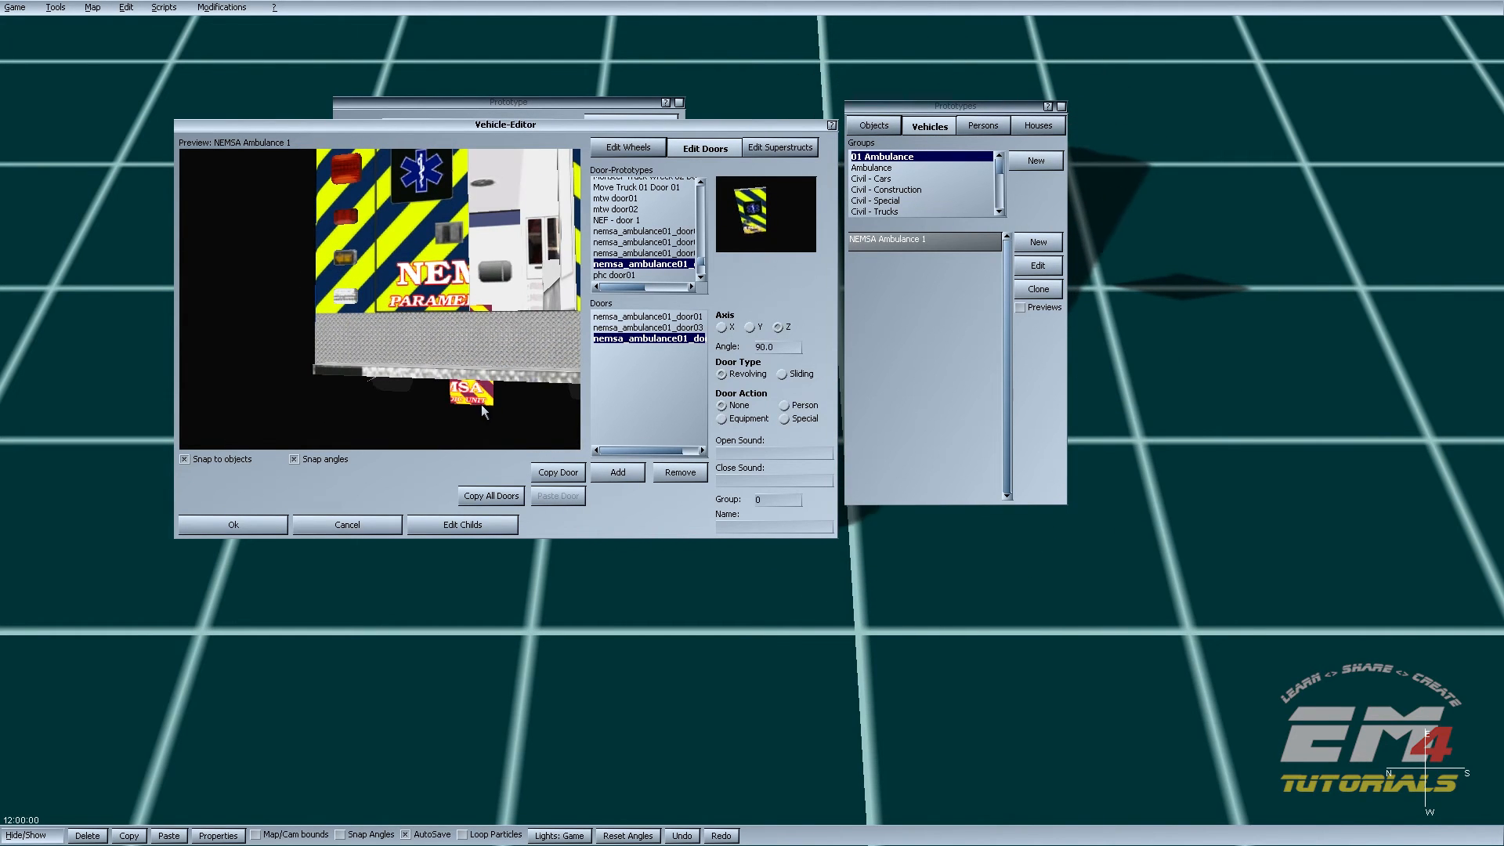
middle_drag(501, 296, 498, 294)
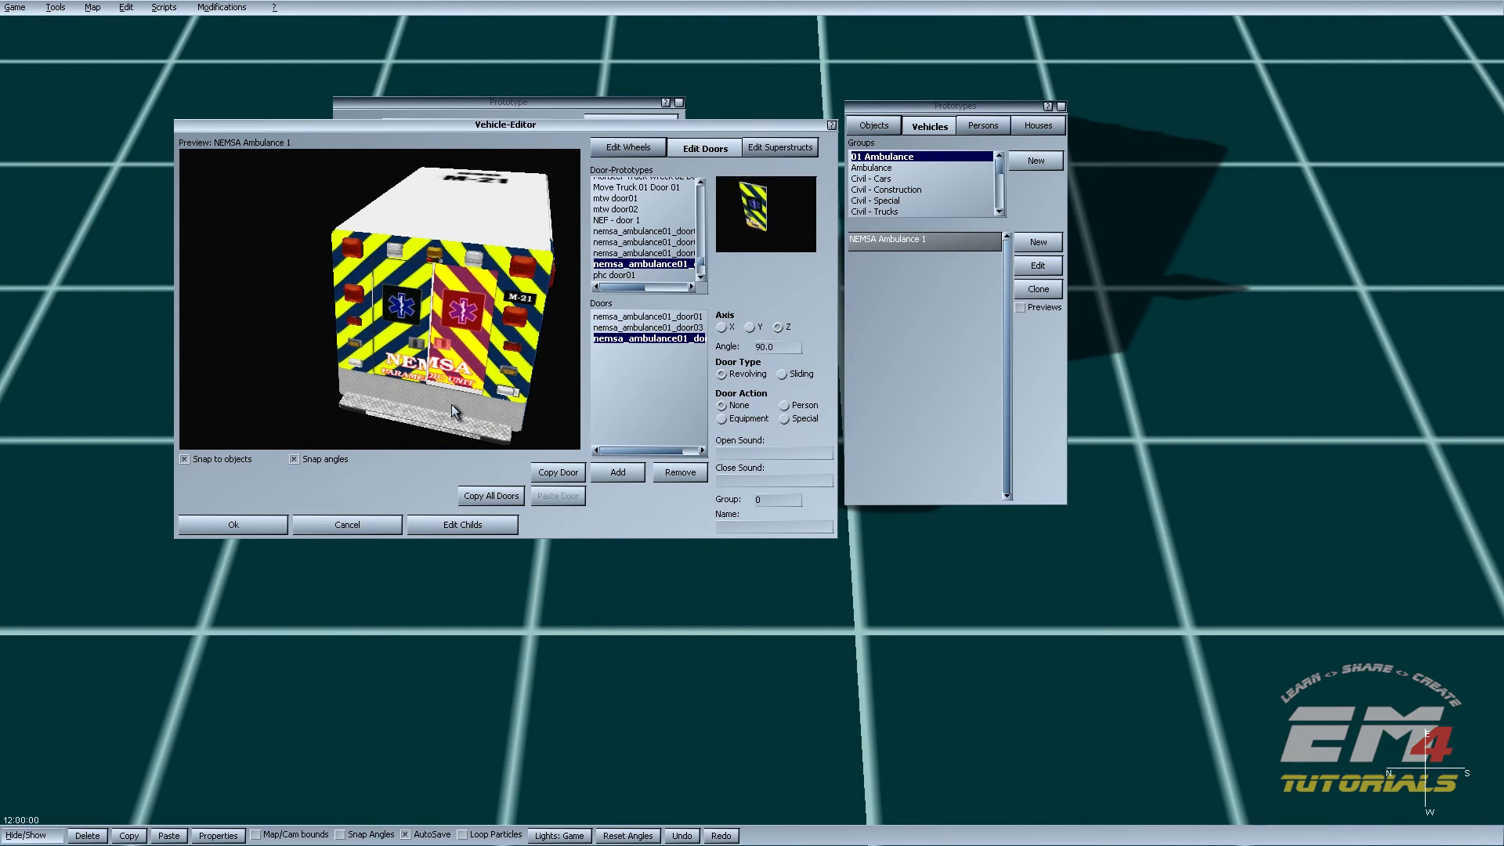
middle_drag(474, 370, 487, 403)
Step: Turn off Snap to objects and nudge the right rear door toward the left one until their edges meet
click(197, 459)
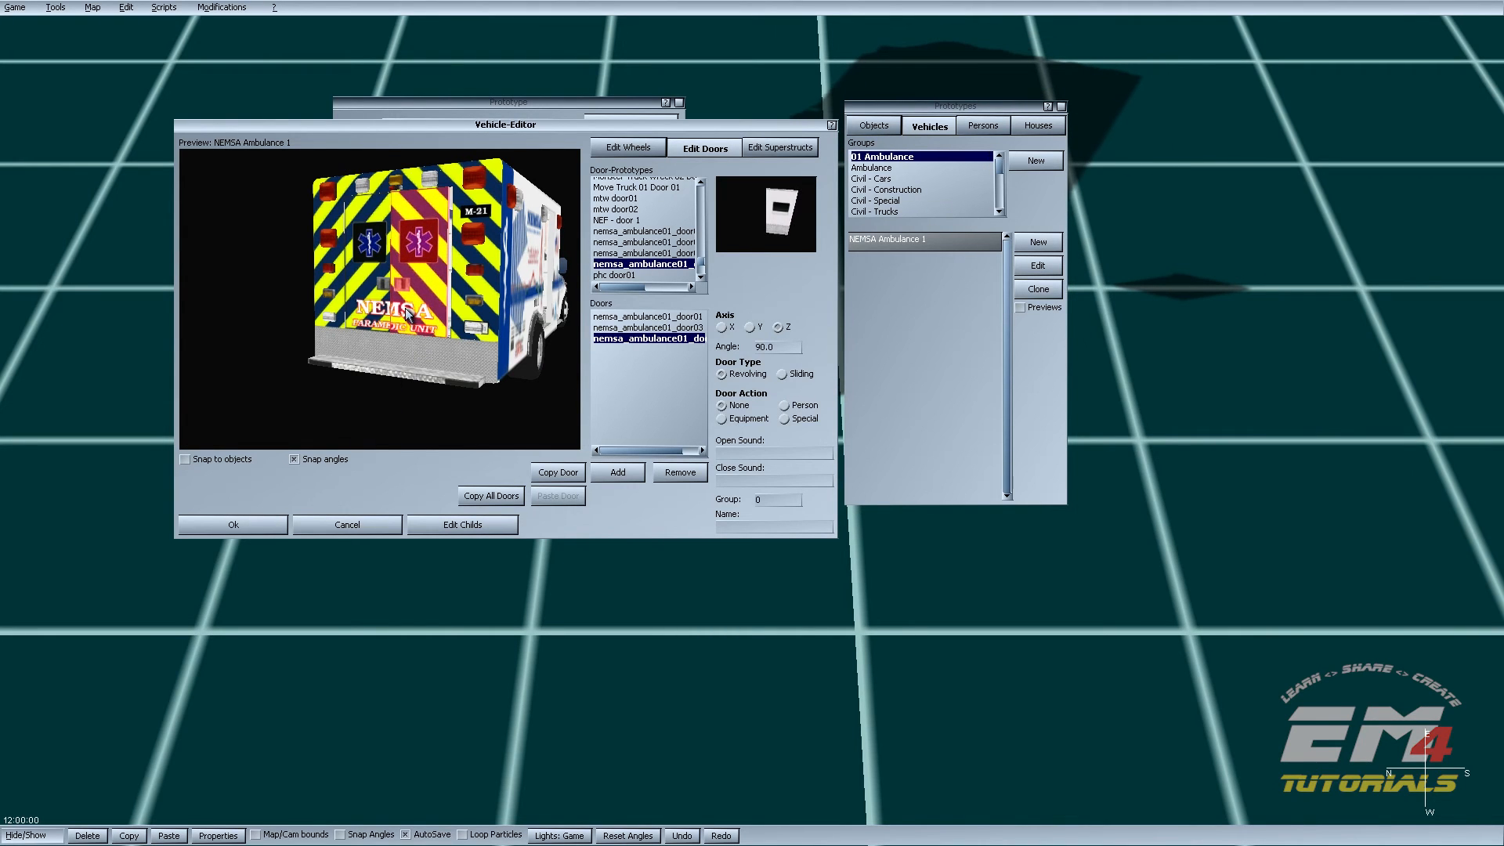
middle_drag(404, 368, 413, 398)
scroll(423, 400, up, 3)
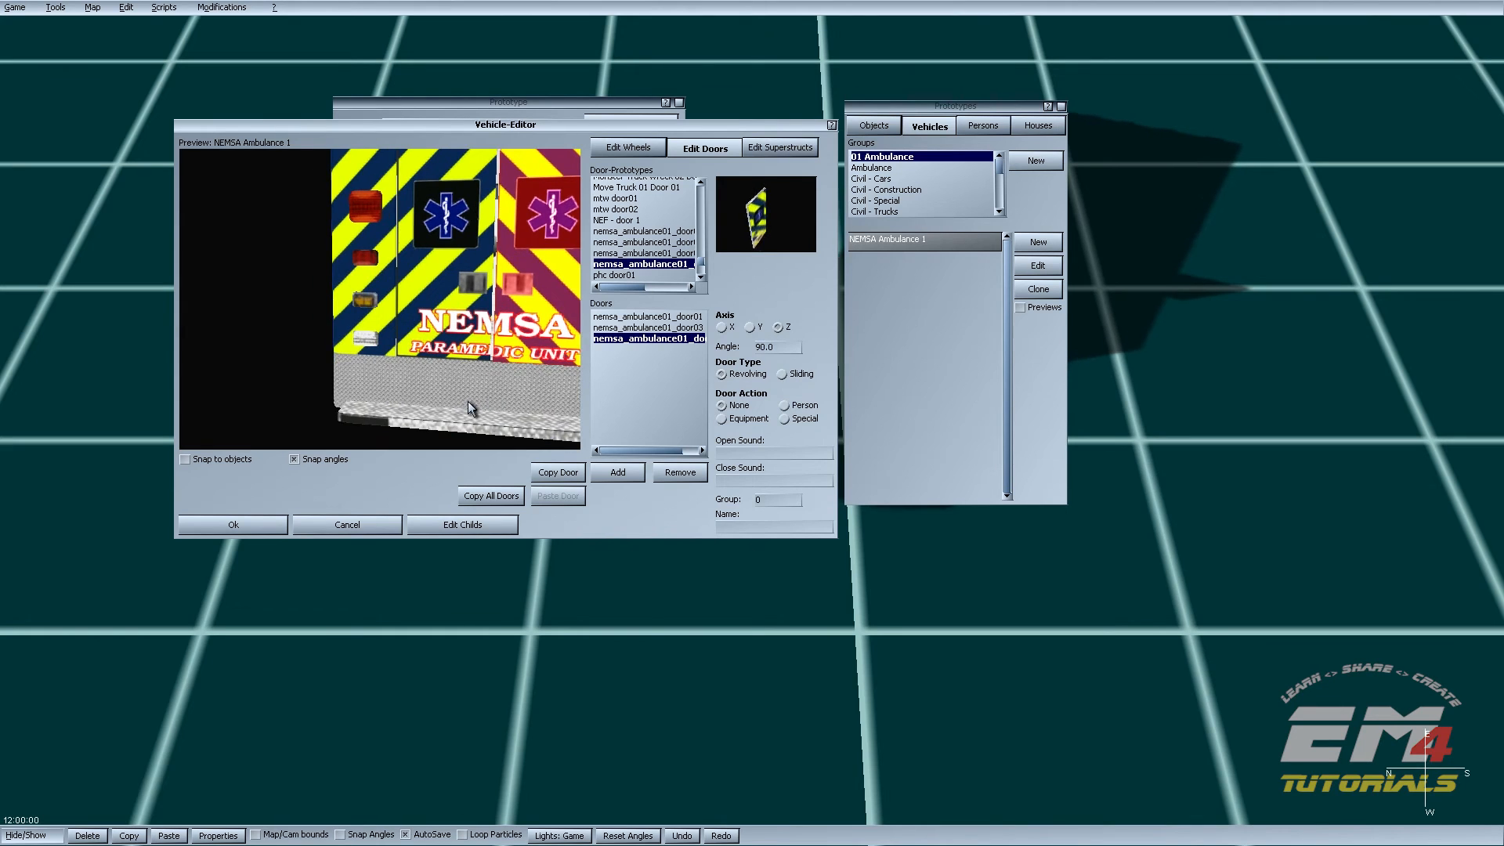
key(Right)
scroll(455, 398, up, 2)
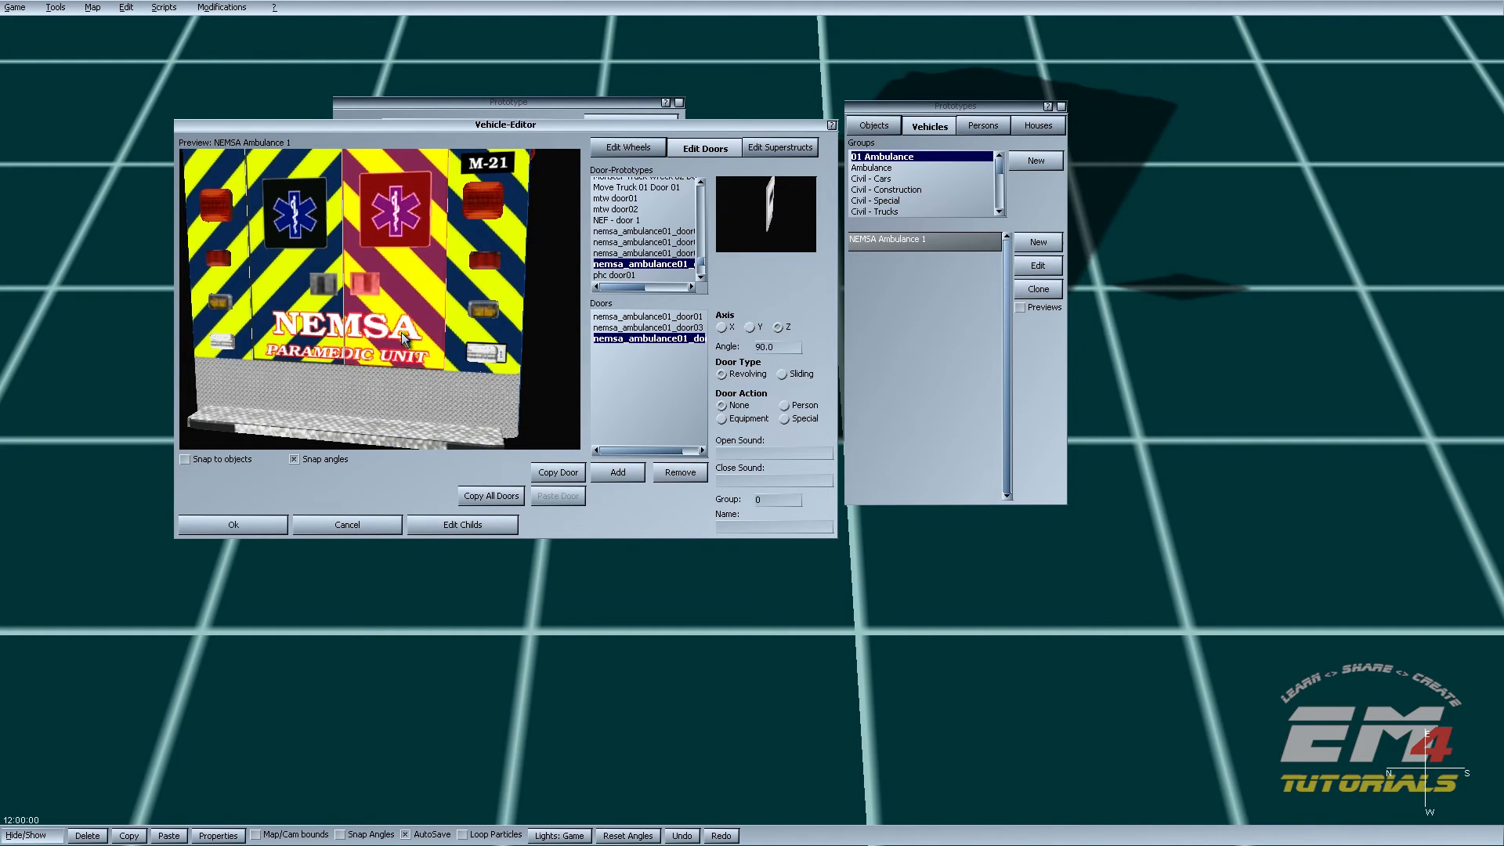
middle_drag(430, 437, 337, 385)
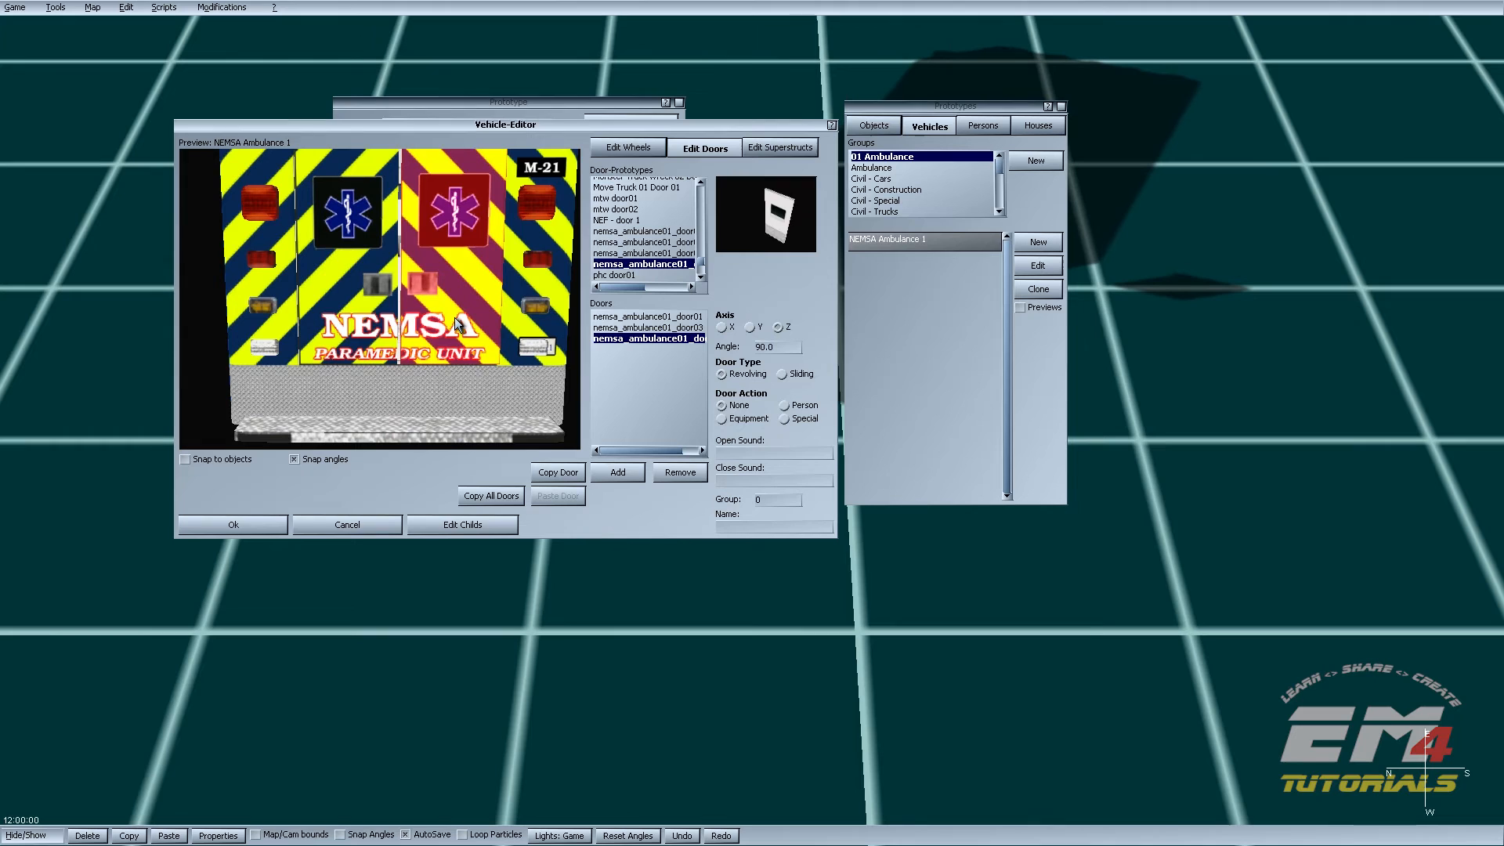
drag(455, 319, 450, 319)
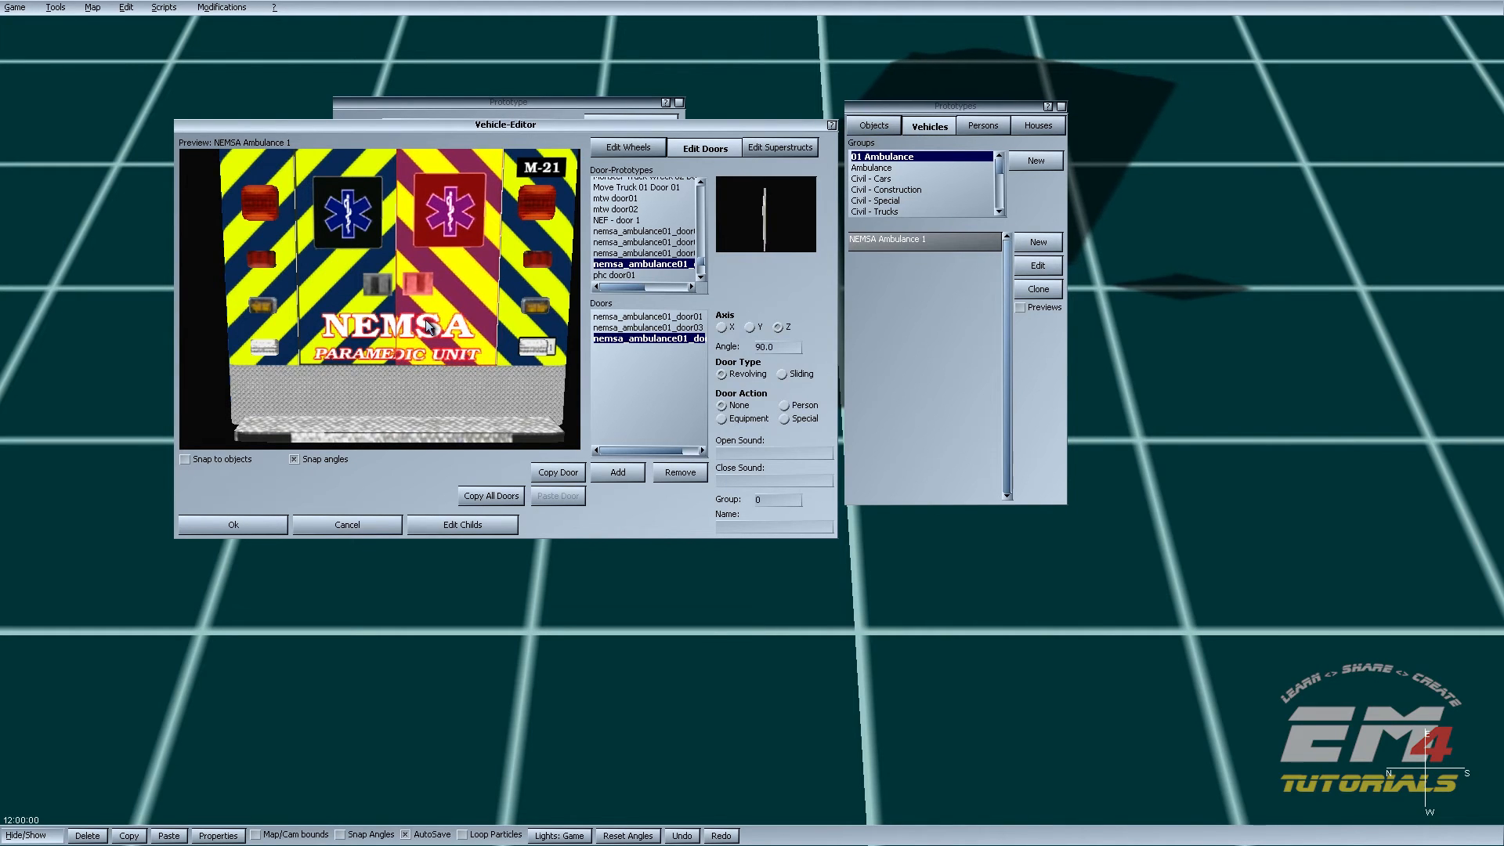
Step: Examine the fit of both rear doors against the body from several angles, selecting each door in turn
middle_drag(459, 340, 554, 356)
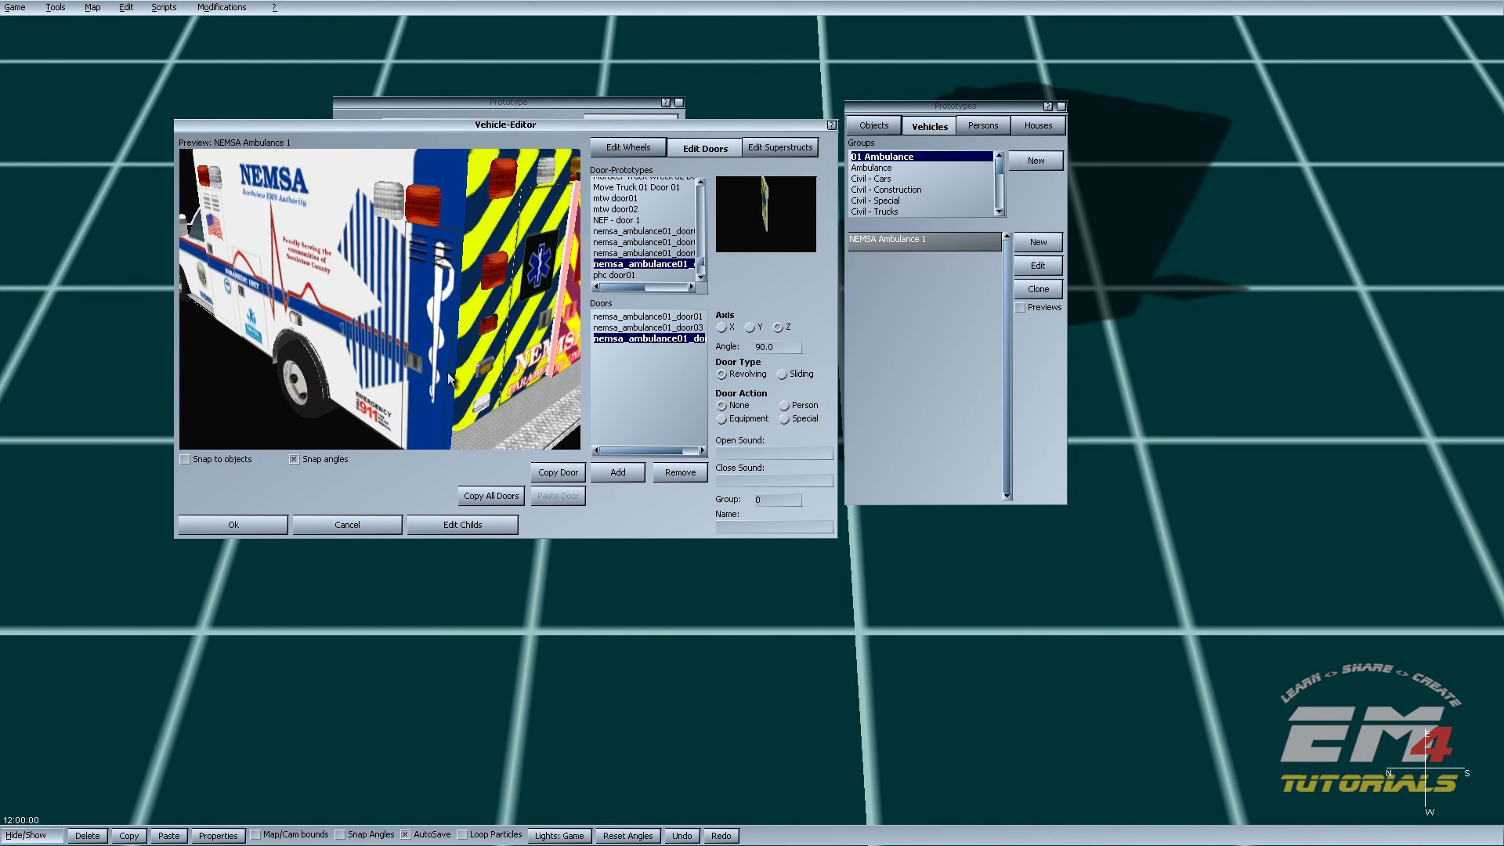
click(640, 328)
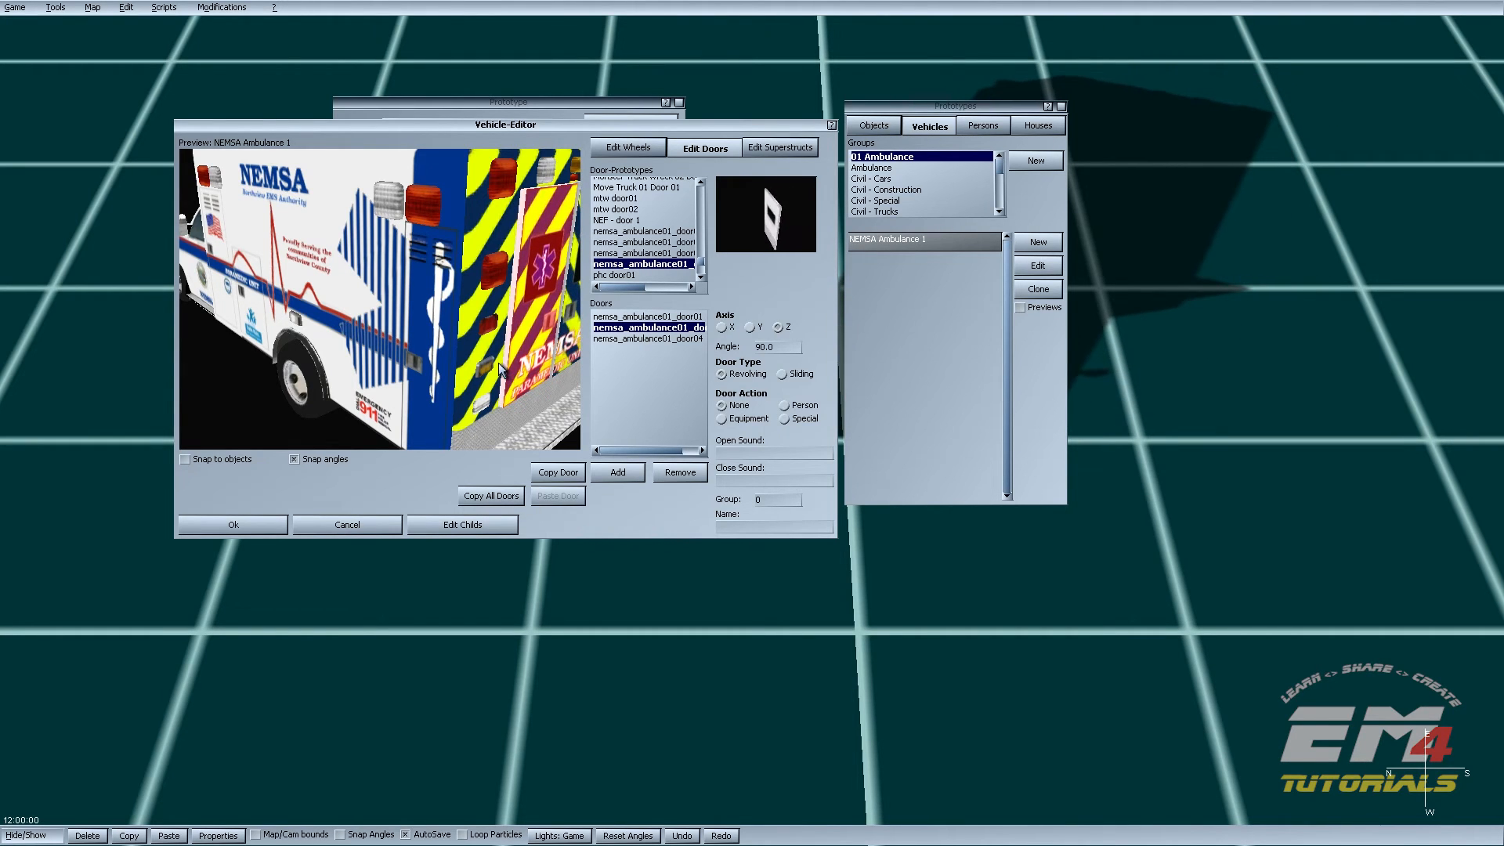
drag(496, 368, 628, 391)
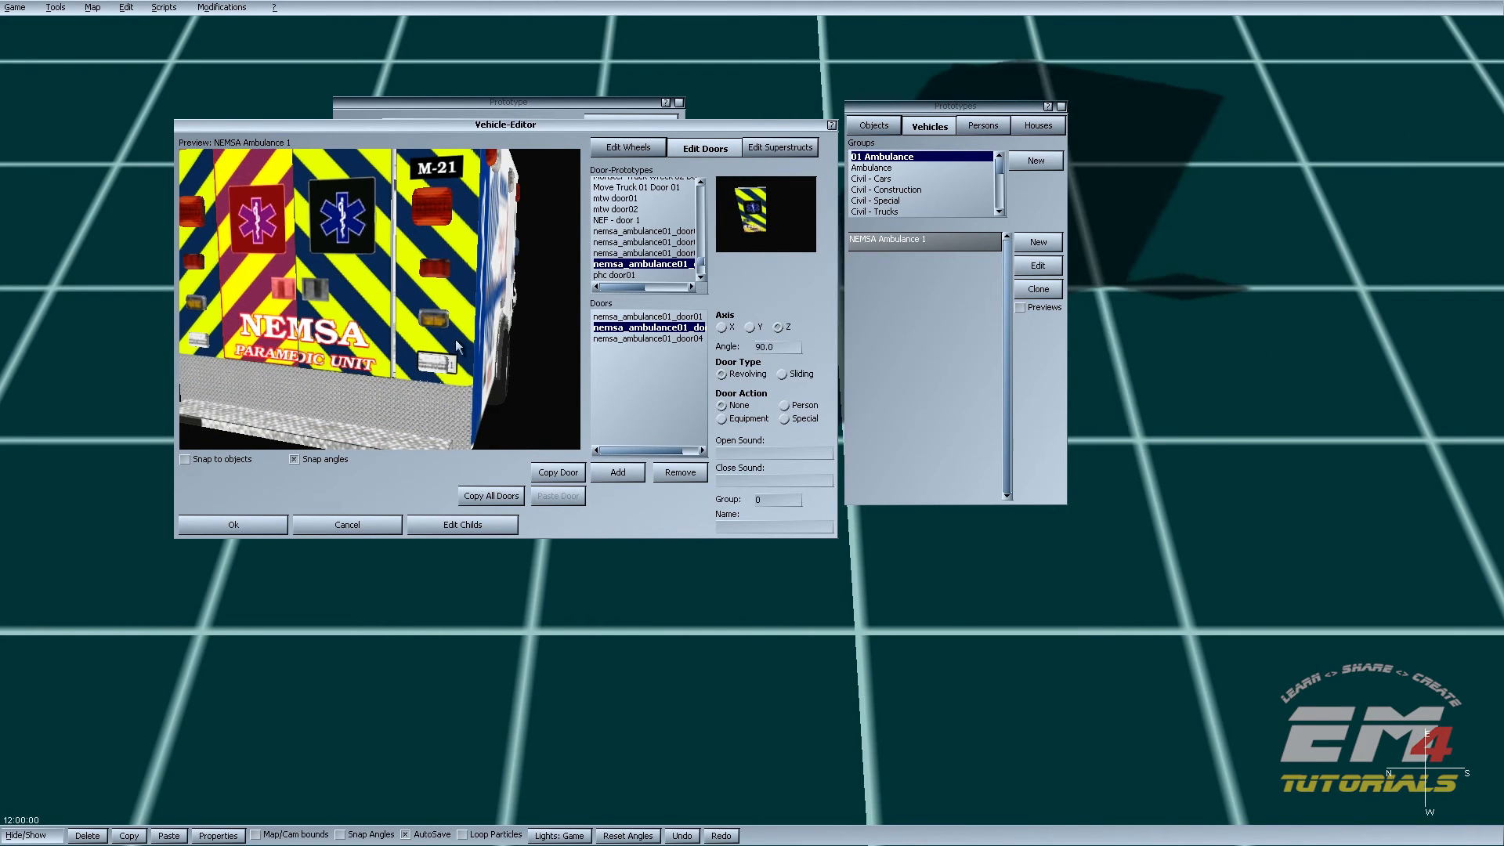
click(618, 338)
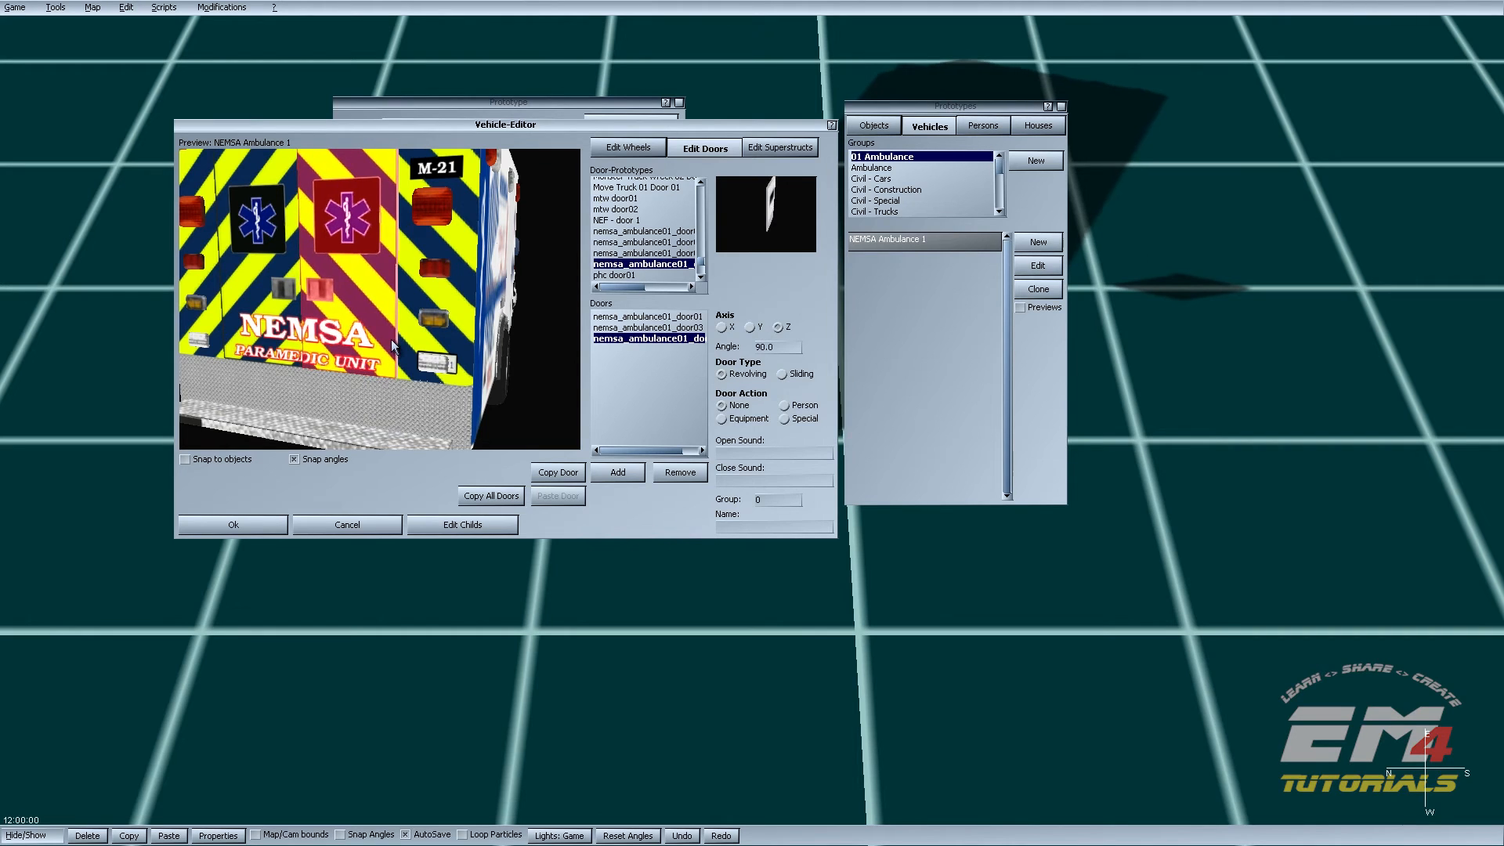
drag(396, 338, 408, 377)
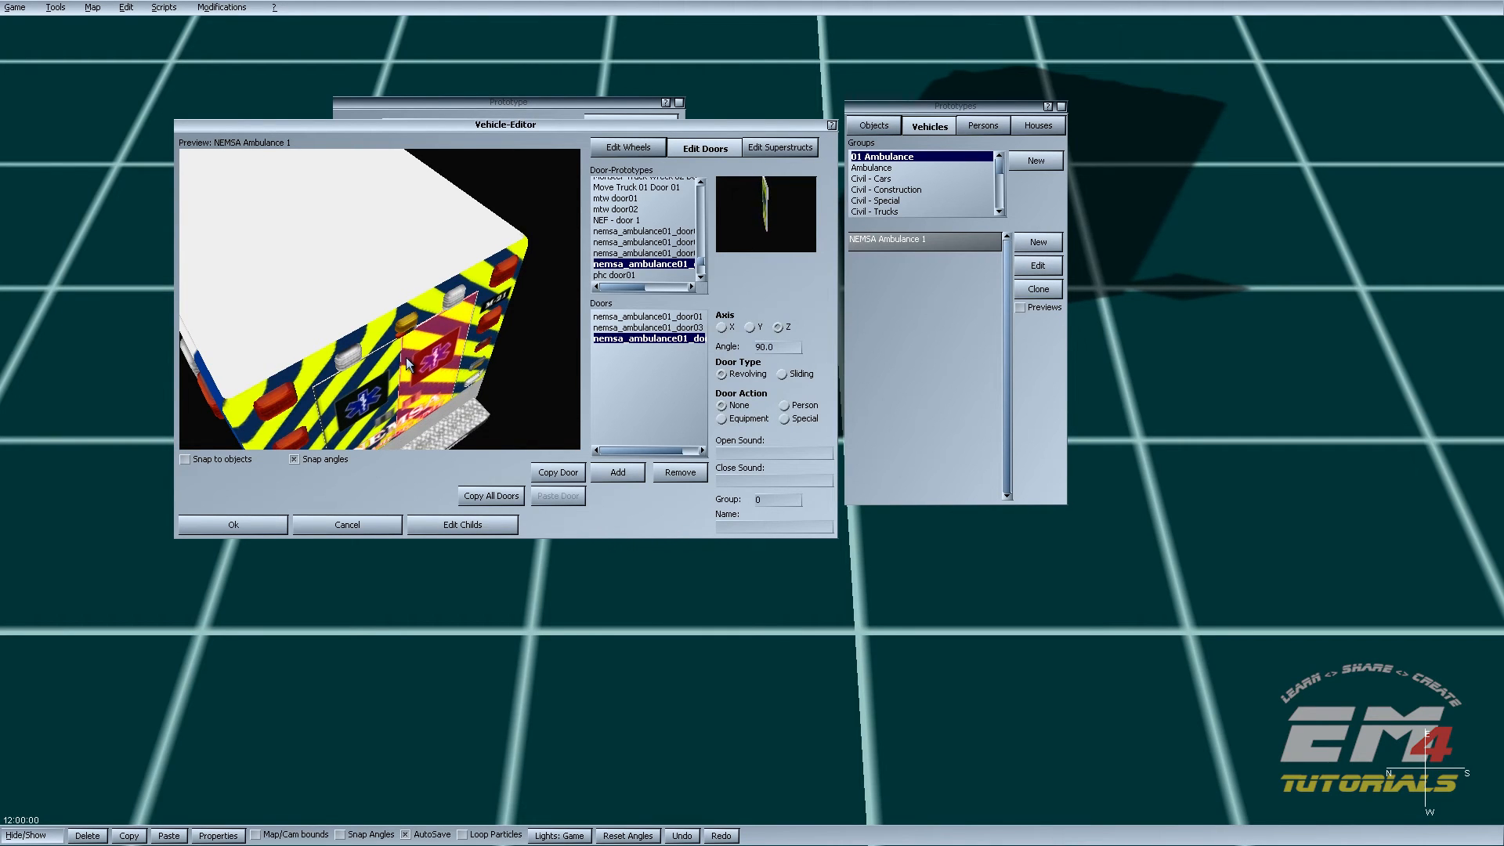
middle_drag(530, 400, 561, 424)
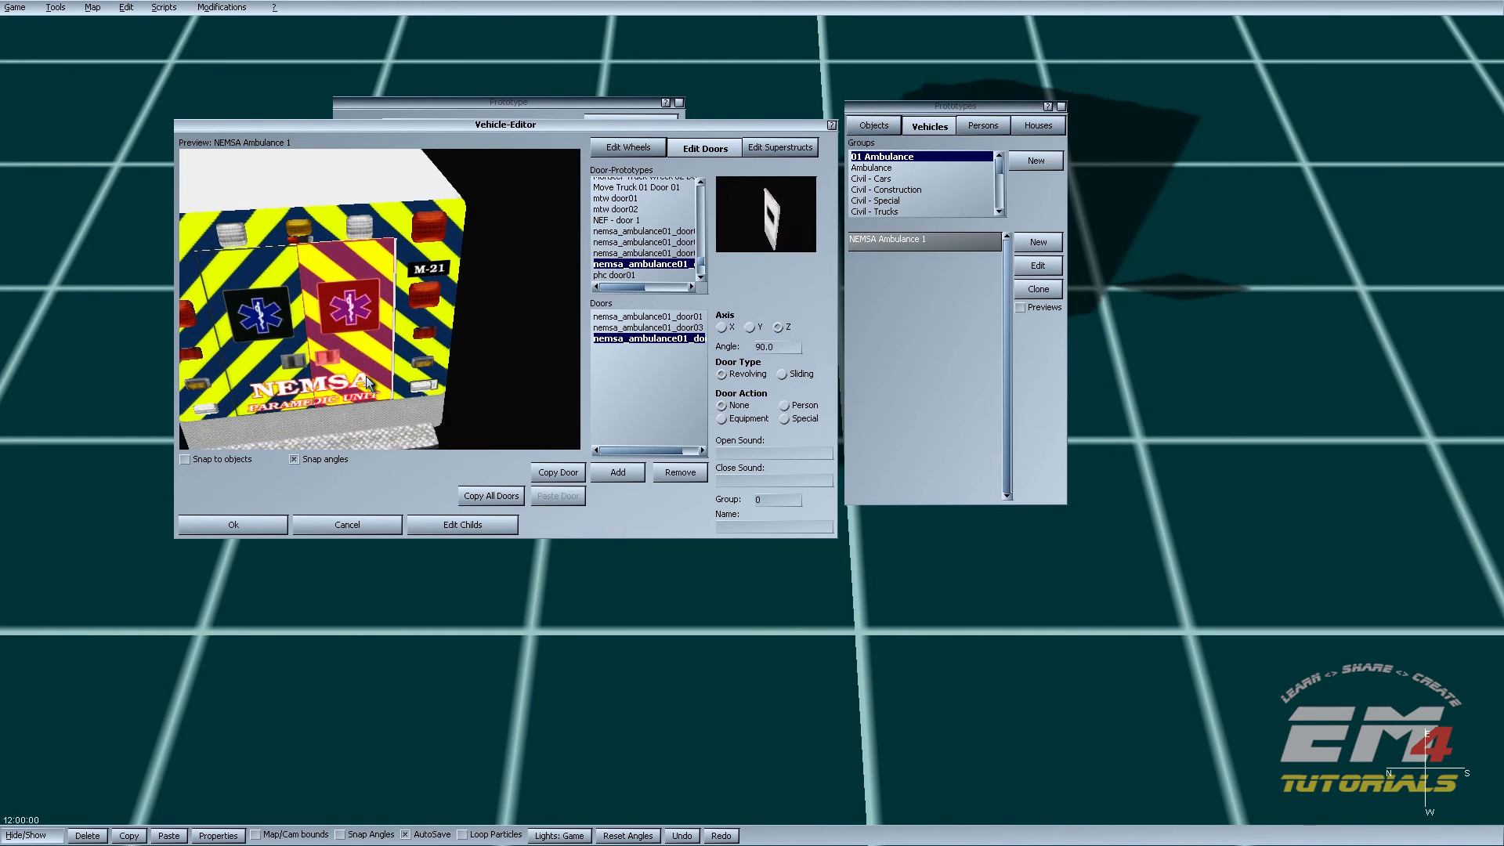
middle_drag(374, 379, 433, 383)
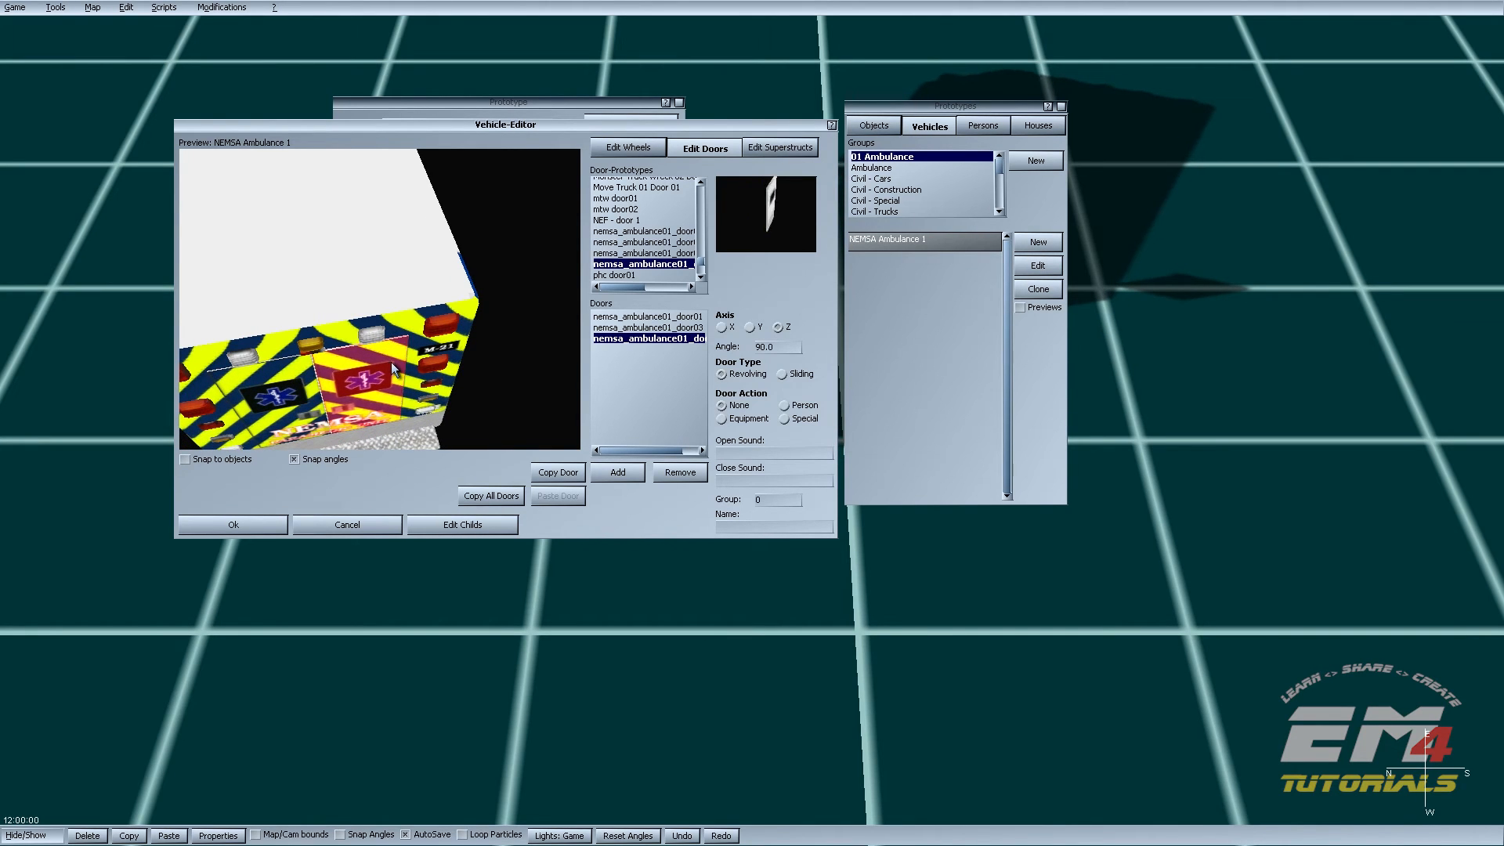
middle_drag(392, 362, 457, 398)
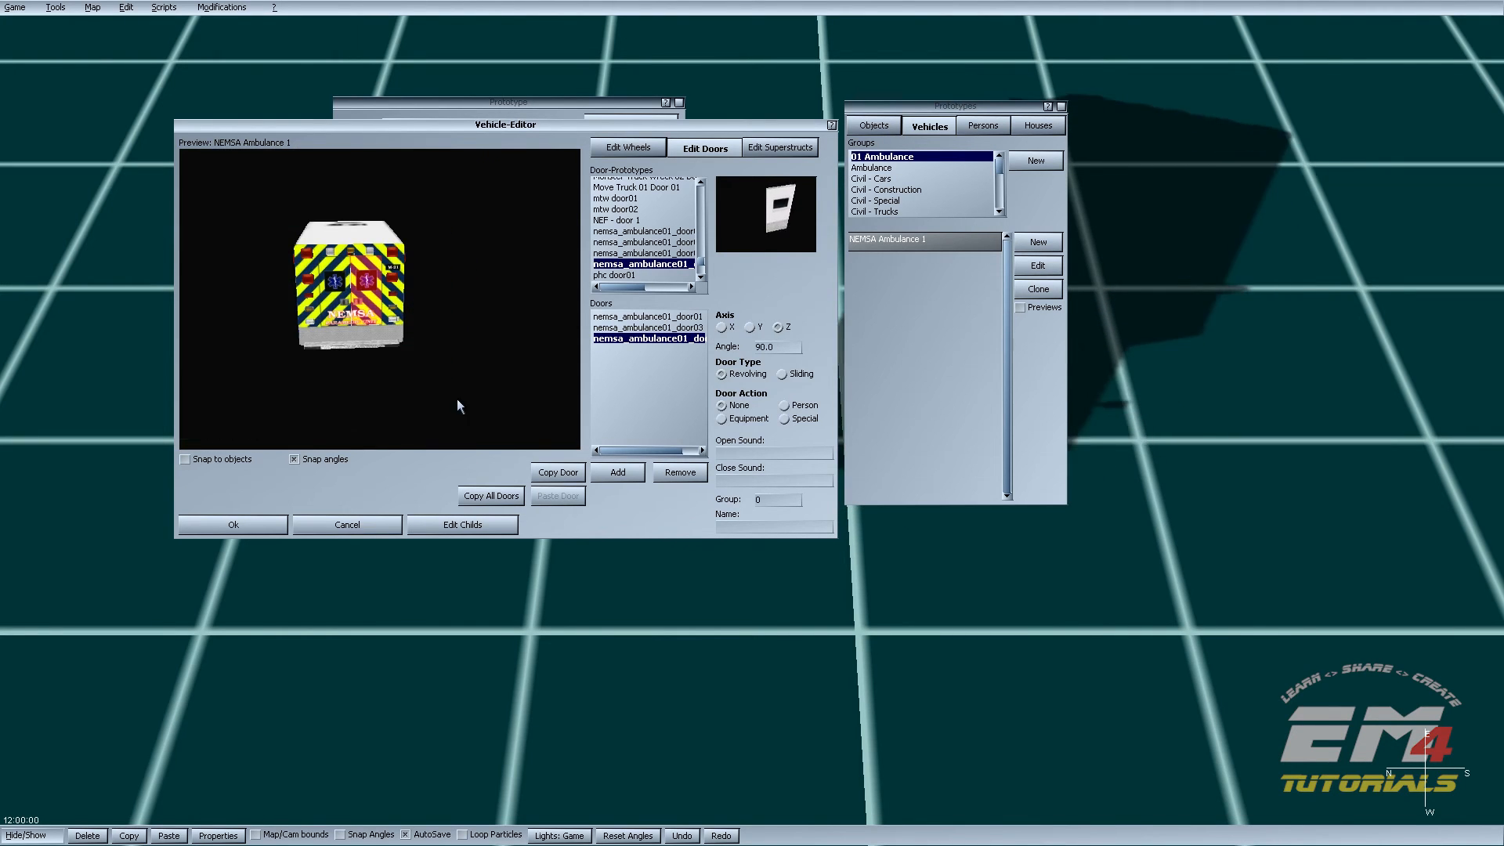
Step: Examine how the attached doors sit against the ambulance body from the rear and the side
scroll(458, 398, down, 3)
click(650, 316)
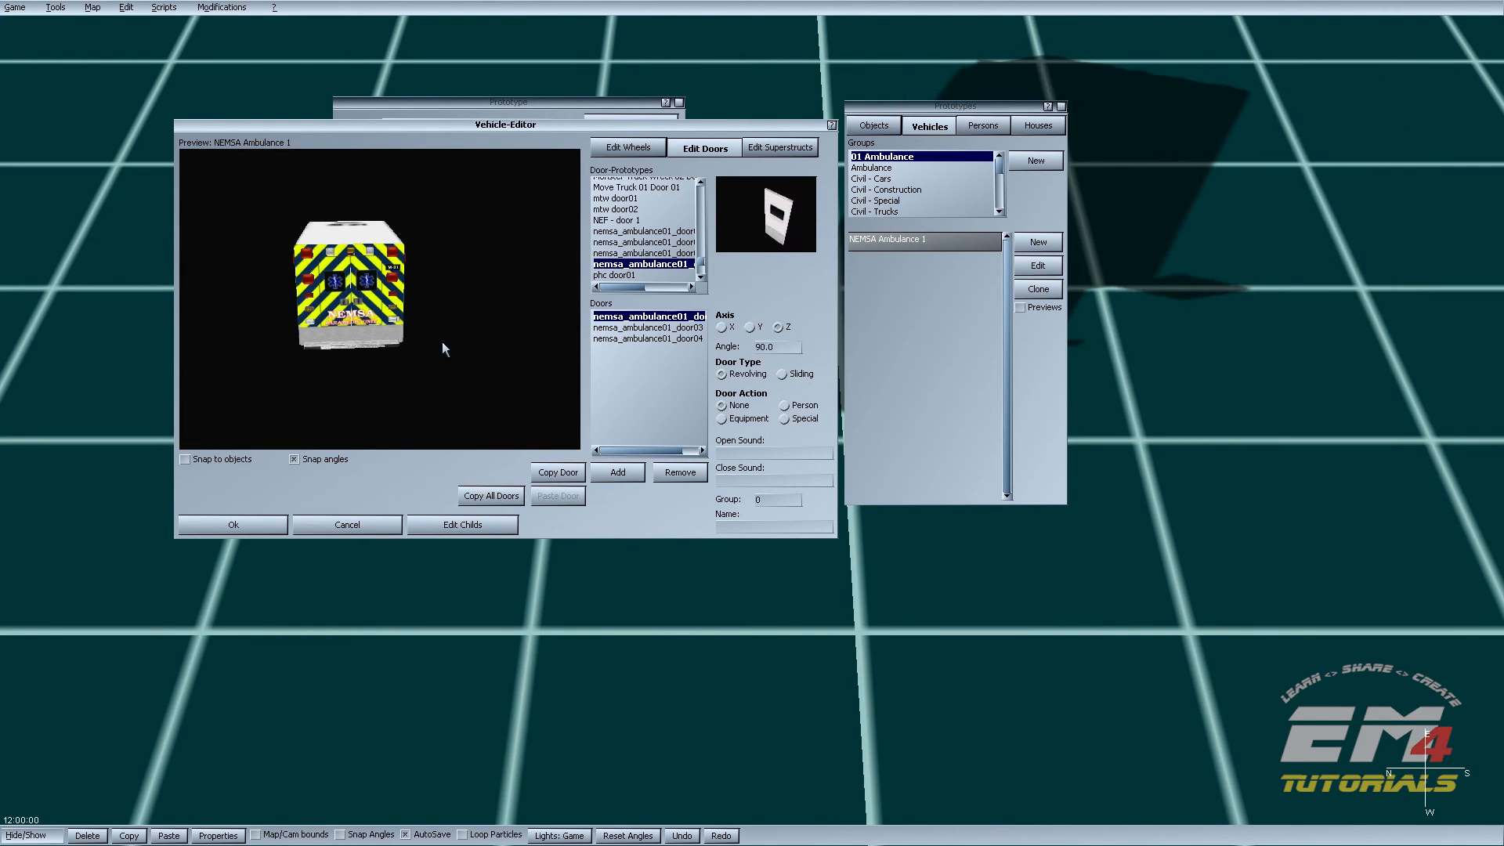
scroll(440, 341, down, 3)
middle_drag(437, 351, 529, 359)
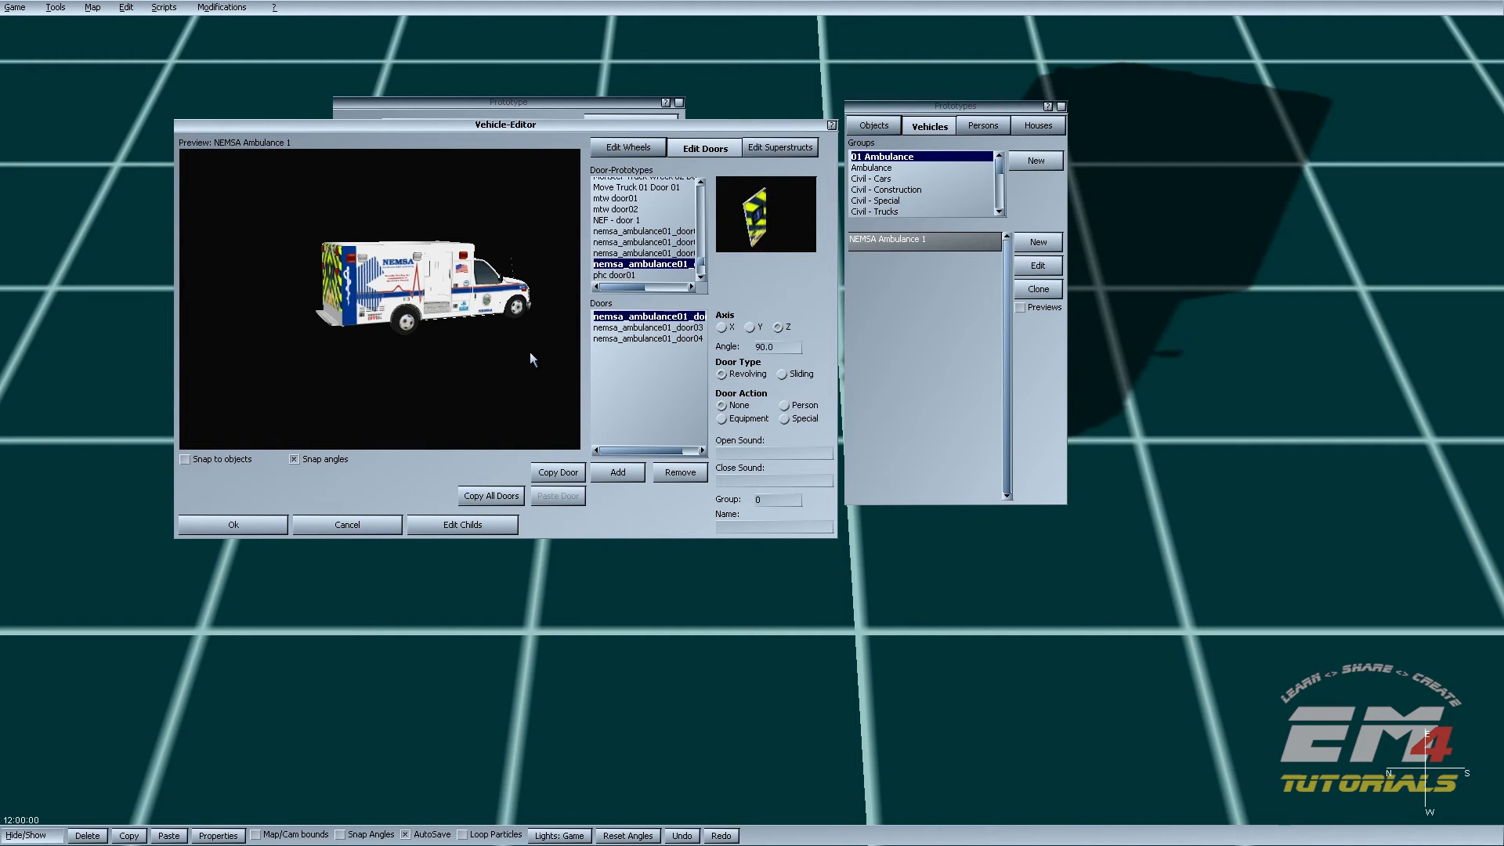
scroll(522, 342, up, 5)
scroll(520, 342, down, 5)
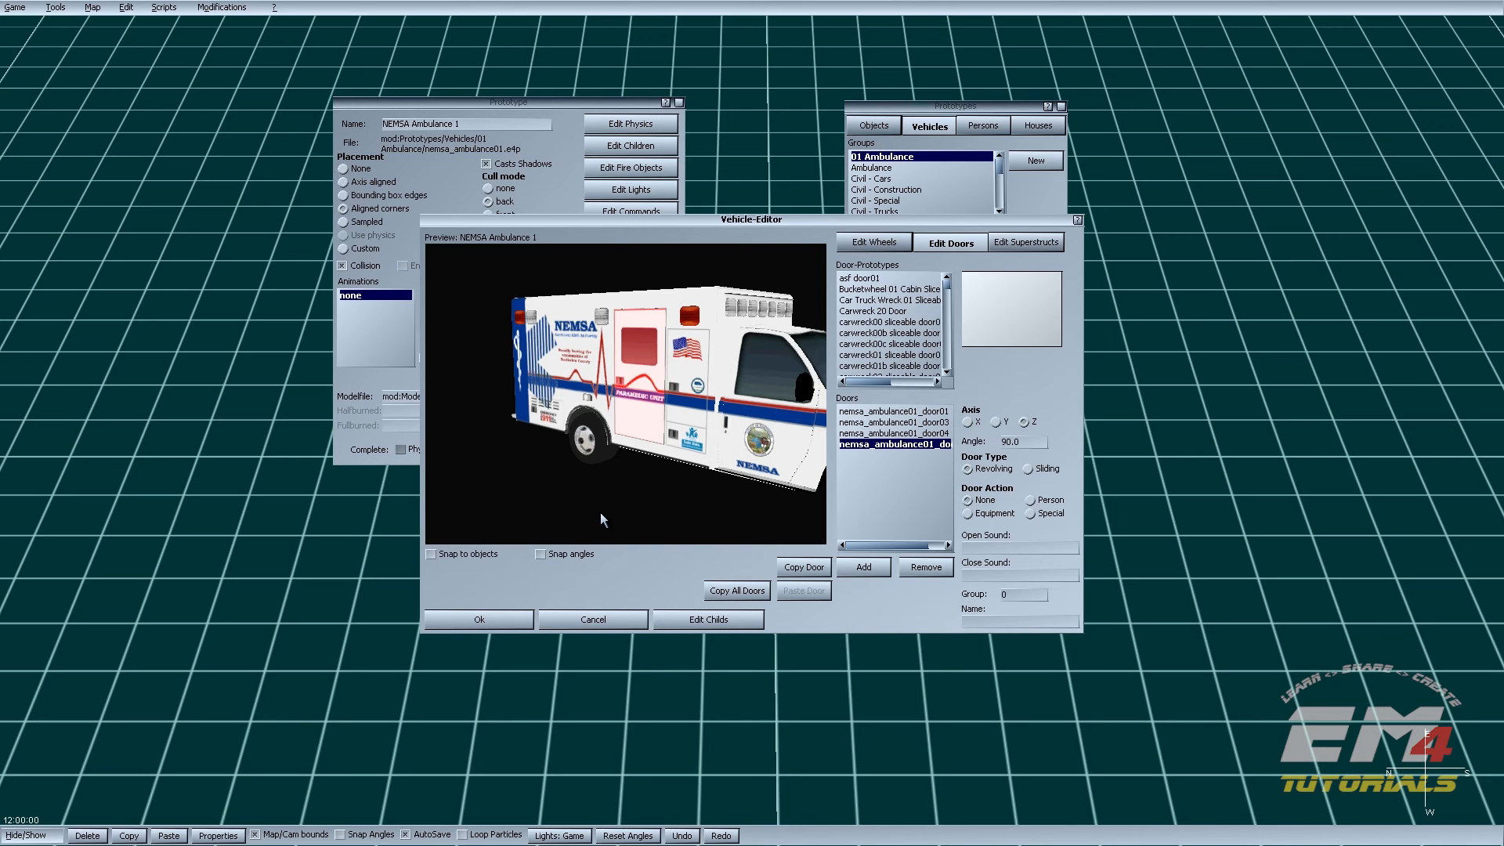
drag(655, 499, 774, 451)
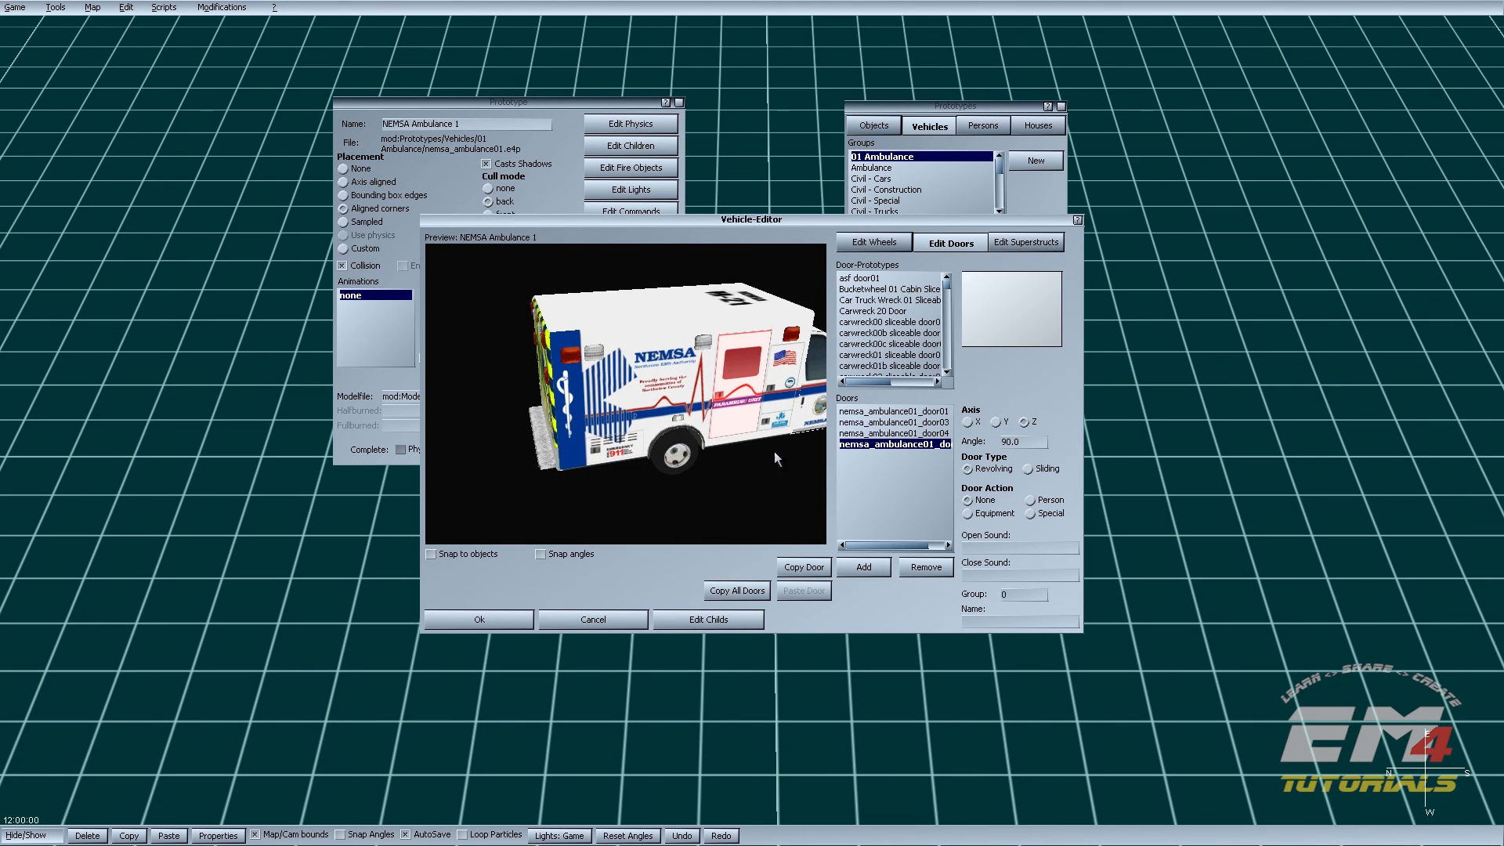
Step: Set the cab door nemsa_ambulance01_door01 to revolve about the Y axis by -60 degrees with the Person door action
click(930, 411)
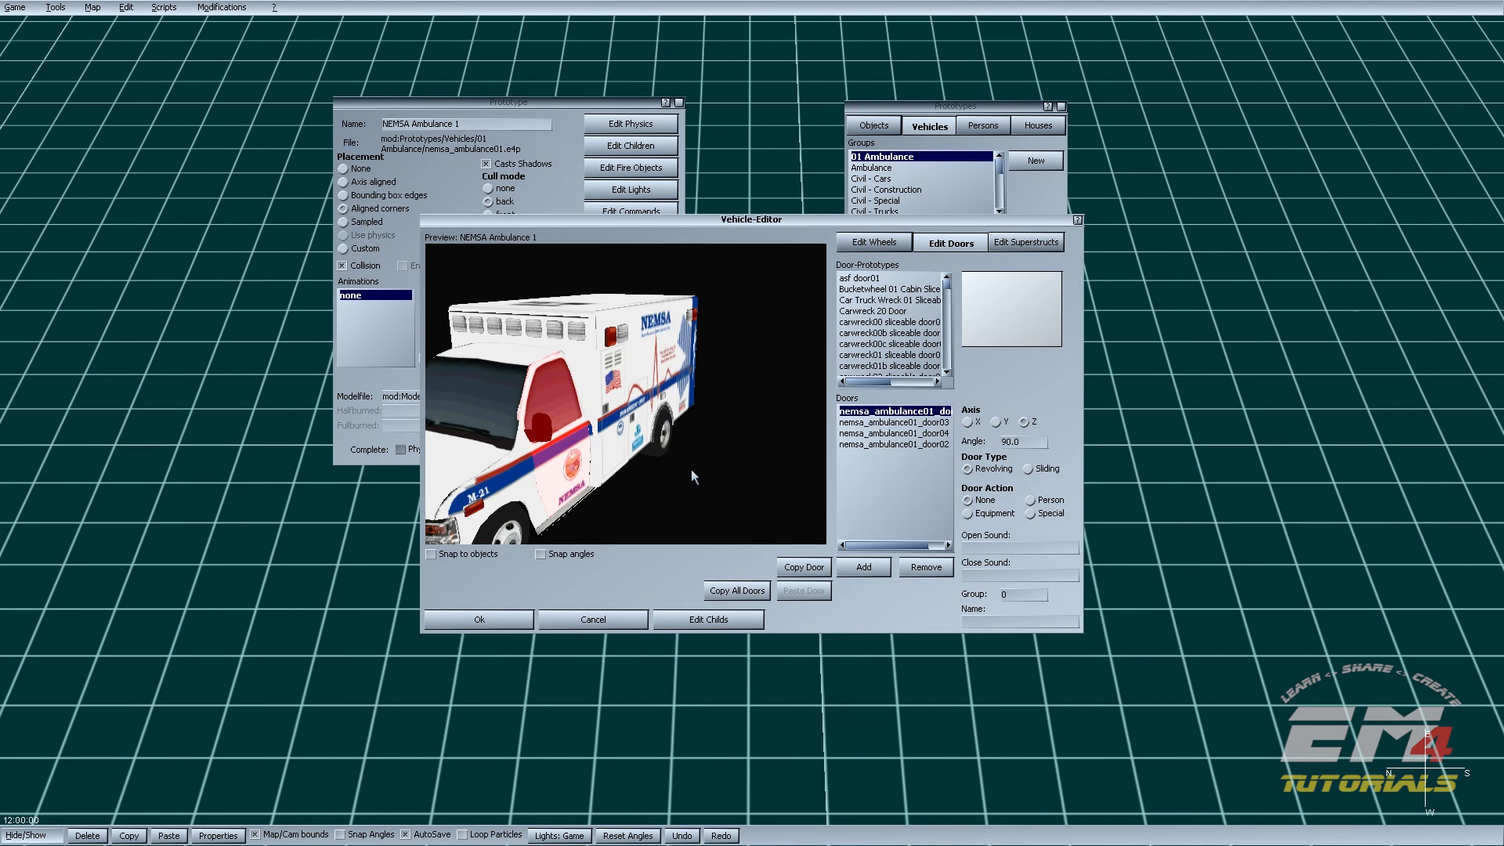
drag(661, 502, 680, 421)
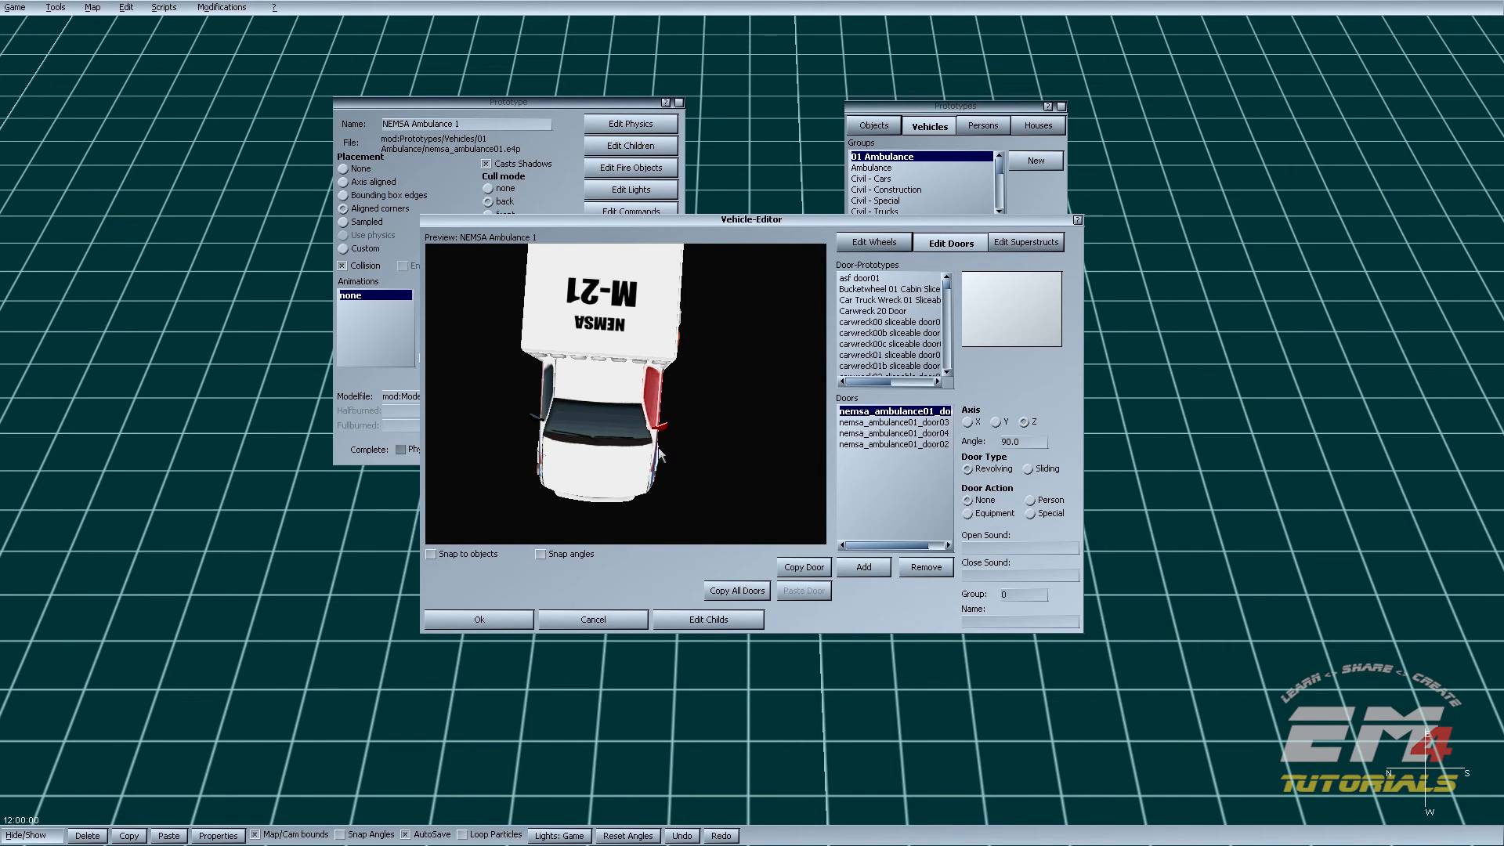
drag(662, 435, 766, 488)
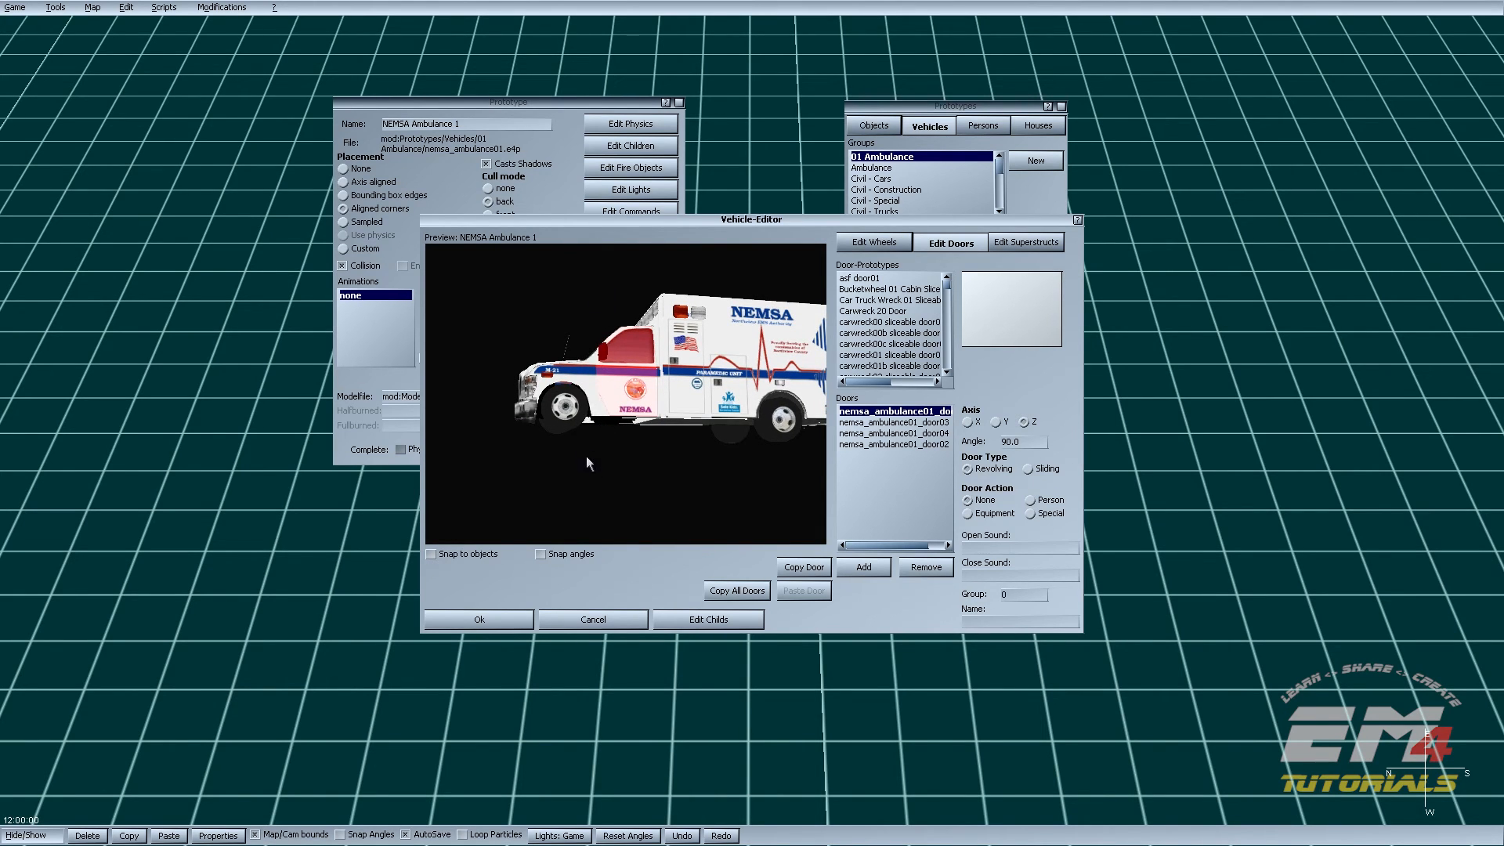
drag(651, 471, 534, 277)
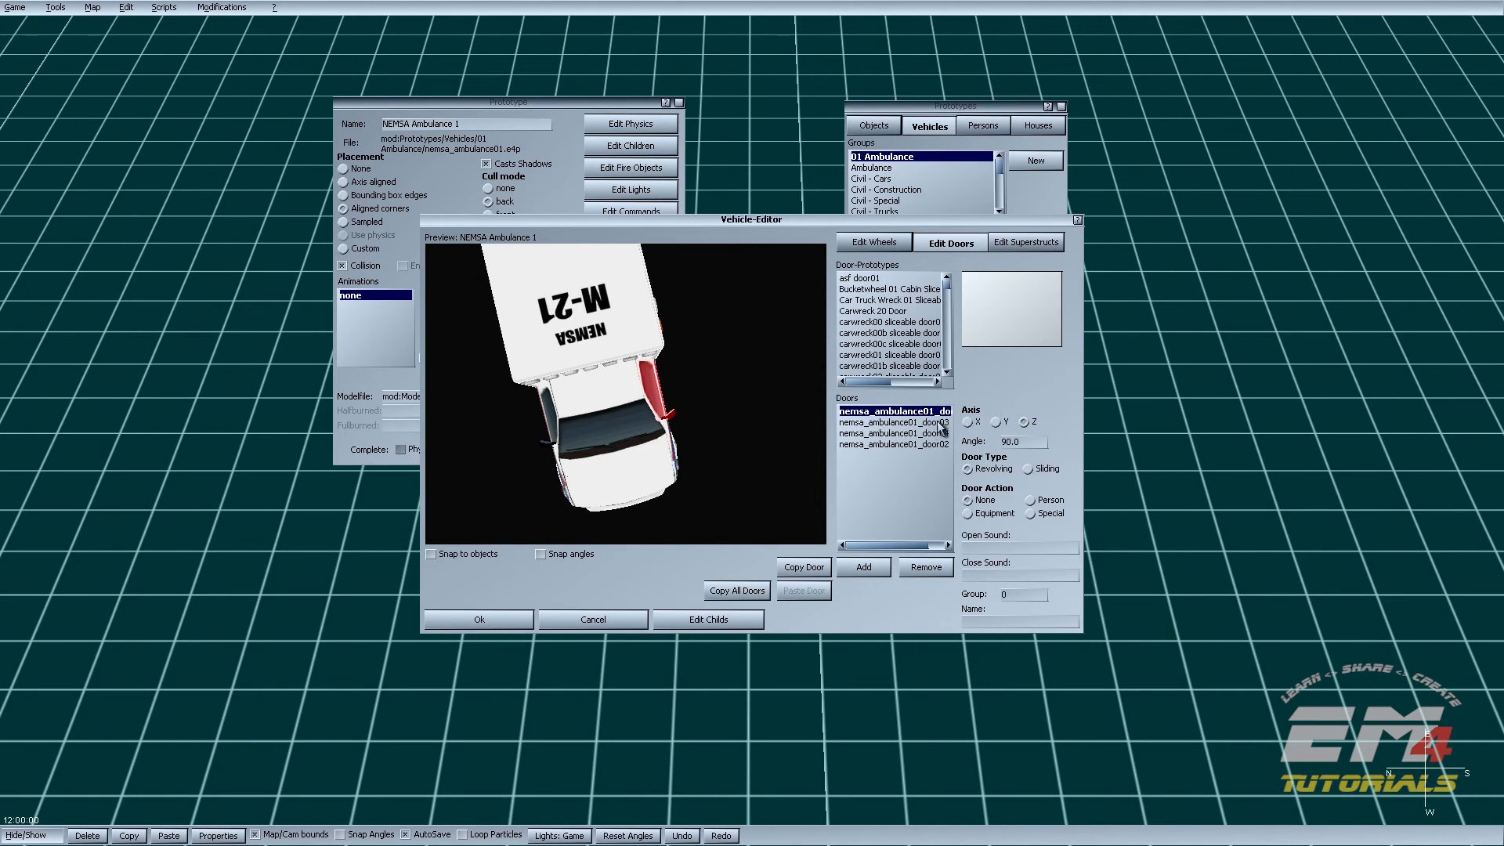
click(1031, 445)
text(-6)
click(1031, 503)
click(1031, 514)
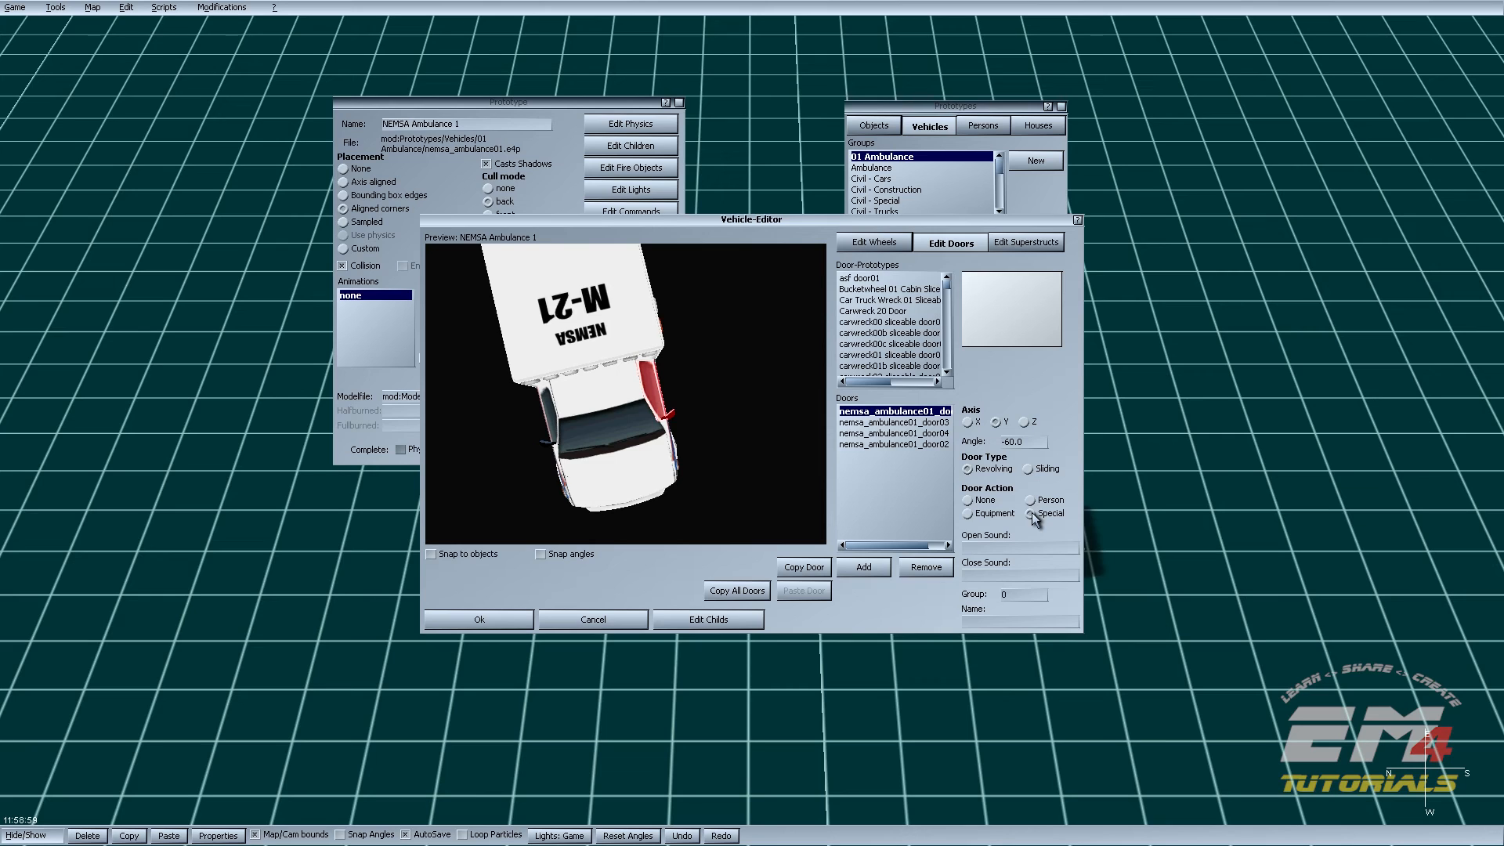
click(1031, 501)
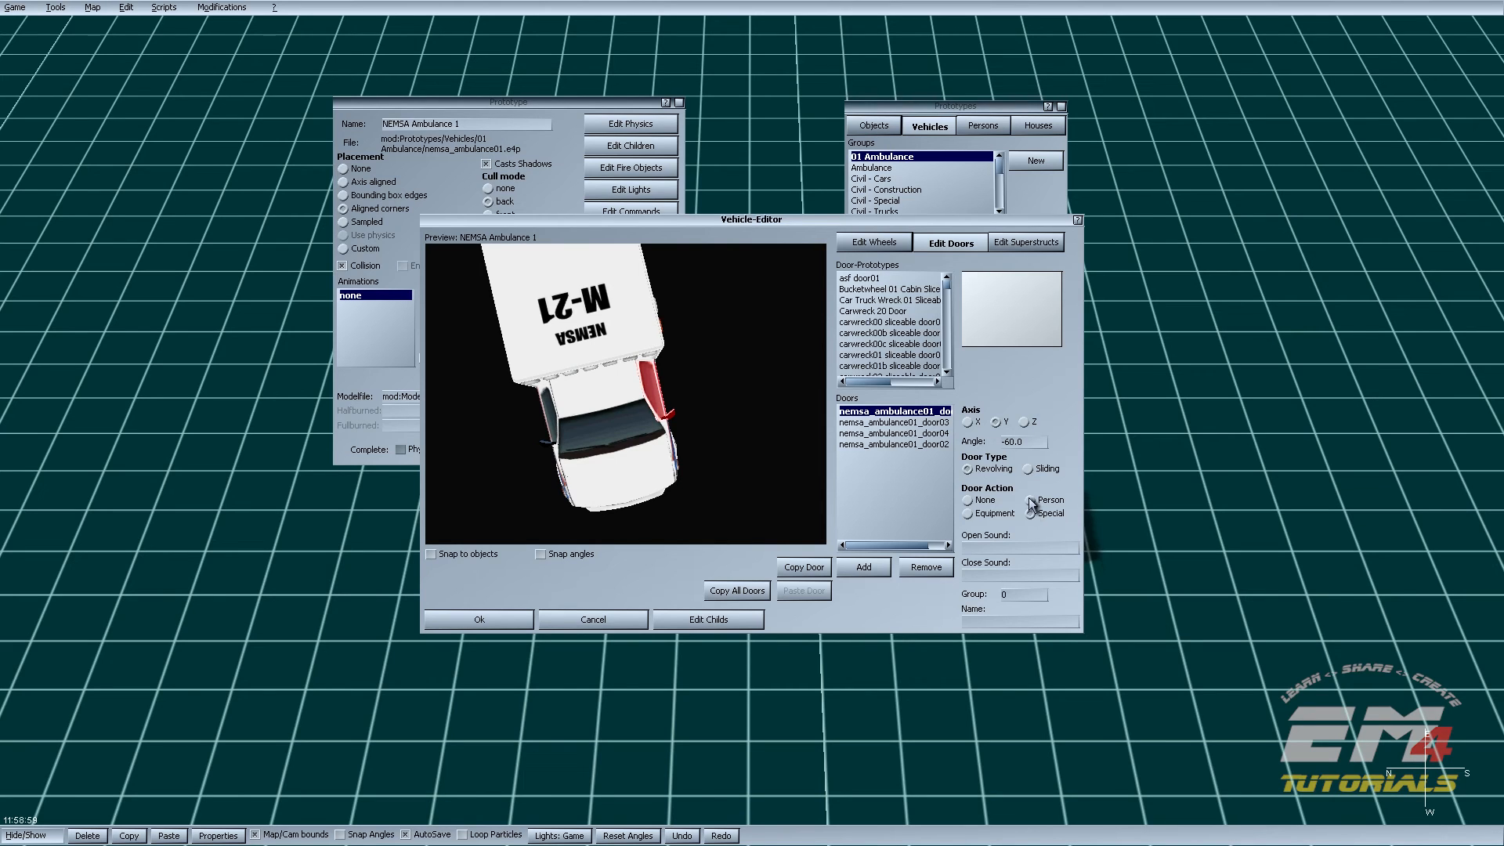
click(994, 578)
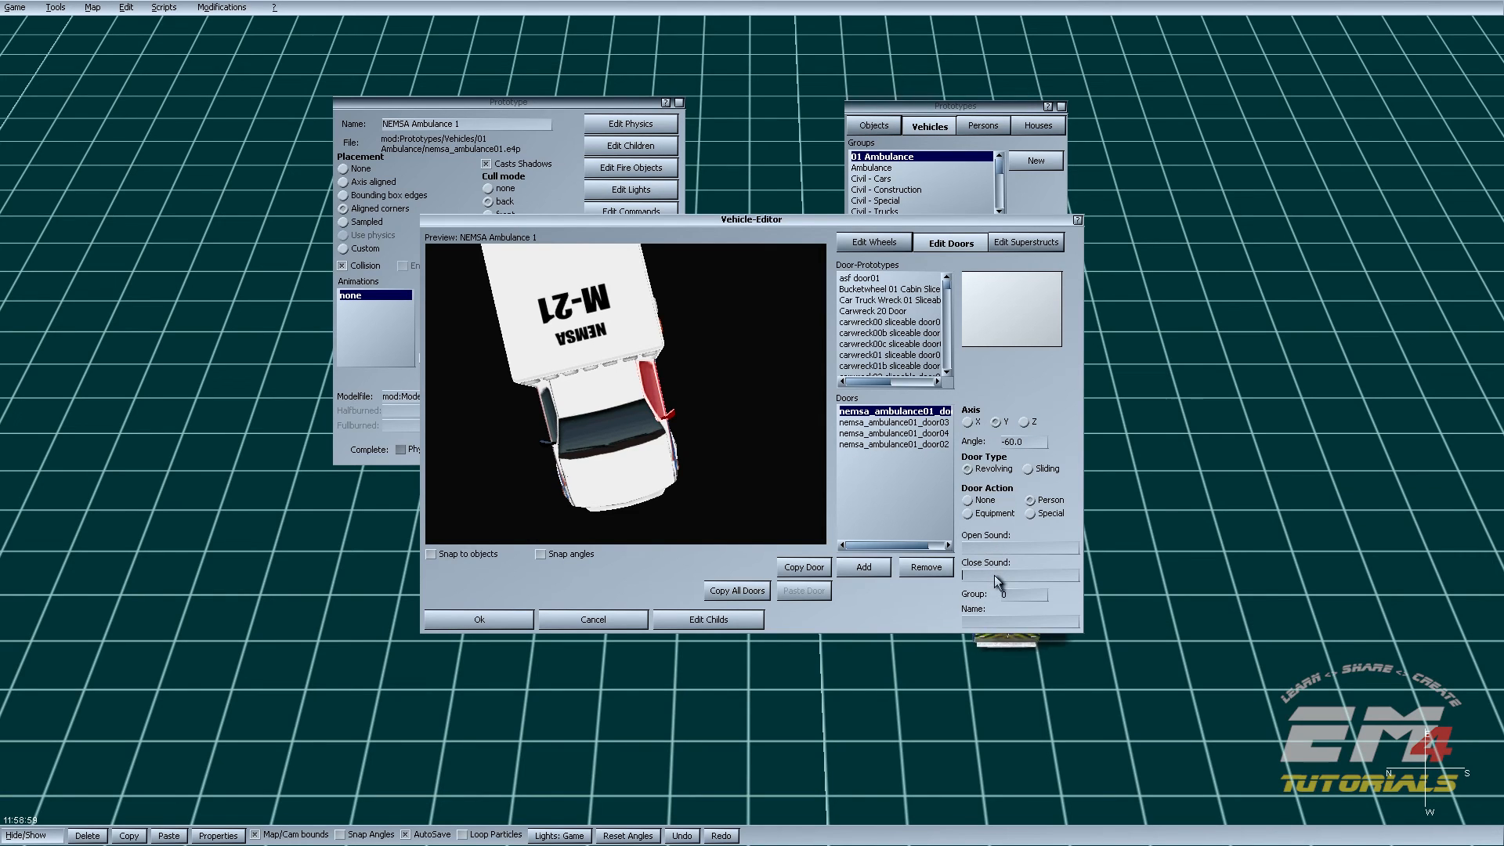
click(1018, 598)
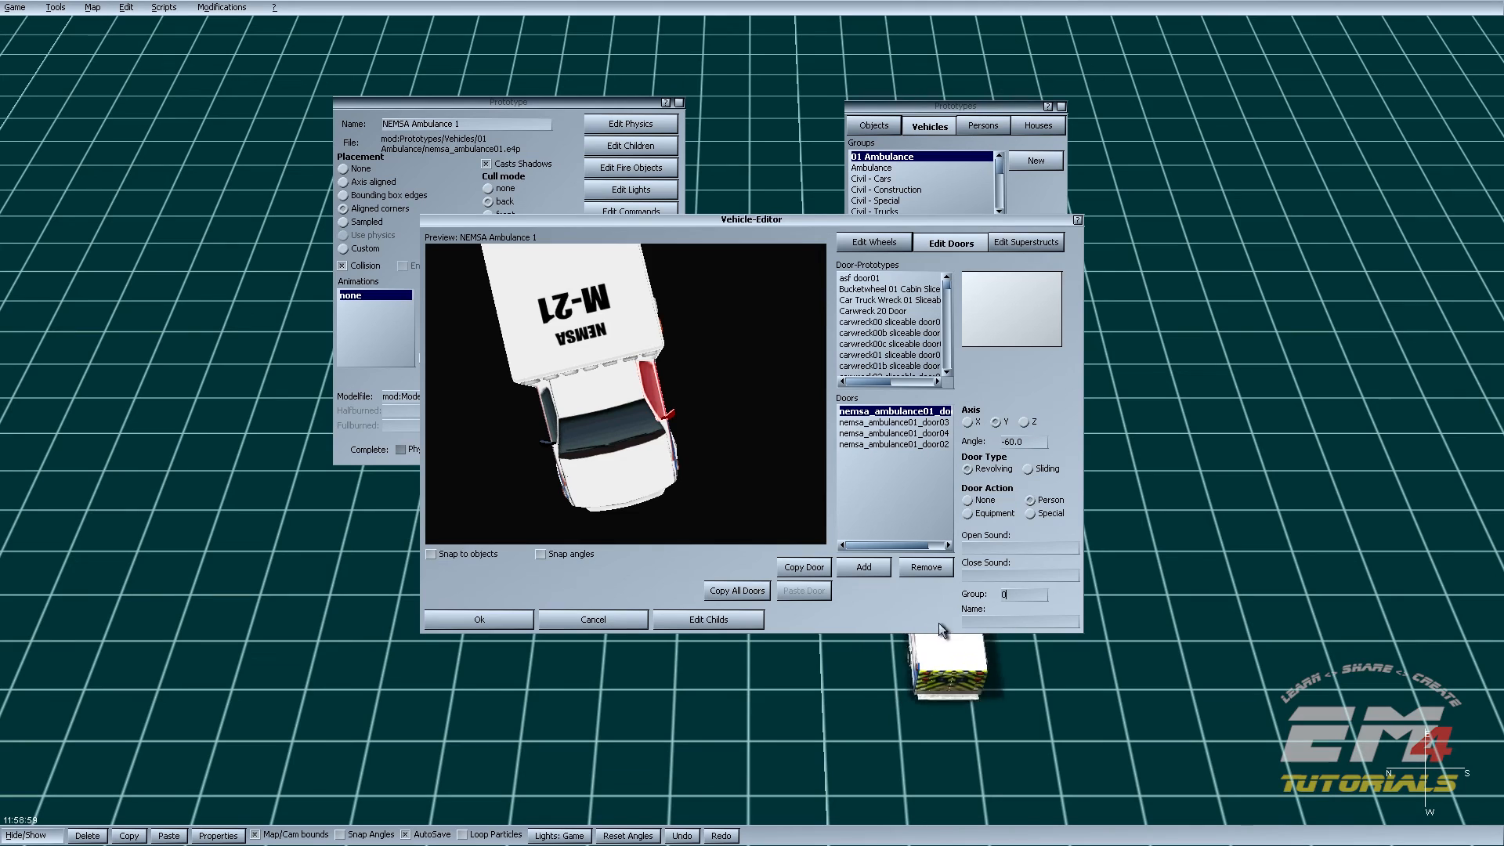
click(972, 622)
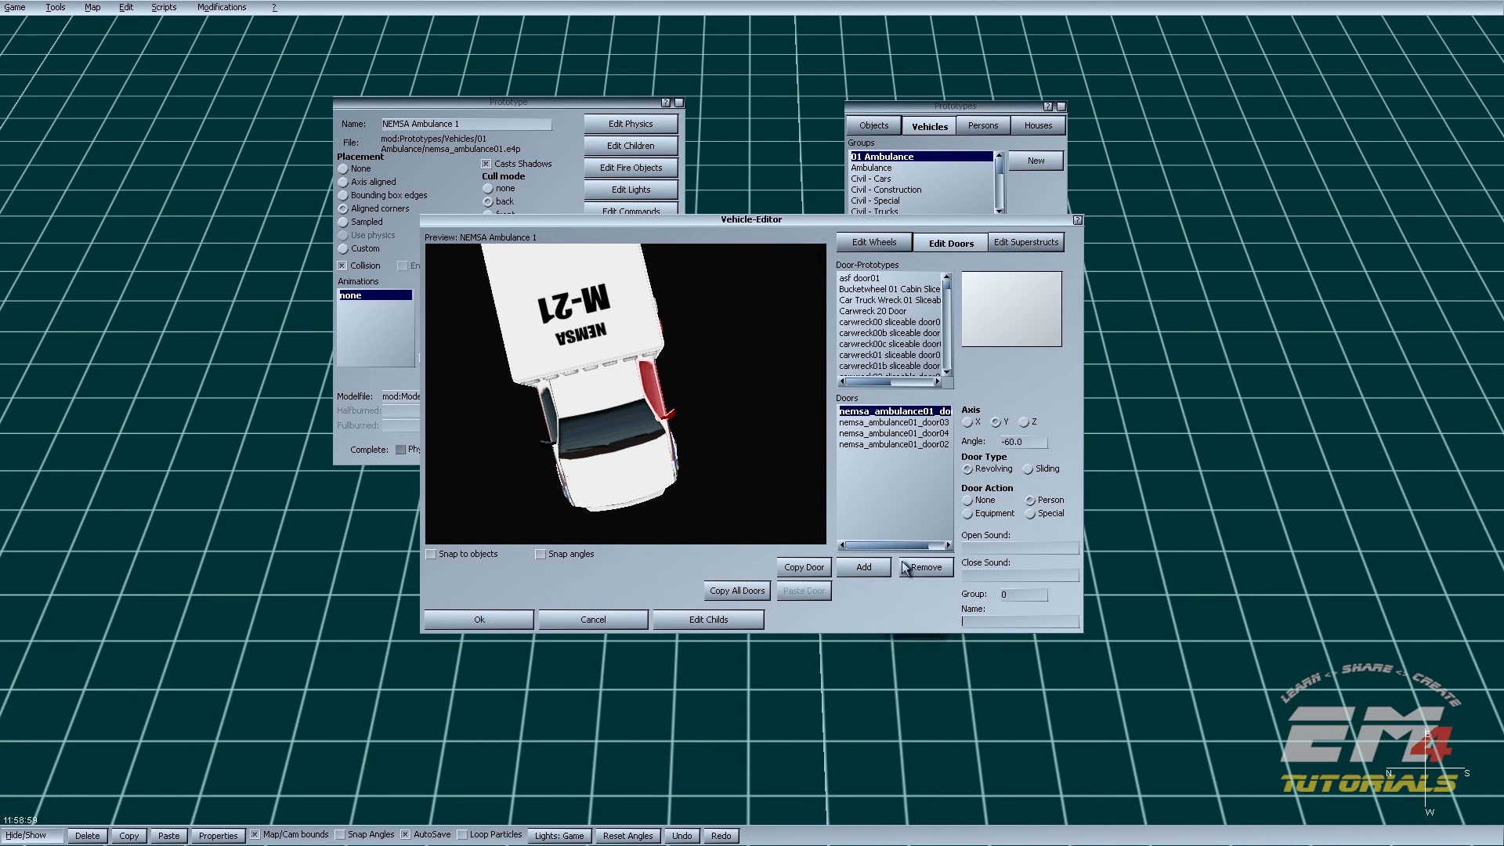
Step: Set the left rear door nemsa_ambulance01_door03 to revolve about the Y axis with an angle of -125
click(893, 422)
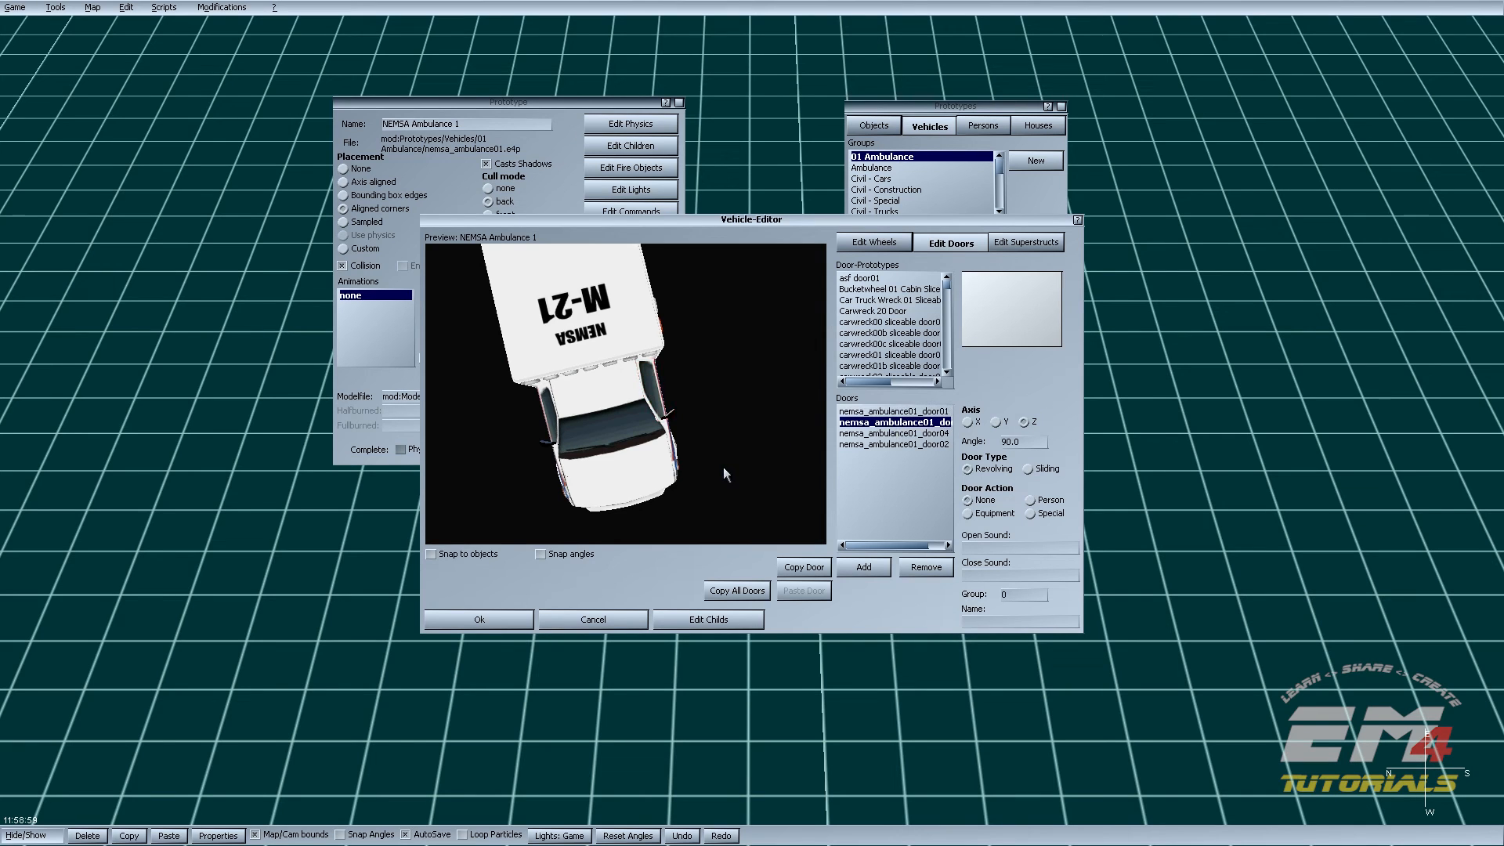
drag(727, 469, 651, 419)
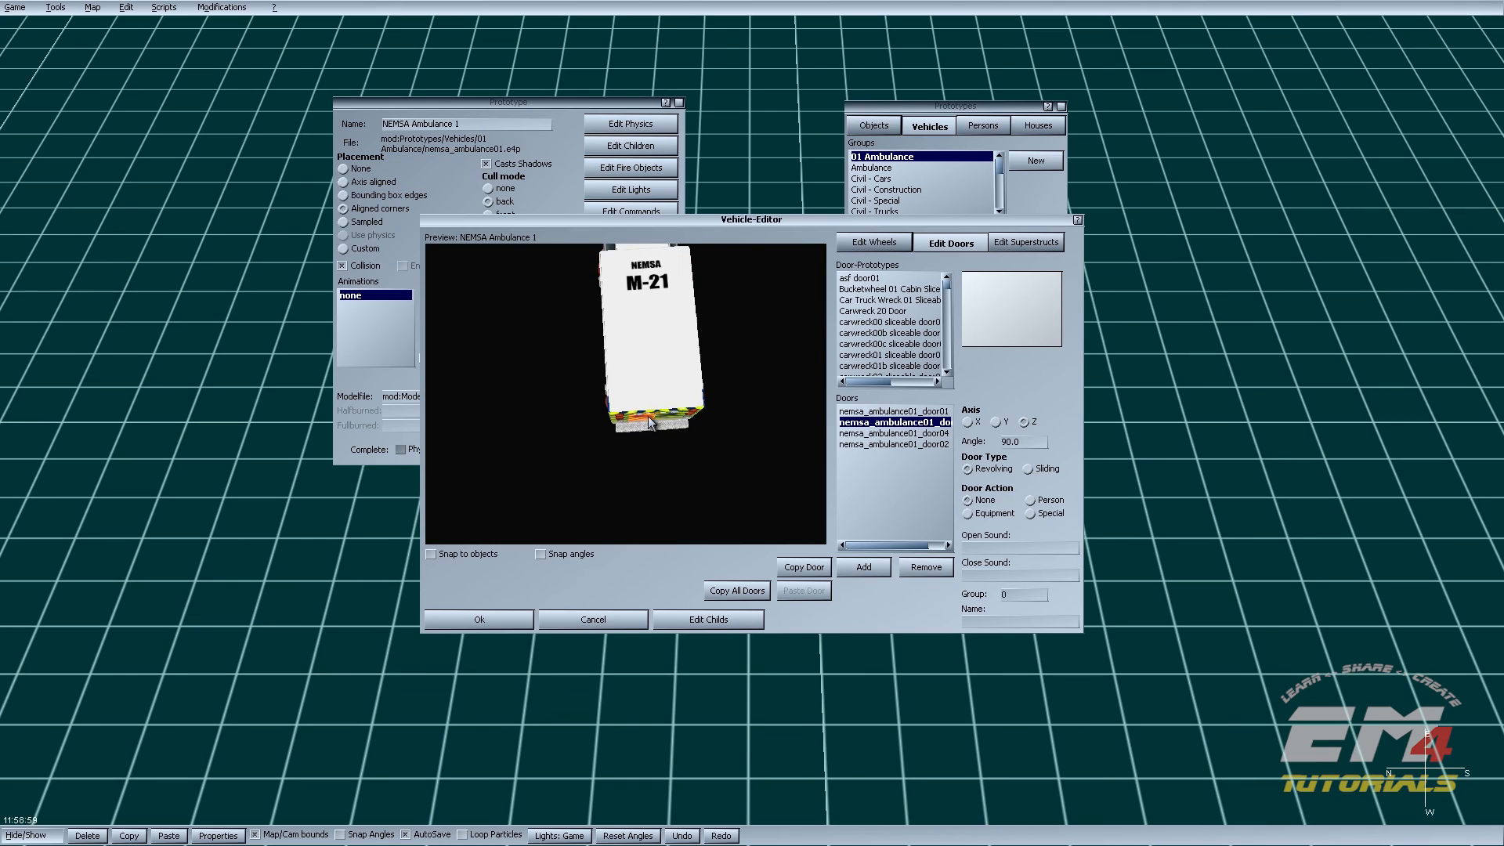
drag(623, 472, 651, 447)
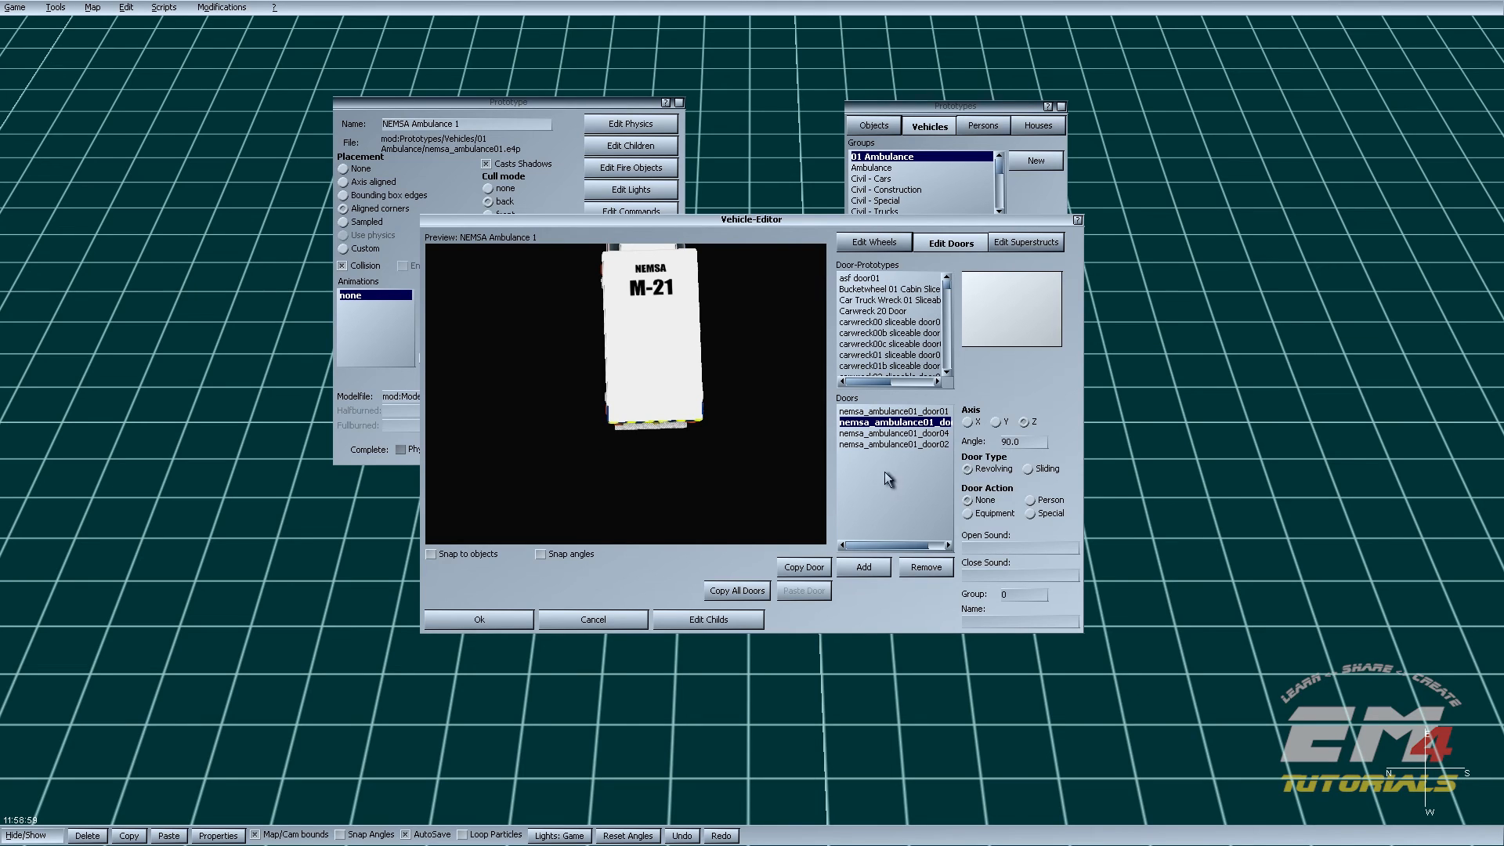
click(995, 423)
drag(730, 507, 727, 533)
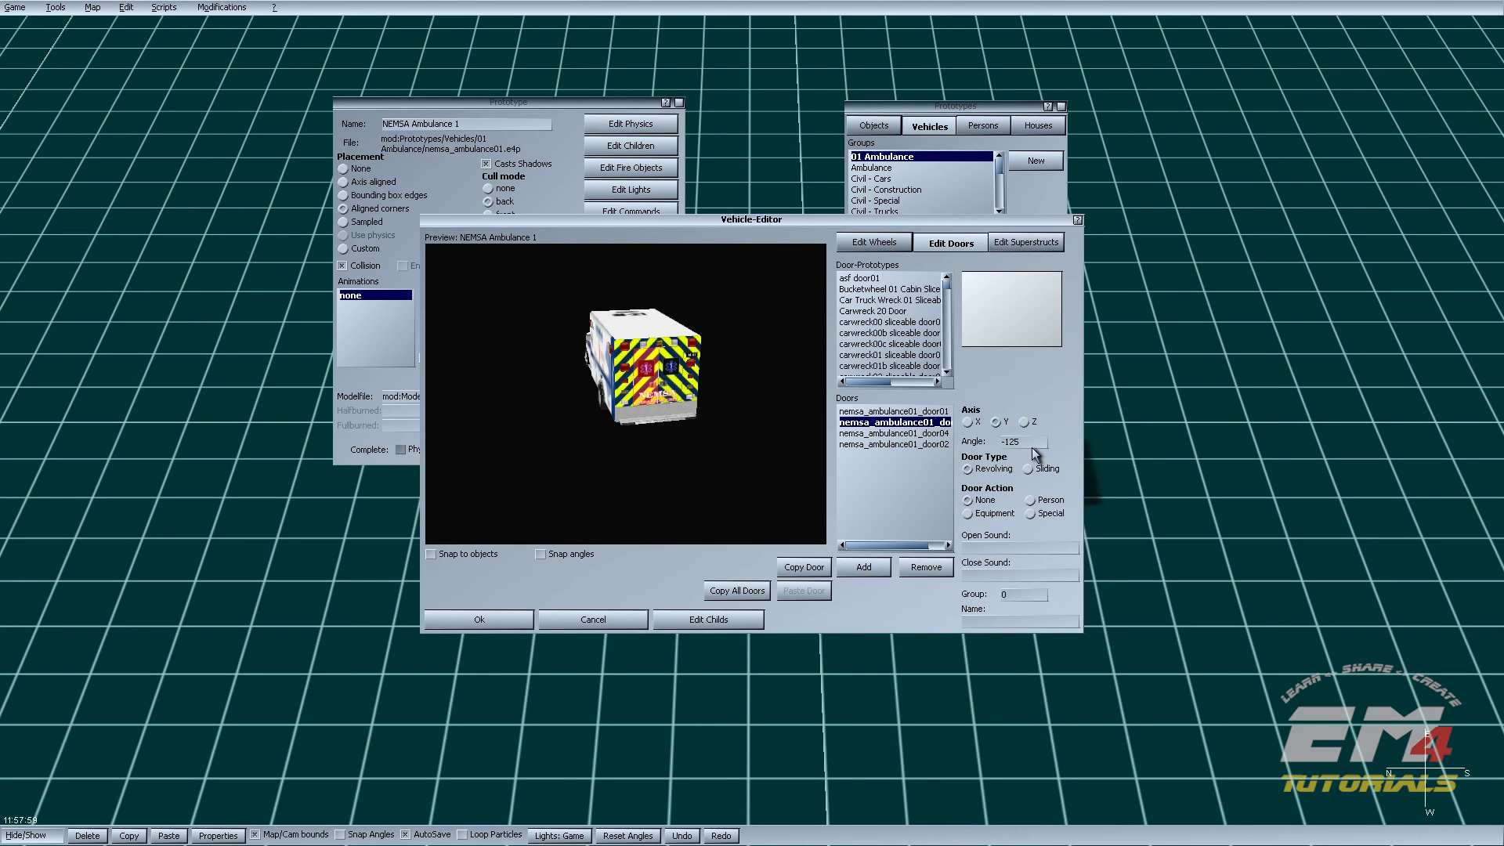
drag(754, 501, 607, 437)
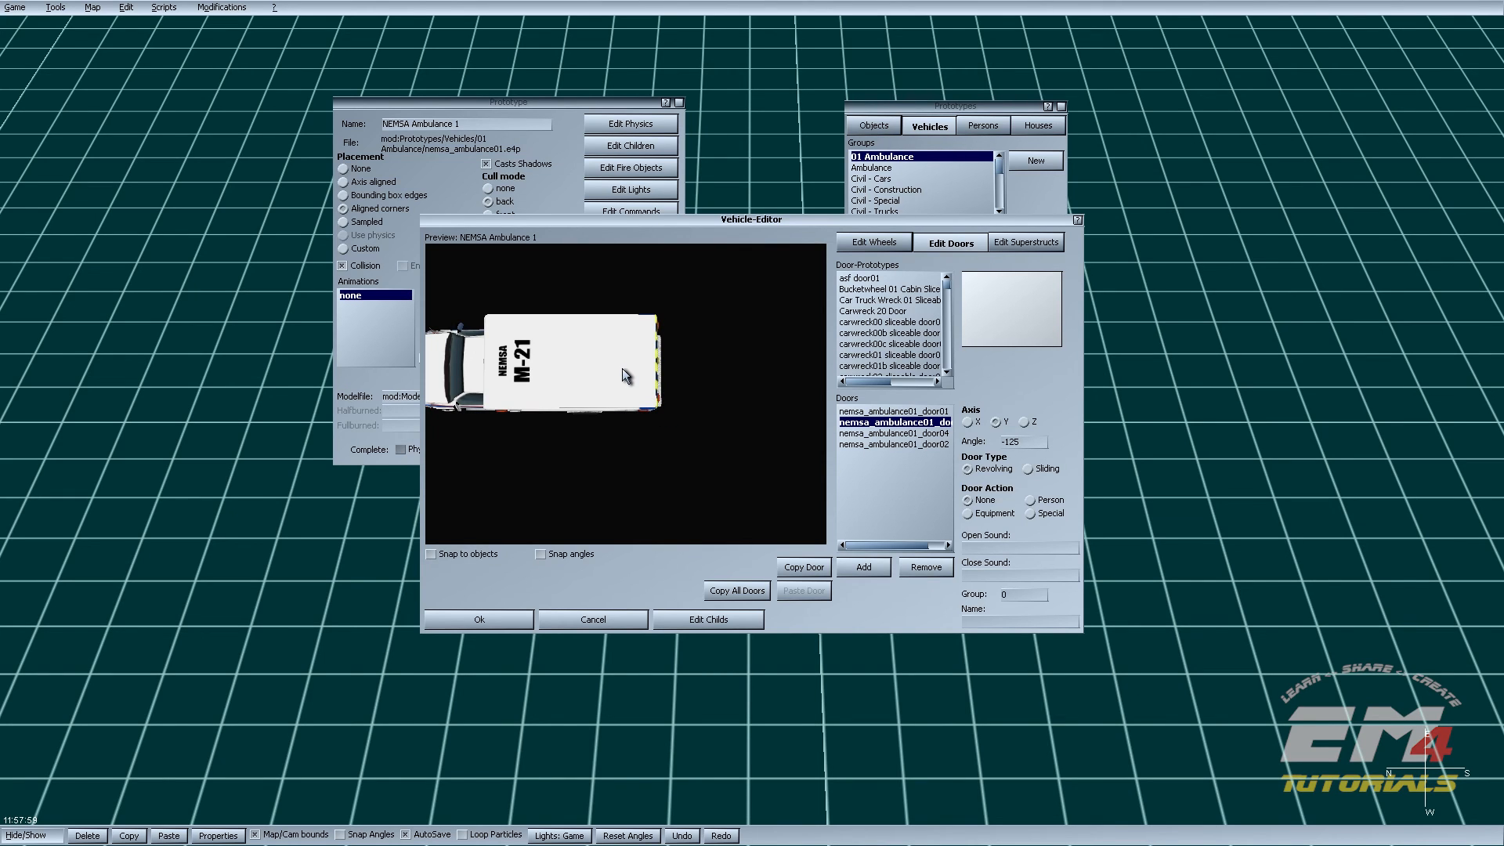
drag(631, 434, 754, 520)
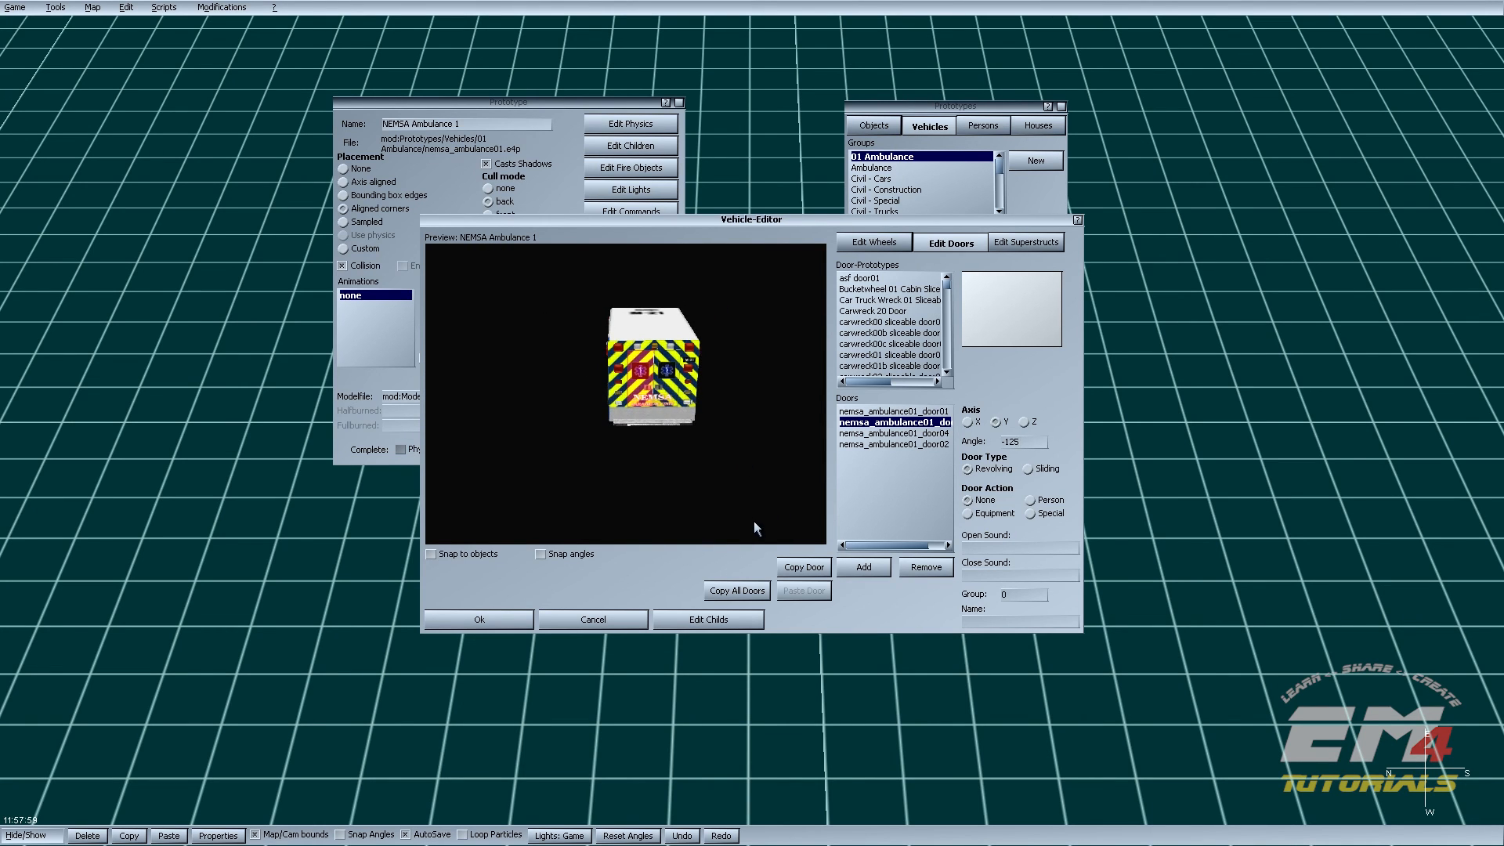
Step: Give the left rear door the Special door action and assign it to group 1
click(1032, 516)
click(1010, 594)
key(BackSpace)
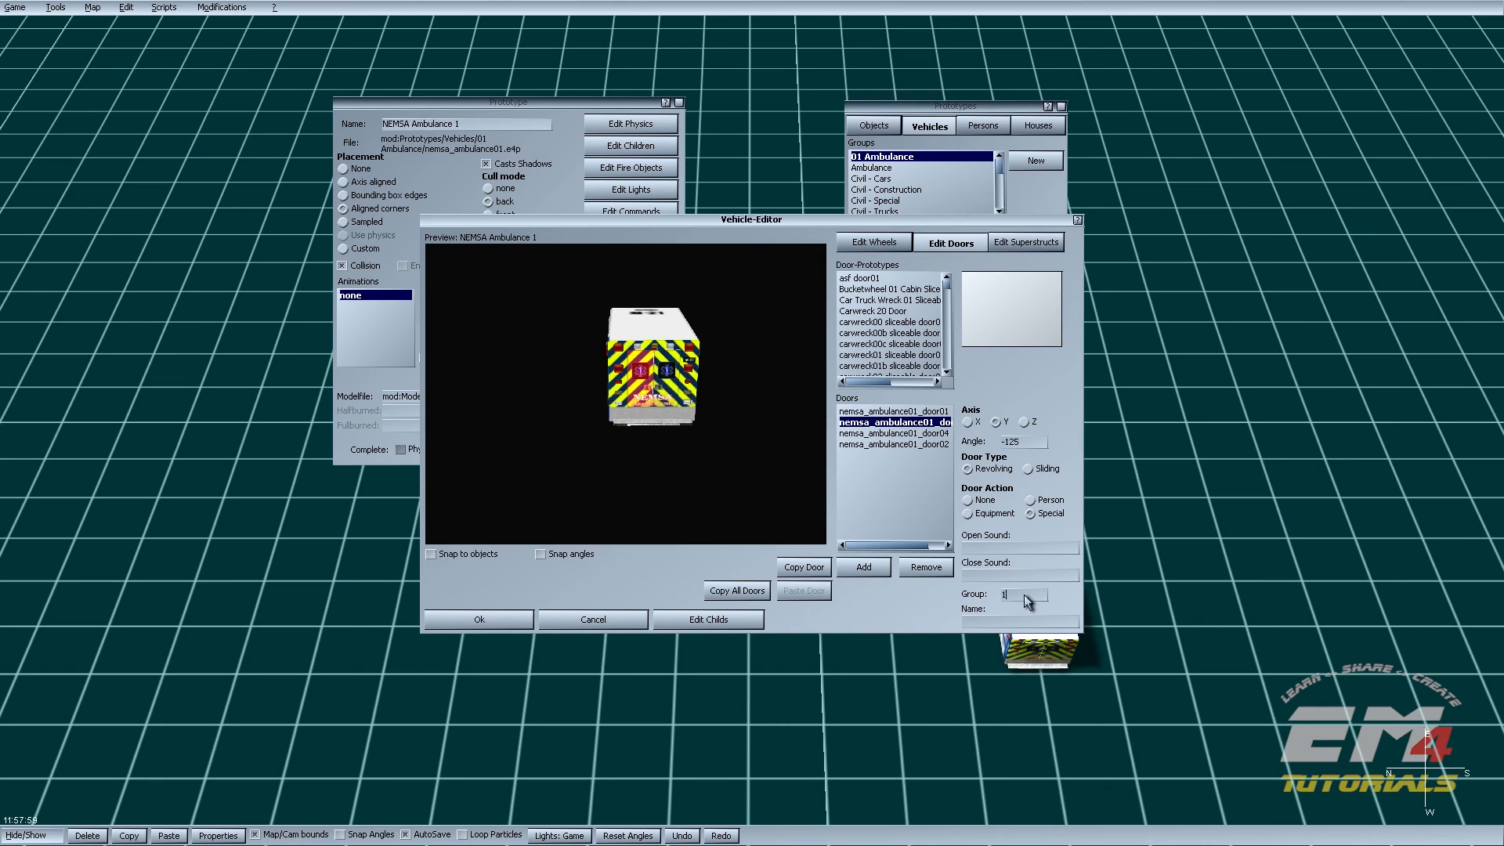
Step: Set the right rear door nemsa_ambulance01_door04 to revolve about the Y axis with an angle of 125
click(935, 435)
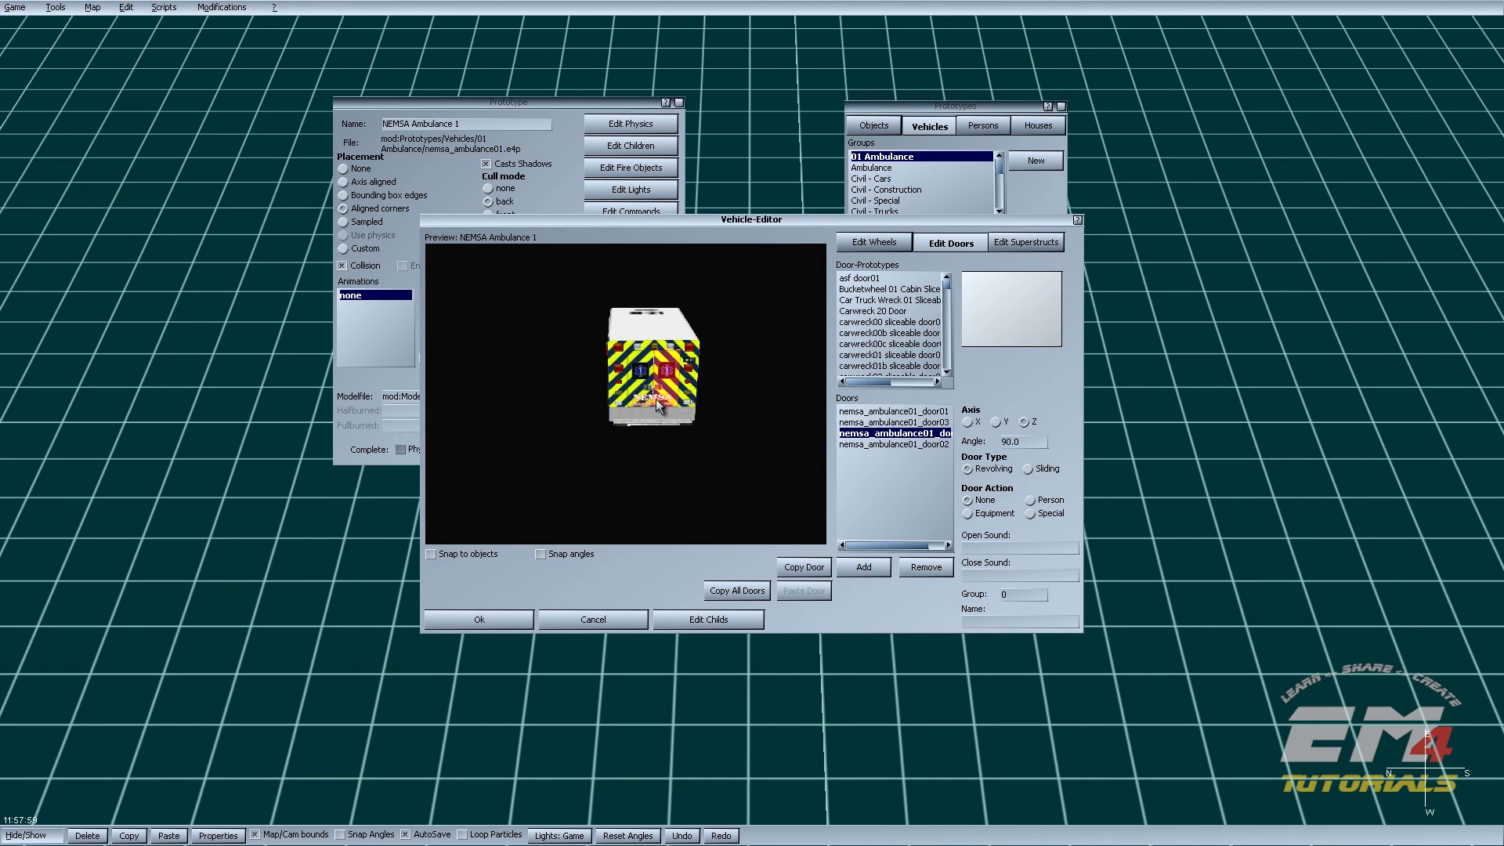
middle_drag(666, 386, 679, 397)
scroll(679, 398, up, 2)
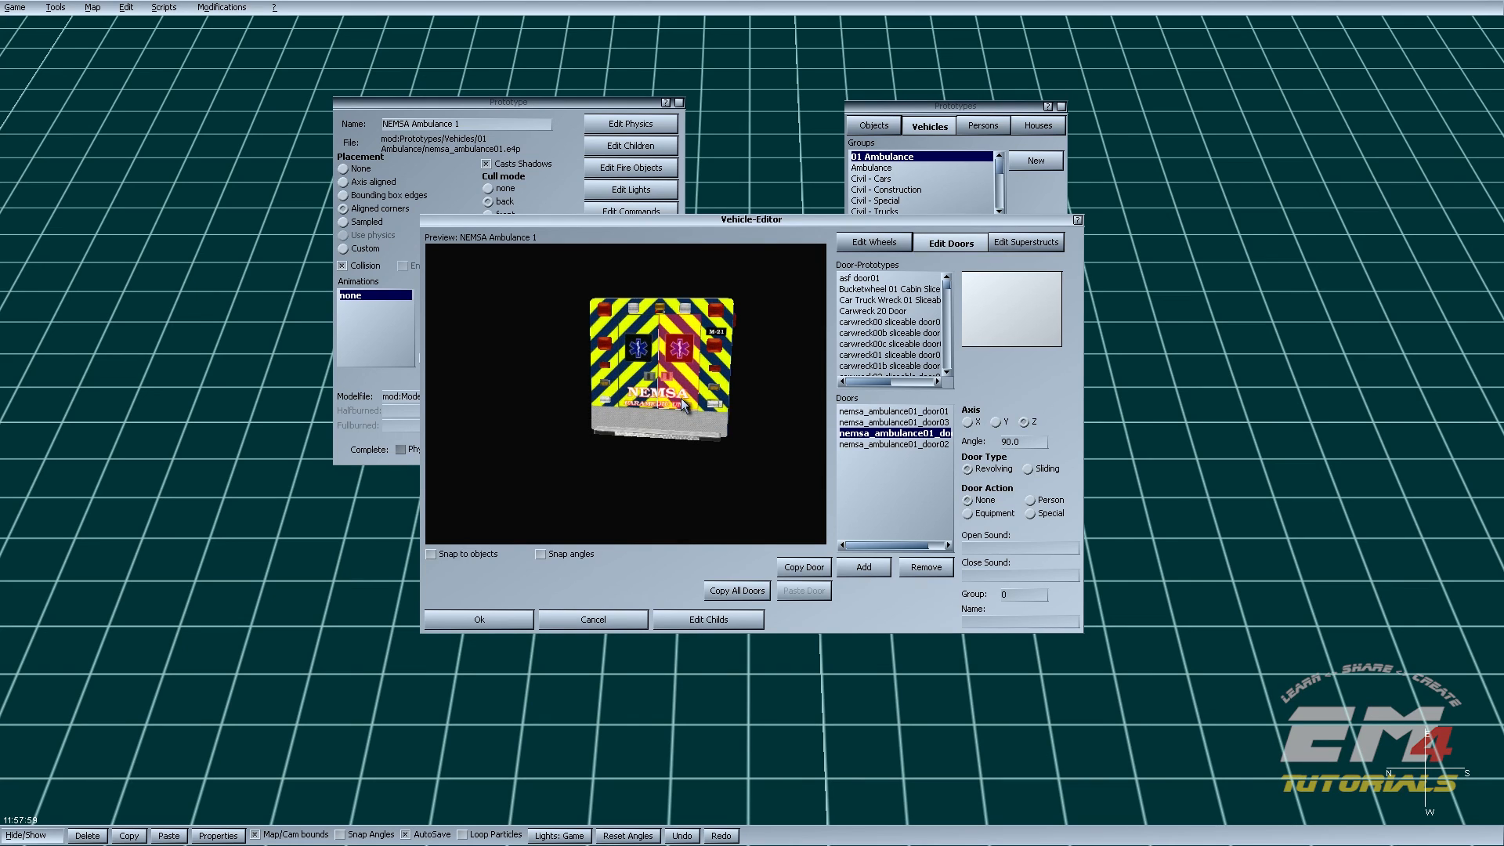
click(995, 423)
middle_drag(708, 445, 714, 369)
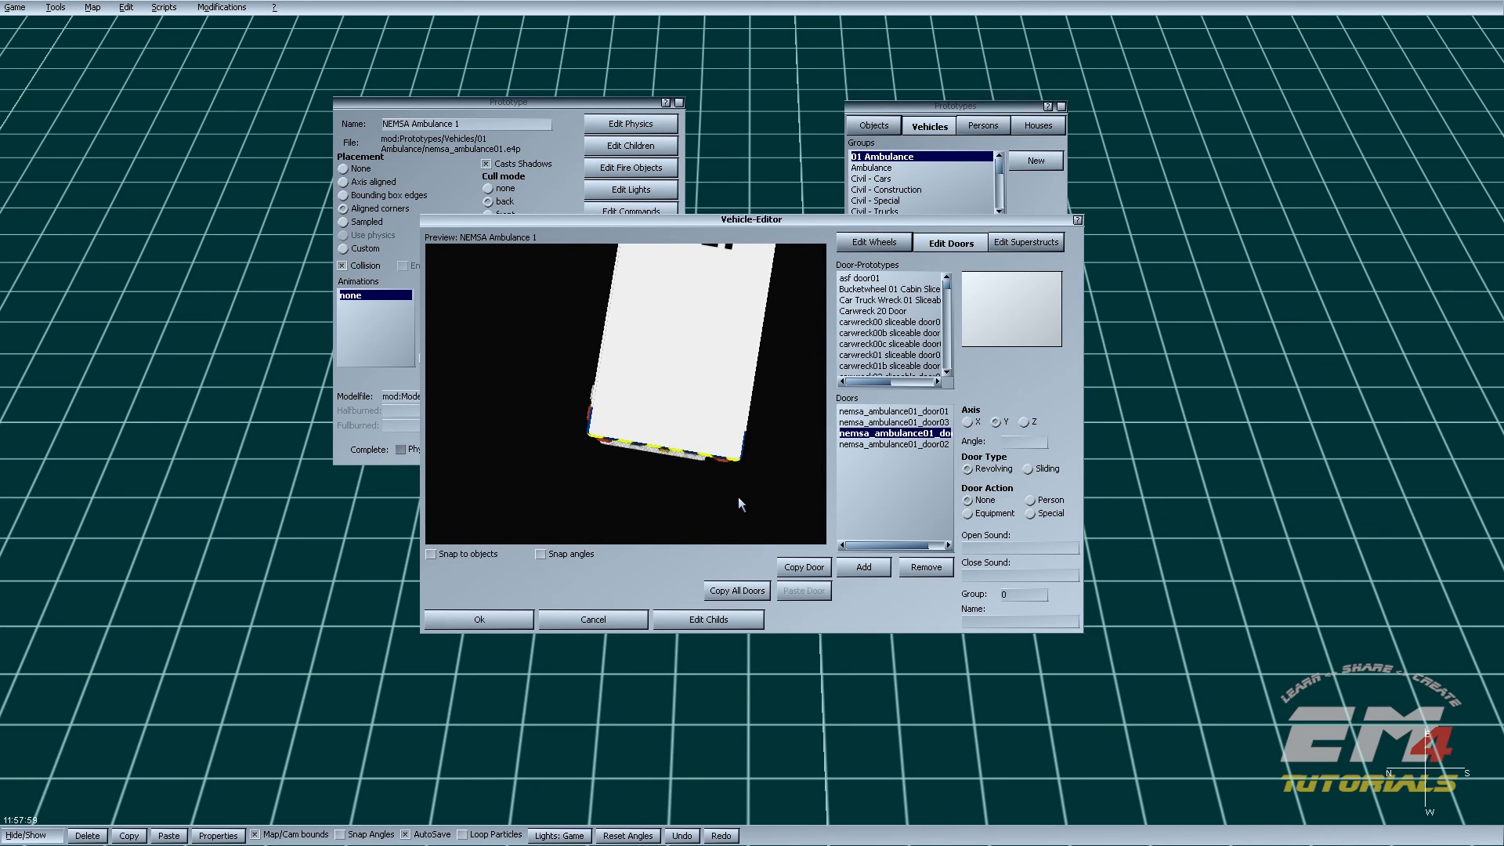
text(125.0)
drag(747, 504, 747, 542)
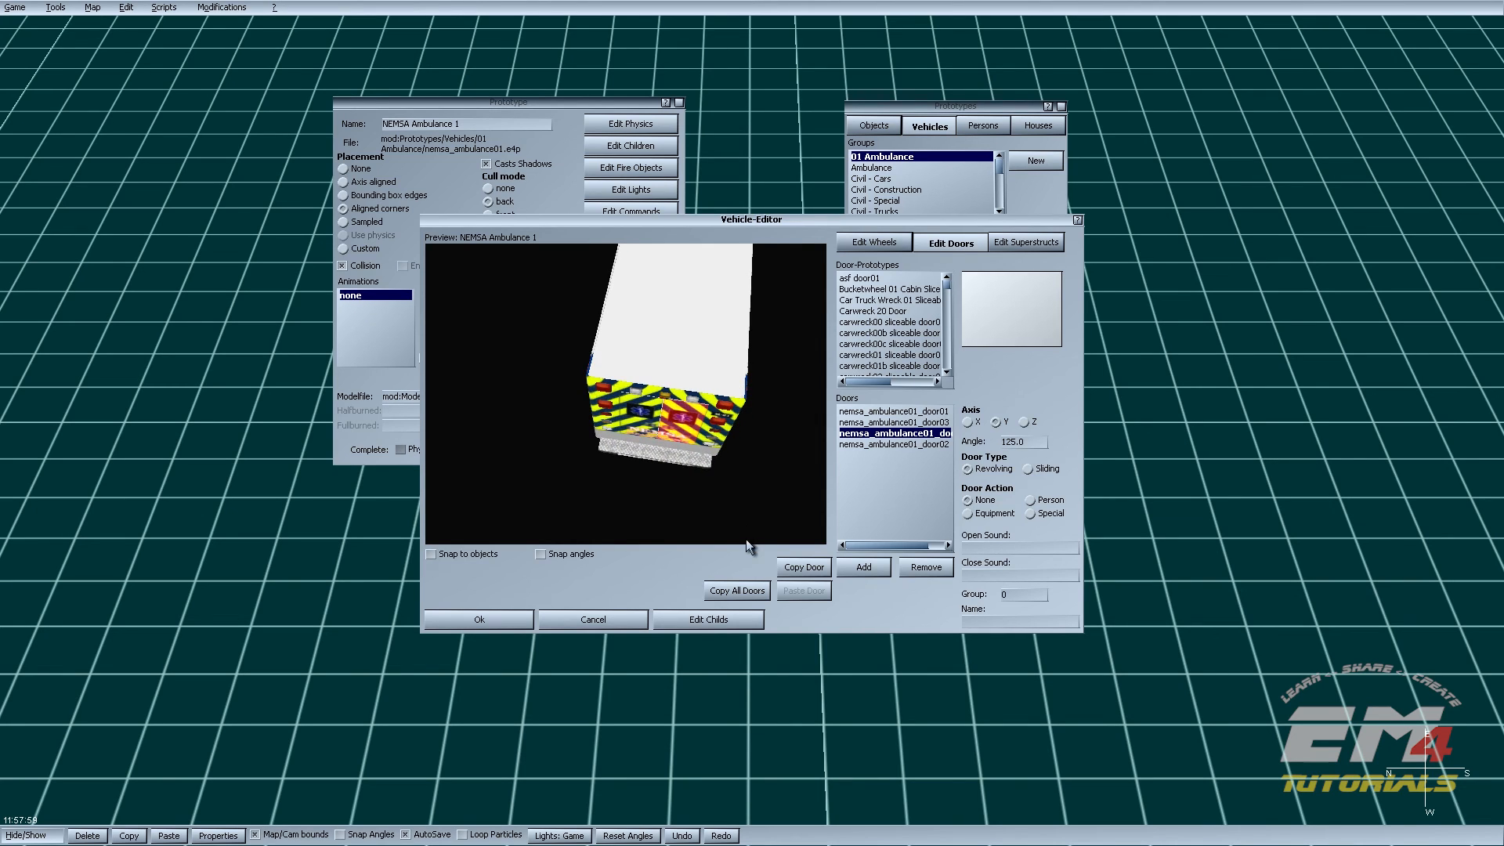
Step: Recheck the settings of nemsa_ambulance01_door03 and enter its opening angle of -125 again
click(909, 422)
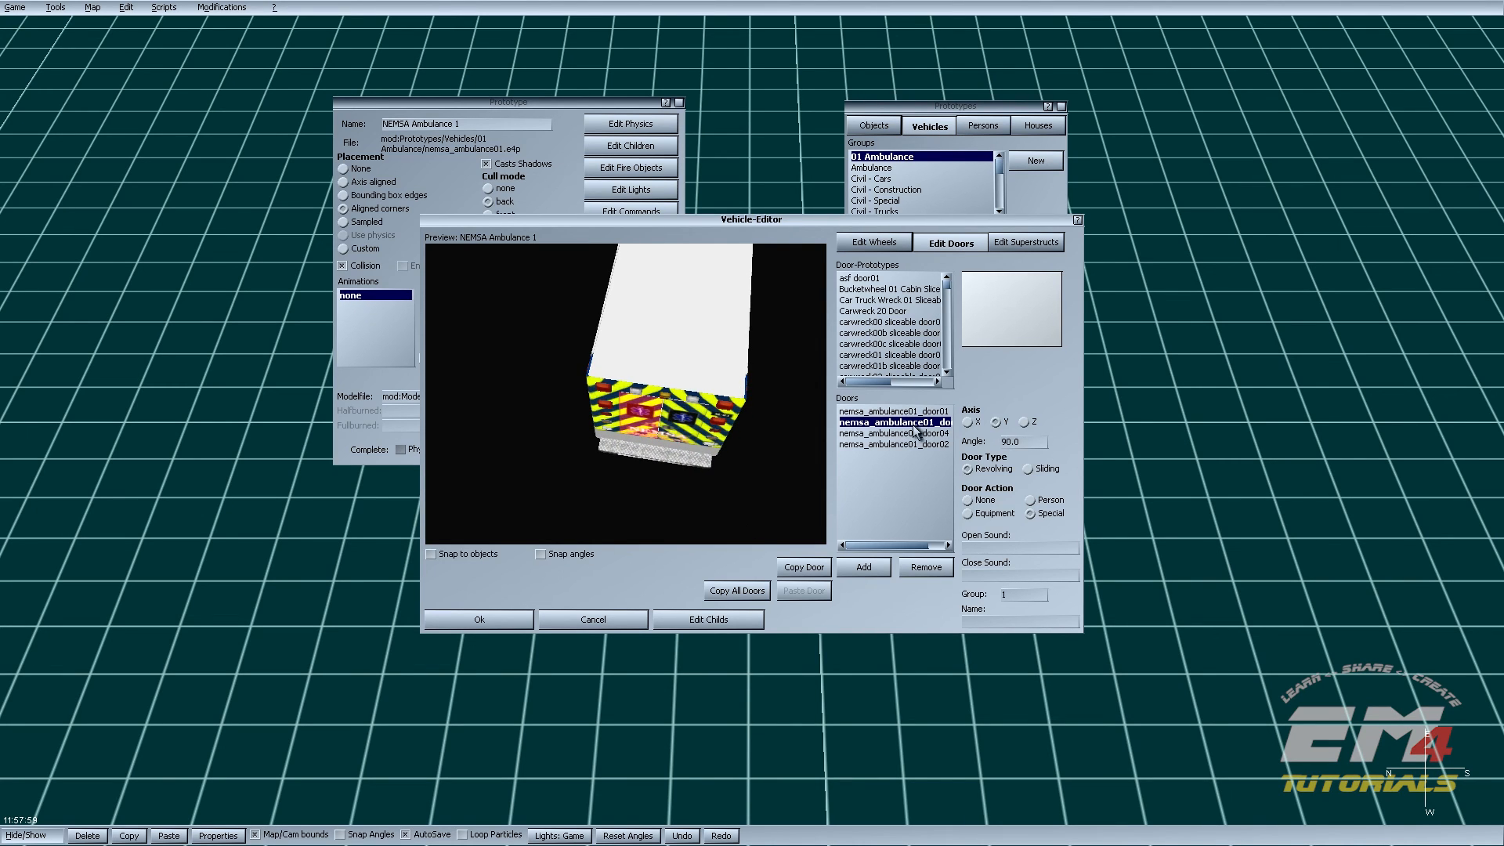
click(926, 413)
click(928, 422)
click(1023, 441)
key(BackSpace)
key(BackSpace)
key(BackSpace)
key(BackSpace)
text(-125)
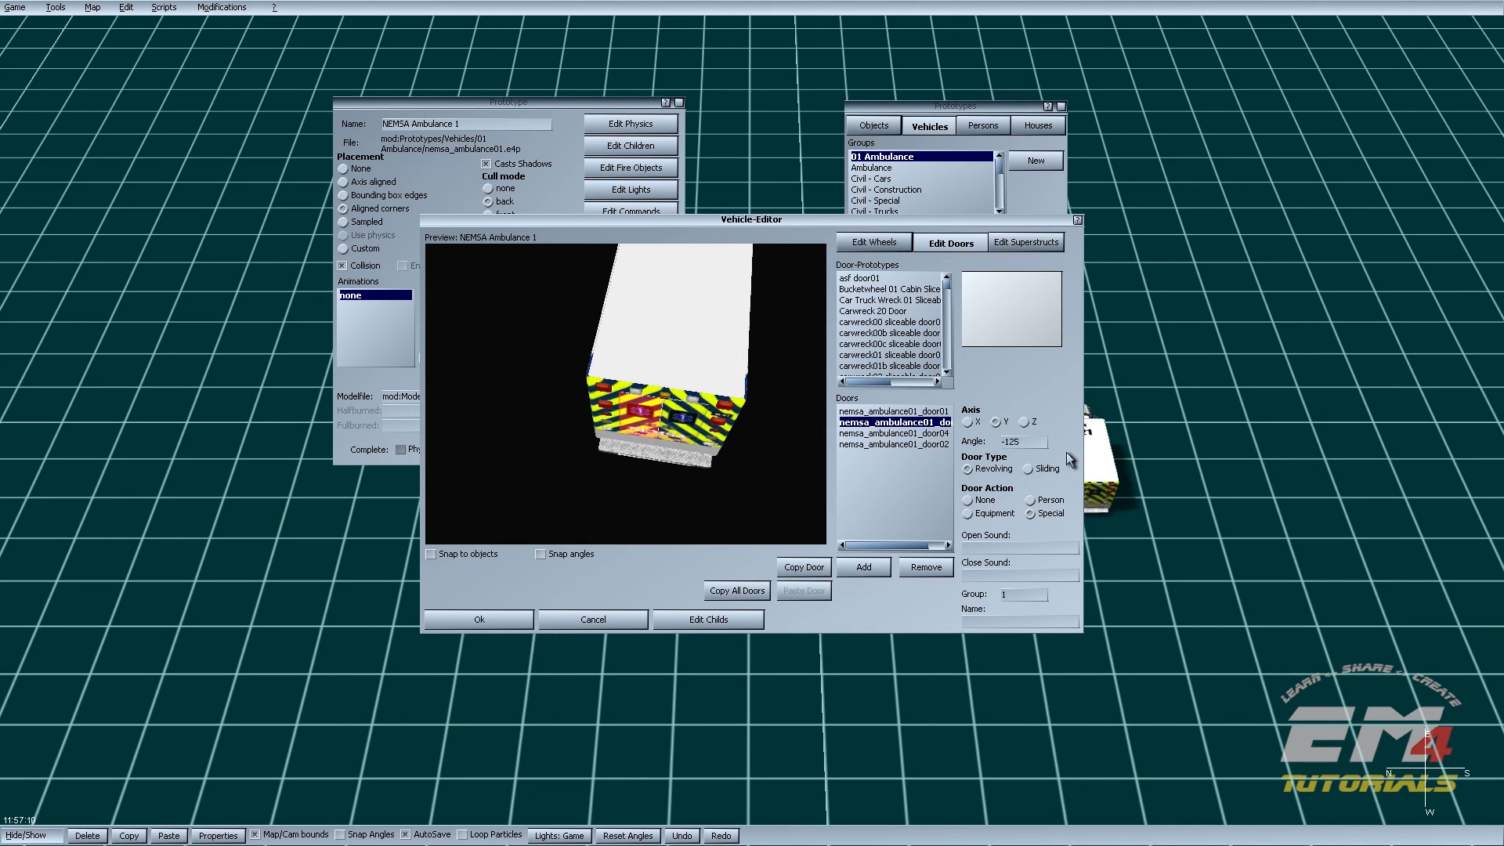
key(Return)
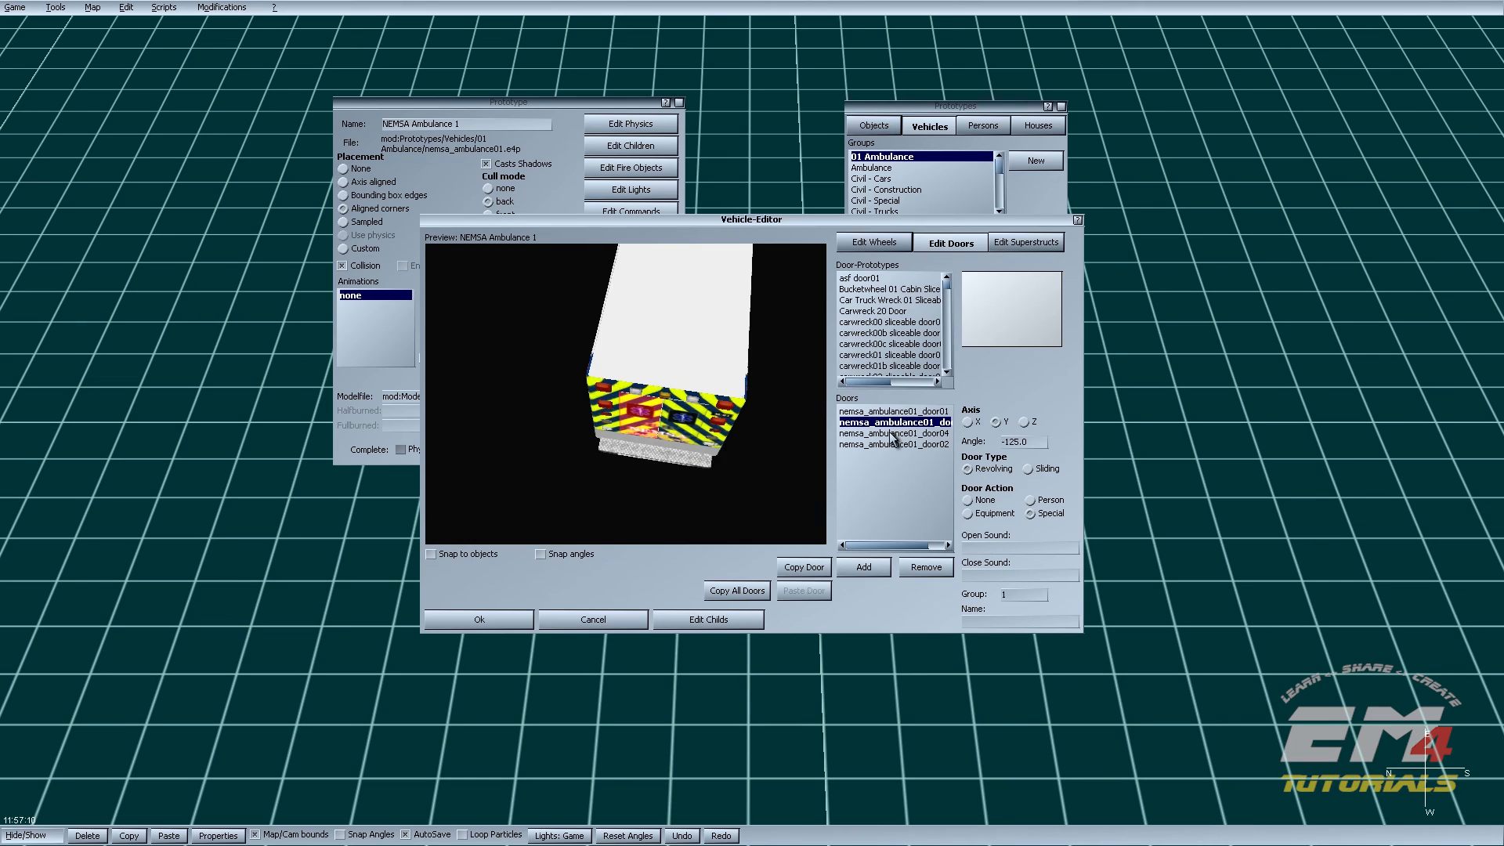
Step: Give the right rear door nemsa_ambulance01_door04 the Special door action and put it in group 1
click(893, 434)
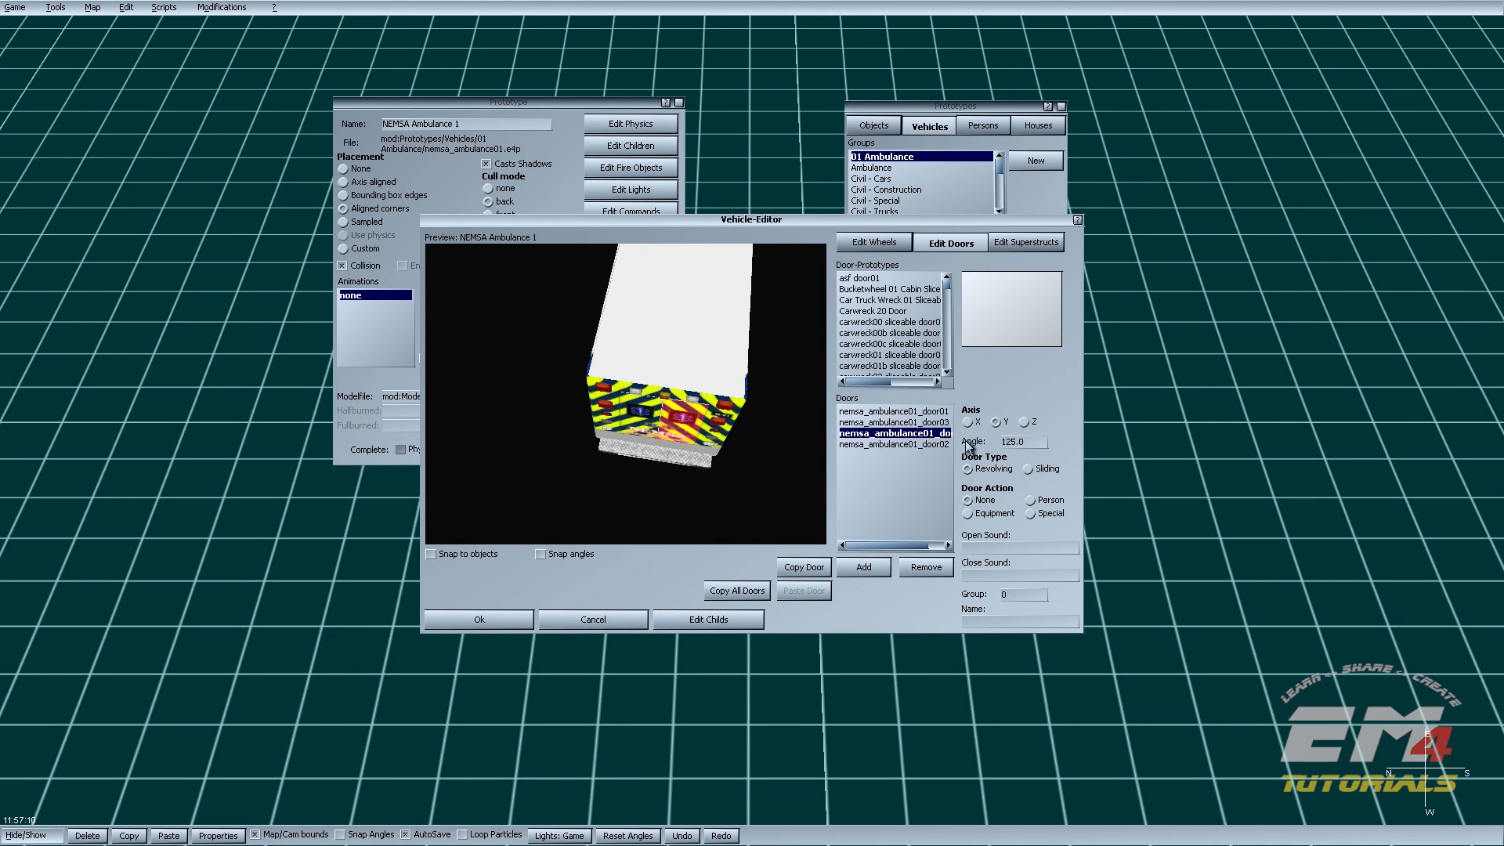
click(1031, 514)
click(1023, 594)
text(1)
Step: Set the side door nemsa_ambulance01_door02 to revolve about the Y axis by 75 degrees with the Equipment door action
click(931, 445)
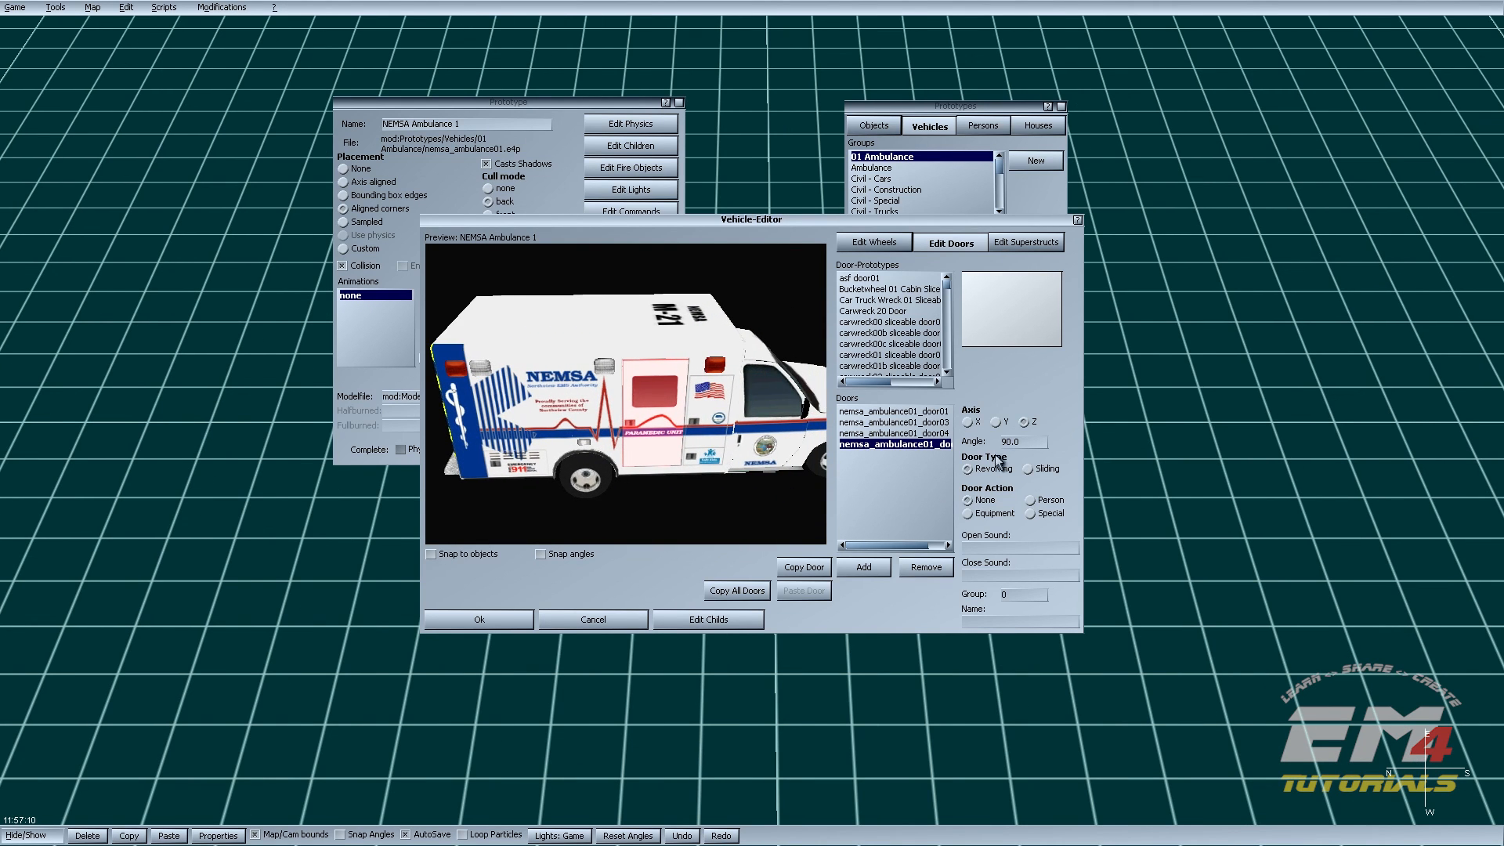
click(996, 422)
drag(774, 501, 807, 431)
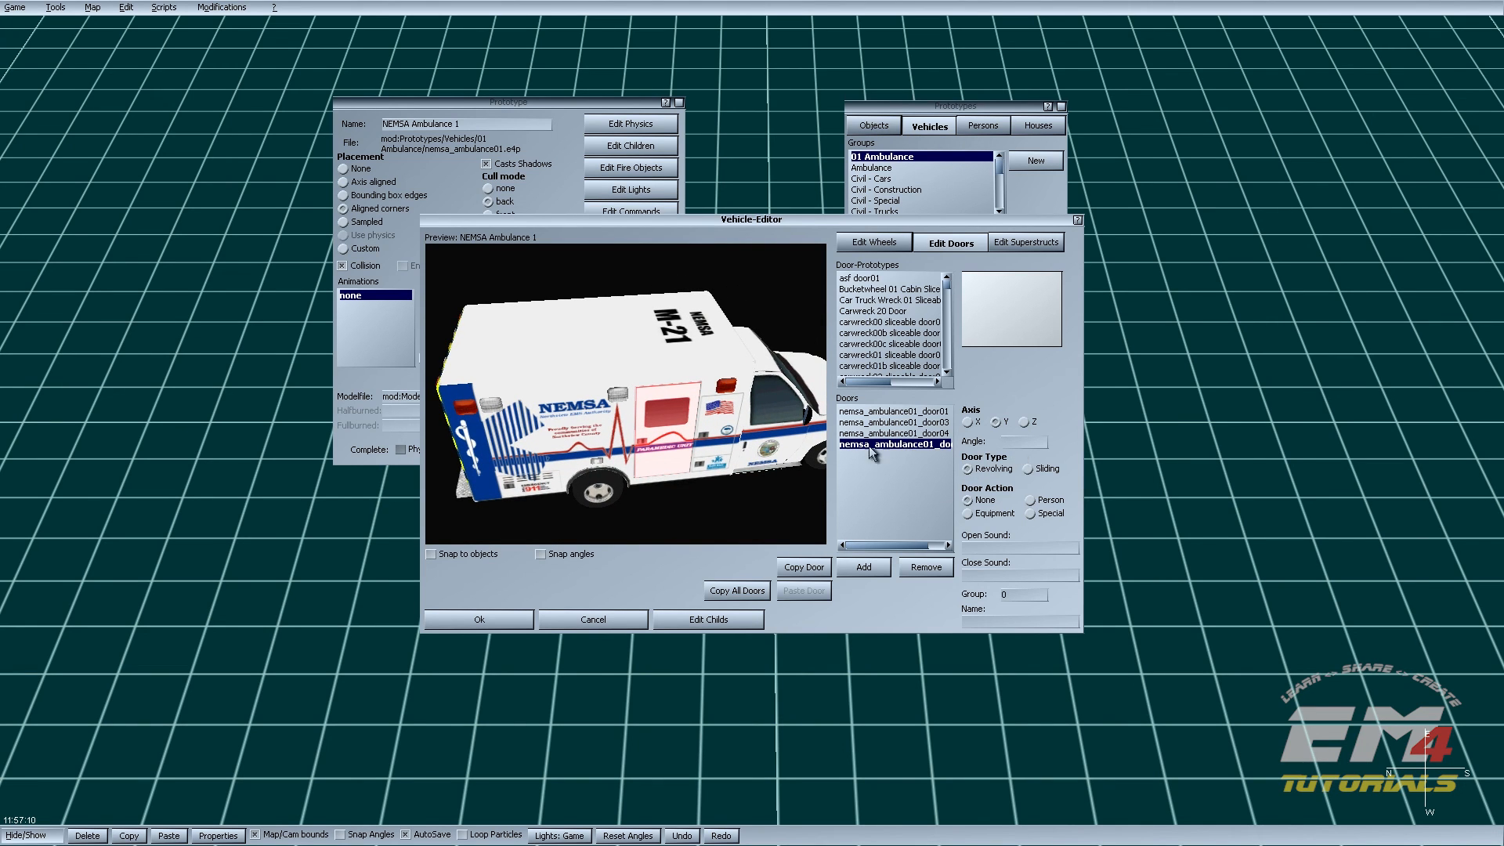
drag(722, 473, 686, 364)
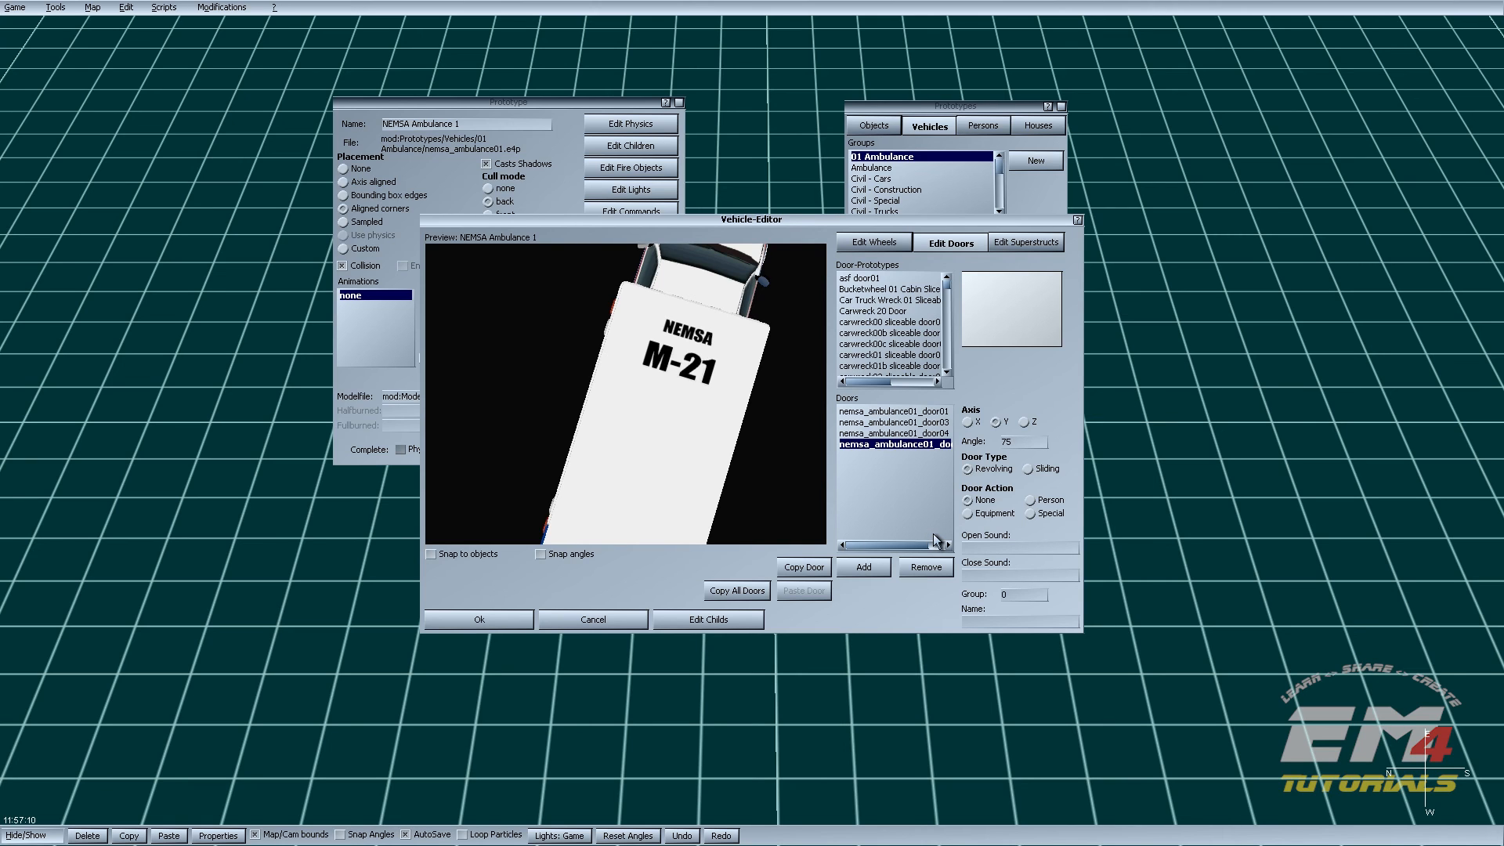
drag(749, 441, 823, 511)
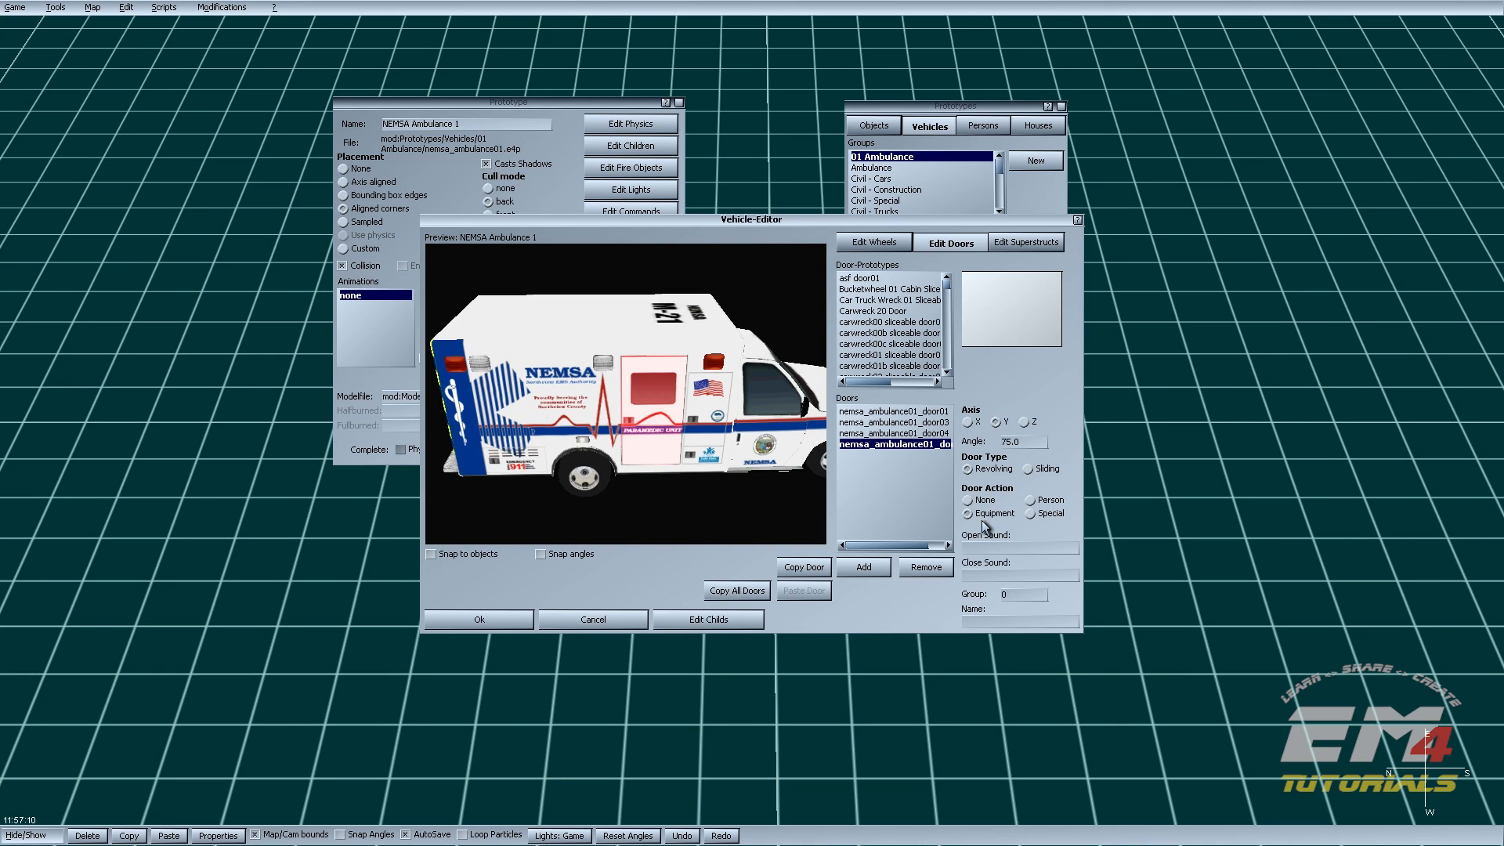
click(1018, 594)
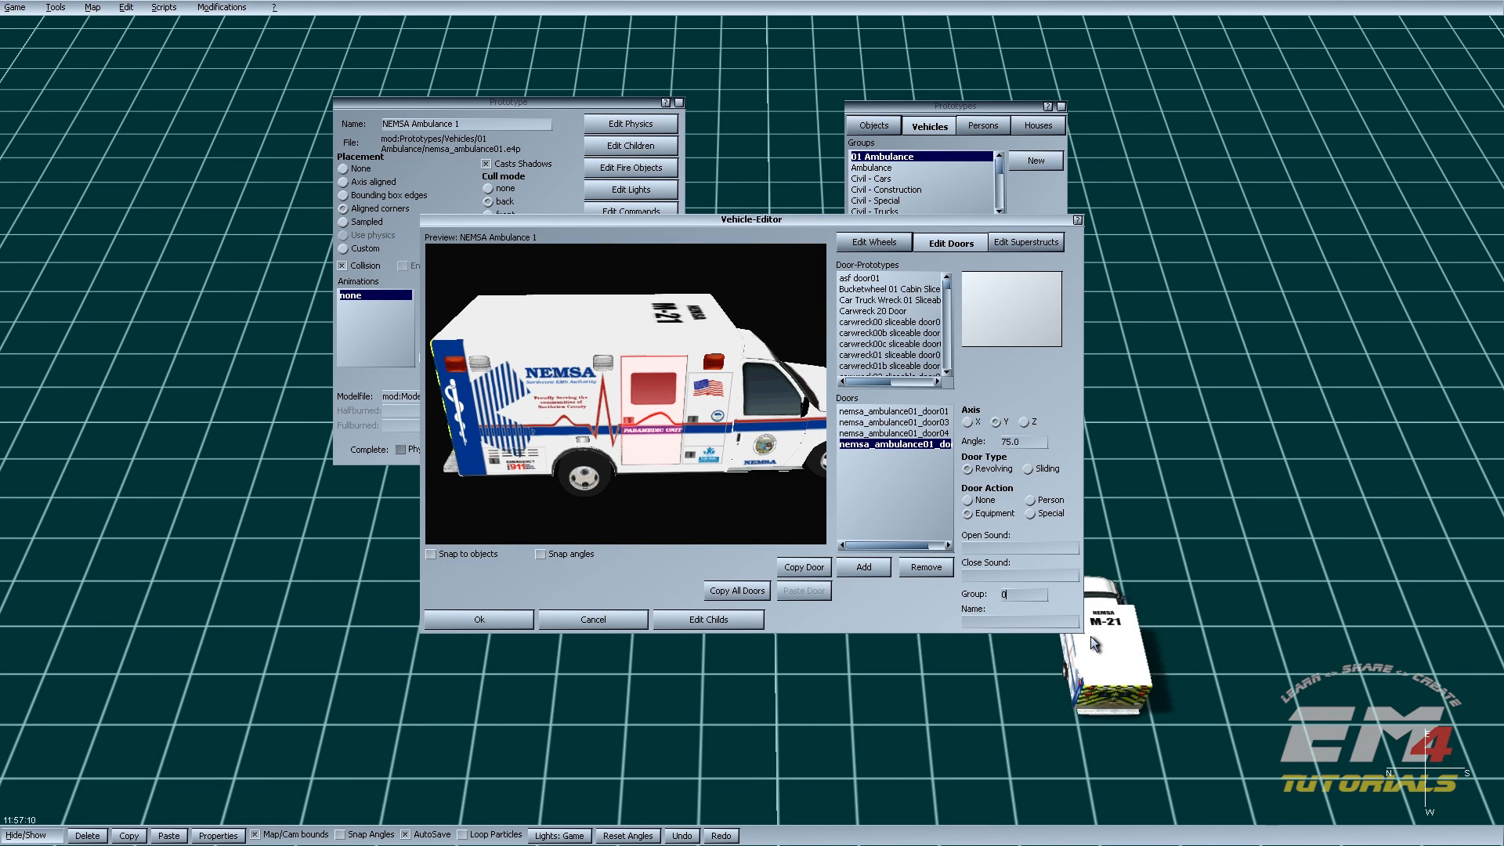
click(972, 516)
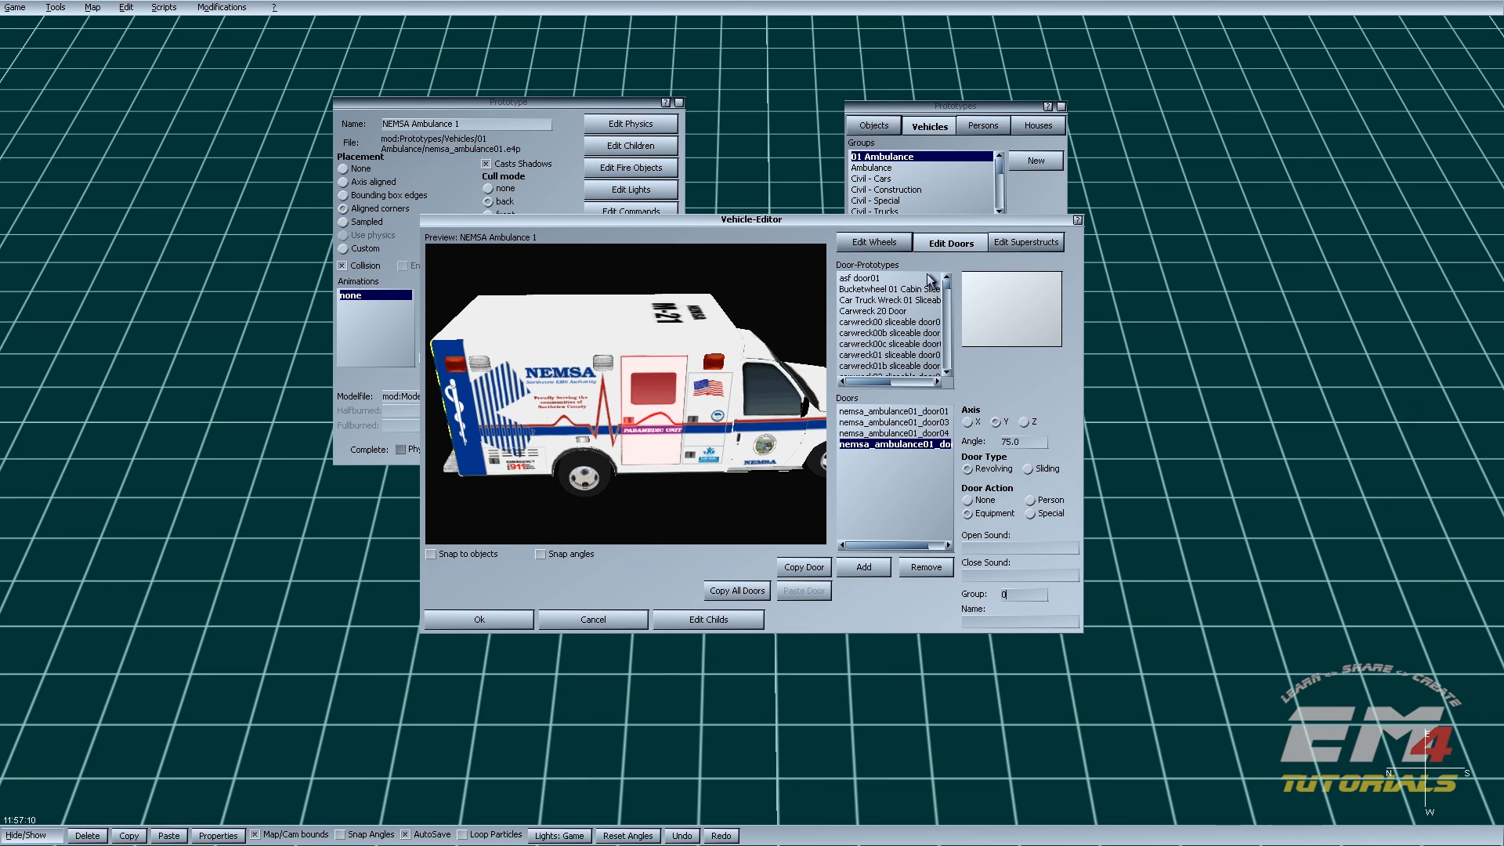
Step: Accept the wheel and door setup and close the Vehicle-Editor
click(883, 243)
click(938, 242)
click(462, 615)
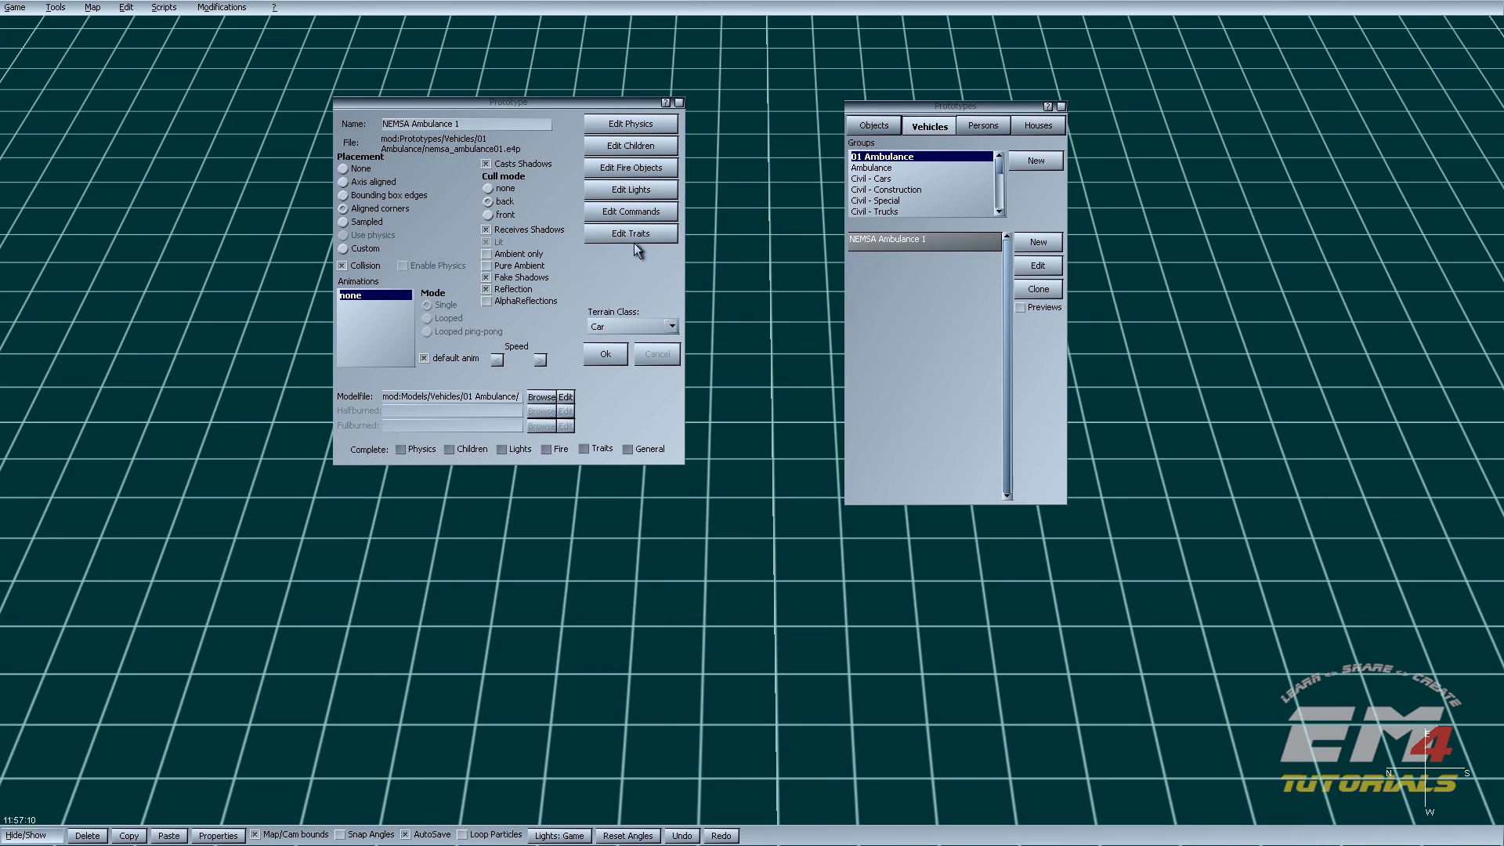
Step: Reopen the ambulance's children in the Vehicle-Editor and look through the available superstructure prototypes
click(654, 149)
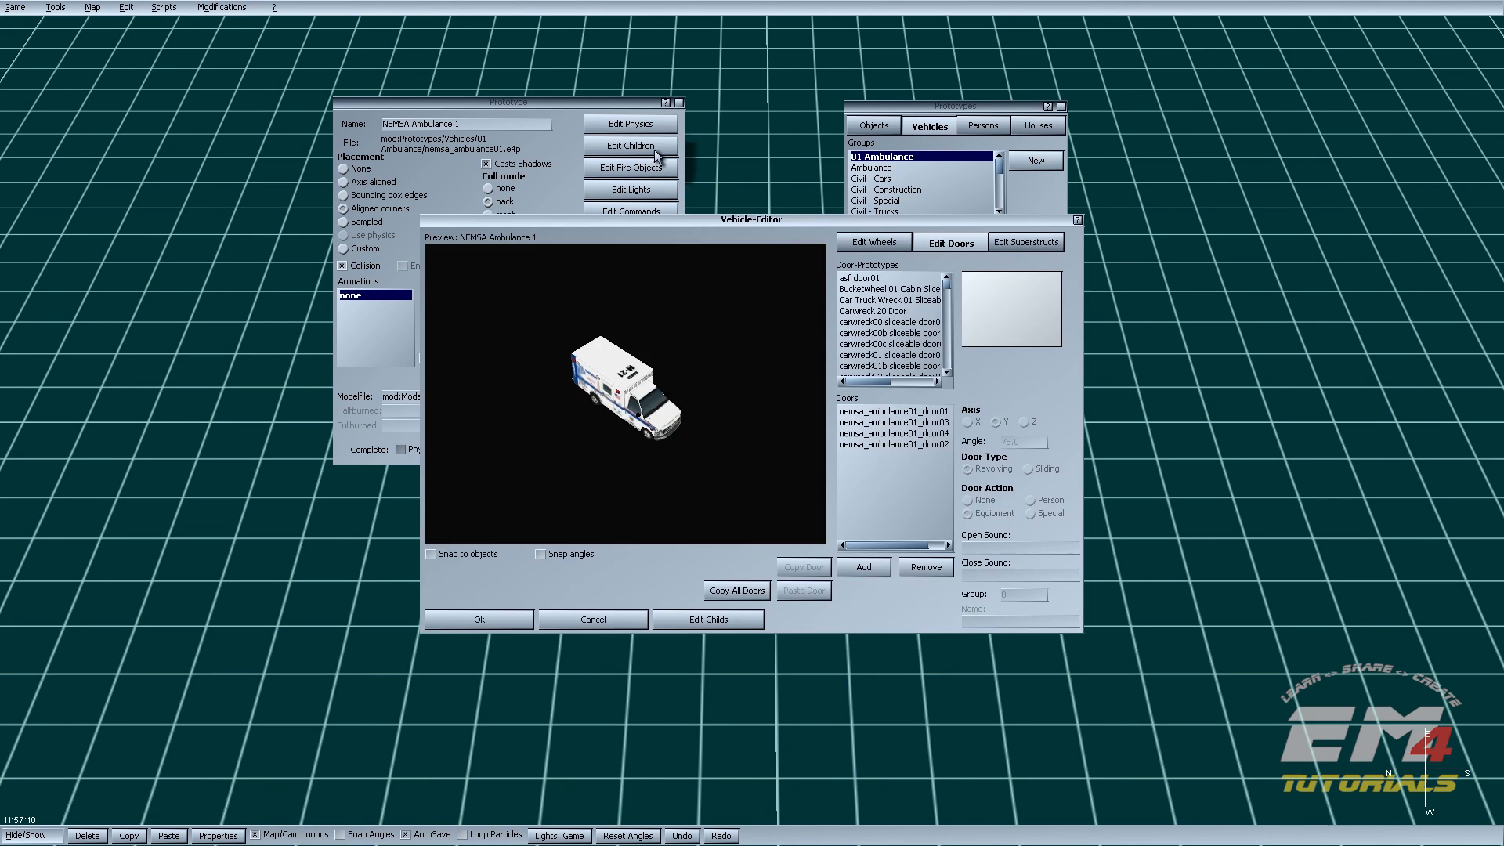
click(891, 245)
click(1006, 246)
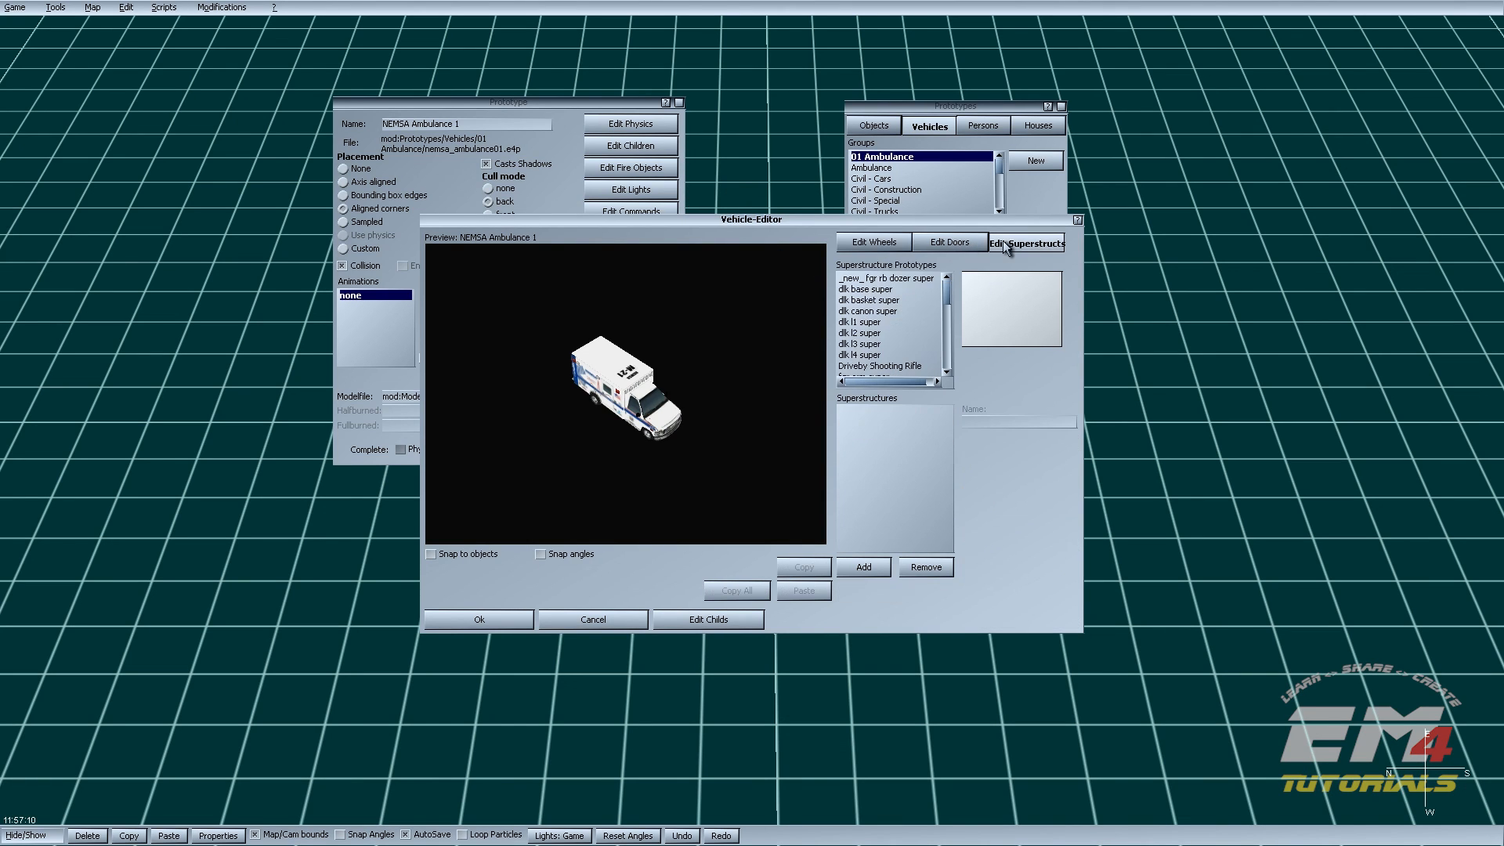
scroll(921, 293, down, 6)
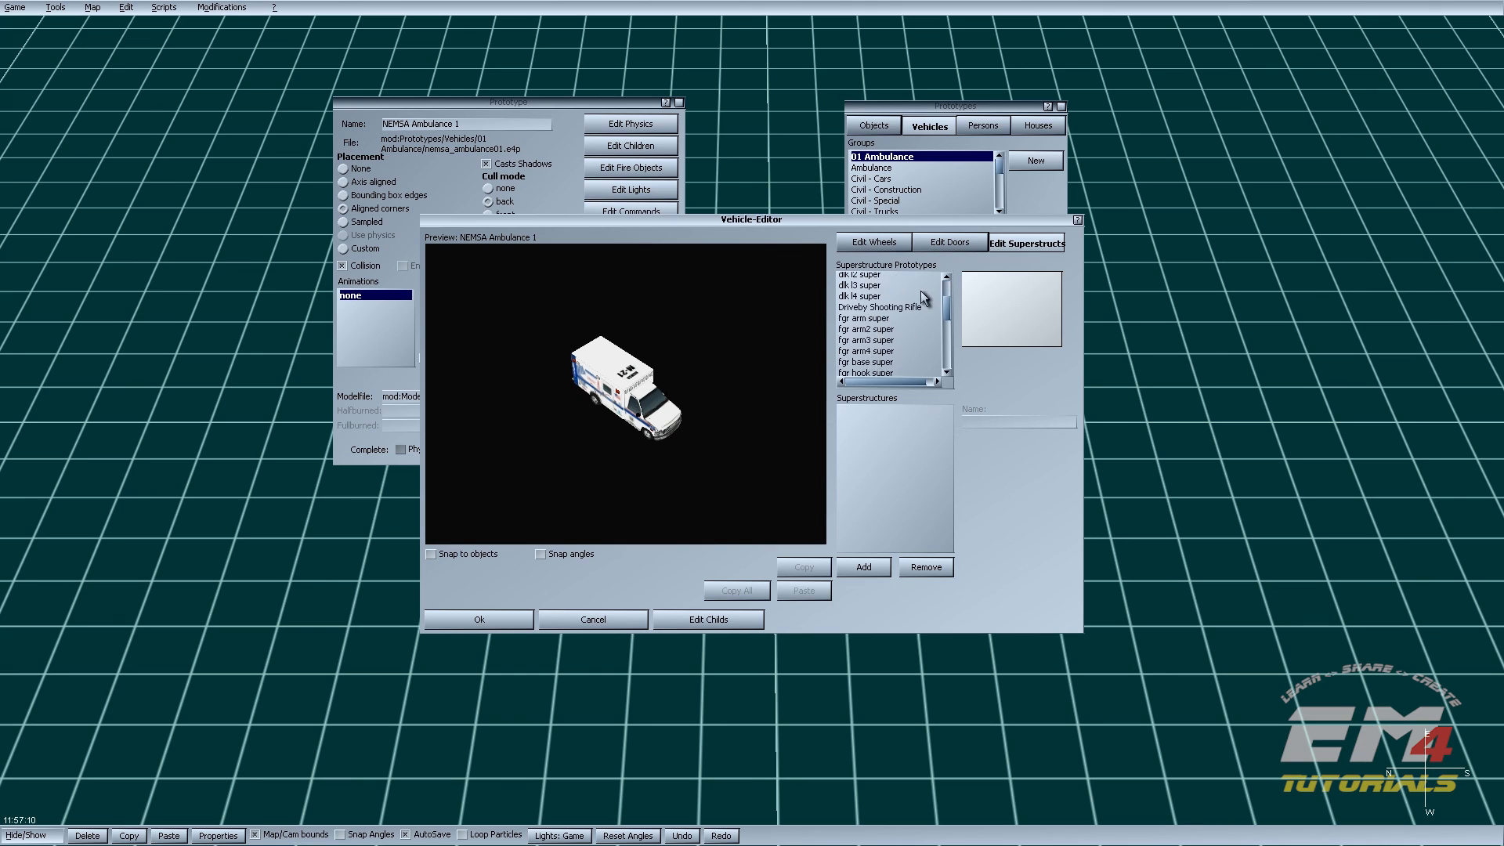
scroll(921, 295, down, 2)
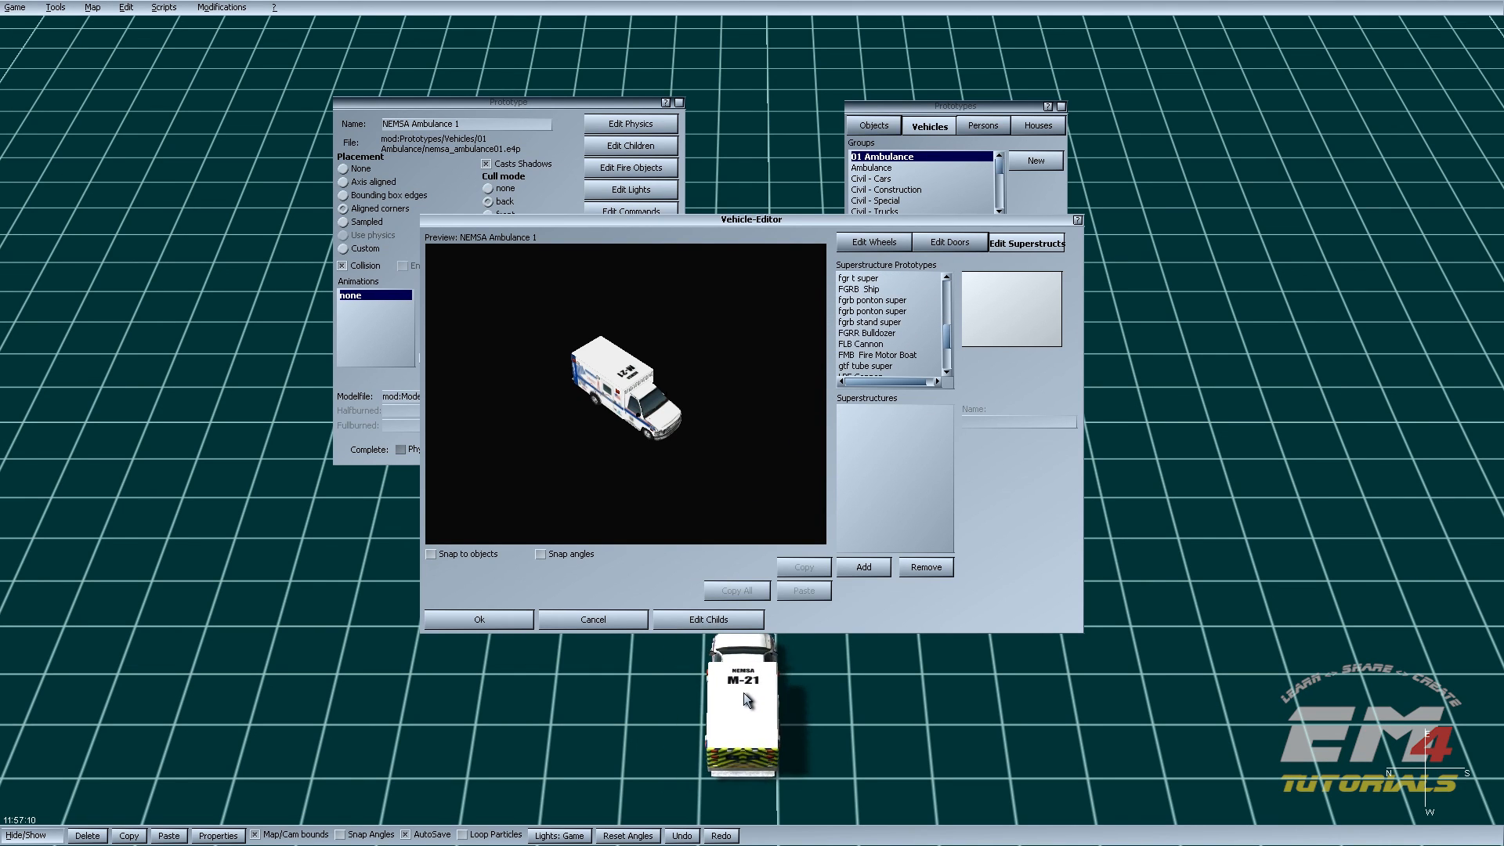
Step: Open the ambulance's child object editor and look through the prototype groups available for child objects
click(727, 619)
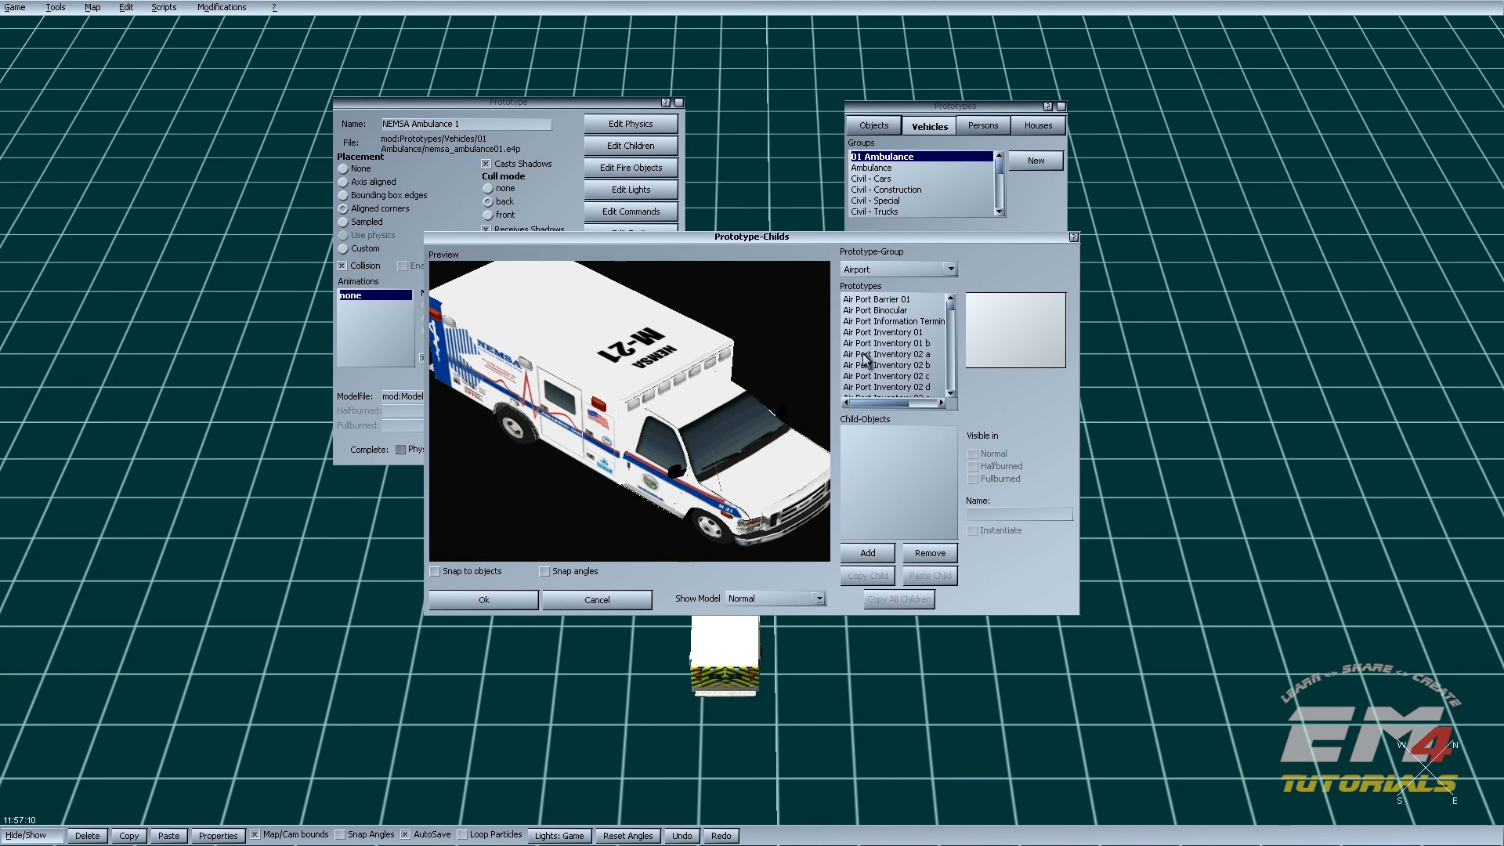
click(896, 266)
scroll(890, 302, down, 5)
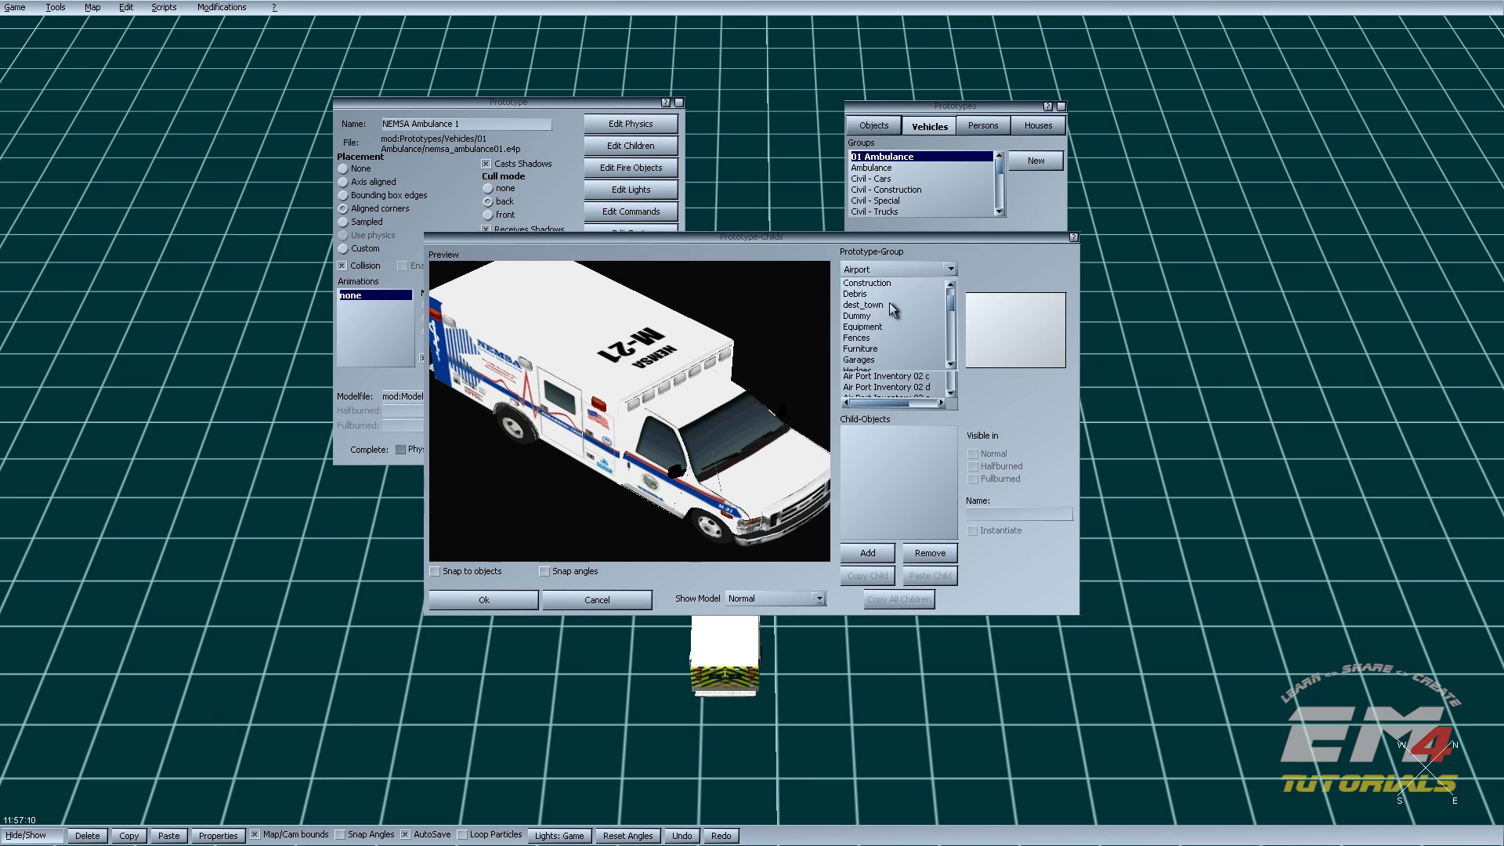
scroll(877, 337, down, 3)
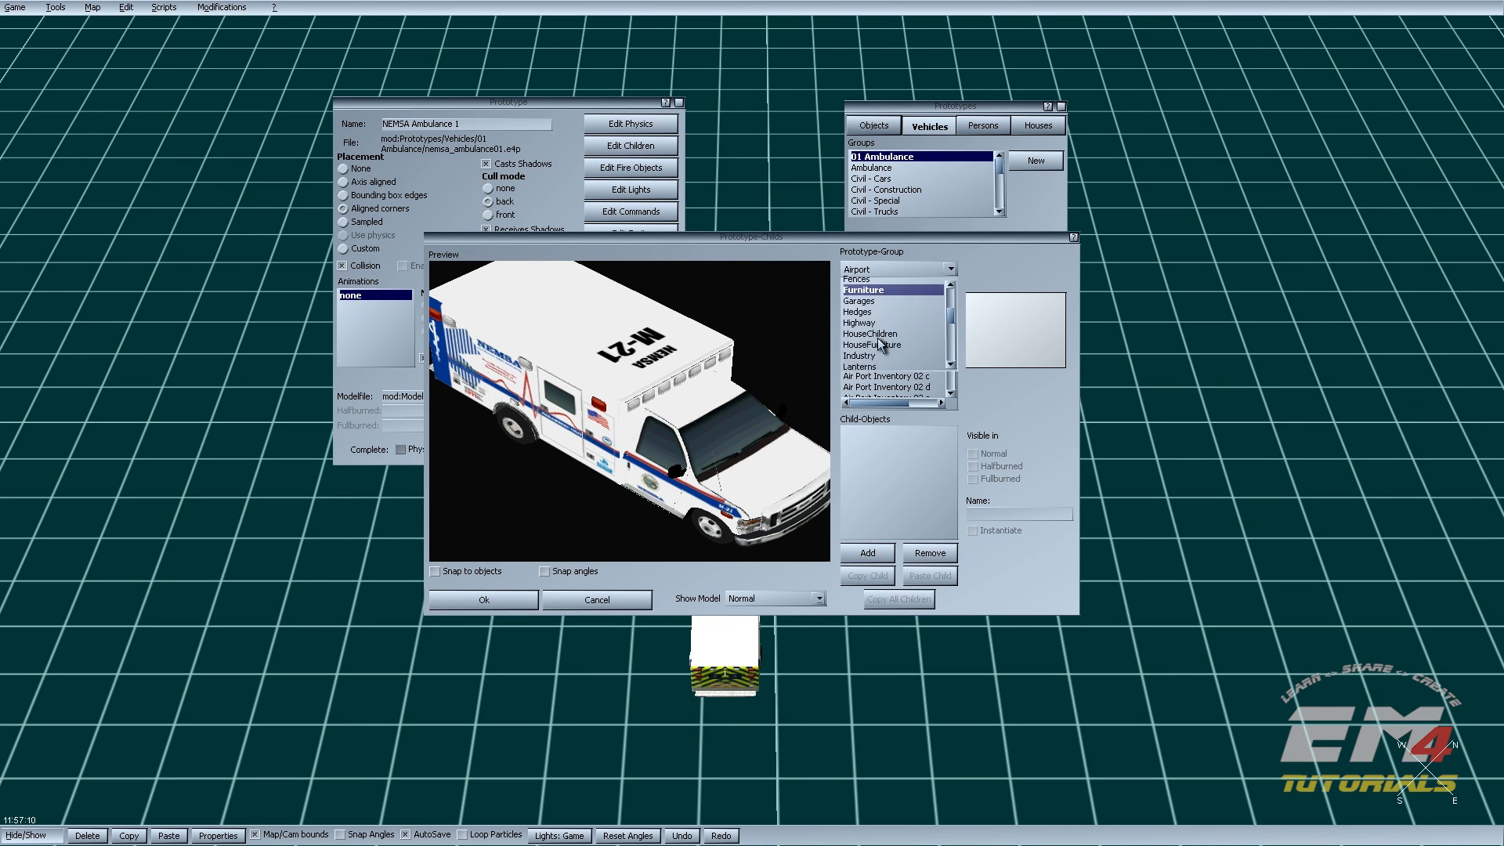
scroll(903, 337, down, 3)
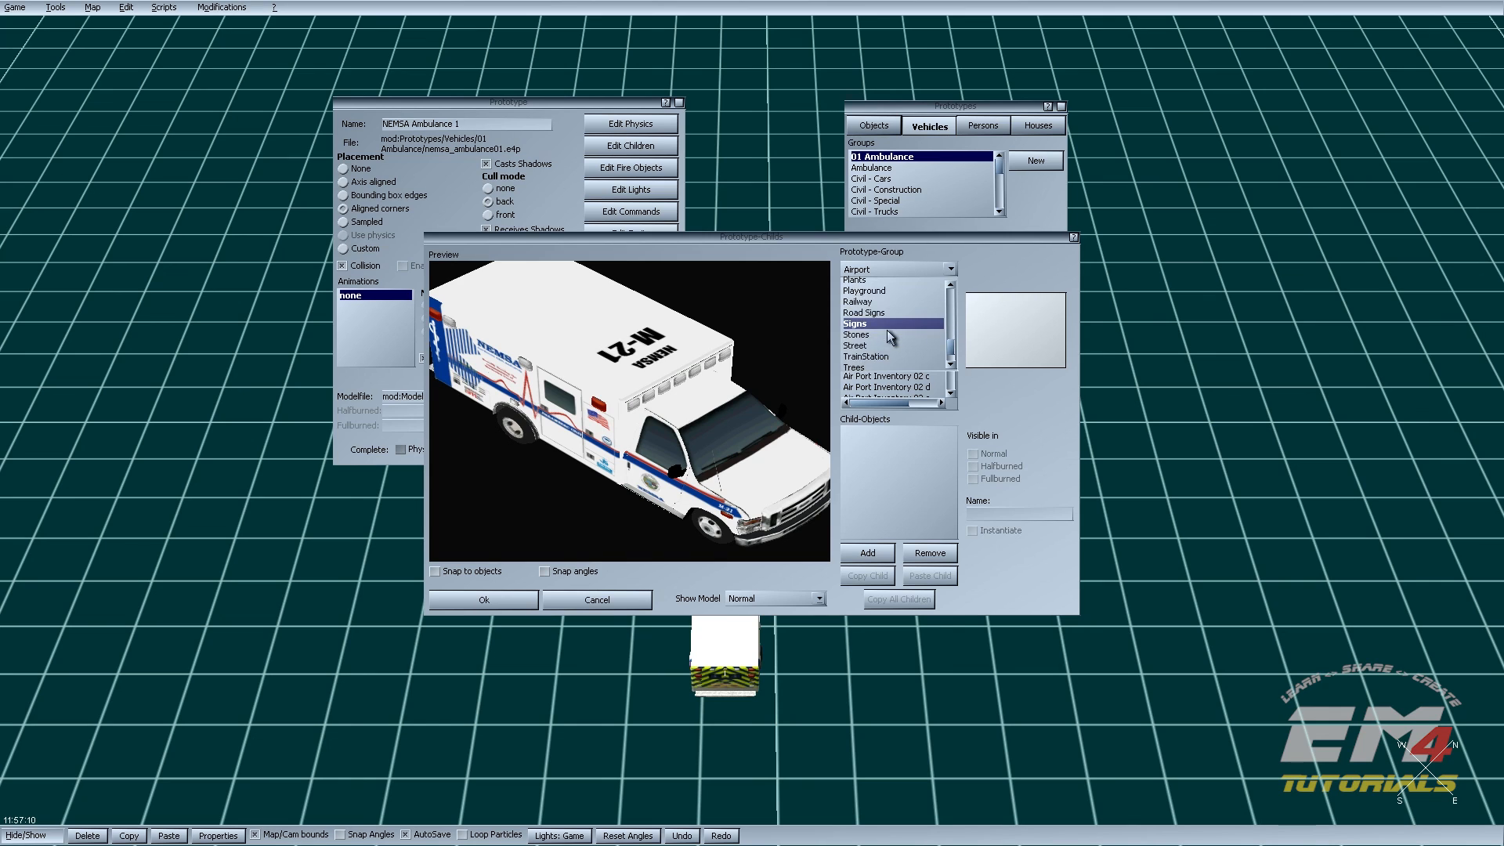
scroll(887, 332, down, 1)
scroll(891, 342, up, 7)
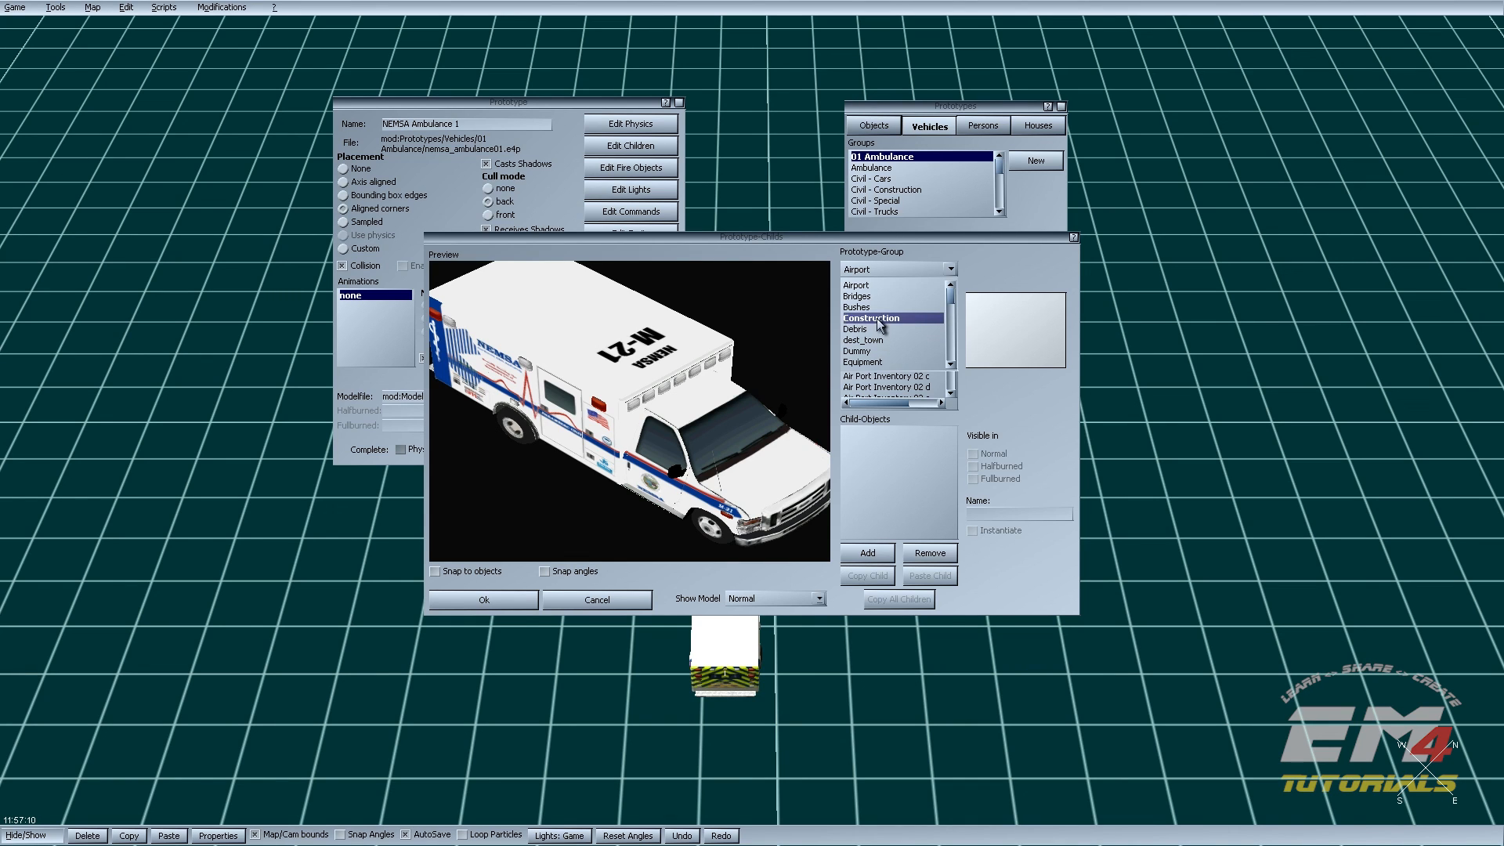
Step: Add Bush 02 from the Bushes group as a child object and position it above the ambulance's roof
click(876, 308)
click(855, 322)
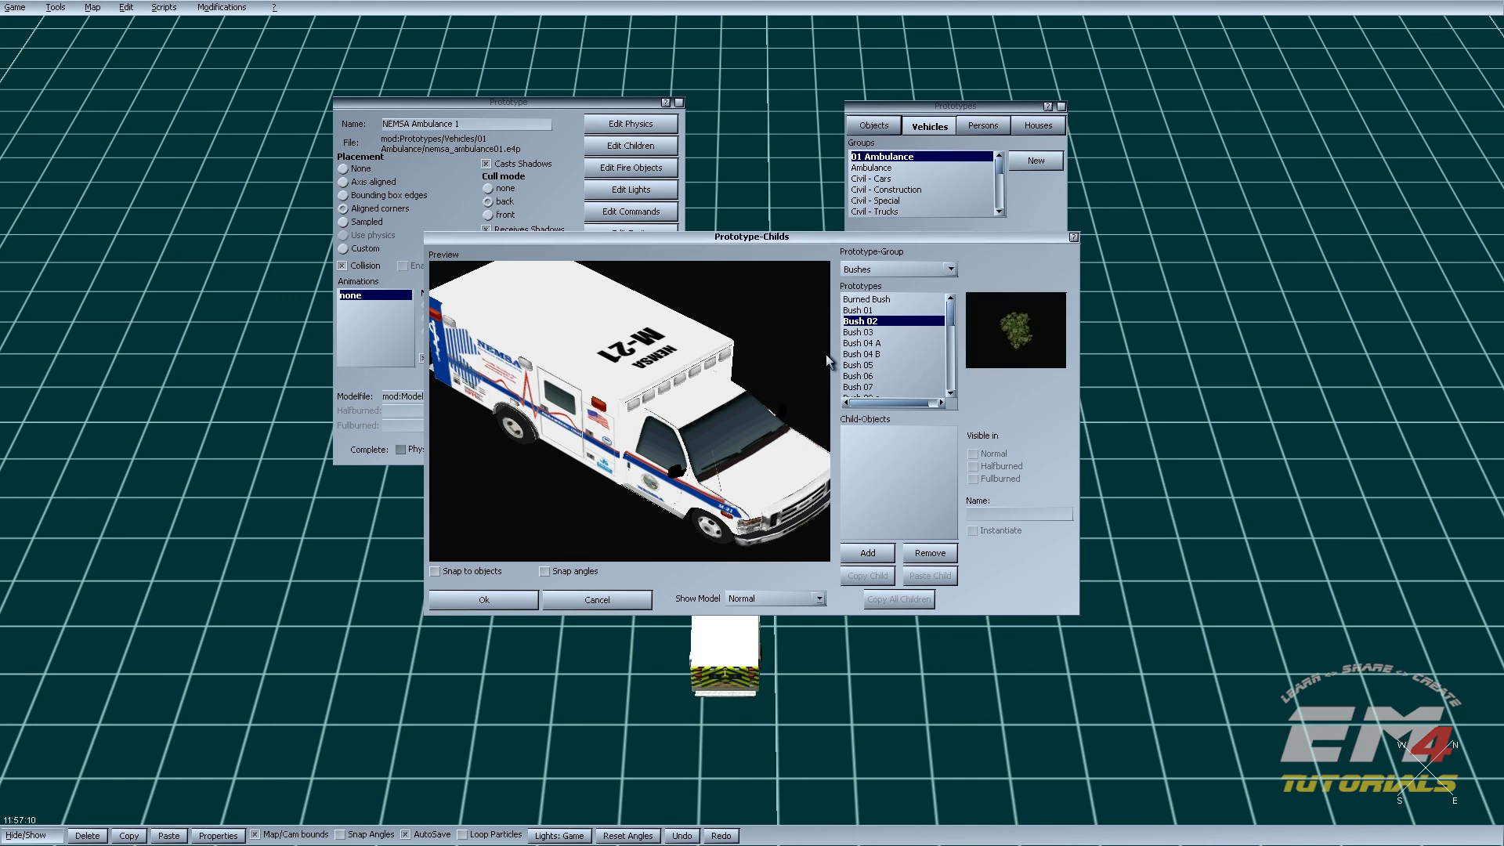
middle_drag(678, 480, 732, 453)
click(866, 553)
drag(663, 346, 636, 311)
middle_drag(637, 312, 745, 411)
drag(666, 368, 659, 307)
mouse_move(727, 433)
middle_down()
mouse_move(786, 490)
mouse_move(724, 431)
mouse_move(736, 438)
middle_up()
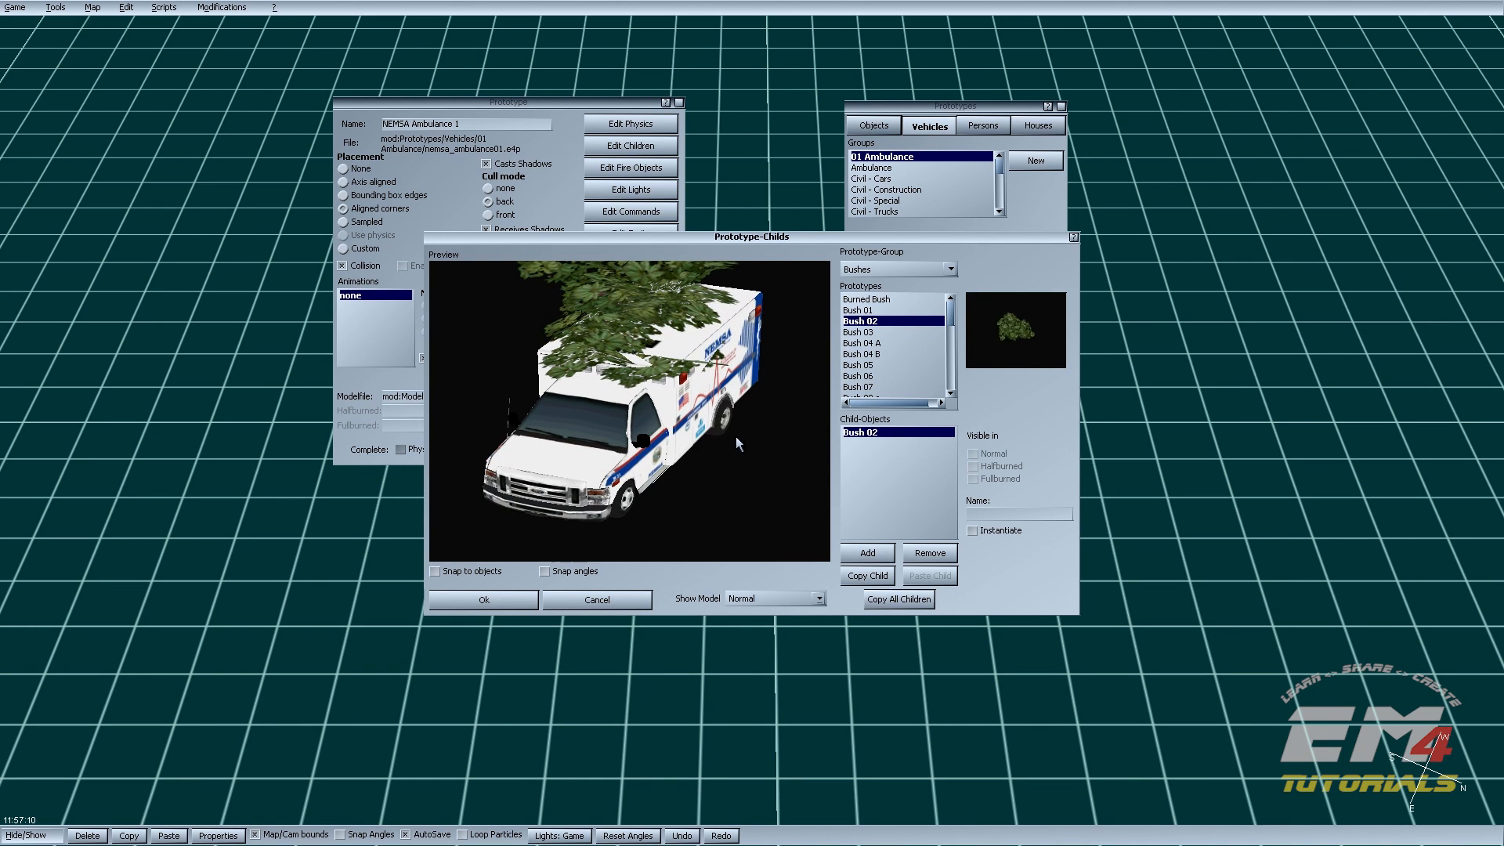
Step: Move and rotate the Bush 02 child on the ambulance's roof, and discard the child object changes
middle_drag(627, 454, 591, 491)
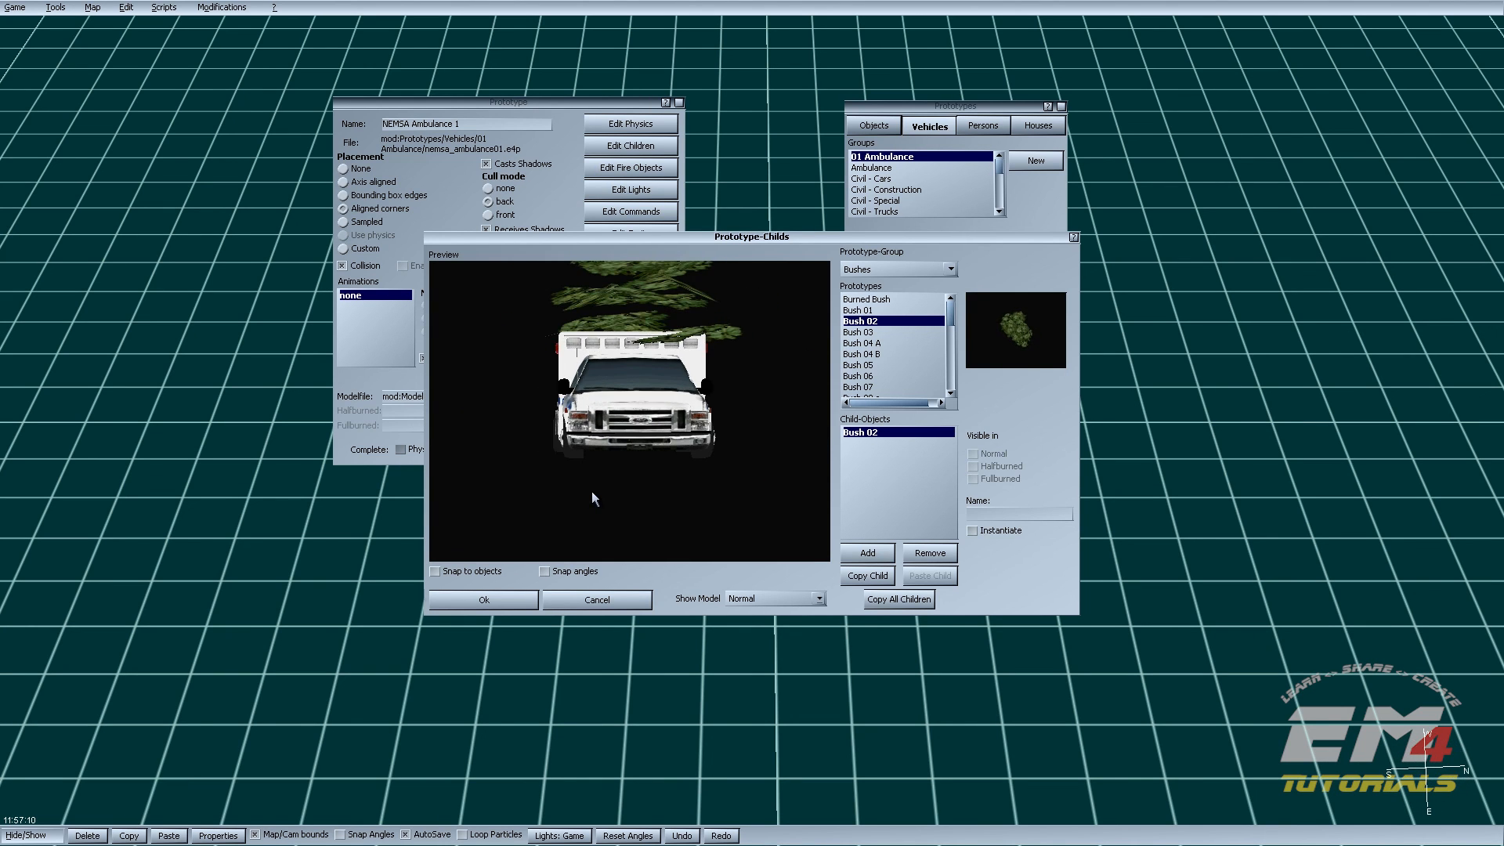
middle_drag(627, 412, 671, 389)
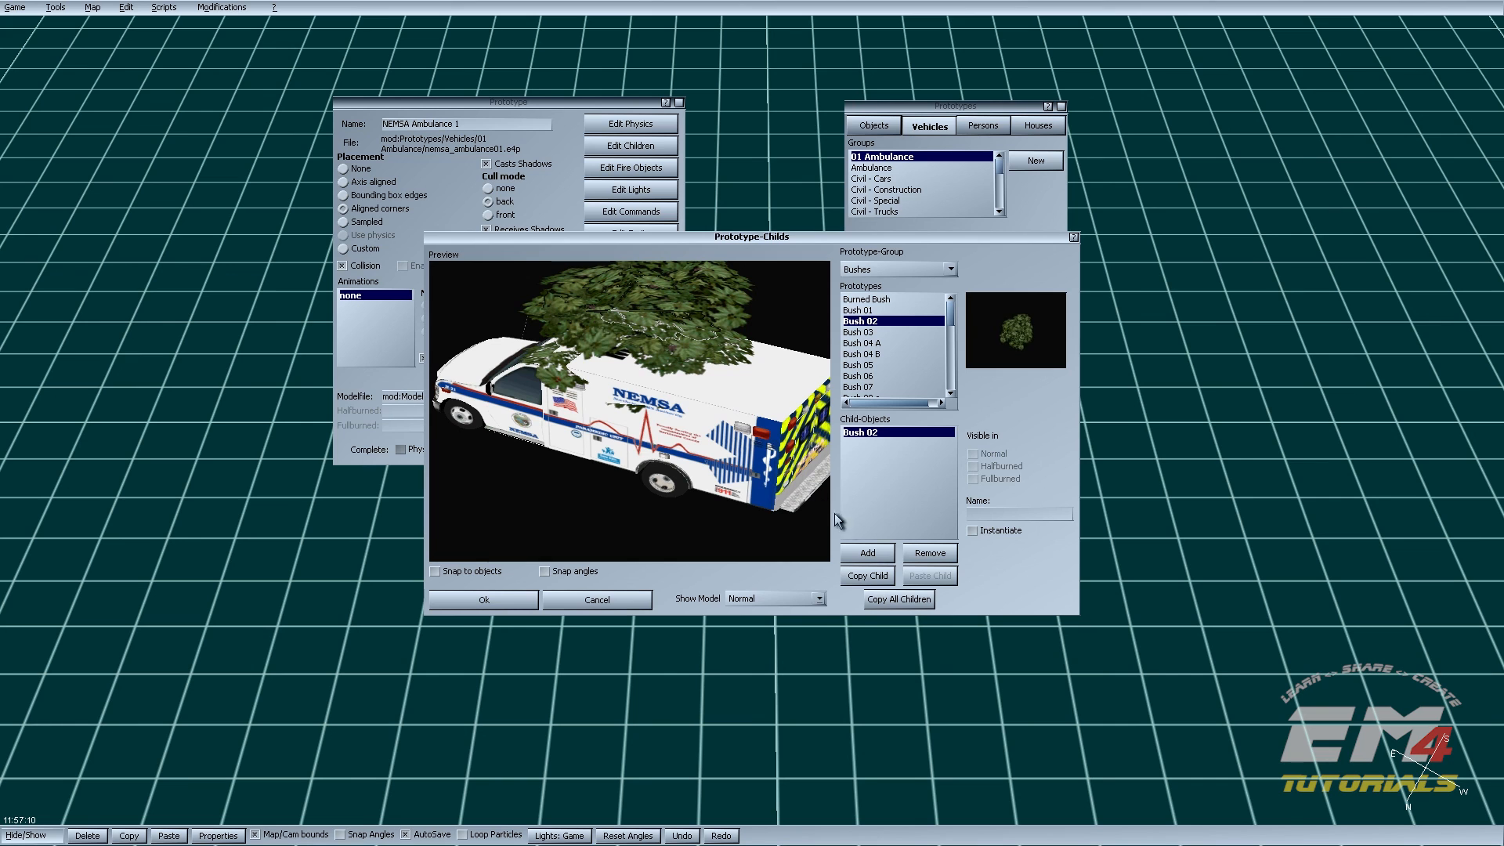
drag(659, 346, 670, 441)
right_drag(685, 351, 662, 354)
middle_drag(630, 444, 572, 549)
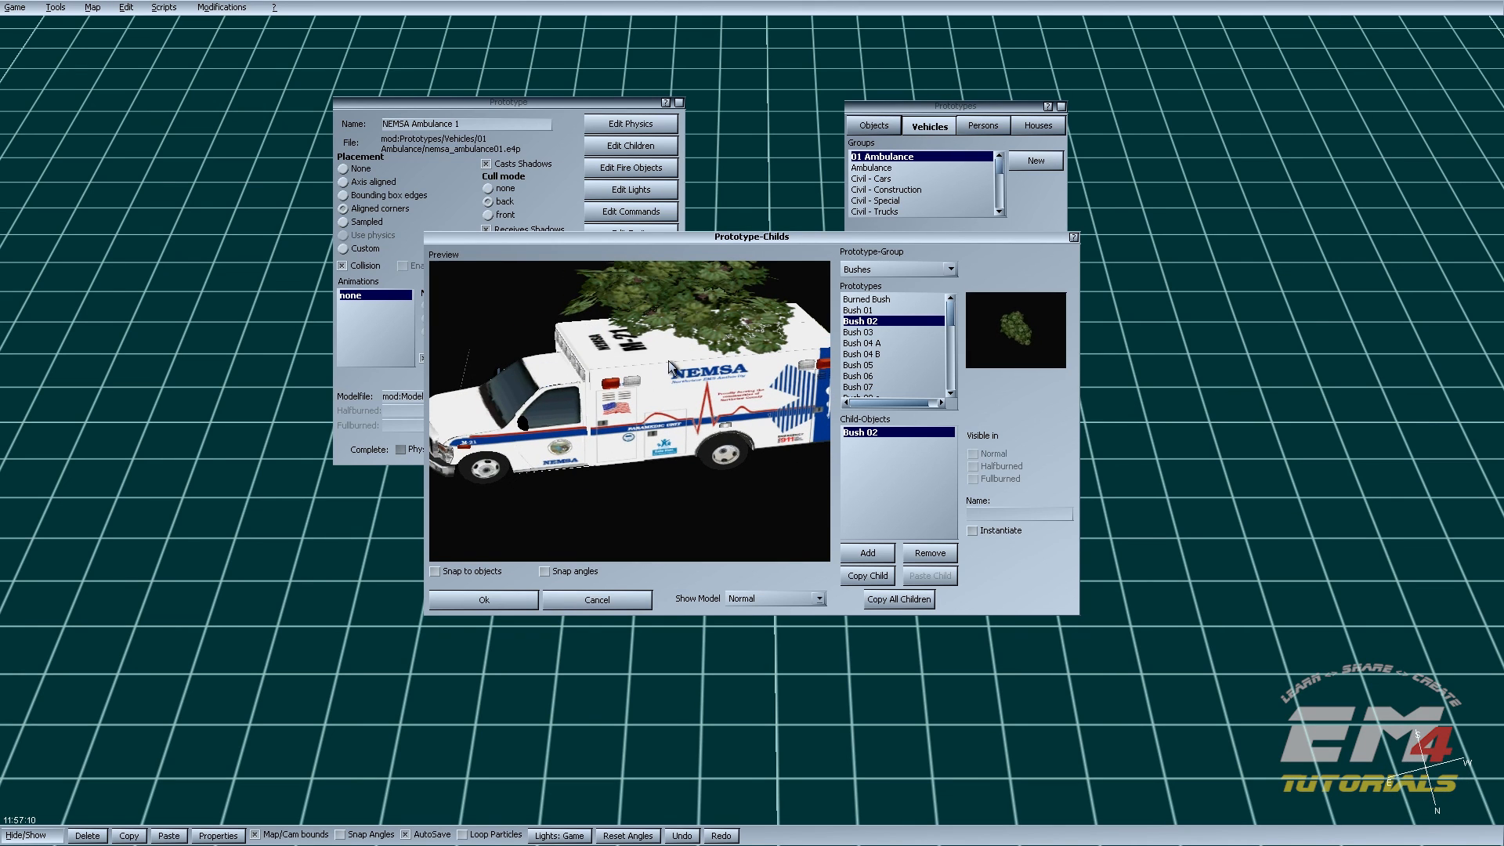
click(608, 599)
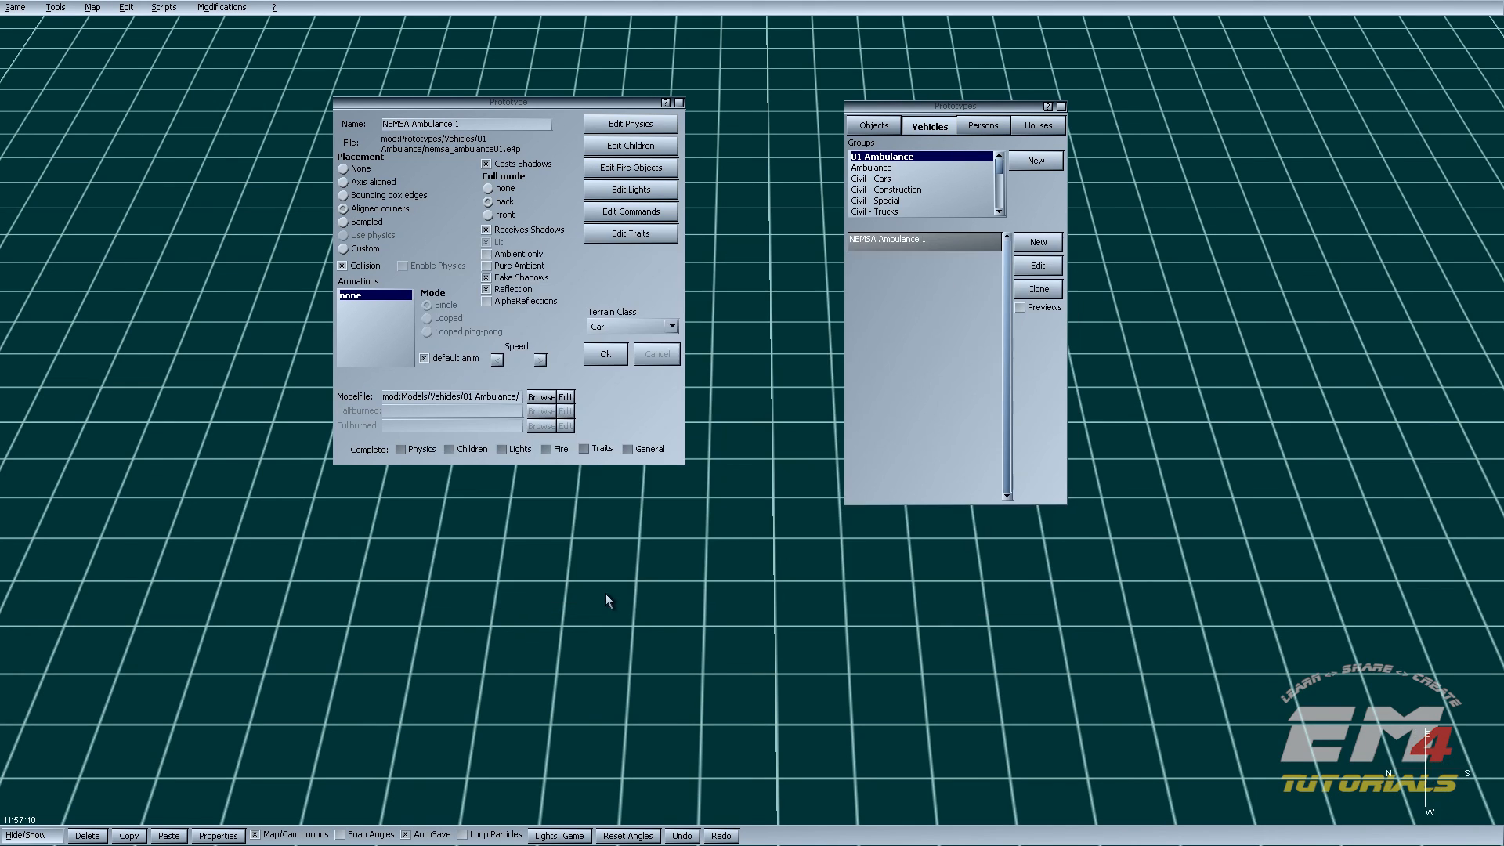
Step: Accept the NEMSA Ambulance 1 prototype settings and close its Prototype window
click(605, 355)
click(1037, 266)
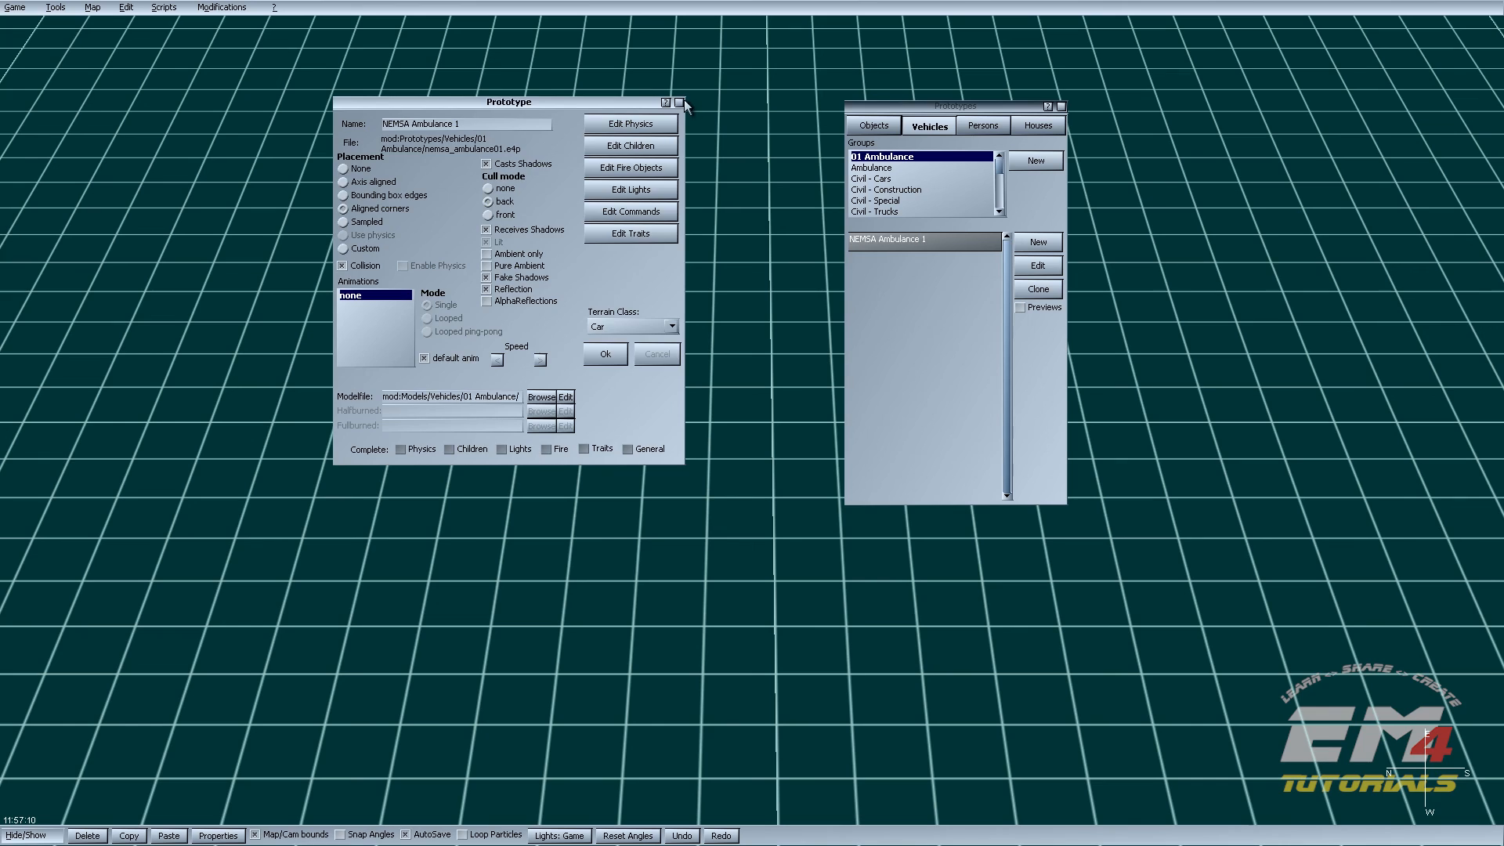
click(680, 102)
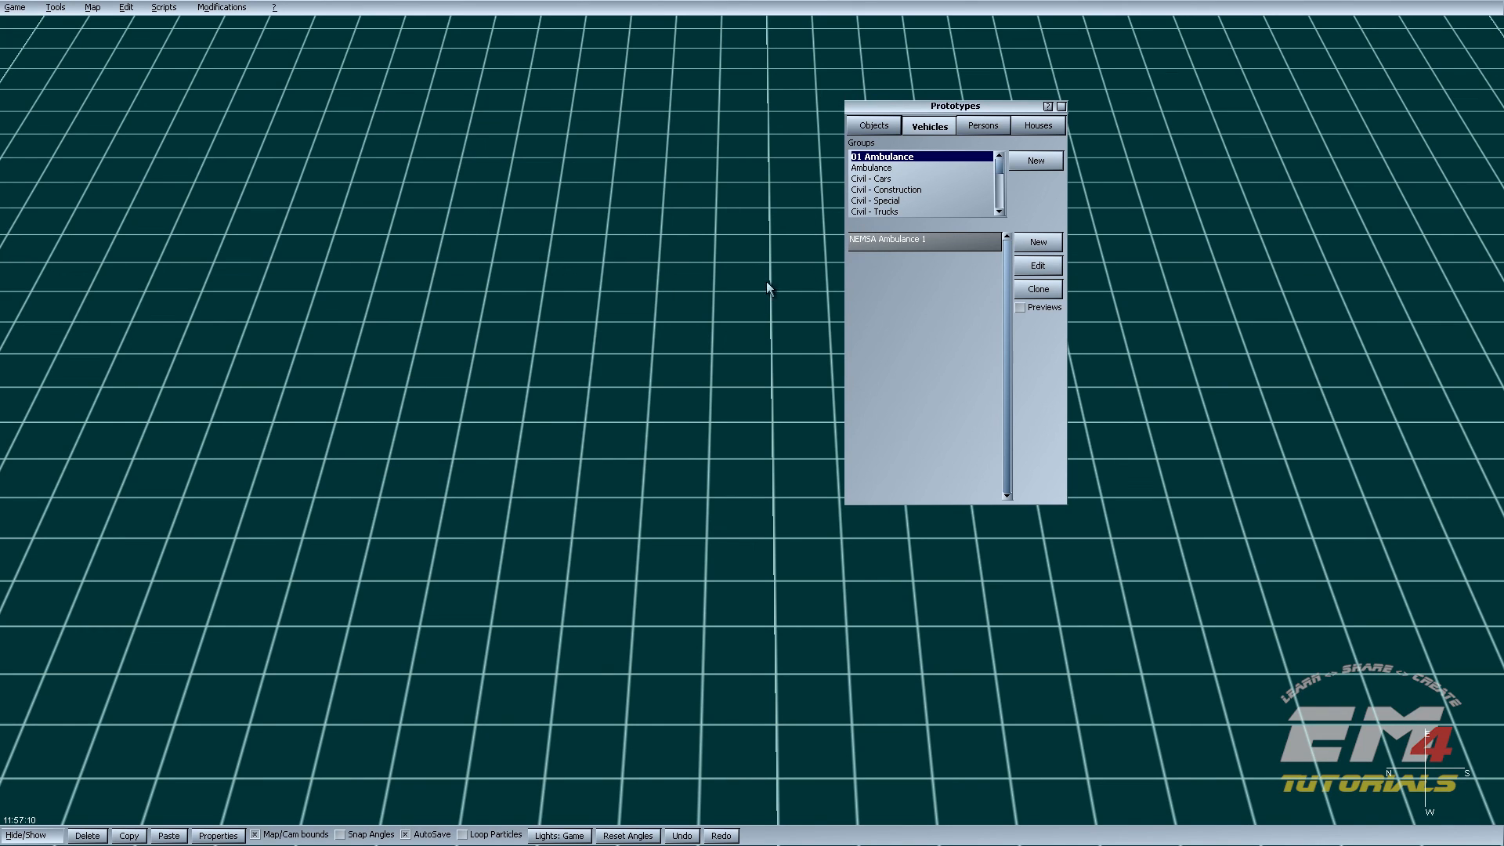
Step: Place NEMSA Ambulance 1 from the 01 Ambulance group on the map and rotate it so its front points diagonally toward the camera
click(900, 167)
click(901, 260)
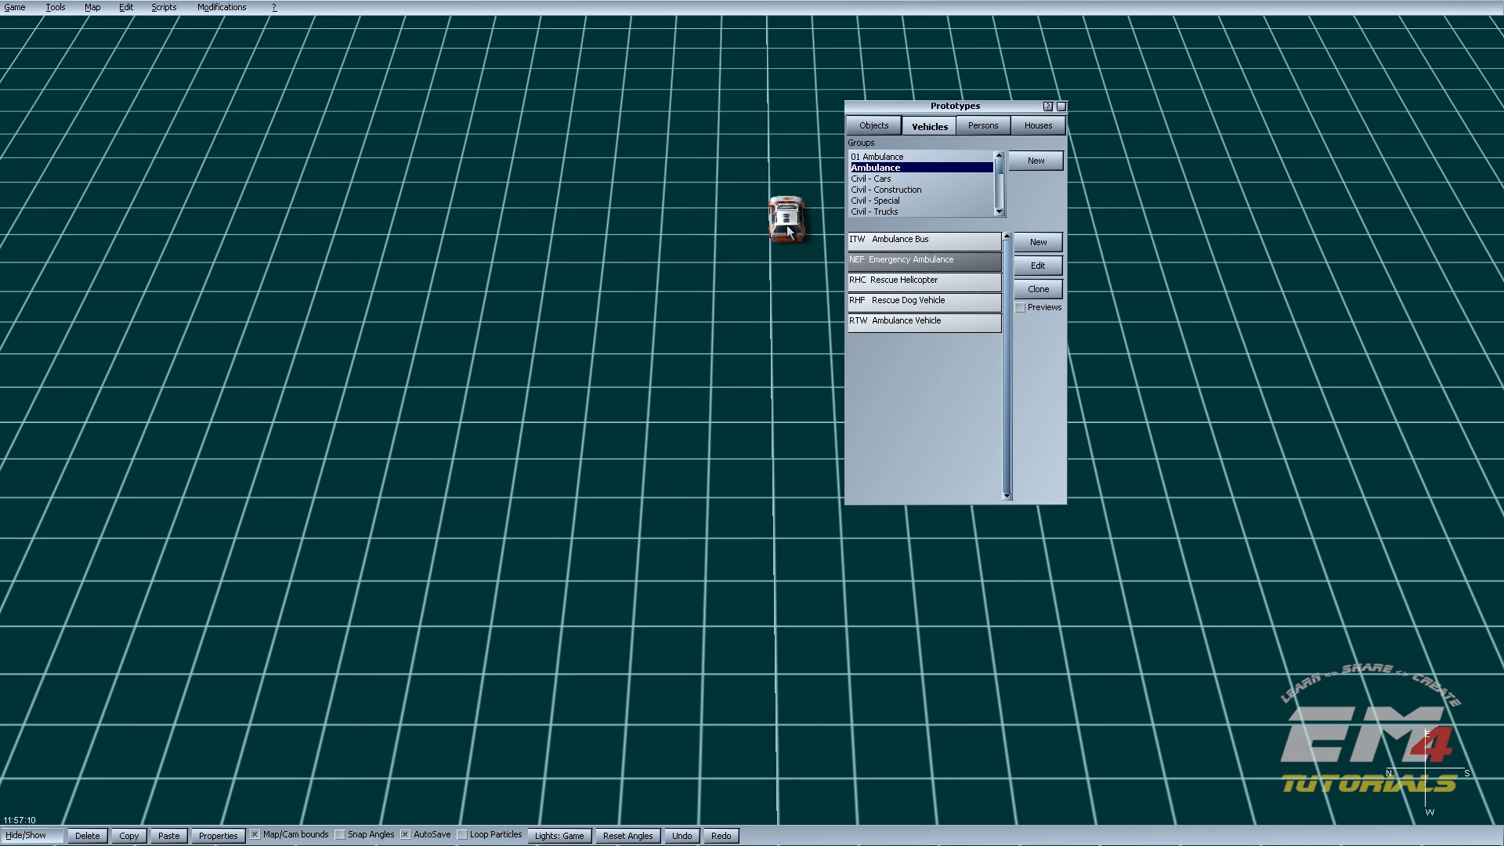
click(881, 156)
click(895, 241)
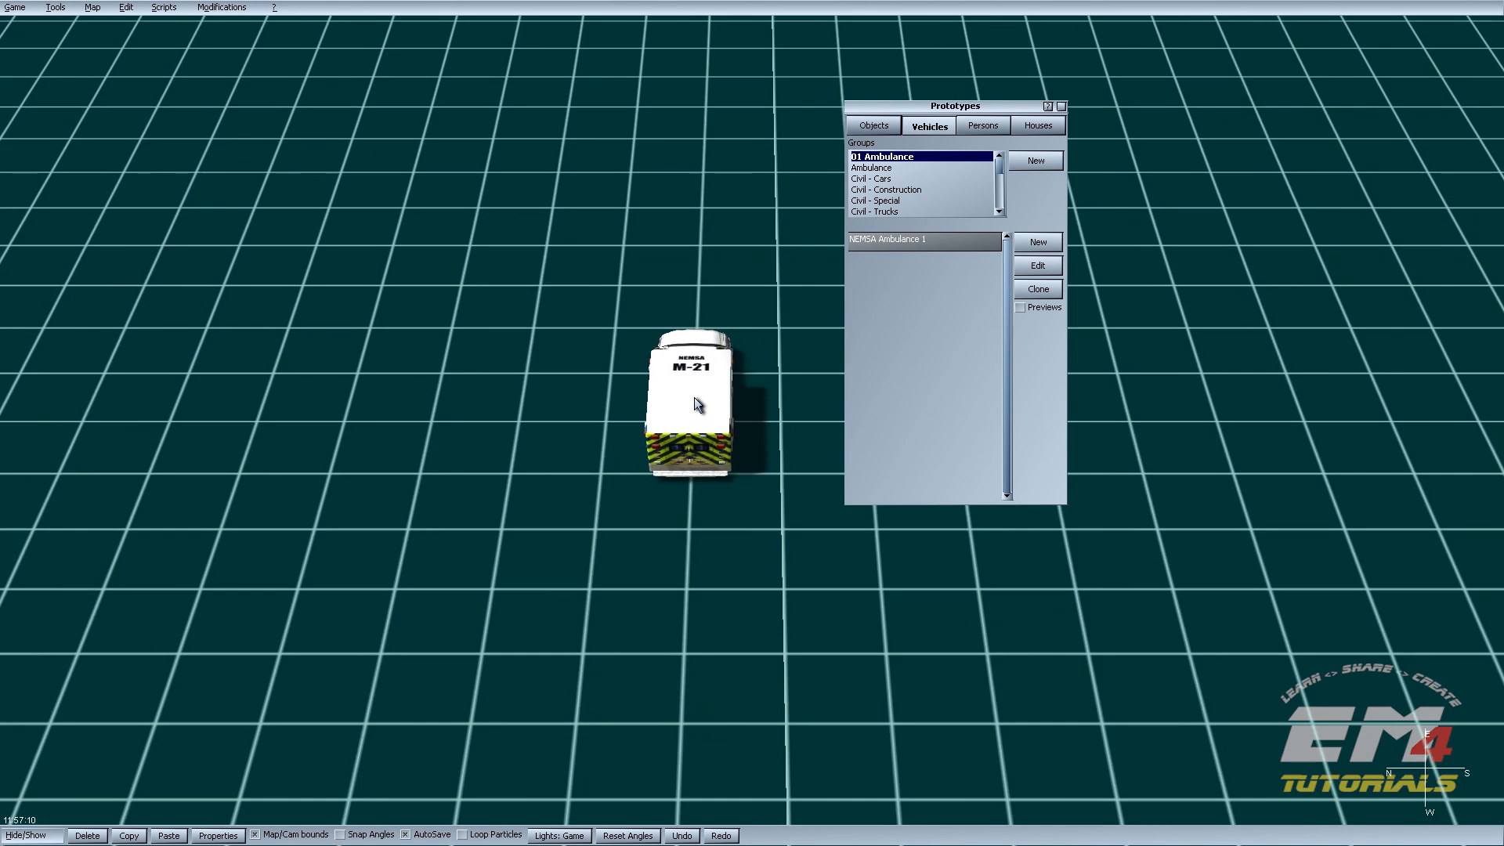
scroll(694, 397, up, 1)
click(664, 375)
right_click(717, 414)
right_drag(665, 415, 819, 290)
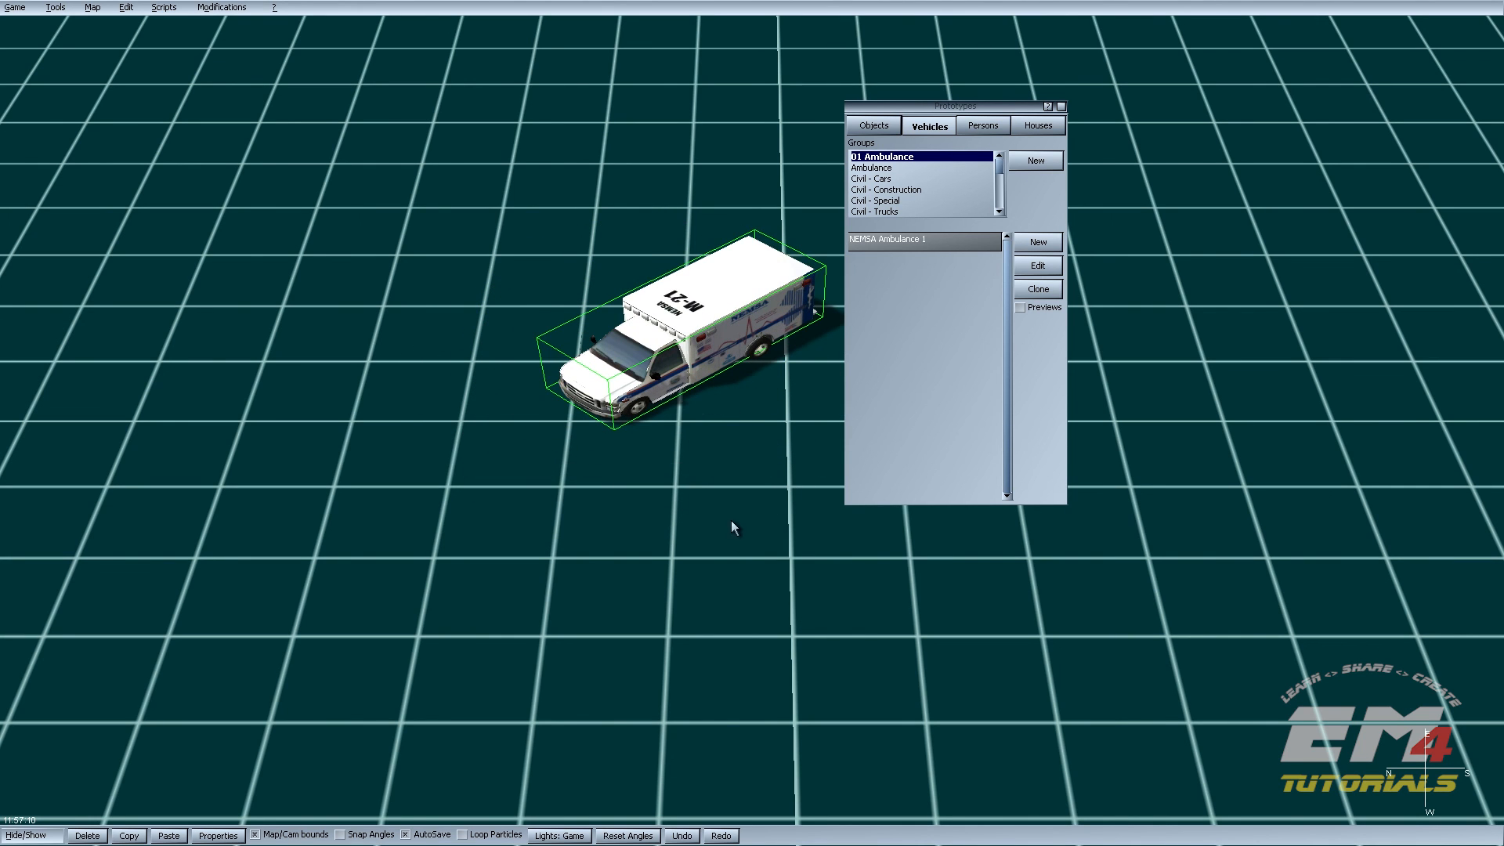
scroll(703, 561, down, 1)
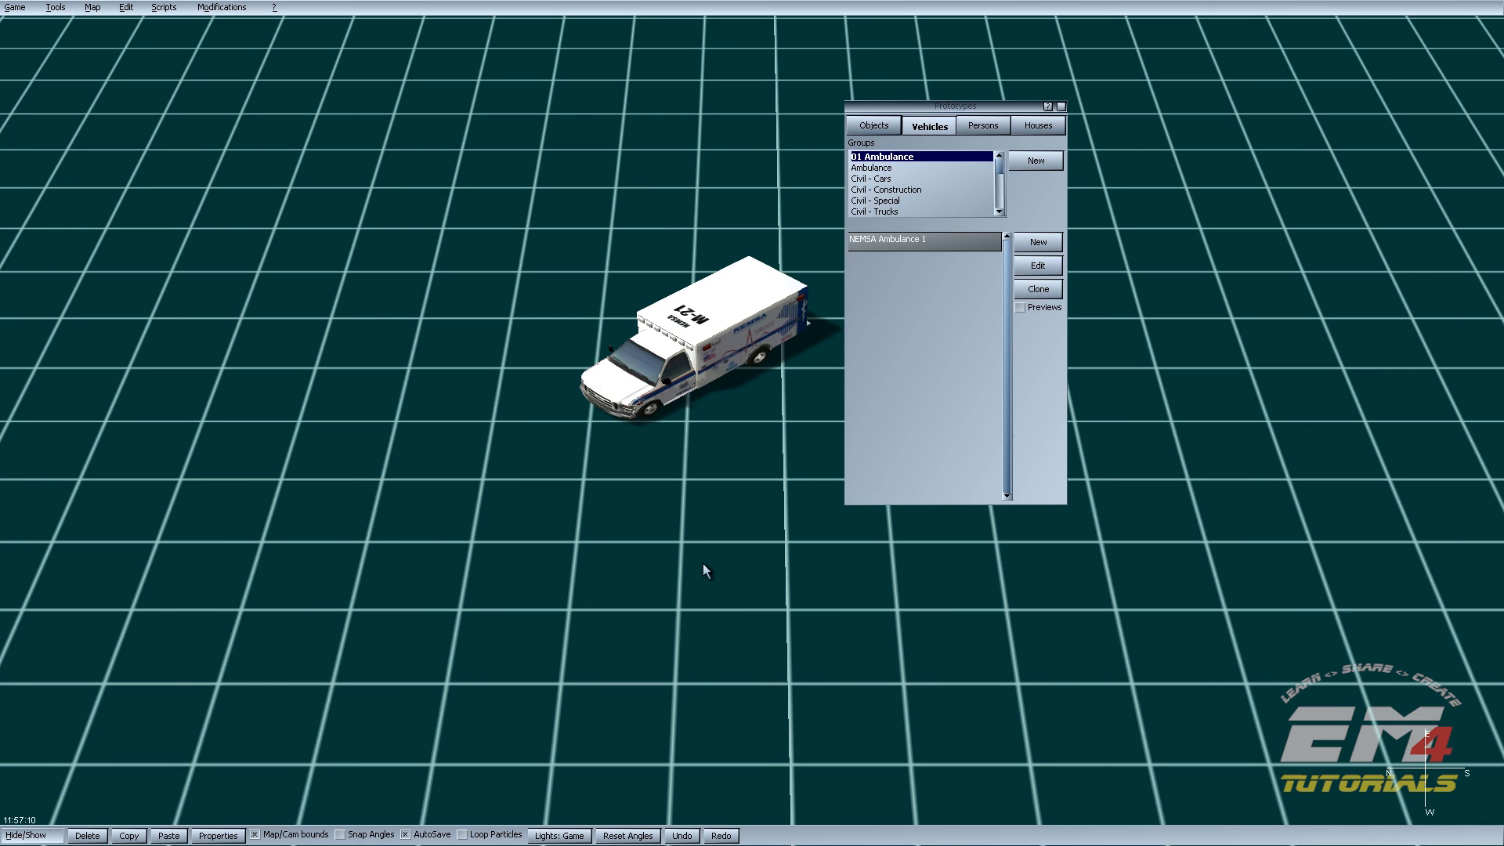
key(Up)
key(Right)
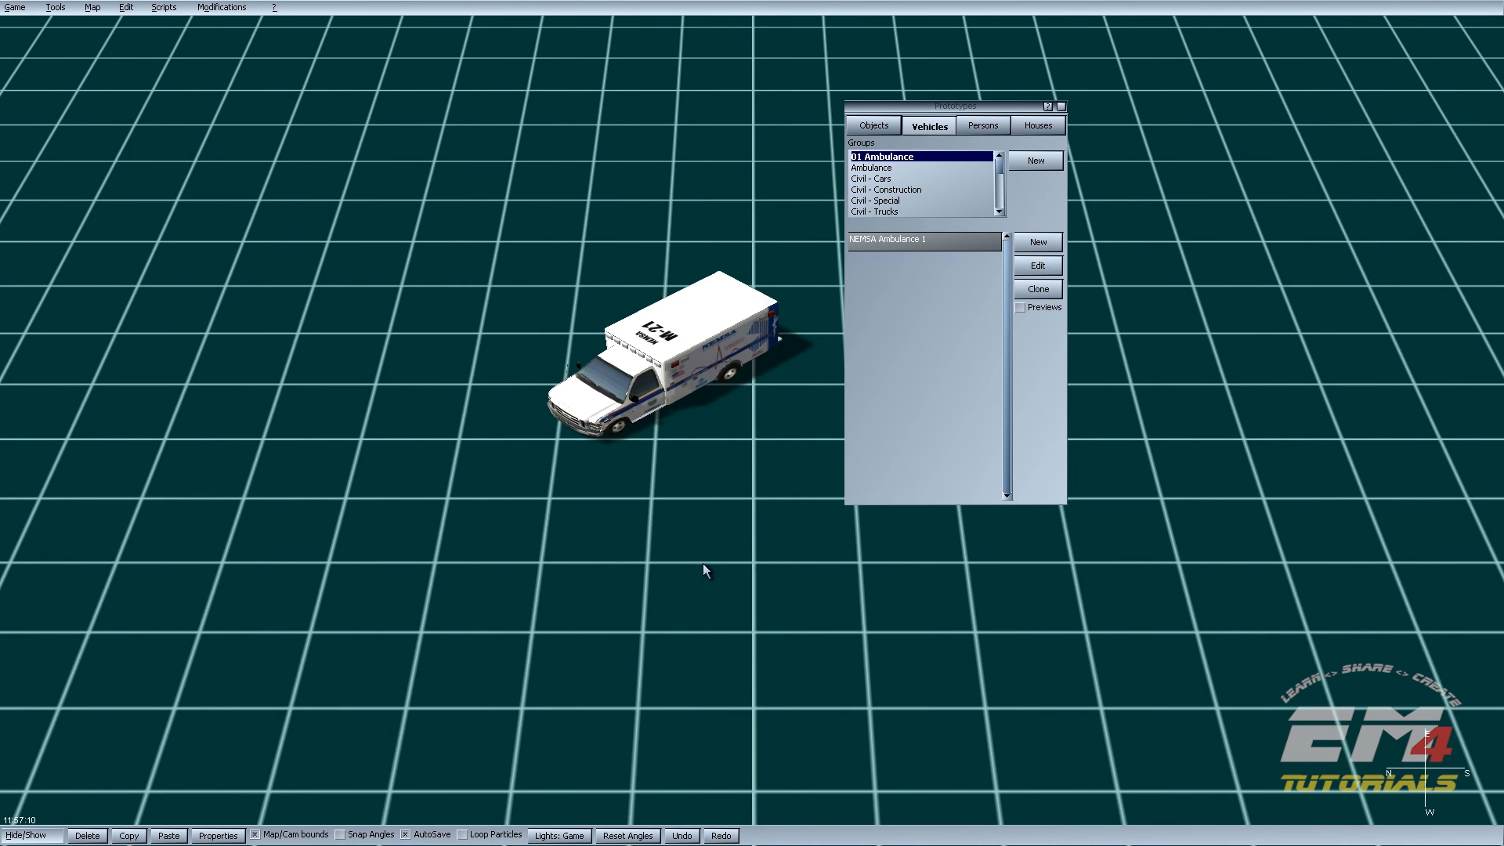
key(Up)
key(Right)
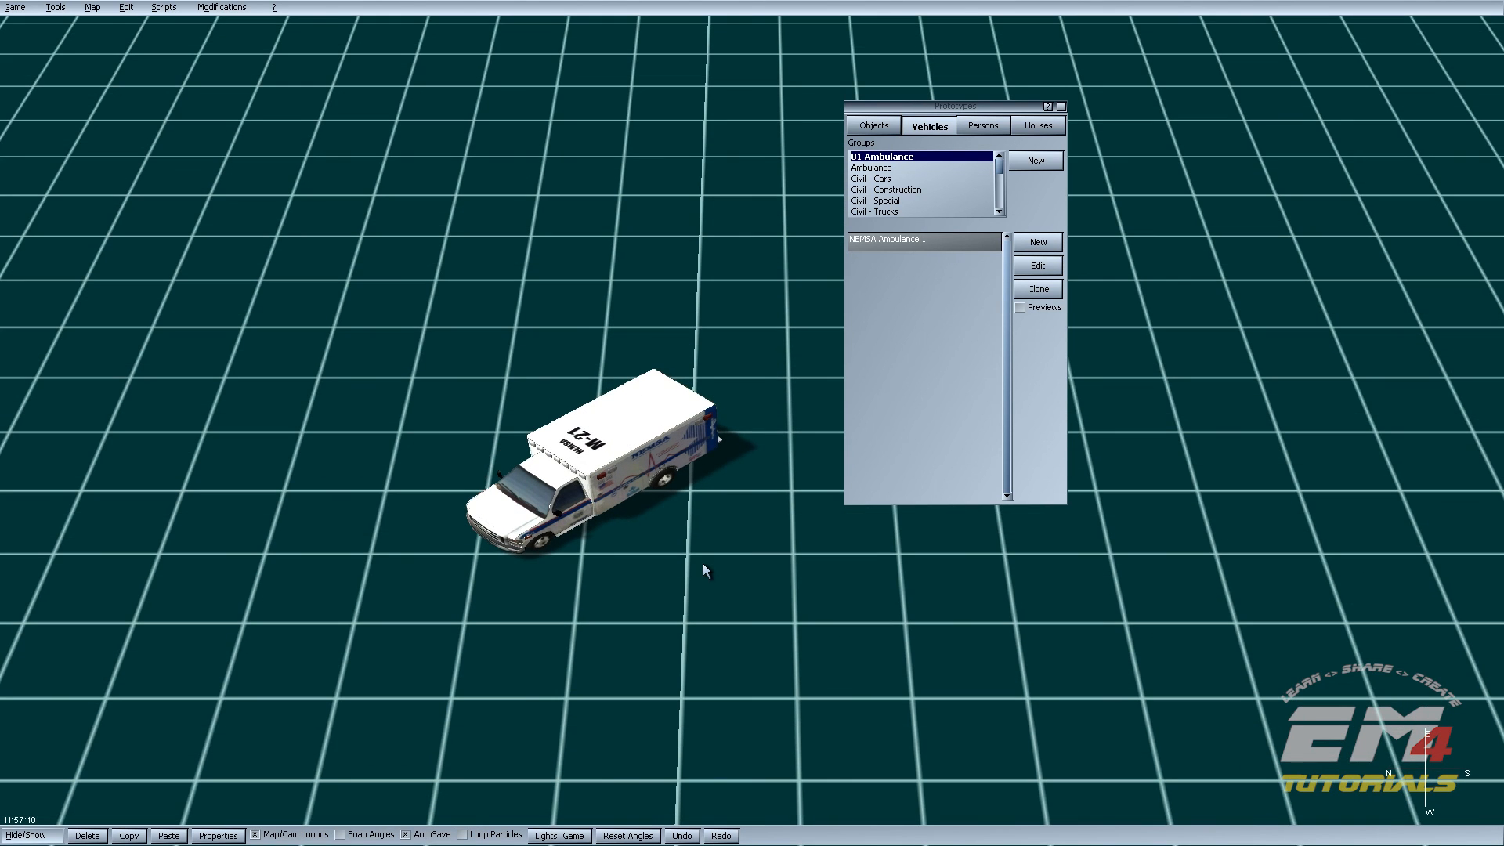